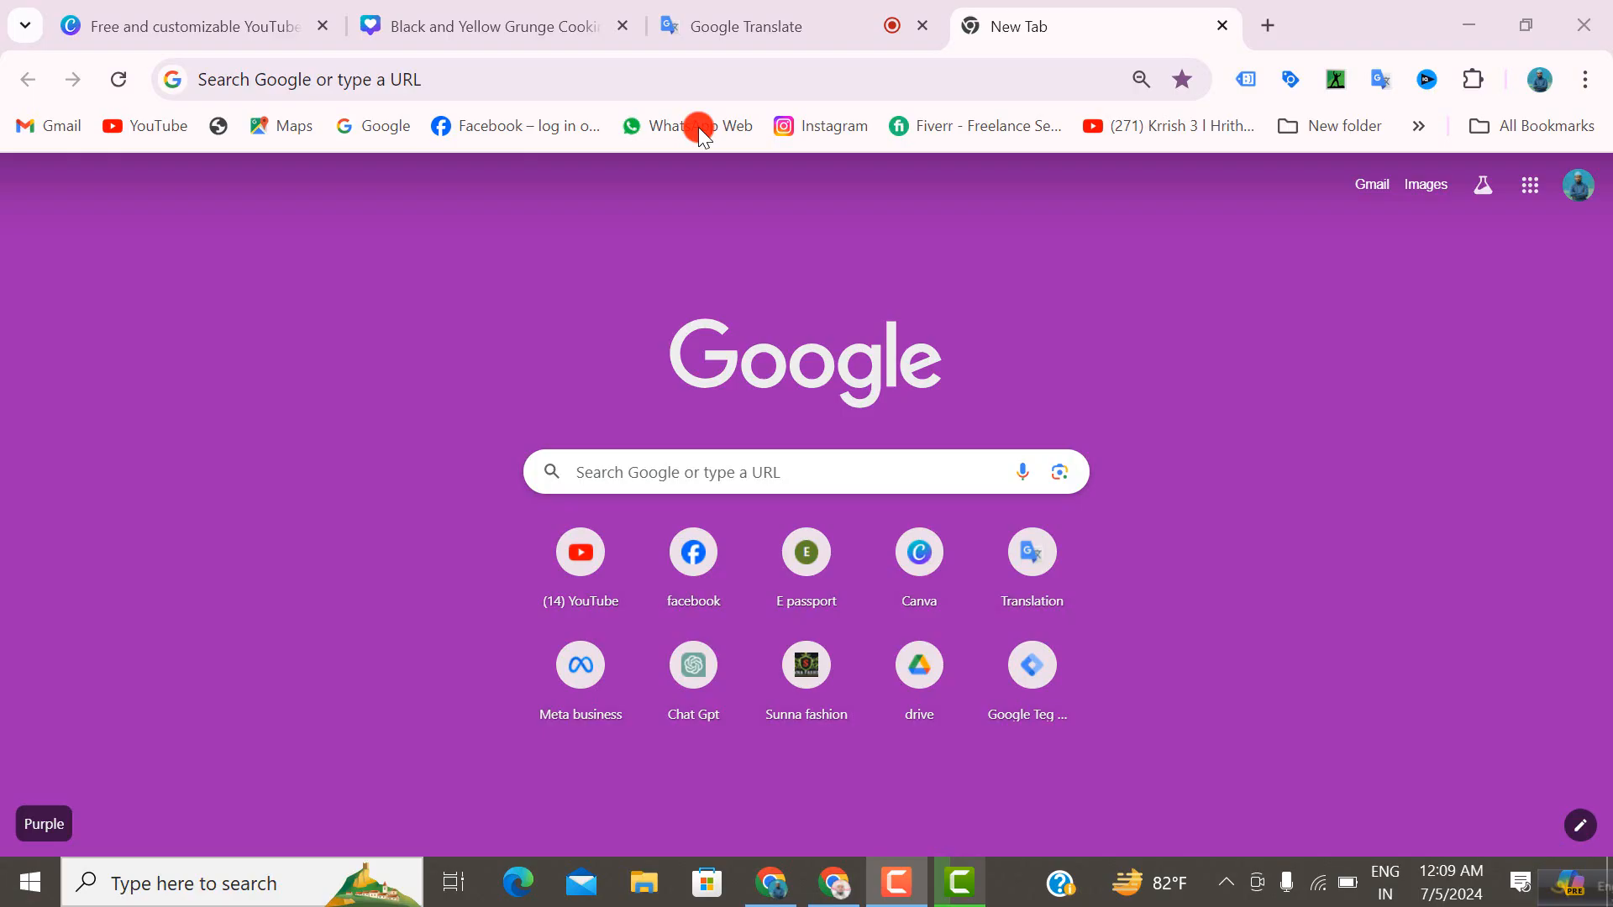
- Search Google for canva, open the Canva website and start a search on its home page
{"action": "left_click", "coordinate": [608, 477]}
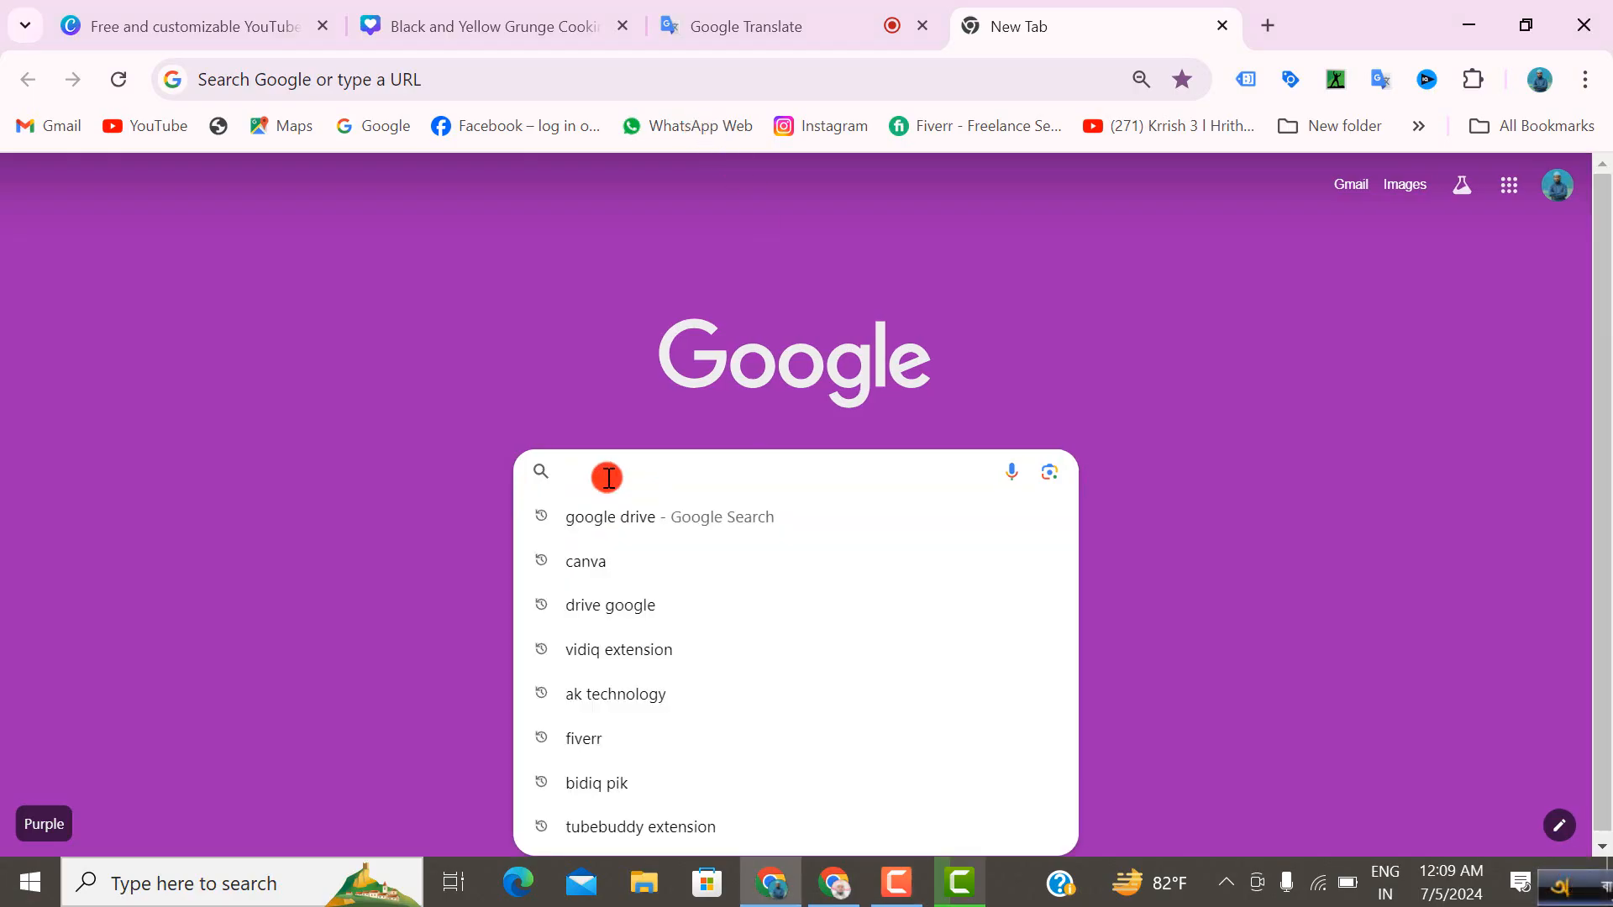
{"action": "left_click", "coordinate": [588, 566]}
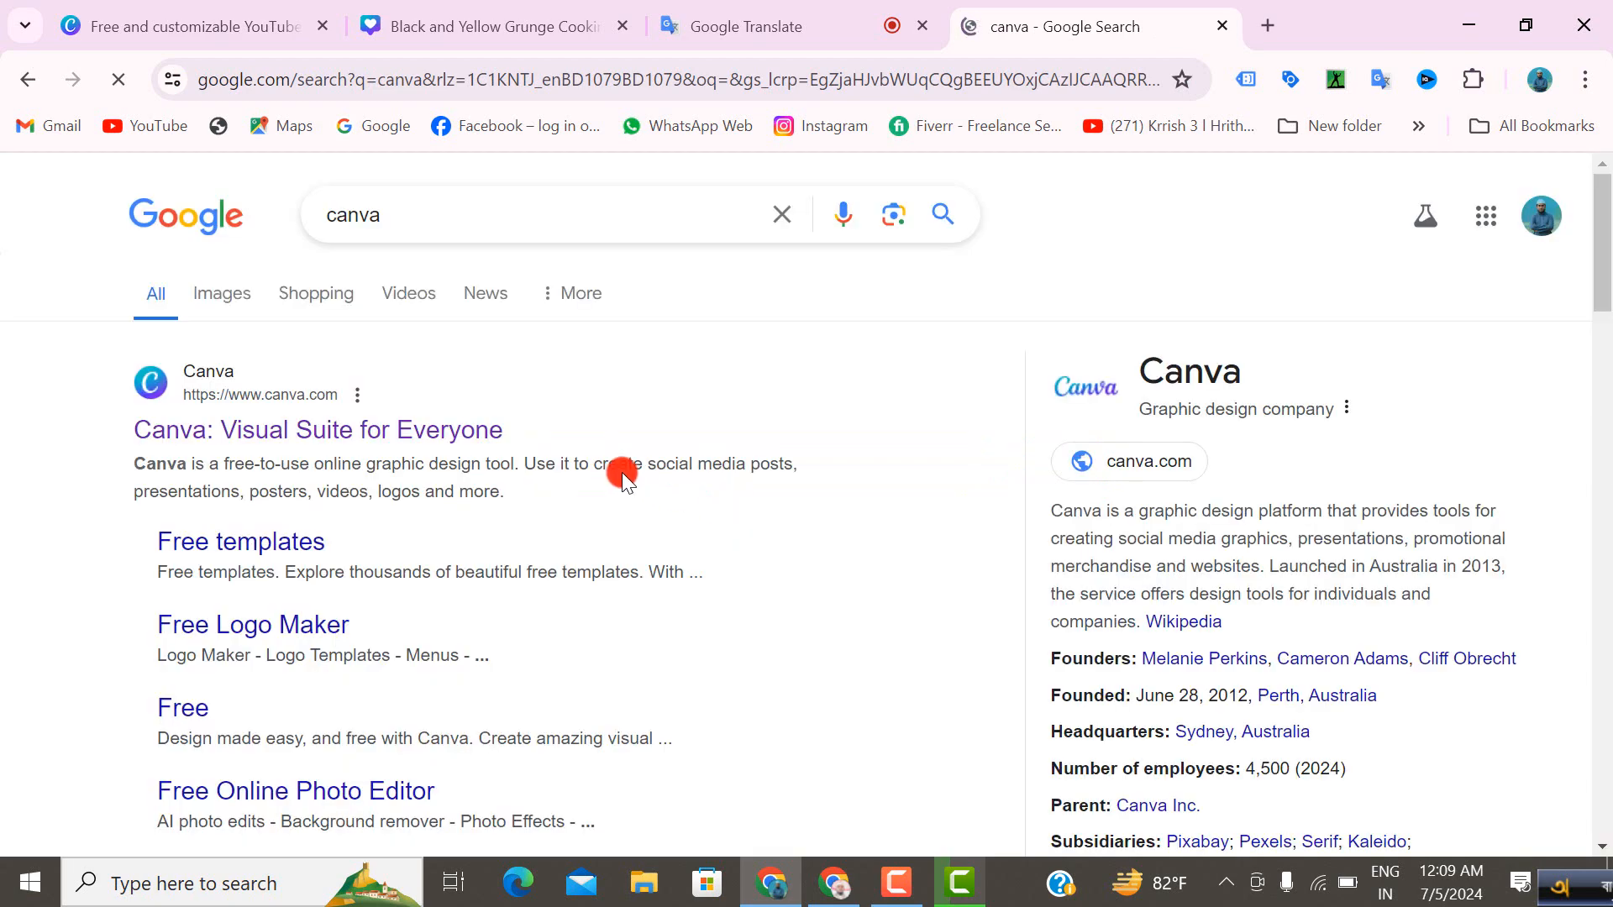
{"action": "left_click", "coordinate": [245, 433]}
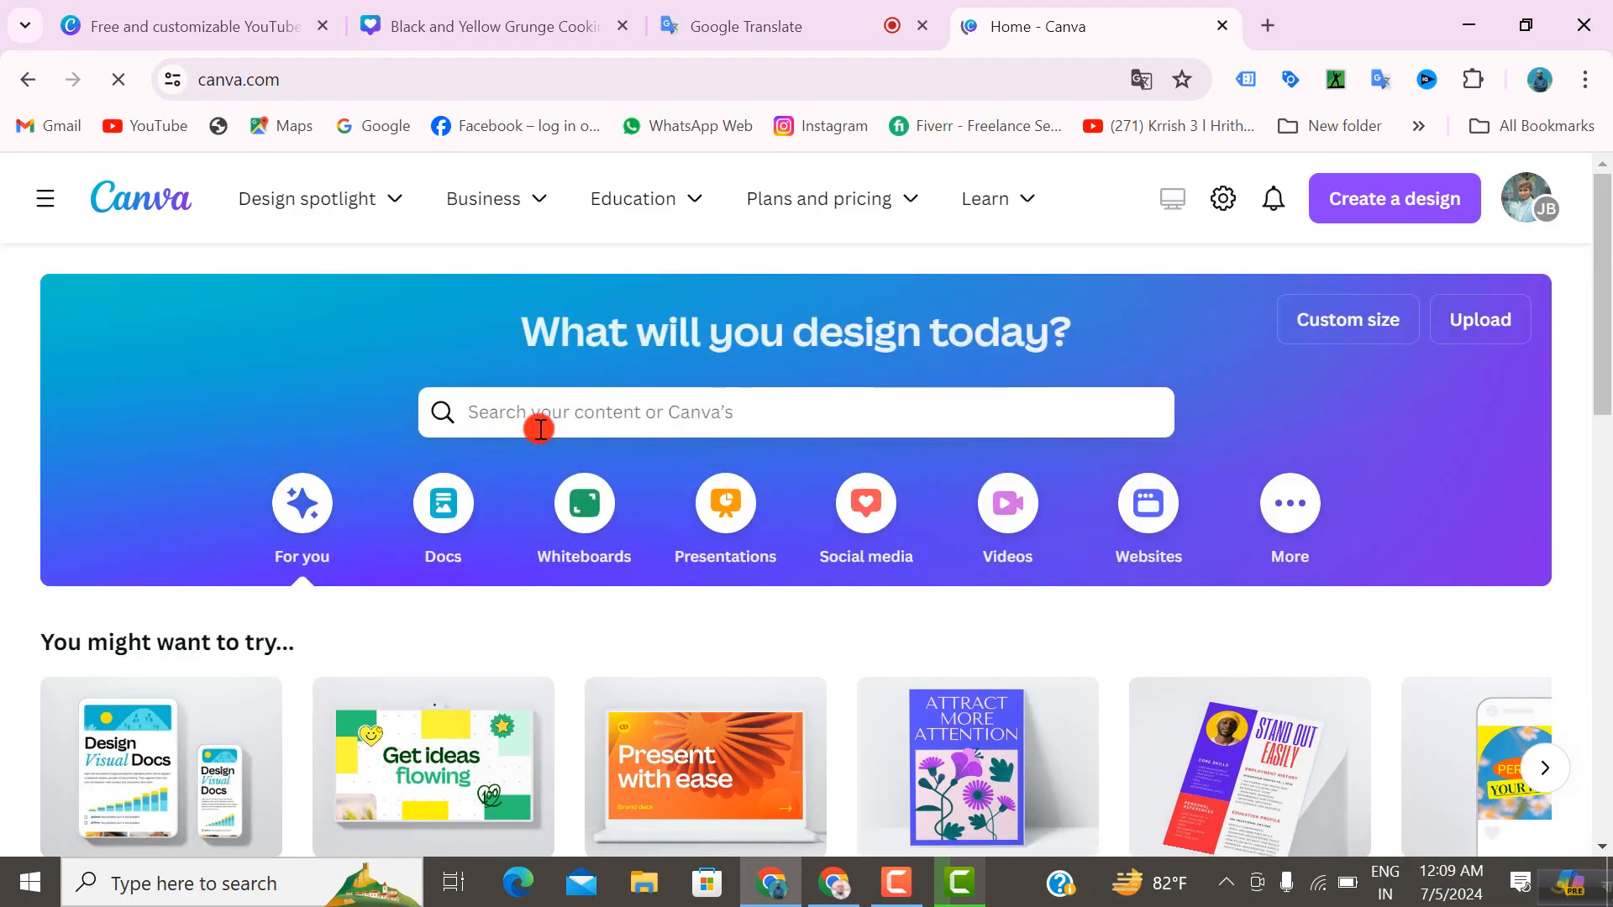
{"action": "left_click", "coordinate": [495, 423]}
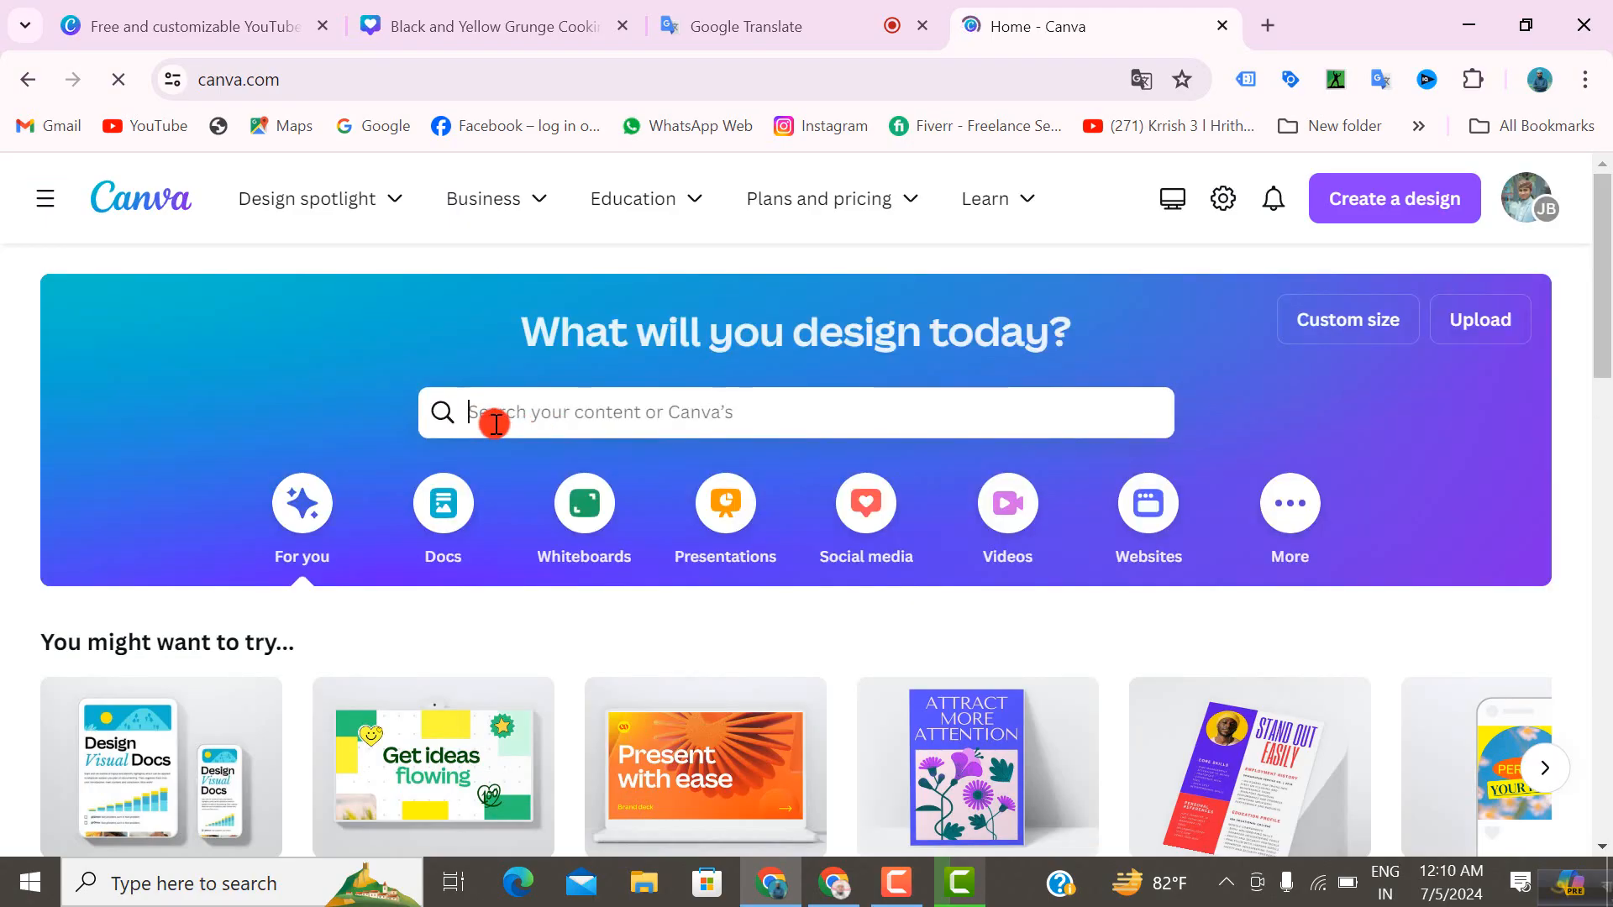
{"action": "type", "text": "y"}
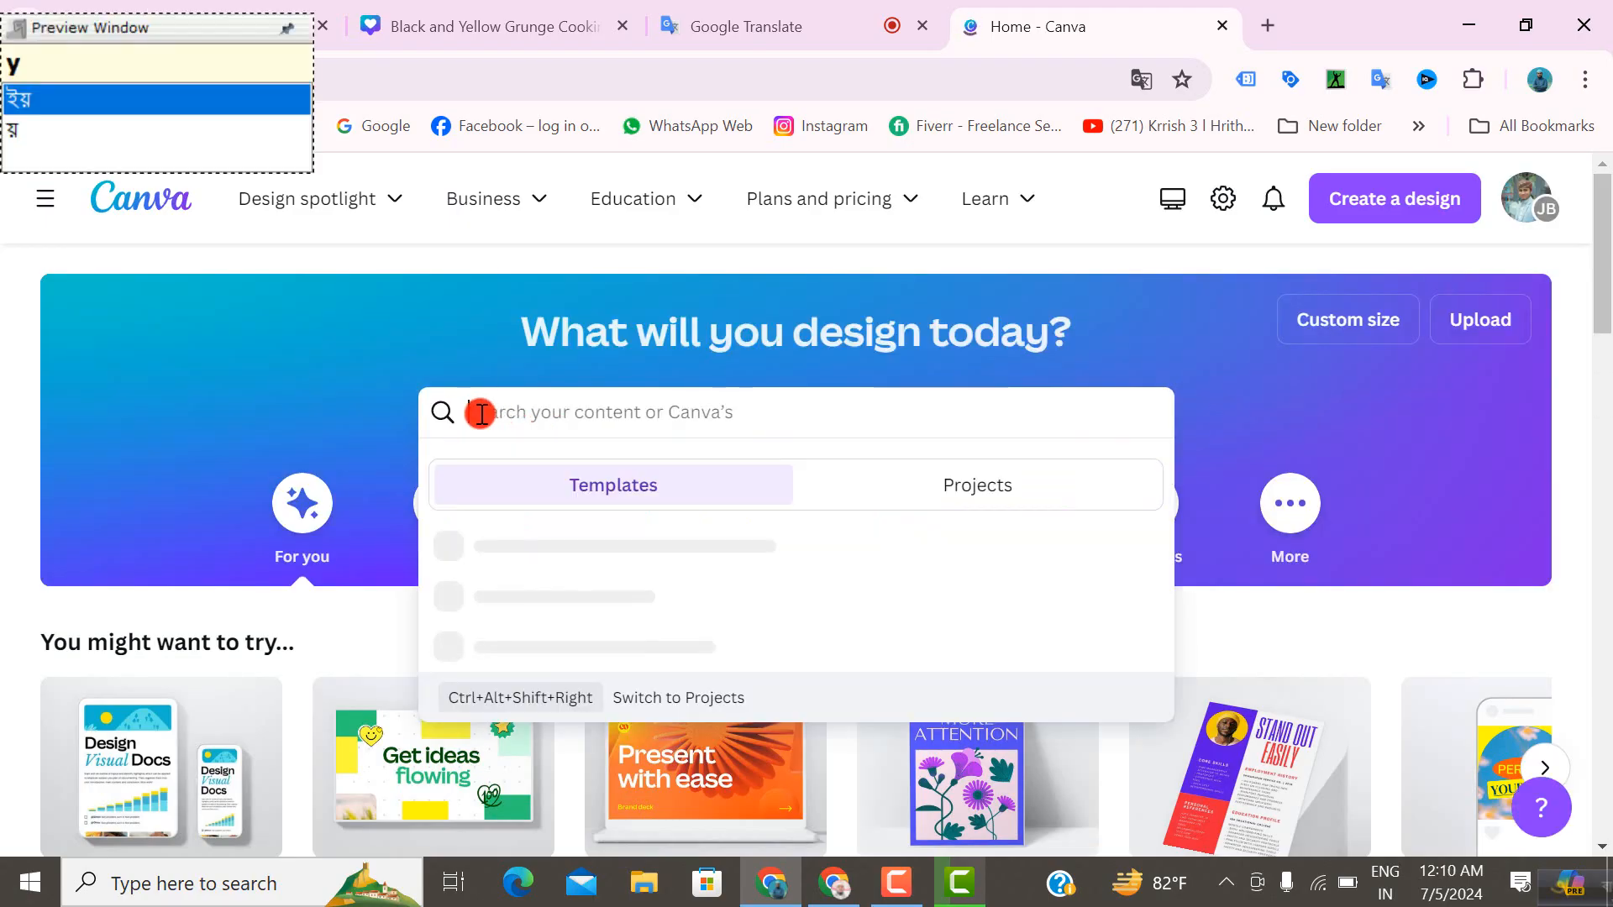
{"action": "type", "text": "out"}
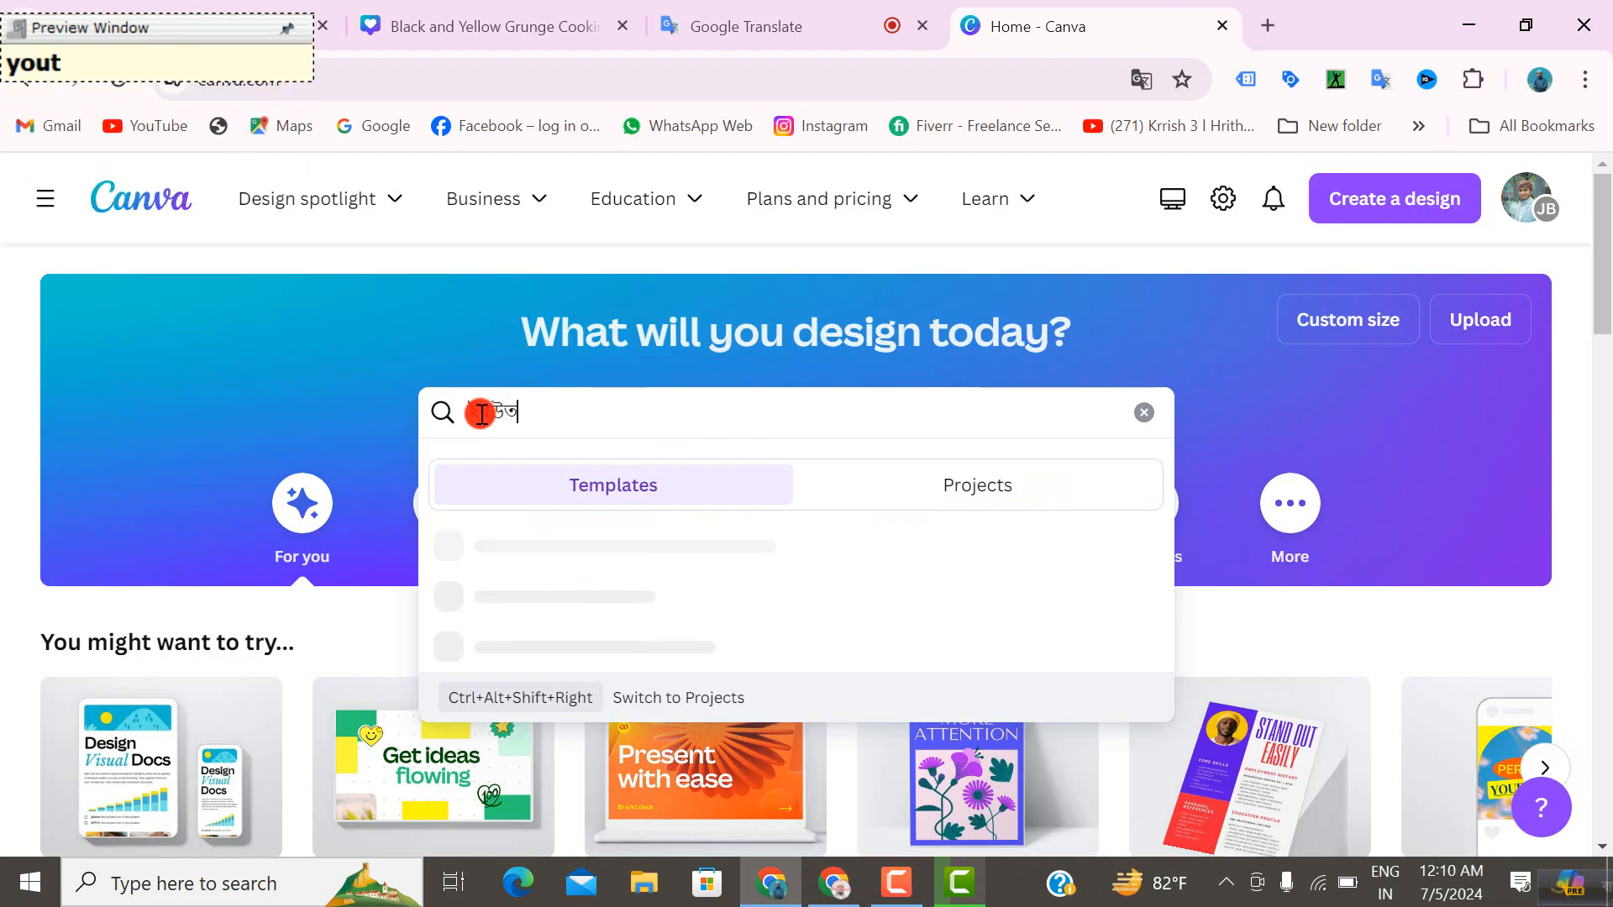
{"action": "type", "text": "u"}
{"action": "key", "text": "BackSpace"}
{"action": "key", "text": "BackSpace"}
{"action": "key", "text": "BackSpace"}
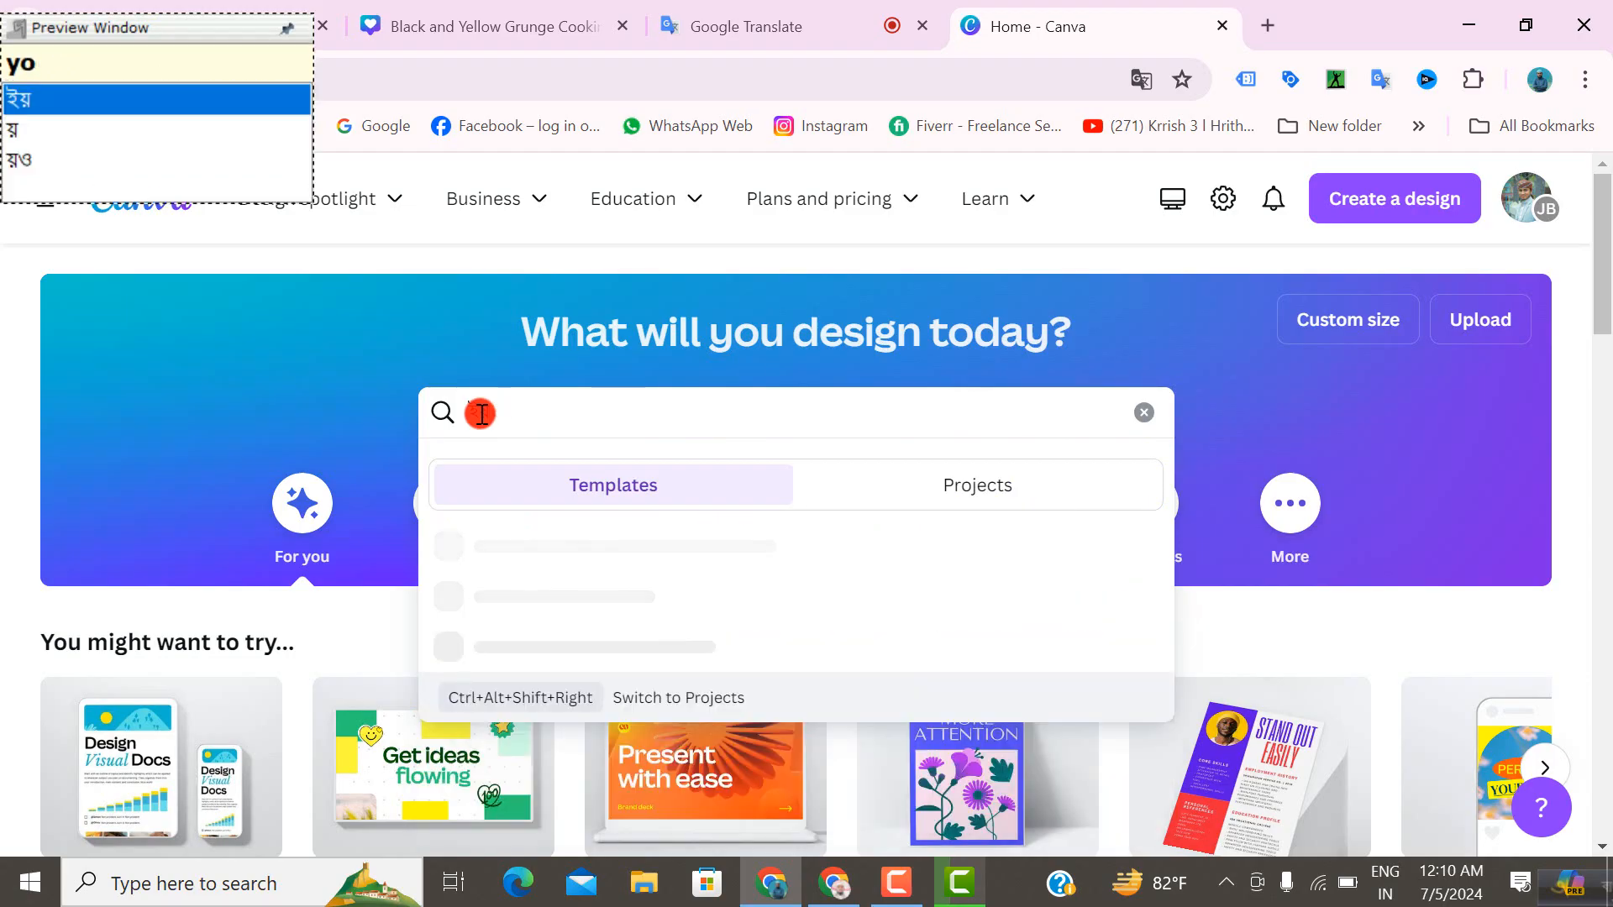
{"action": "key", "text": "BackSpace"}
{"action": "key", "text": "BackSpace"}
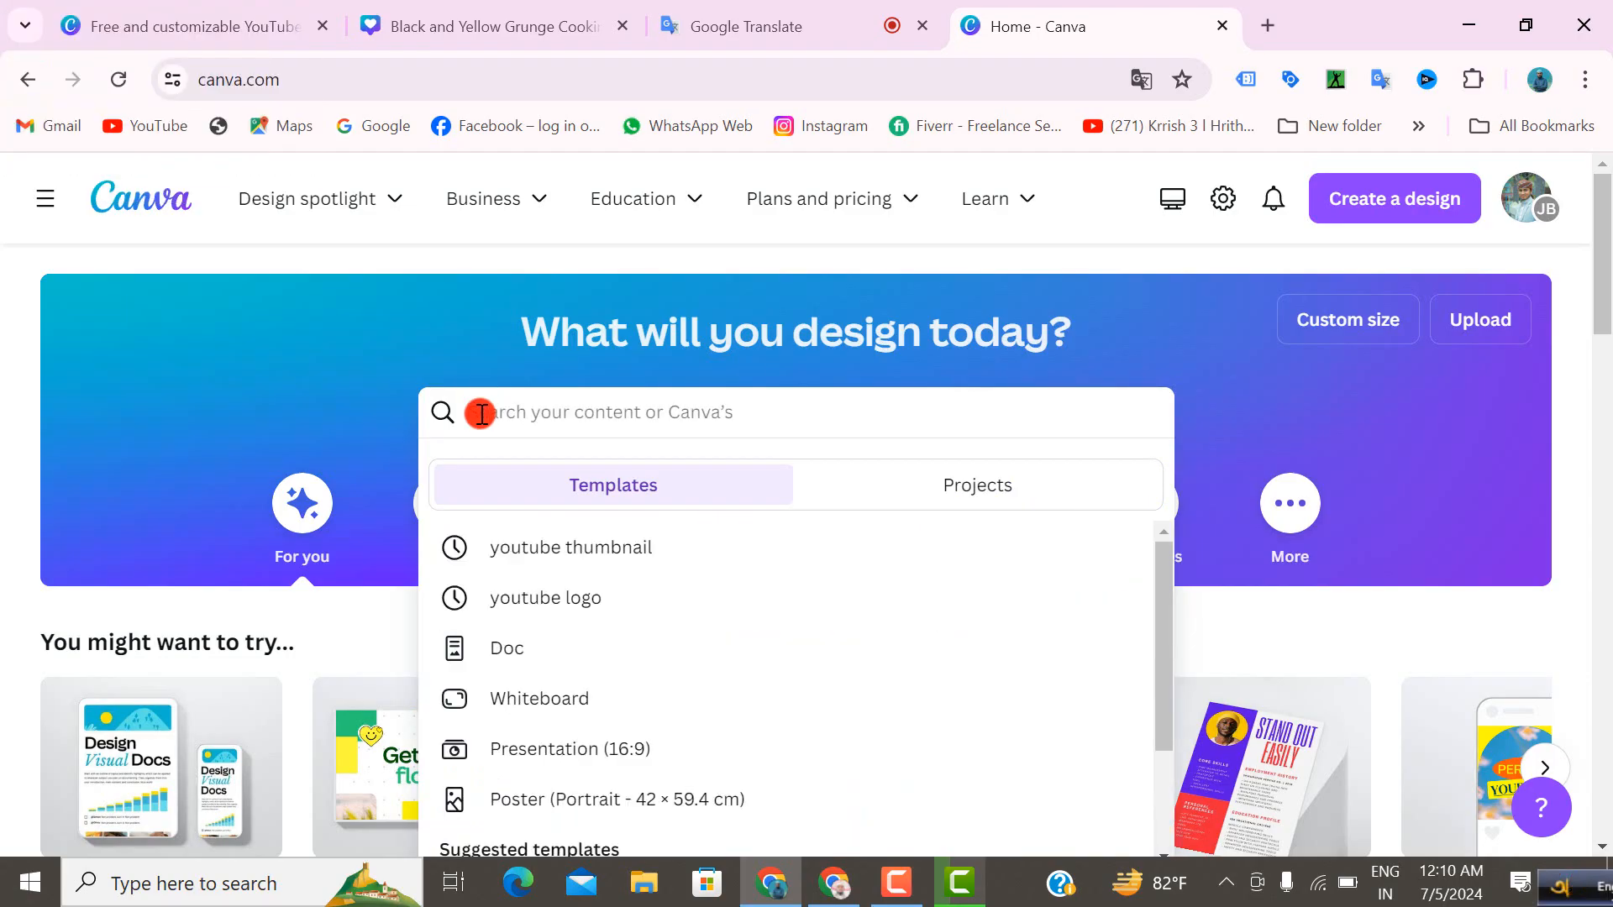
- Search the Canva templates for youtube, picking the suggestion youtube channel banner
{"action": "type", "text": "y"}
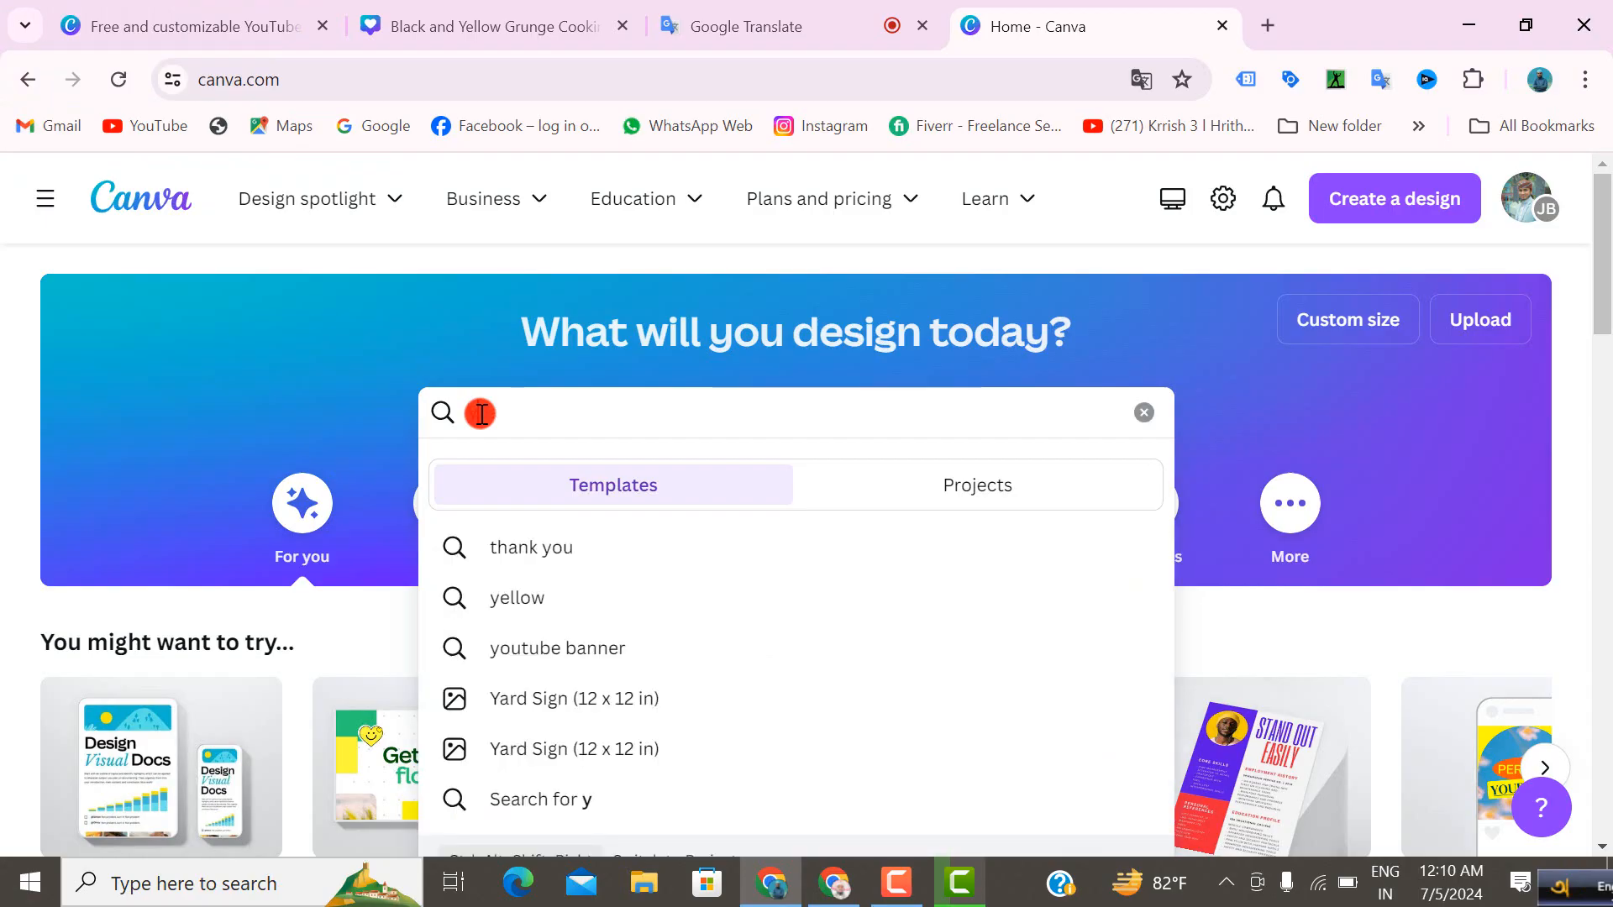
{"action": "type", "text": "outub"}
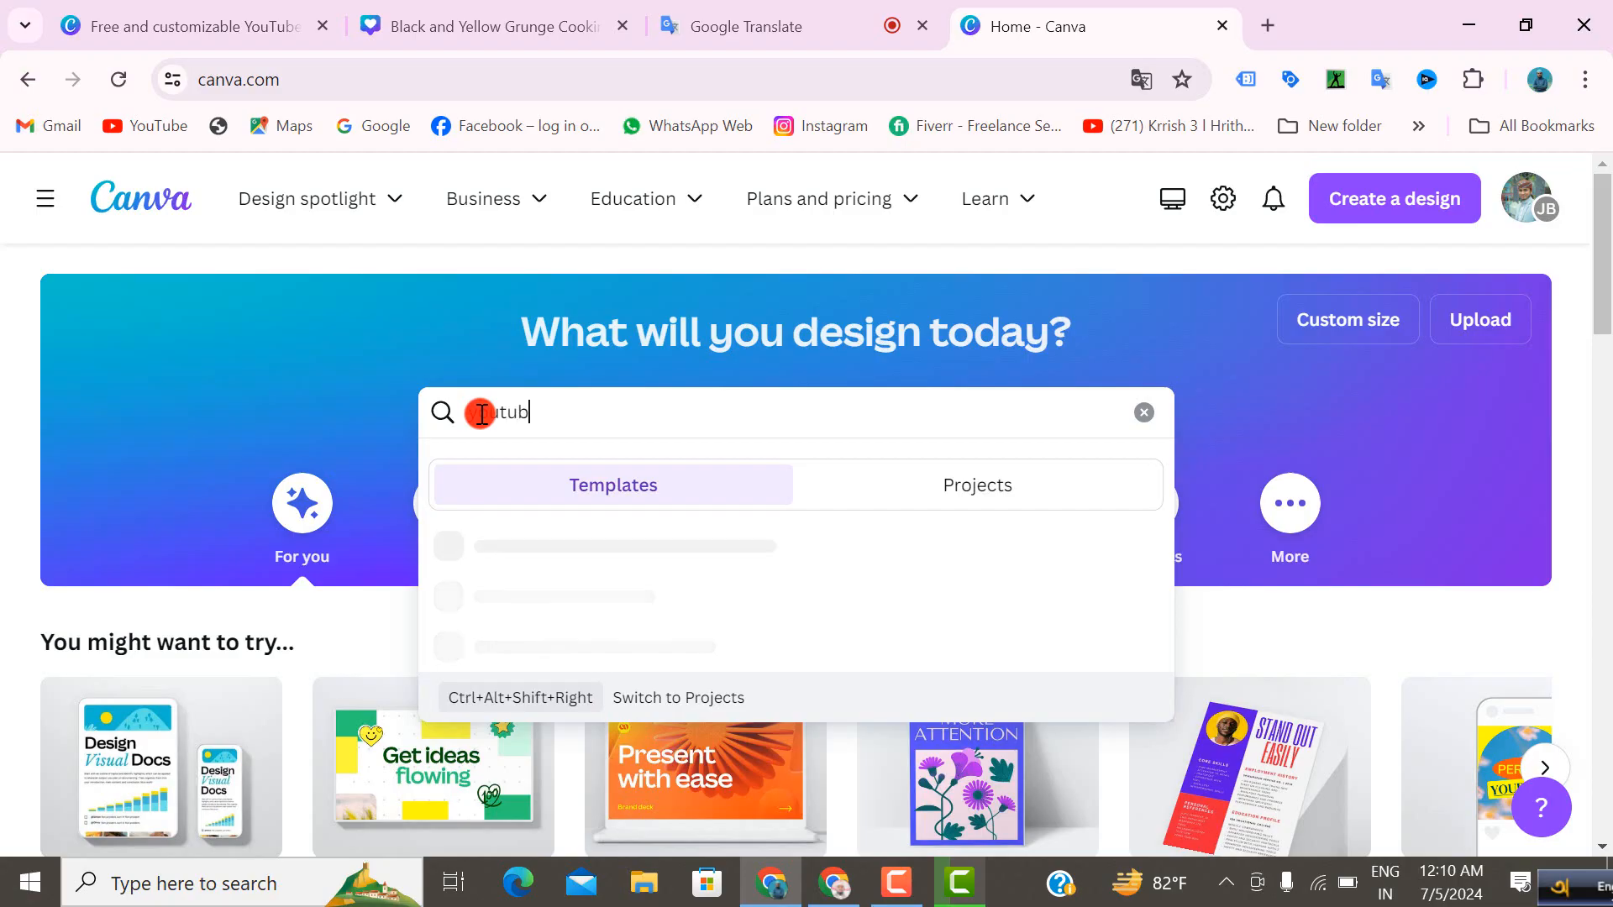
{"action": "type", "text": "e"}
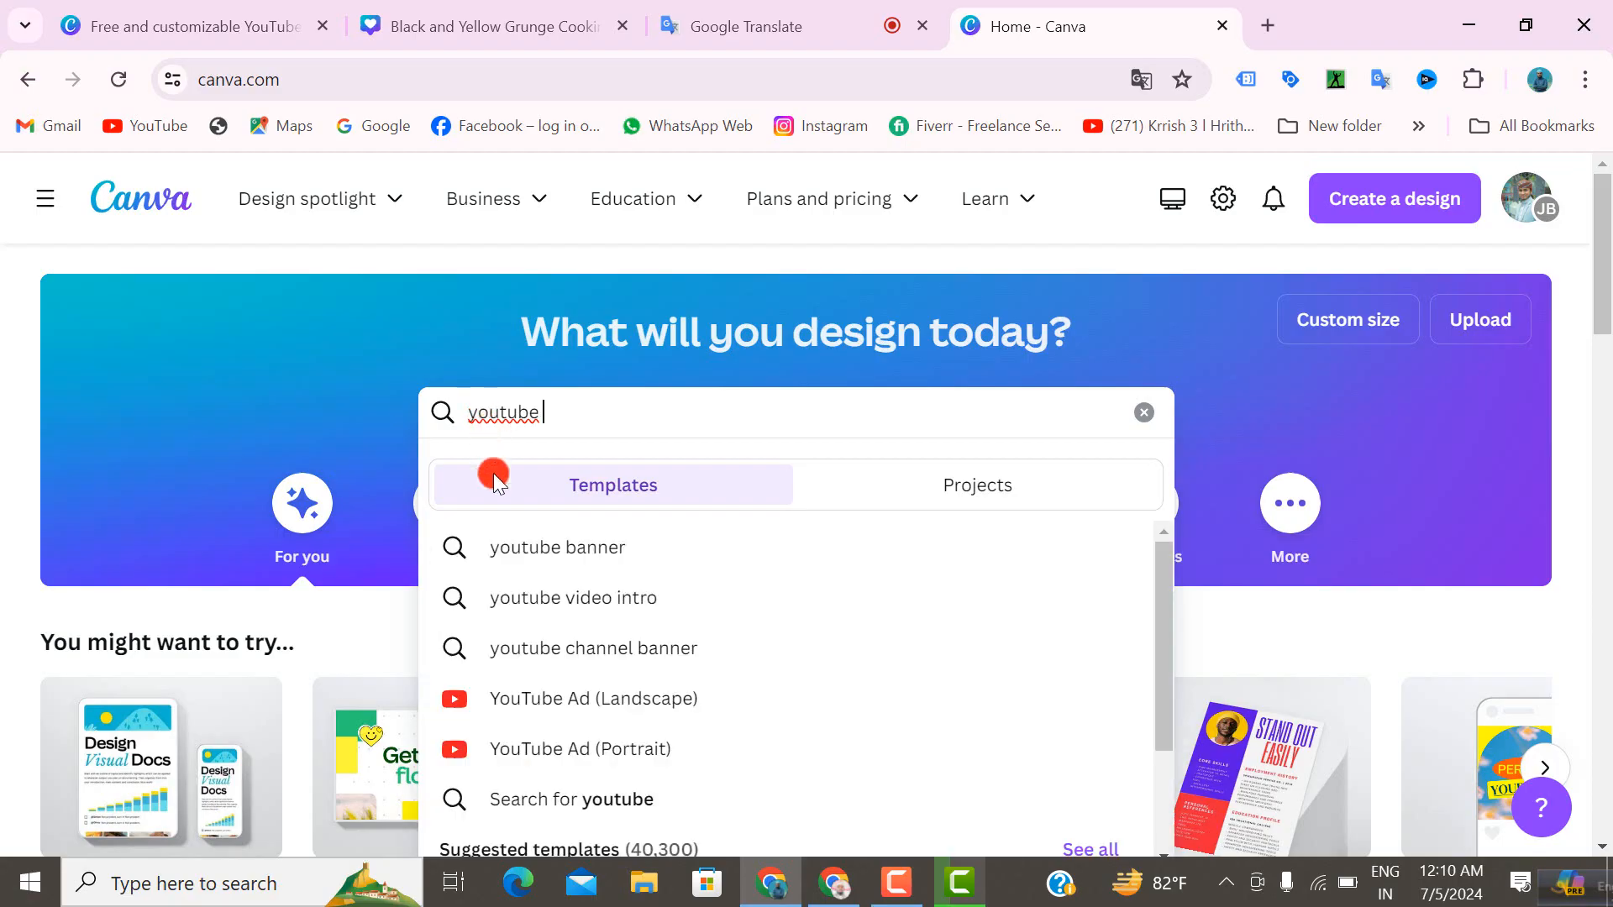
{"action": "left_click", "coordinate": [579, 649]}
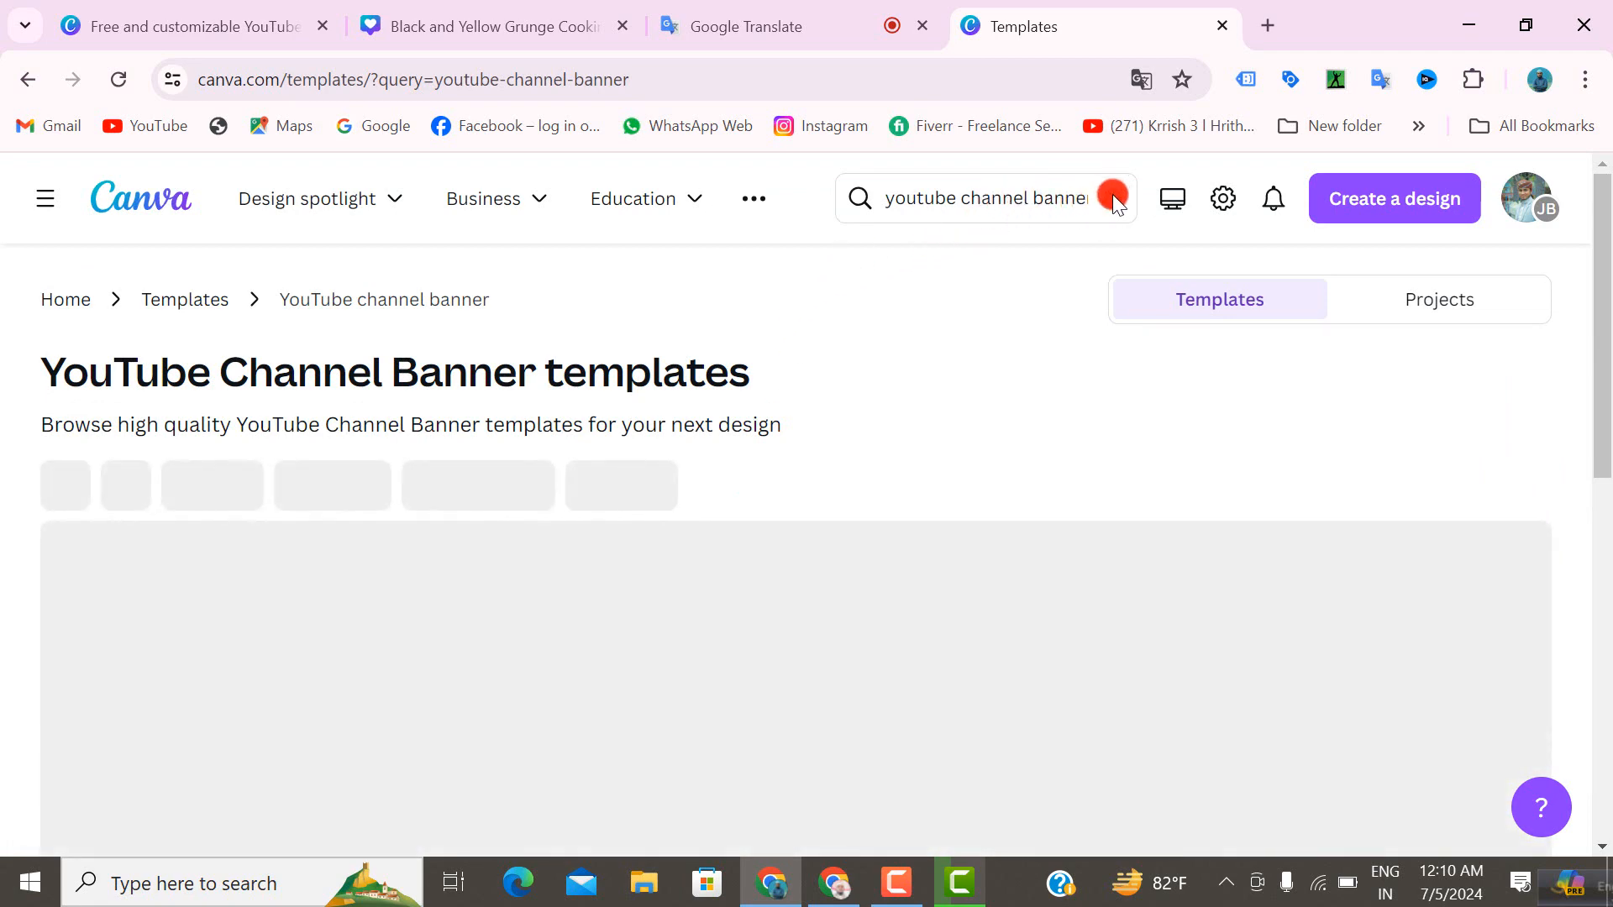
- Replace the template search with the recent search youtube thumbnail
{"action": "left_click", "coordinate": [1112, 194]}
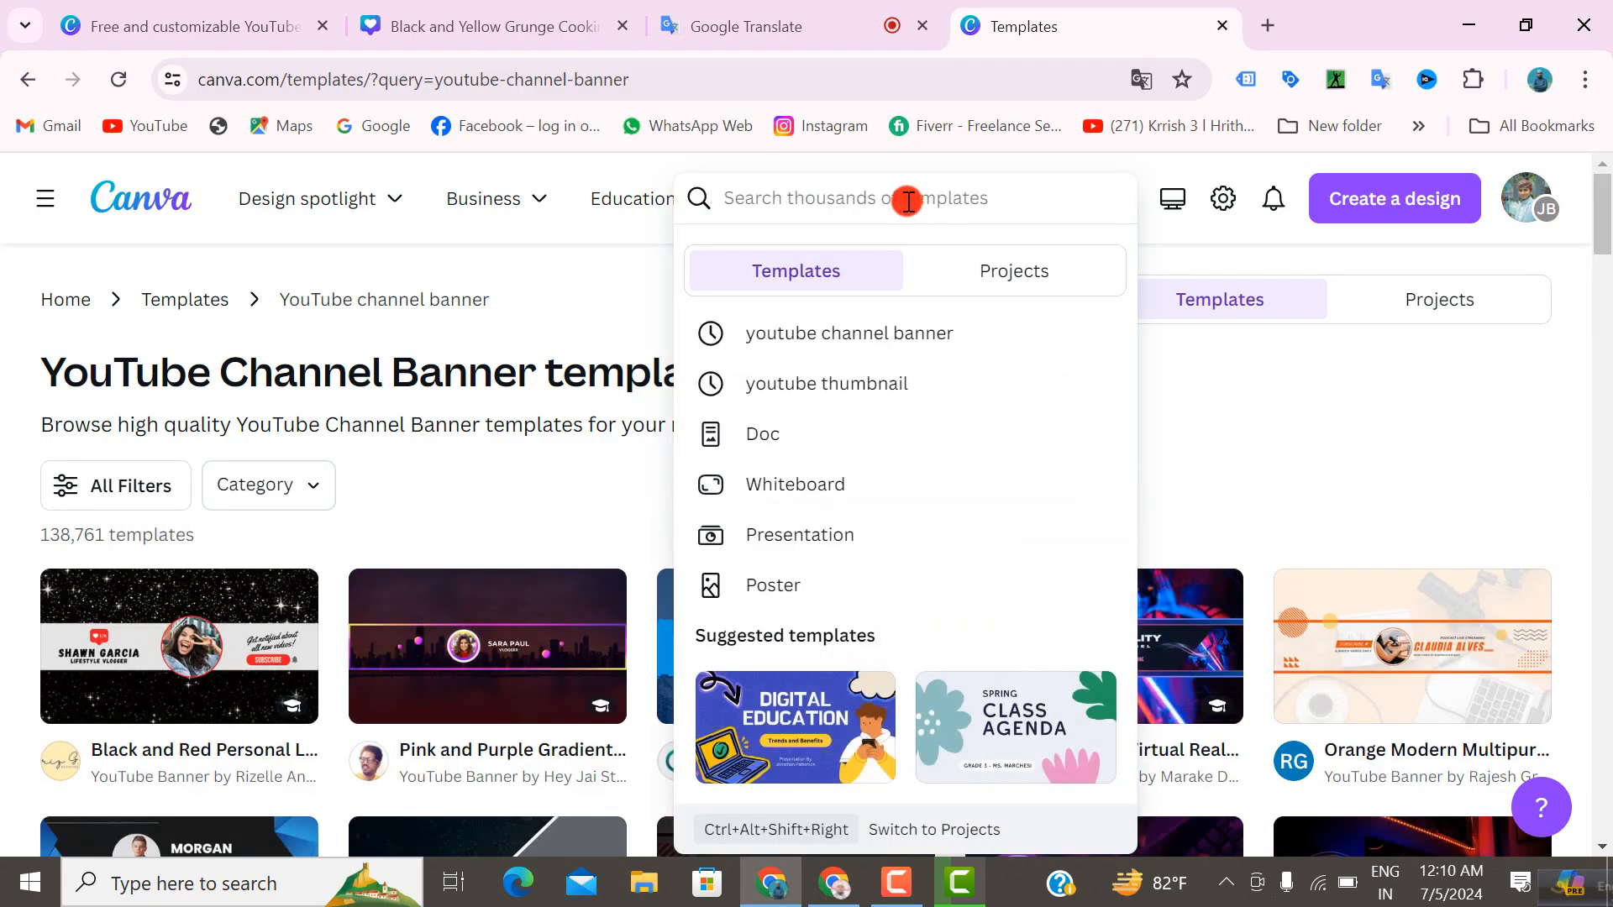
{"action": "left_click", "coordinate": [802, 393]}
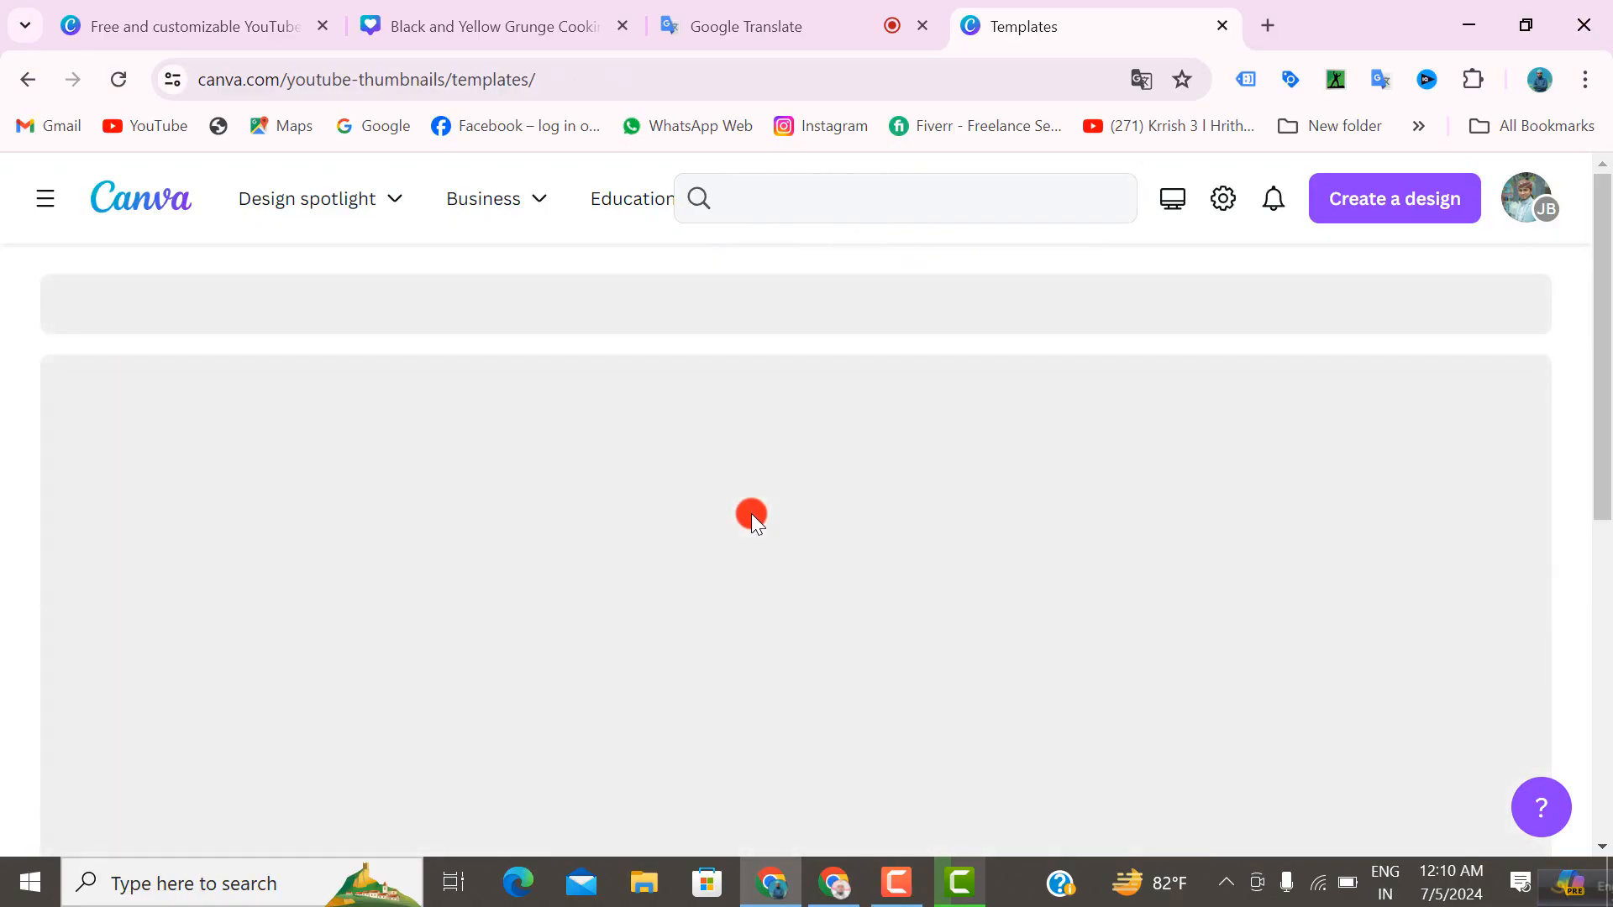
- Browse the YouTube thumbnail template results to compare the available designs
{"action": "scroll", "coordinate": [836, 643], "scroll_direction": "down", "scroll_amount": 3}
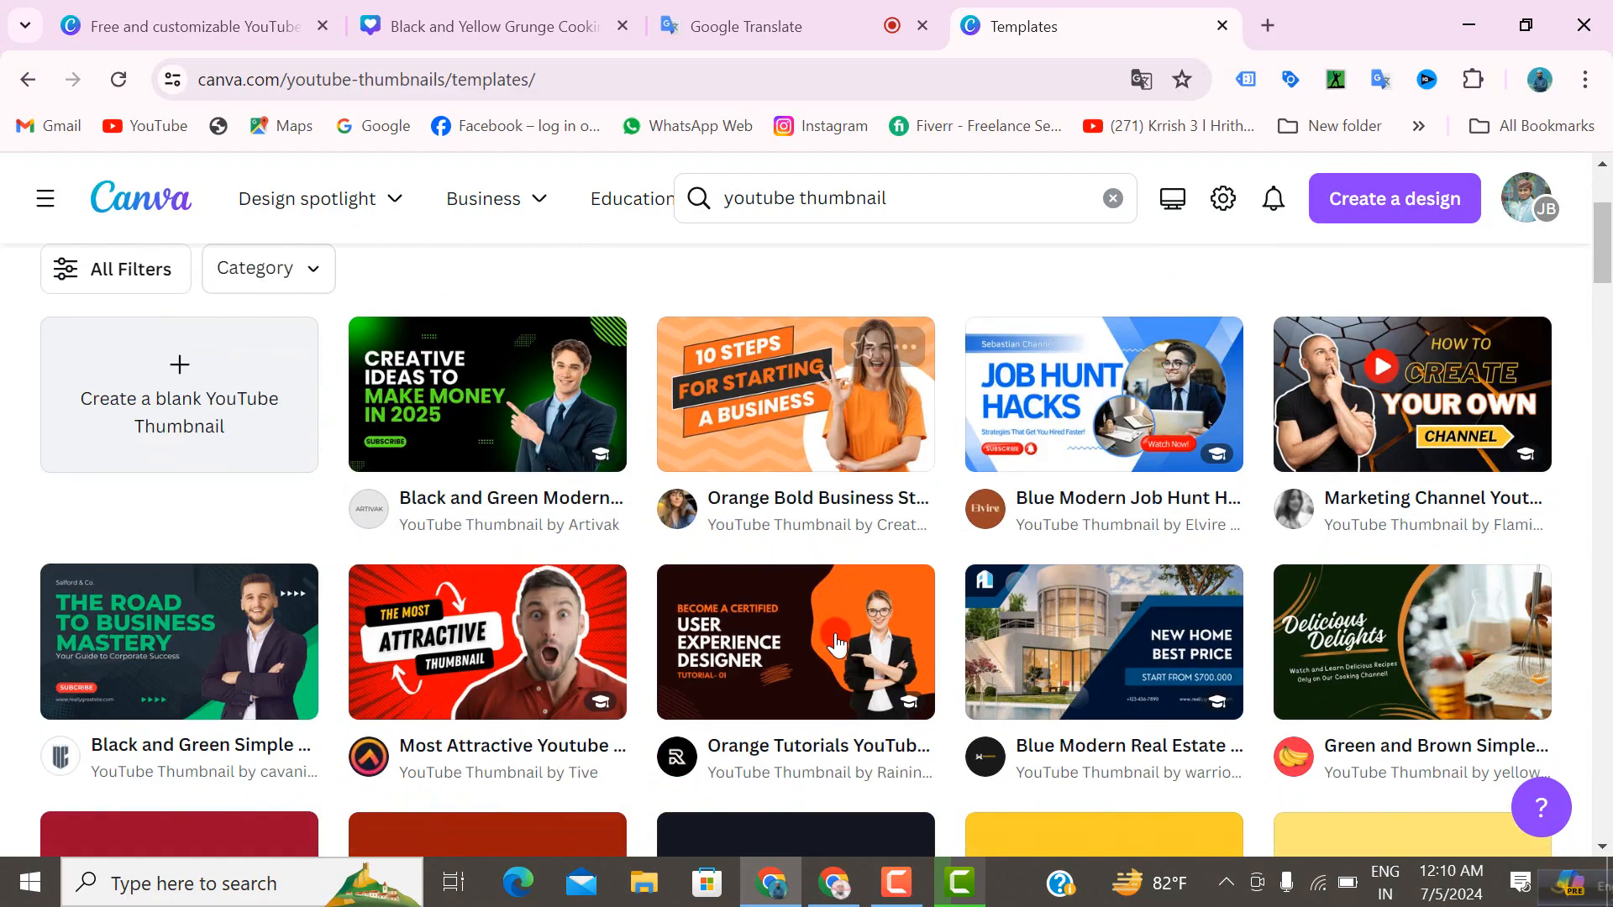
{"action": "scroll", "coordinate": [836, 643], "scroll_direction": "down", "scroll_amount": 3}
{"action": "scroll", "coordinate": [811, 638], "scroll_direction": "down", "scroll_amount": 2}
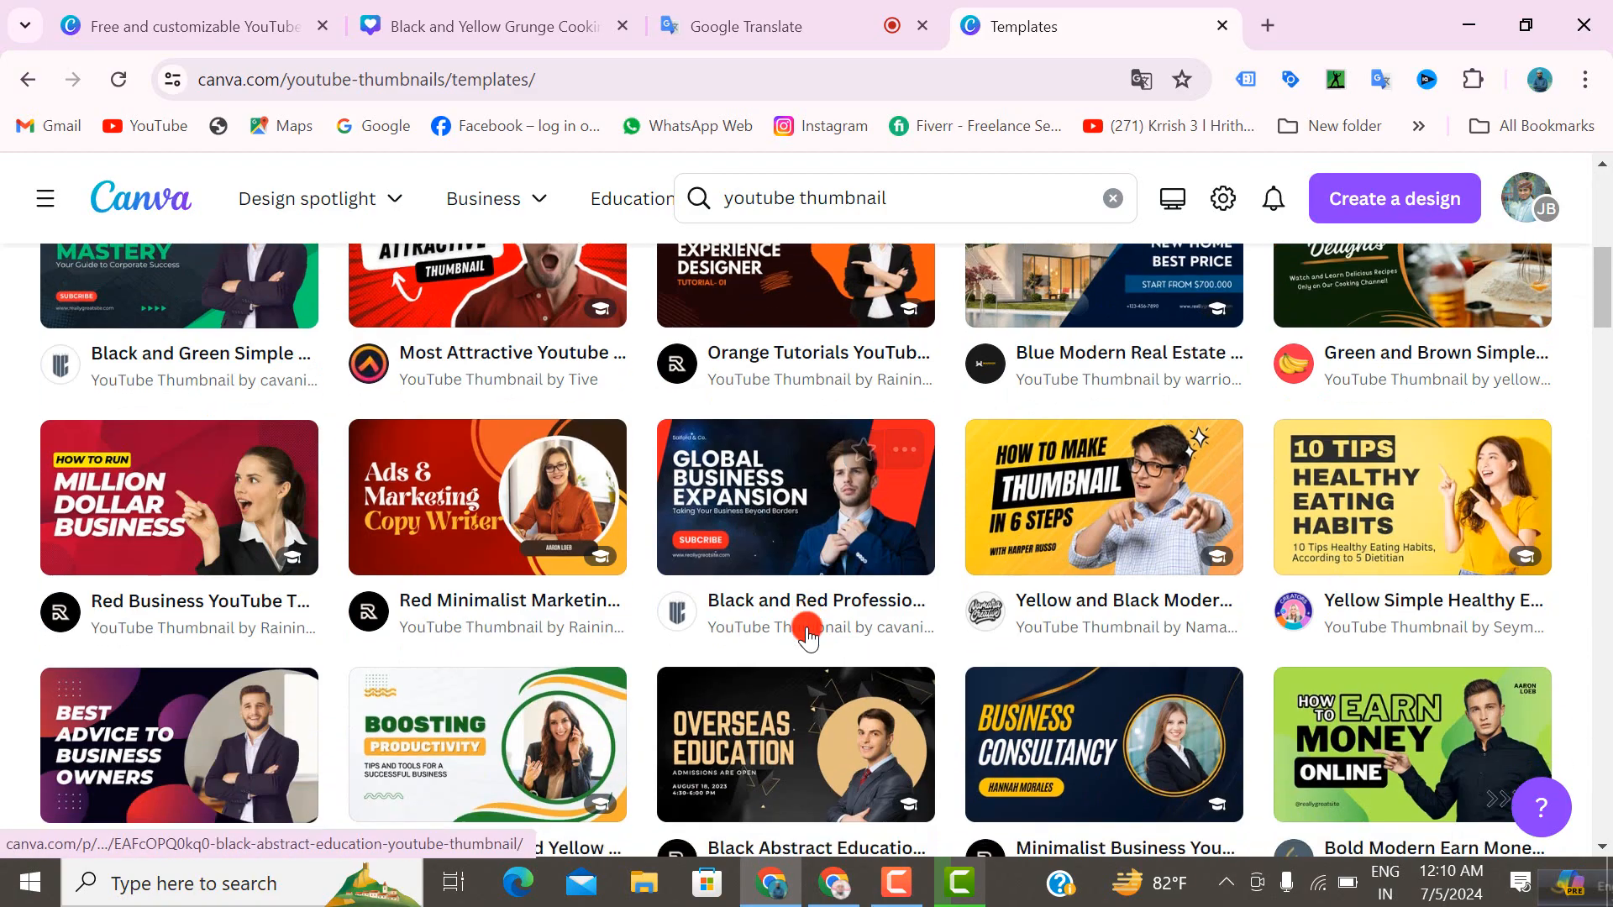
{"action": "scroll", "coordinate": [808, 636], "scroll_direction": "down", "scroll_amount": 10}
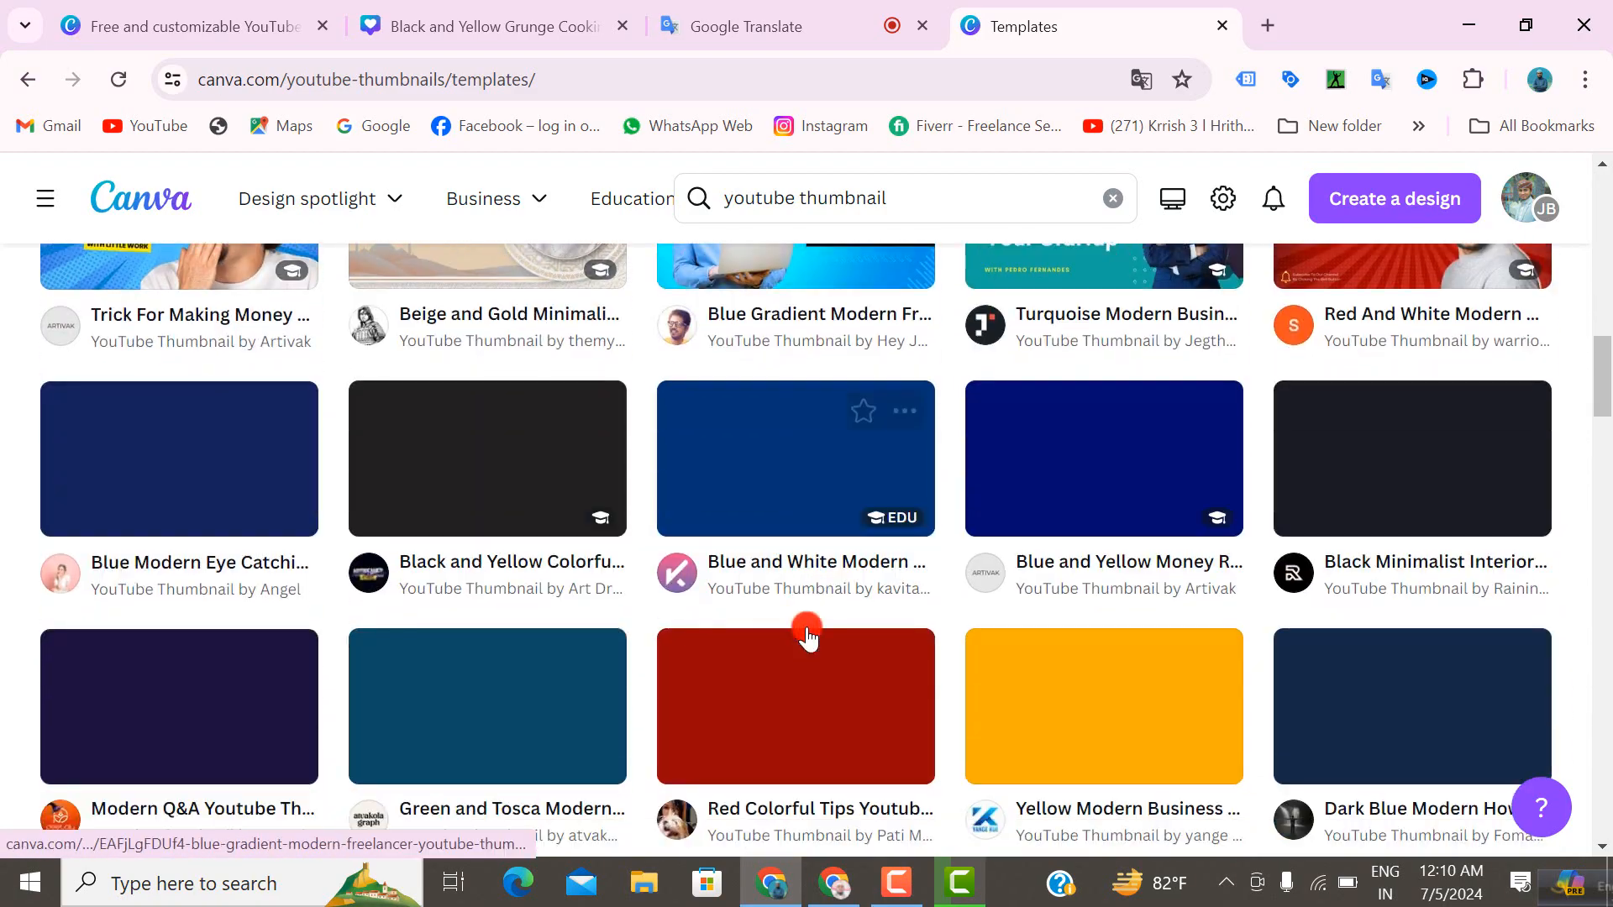
{"action": "scroll", "coordinate": [809, 636], "scroll_direction": "down", "scroll_amount": 2}
{"action": "scroll", "coordinate": [900, 634], "scroll_direction": "up", "scroll_amount": 1}
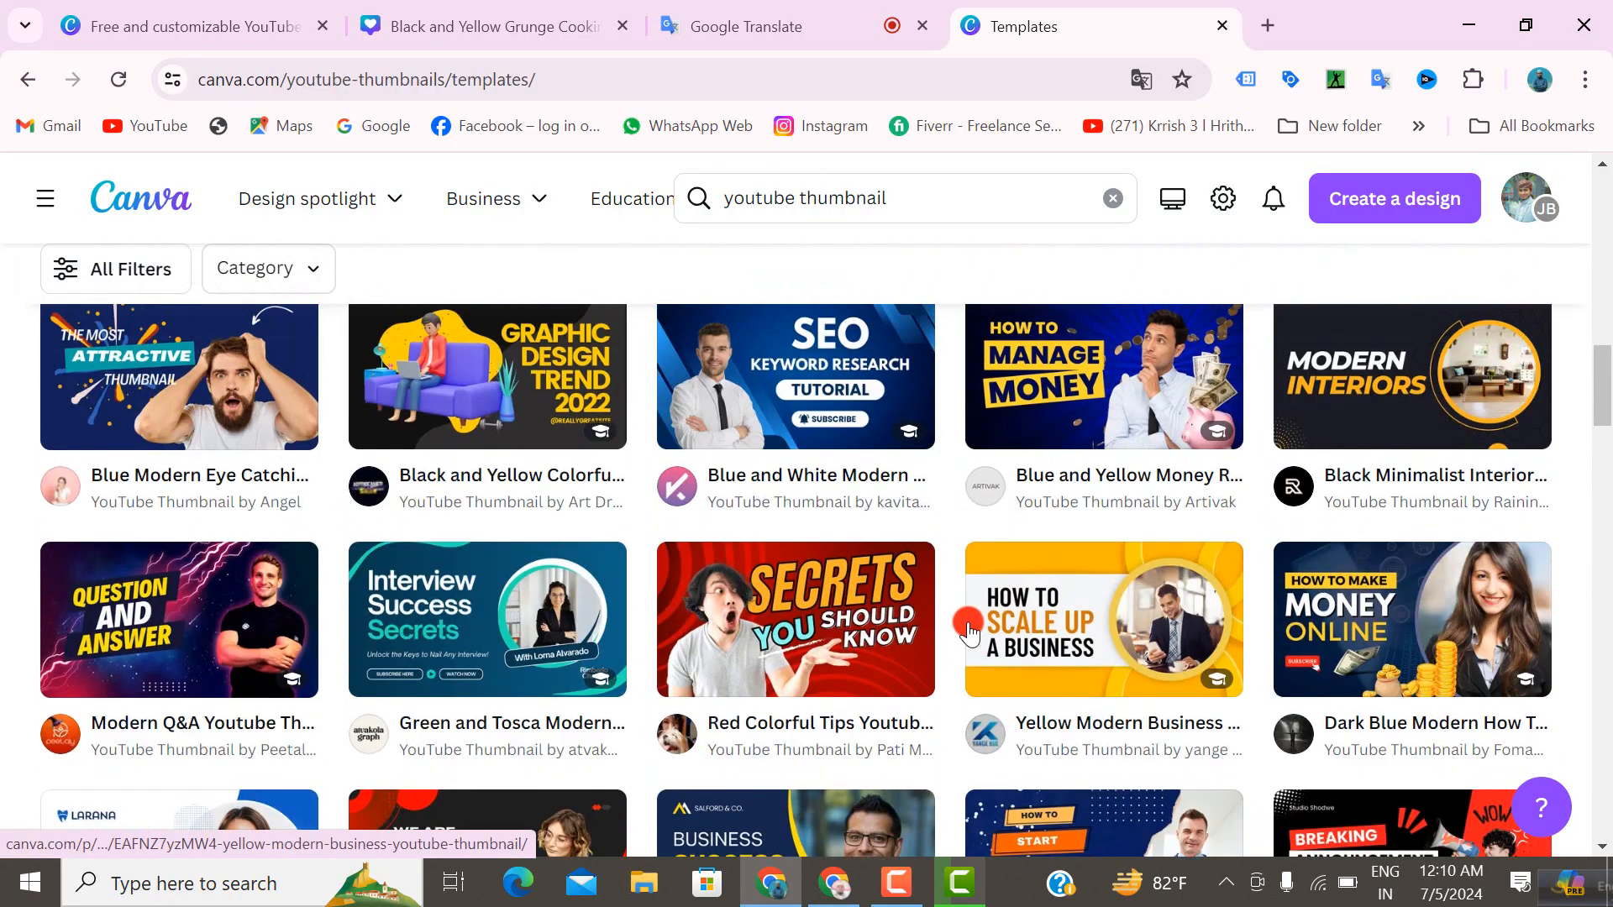
{"action": "mouse_move", "coordinate": [758, 657]}
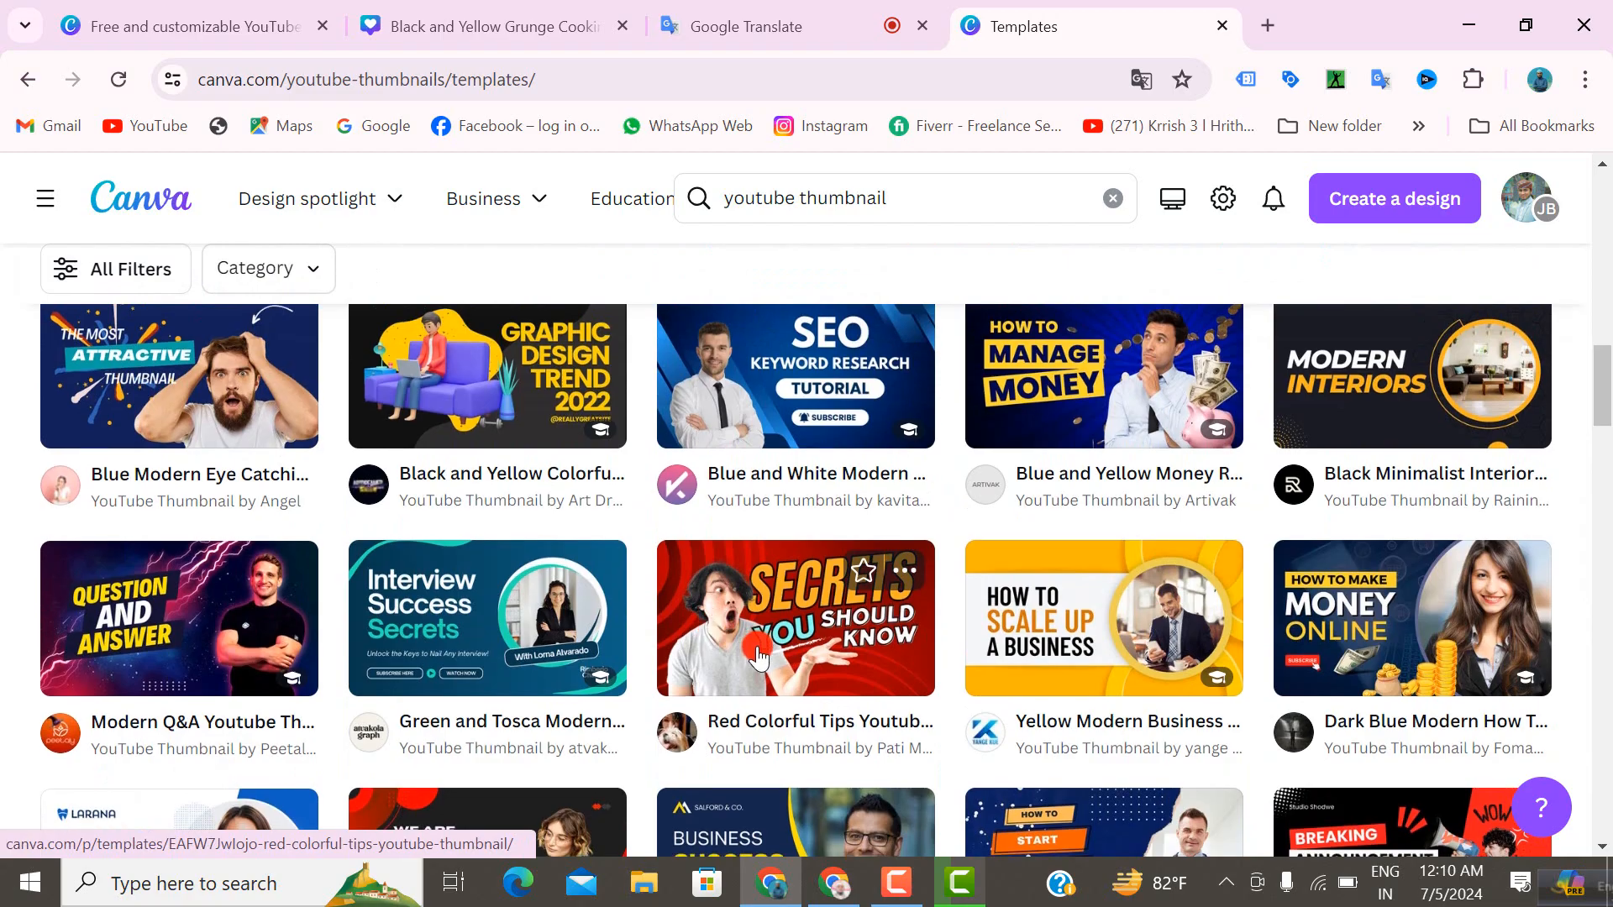
{"action": "scroll", "coordinate": [759, 657], "scroll_direction": "down", "scroll_amount": 7}
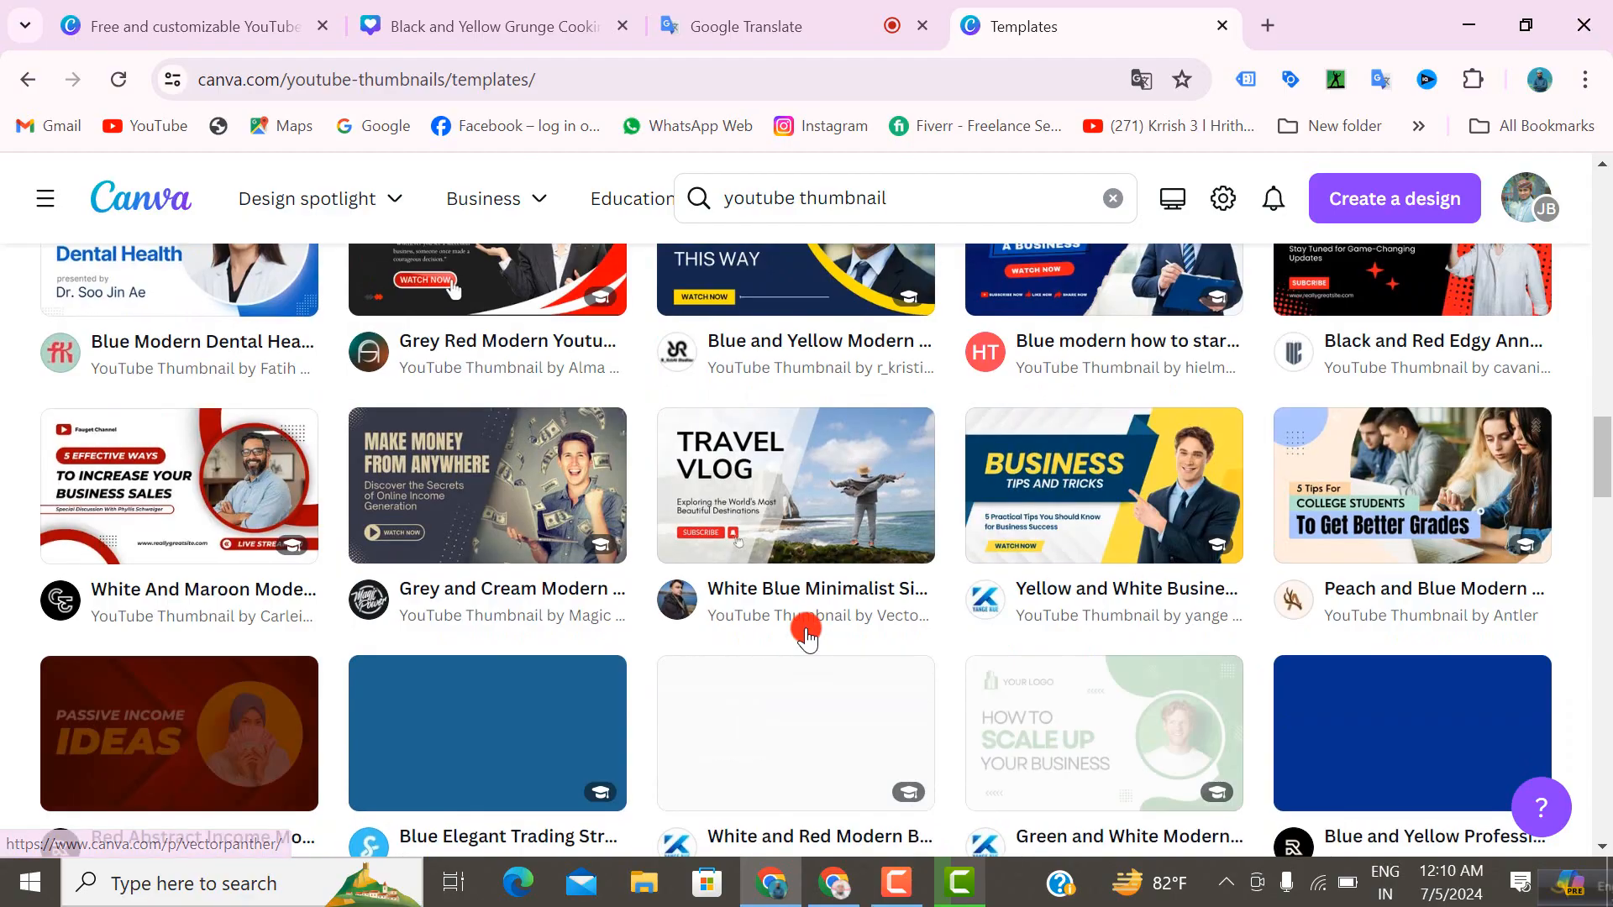
{"action": "scroll", "coordinate": [811, 639], "scroll_direction": "down", "scroll_amount": 6}
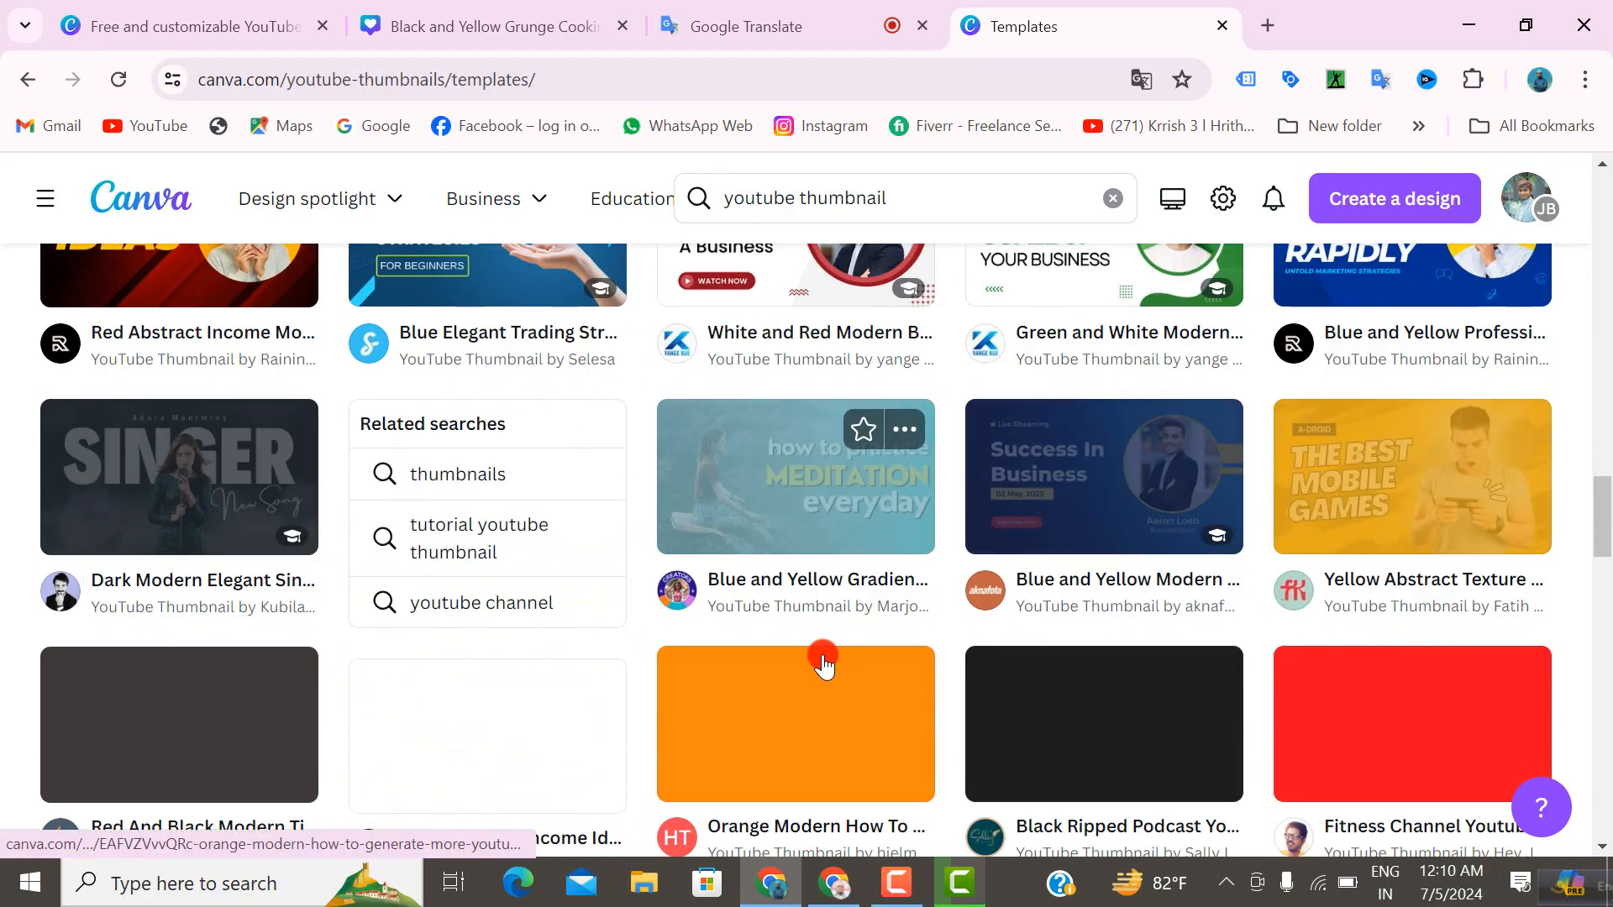
{"action": "scroll", "coordinate": [824, 664], "scroll_direction": "down", "scroll_amount": 3}
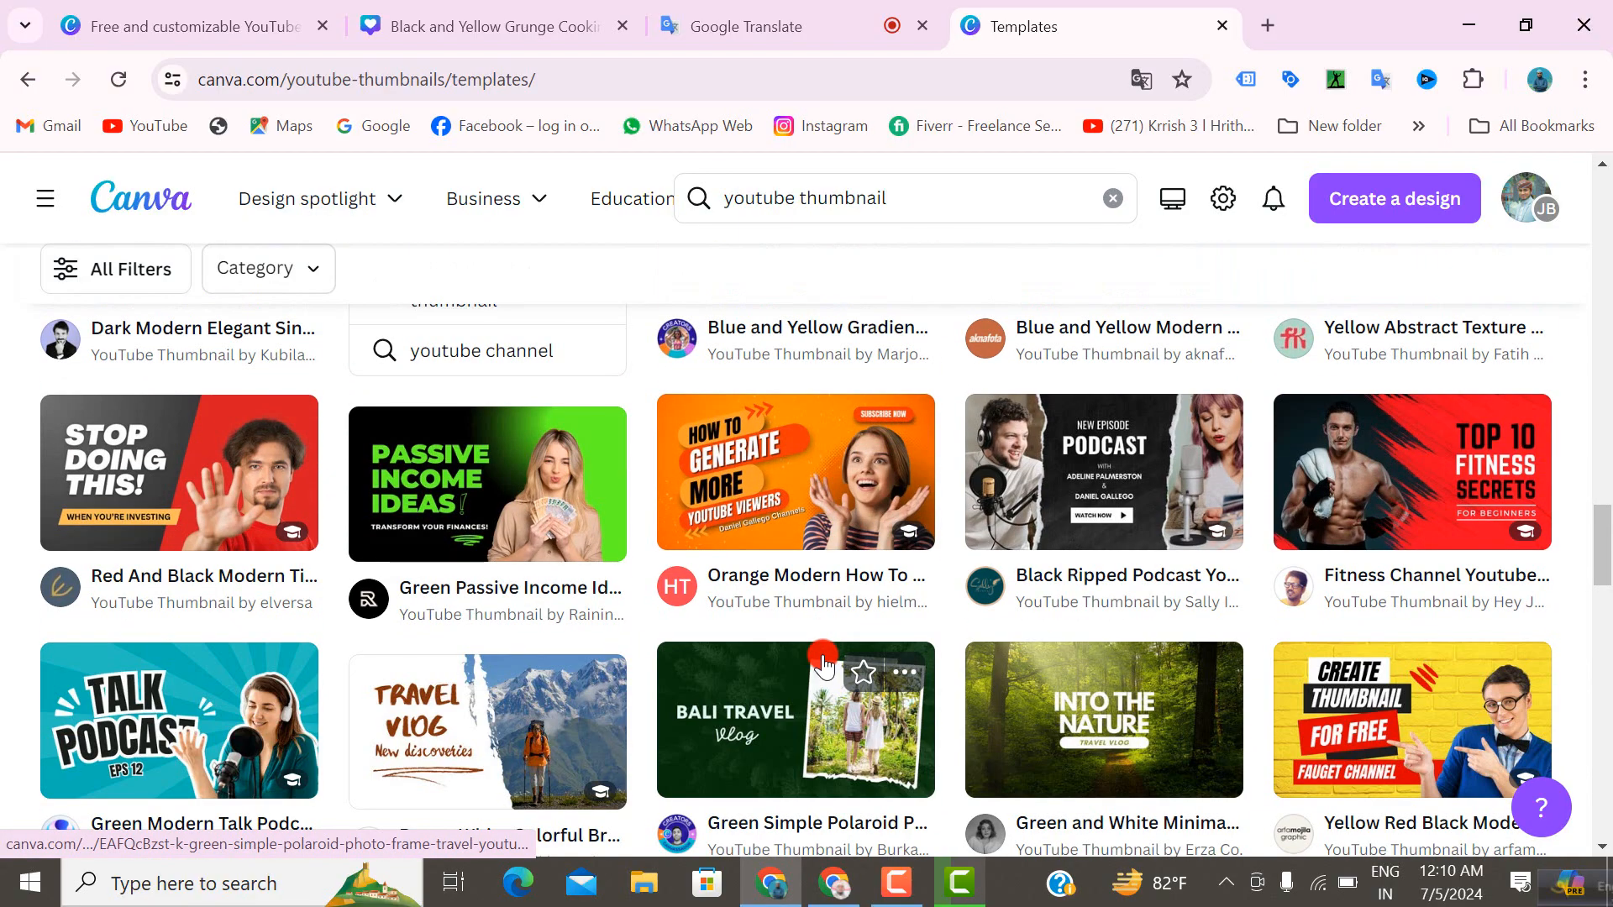
{"action": "scroll", "coordinate": [823, 663], "scroll_direction": "down", "scroll_amount": 3}
{"action": "scroll", "coordinate": [819, 664], "scroll_direction": "down", "scroll_amount": 3}
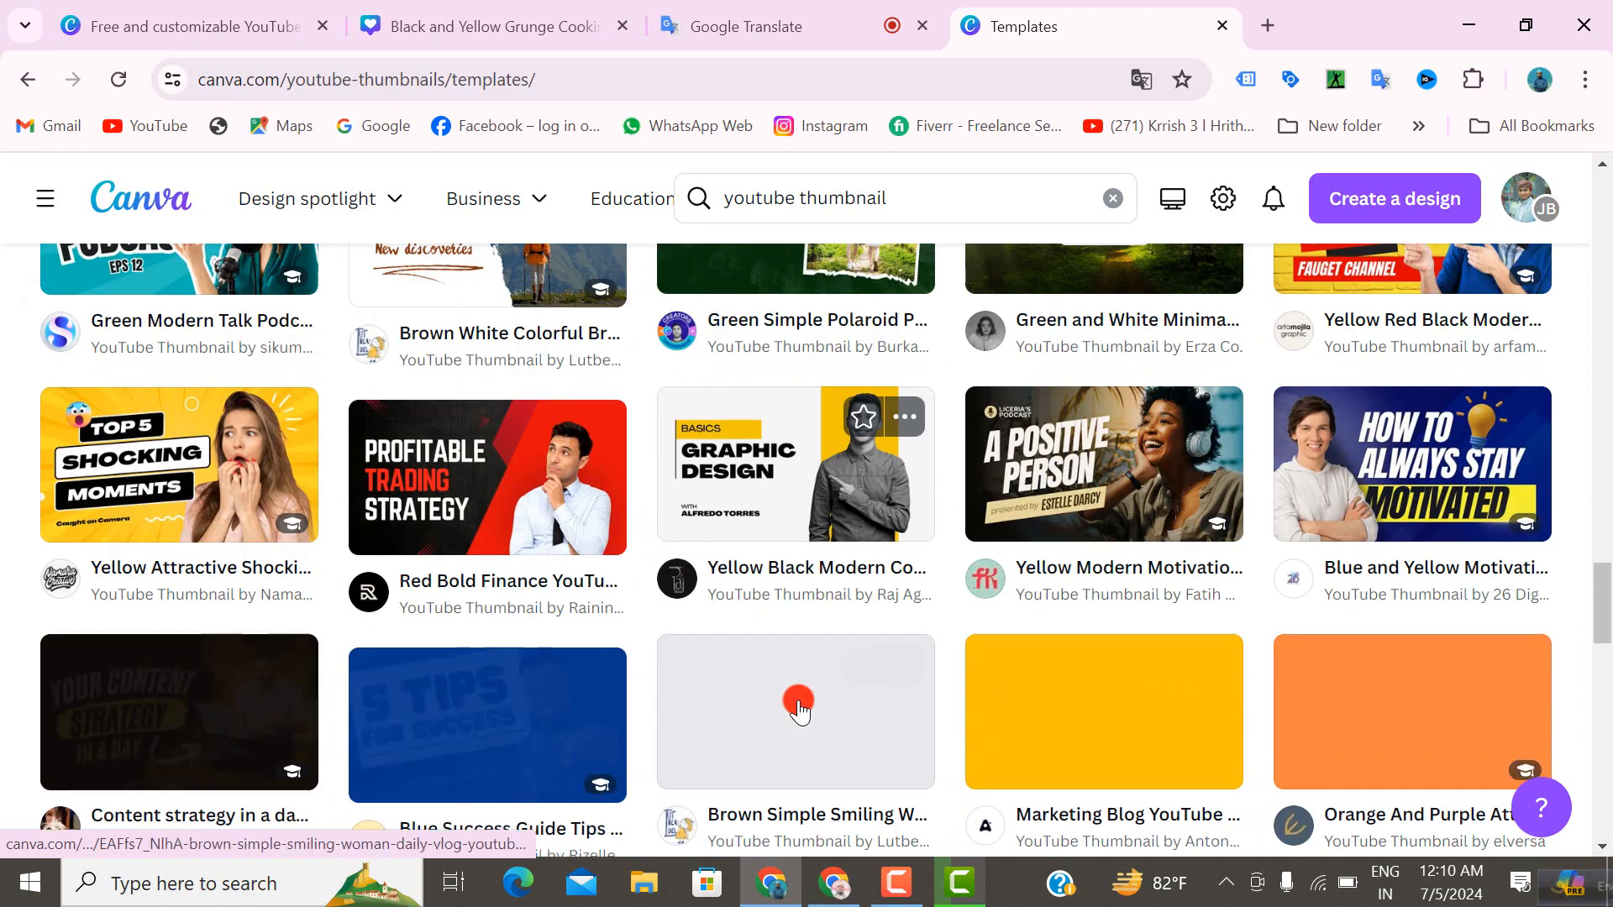
{"action": "scroll", "coordinate": [799, 710], "scroll_direction": "down", "scroll_amount": 3}
{"action": "scroll", "coordinate": [799, 710], "scroll_direction": "down", "scroll_amount": 2}
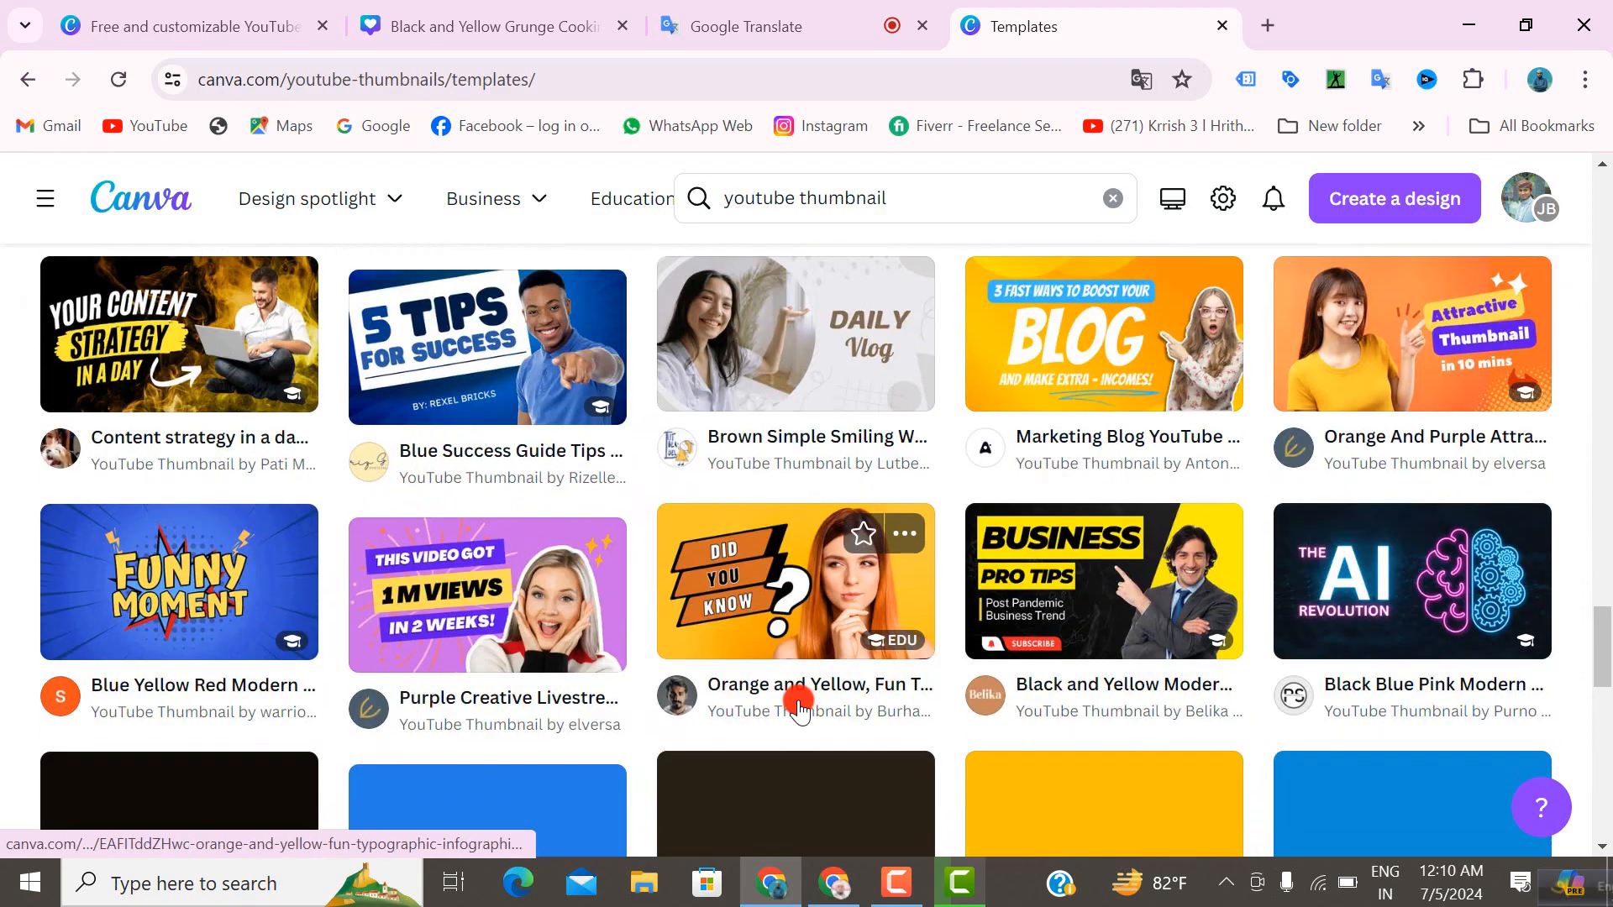
{"action": "scroll", "coordinate": [799, 710], "scroll_direction": "down", "scroll_amount": 5}
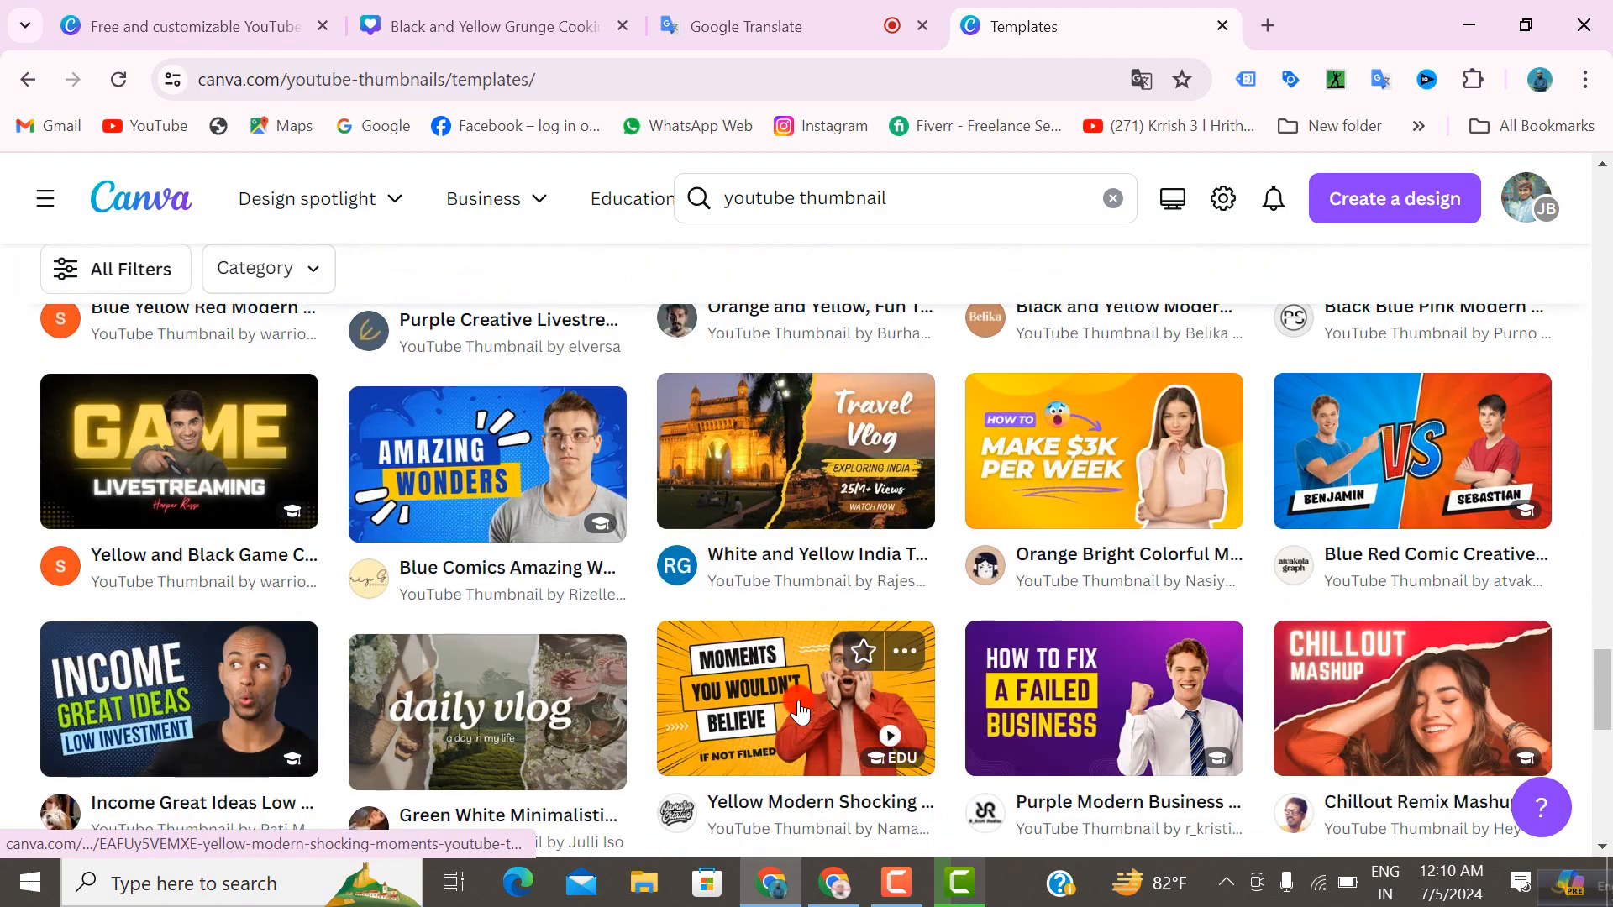
{"action": "scroll", "coordinate": [799, 710], "scroll_direction": "down", "scroll_amount": 3}
{"action": "scroll", "coordinate": [798, 710], "scroll_direction": "down", "scroll_amount": 3}
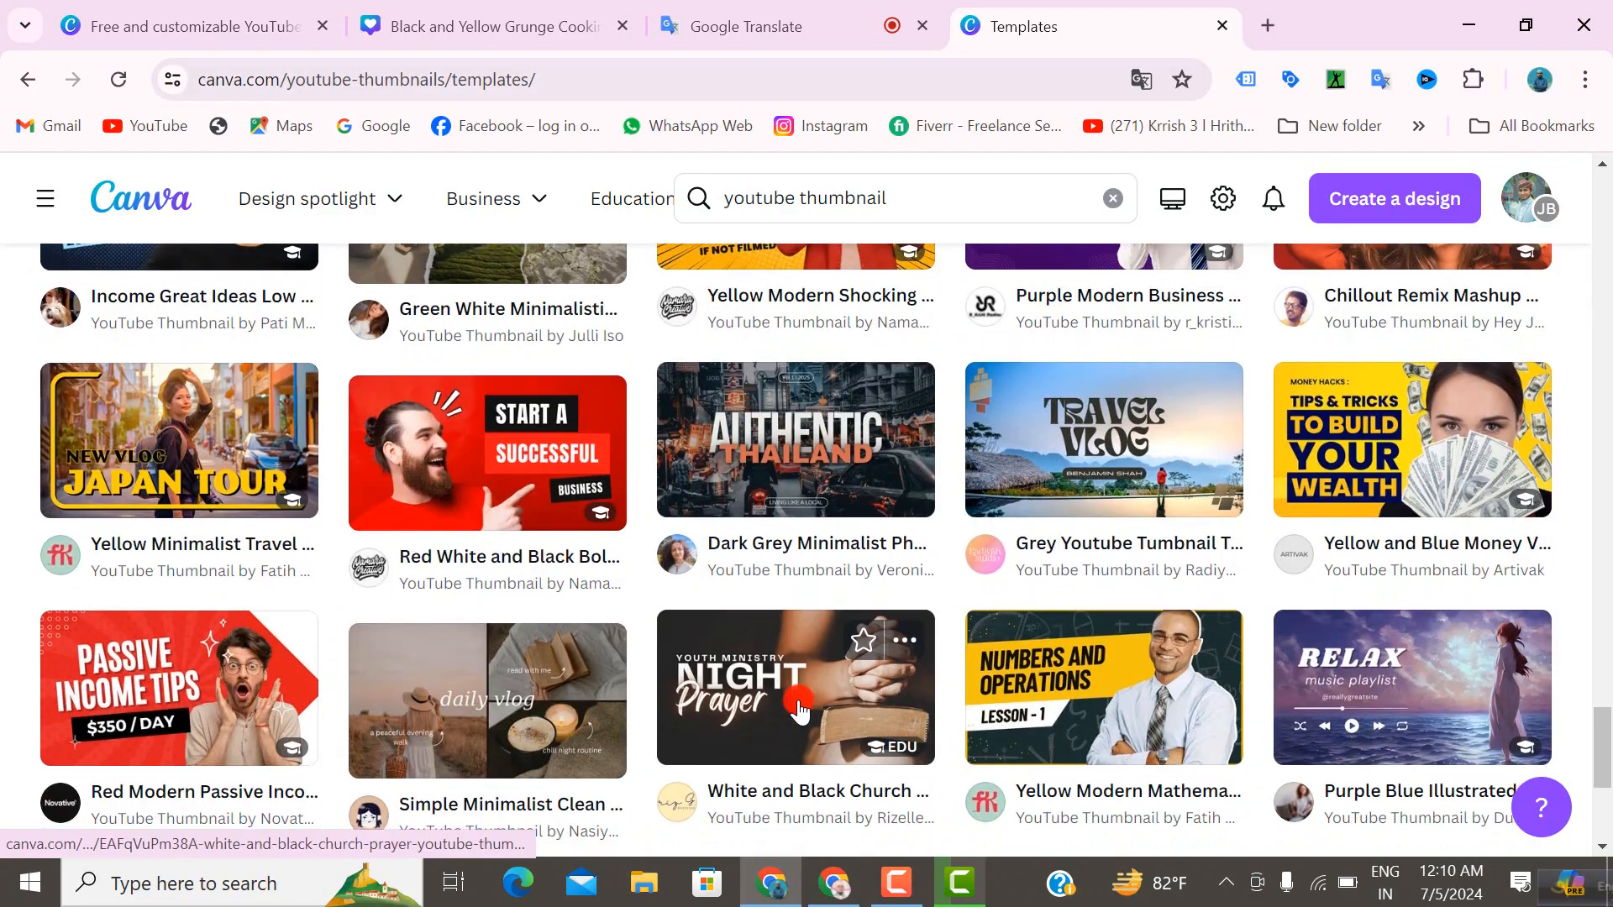
{"action": "scroll", "coordinate": [799, 710], "scroll_direction": "down", "scroll_amount": 2}
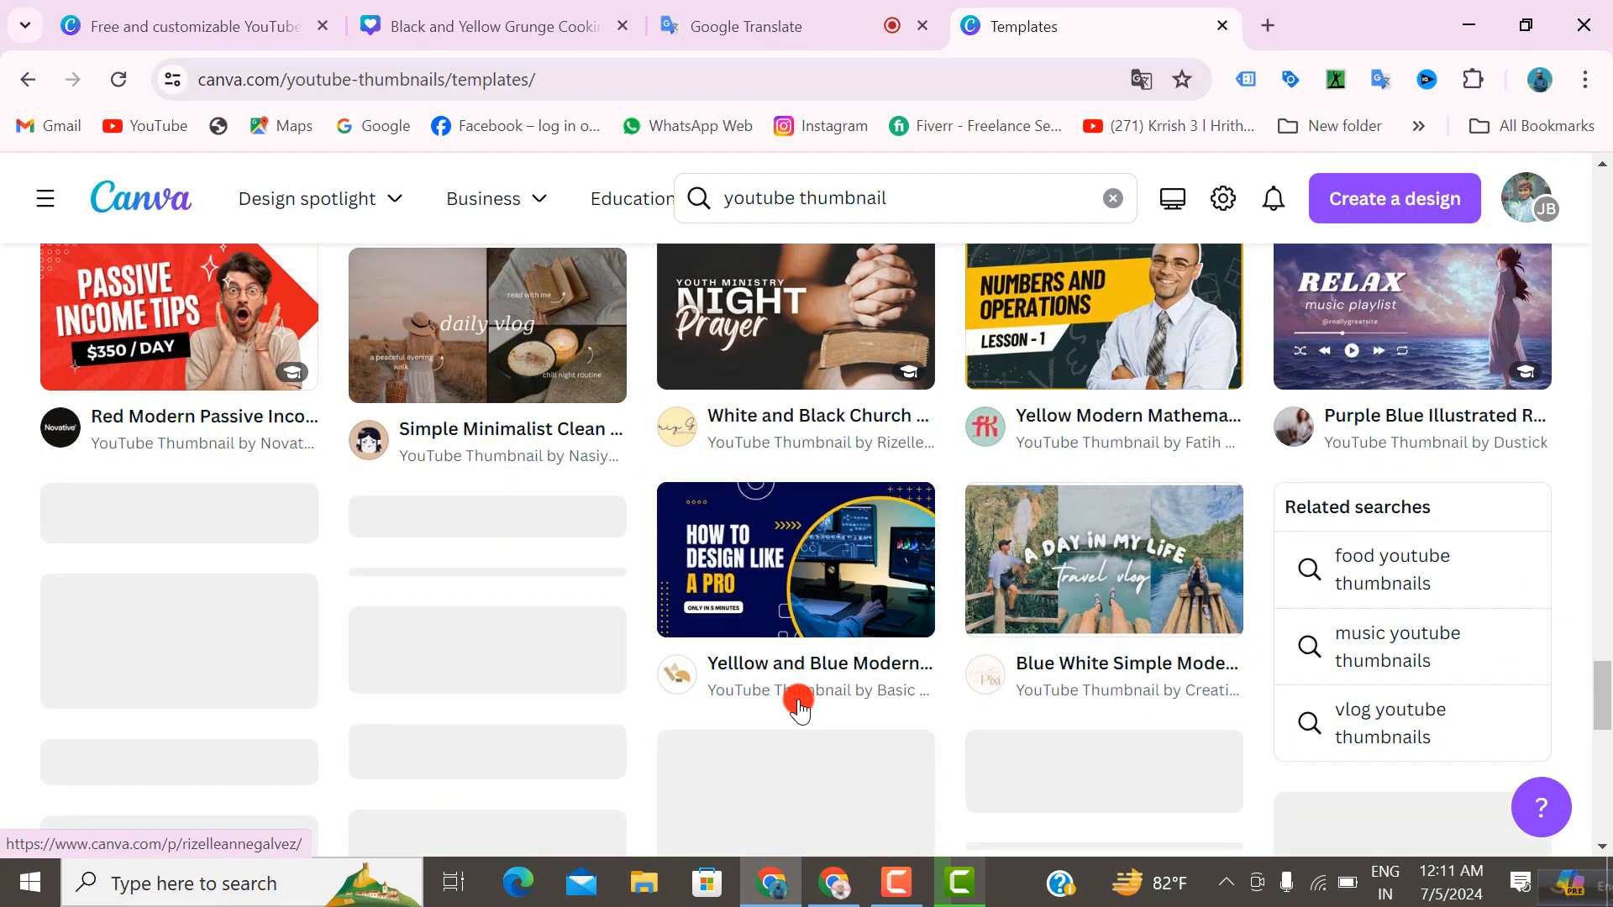
{"action": "scroll", "coordinate": [799, 710], "scroll_direction": "down", "scroll_amount": 3}
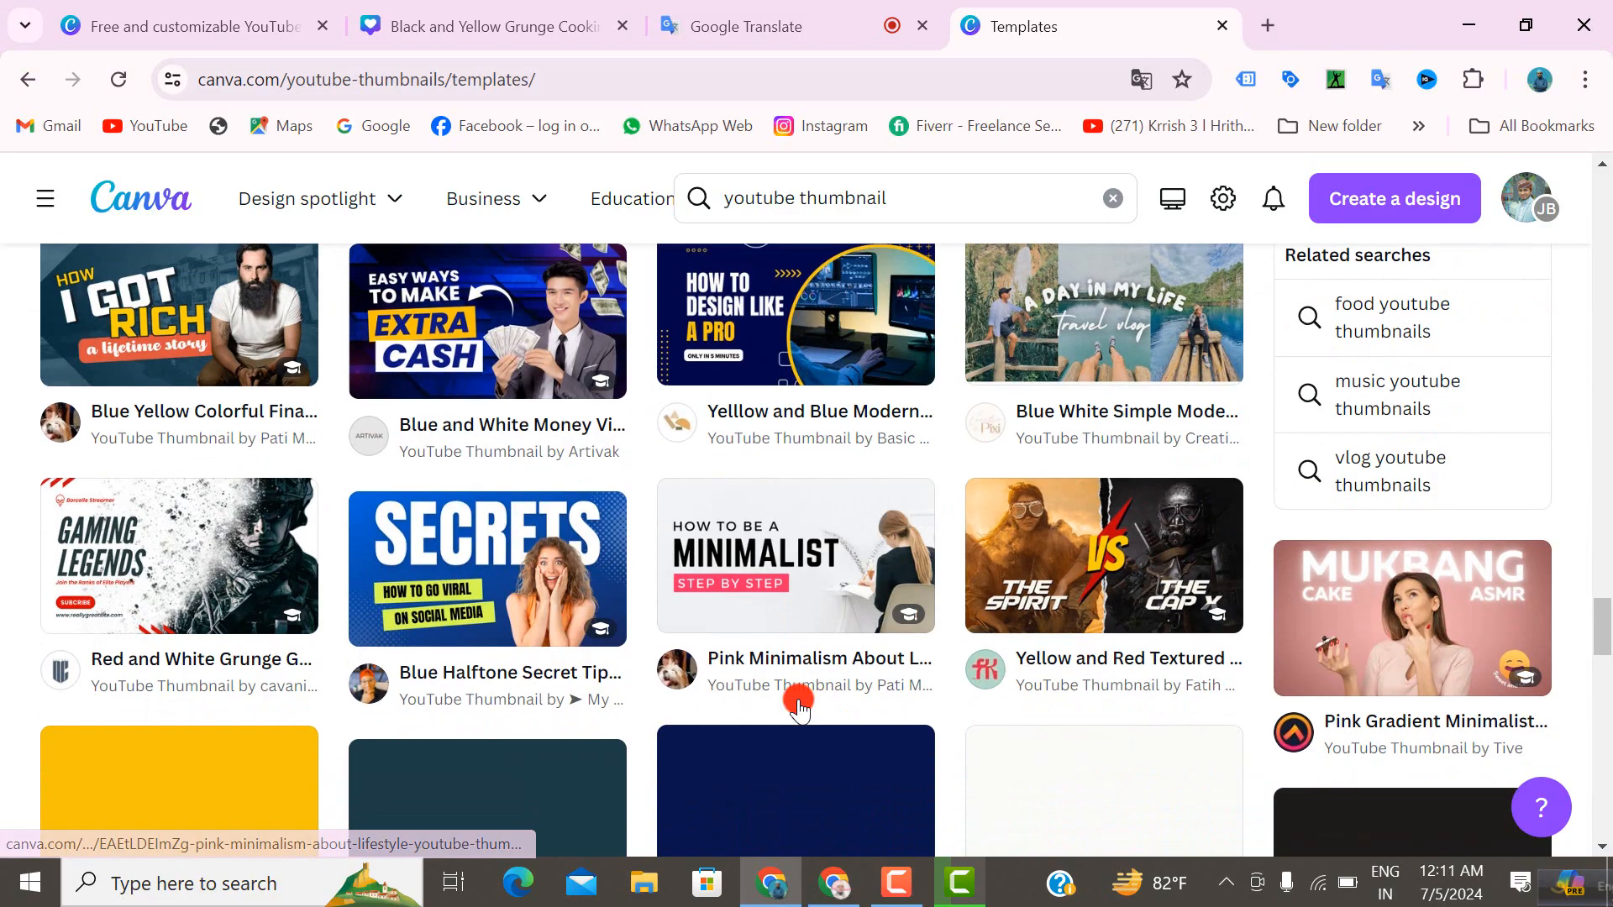
{"action": "scroll", "coordinate": [799, 710], "scroll_direction": "down", "scroll_amount": 3}
{"action": "scroll", "coordinate": [799, 709], "scroll_direction": "down", "scroll_amount": 5}
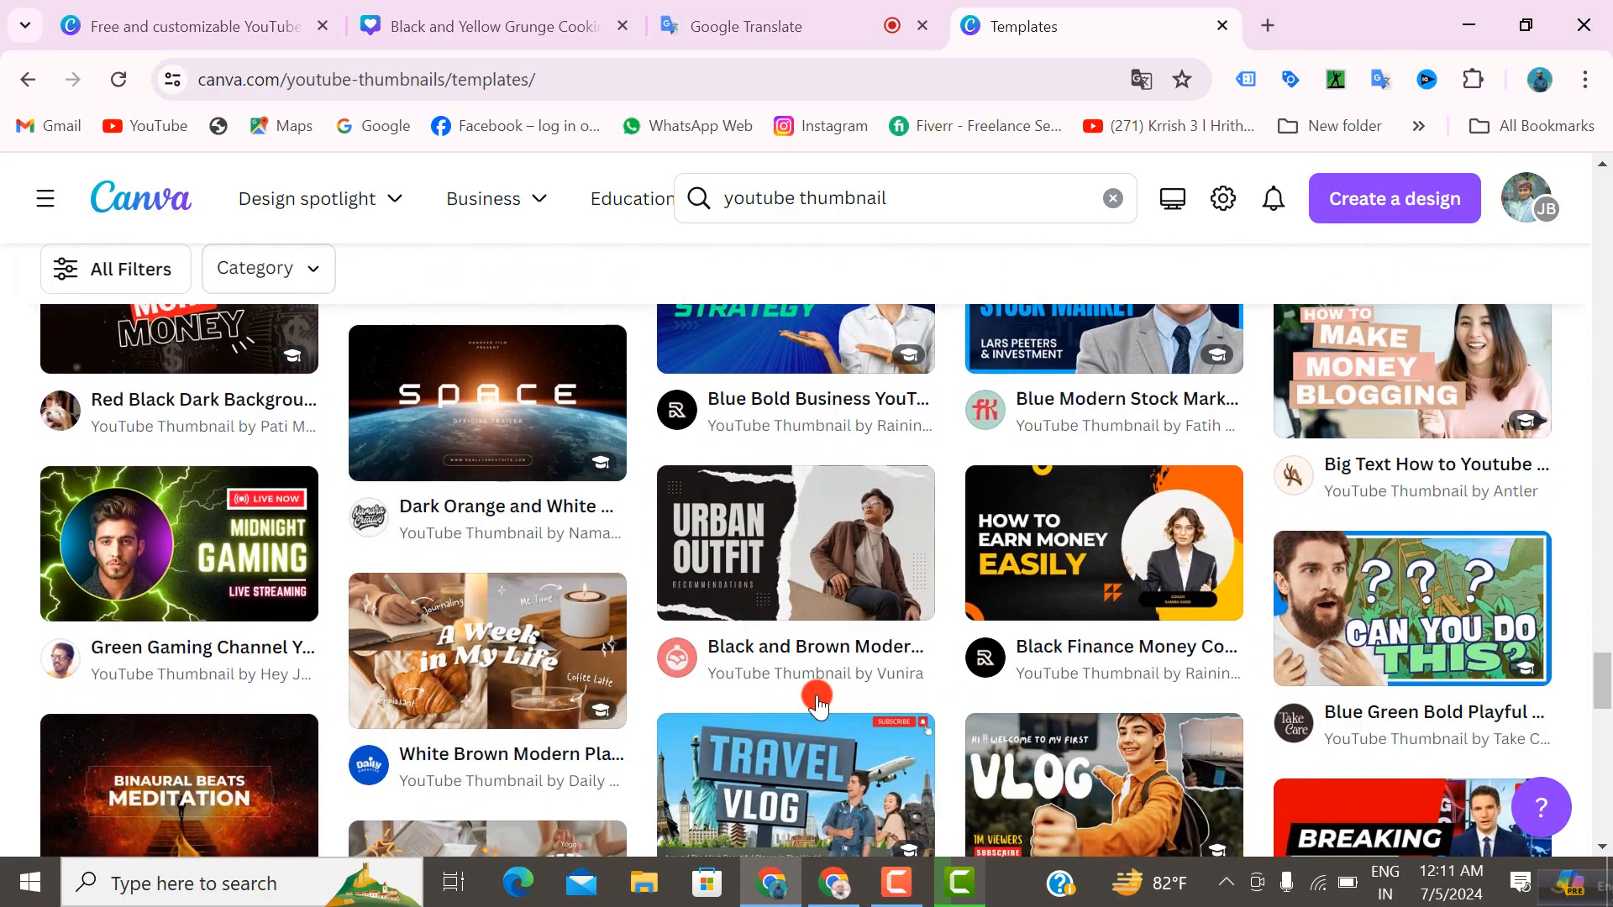
{"action": "scroll", "coordinate": [817, 694], "scroll_direction": "down", "scroll_amount": 5}
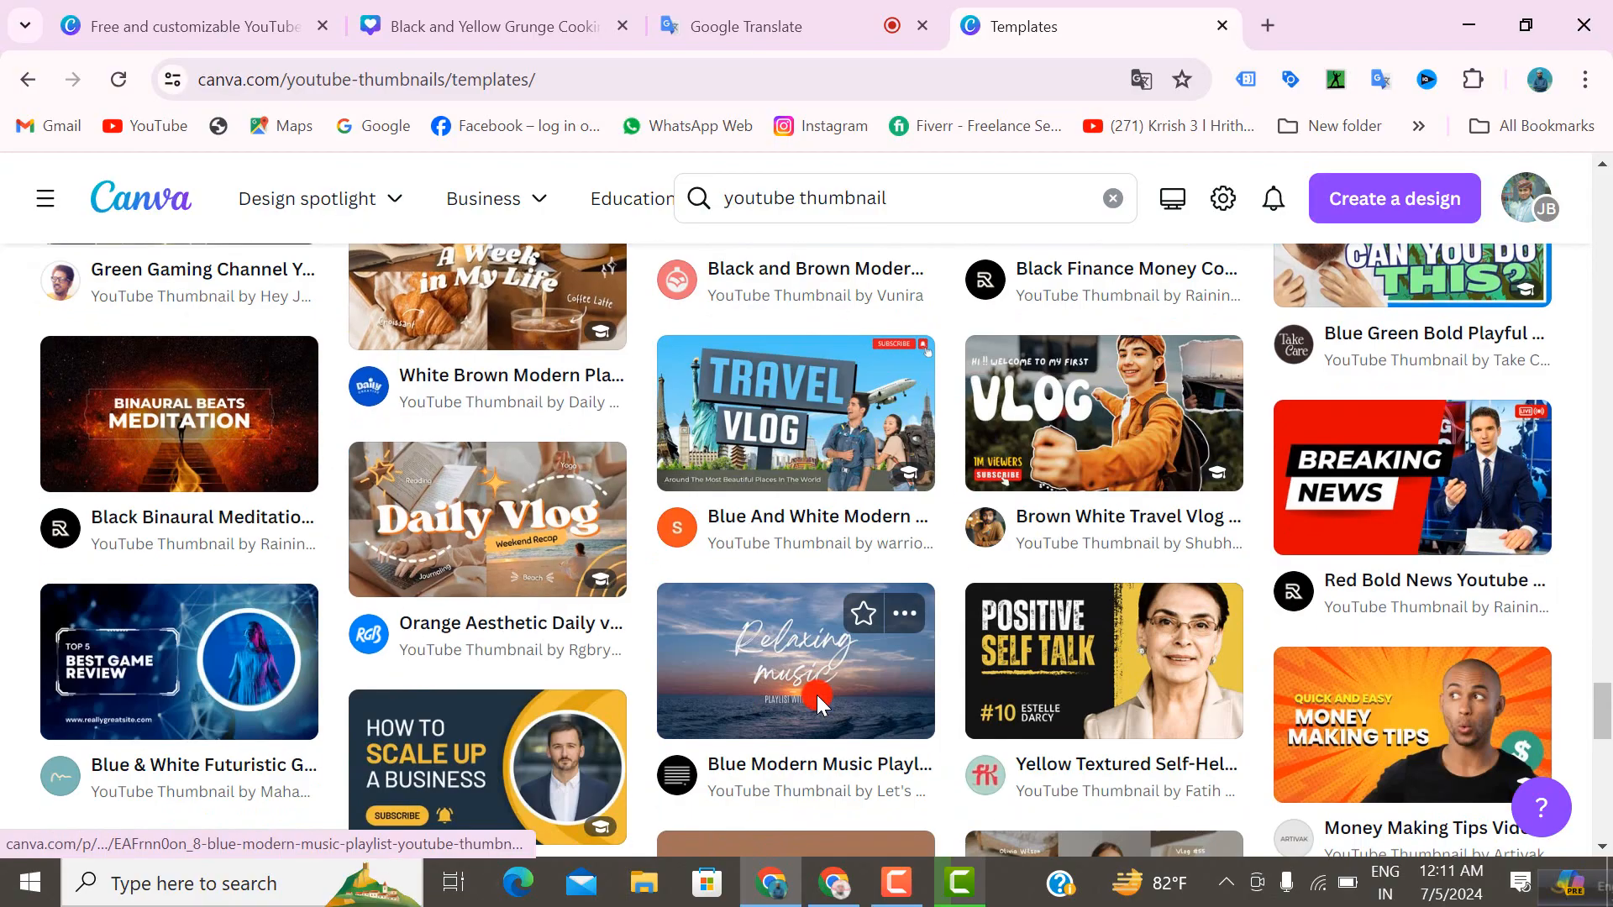
{"action": "scroll", "coordinate": [816, 694], "scroll_direction": "down", "scroll_amount": 4}
{"action": "scroll", "coordinate": [816, 698], "scroll_direction": "down", "scroll_amount": 5}
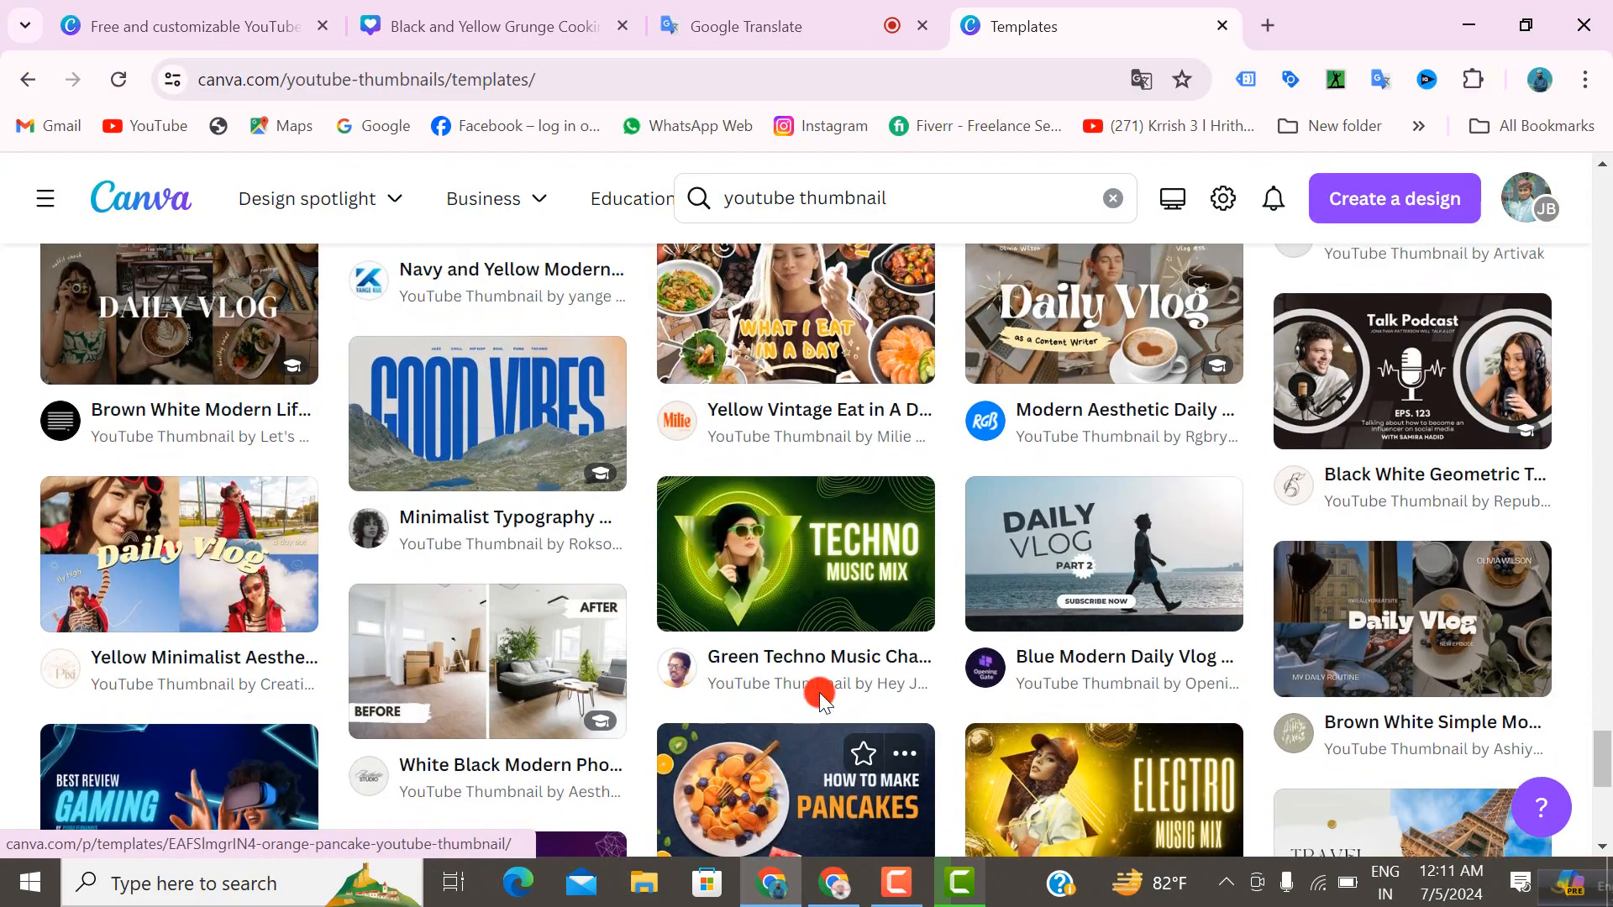
{"action": "scroll", "coordinate": [821, 680], "scroll_direction": "down", "scroll_amount": 6}
{"action": "scroll", "coordinate": [825, 655], "scroll_direction": "up", "scroll_amount": 15}
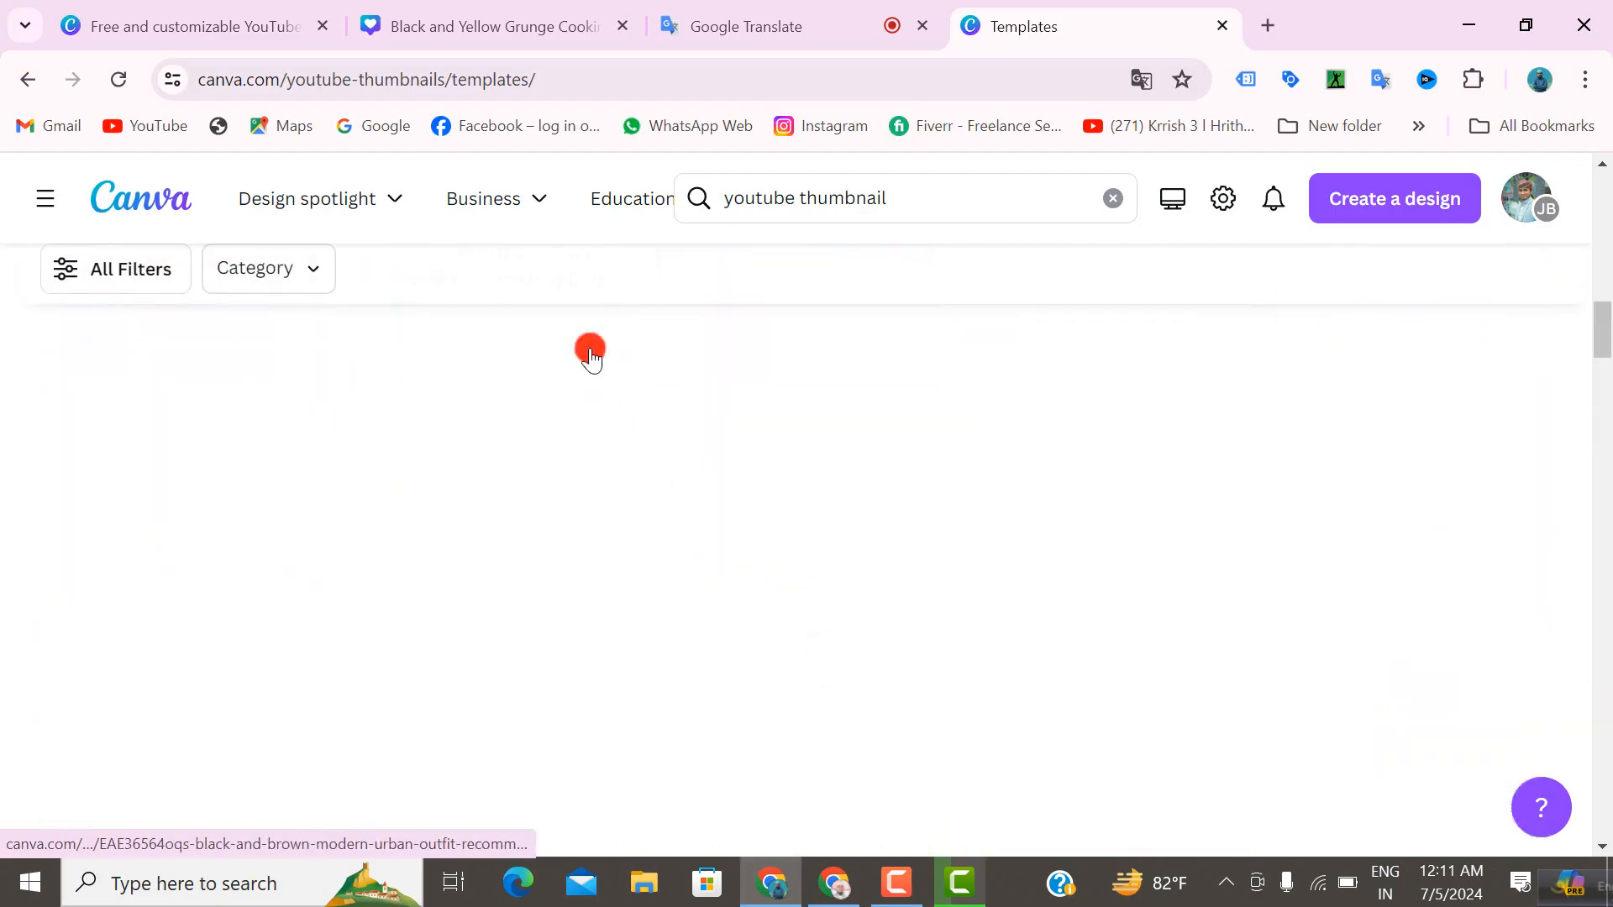
- Go back to the YouTube thumbnail templates category page and look through its designs for a suitable one
{"action": "left_click", "coordinate": [217, 33]}
{"action": "scroll", "coordinate": [951, 451], "scroll_direction": "down", "scroll_amount": 9}
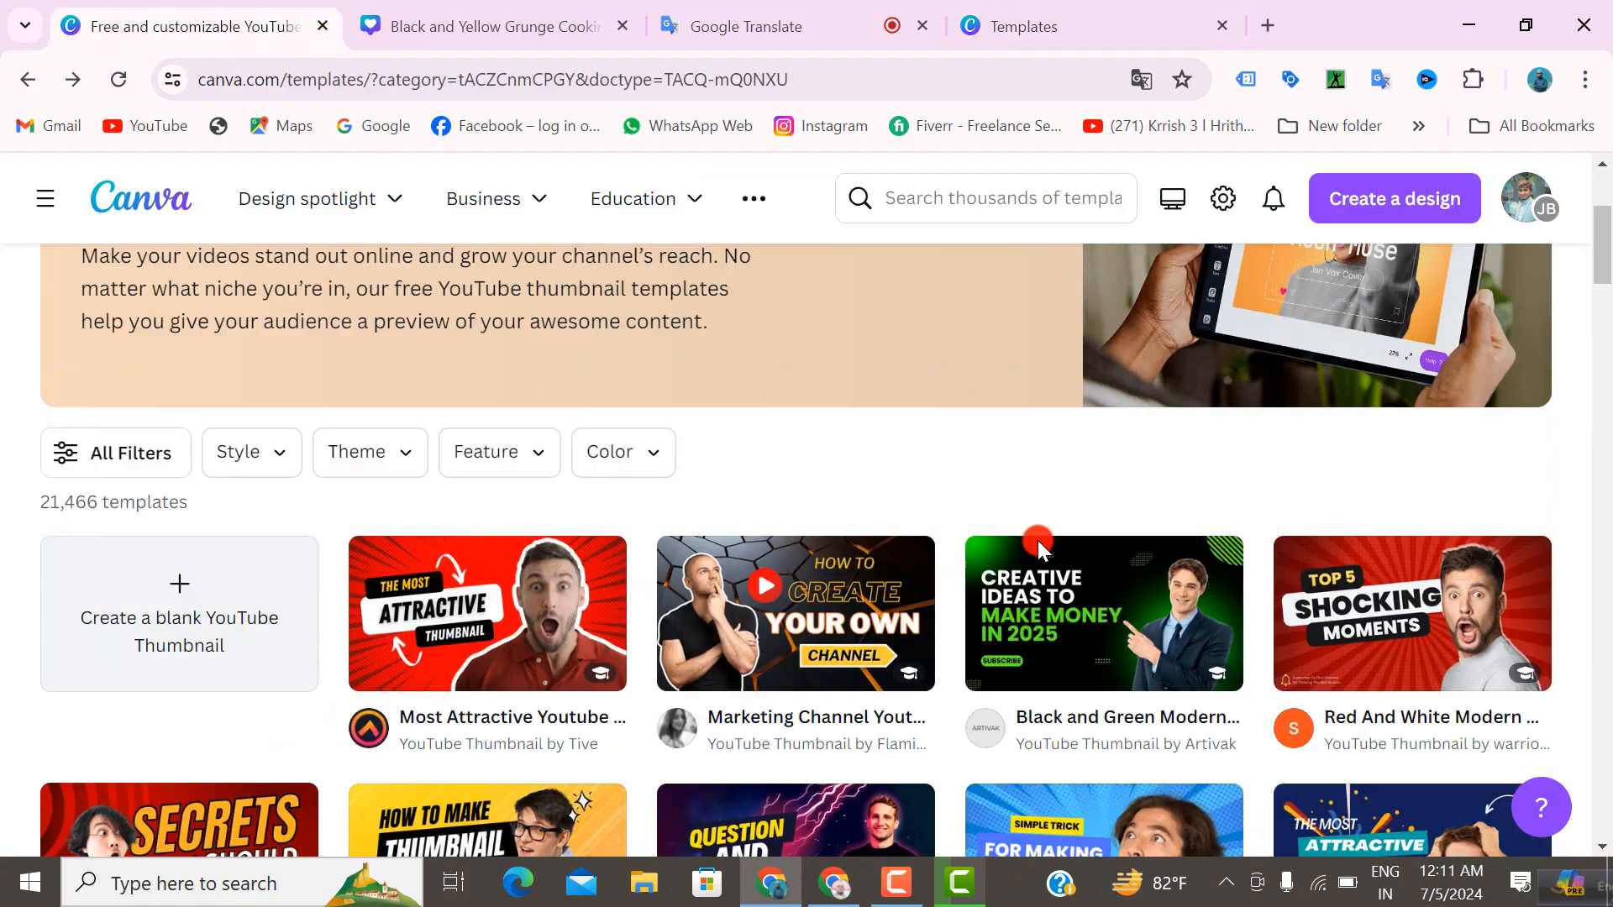
{"action": "scroll", "coordinate": [1120, 567], "scroll_direction": "down", "scroll_amount": 9}
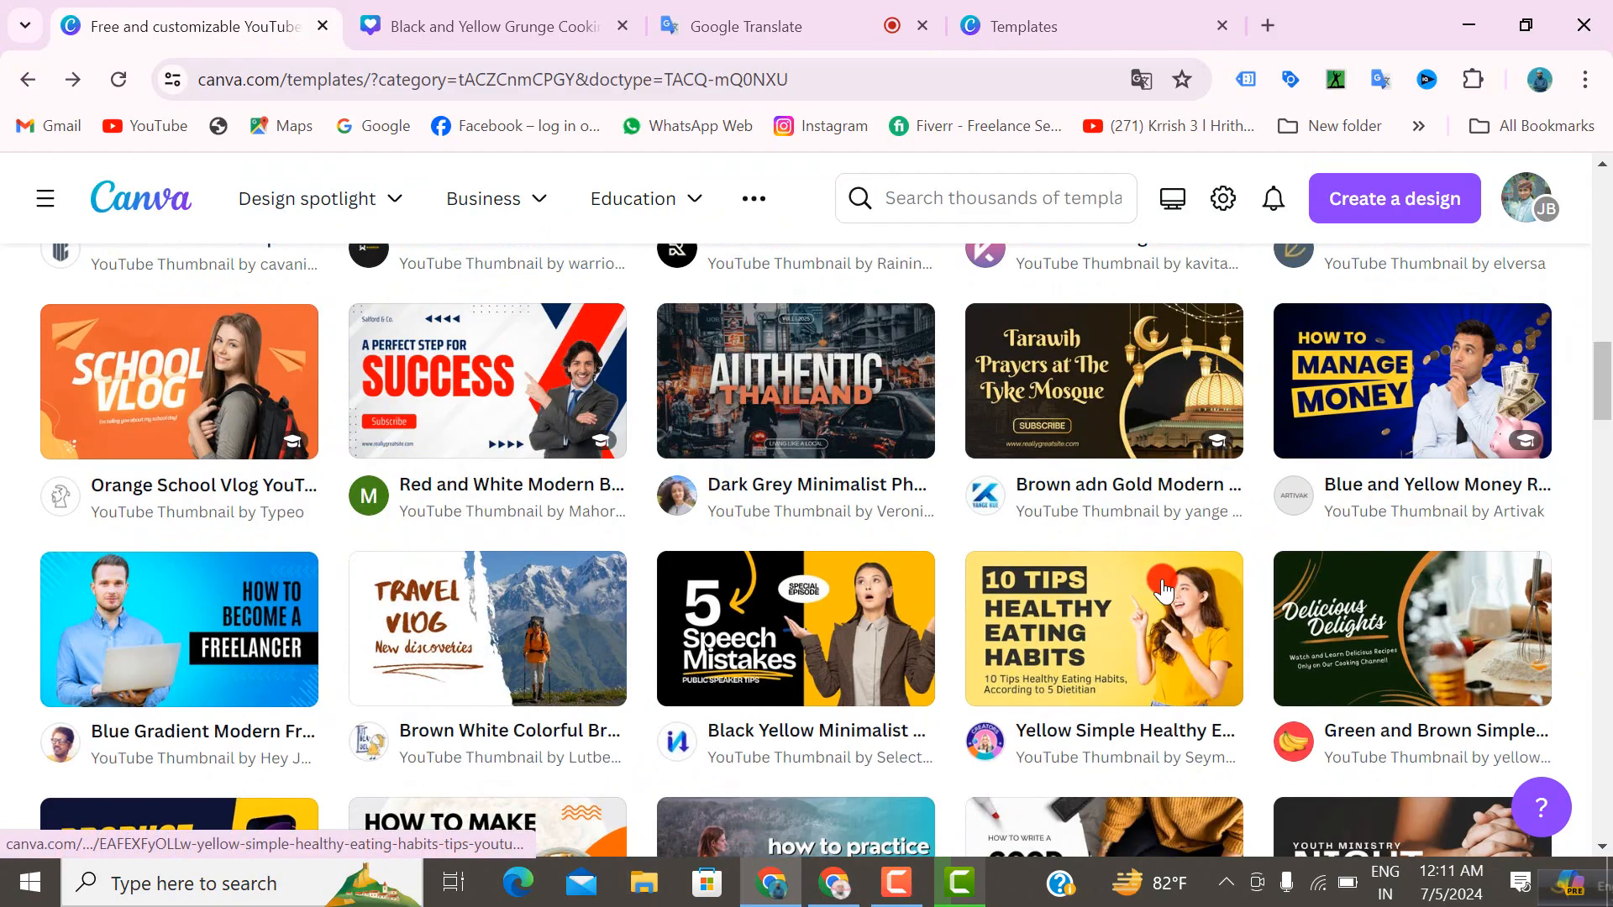
{"action": "scroll", "coordinate": [1163, 592], "scroll_direction": "down", "scroll_amount": 3}
{"action": "scroll", "coordinate": [1162, 589], "scroll_direction": "down", "scroll_amount": 10}
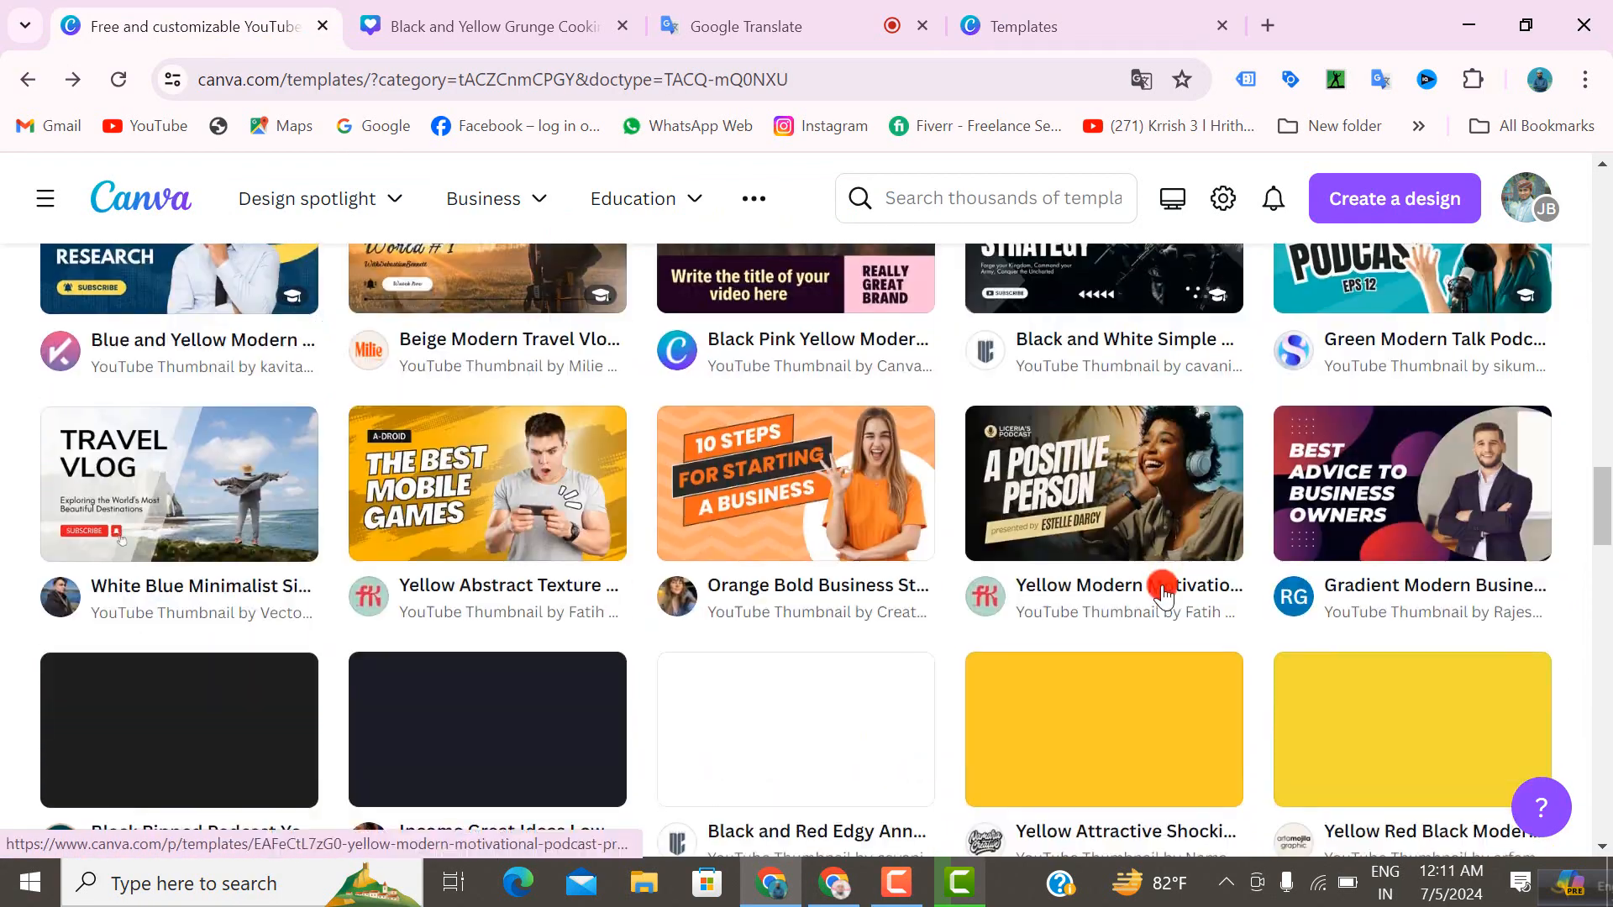
{"action": "scroll", "coordinate": [1126, 622], "scroll_direction": "down", "scroll_amount": 5}
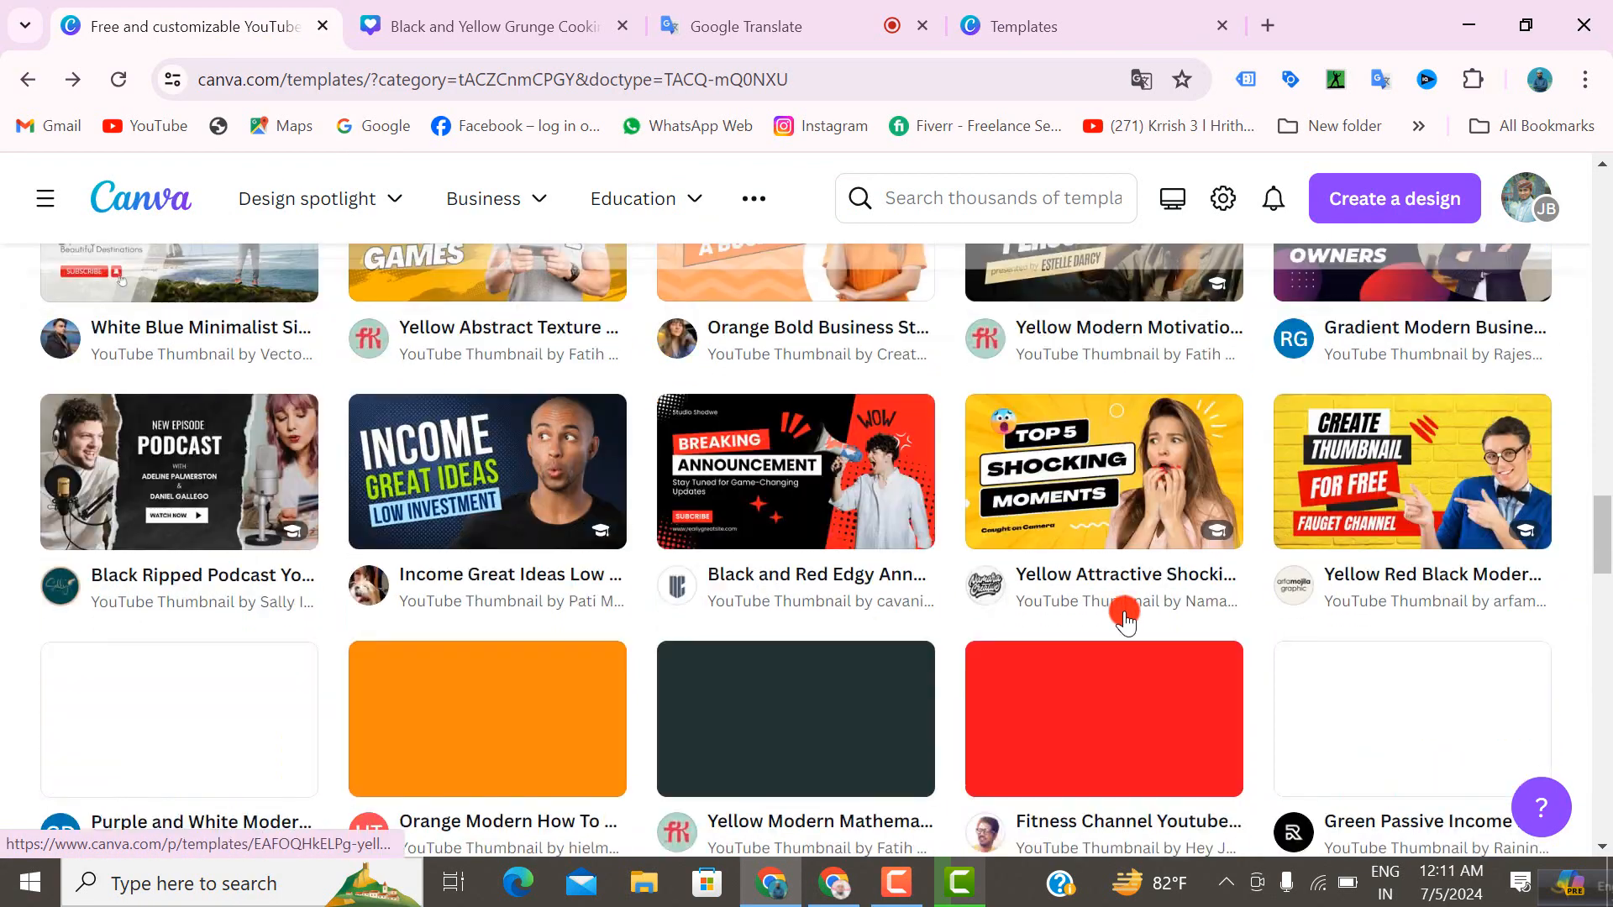
{"action": "scroll", "coordinate": [1127, 626], "scroll_direction": "down", "scroll_amount": 5}
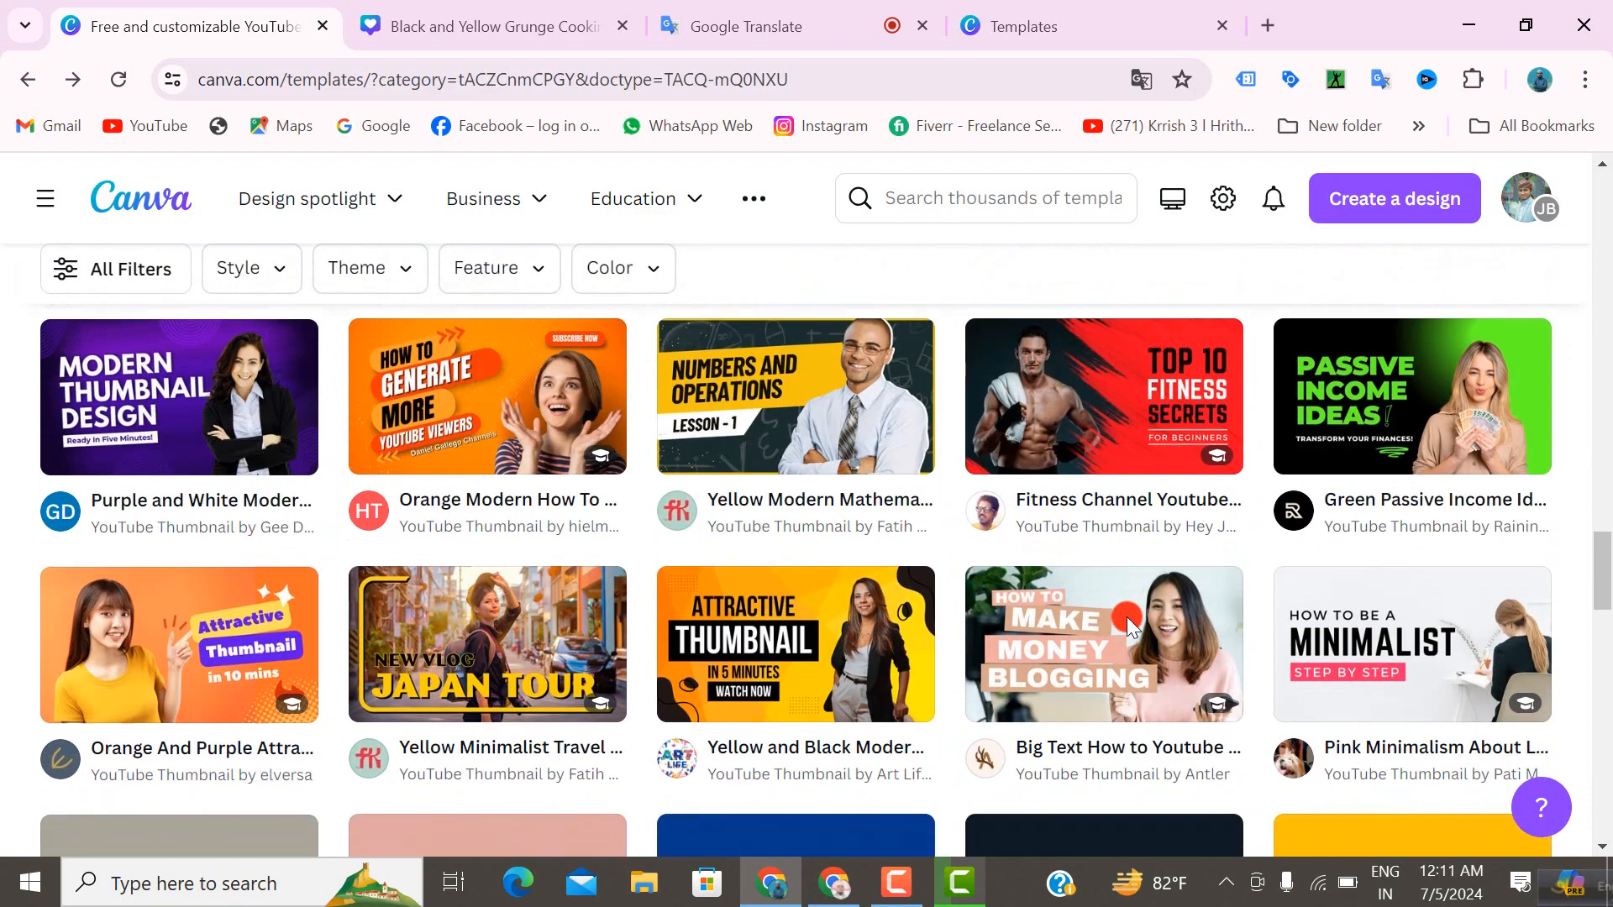
{"action": "scroll", "coordinate": [1127, 616], "scroll_direction": "down", "scroll_amount": 7}
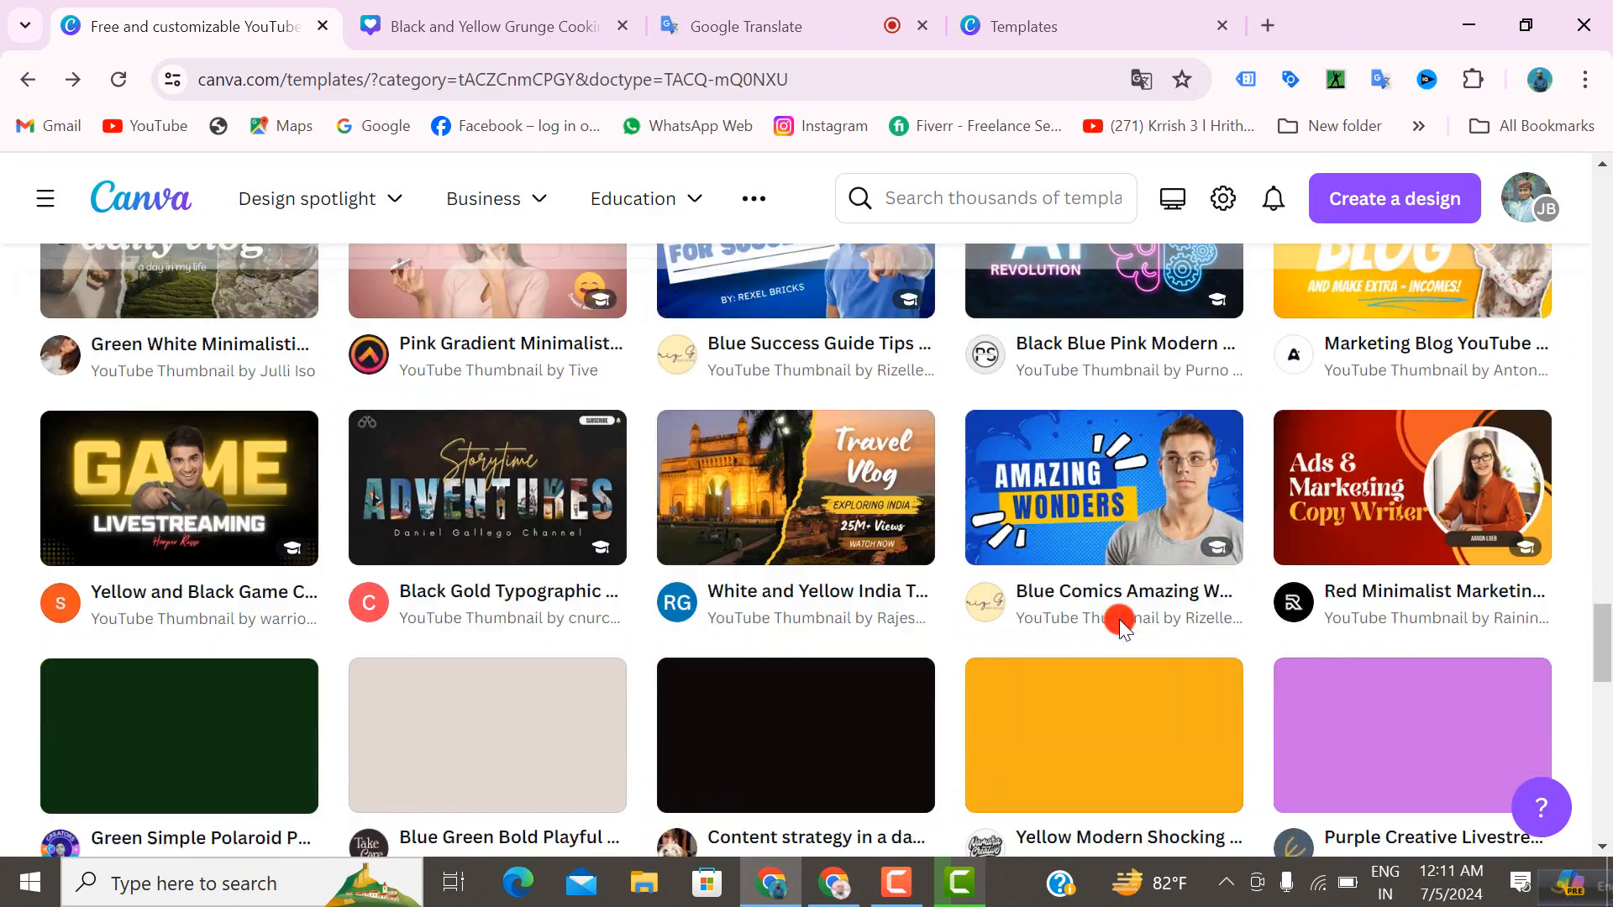
{"action": "scroll", "coordinate": [1119, 623], "scroll_direction": "down", "scroll_amount": 5}
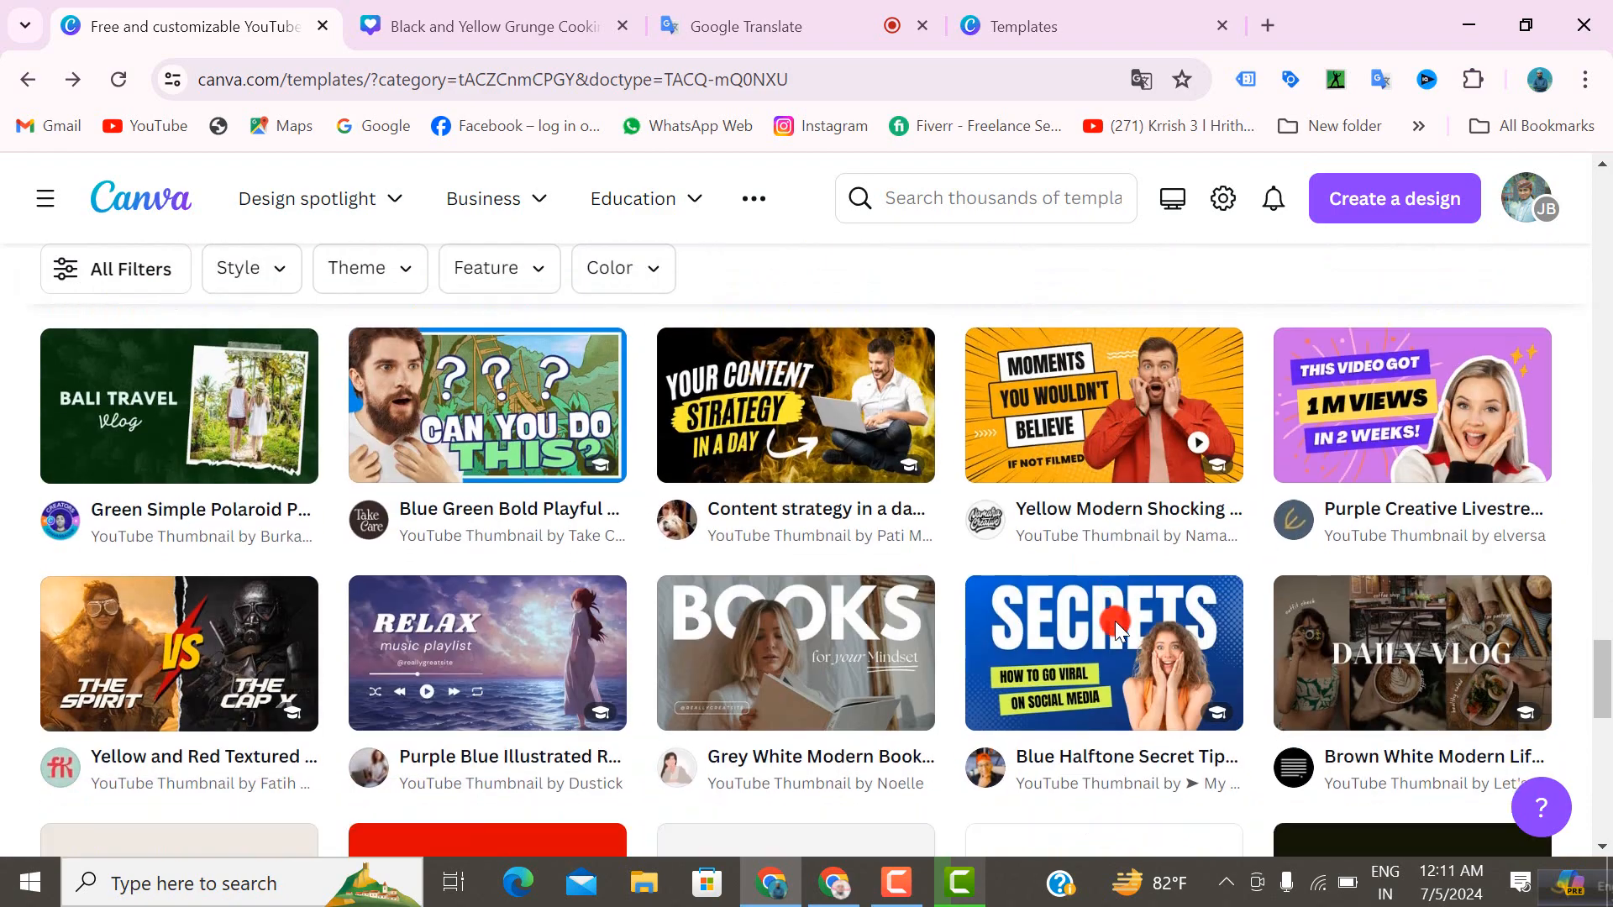
{"action": "scroll", "coordinate": [1116, 626], "scroll_direction": "down", "scroll_amount": 5}
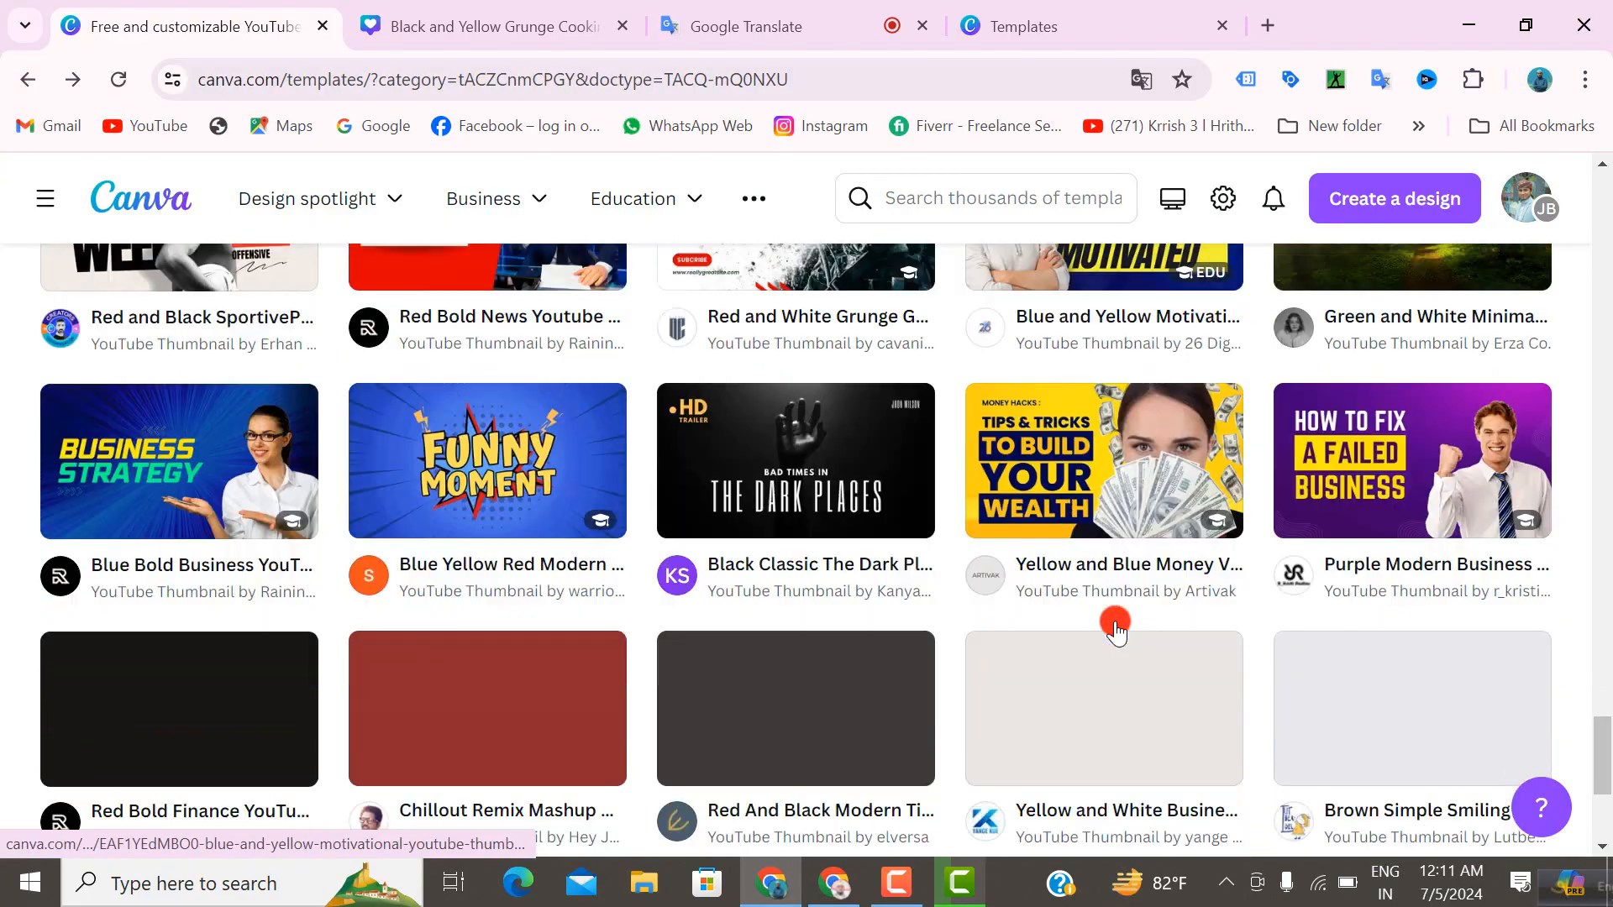
{"action": "scroll", "coordinate": [1115, 630], "scroll_direction": "down", "scroll_amount": 3}
{"action": "scroll", "coordinate": [1104, 634], "scroll_direction": "down", "scroll_amount": 5}
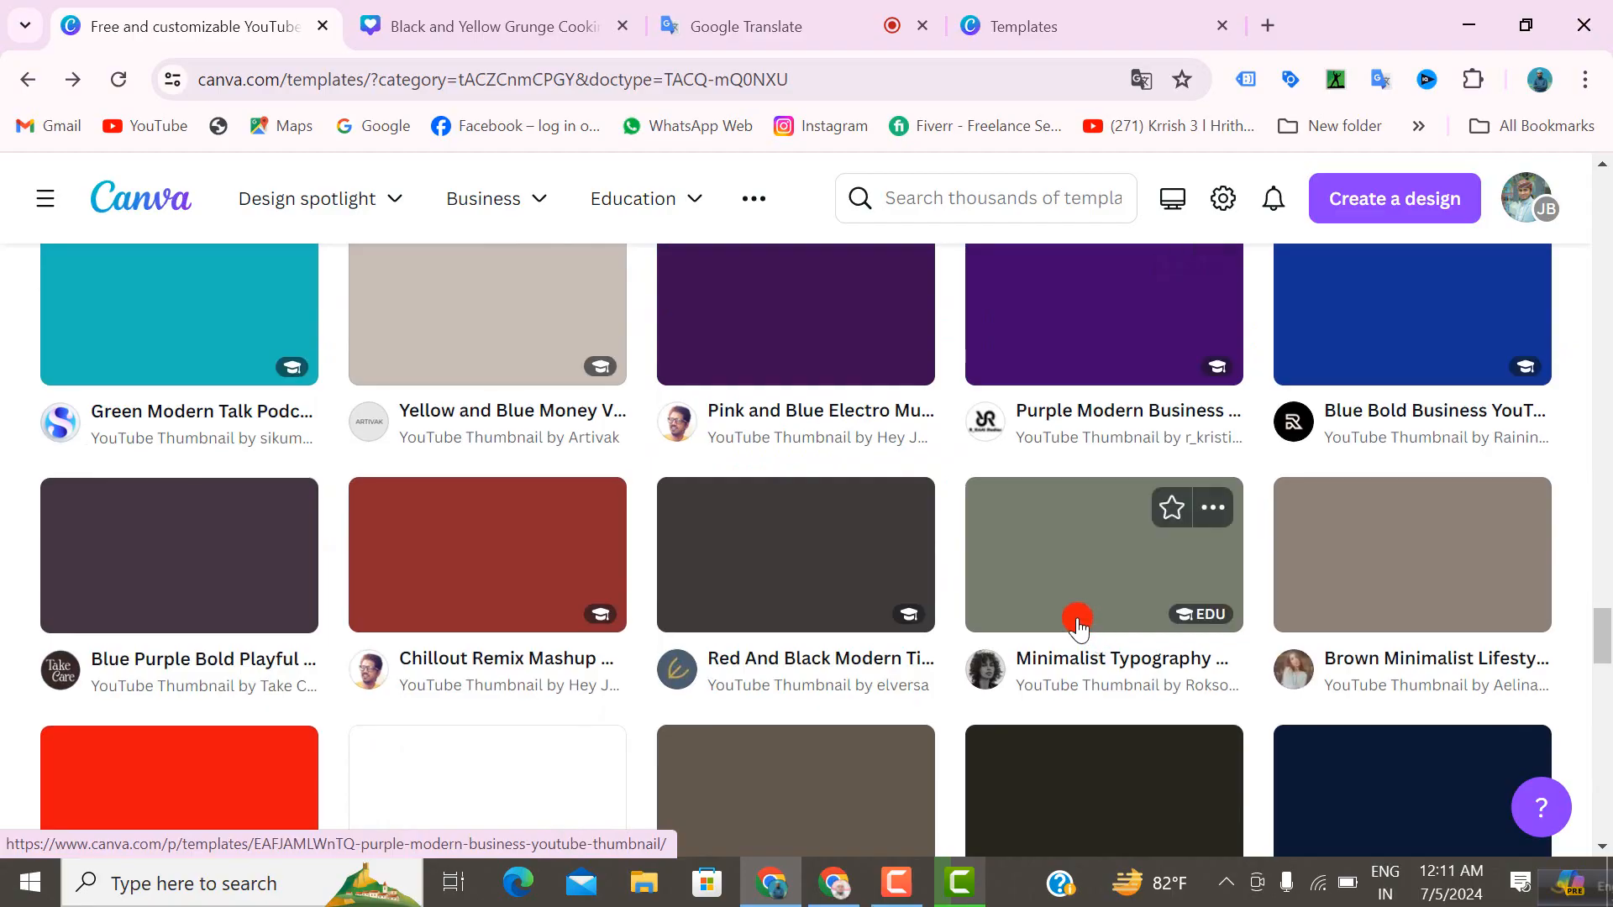
{"action": "scroll", "coordinate": [1077, 626], "scroll_direction": "up", "scroll_amount": 10}
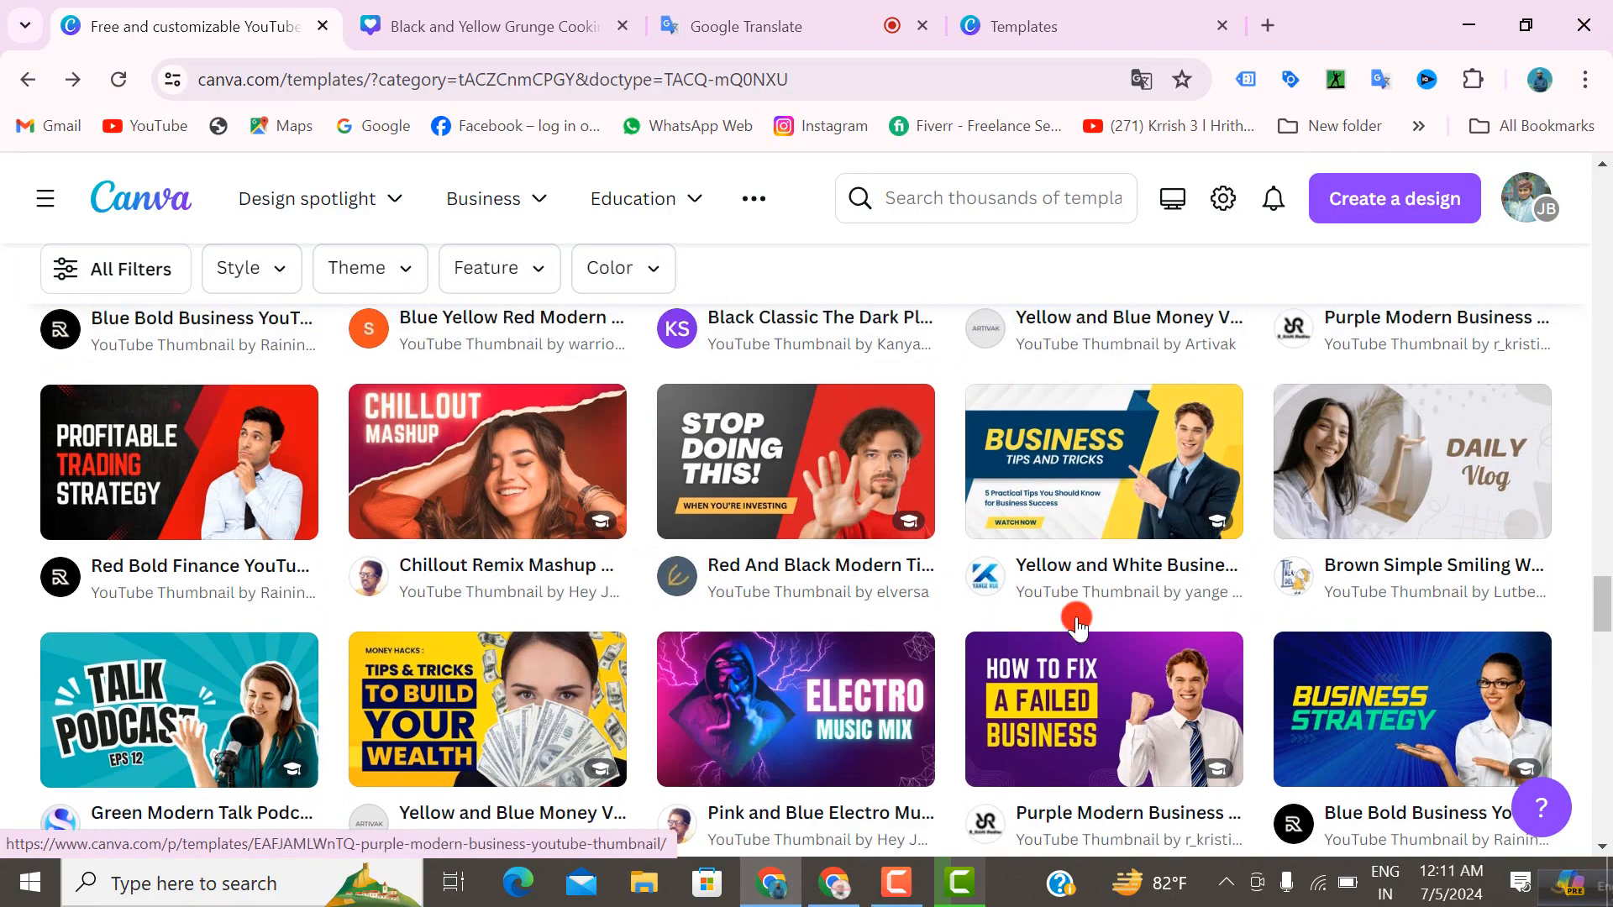
{"action": "scroll", "coordinate": [1077, 626], "scroll_direction": "up", "scroll_amount": 10}
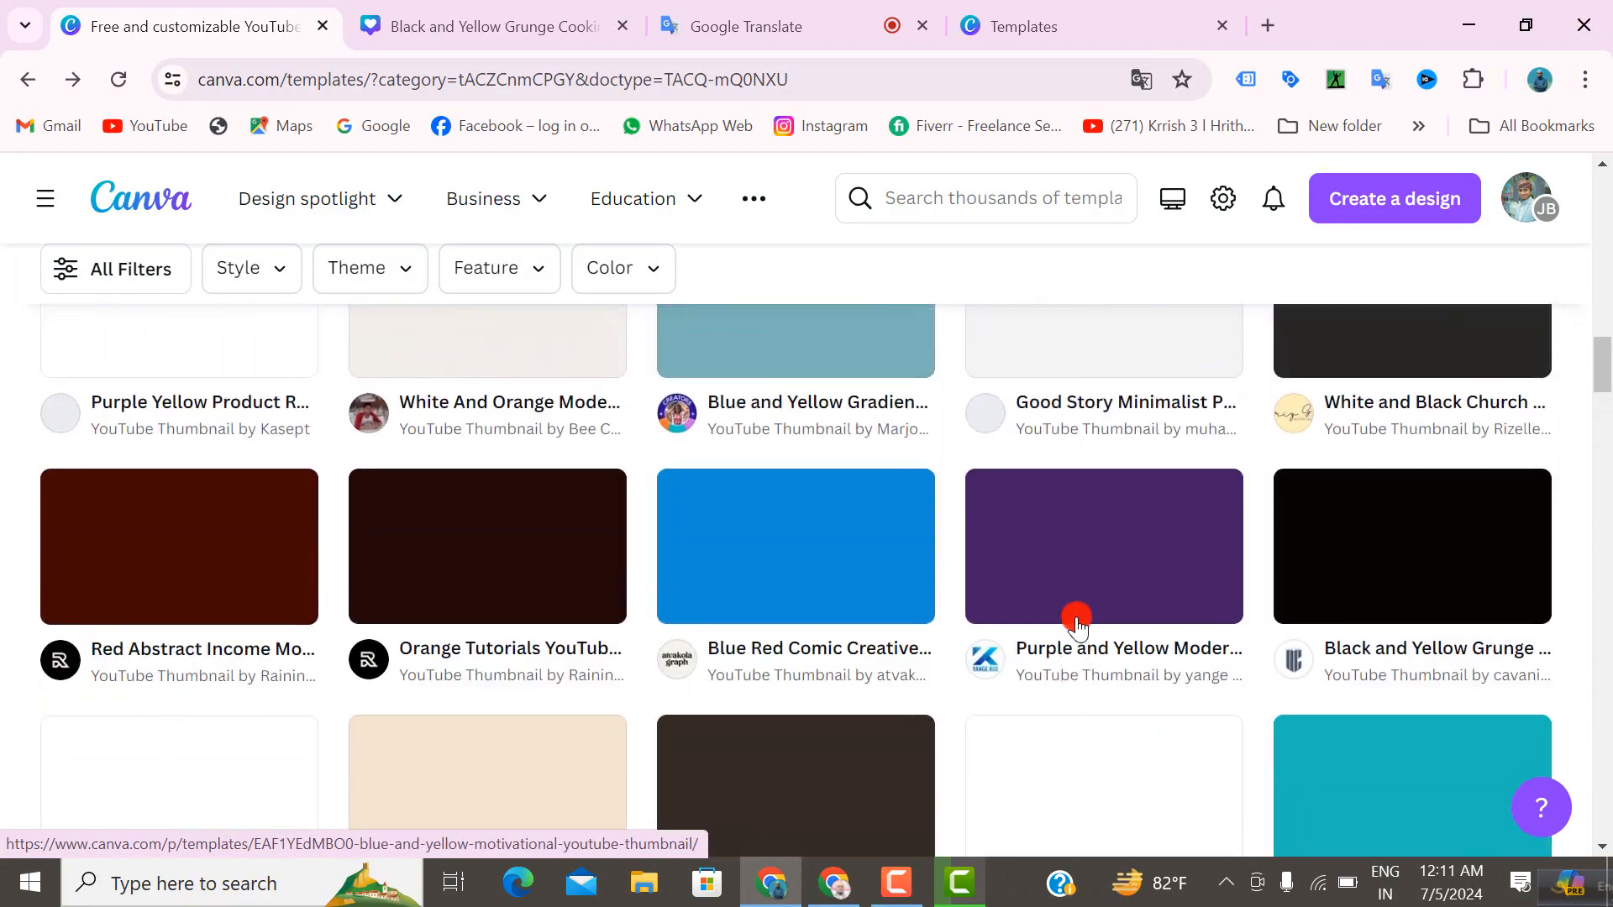
{"action": "scroll", "coordinate": [1078, 626], "scroll_direction": "up", "scroll_amount": 10}
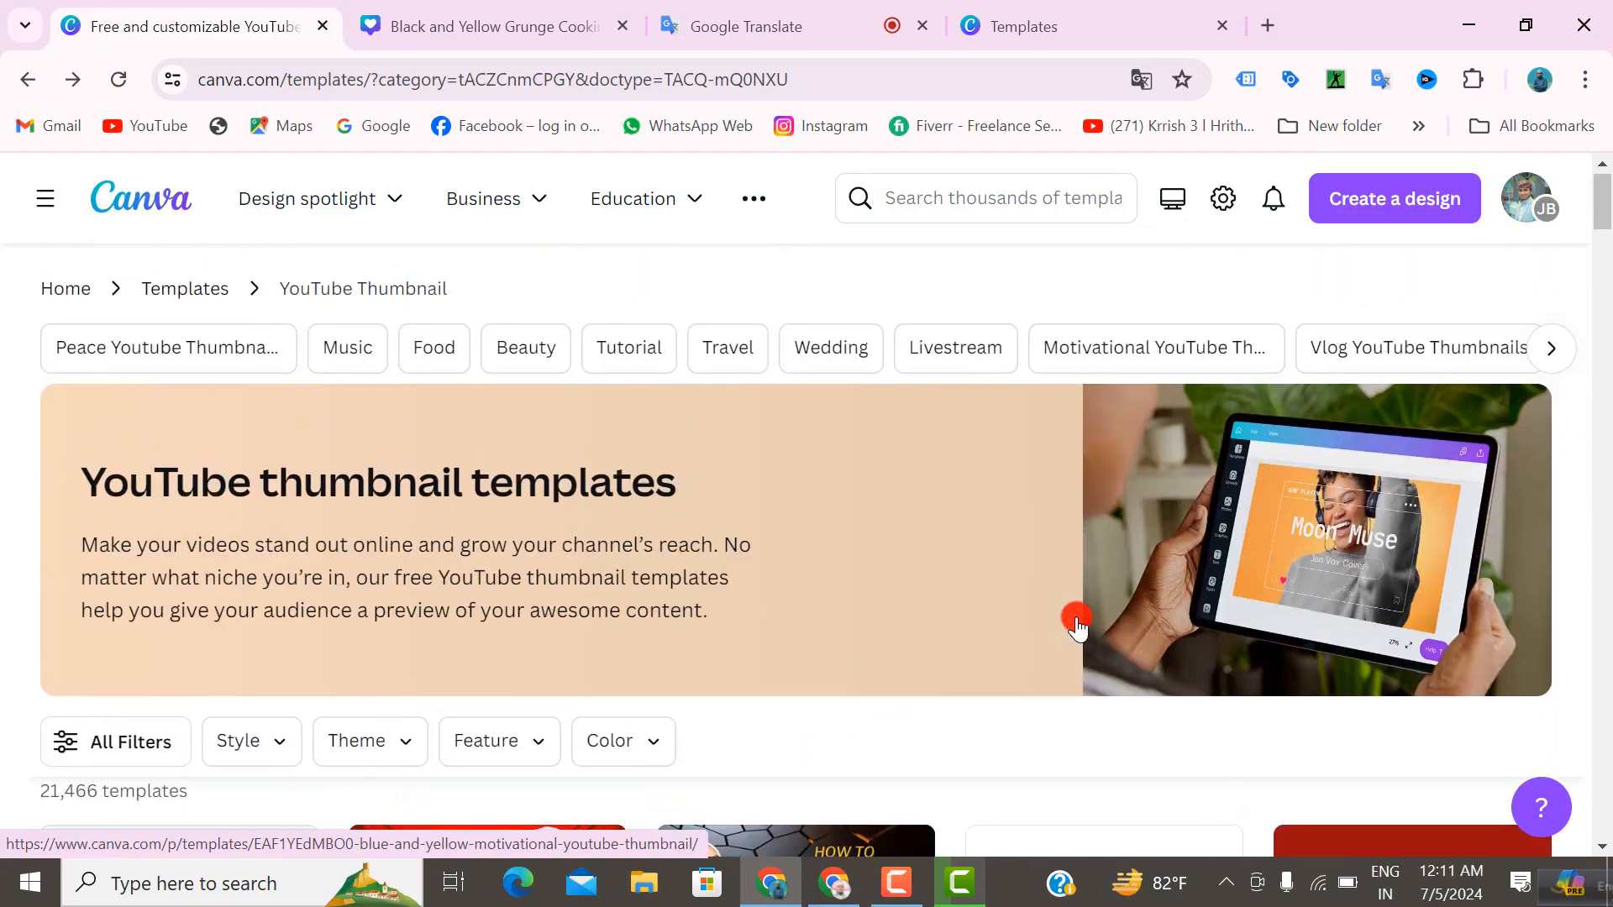
{"action": "scroll", "coordinate": [1073, 630], "scroll_direction": "down", "scroll_amount": 5}
{"action": "scroll", "coordinate": [1074, 630], "scroll_direction": "down", "scroll_amount": 2}
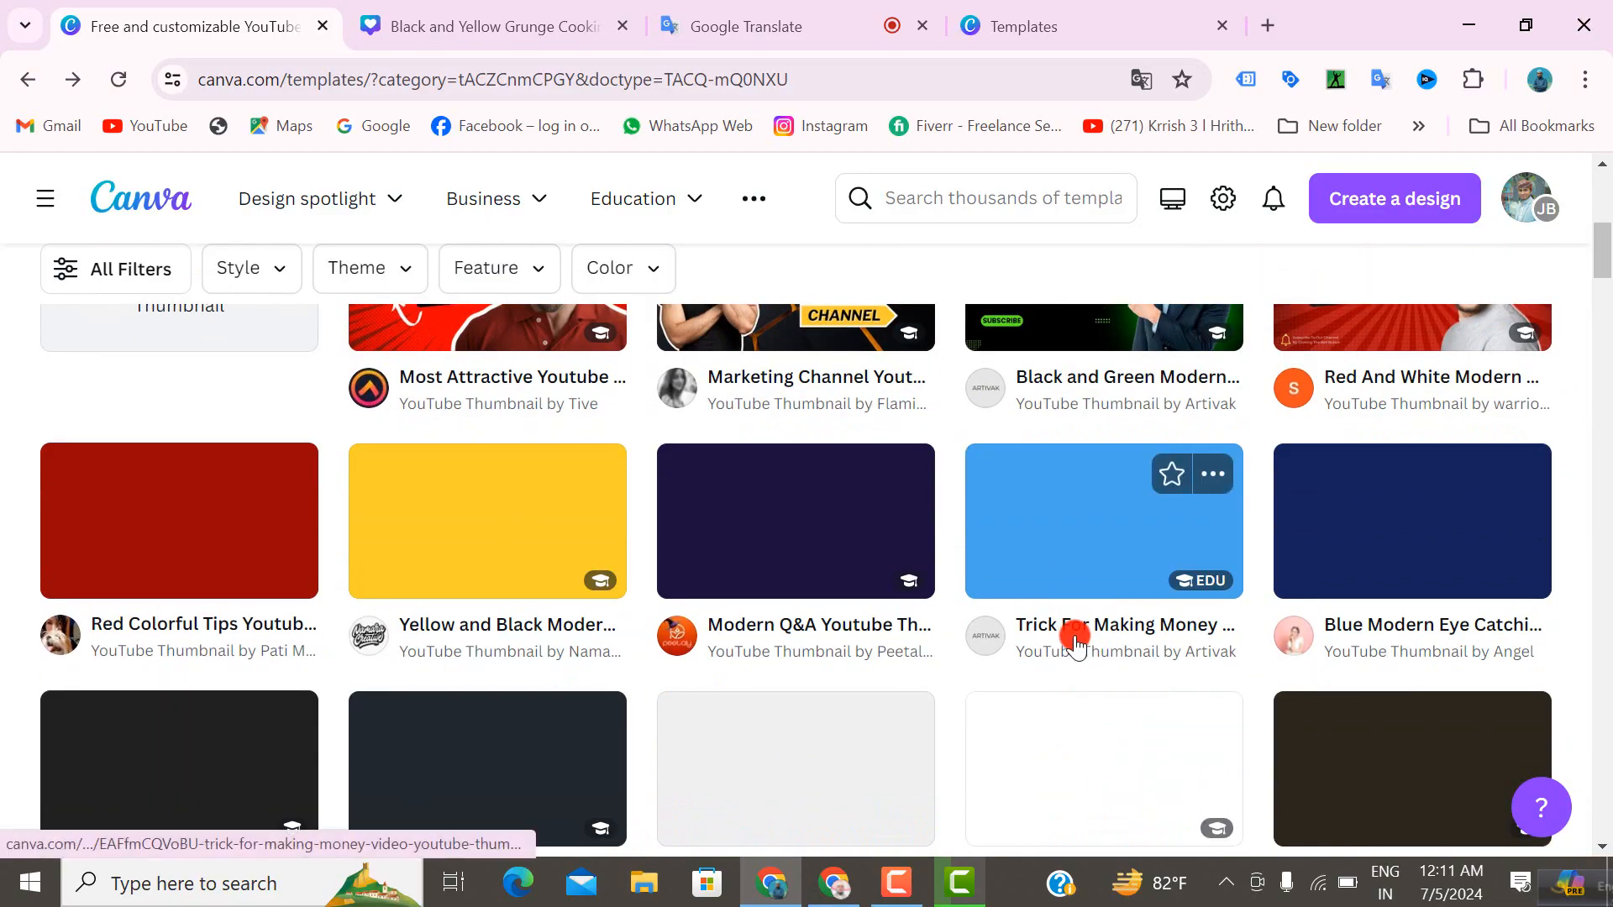
- Find the Black and Yellow Grunge Cooking Youtube Thumbnail template and open it for customizing
{"action": "scroll", "coordinate": [1074, 630], "scroll_direction": "down", "scroll_amount": 2}
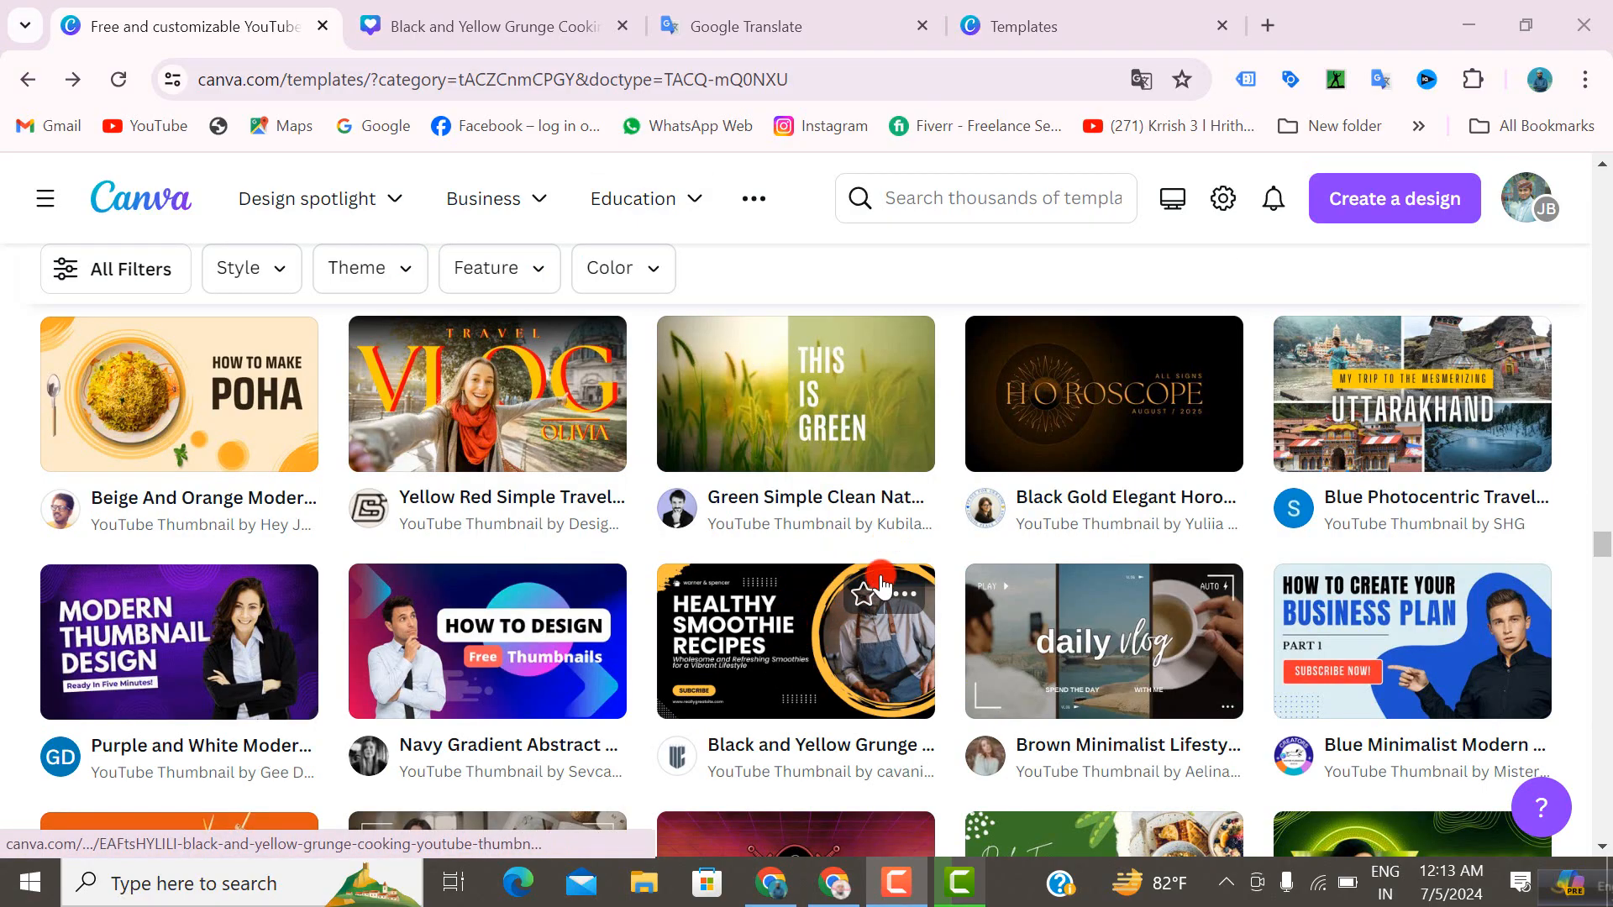
{"action": "scroll", "coordinate": [768, 504], "scroll_direction": "down", "scroll_amount": 3}
{"action": "scroll", "coordinate": [781, 546], "scroll_direction": "up", "scroll_amount": 3}
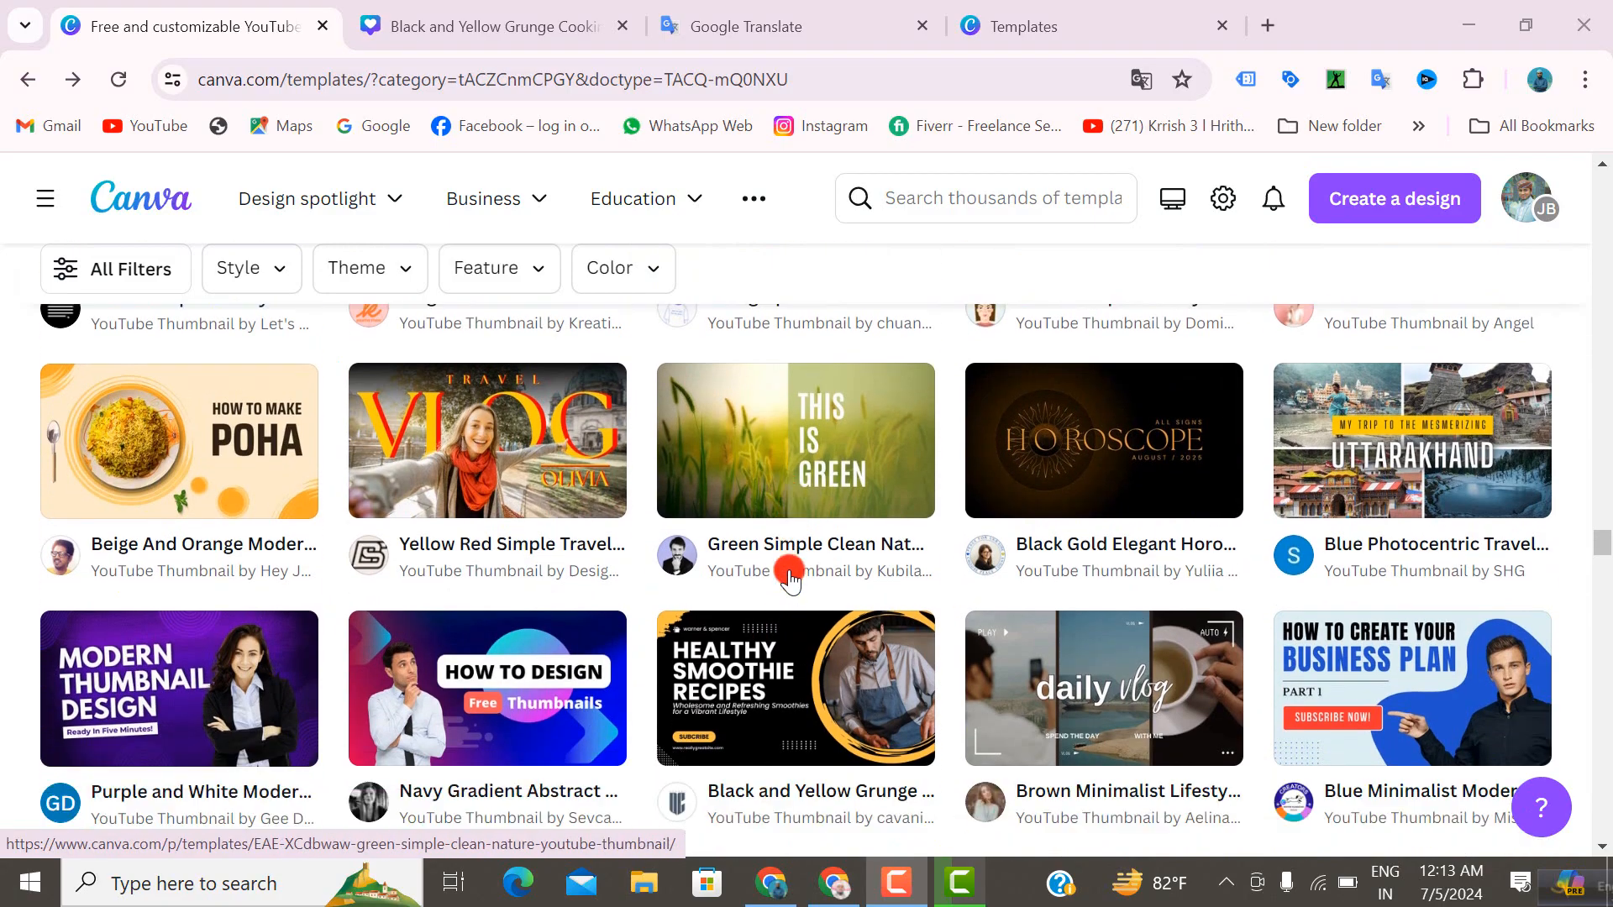
{"action": "scroll", "coordinate": [787, 582], "scroll_direction": "down", "scroll_amount": 2}
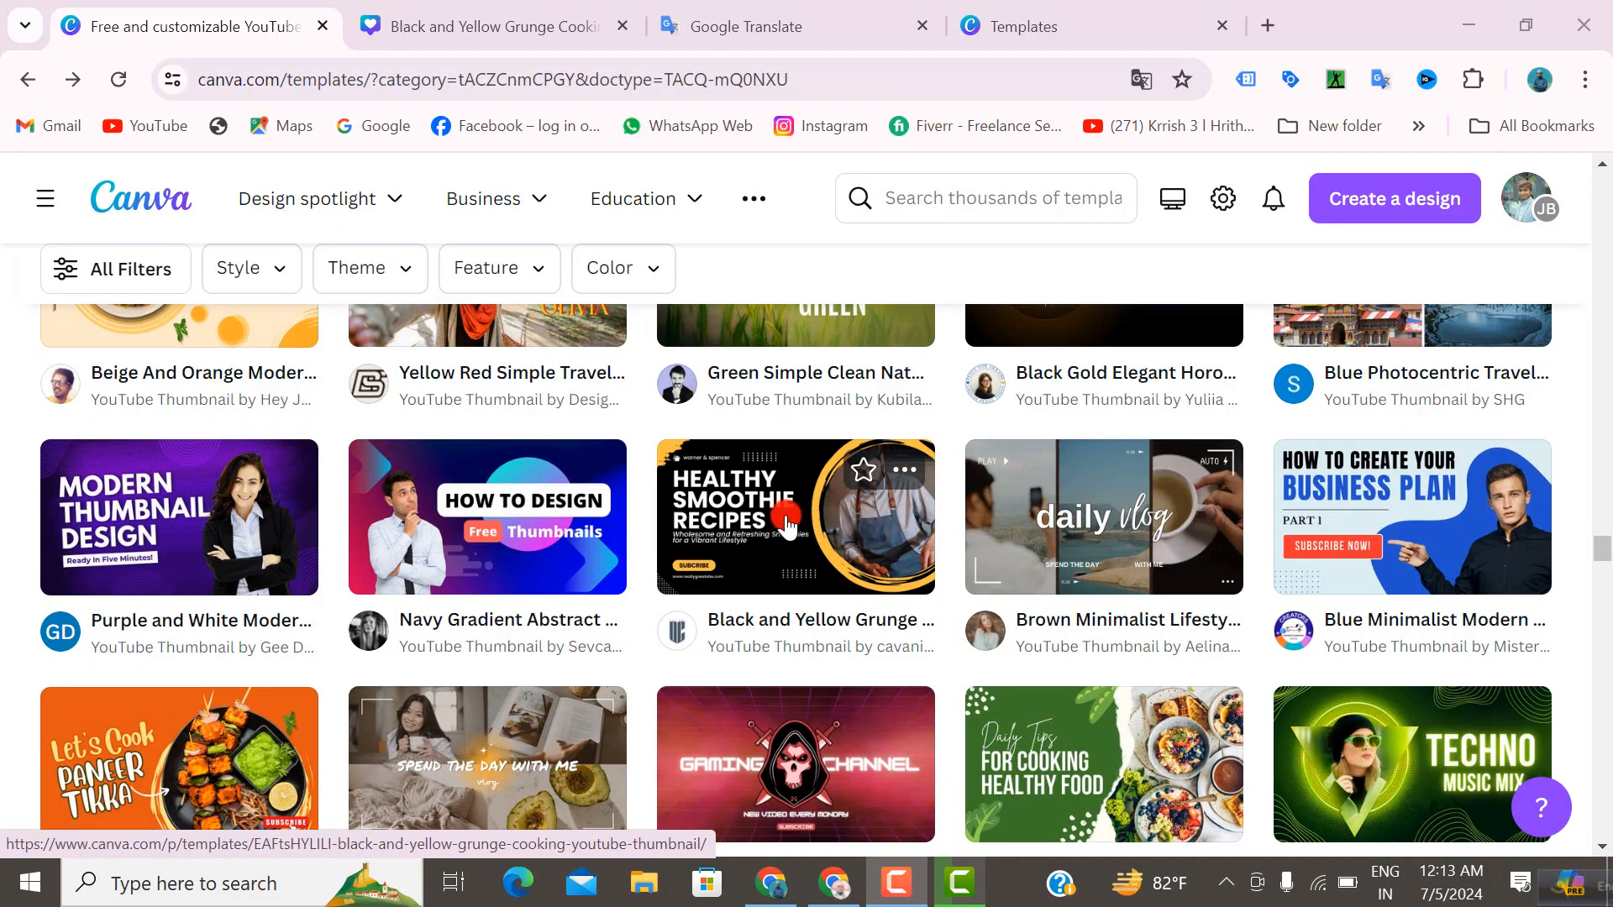
{"action": "left_click", "coordinate": [785, 521]}
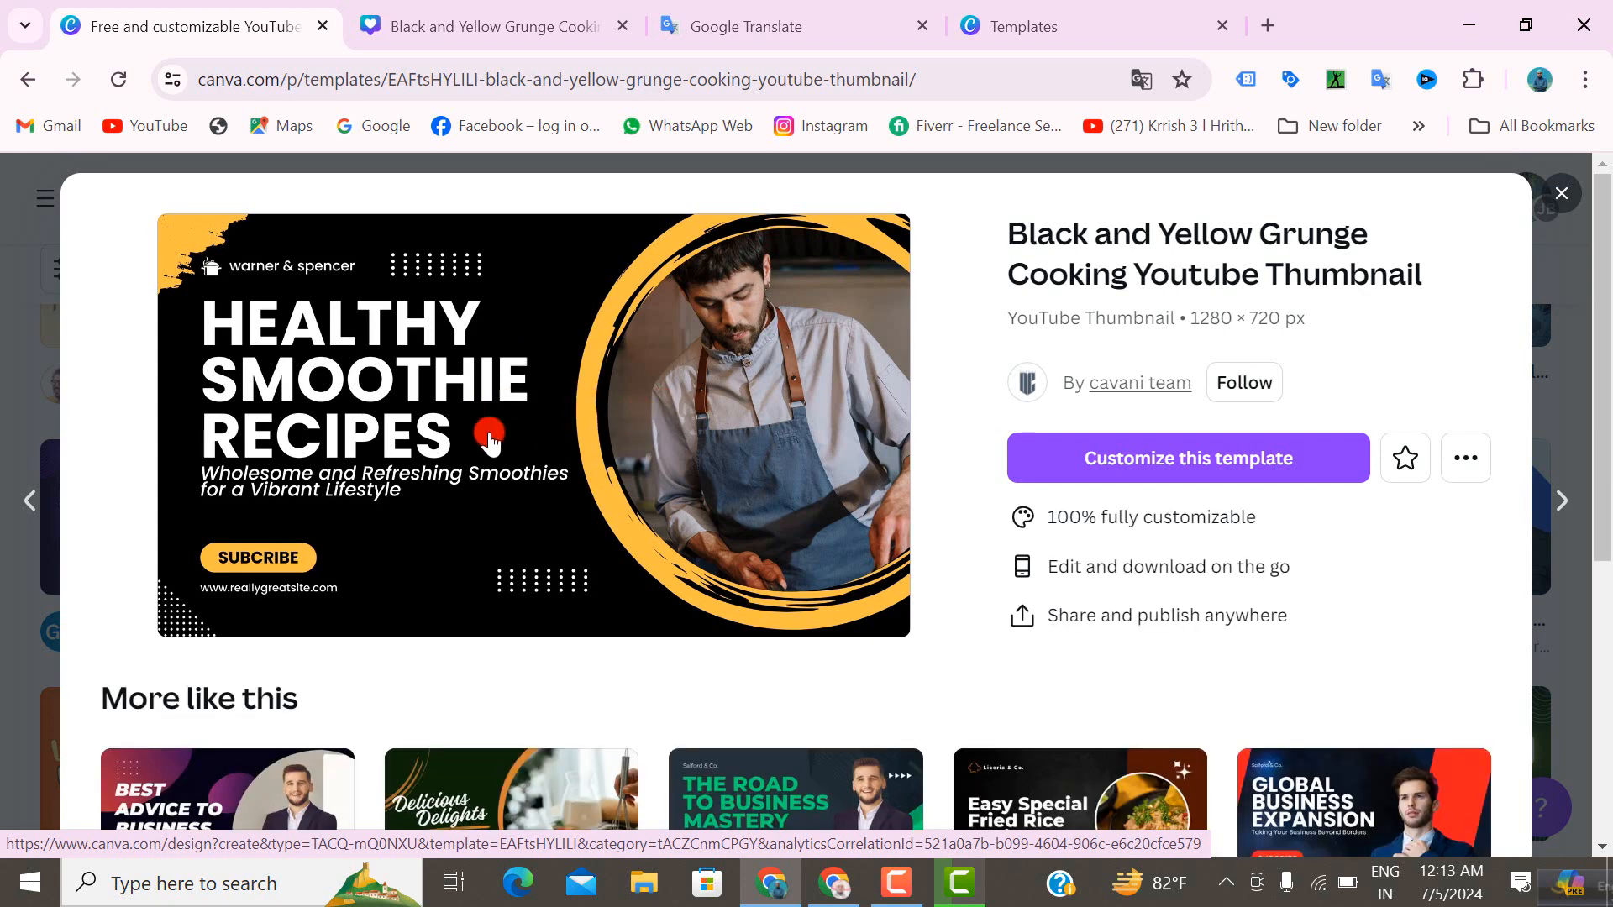
{"action": "left_click", "coordinate": [1149, 470]}
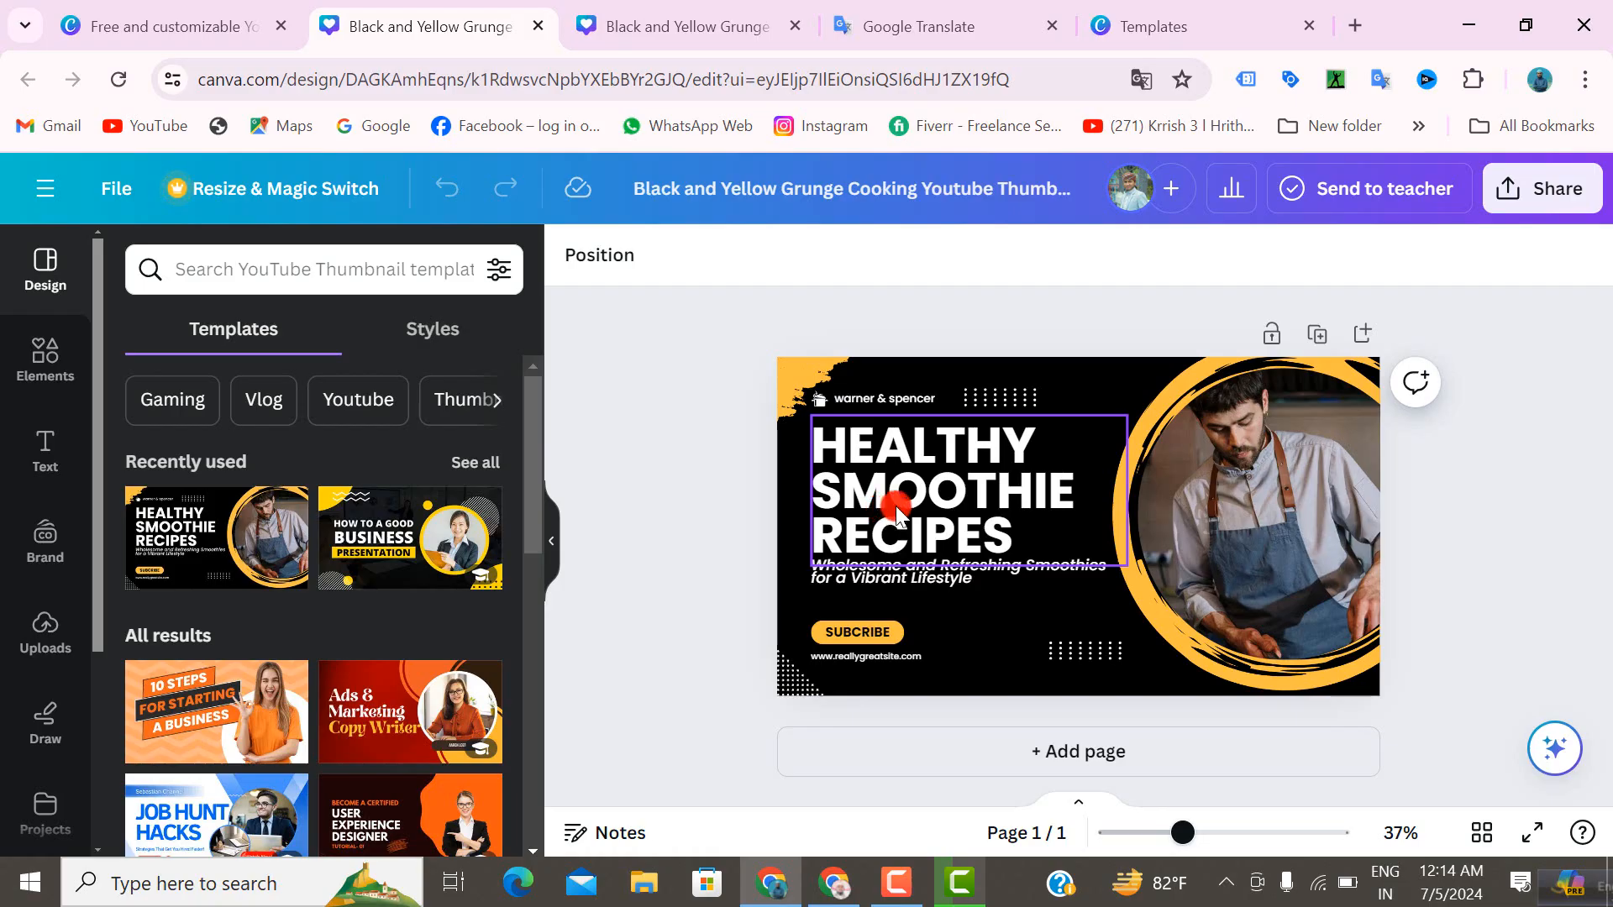
- Select the HEALTHY SMOOTHIE RECIPES heading text and switch to Google Translate
{"action": "double_click", "coordinate": [916, 496]}
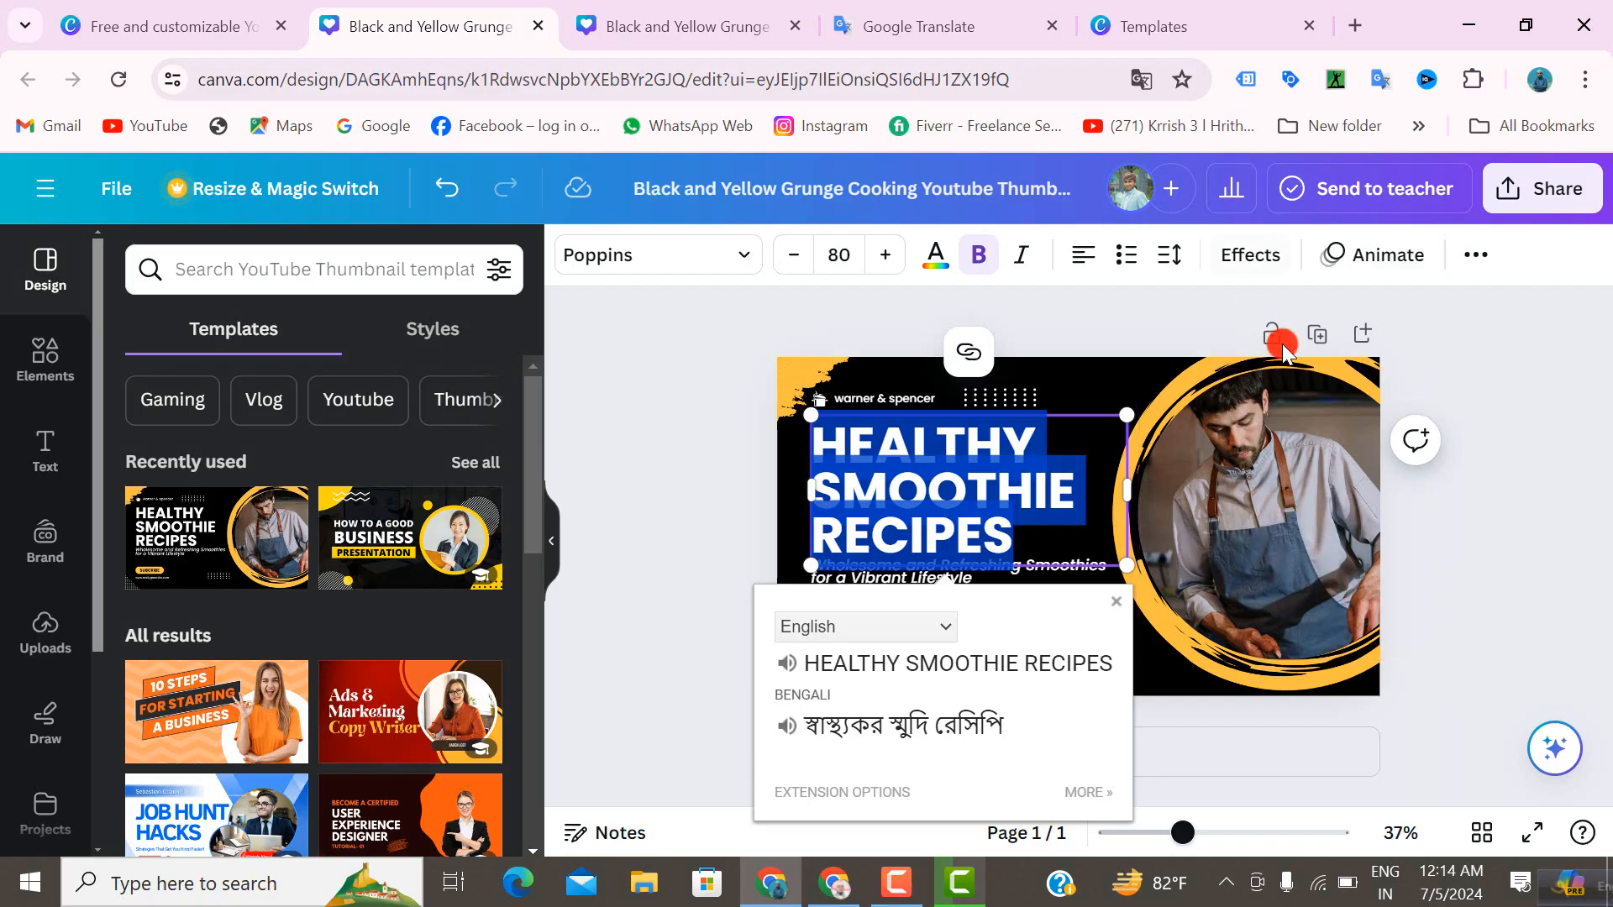
{"action": "left_click", "coordinate": [1174, 39]}
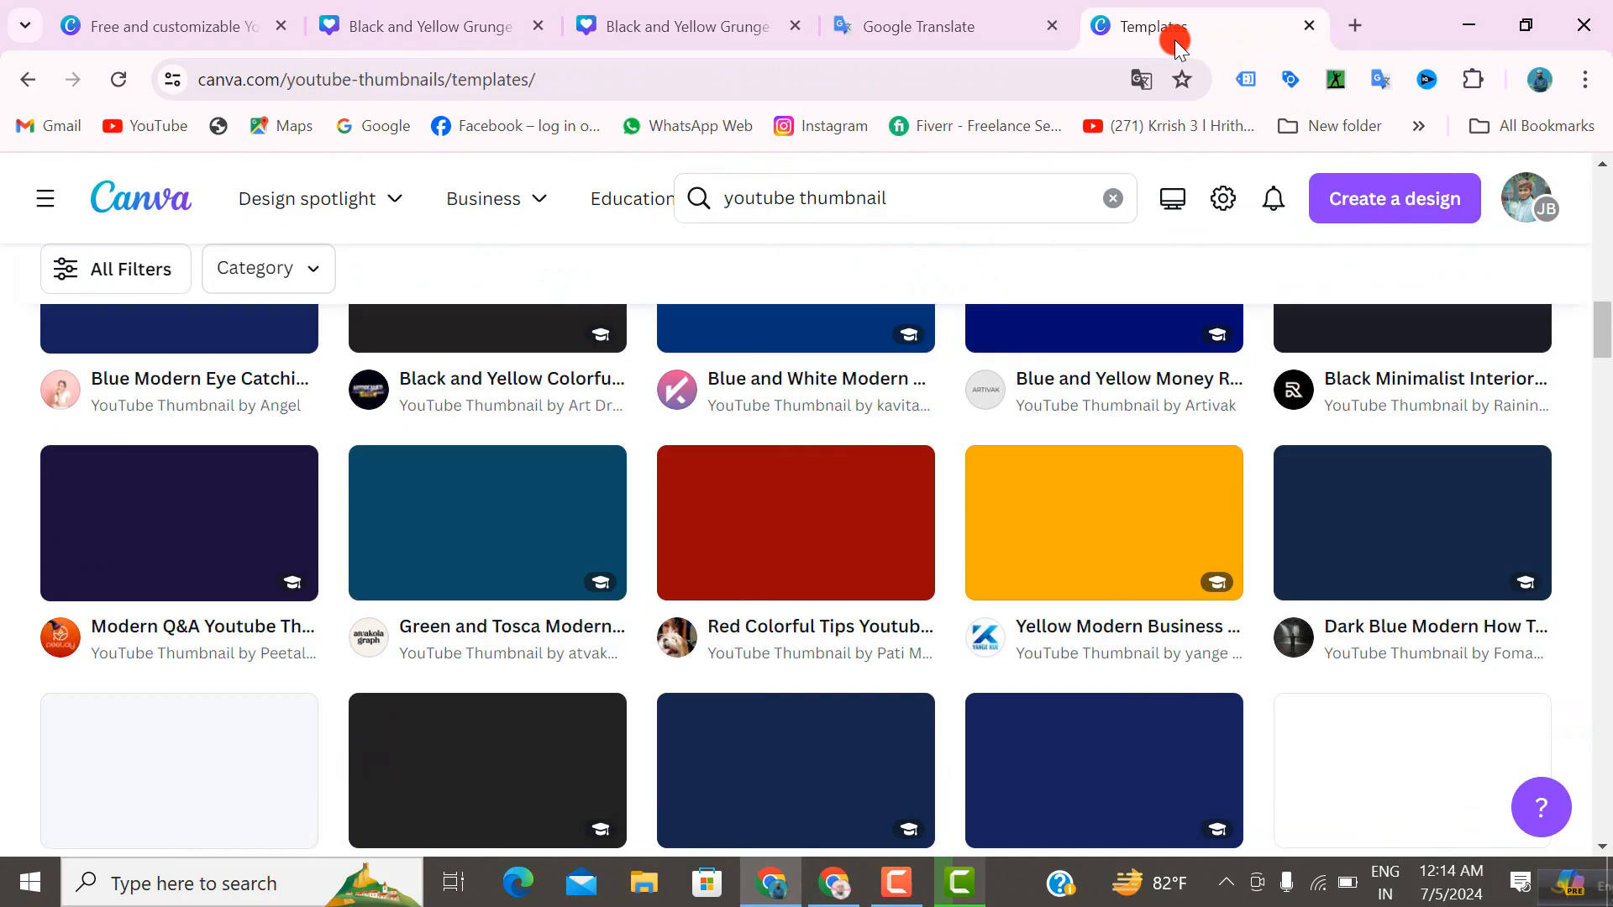
{"action": "left_click", "coordinate": [959, 15]}
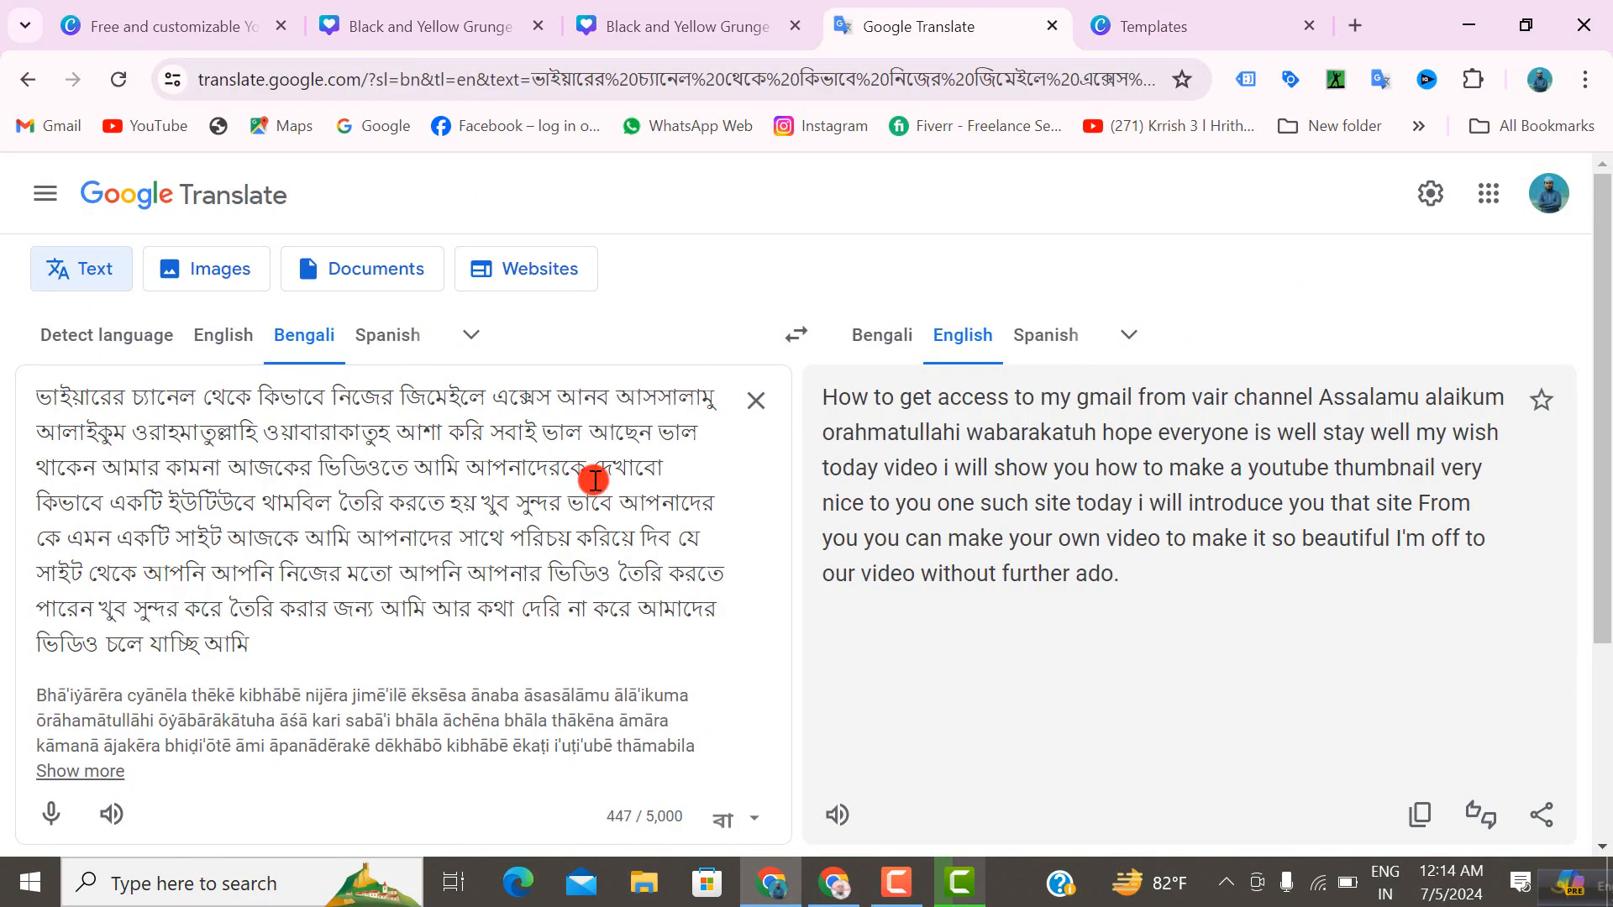
- Replace the Bengali source text by dictating কিভাবে বায়ারের চ্যানেল থেকে নিজের জিমেইলে এক্সেস নিয়ে আসব and delete the surplus words at its end
{"action": "left_click", "coordinate": [756, 422]}
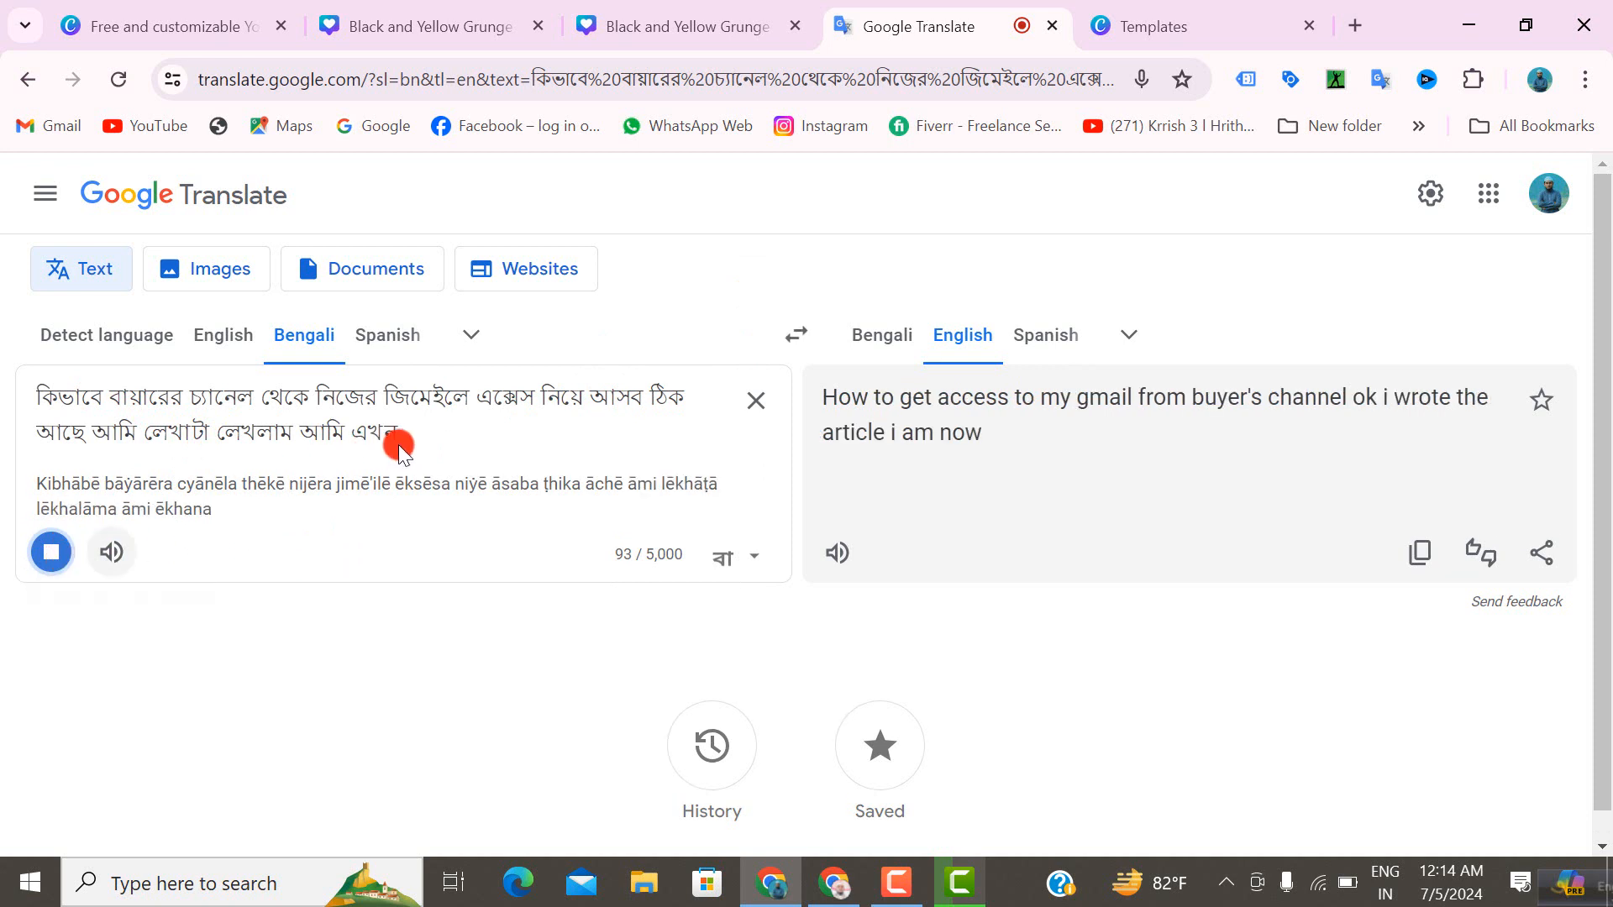
{"action": "left_click", "coordinate": [403, 435]}
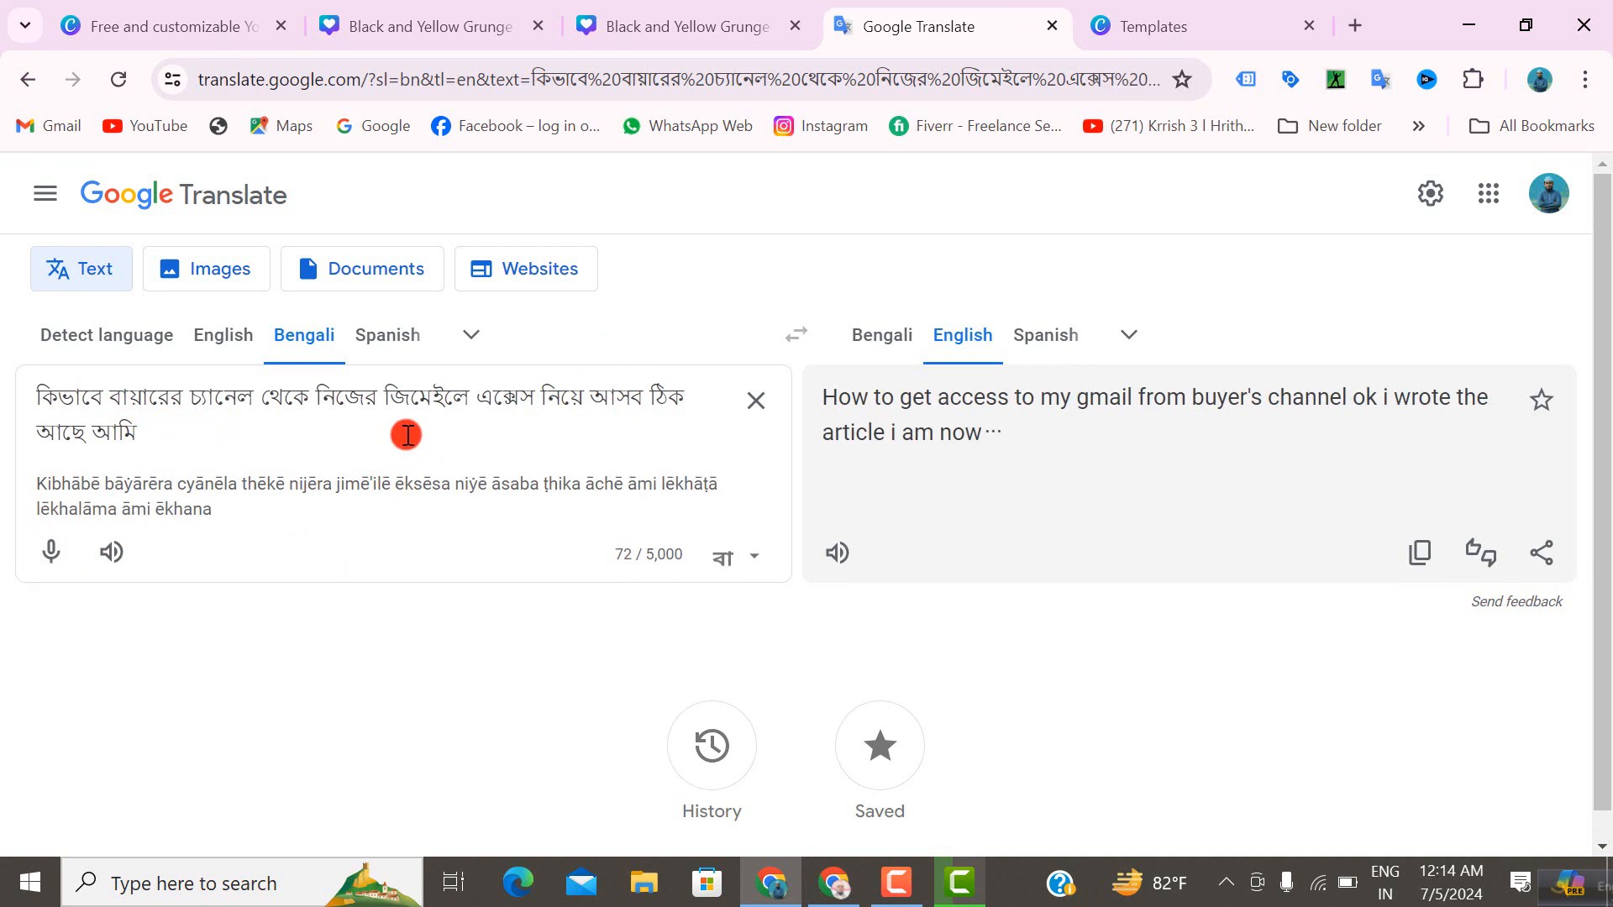
{"action": "key", "text": "BackSpace"}
{"action": "key", "text": "BackSpace"}
{"action": "key", "text": "BackSpace"}
{"action": "key", "text": "BackSpace"}
{"action": "key", "text": "BackSpace"}
{"action": "key", "text": "BackSpace"}
{"action": "key", "text": "BackSpace"}
{"action": "key", "text": "BackSpace"}
{"action": "key", "text": "BackSpace"}
{"action": "key", "text": "BackSpace"}
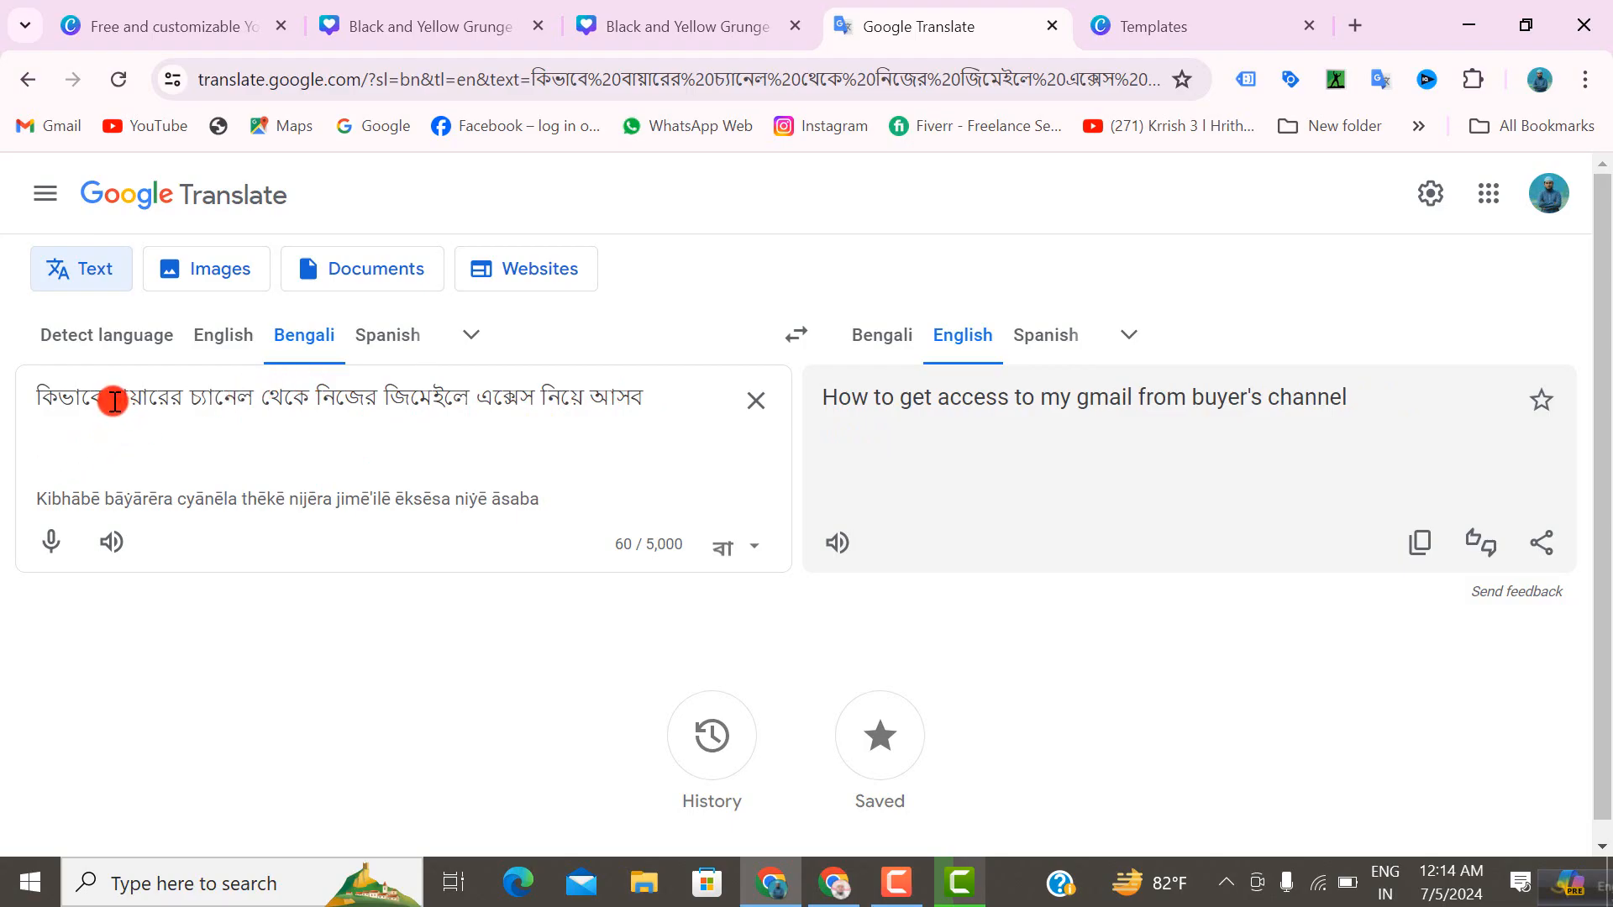
{"action": "left_click_drag", "start_coordinate": [117, 401], "coordinate": [171, 401]}
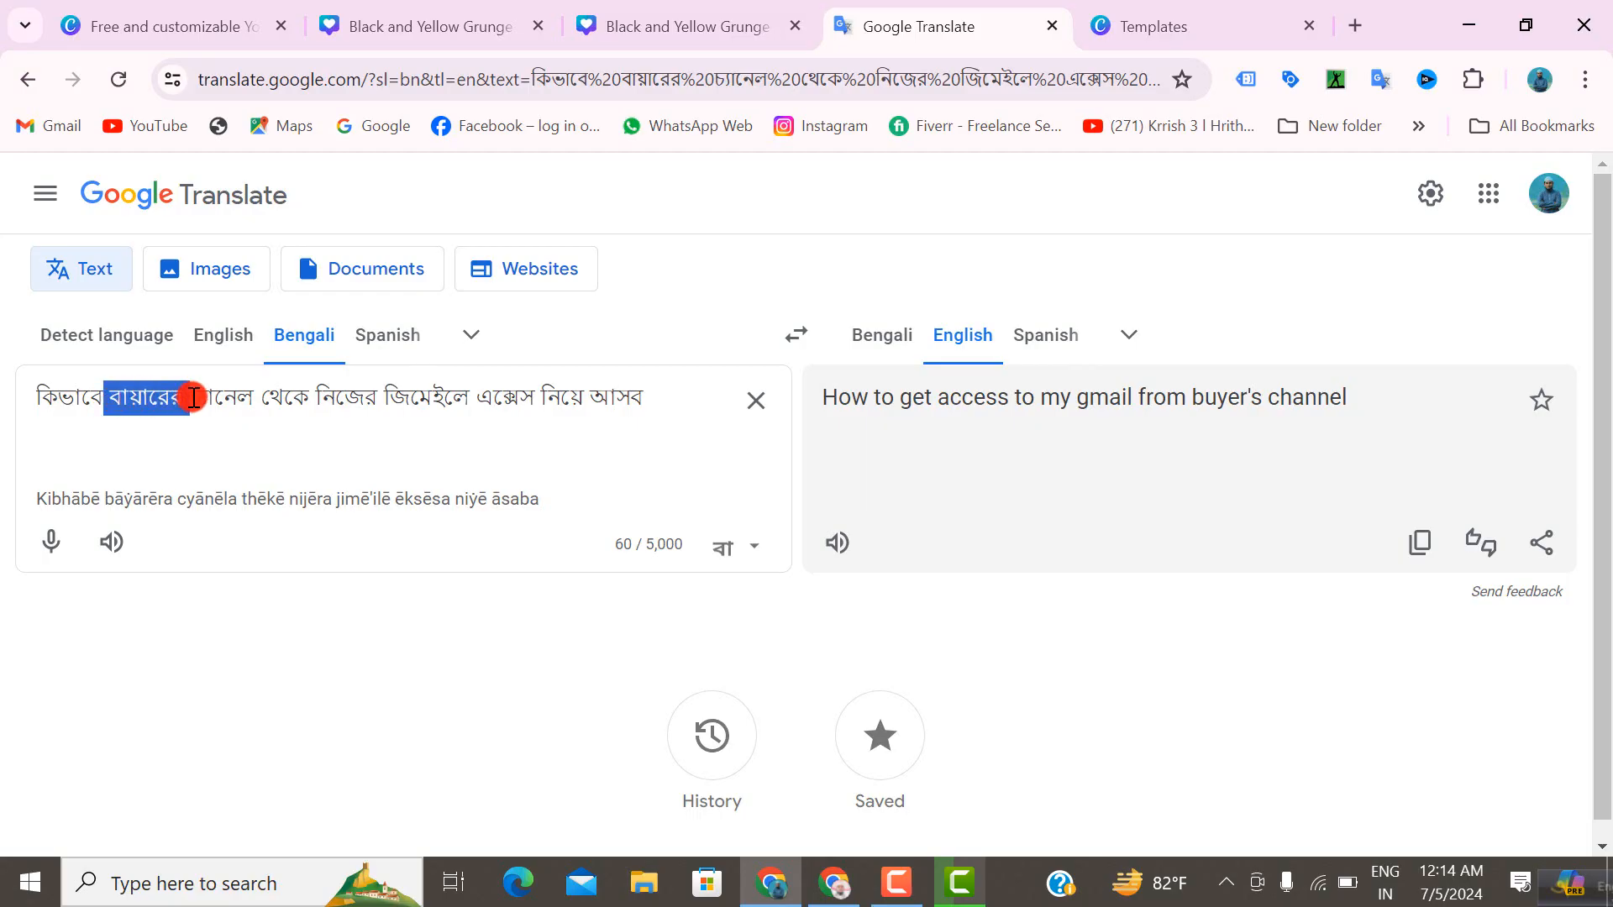
{"action": "left_click", "coordinate": [225, 432]}
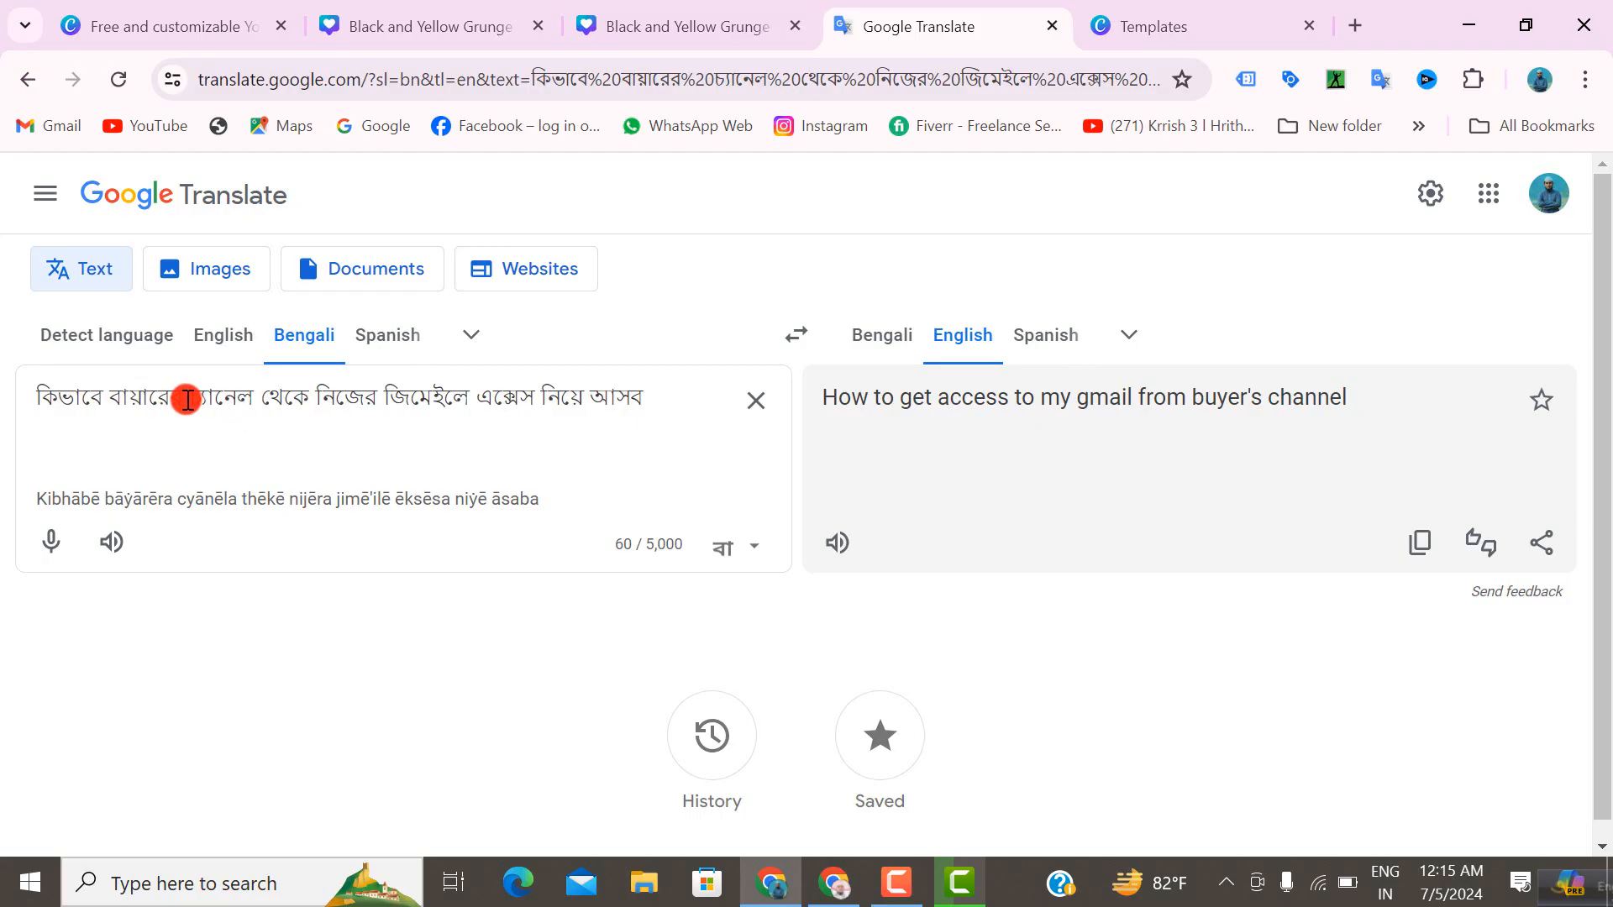
- Clear the Bengali source text and dictate বায়ারের ইউটিউব চ্যানেল থেকে কিভাবে নিজের জিমেইল এক্স নিয়ে আসব
{"action": "left_click", "coordinate": [63, 544]}
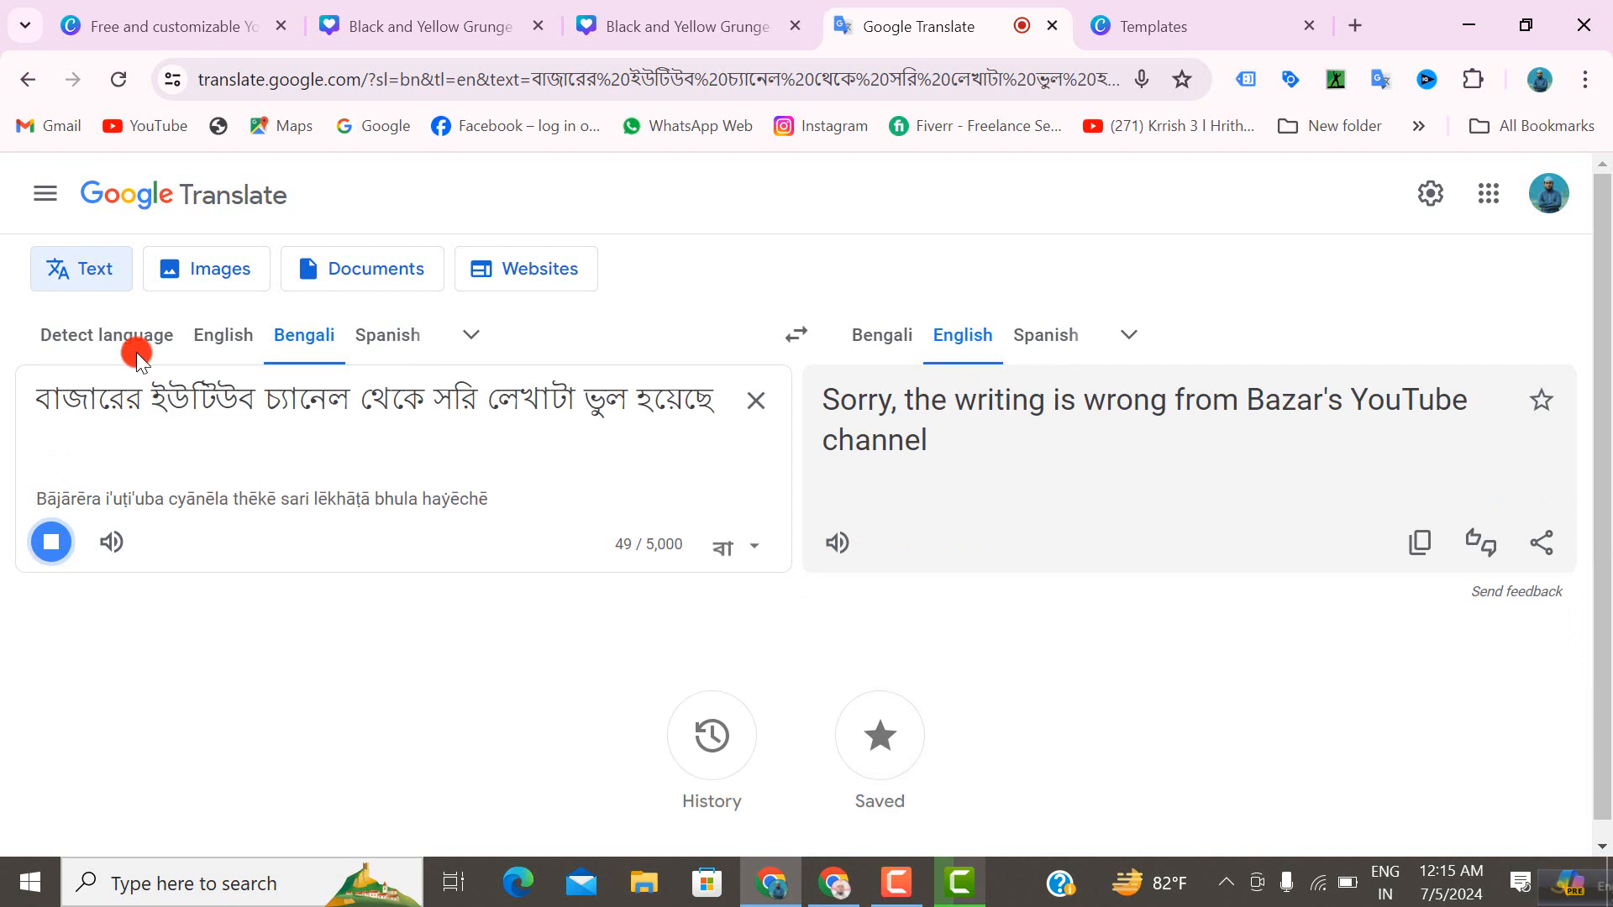
{"action": "left_click", "coordinate": [754, 401]}
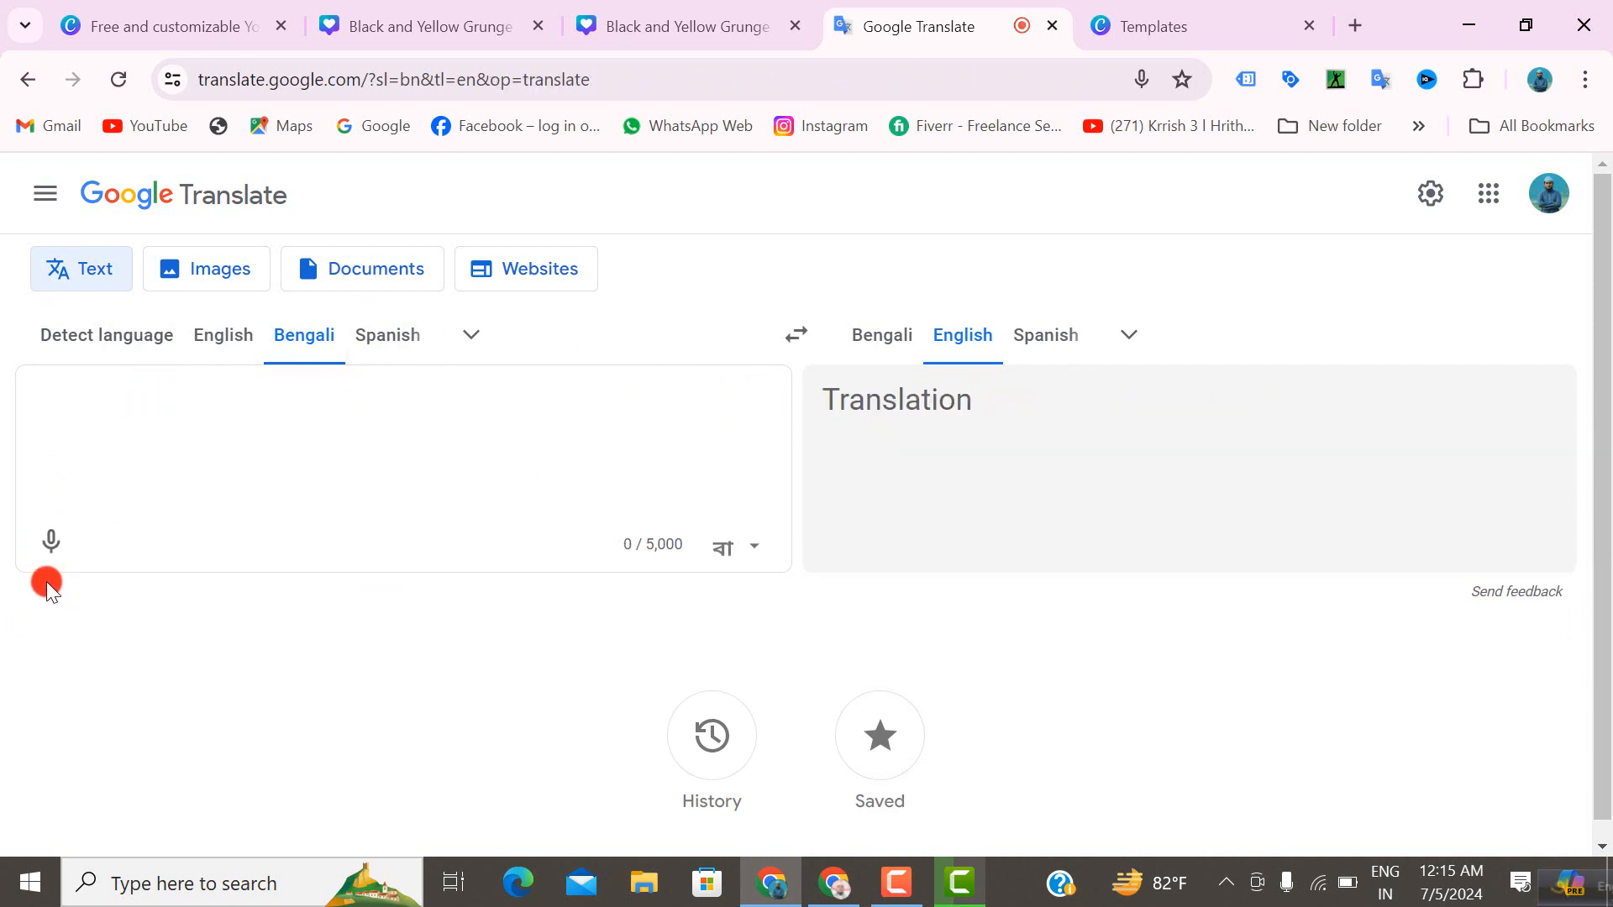
{"action": "left_click", "coordinate": [47, 546]}
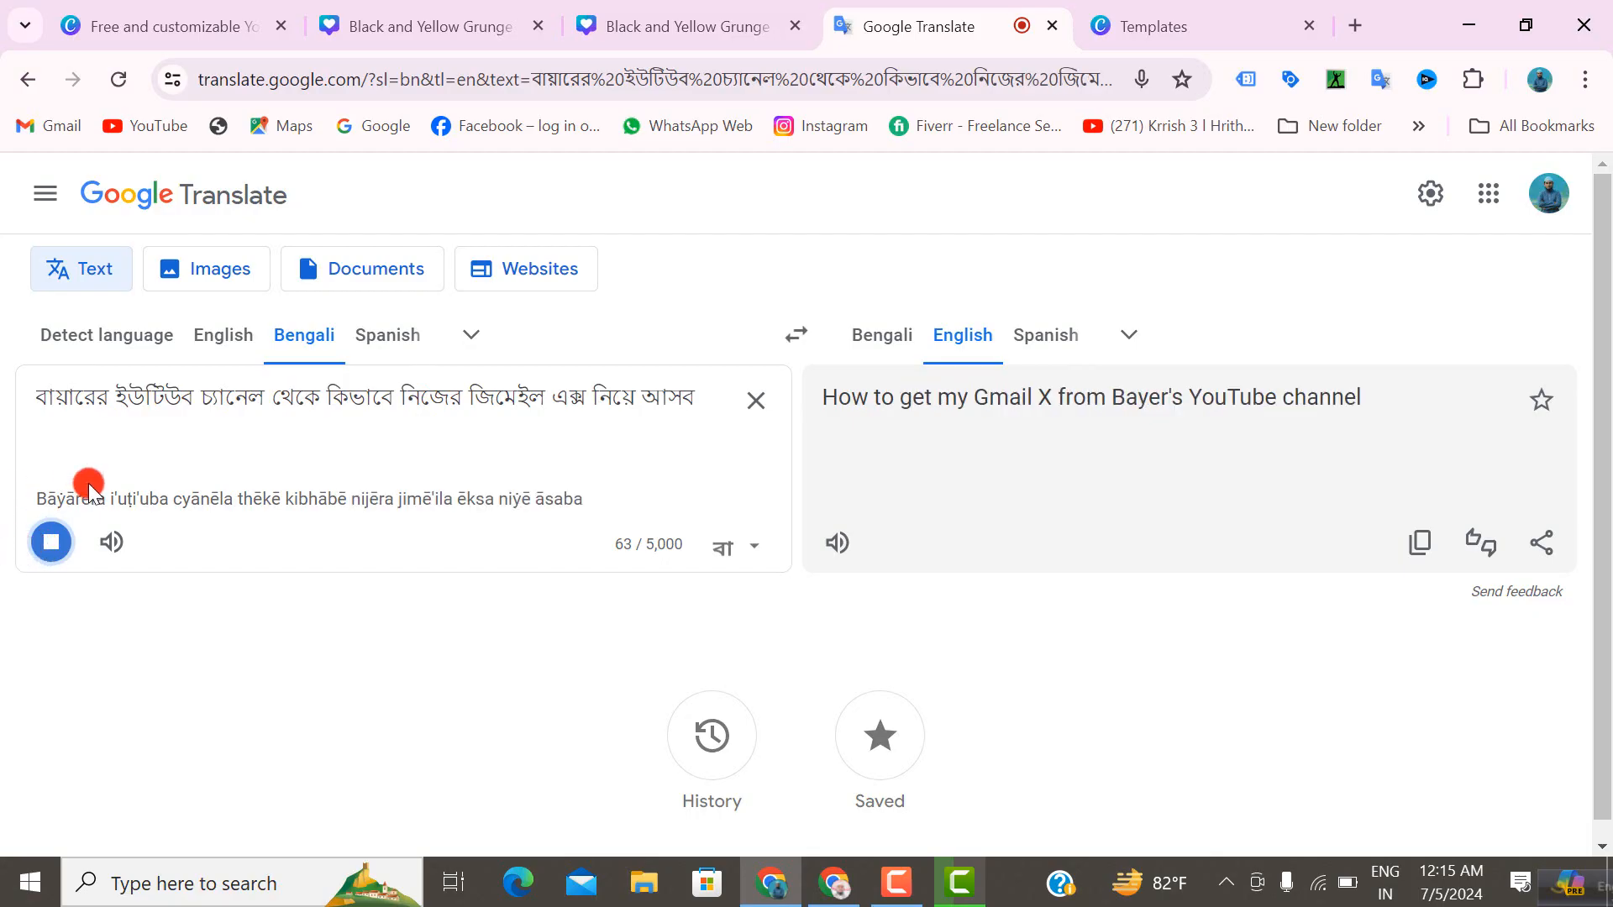
{"action": "left_click", "coordinate": [51, 542]}
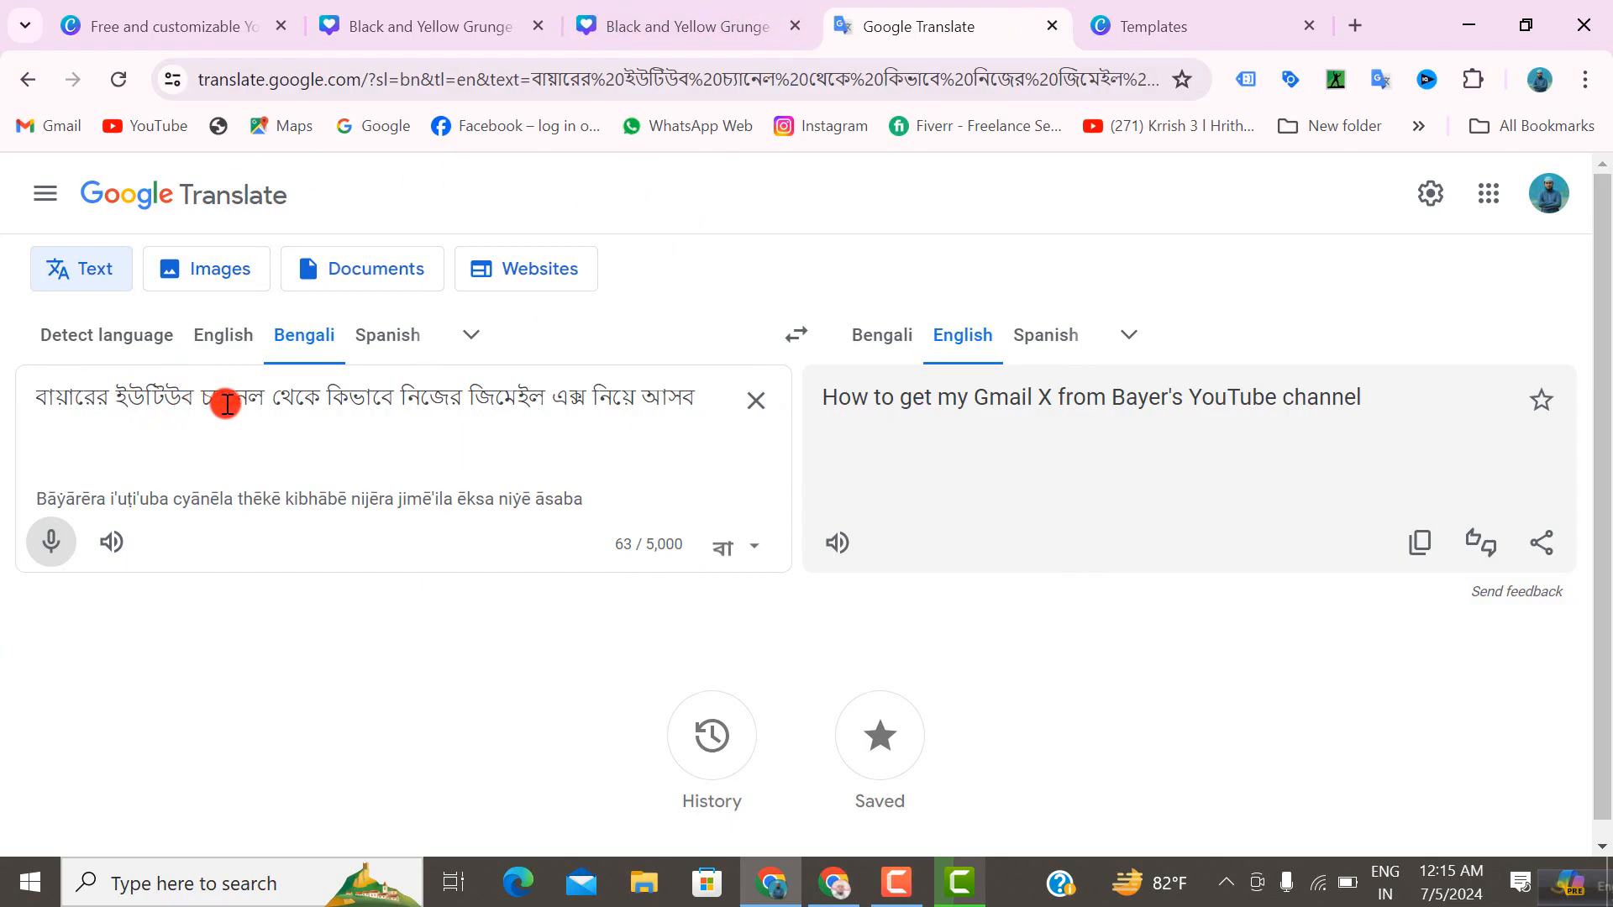
- Copy the first word, বায়ারের, of the Bengali source text
{"action": "double_click", "coordinate": [61, 403]}
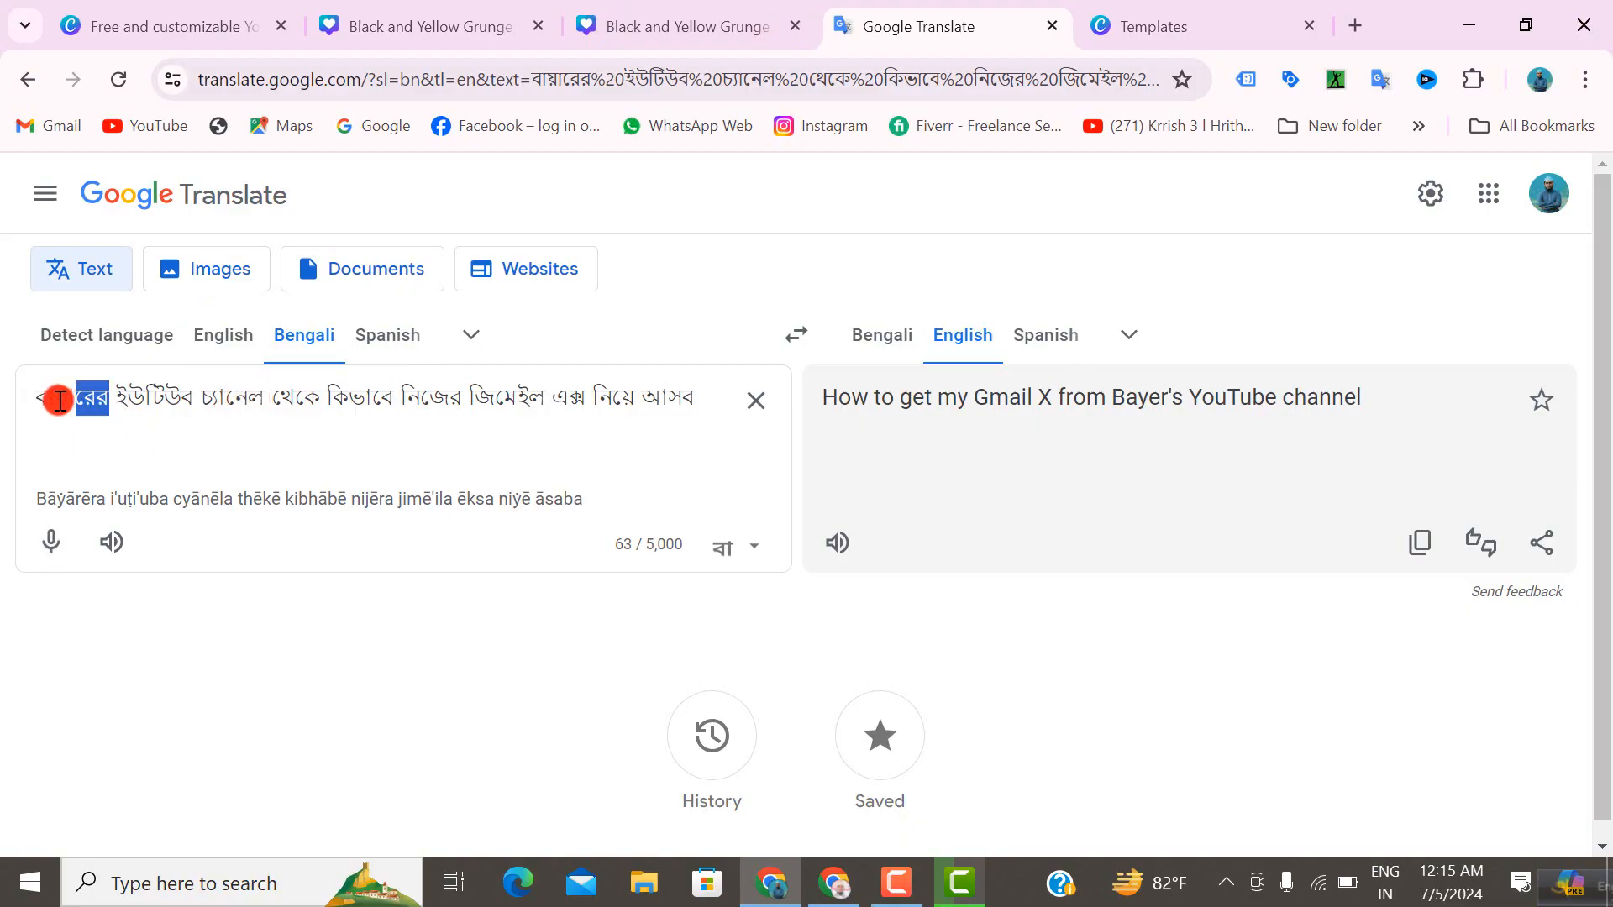
{"action": "right_click", "coordinate": [76, 405]}
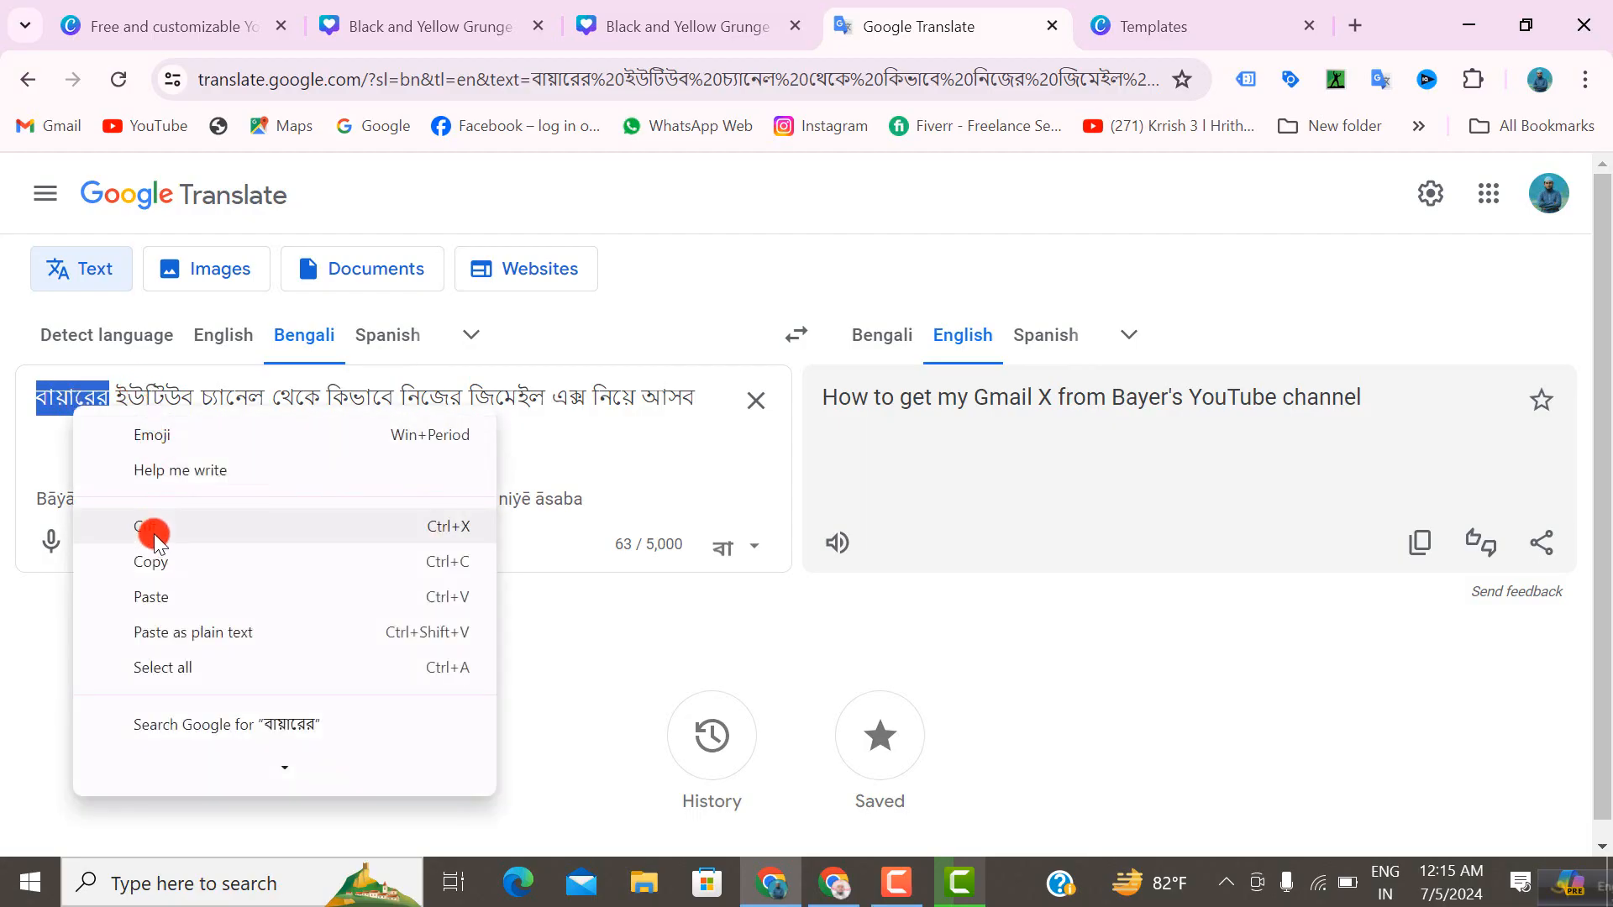
{"action": "left_click", "coordinate": [160, 562]}
- Switch to the Canva thumbnail design and replace the HEALTHY SMOOTHIE RECIPES heading with the copied word বায়ারের
{"action": "left_click", "coordinate": [334, 26]}
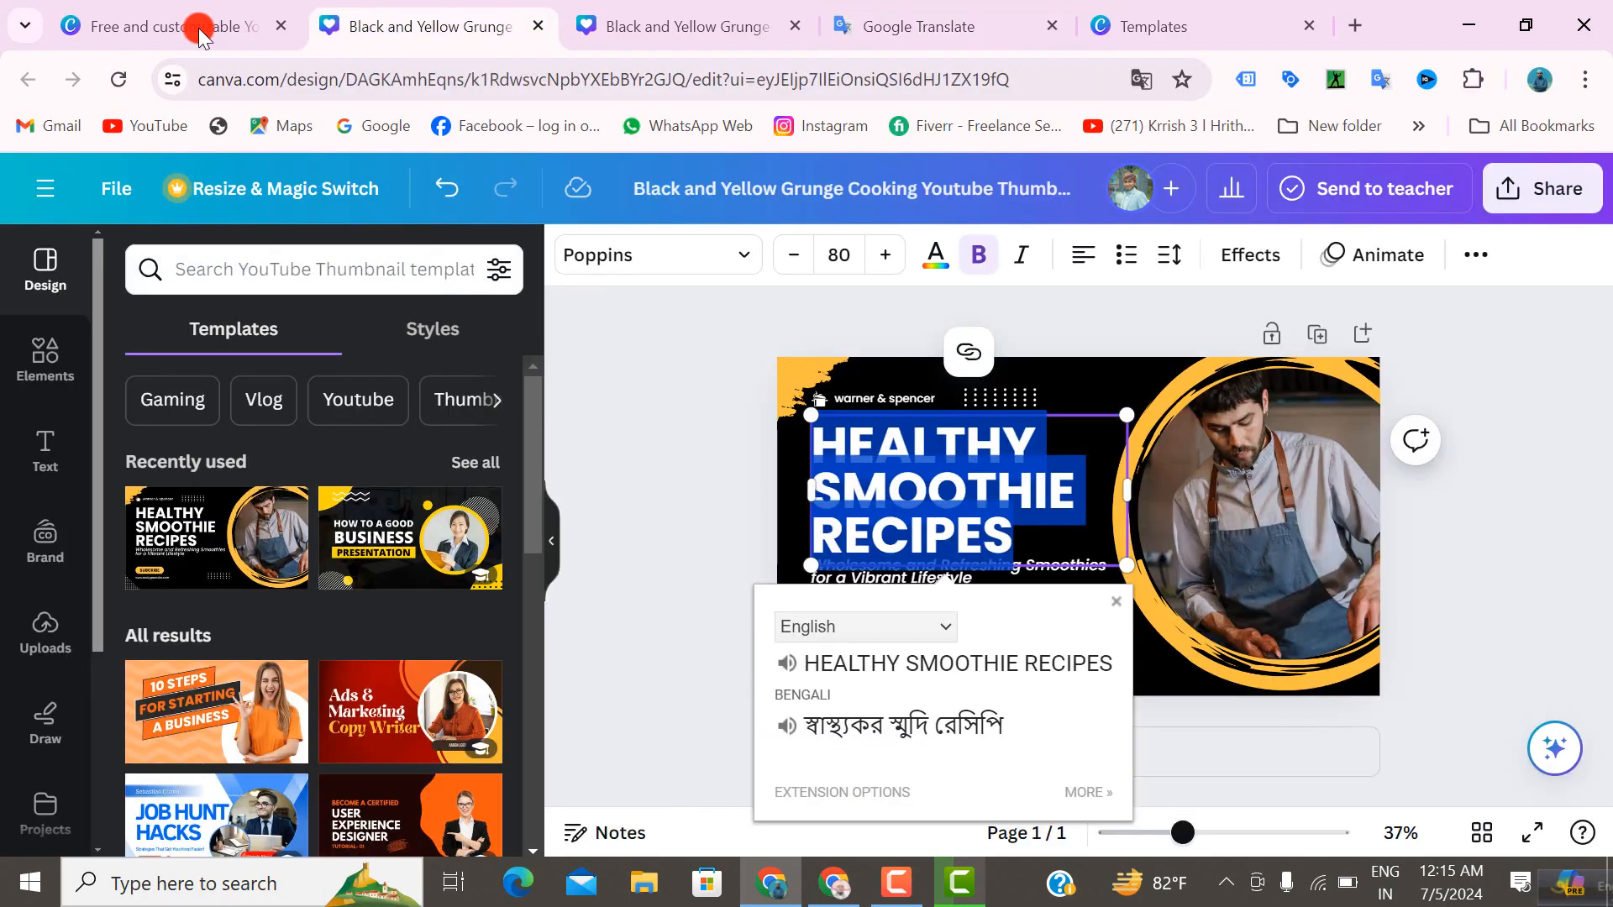
{"action": "left_click", "coordinate": [740, 509]}
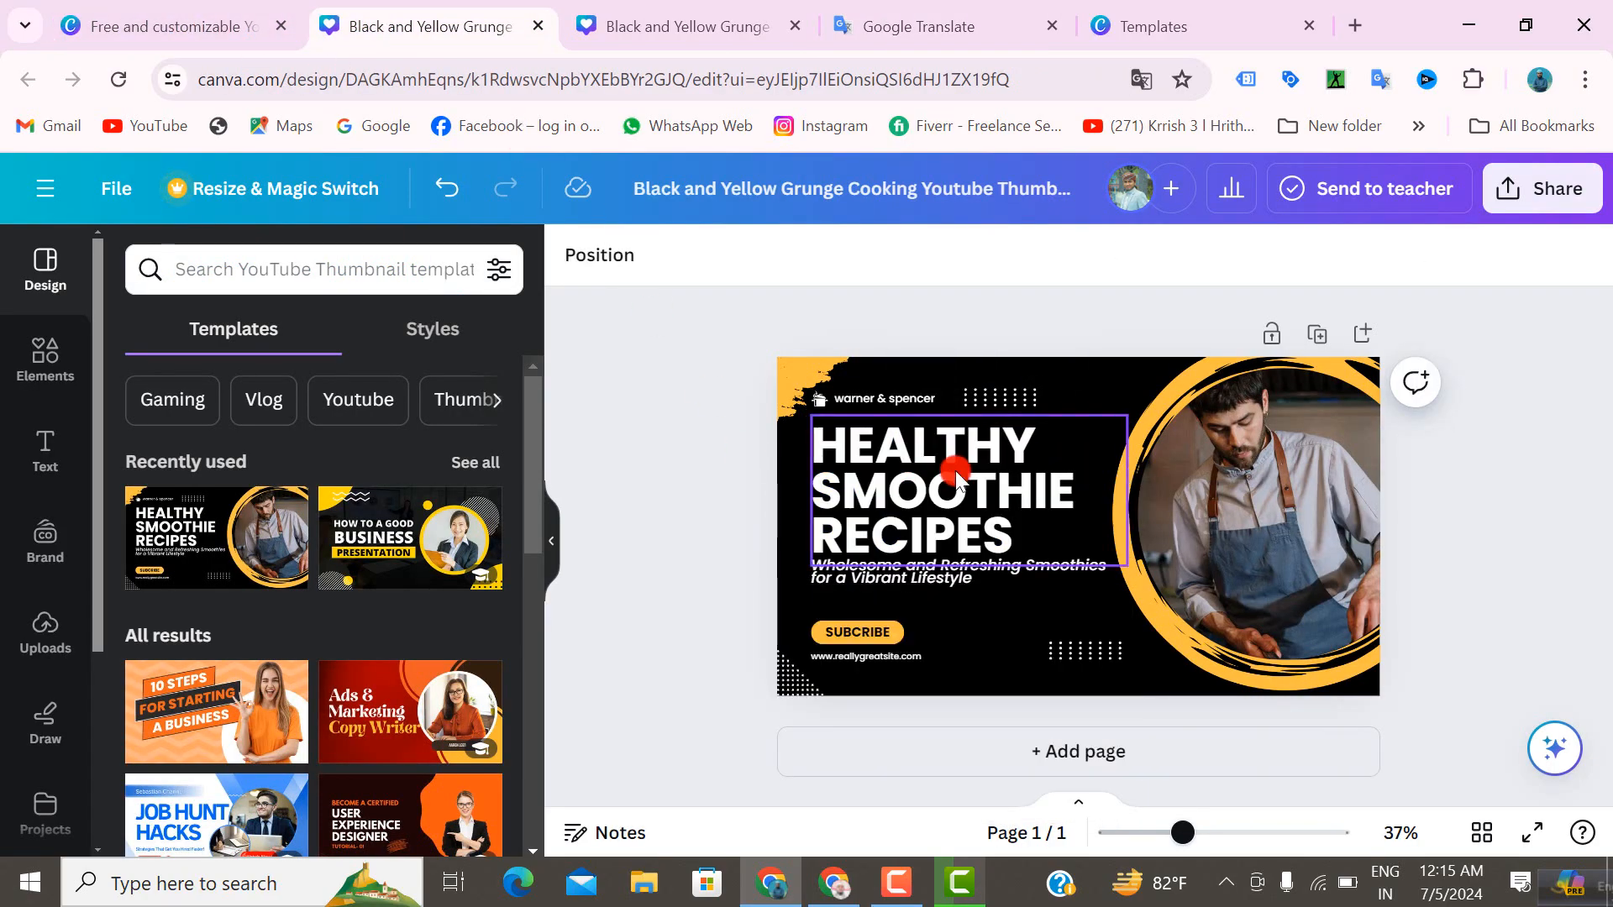
{"action": "double_click", "coordinate": [895, 456]}
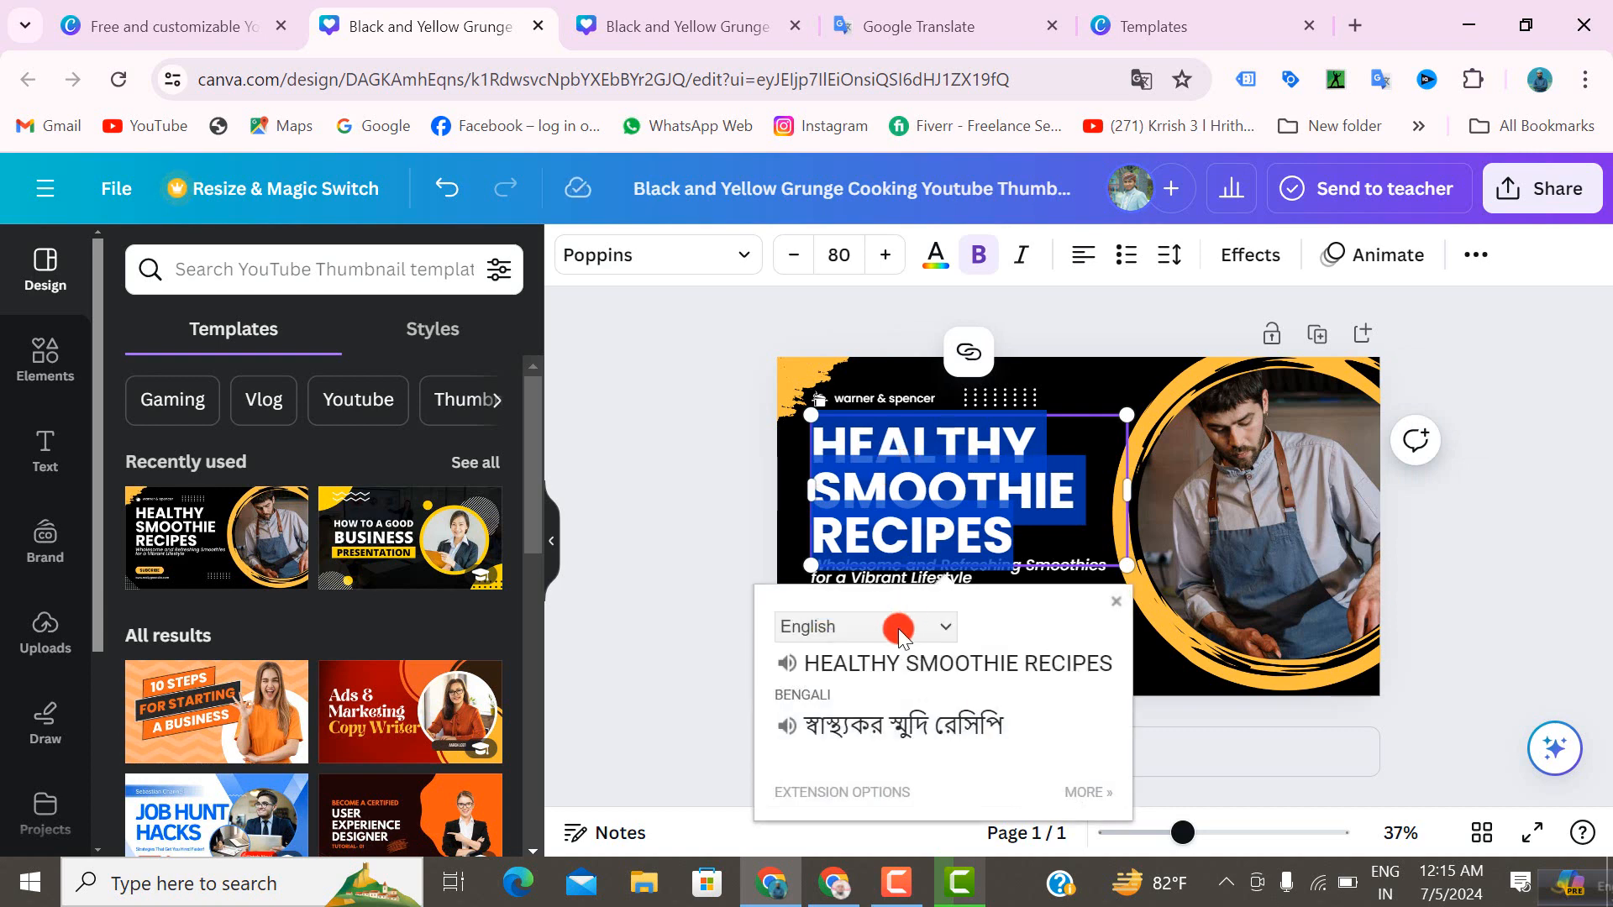
{"action": "right_click", "coordinate": [909, 472]}
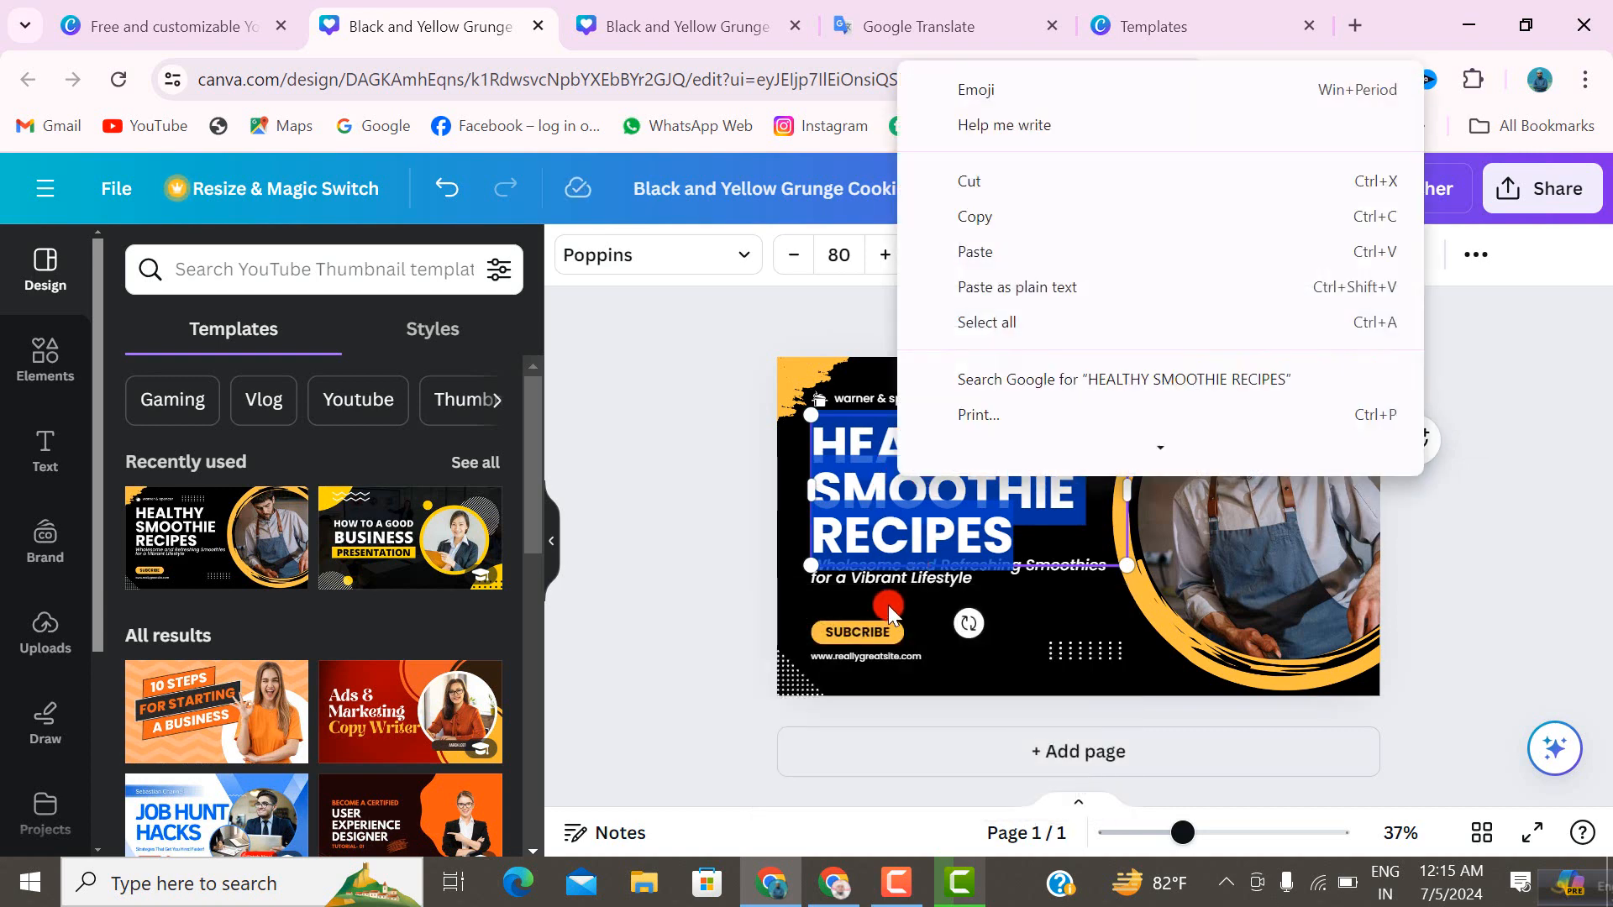
{"action": "left_click", "coordinate": [979, 262]}
{"action": "key", "text": "ctrl+v"}
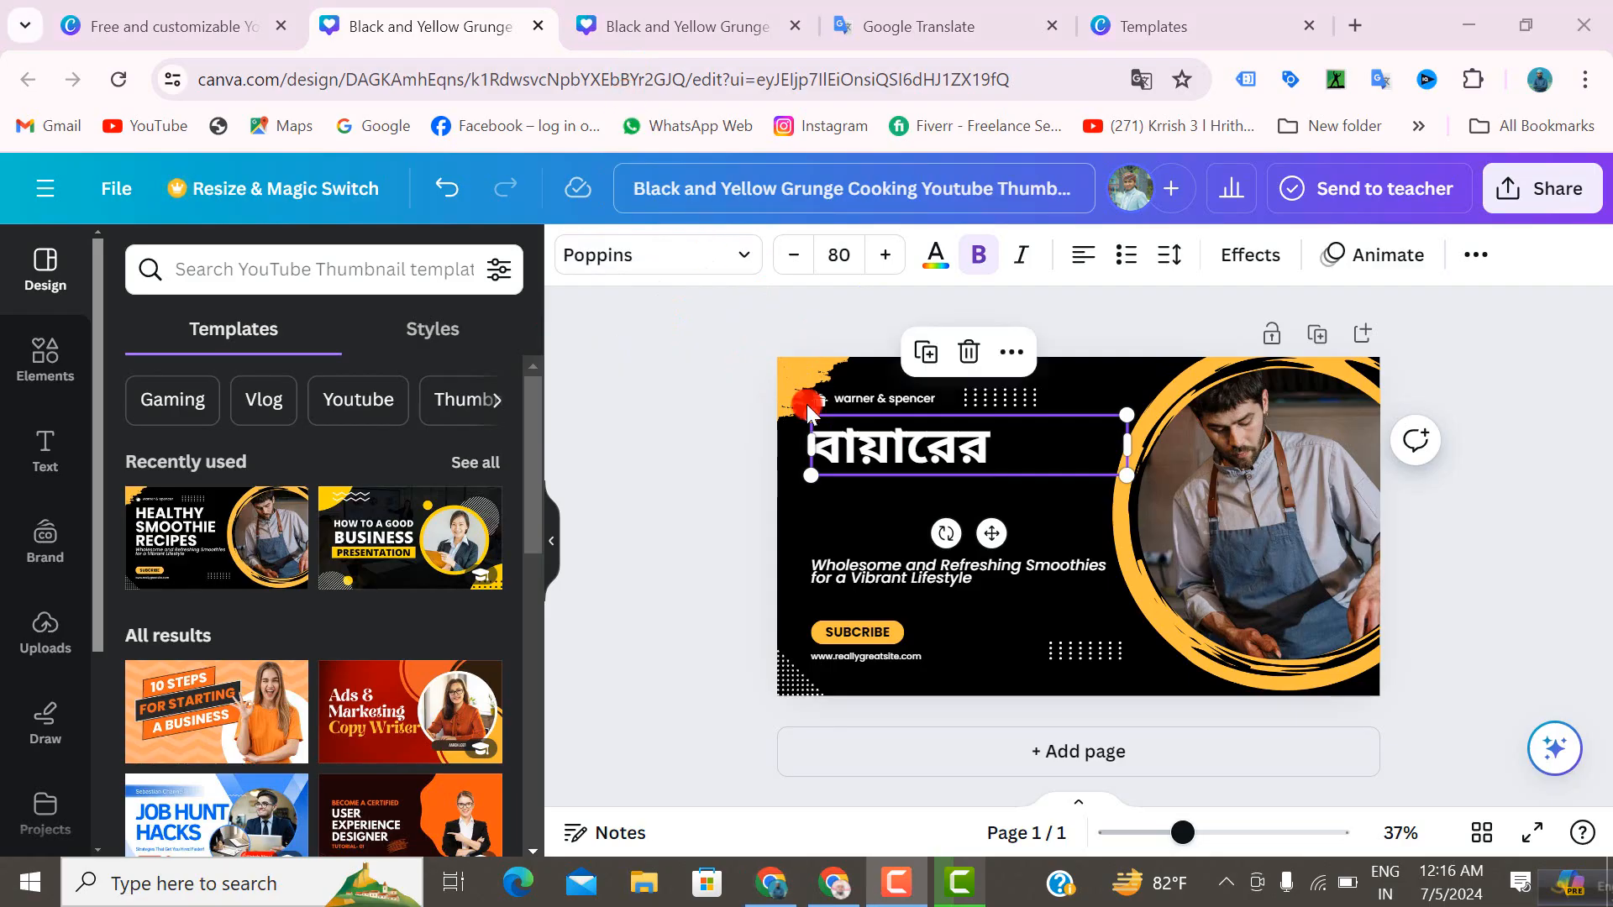
{"action": "left_click", "coordinate": [1033, 504]}
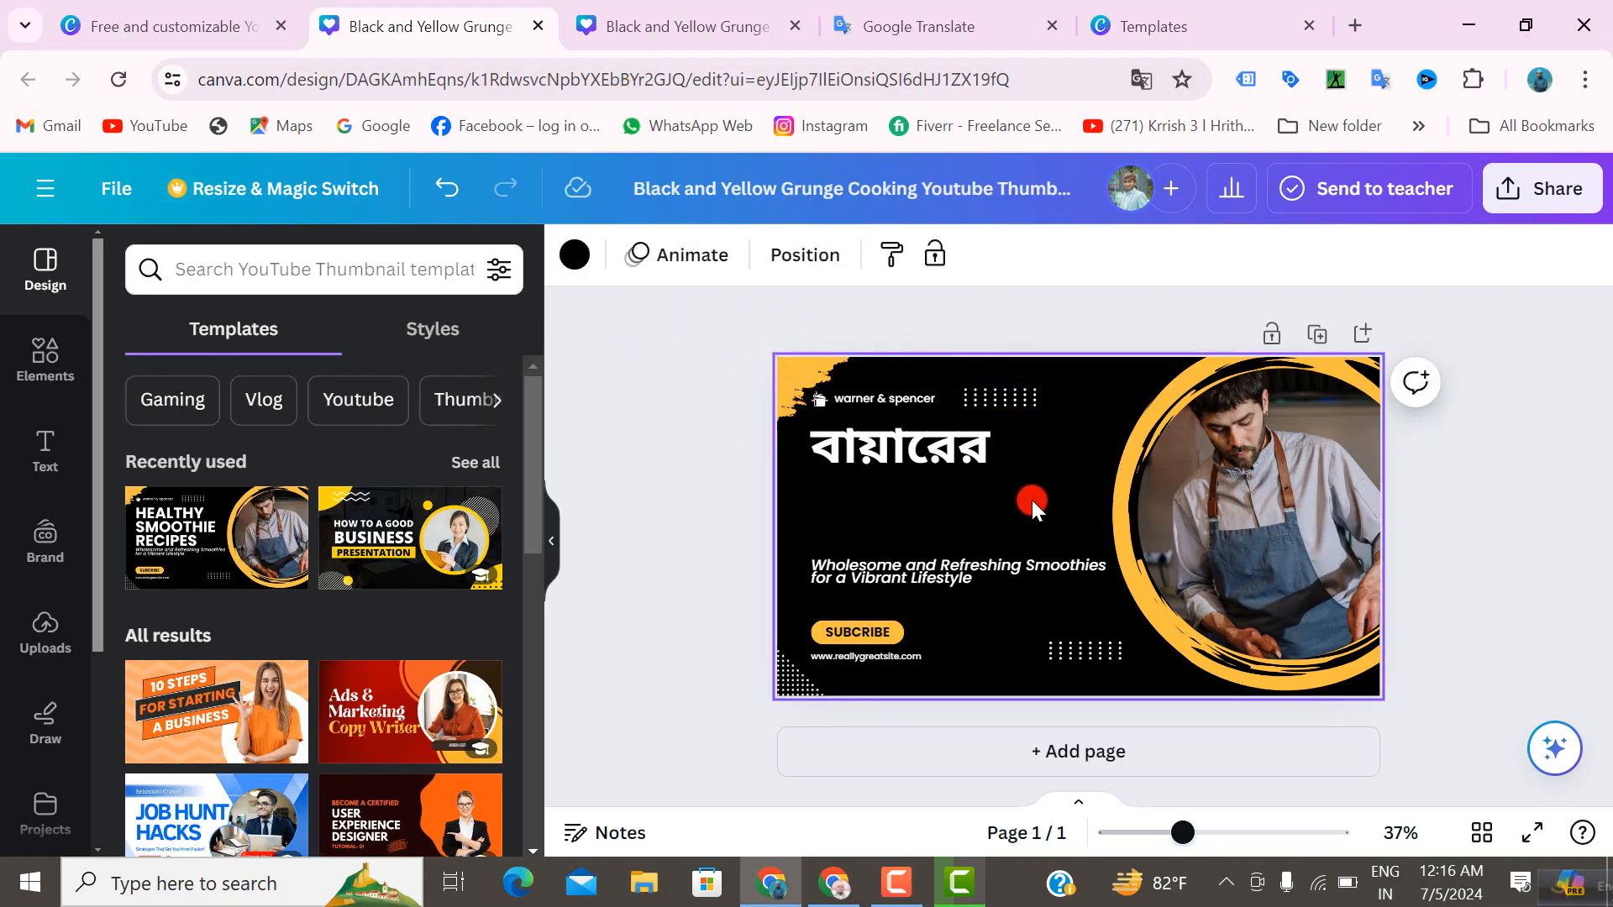
{"action": "left_click", "coordinate": [924, 26]}
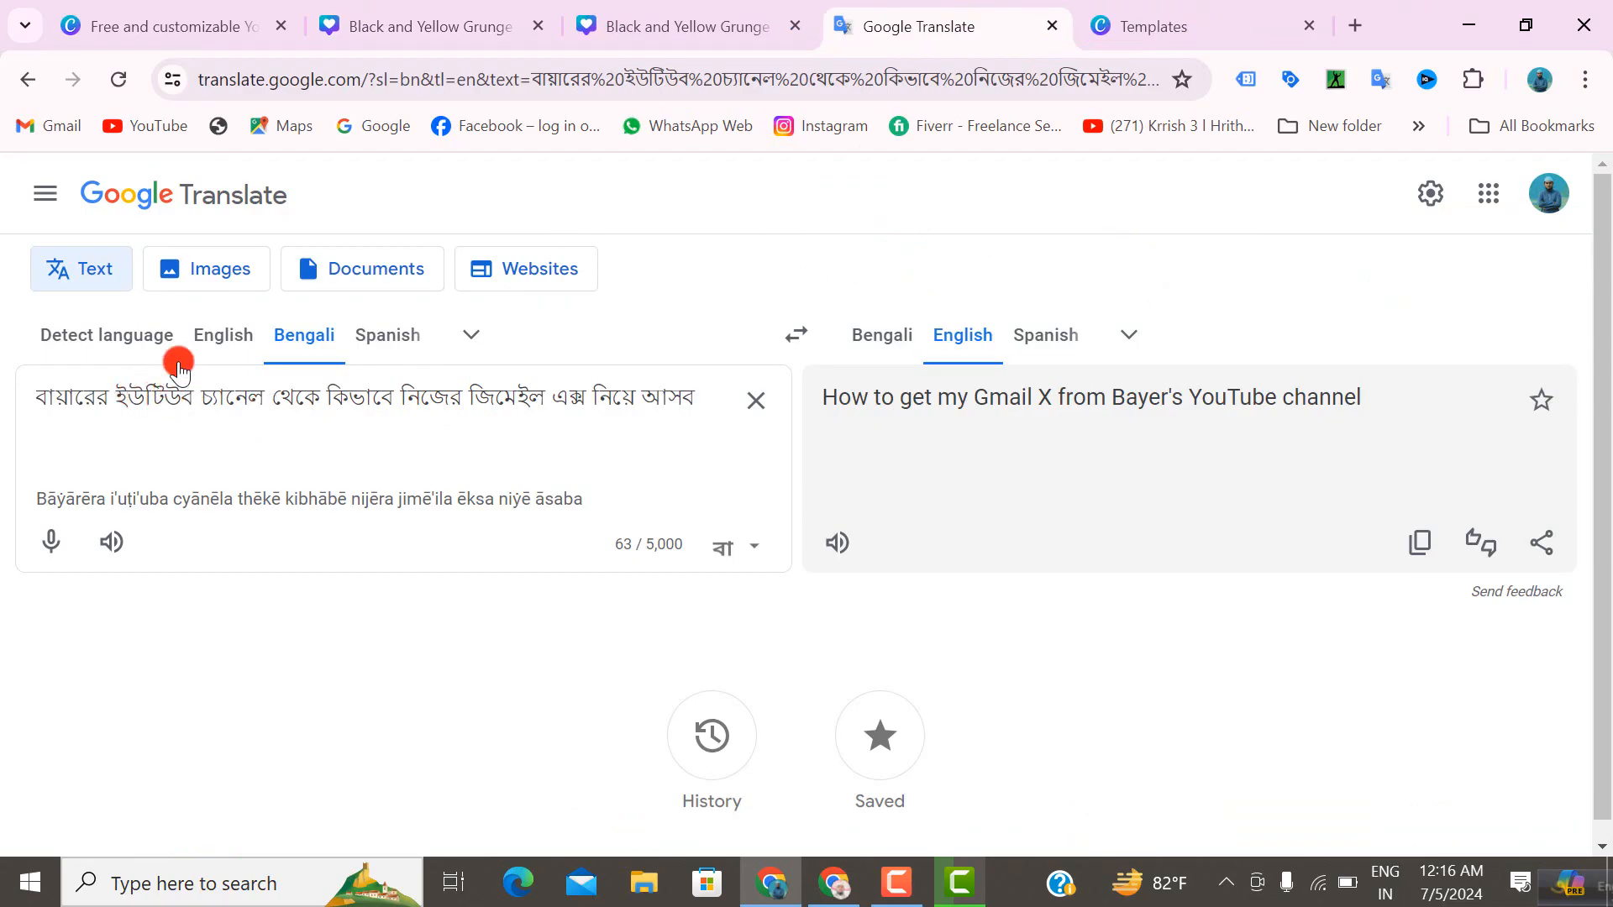
{"action": "left_click", "coordinate": [209, 26]}
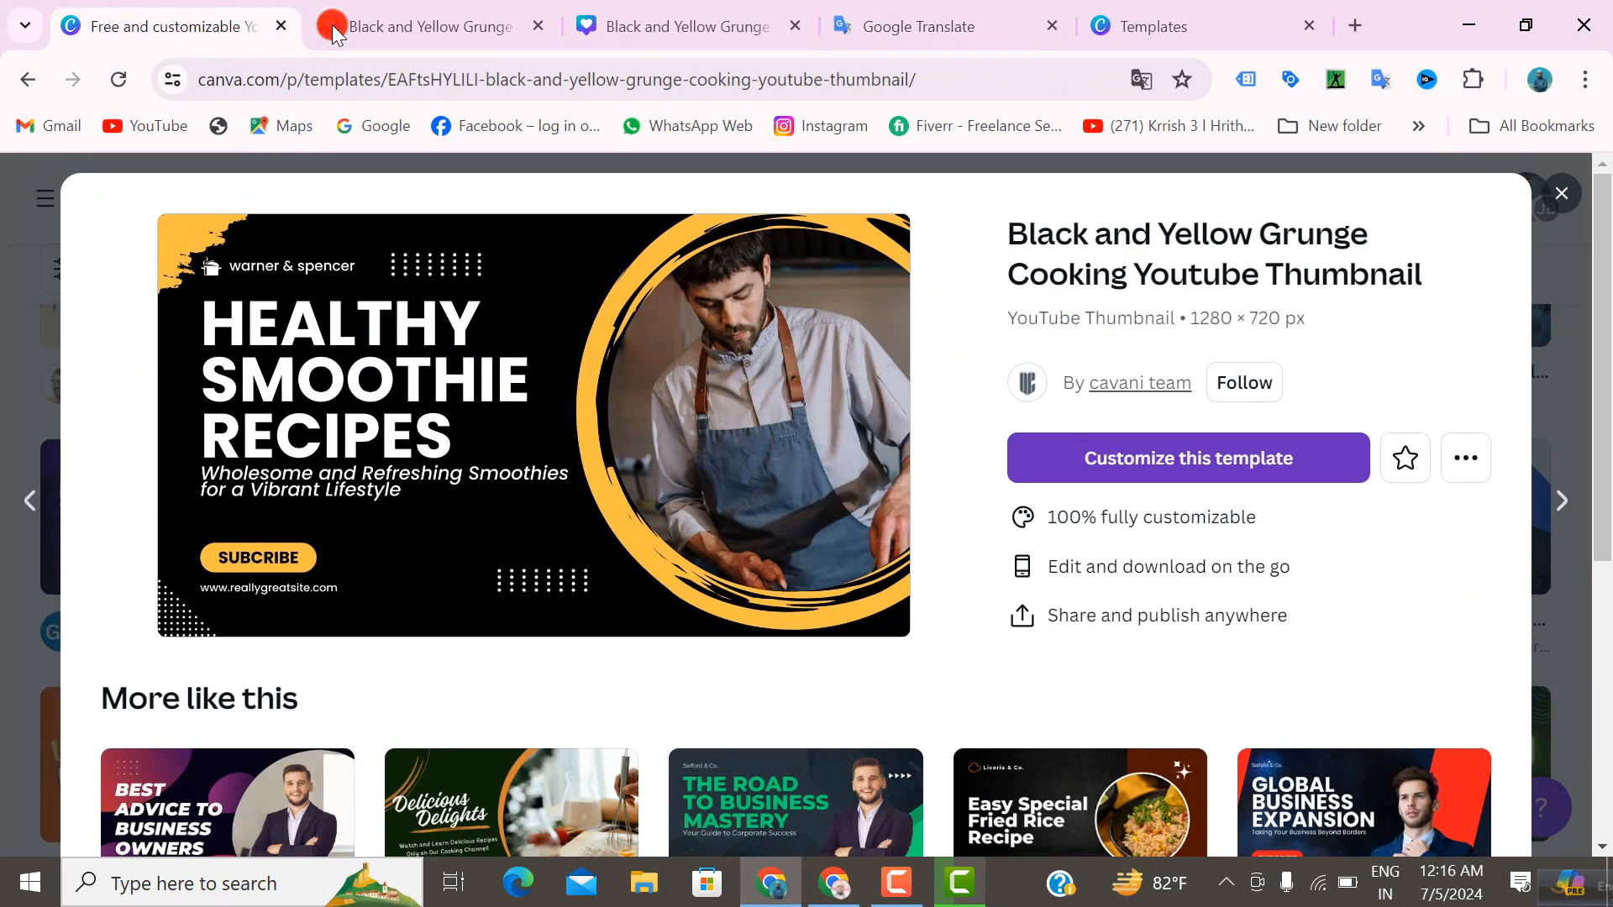
{"action": "left_click", "coordinate": [353, 26]}
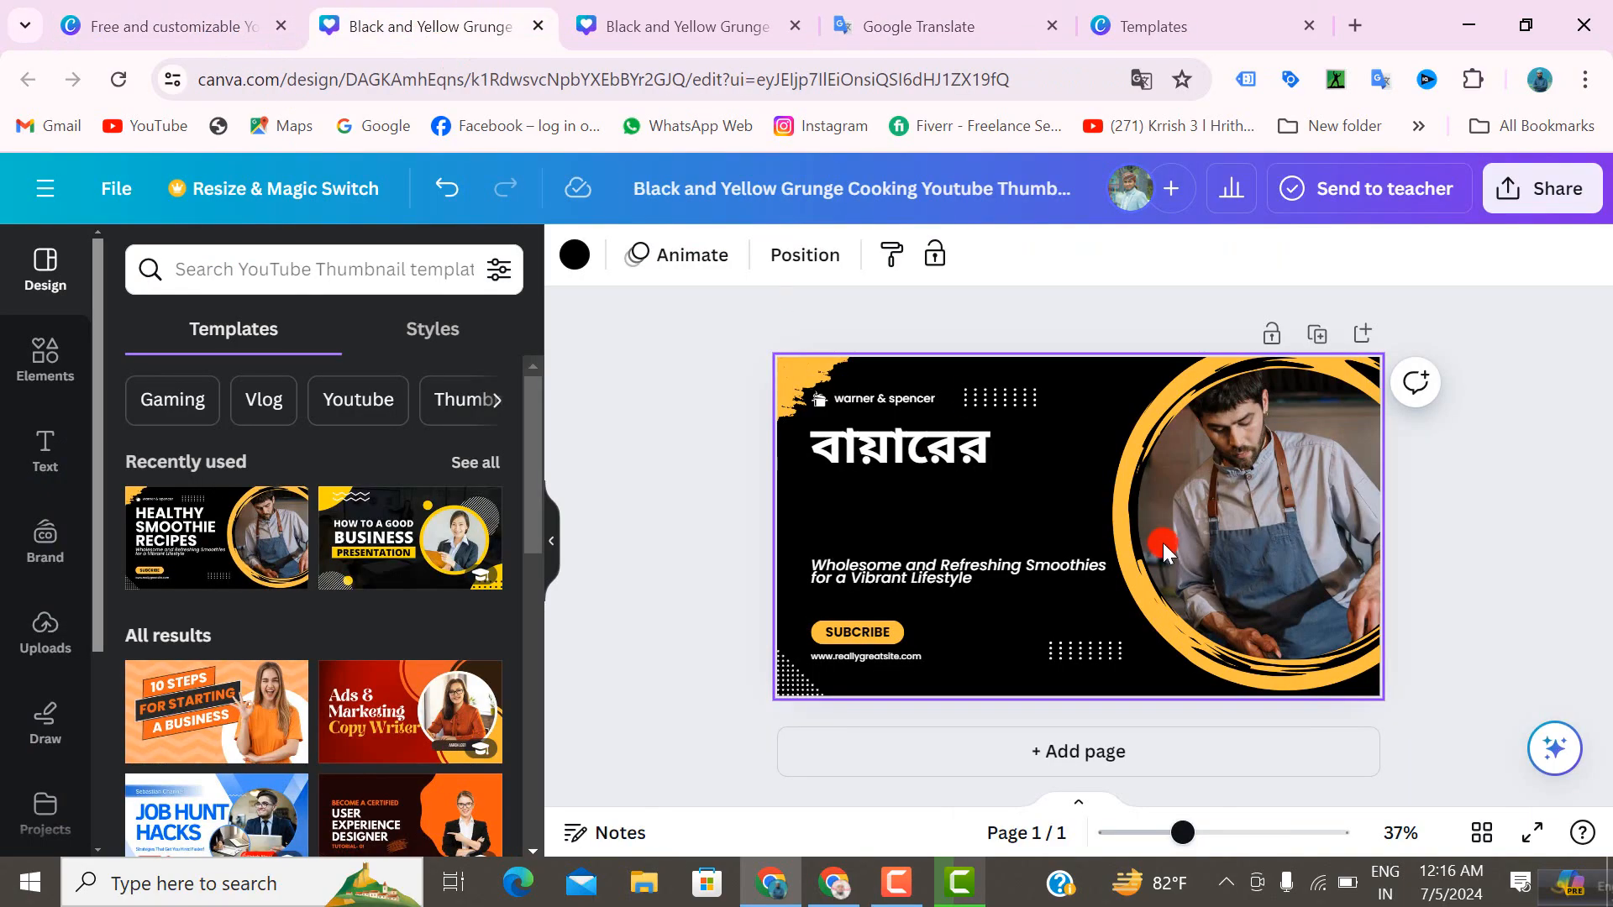
- Move the বায়ারের heading slightly up and left, closer to the thumbnail's left edge
{"action": "left_click", "coordinate": [965, 454]}
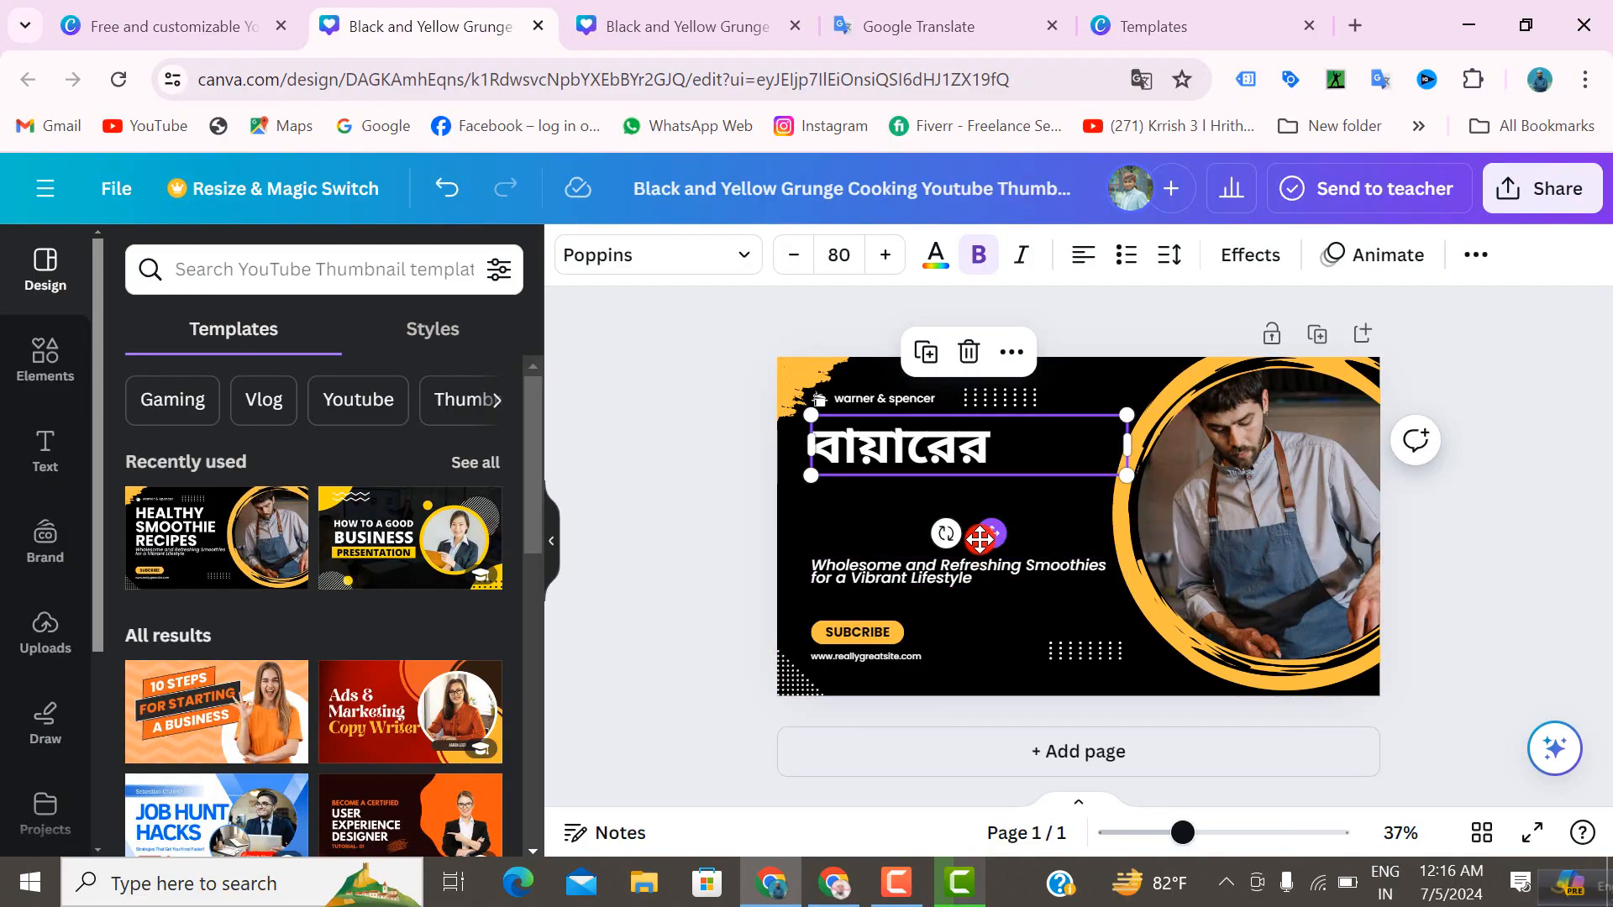
{"action": "left_click_drag", "start_coordinate": [979, 538], "coordinate": [956, 530]}
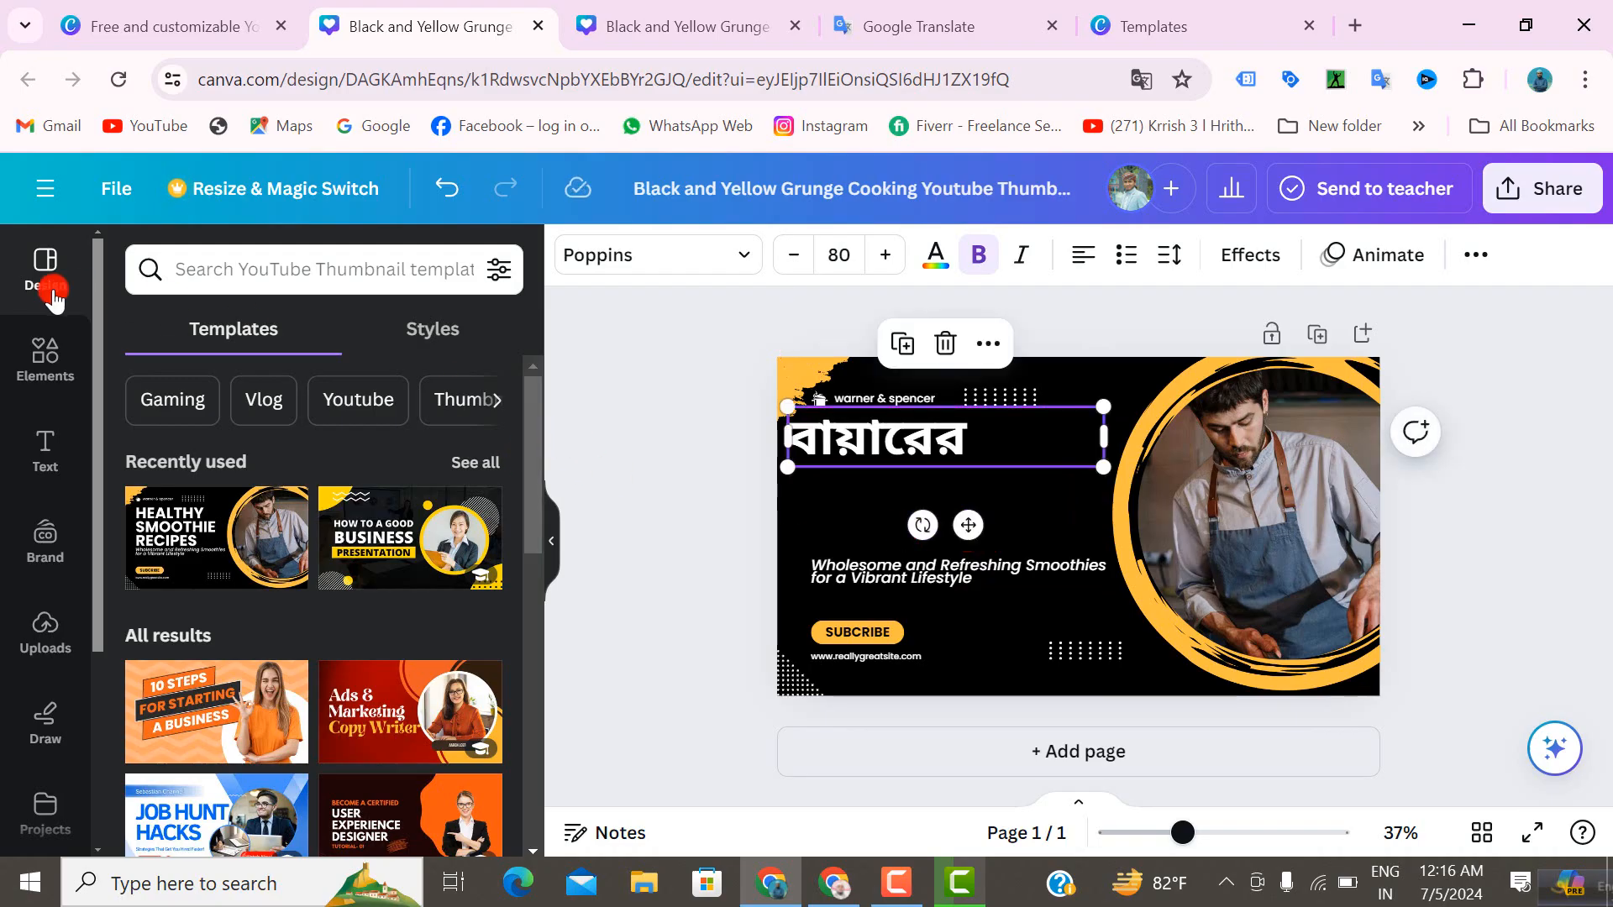
- Search the design elements for "youtube"
{"action": "left_click", "coordinate": [44, 365]}
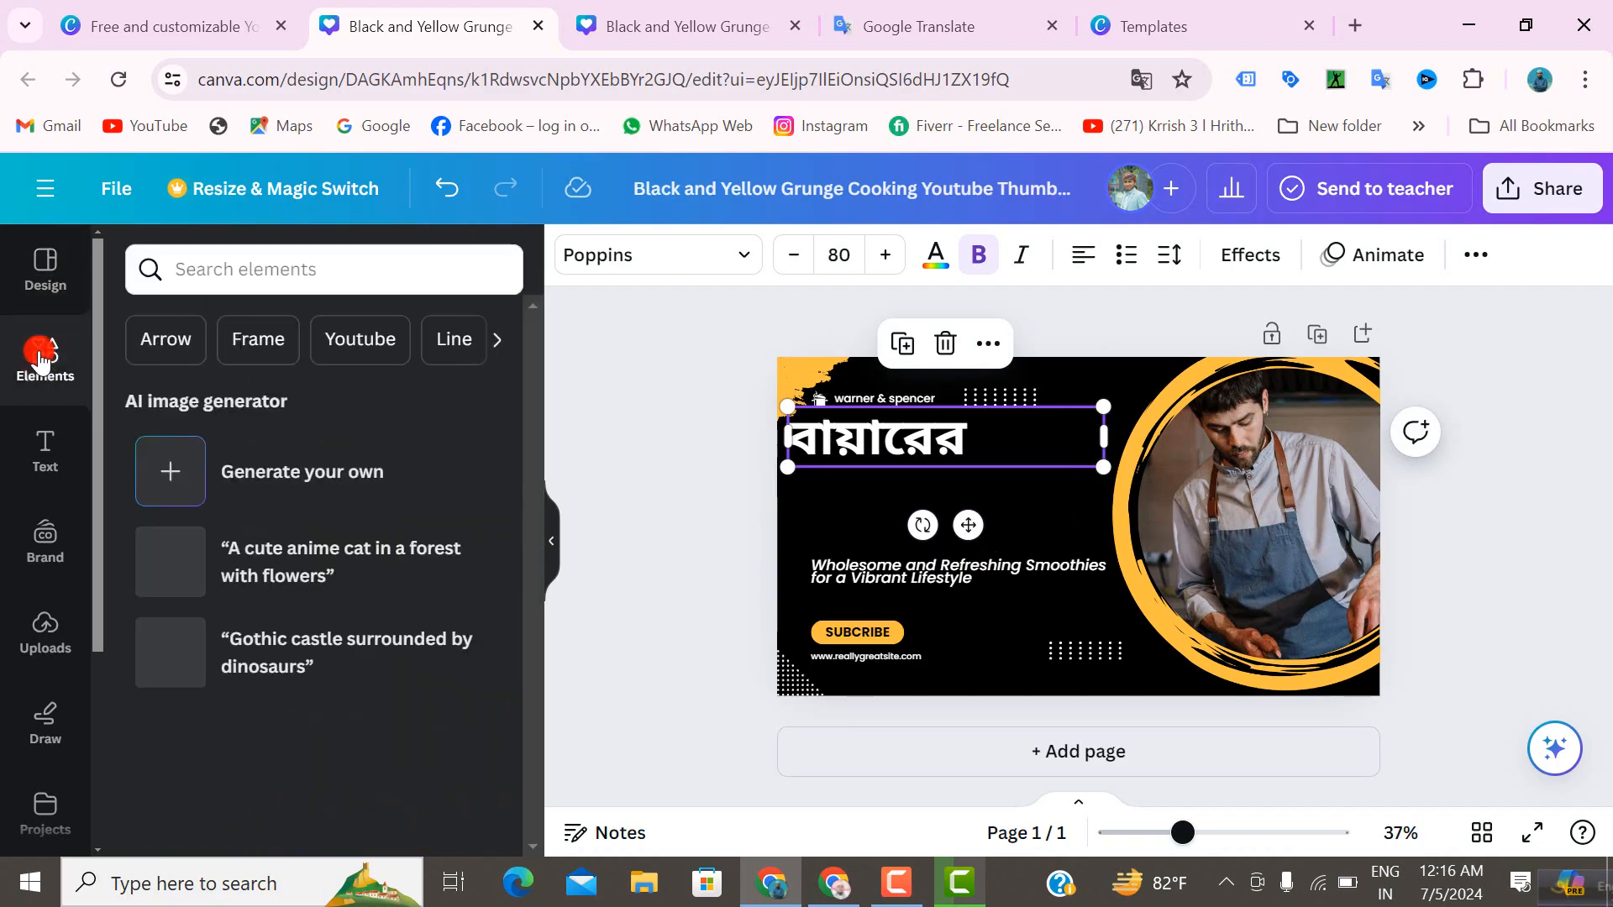
{"action": "left_click", "coordinate": [195, 265]}
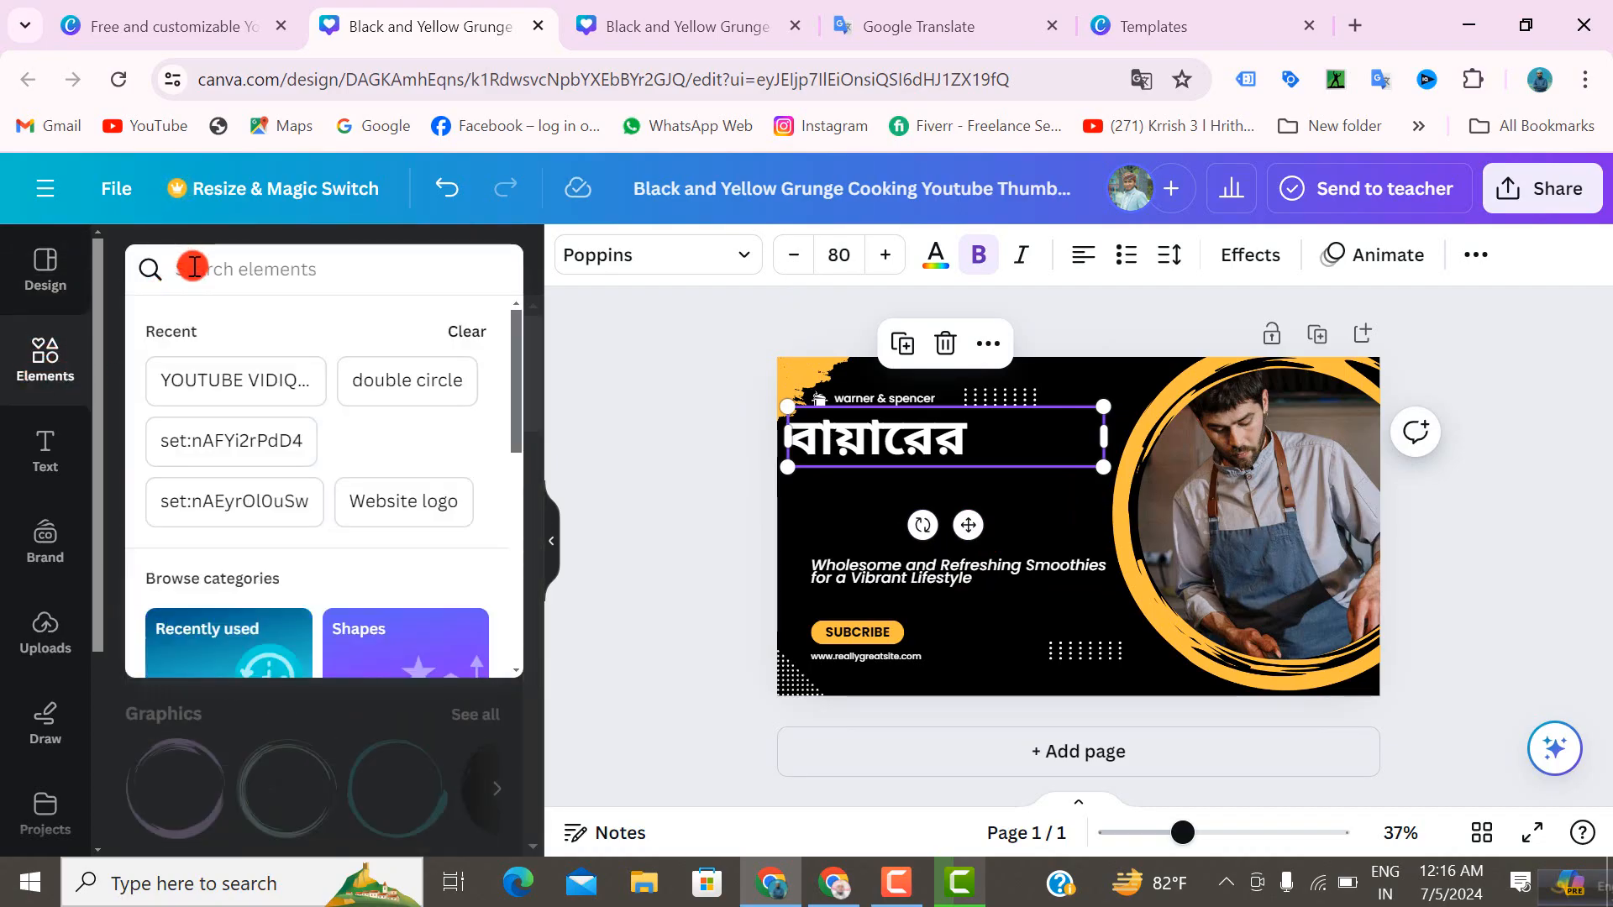
{"action": "type", "text": "yout"}
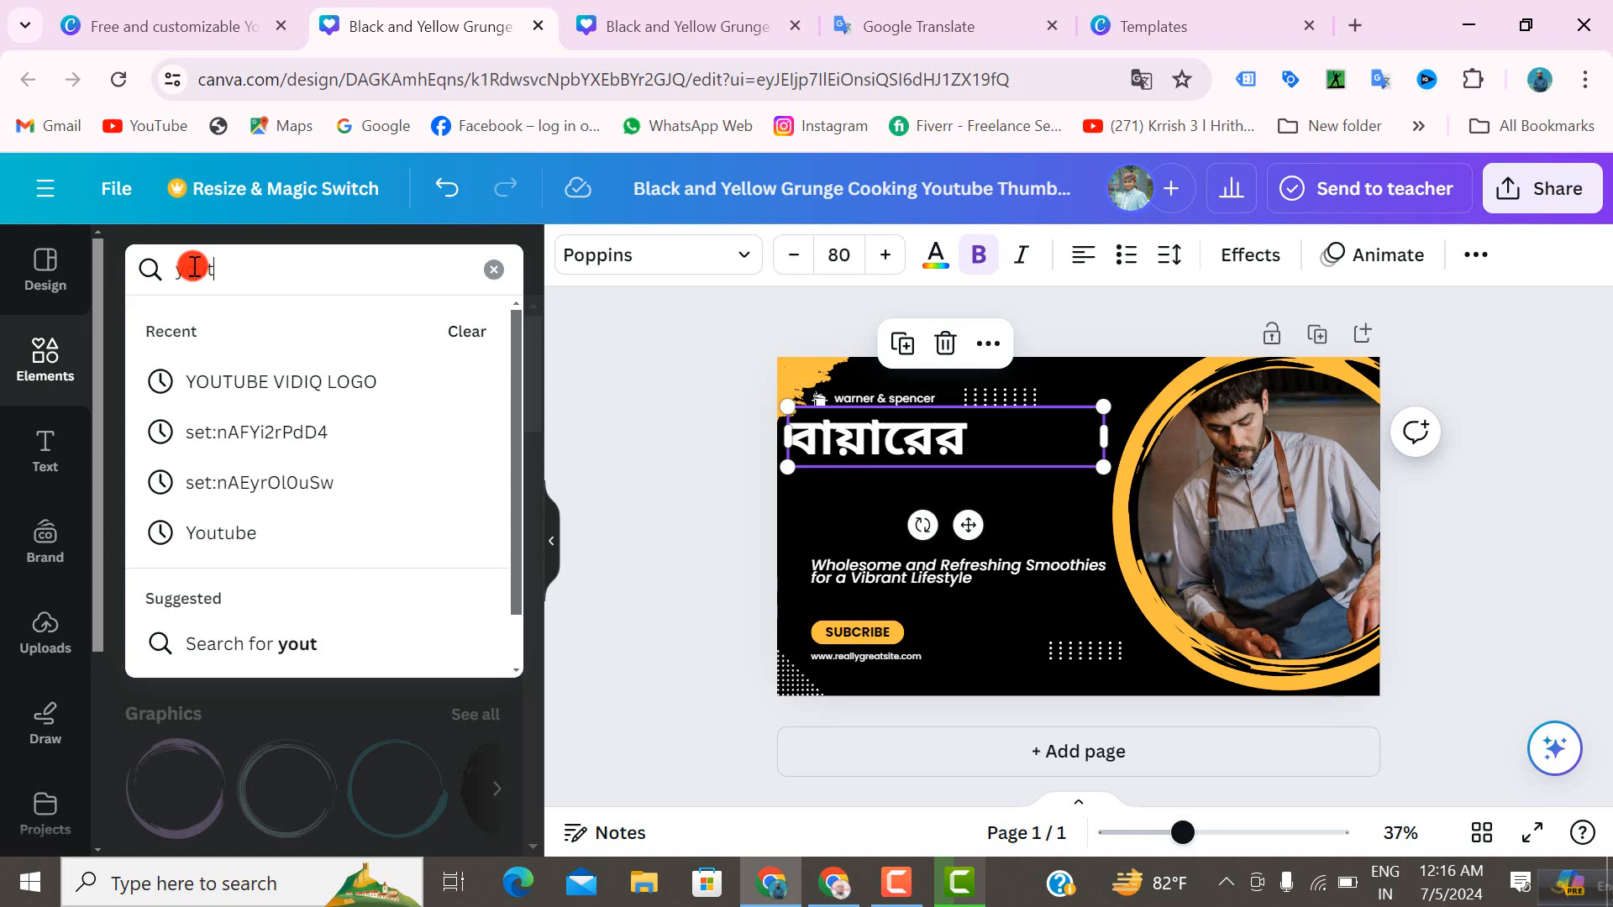
{"action": "type", "text": "ube"}
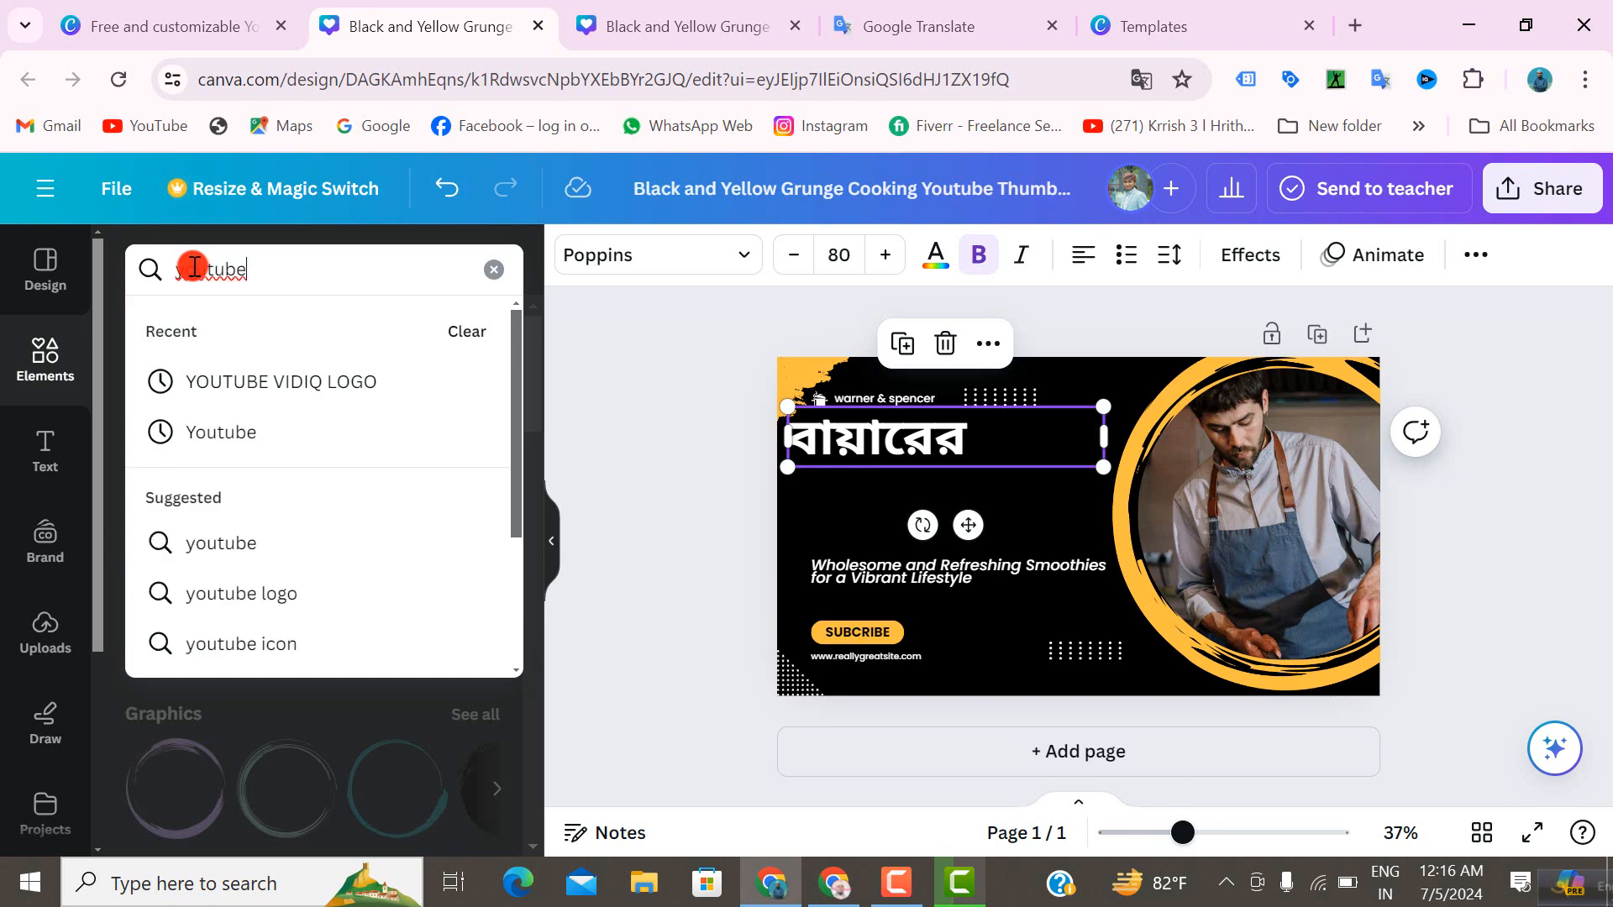
{"action": "key", "text": "Return"}
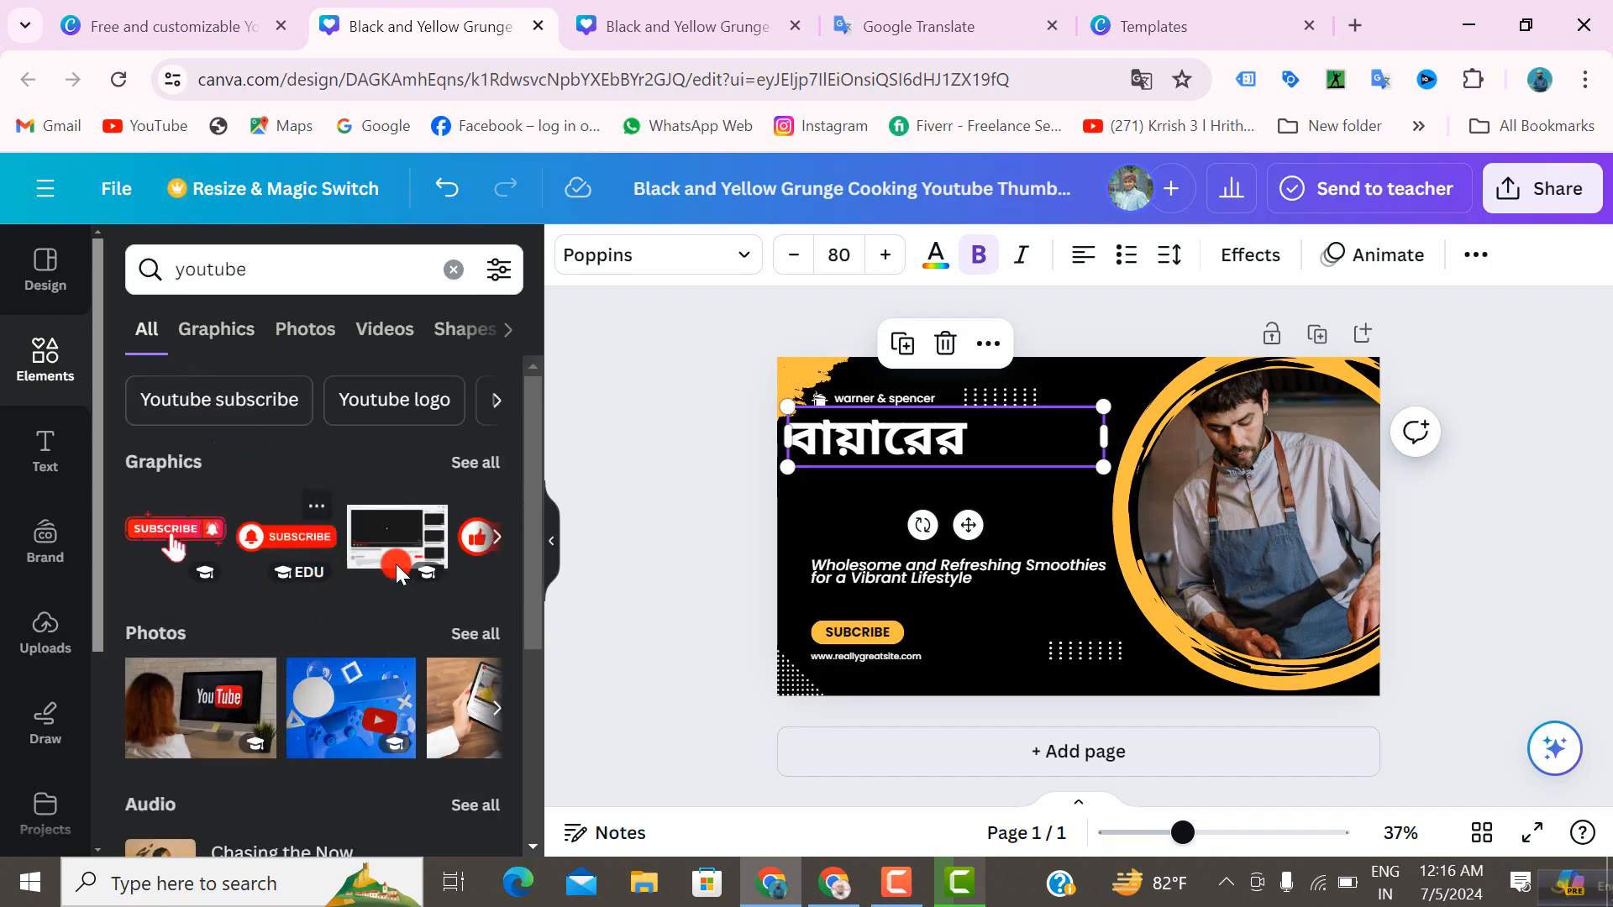
- List all matching graphics and add the red square YouTube icon with the white play button to the thumbnail
{"action": "scroll", "coordinate": [385, 691], "scroll_direction": "down", "scroll_amount": 3}
{"action": "scroll", "coordinate": [385, 691], "scroll_direction": "down", "scroll_amount": 1}
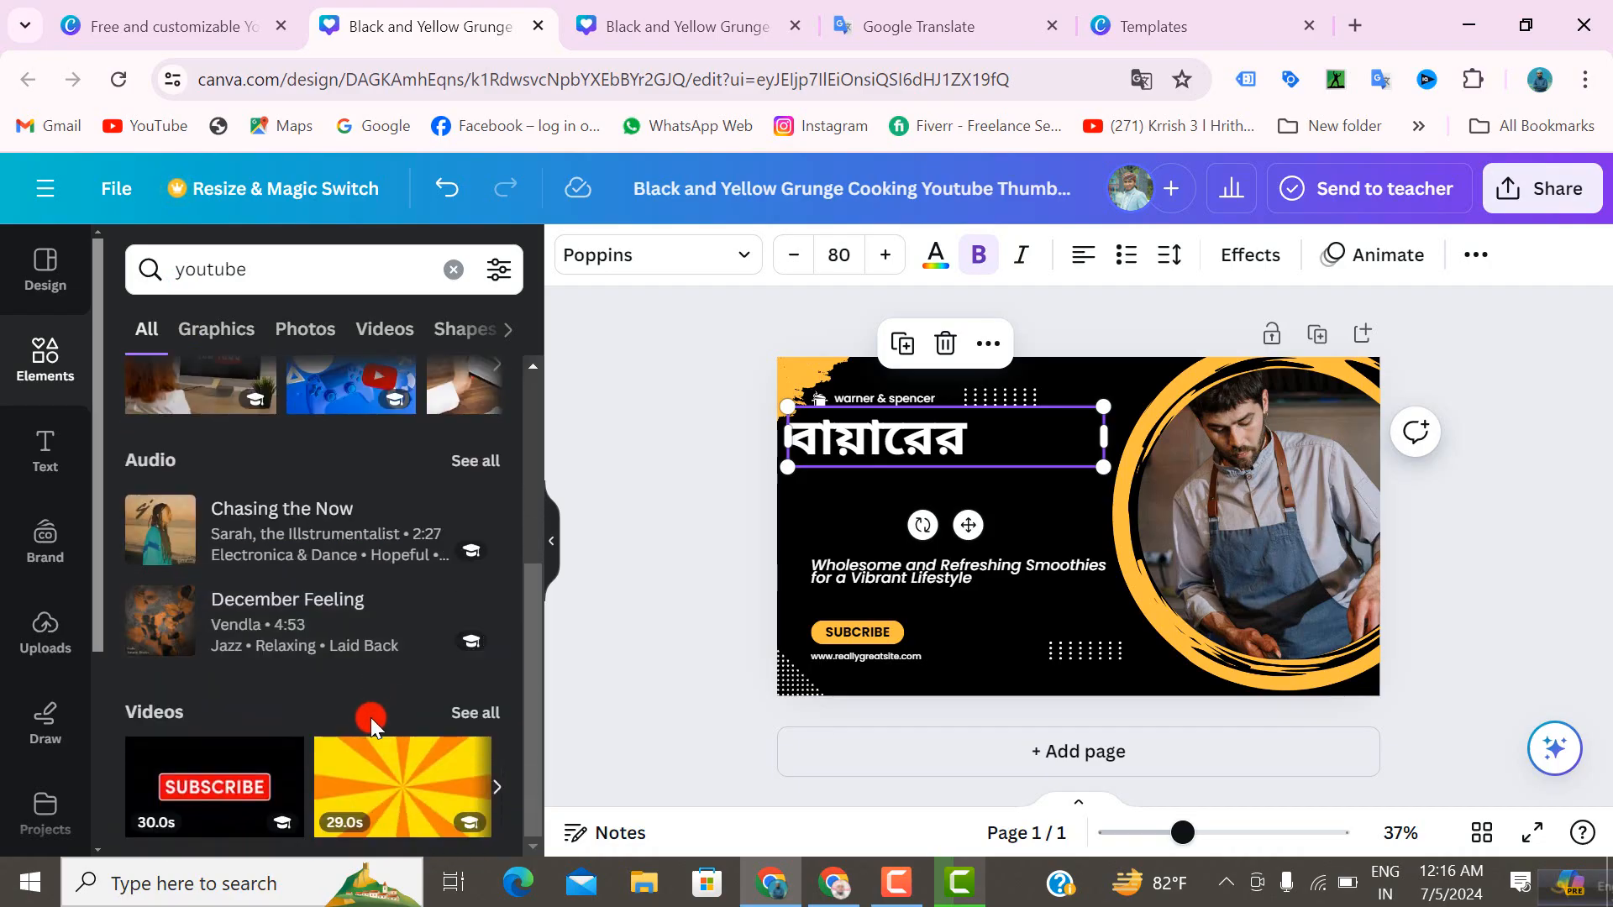
{"action": "scroll", "coordinate": [353, 777], "scroll_direction": "up", "scroll_amount": 4}
{"action": "scroll", "coordinate": [334, 779], "scroll_direction": "down", "scroll_amount": 3}
{"action": "scroll", "coordinate": [378, 630], "scroll_direction": "up", "scroll_amount": 4}
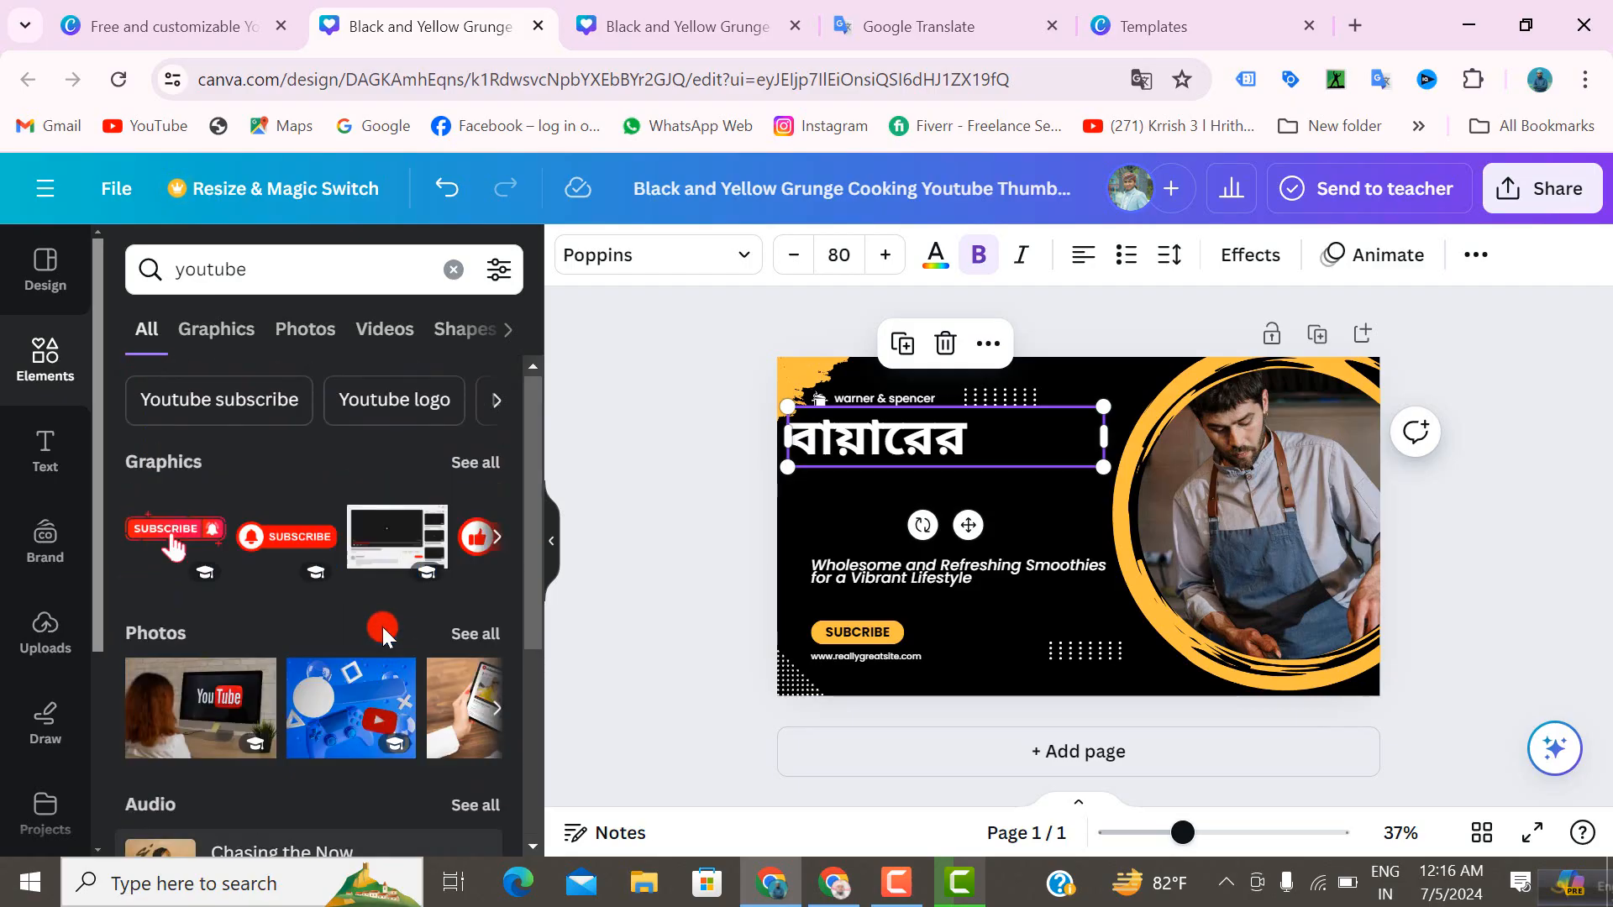
{"action": "left_click", "coordinate": [480, 461]}
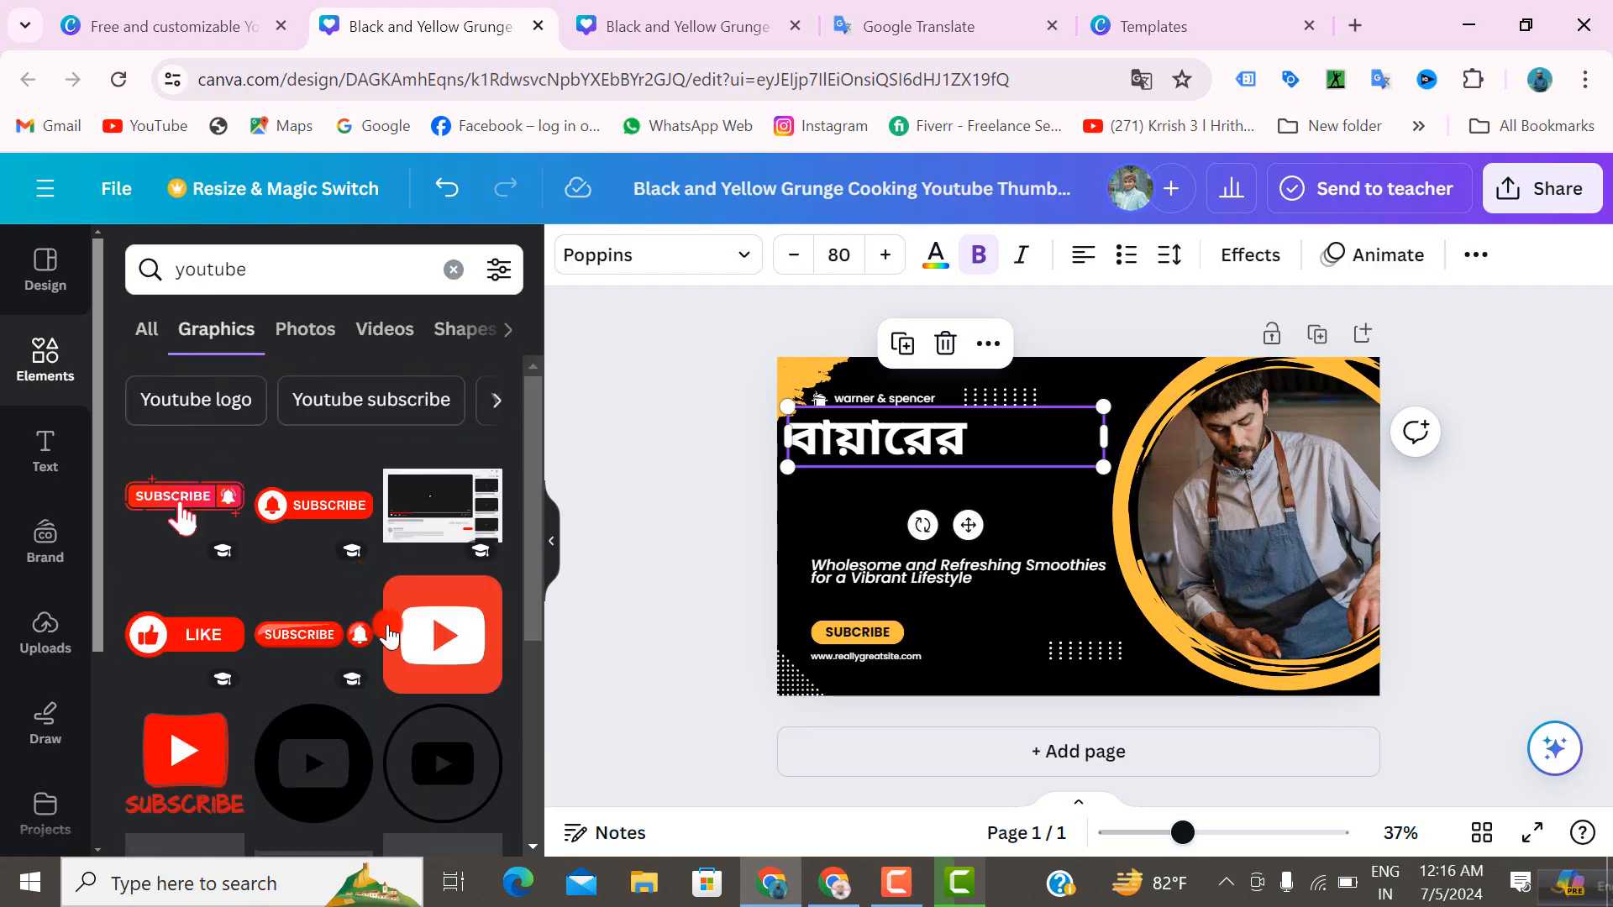
{"action": "scroll", "coordinate": [395, 639], "scroll_direction": "down", "scroll_amount": 6}
{"action": "scroll", "coordinate": [272, 685], "scroll_direction": "down", "scroll_amount": 3}
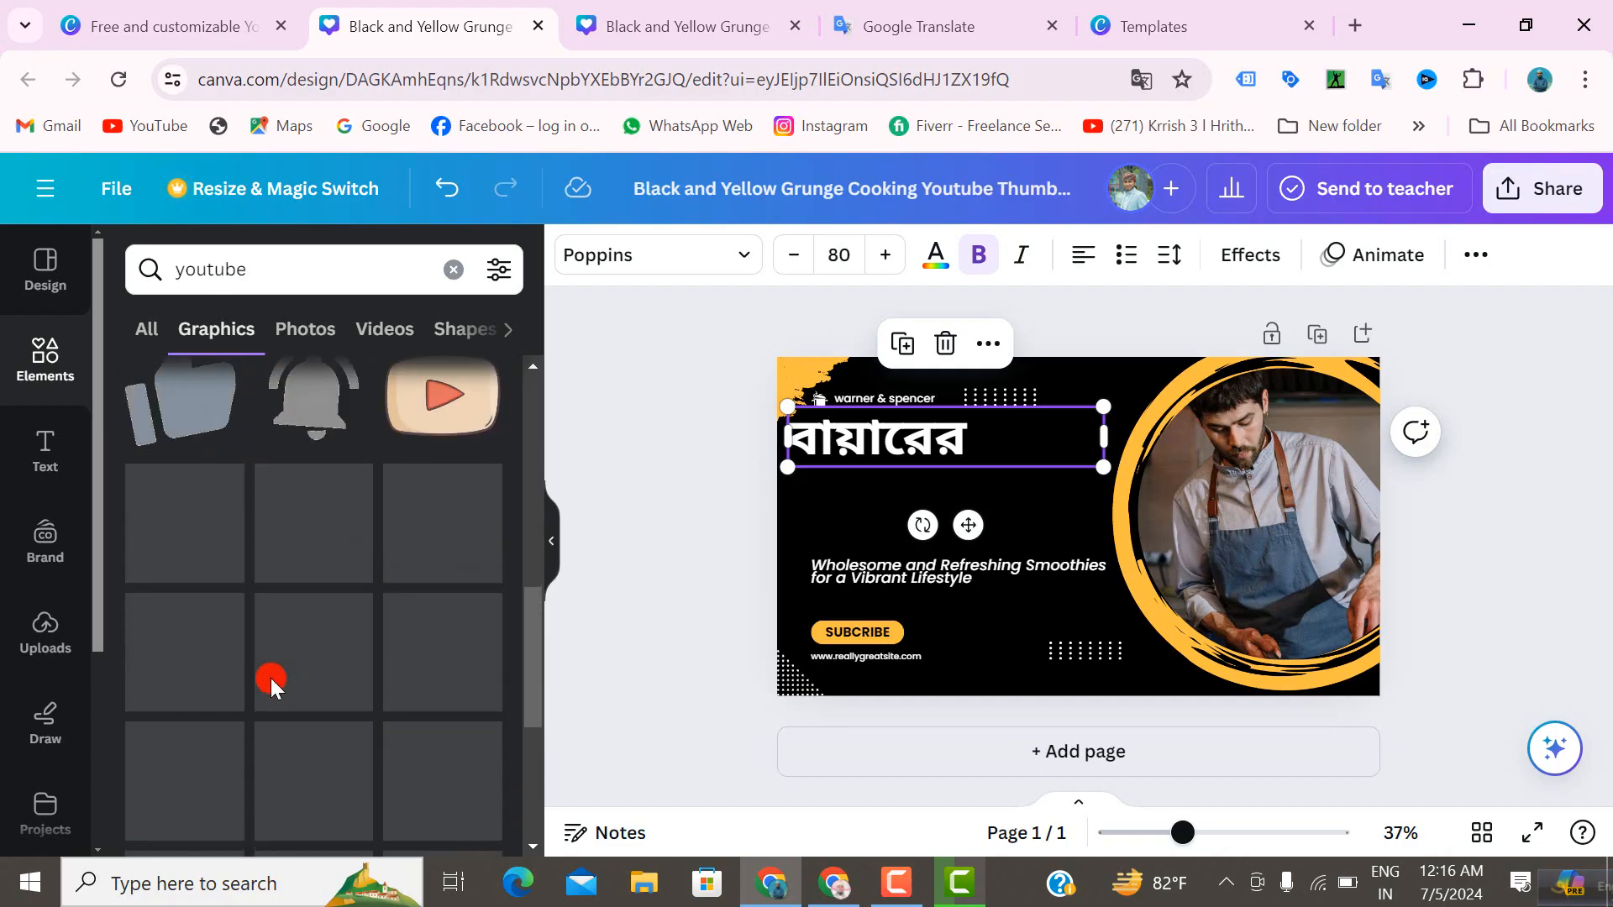
{"action": "scroll", "coordinate": [271, 685], "scroll_direction": "down", "scroll_amount": 2}
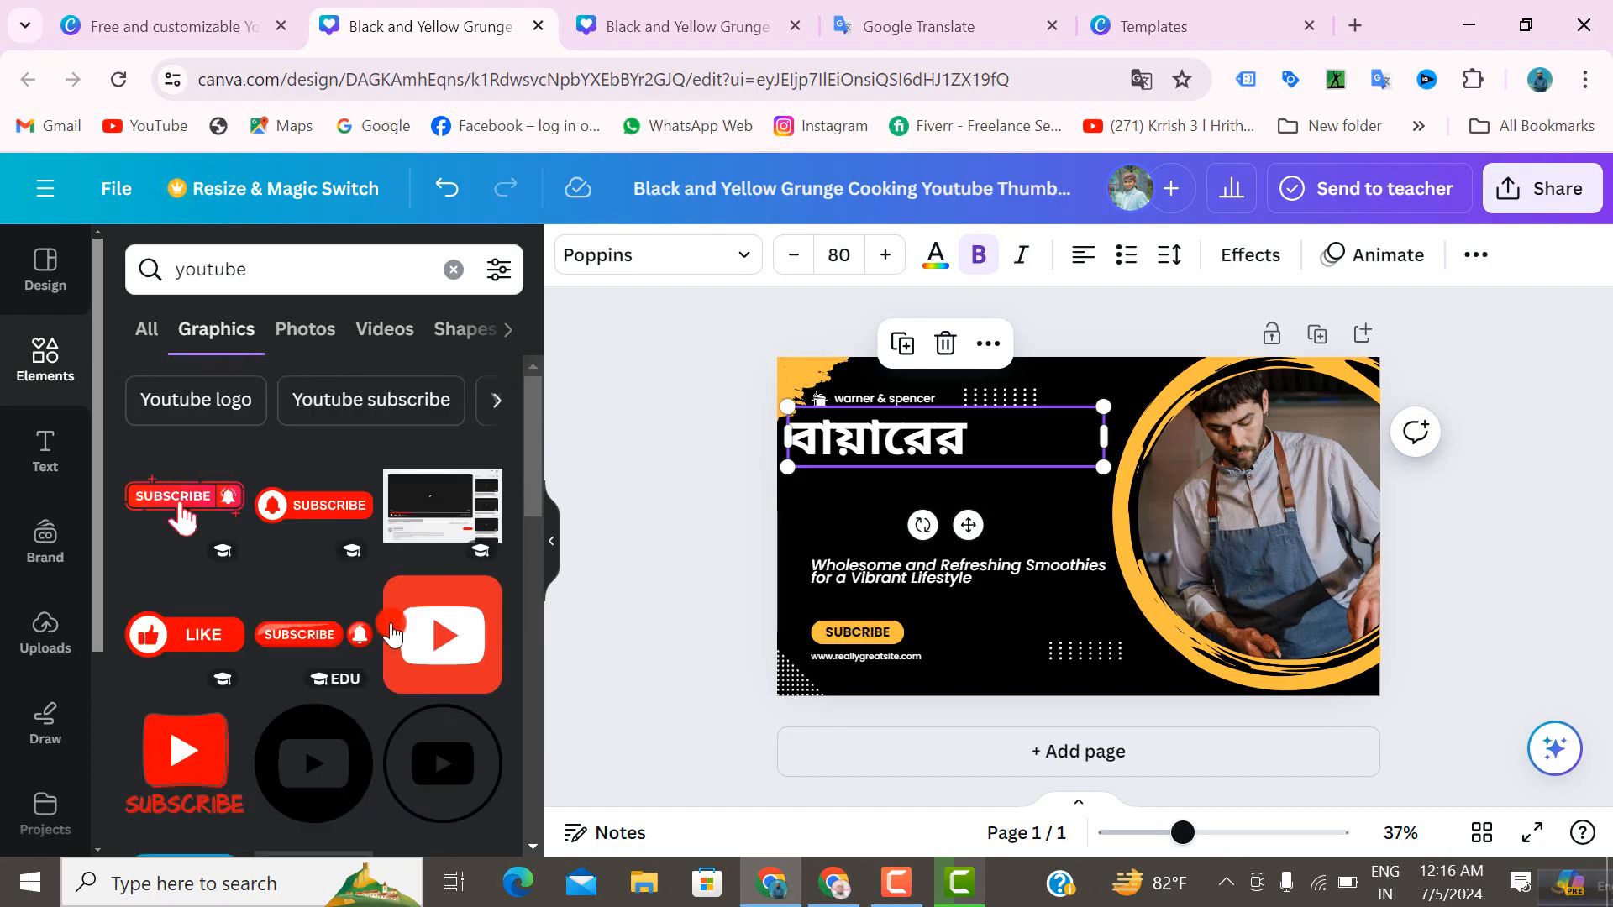
{"action": "mouse_move", "coordinate": [451, 660]}
{"action": "left_mouse_down"}
{"action": "mouse_move", "coordinate": [740, 582]}
{"action": "mouse_move", "coordinate": [521, 658]}
{"action": "mouse_move", "coordinate": [454, 649]}
{"action": "left_mouse_up"}
{"action": "left_click", "coordinate": [454, 649]}
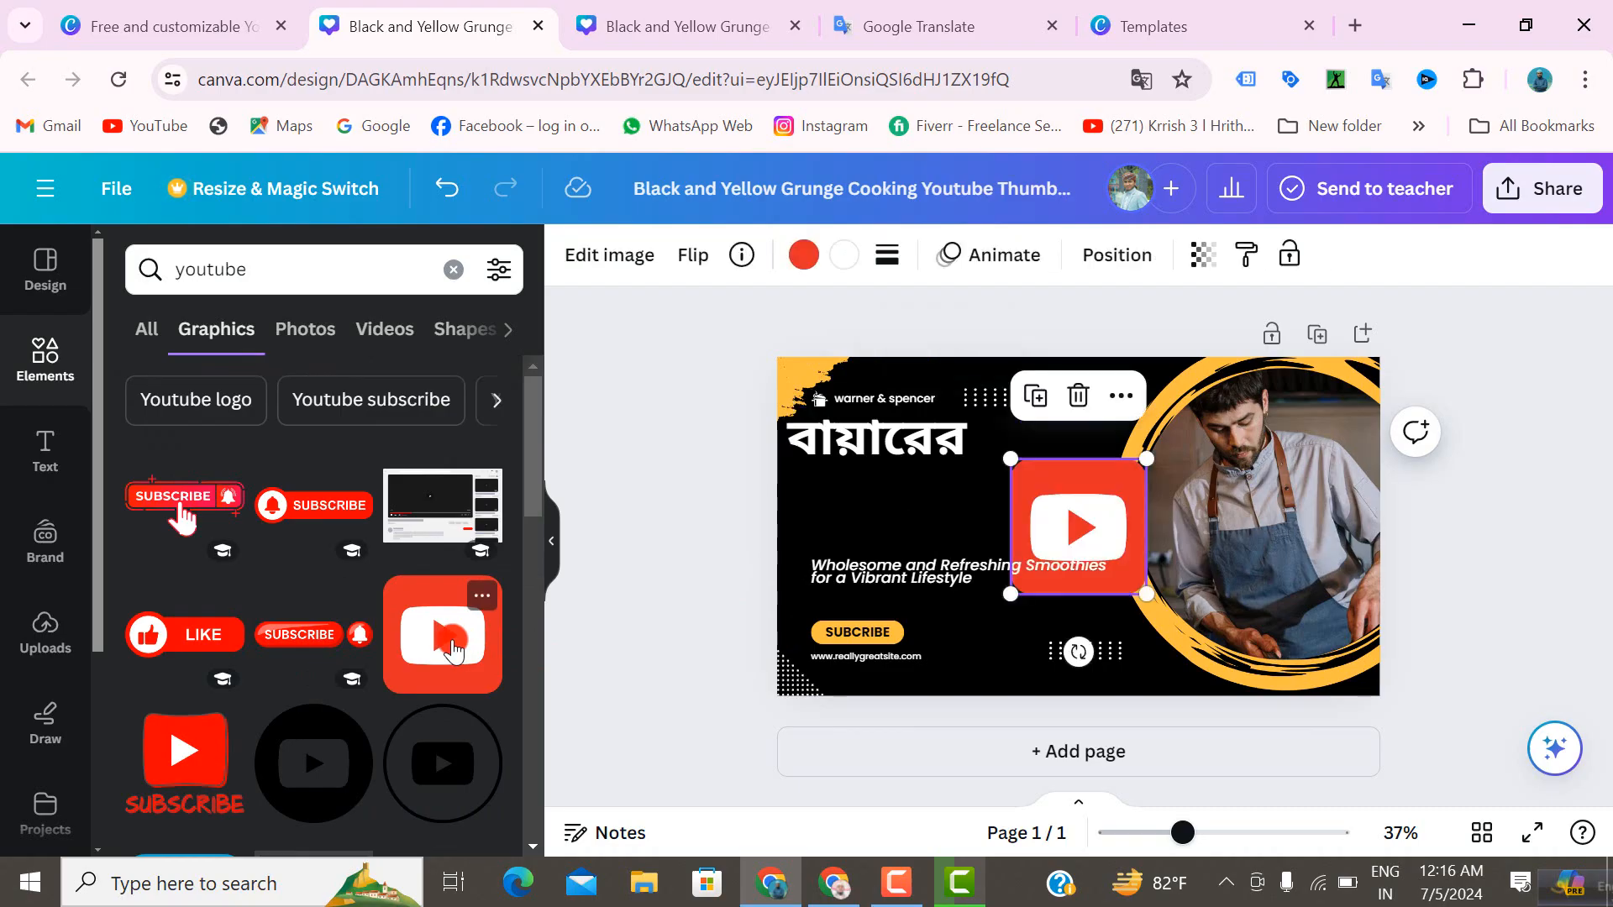
- Shrink the YouTube icon to about the heading's text height and move it up beside বায়ারের
{"action": "left_click", "coordinate": [1087, 409]}
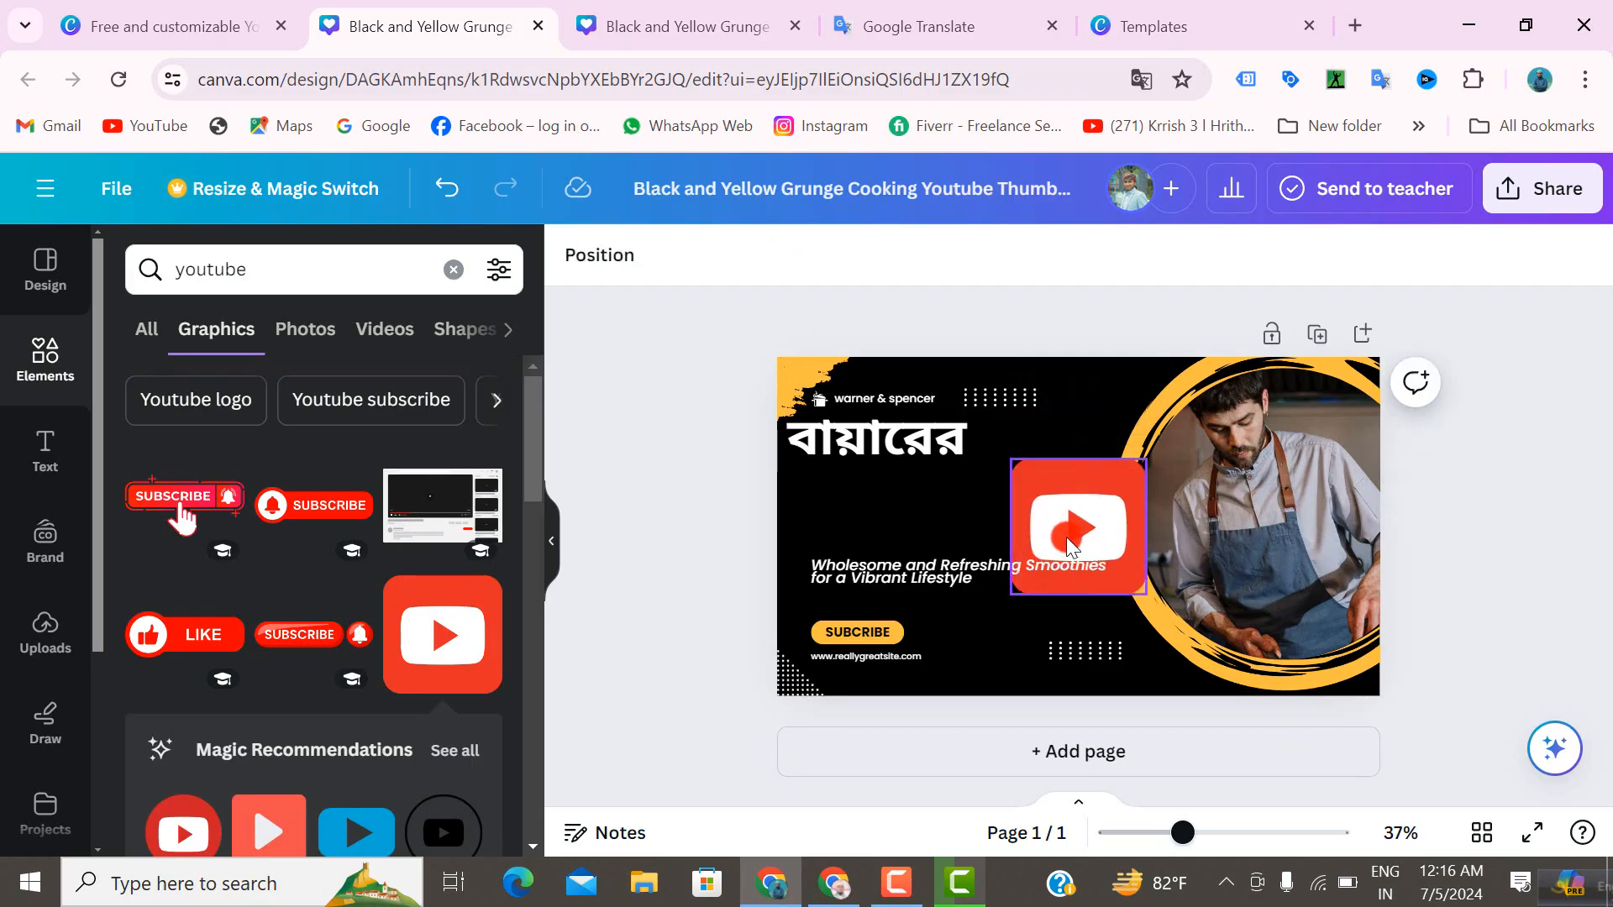
{"action": "left_click", "coordinate": [1065, 551]}
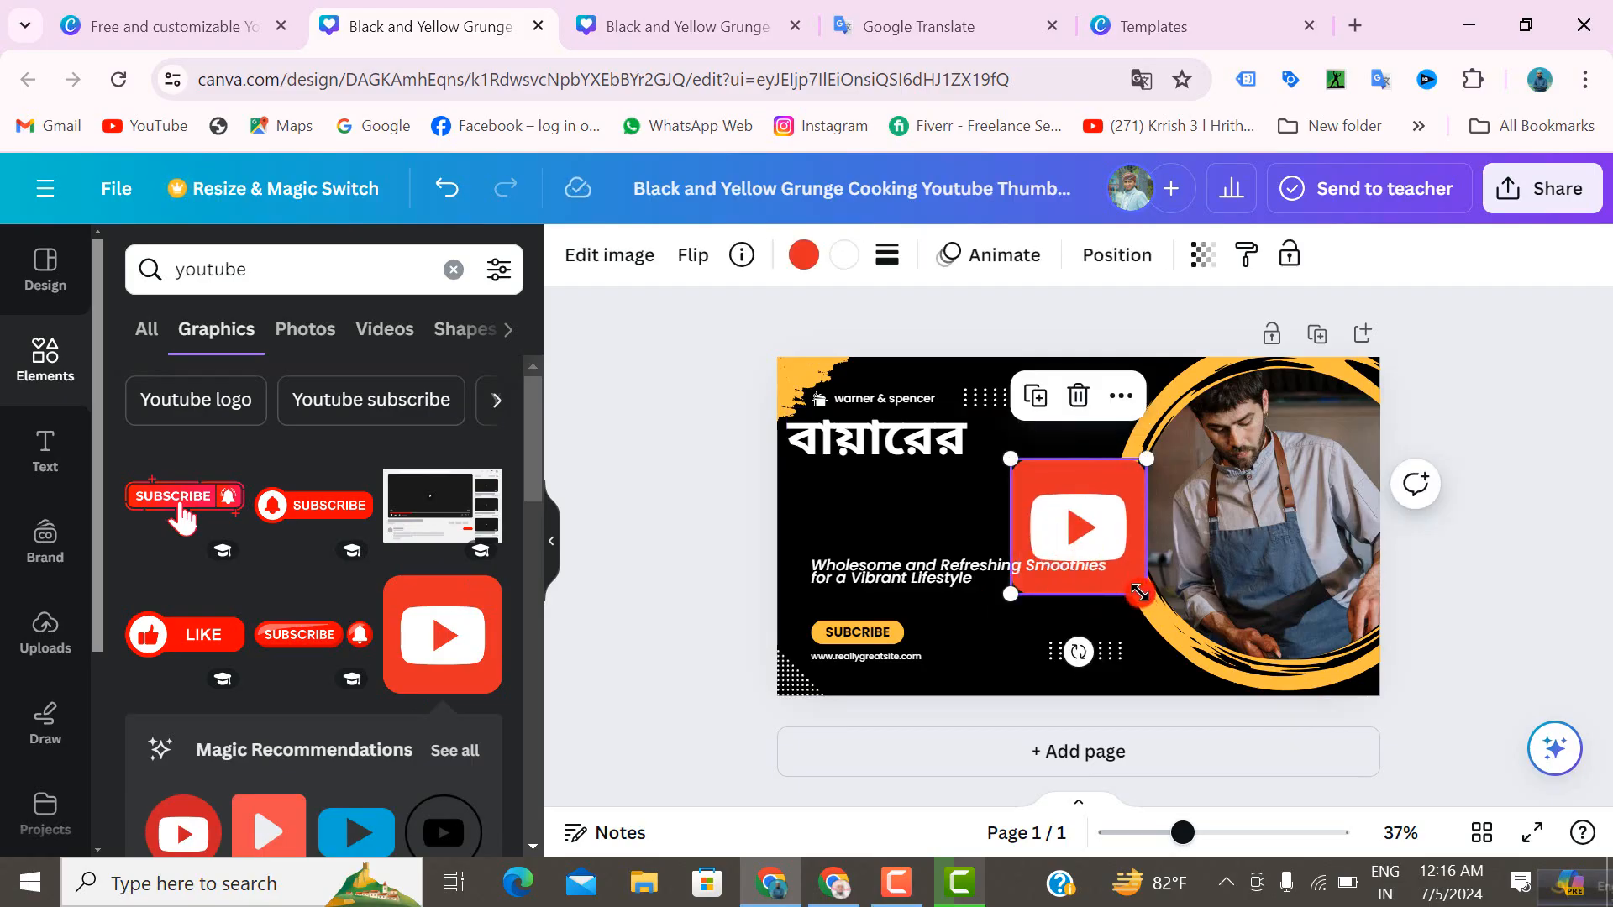
{"action": "left_click_drag", "start_coordinate": [1146, 593], "coordinate": [1066, 498]}
{"action": "left_click_drag", "start_coordinate": [1072, 579], "coordinate": [1061, 532]}
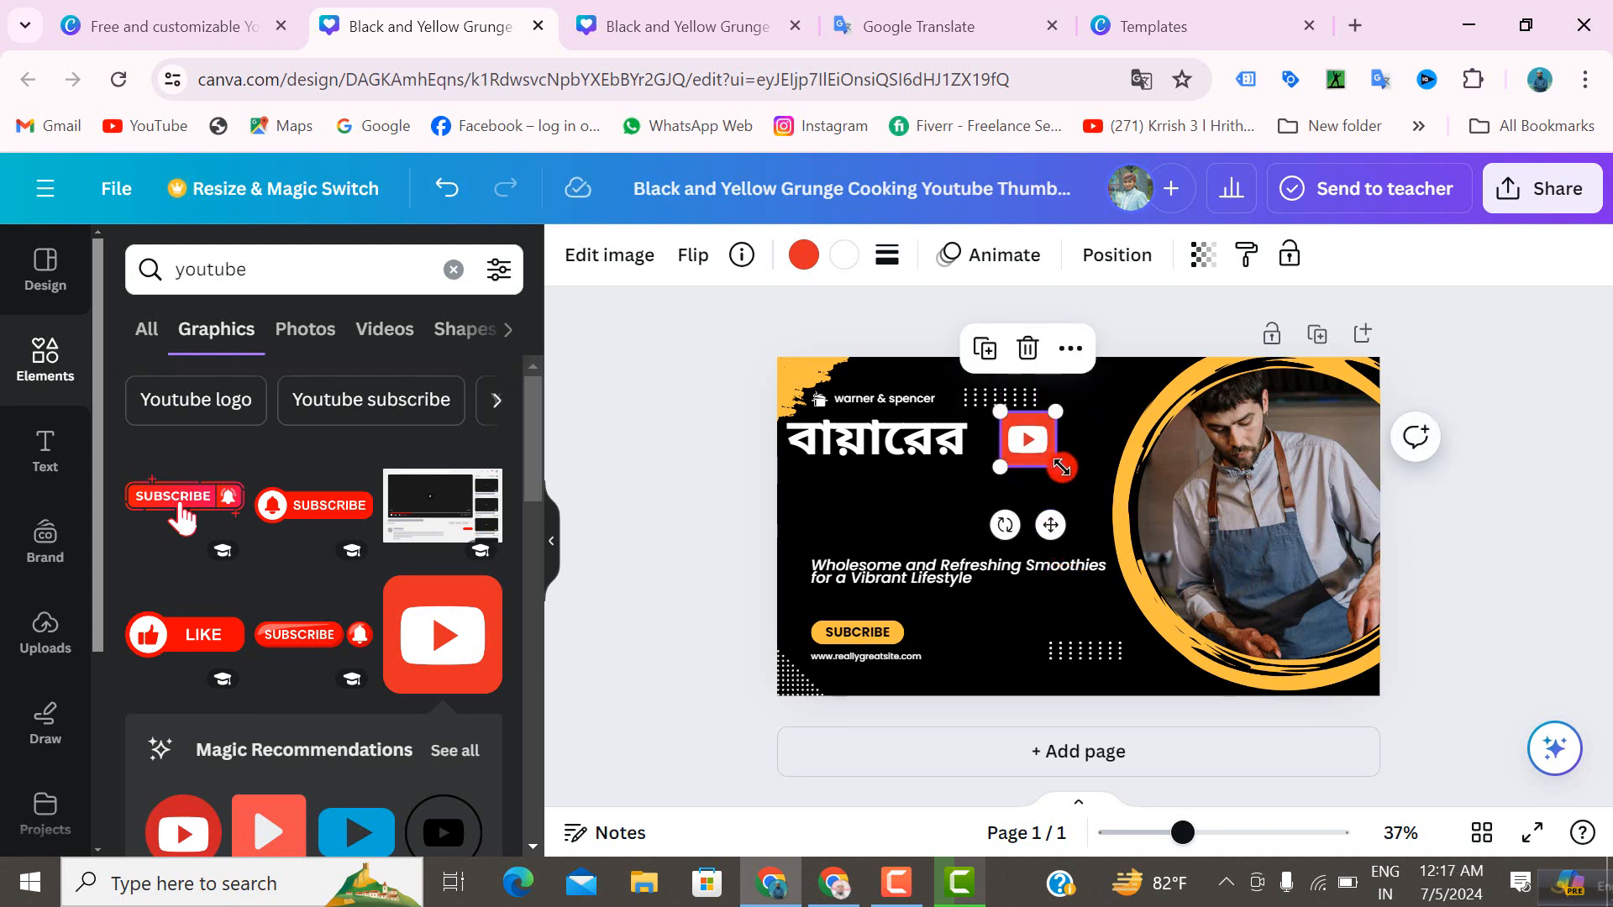
{"action": "left_click_drag", "start_coordinate": [1062, 467], "coordinate": [1064, 476]}
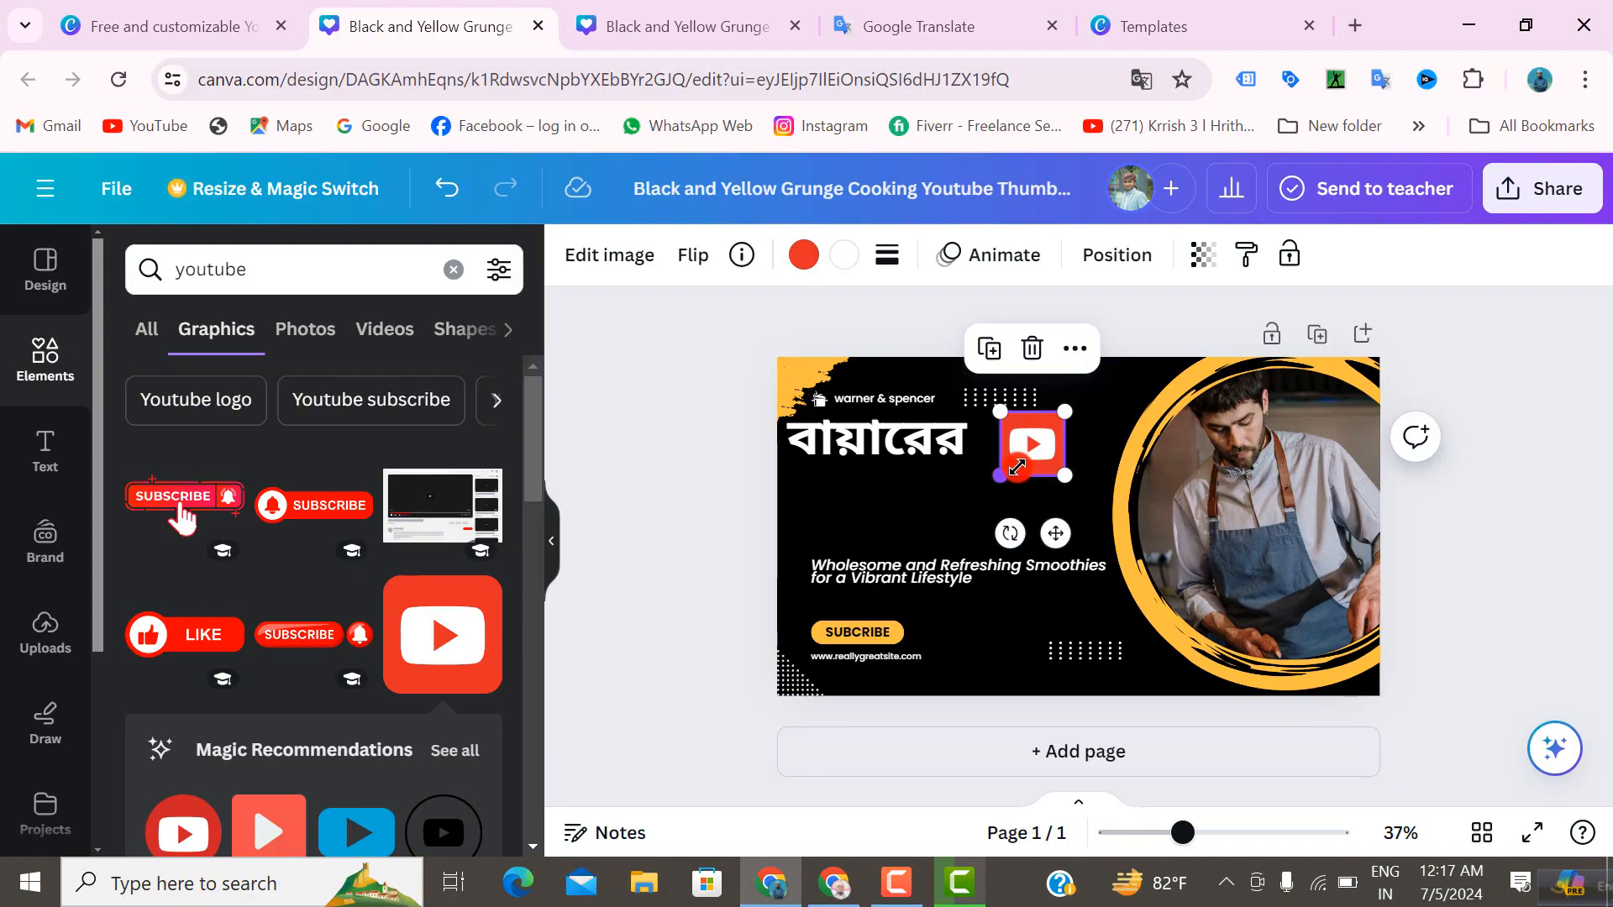
{"action": "left_click_drag", "start_coordinate": [1017, 467], "coordinate": [1038, 446]}
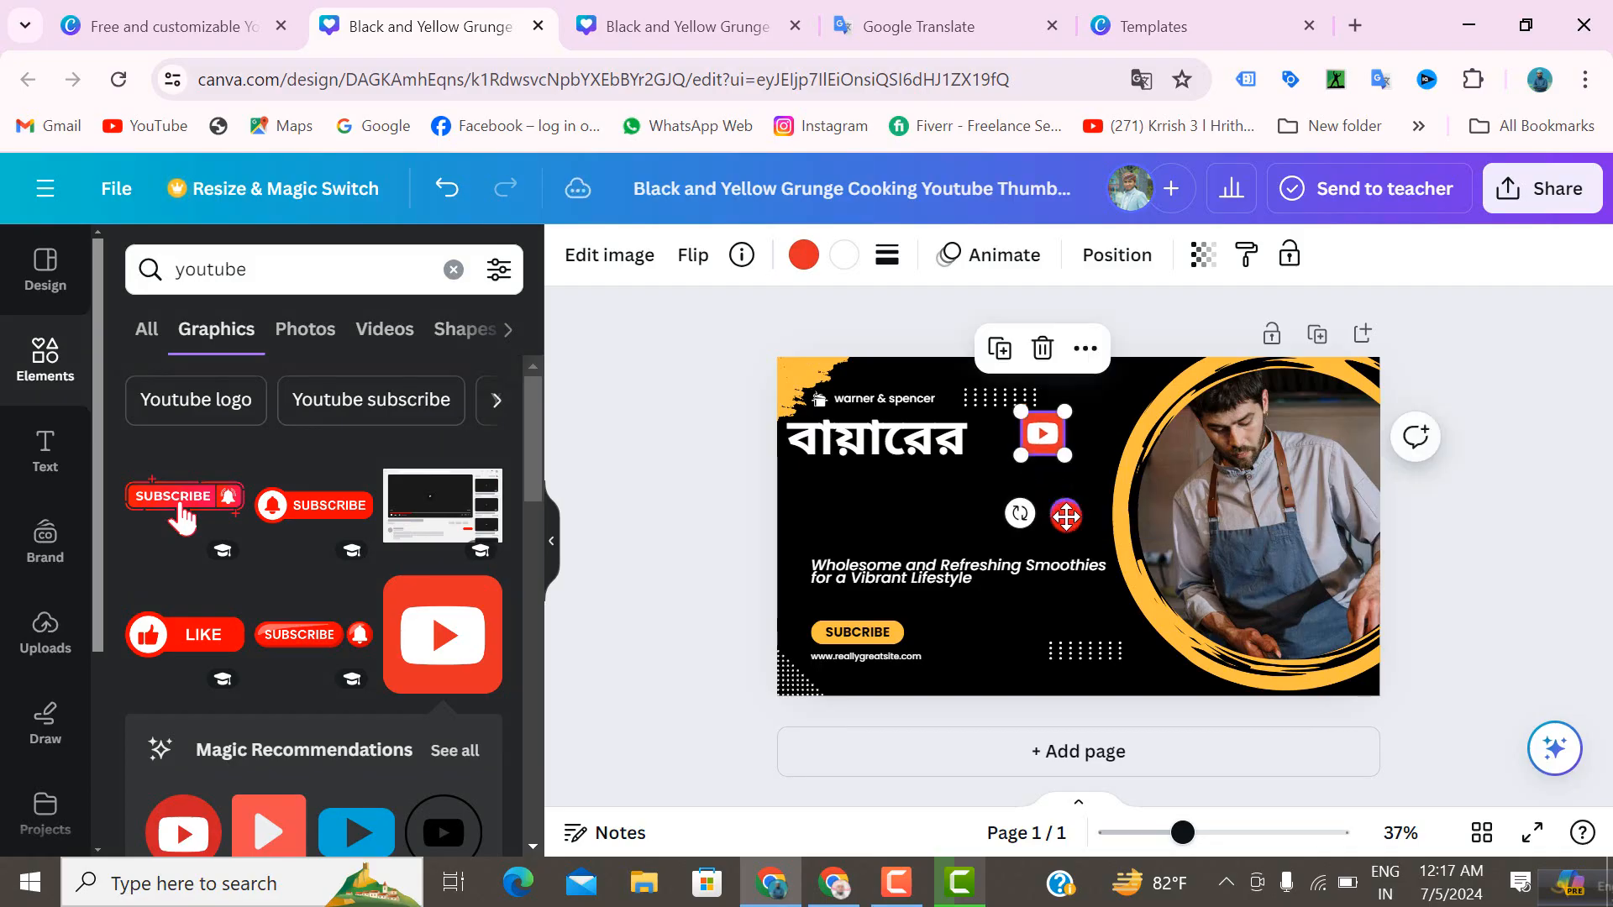
- Place the YouTube icon directly after the word বায়ারের and reduce it a little more to fit the text line
{"action": "left_click_drag", "start_coordinate": [1066, 516], "coordinate": [1027, 526]}
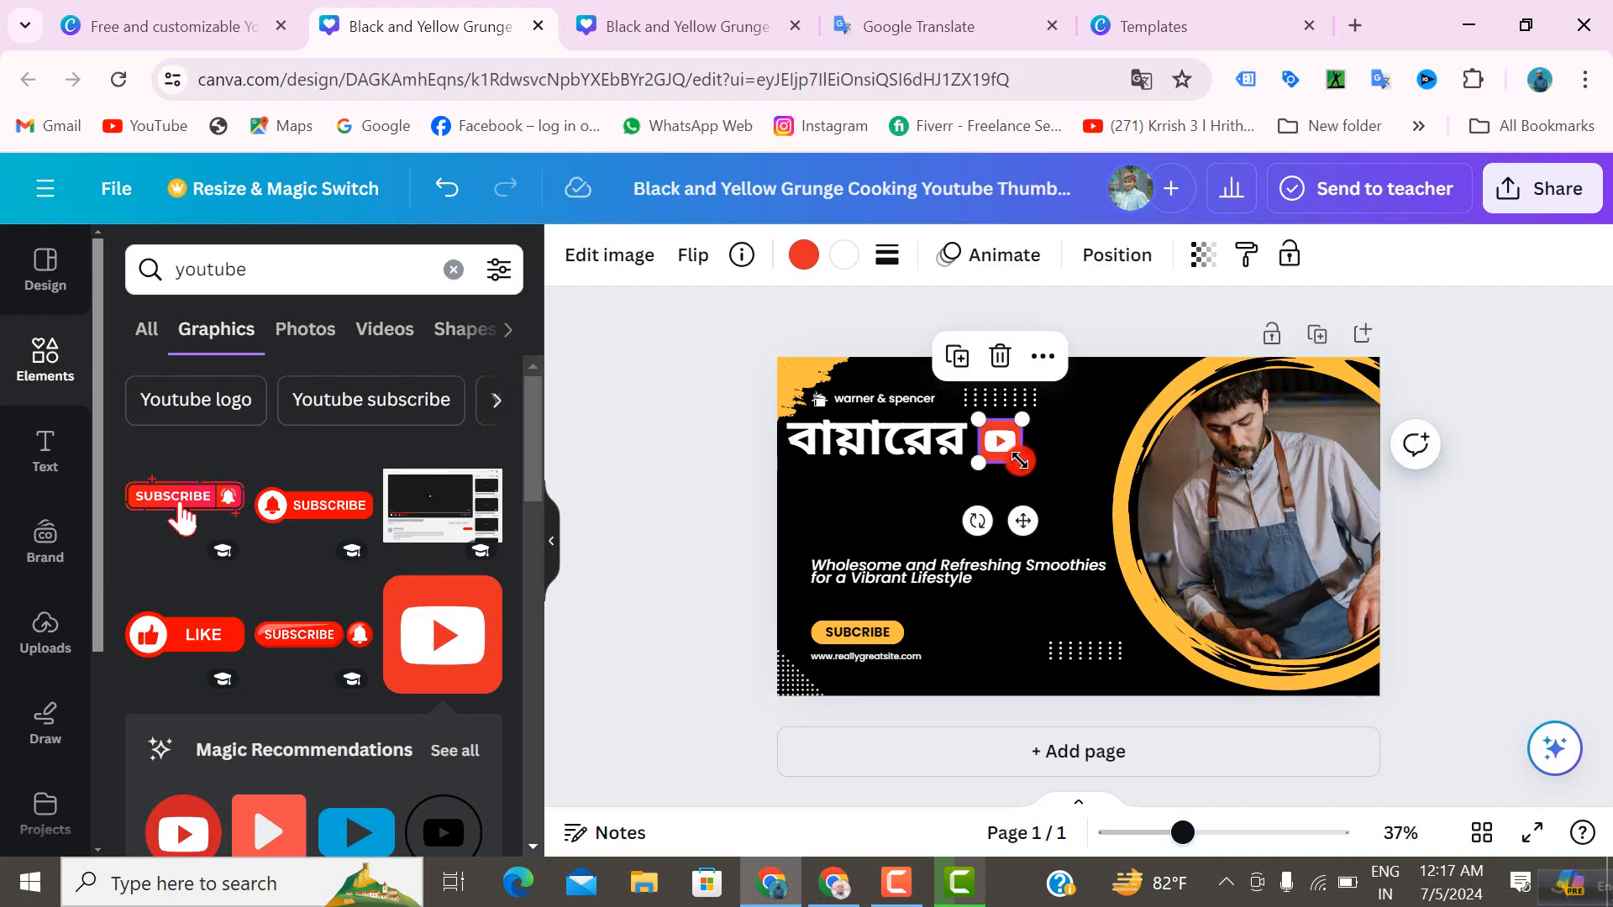
{"action": "left_click_drag", "start_coordinate": [1014, 457], "coordinate": [1005, 449]}
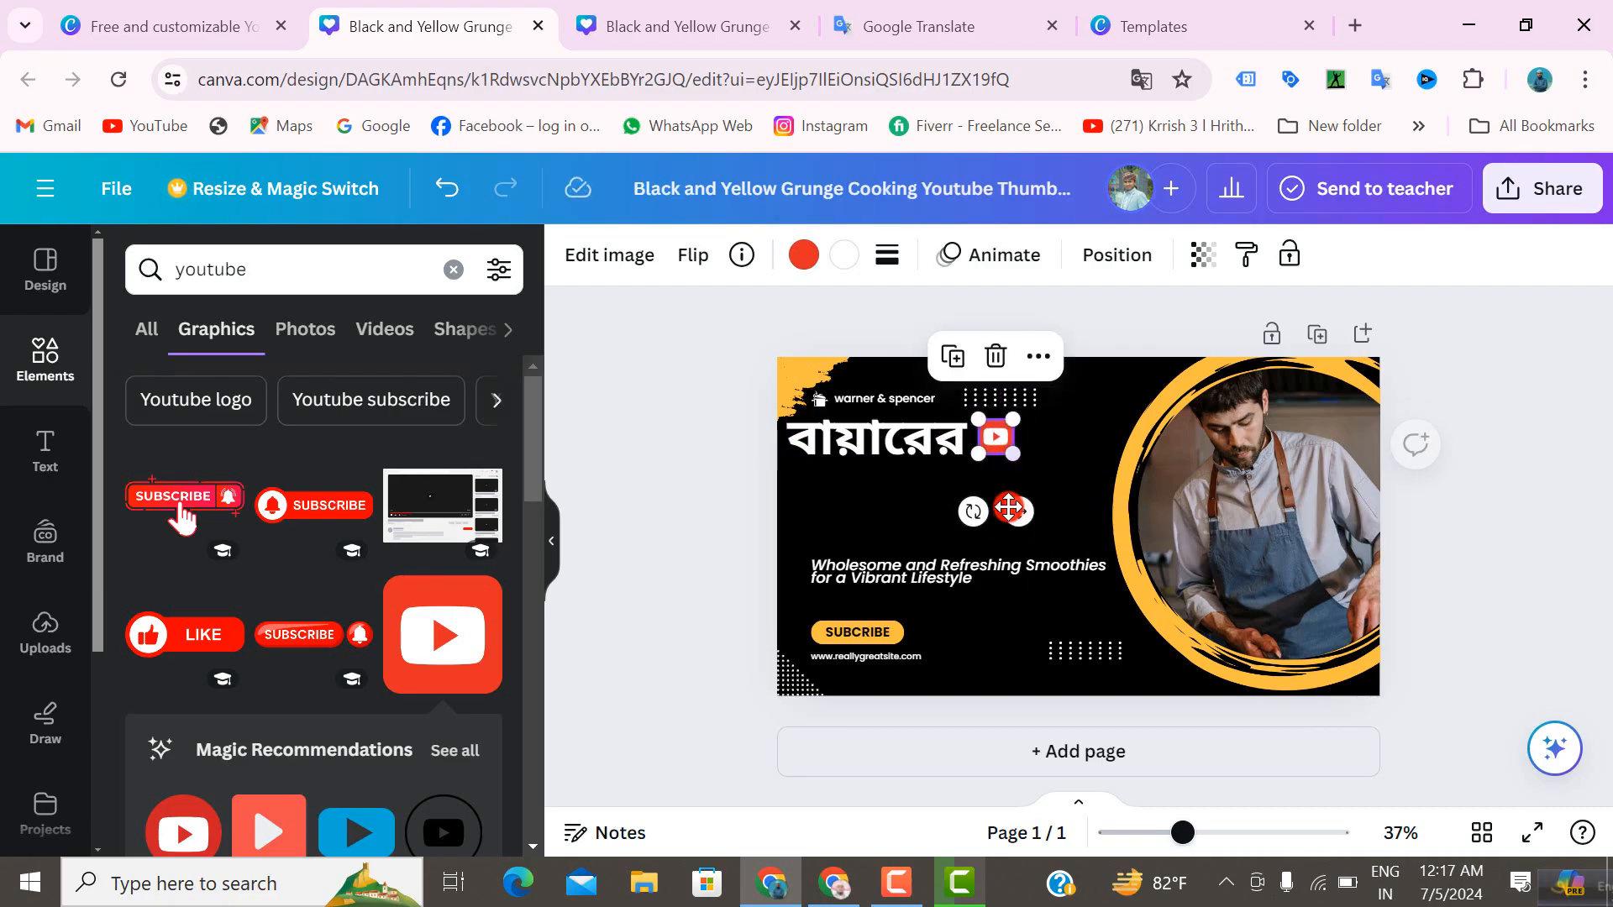
{"action": "left_click_drag", "start_coordinate": [1024, 516], "coordinate": [1022, 520]}
{"action": "left_click", "coordinate": [943, 504]}
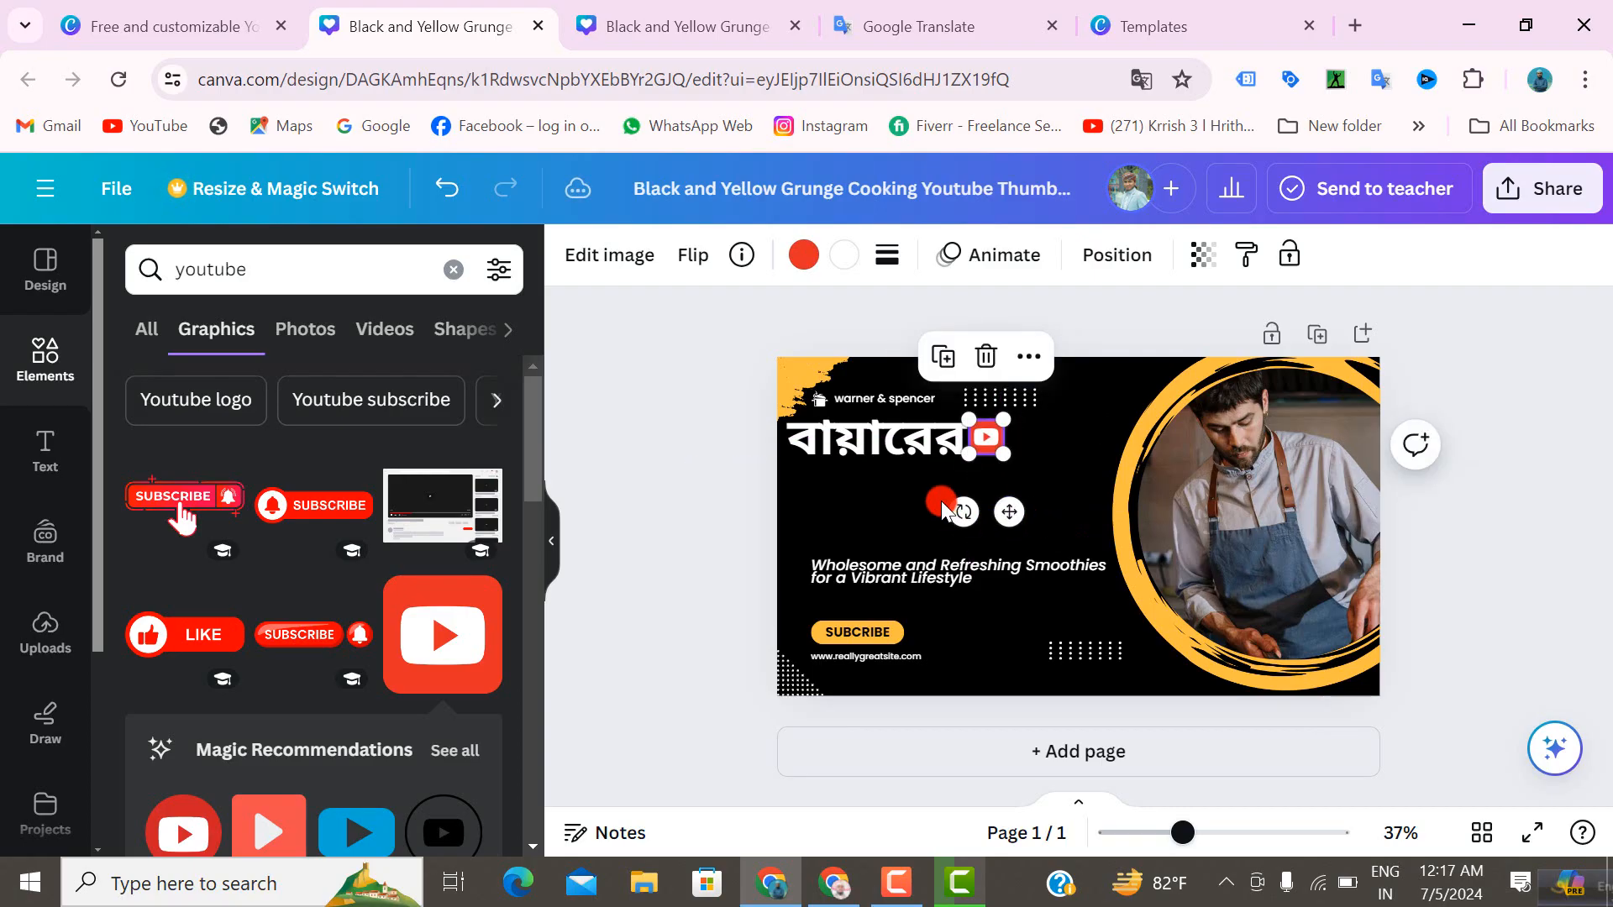
{"action": "left_click", "coordinate": [990, 447]}
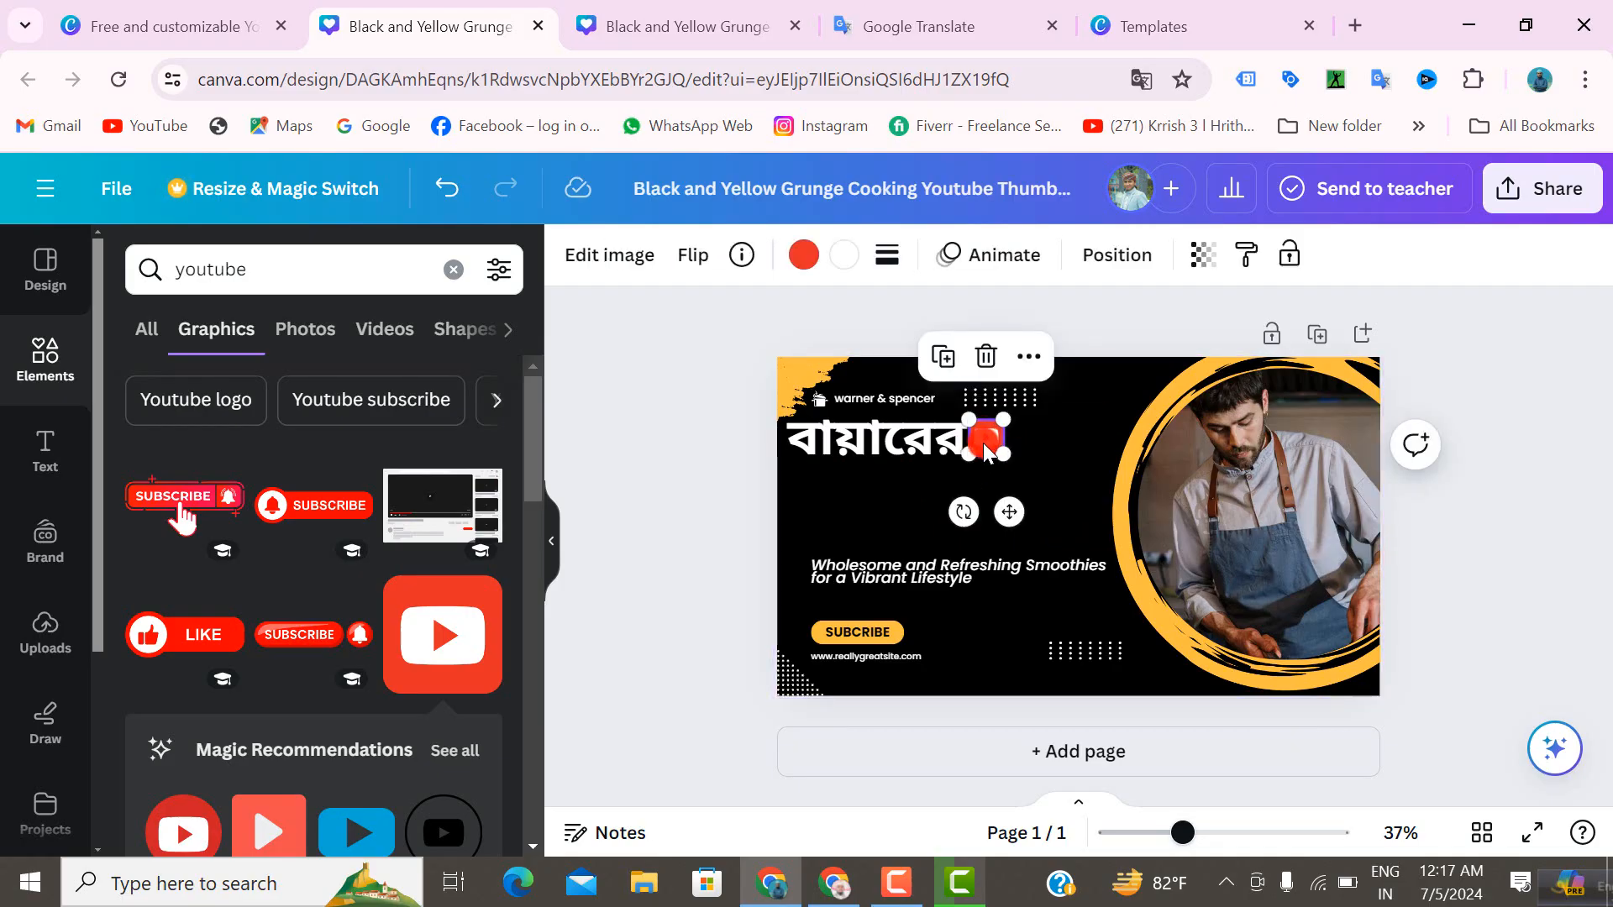
{"action": "left_click_drag", "start_coordinate": [985, 451], "coordinate": [979, 439]}
{"action": "left_click", "coordinate": [1028, 470]}
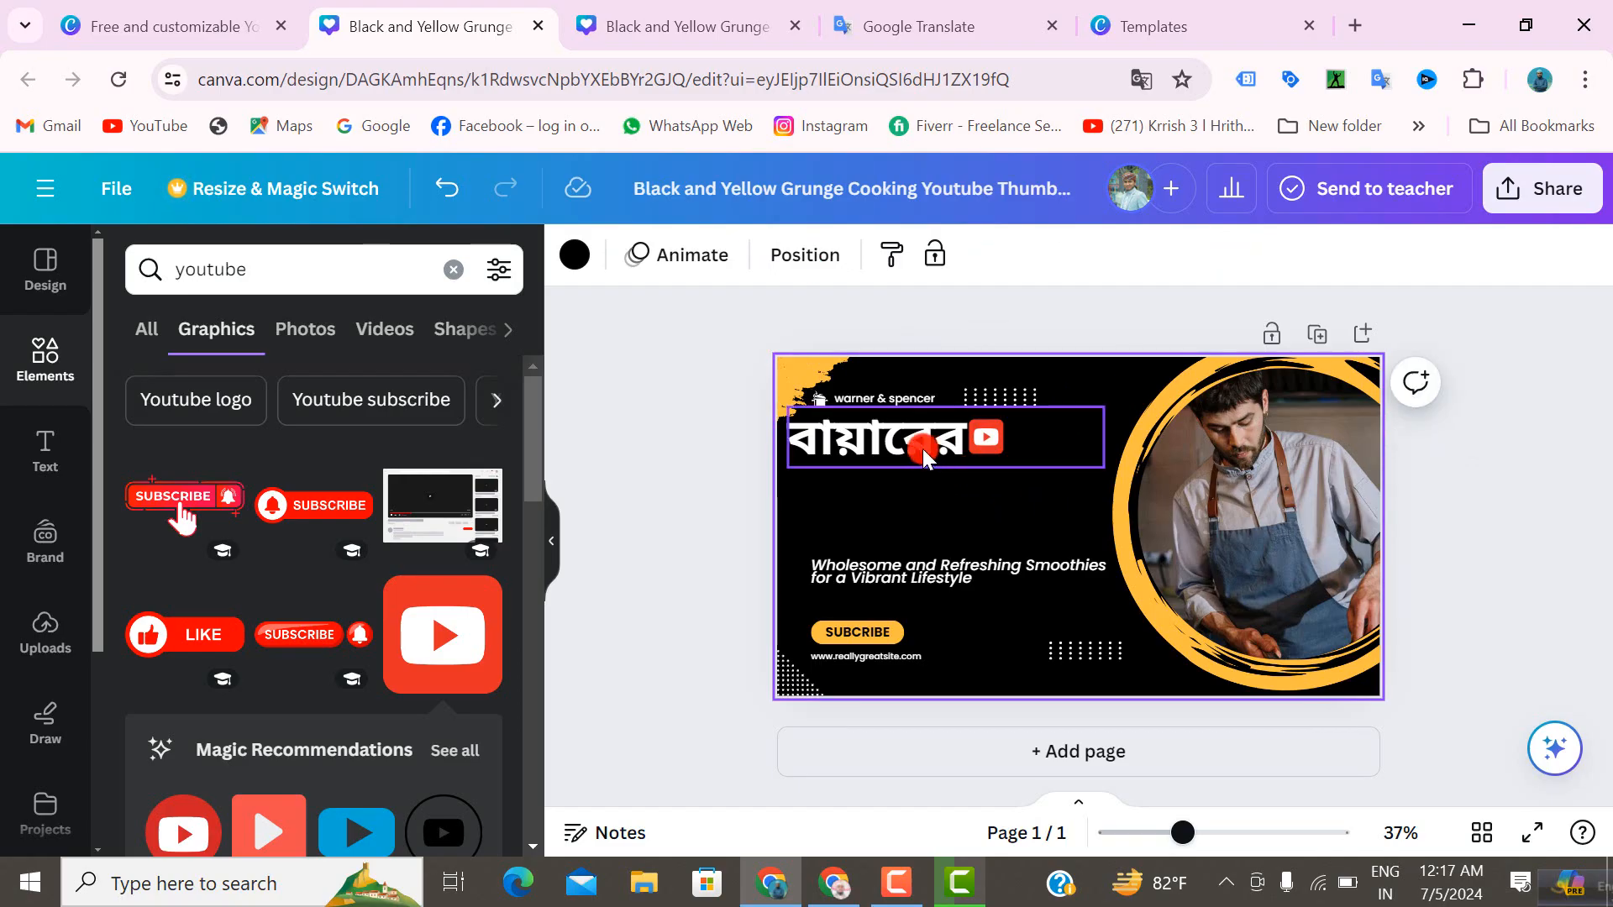
- Nudge the বায়ারের heading slightly left to leave a small gap before the YouTube icon
{"action": "left_click", "coordinate": [923, 449]}
{"action": "left_click_drag", "start_coordinate": [899, 442], "coordinate": [893, 440]}
{"action": "left_click", "coordinate": [1012, 492]}
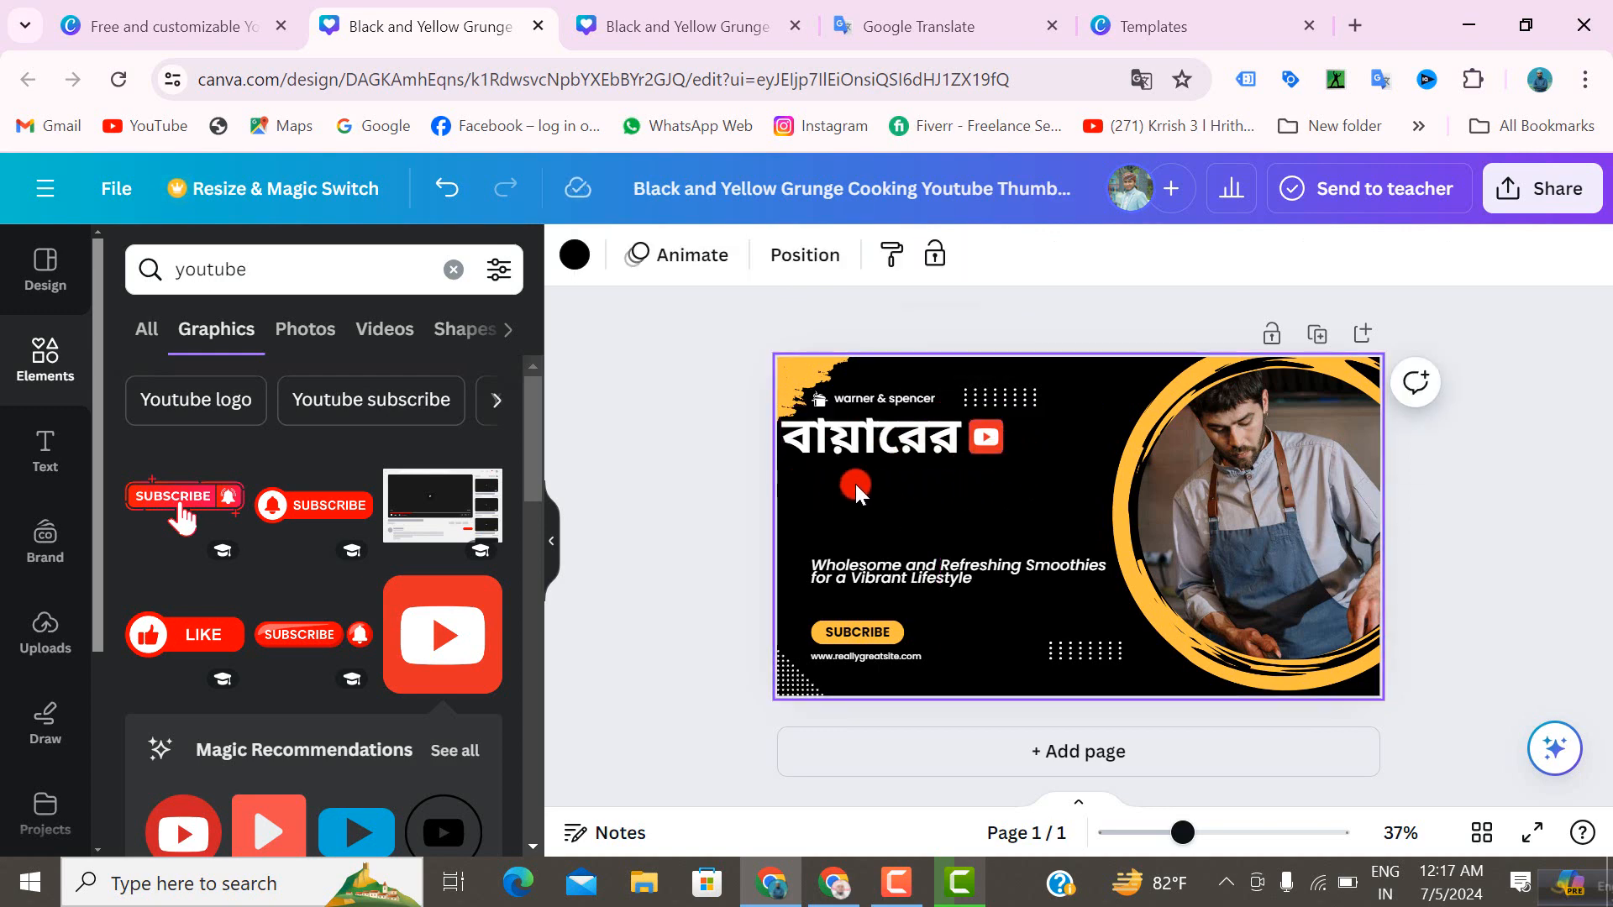
- Copy the words চ্যানেল থেকে from the Bengali sentence in Google Translate and return to the Canva thumbnail
{"action": "left_click", "coordinate": [966, 28]}
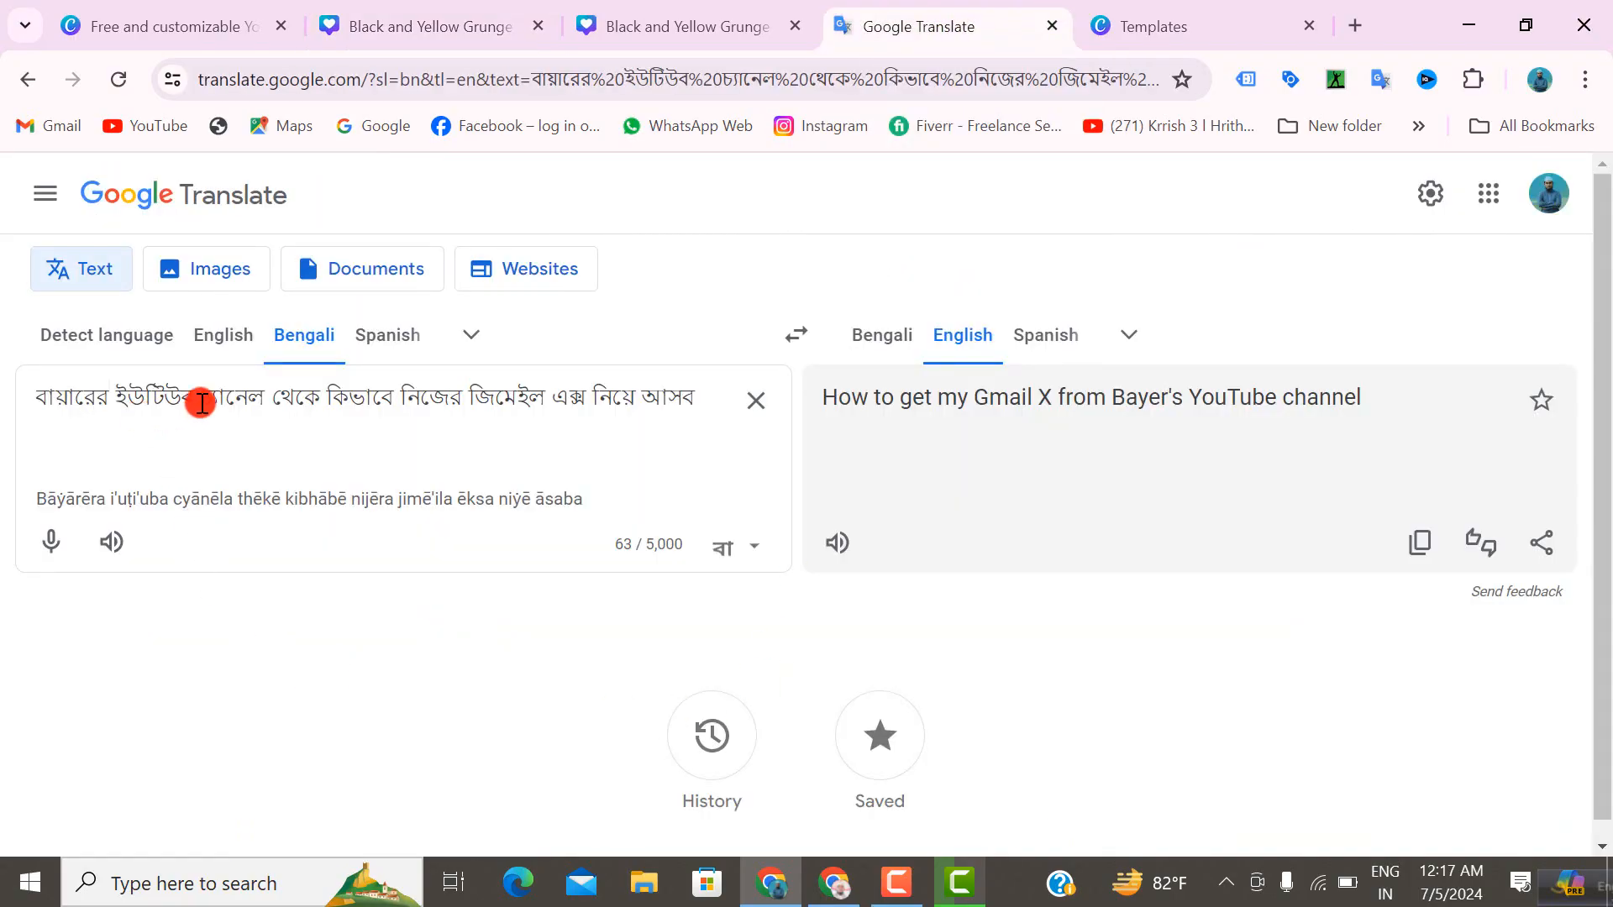
{"action": "left_click_drag", "start_coordinate": [204, 399], "coordinate": [316, 396]}
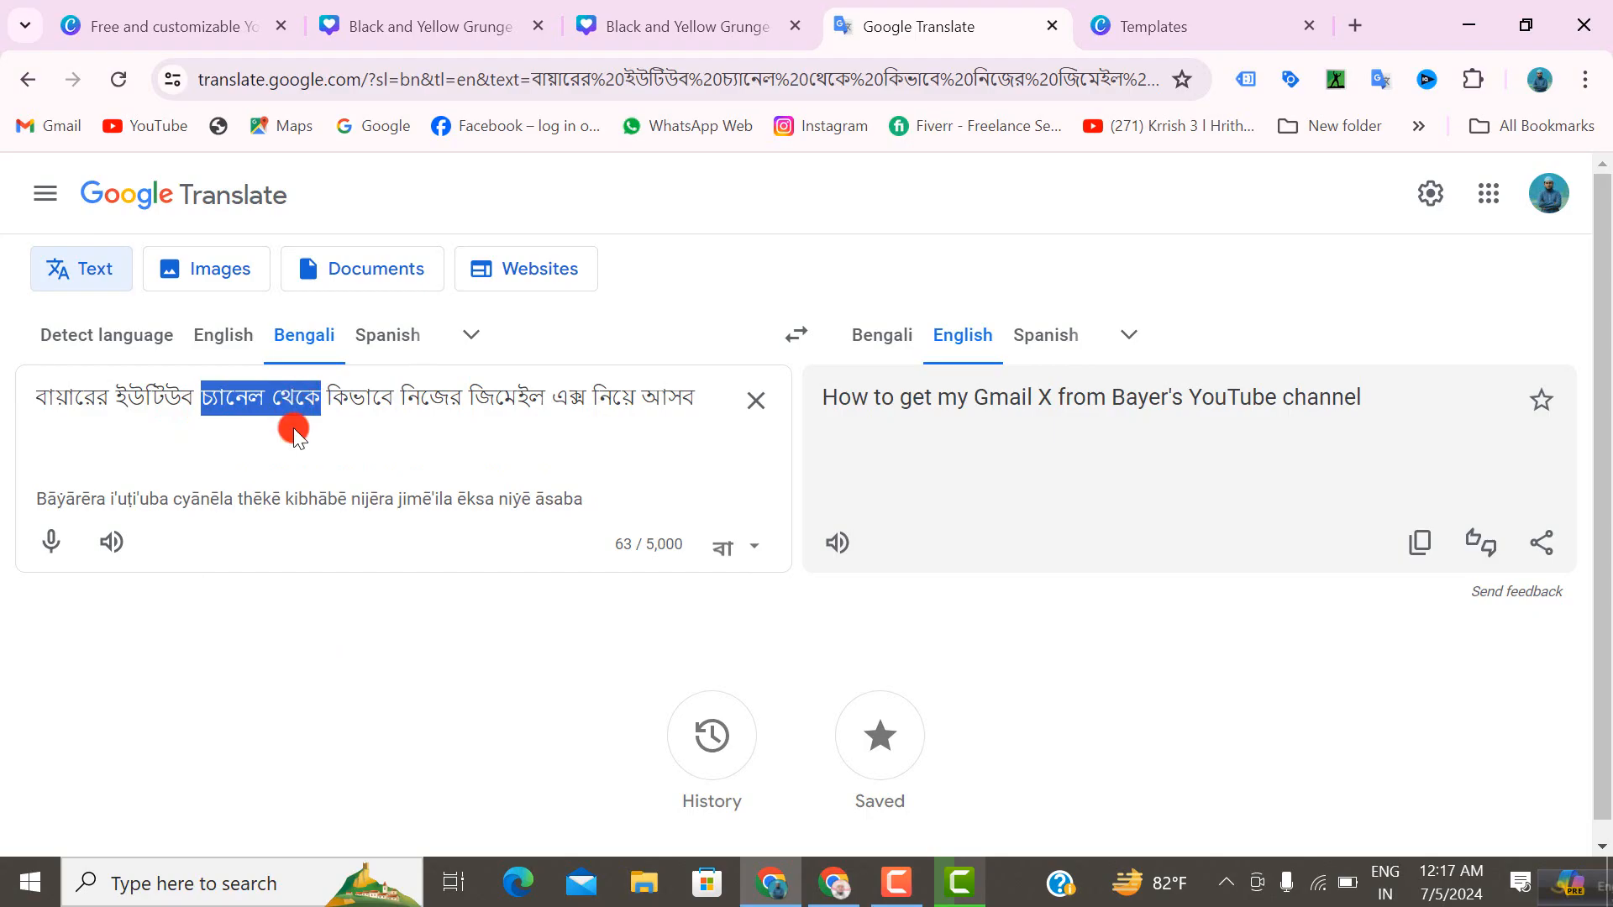
{"action": "right_click", "coordinate": [294, 427]}
{"action": "left_click", "coordinate": [477, 547]}
{"action": "left_click", "coordinate": [404, 18]}
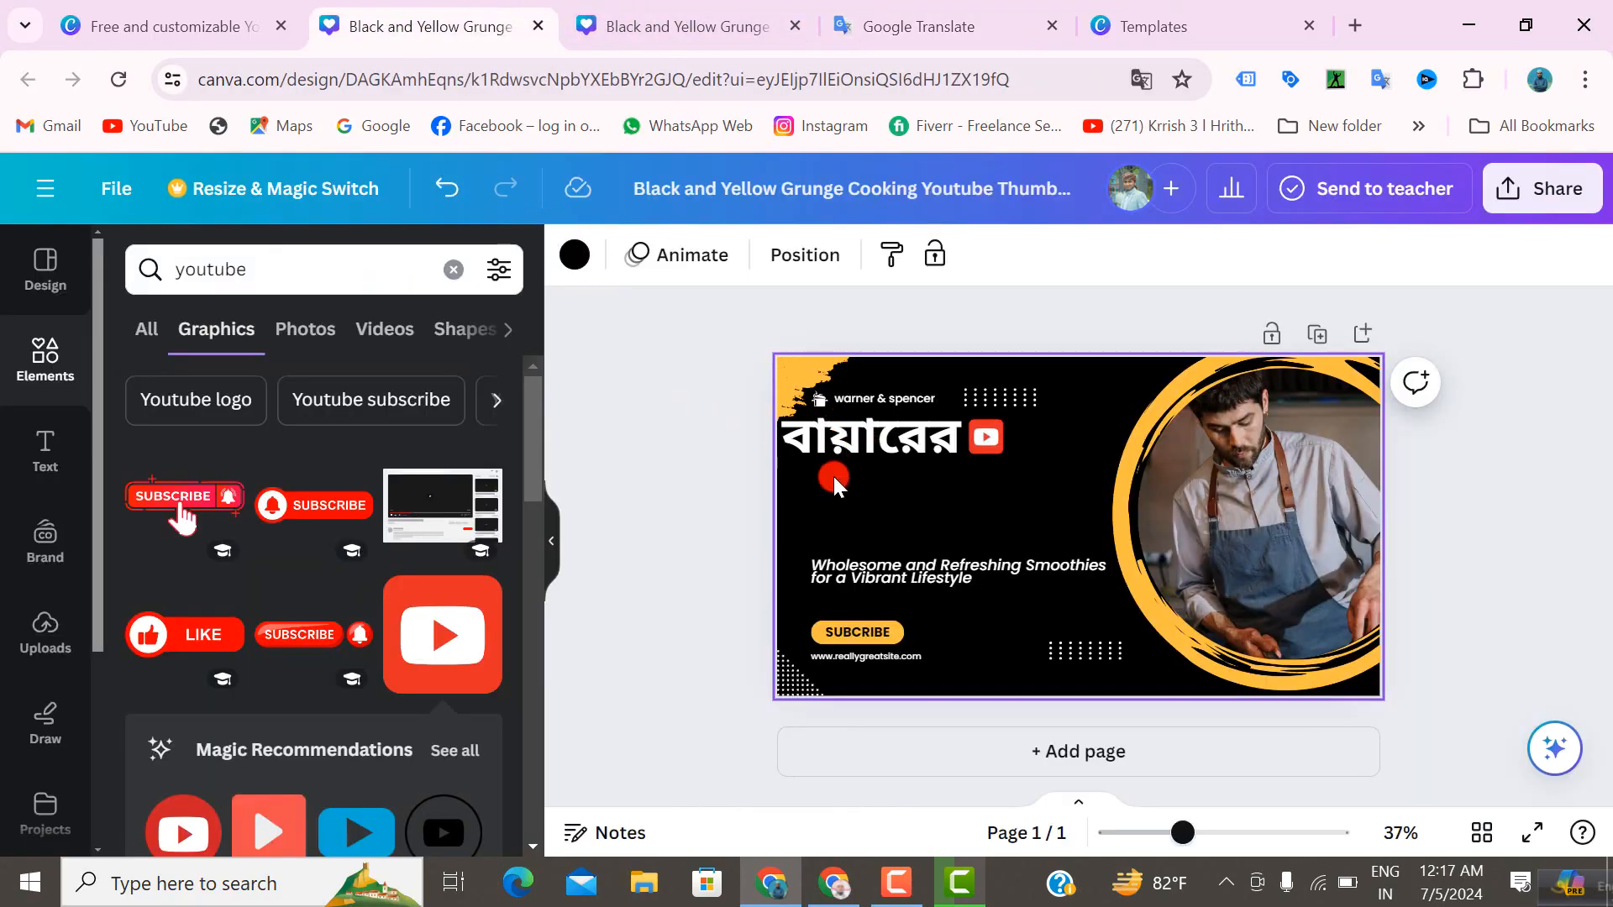
- Add a heading with the copied text চ্যানেল থেকে and place it directly below বায়ারের
{"action": "left_click", "coordinate": [45, 474]}
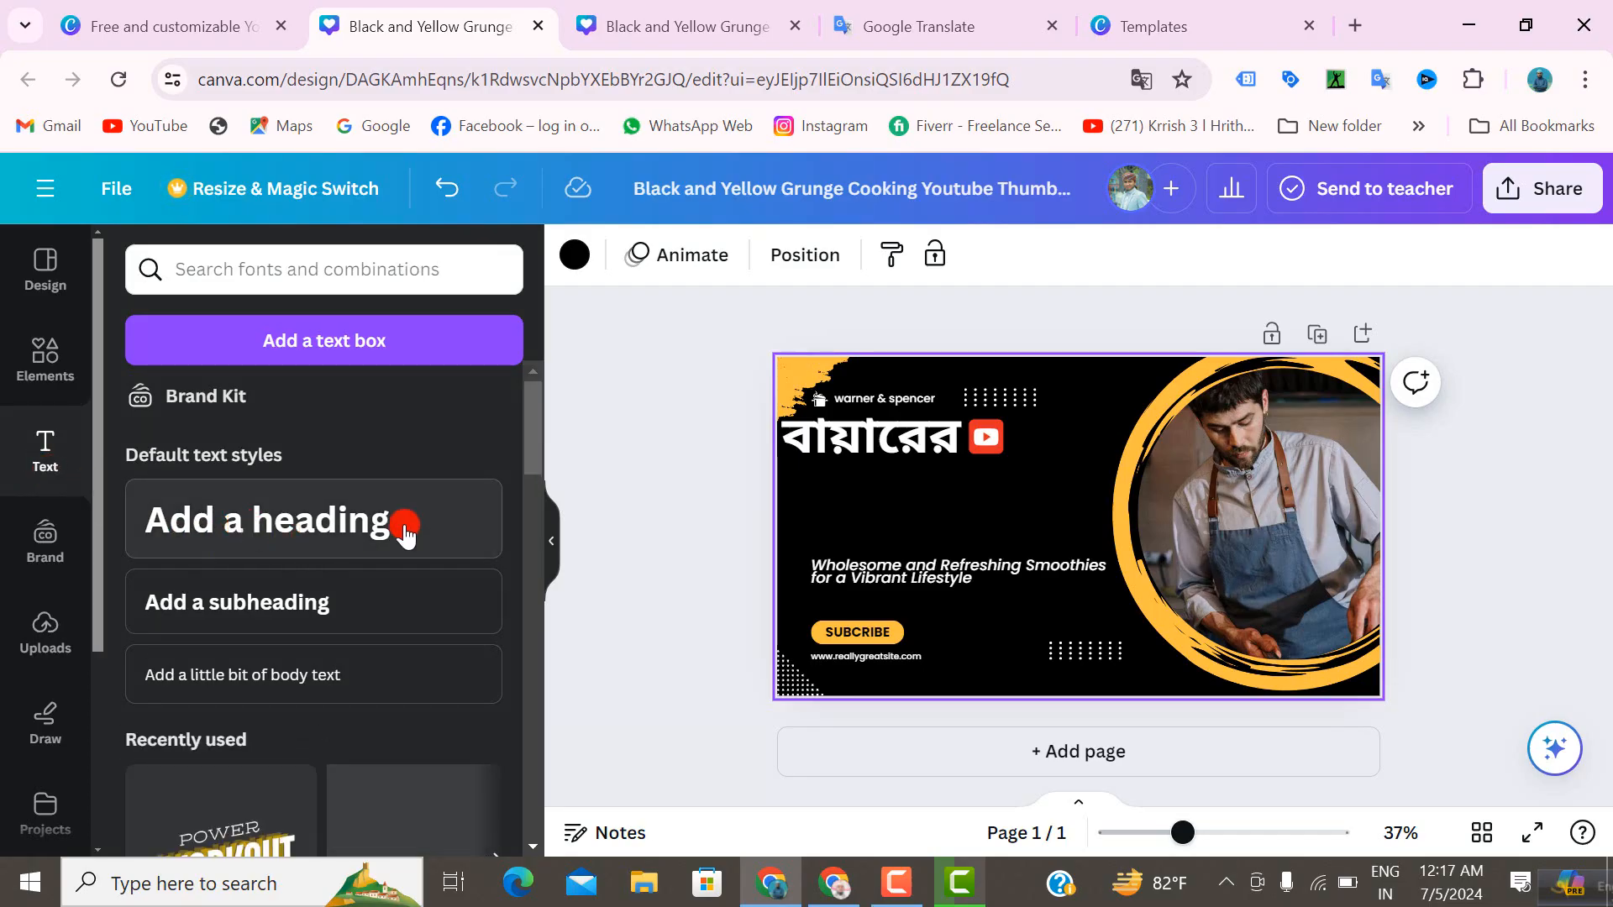
{"action": "left_click_drag", "start_coordinate": [405, 532], "coordinate": [899, 559]}
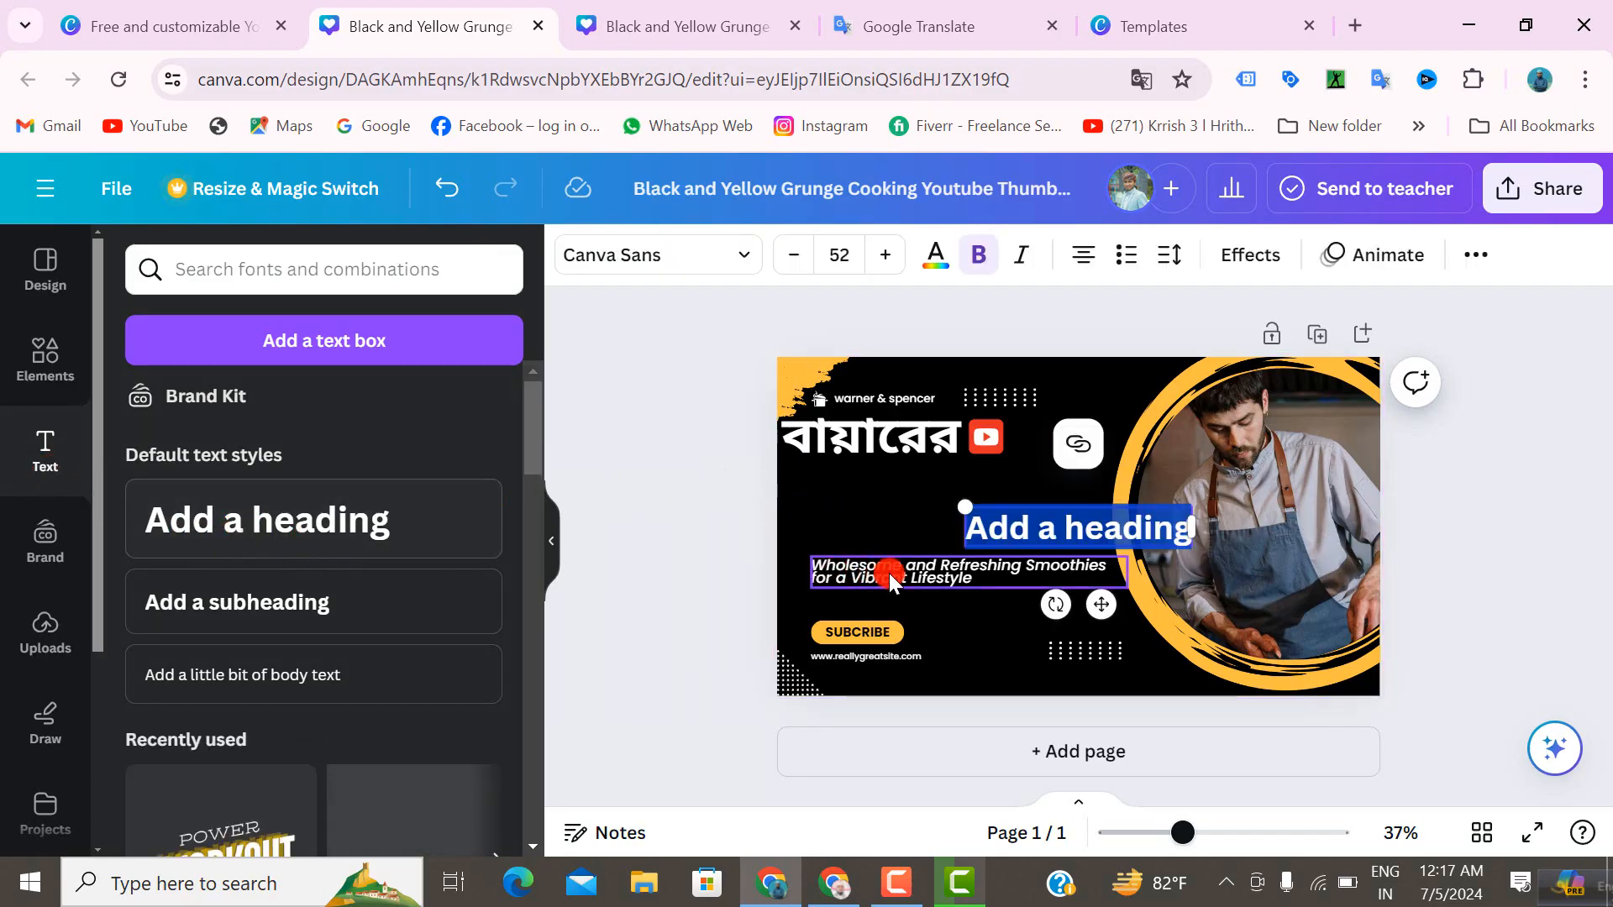
{"action": "right_click", "coordinate": [1015, 528]}
{"action": "key", "text": "Escape"}
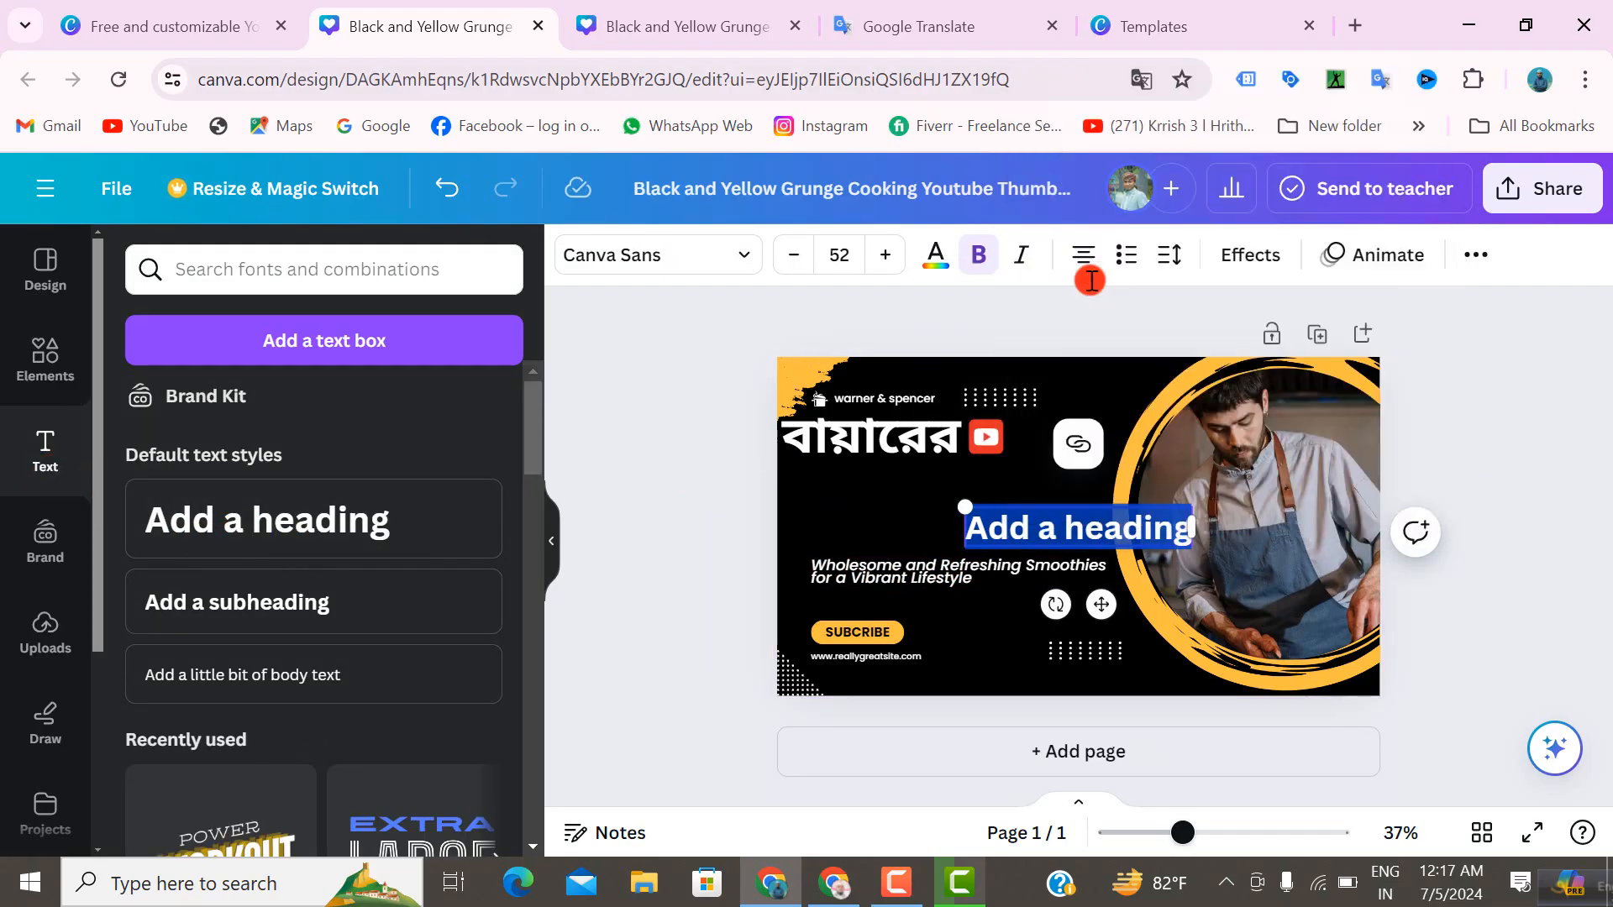
{"action": "key", "text": "ctrl+v"}
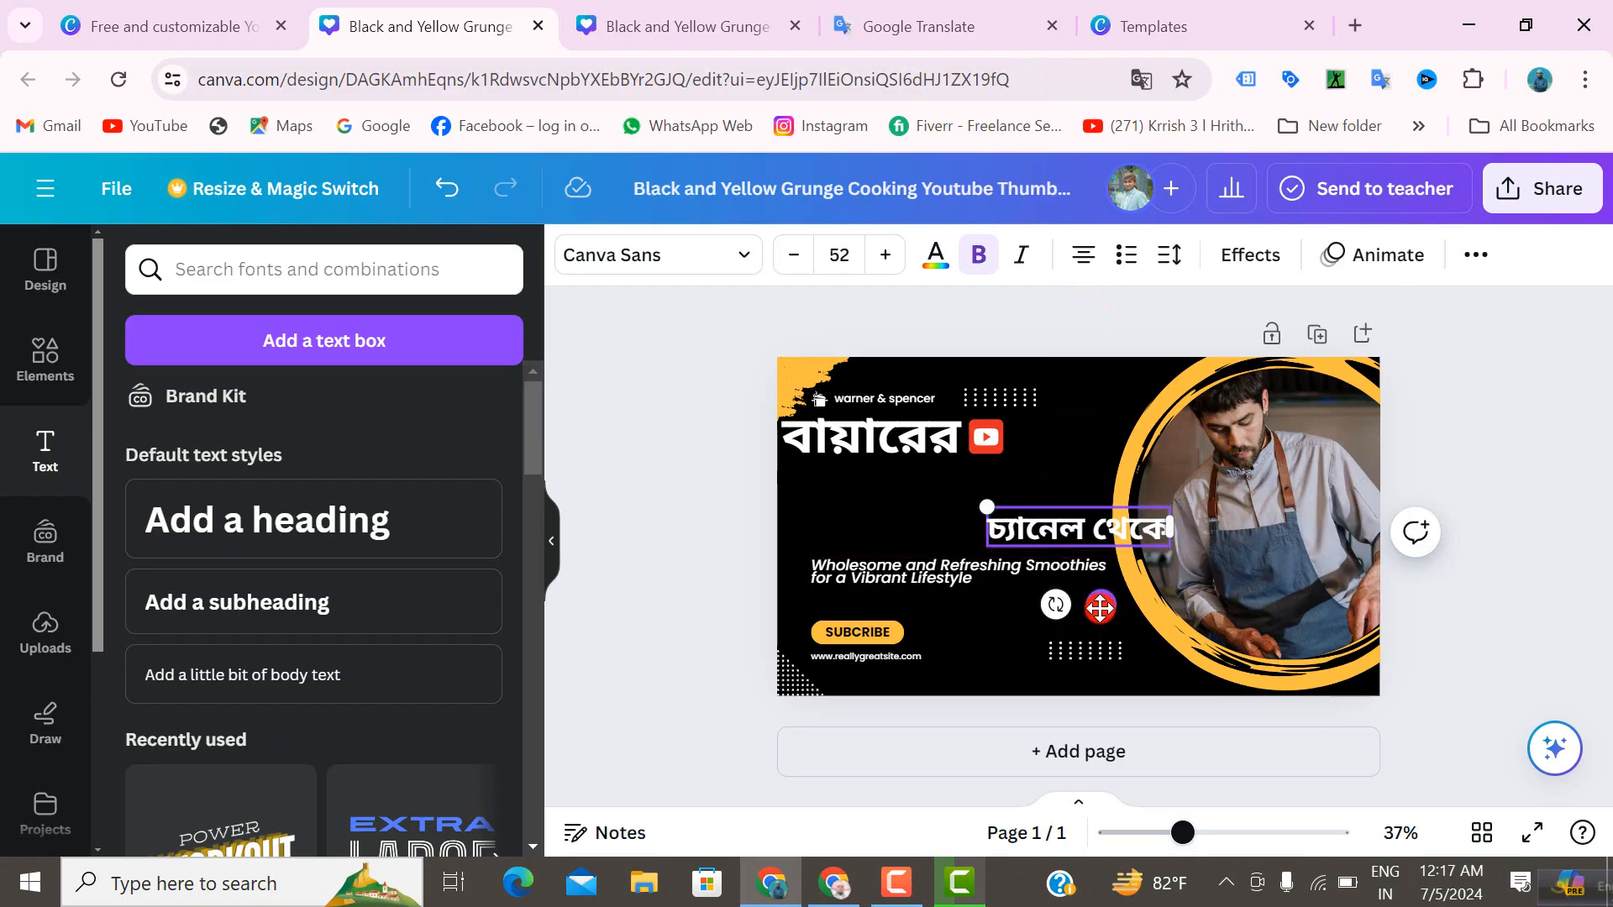
{"action": "left_click_drag", "start_coordinate": [1099, 606], "coordinate": [890, 574]}
{"action": "left_click_drag", "start_coordinate": [892, 572], "coordinate": [896, 572]}
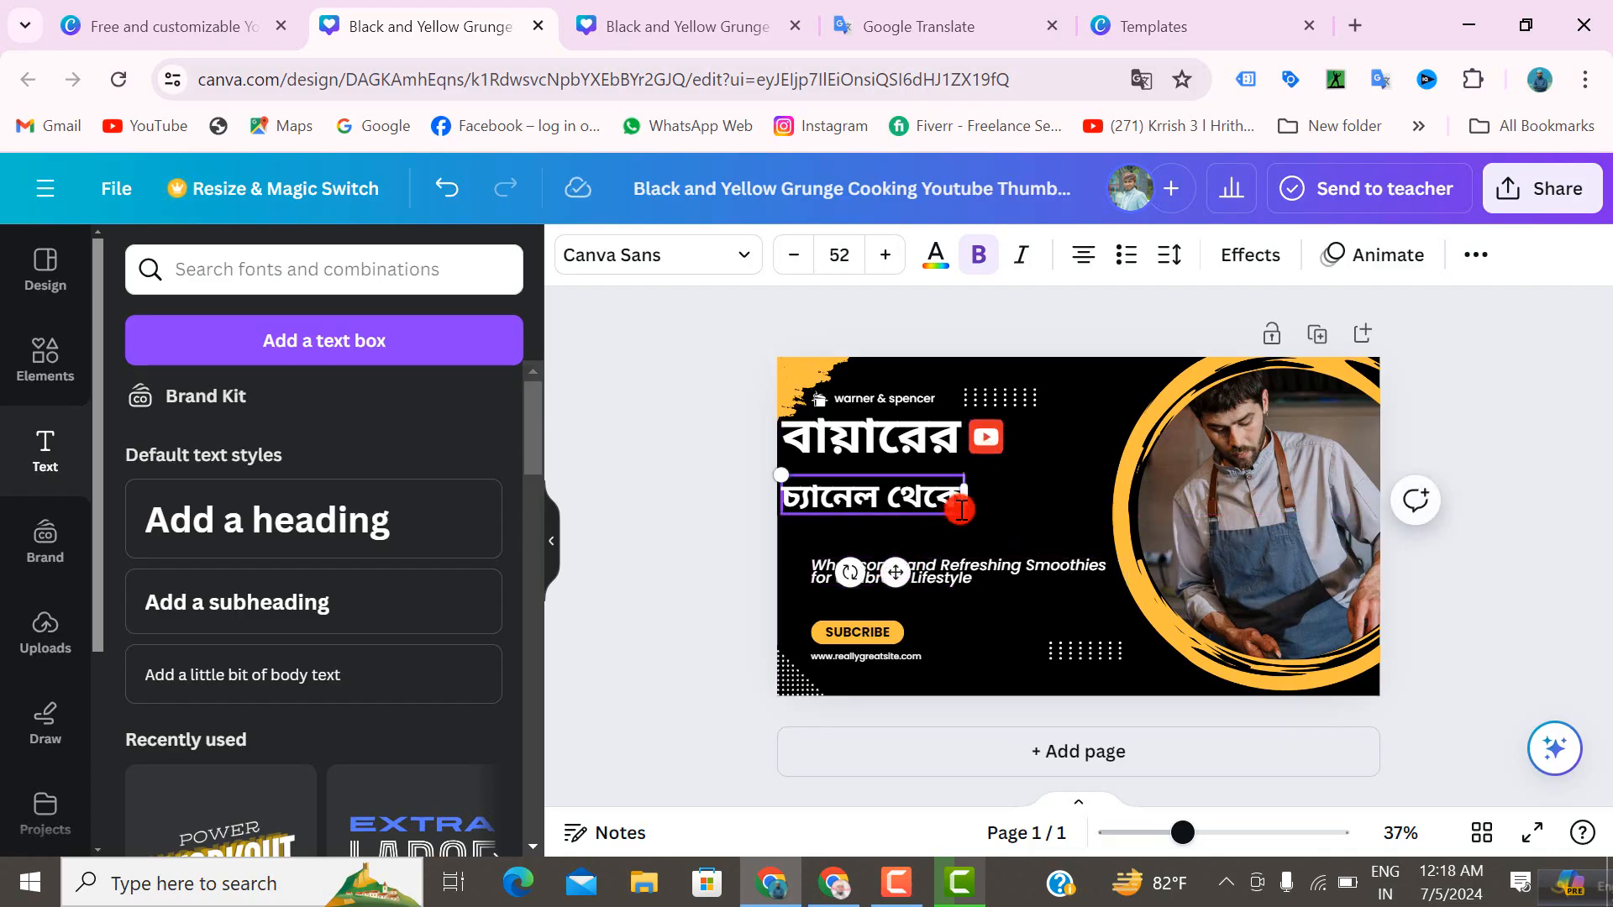
- Widen the চ্যানেল থেকে text box so the words fit on one line and set its font size to 60
{"action": "double_click", "coordinate": [884, 255]}
{"action": "triple_click", "coordinate": [885, 257]}
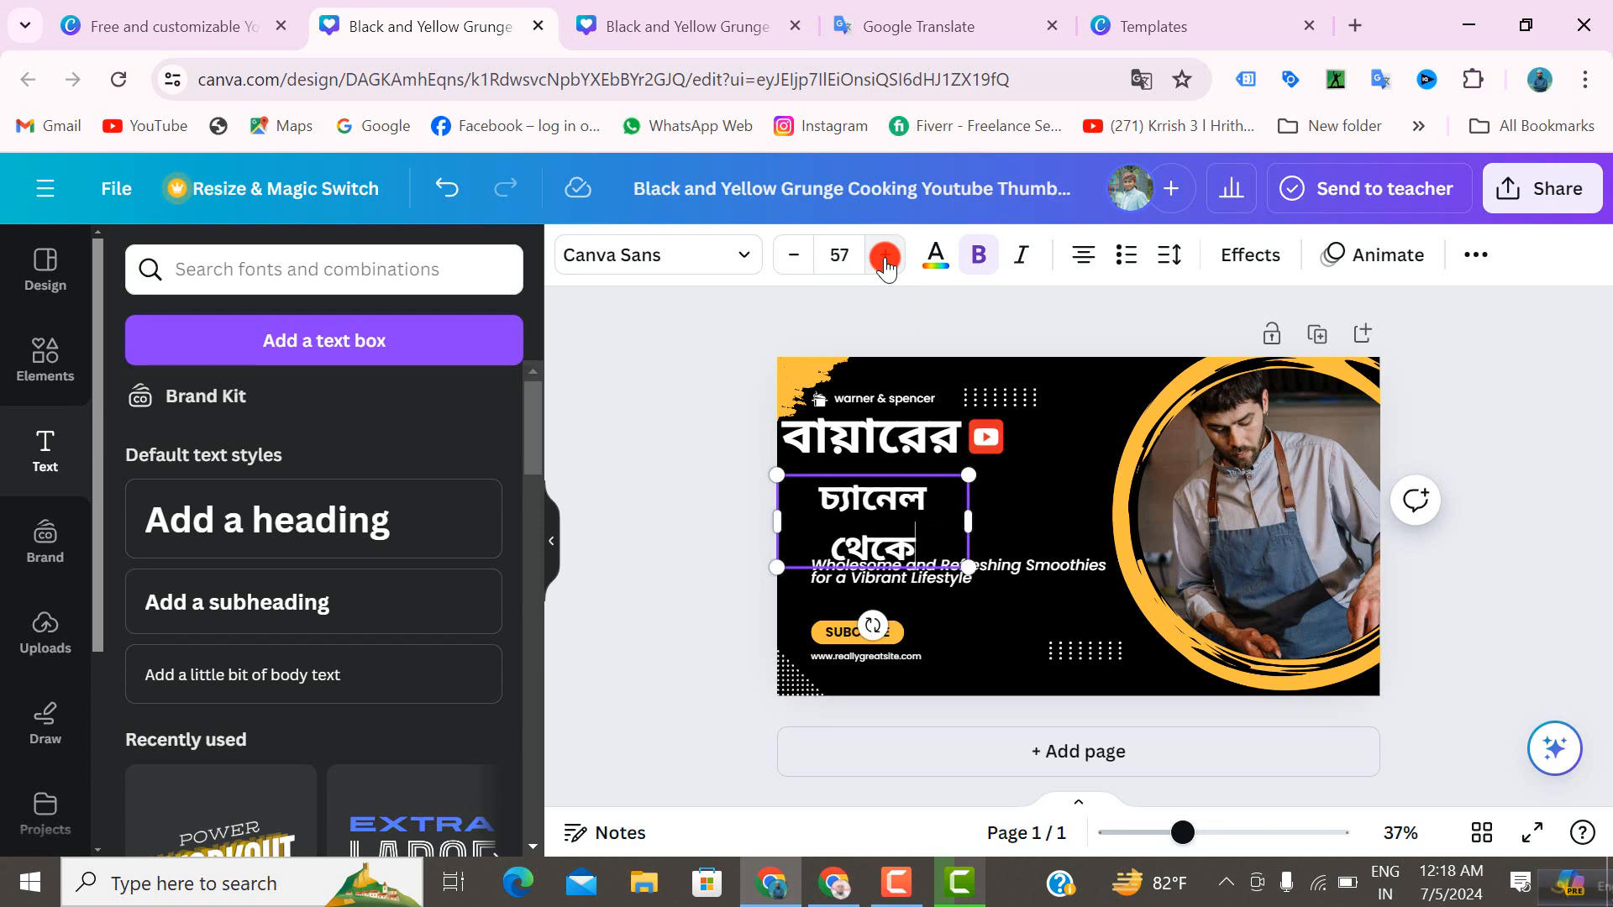
{"action": "double_click", "coordinate": [793, 256]}
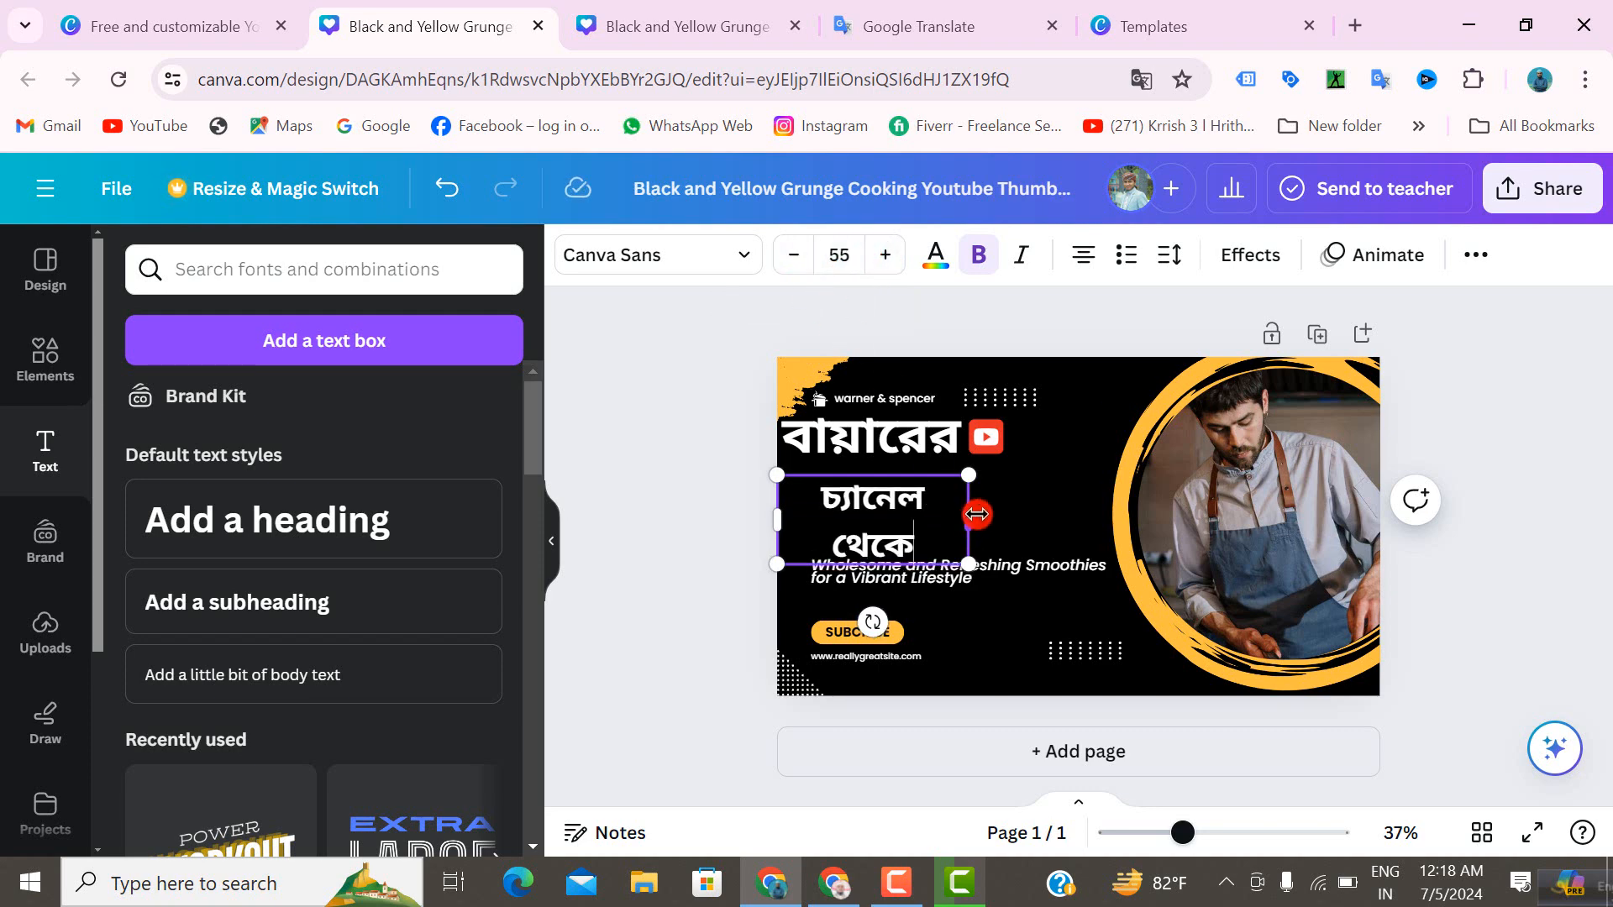
{"action": "left_click_drag", "start_coordinate": [977, 514], "coordinate": [1004, 504]}
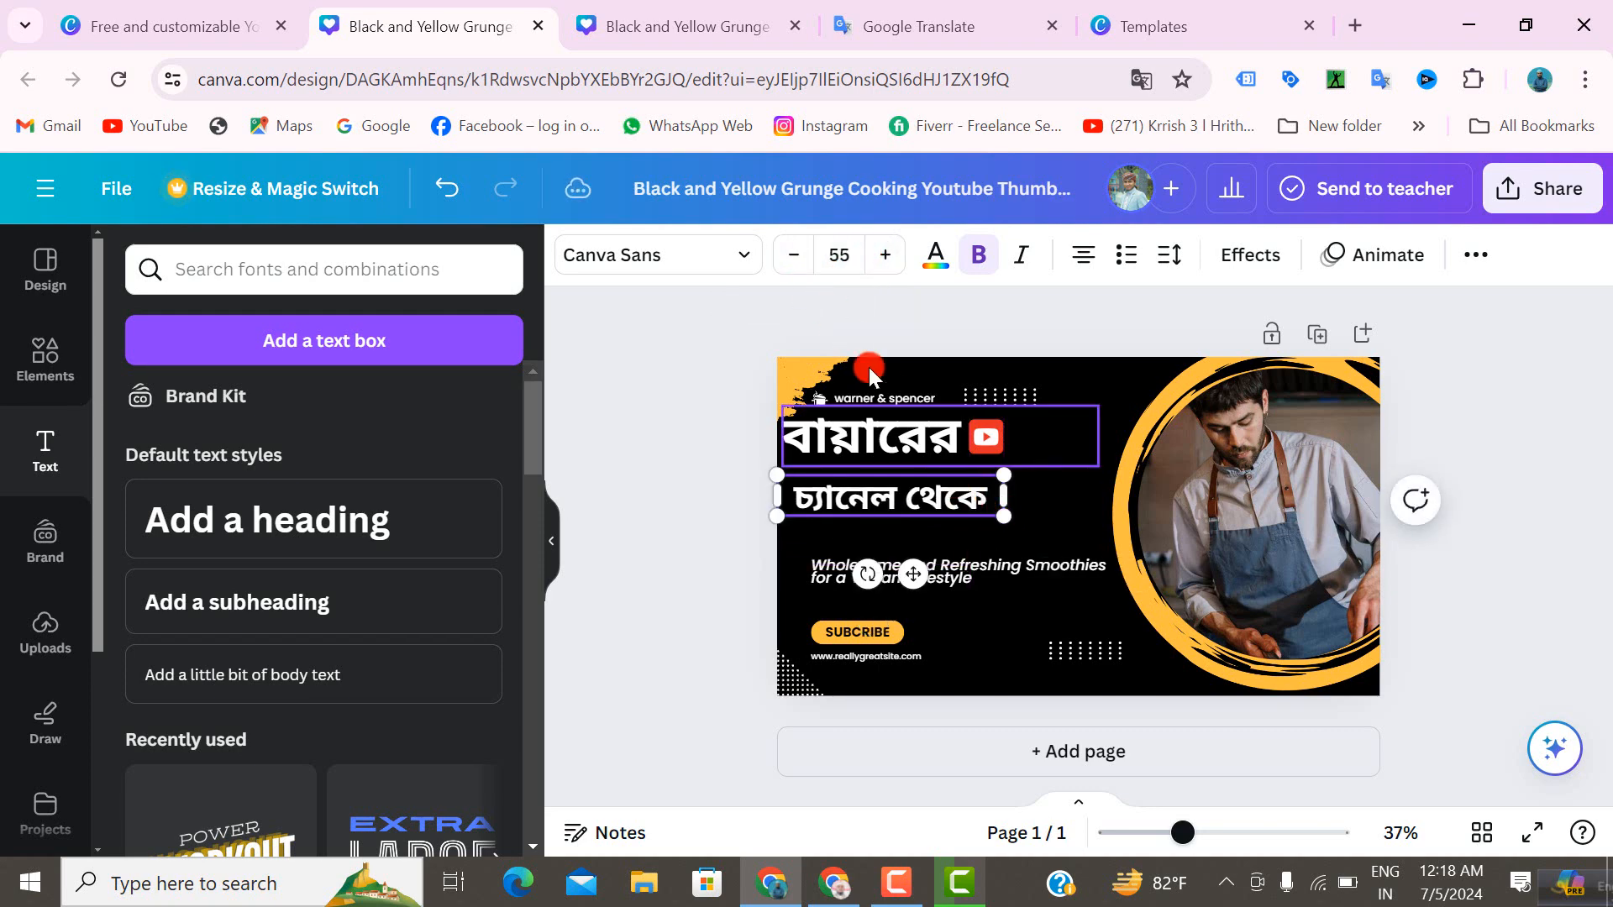
{"action": "left_click", "coordinate": [886, 255]}
{"action": "left_click", "coordinate": [886, 255]}
{"action": "left_click", "coordinate": [886, 256]}
{"action": "left_click", "coordinate": [886, 256]}
{"action": "left_click", "coordinate": [887, 255]}
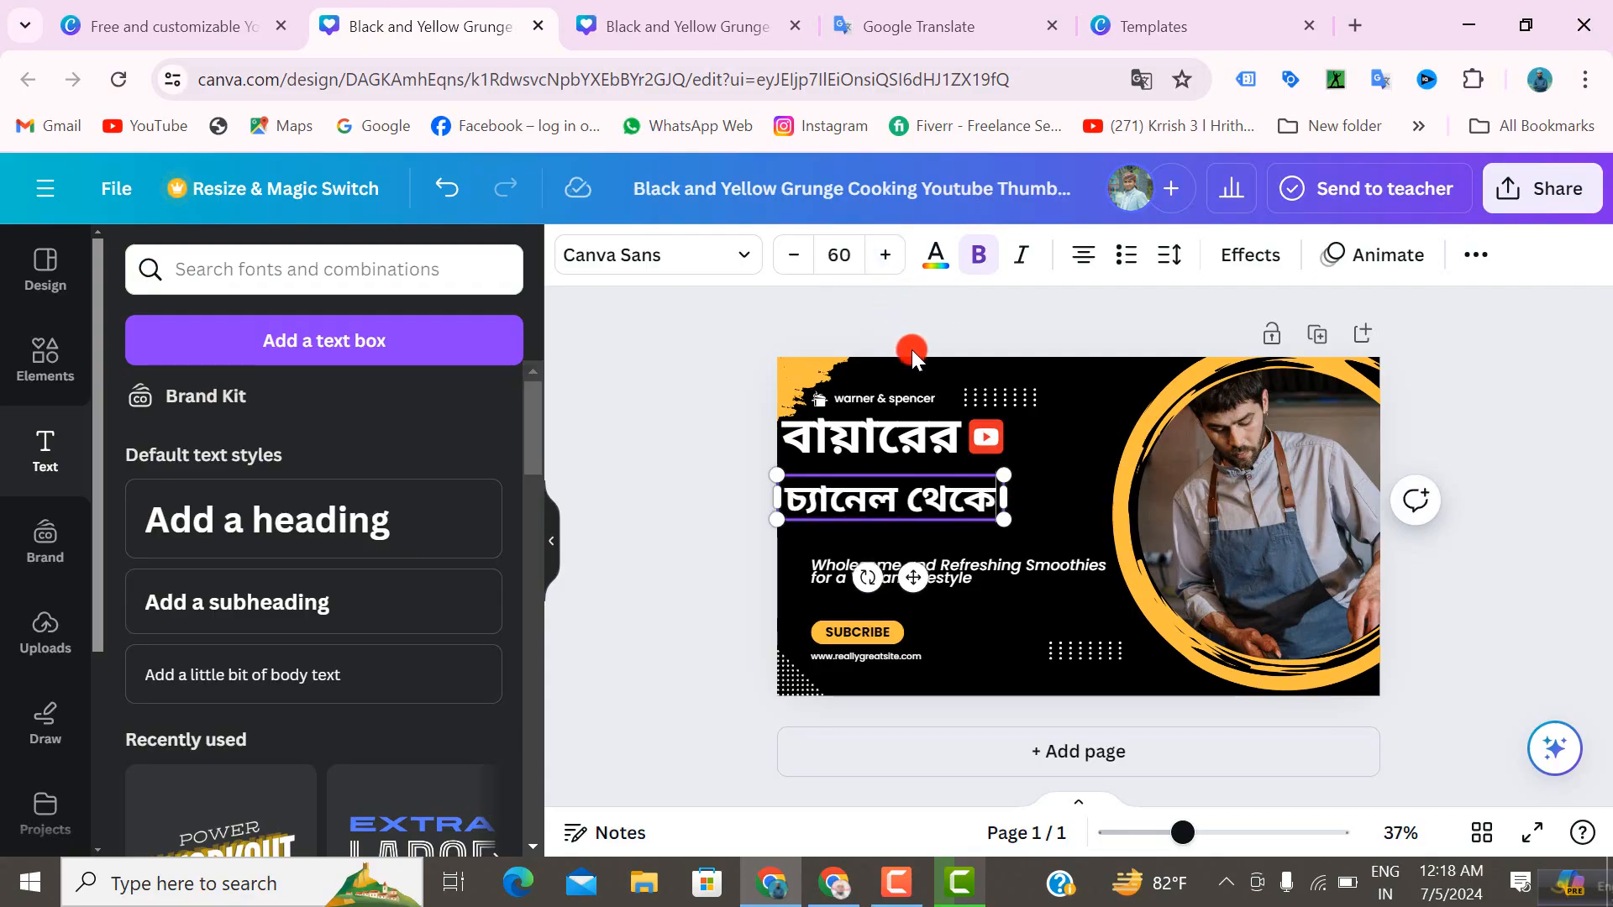
{"action": "left_click", "coordinate": [1037, 492]}
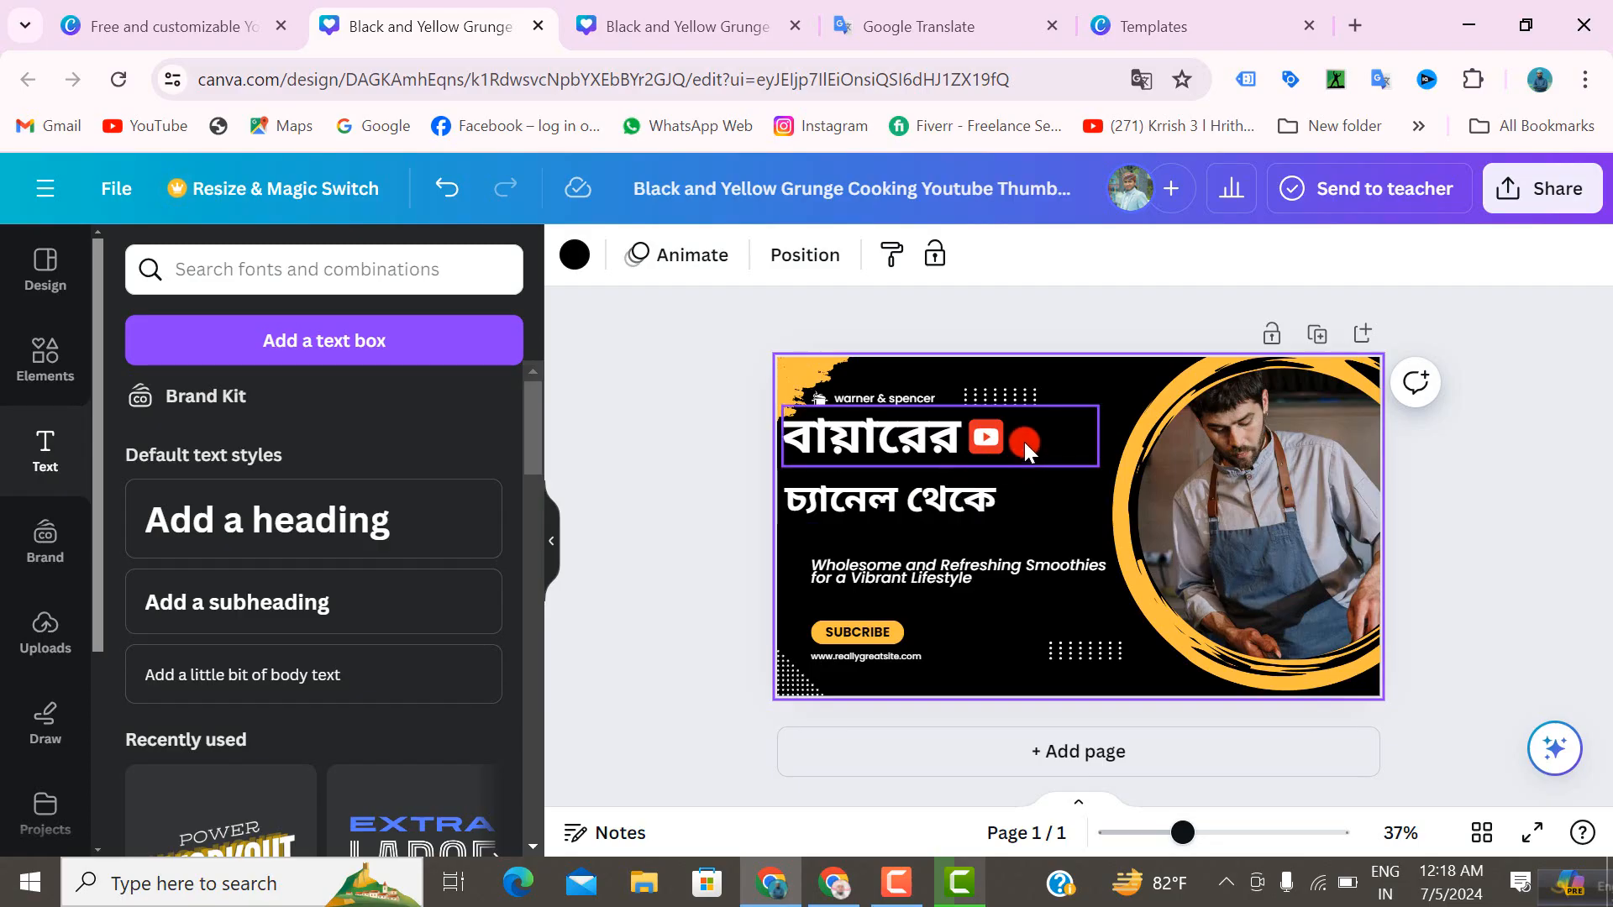
- Copy the word ইউটিউব from the Bengali sentence in Google Translate and return to the Canva thumbnail
{"action": "left_click", "coordinate": [953, 26]}
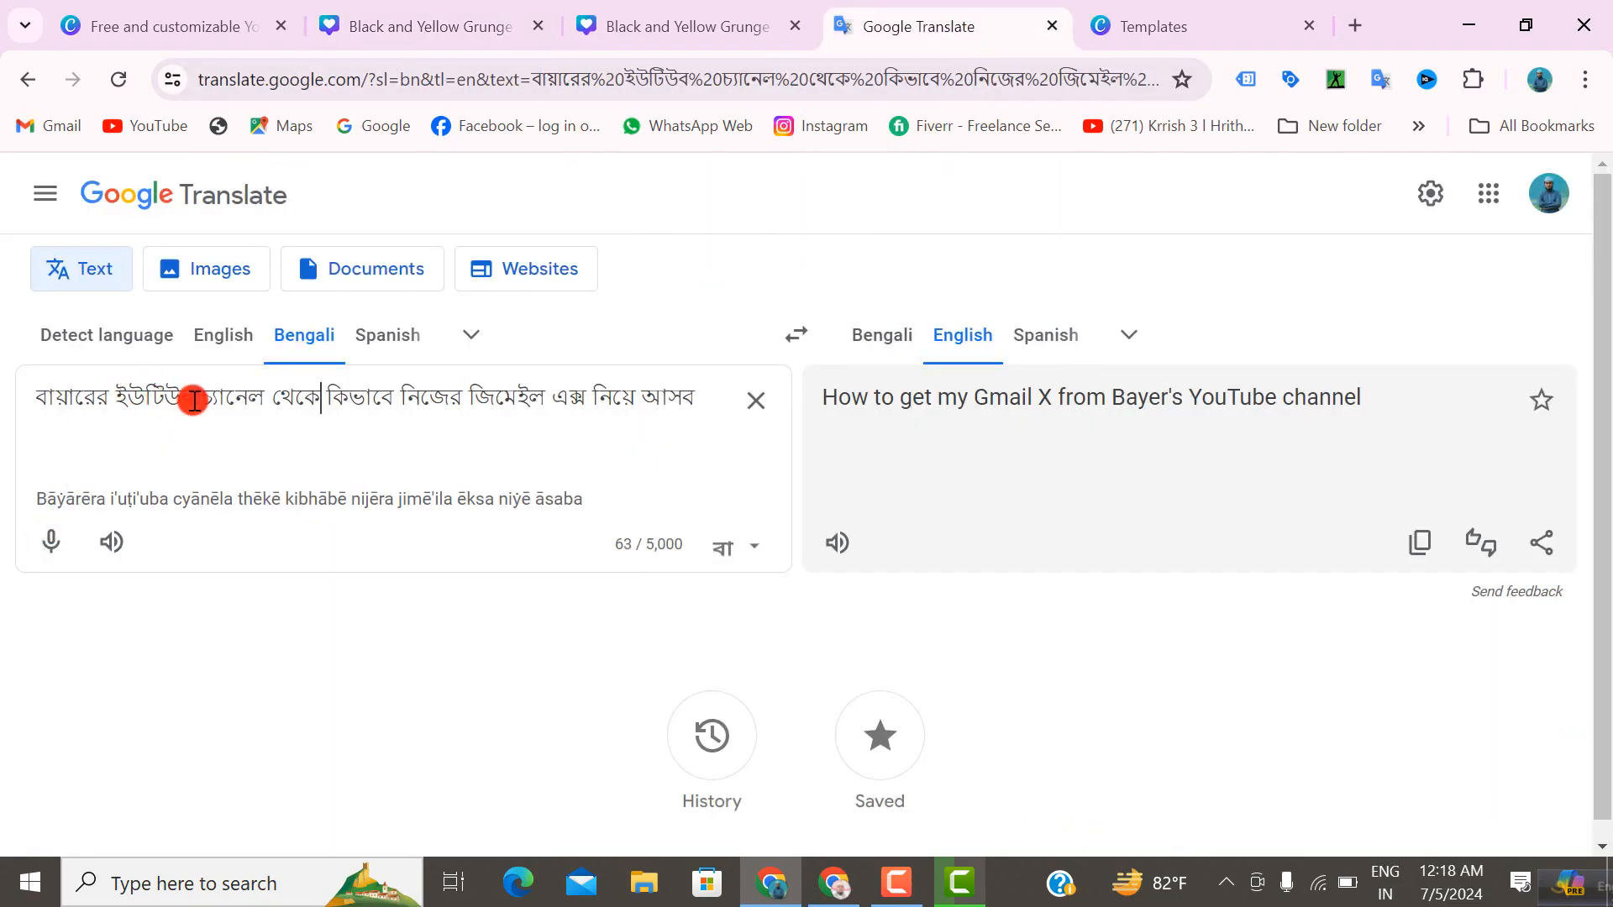
{"action": "left_click_drag", "start_coordinate": [194, 401], "coordinate": [131, 401]}
{"action": "right_click", "coordinate": [128, 407]}
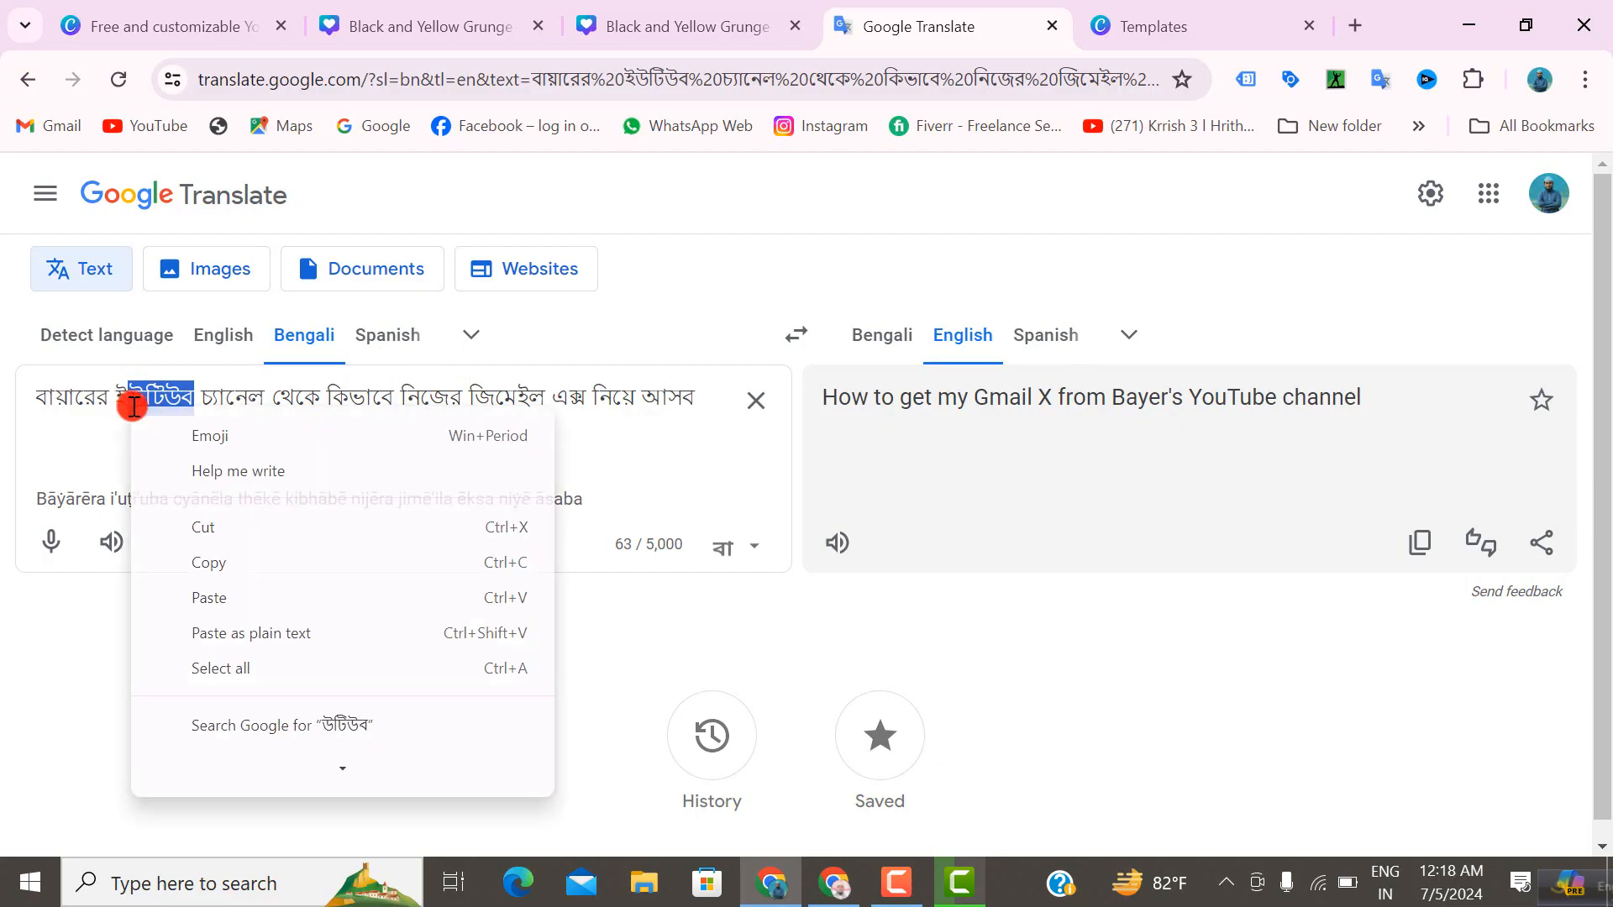
{"action": "left_click", "coordinate": [133, 401]}
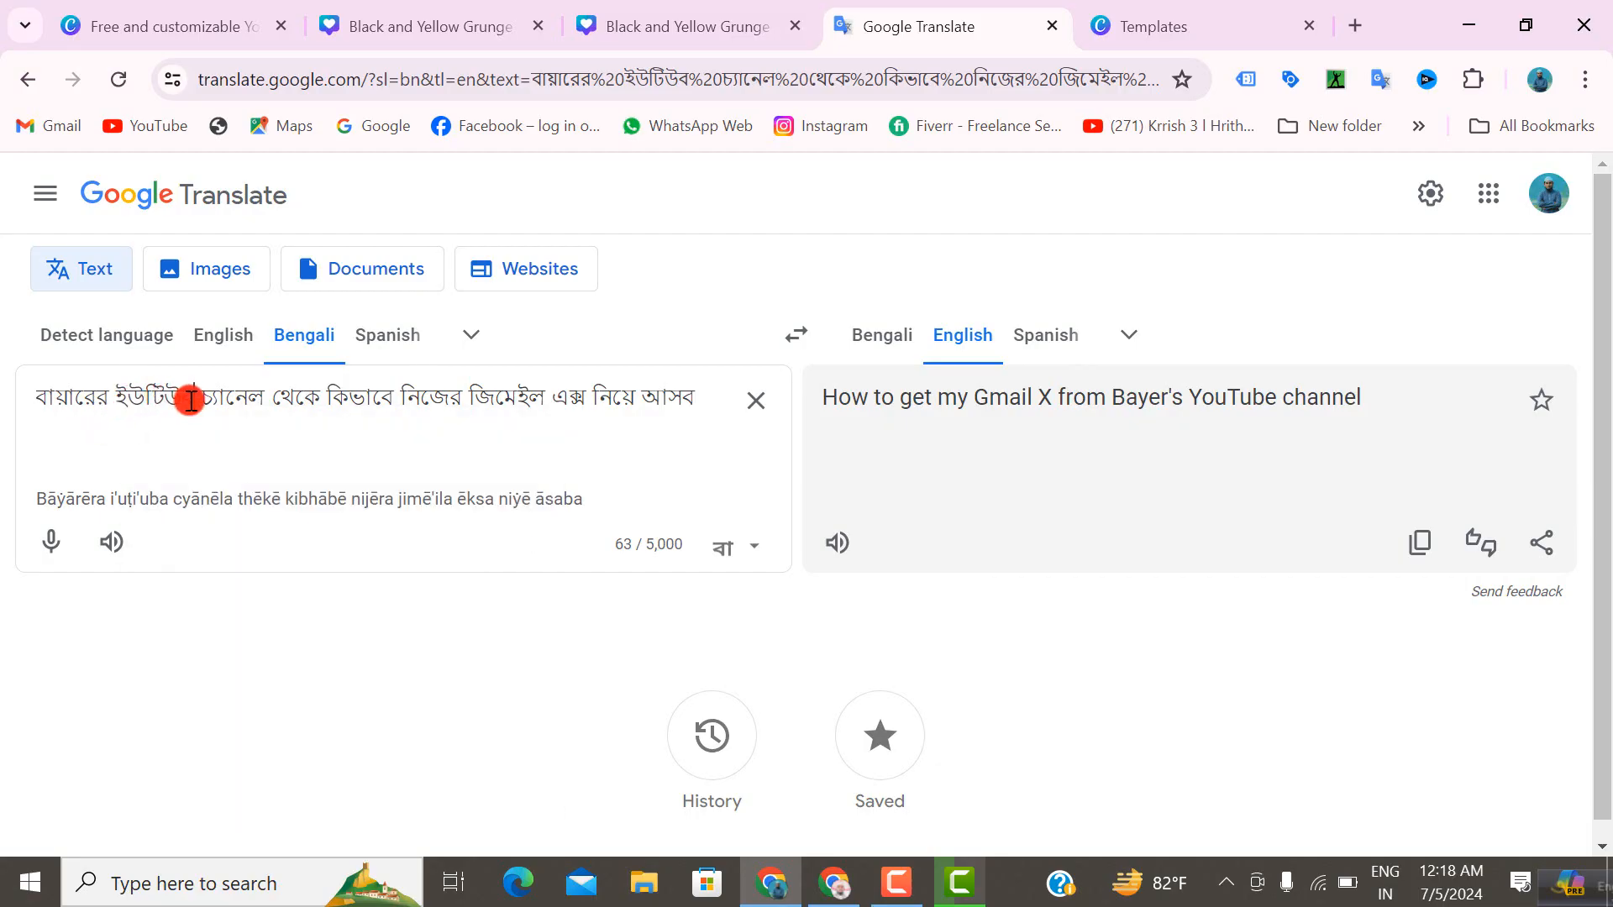
{"action": "right_click", "coordinate": [145, 407]}
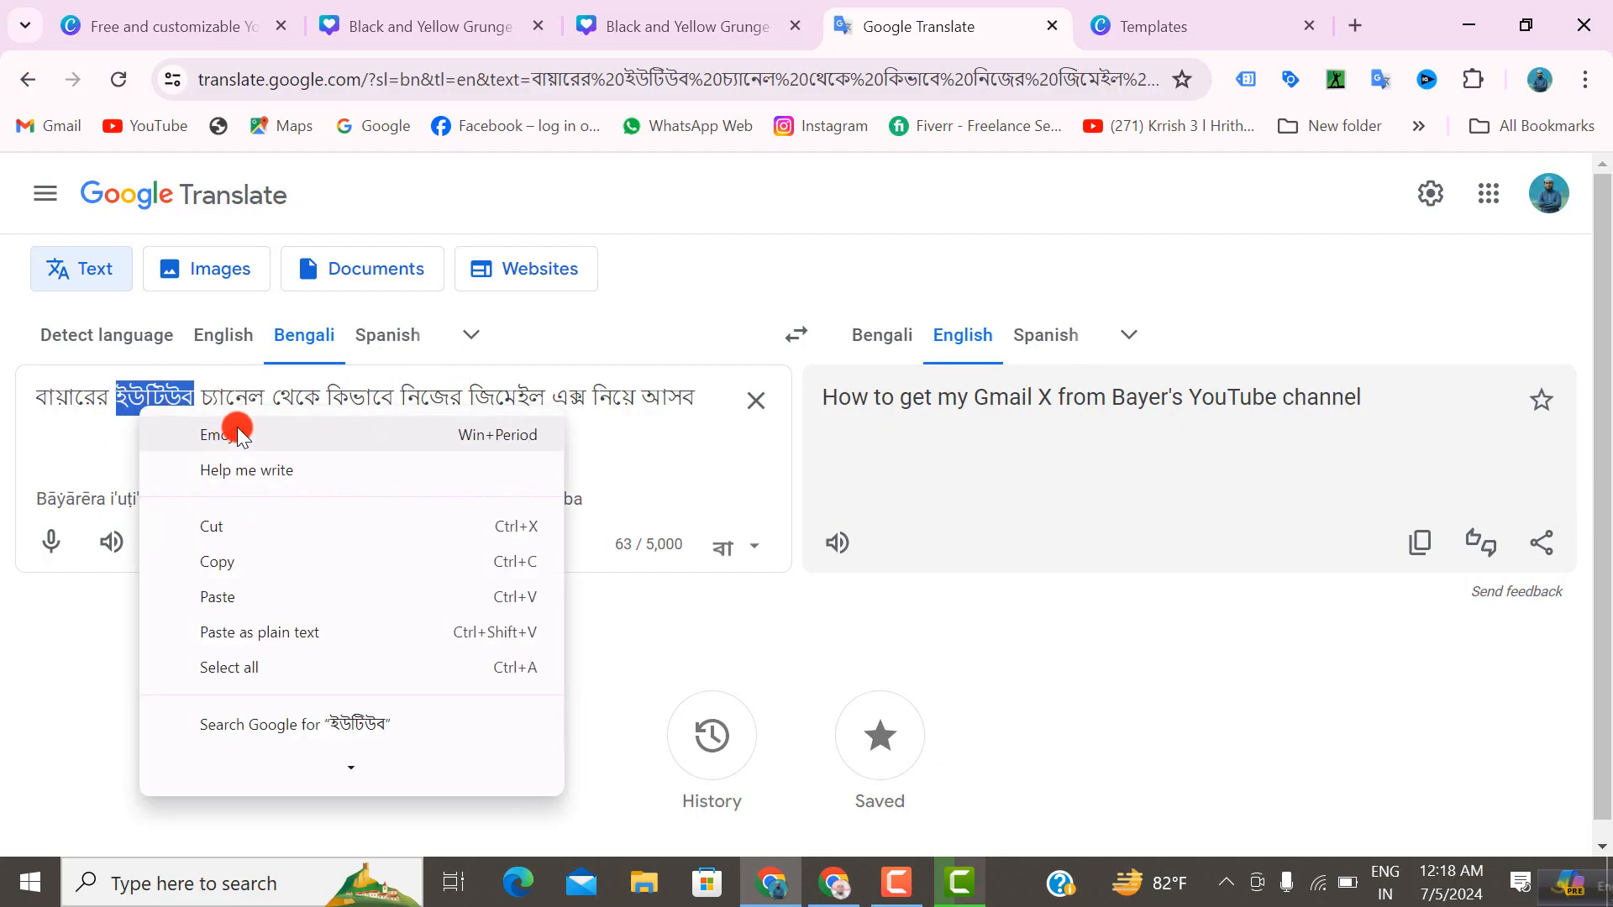
{"action": "left_click", "coordinate": [224, 557]}
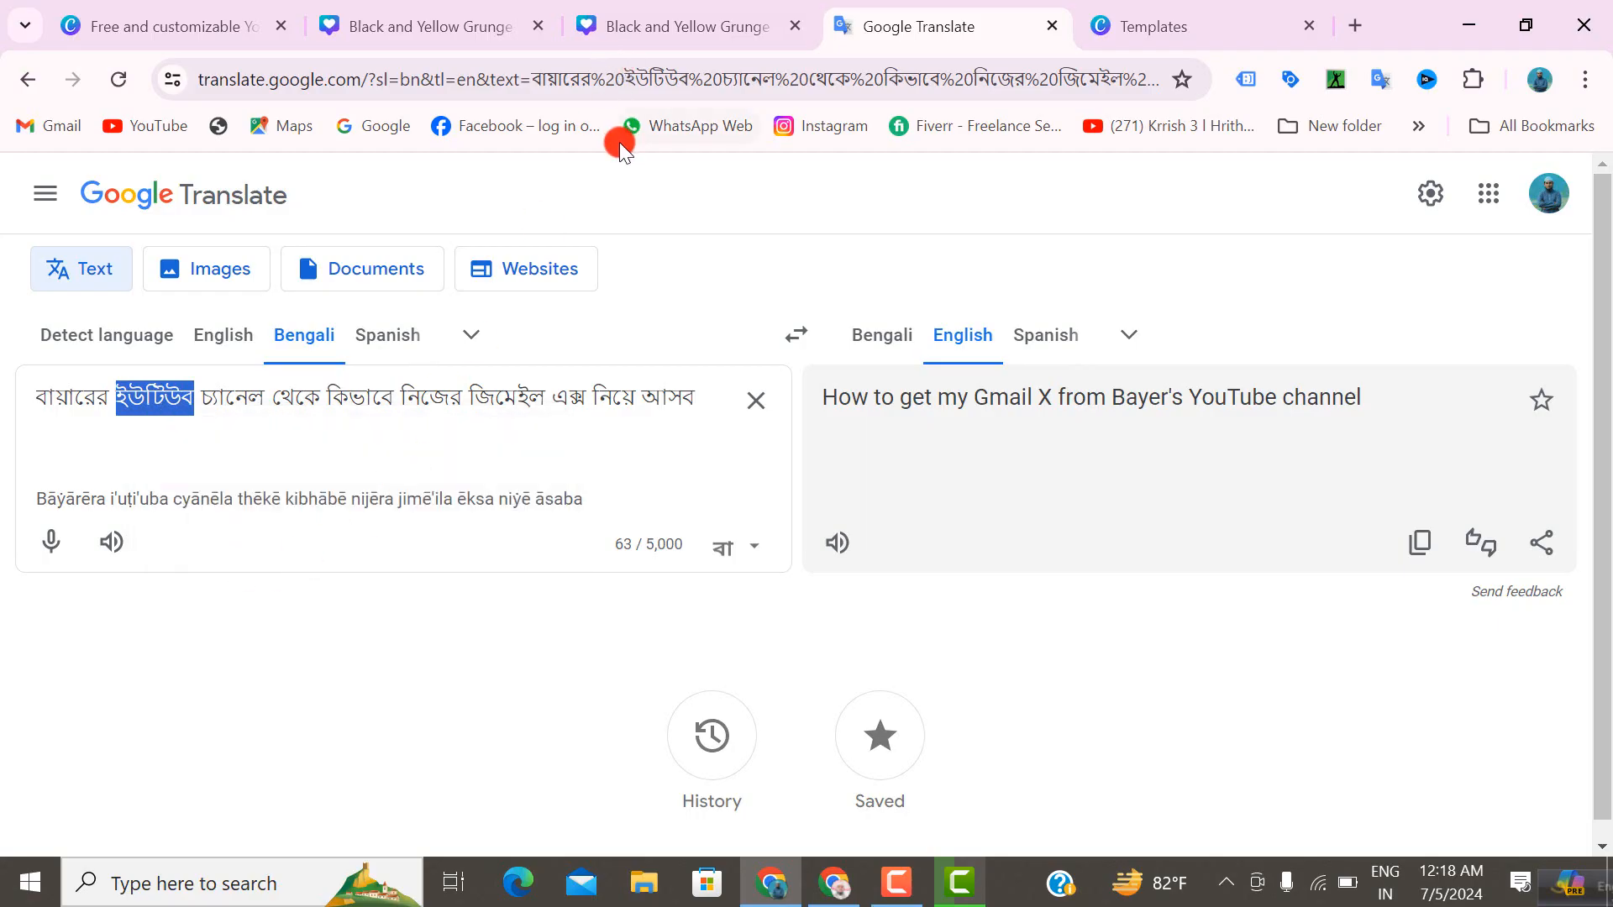
{"action": "left_click", "coordinate": [431, 28]}
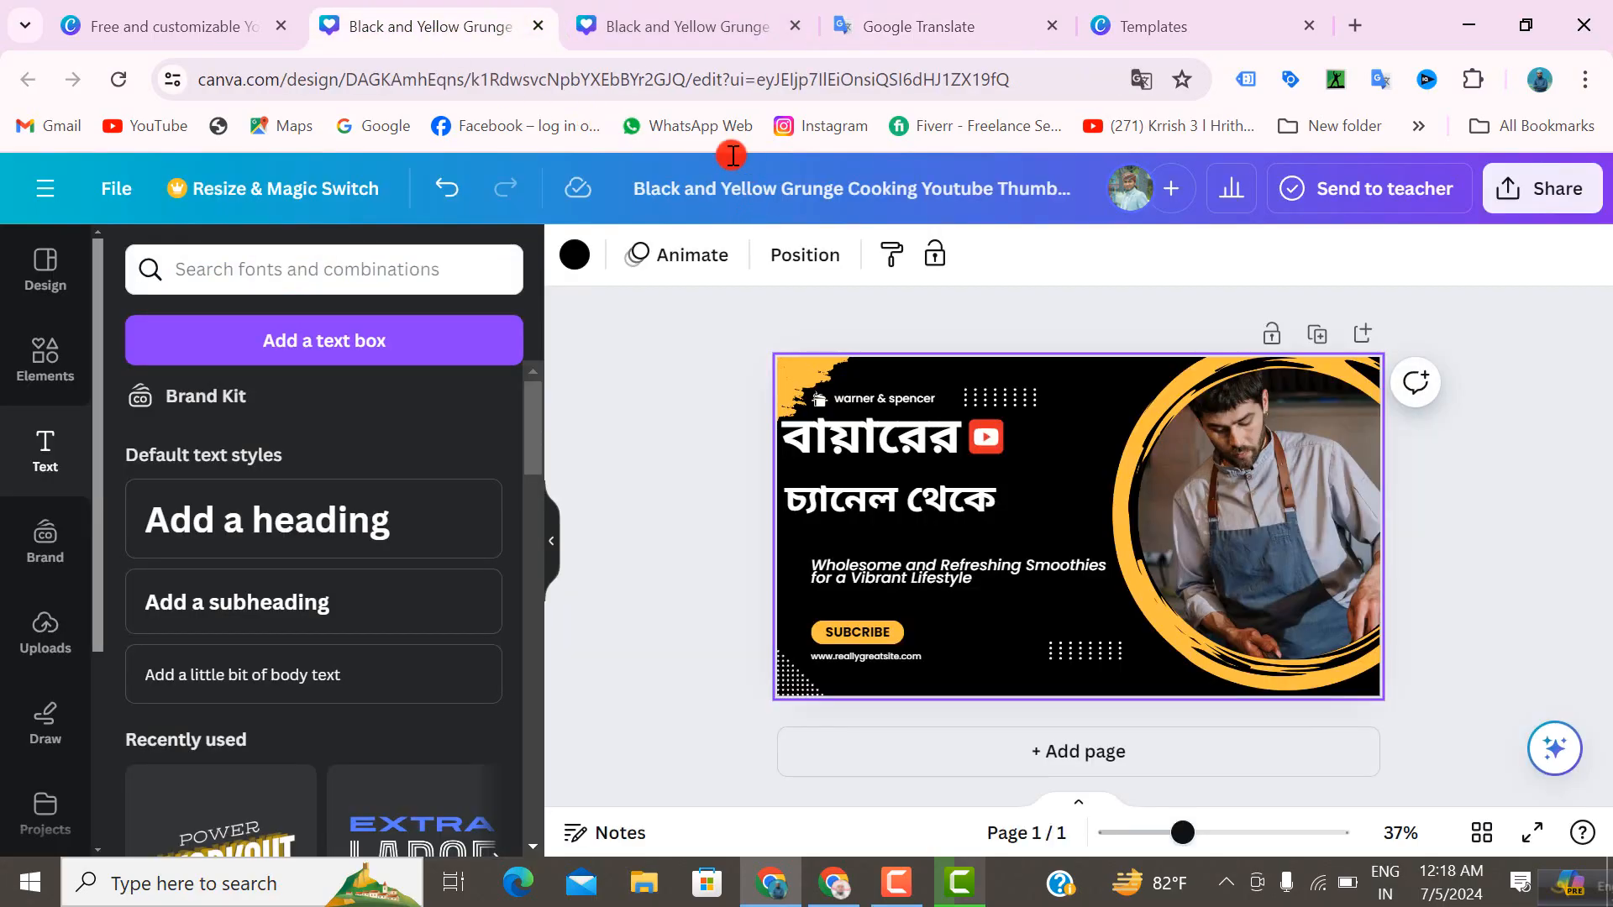
- Add a subheading with the copied word ইউটিউব and place it right after the YouTube icon
{"action": "left_click", "coordinate": [1008, 439]}
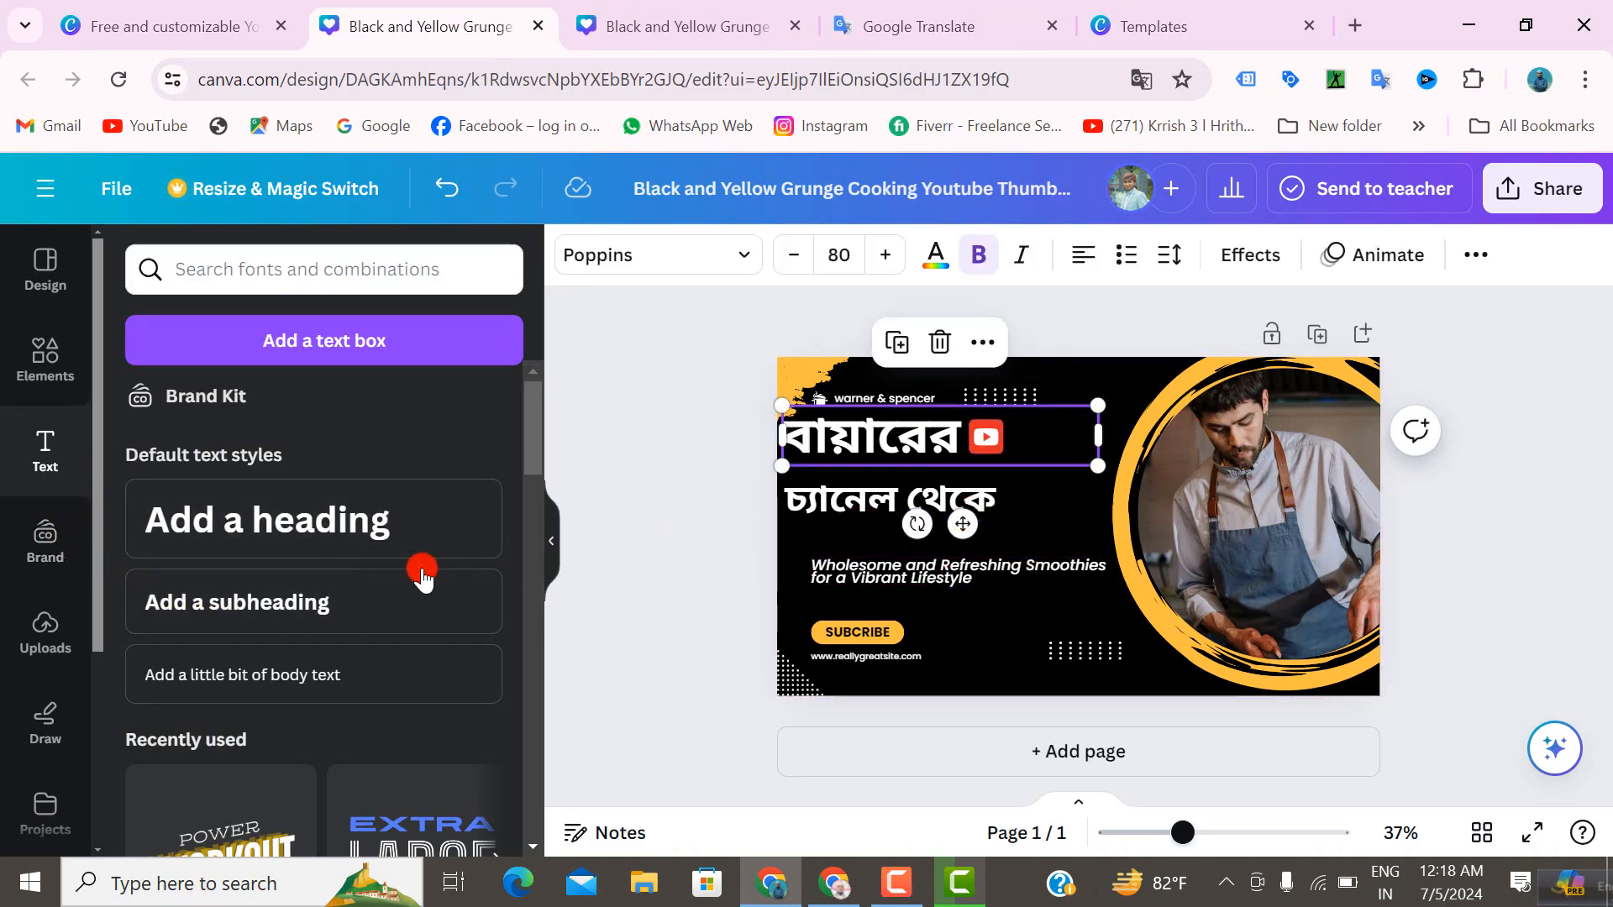
{"action": "left_click", "coordinate": [359, 601]}
{"action": "left_click", "coordinate": [934, 483]}
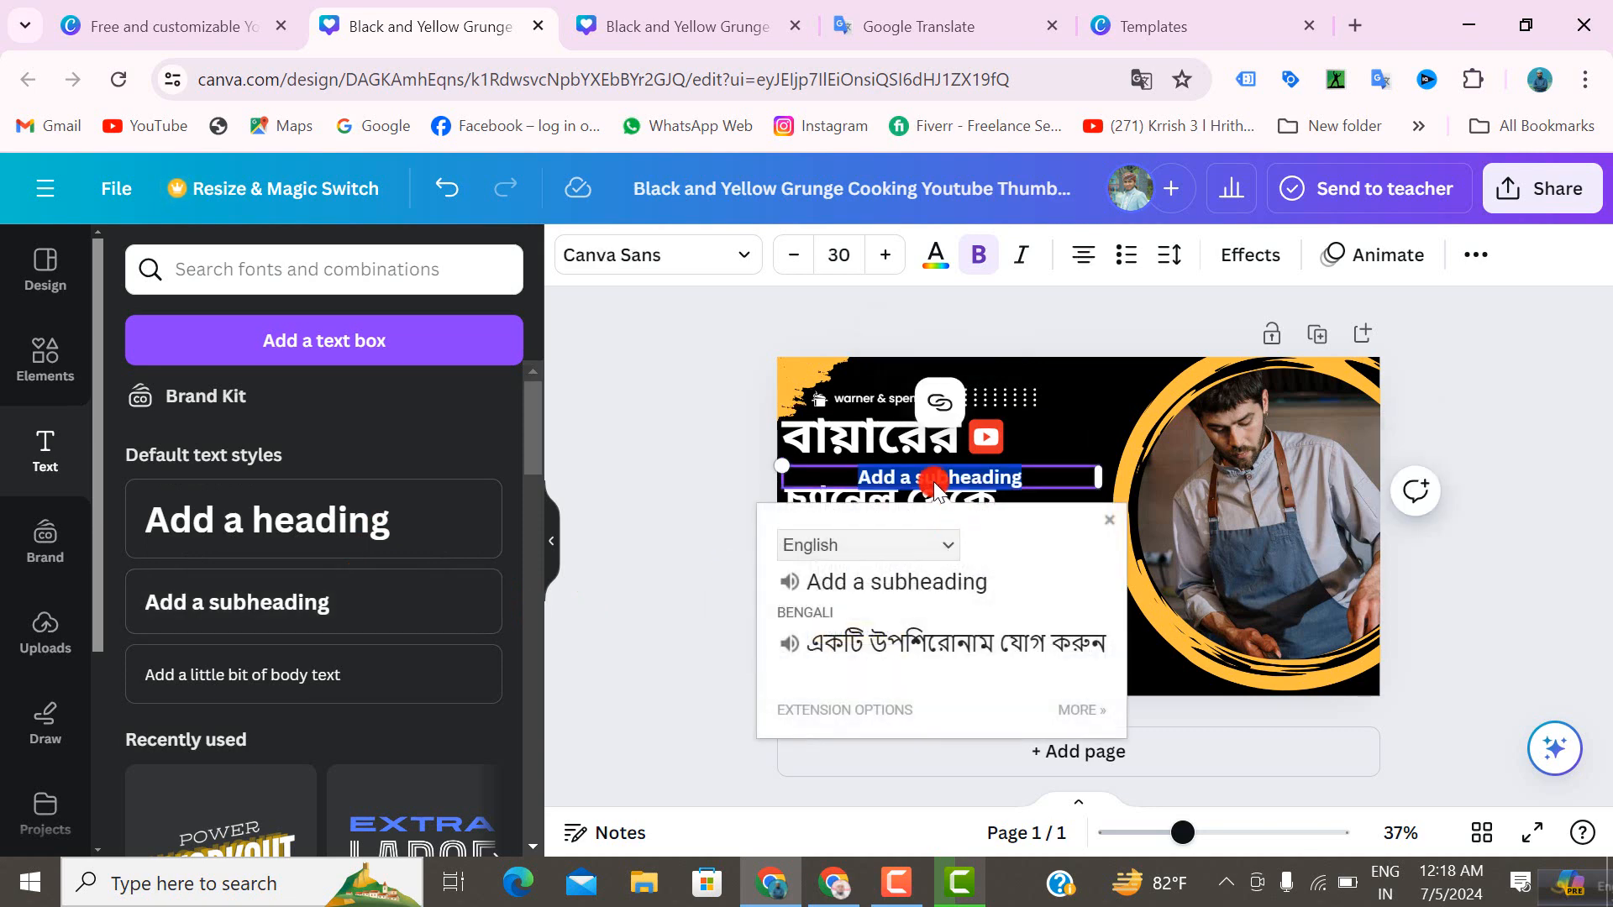
{"action": "right_click", "coordinate": [932, 477]}
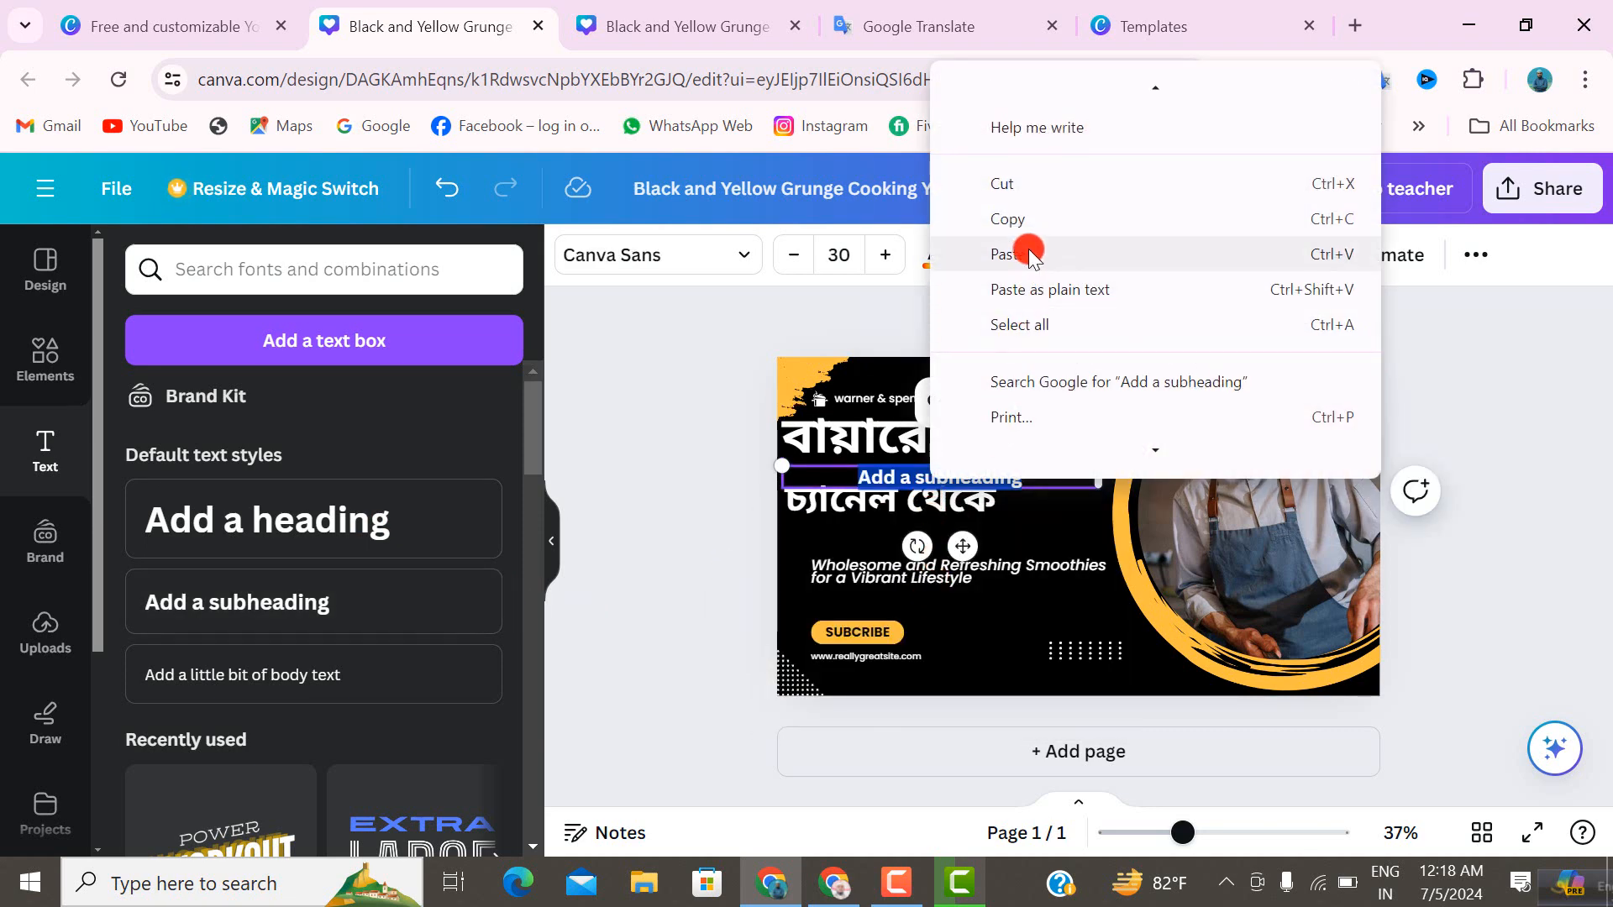
{"action": "left_click", "coordinate": [1028, 248]}
{"action": "left_click_drag", "start_coordinate": [1004, 536], "coordinate": [1073, 513]}
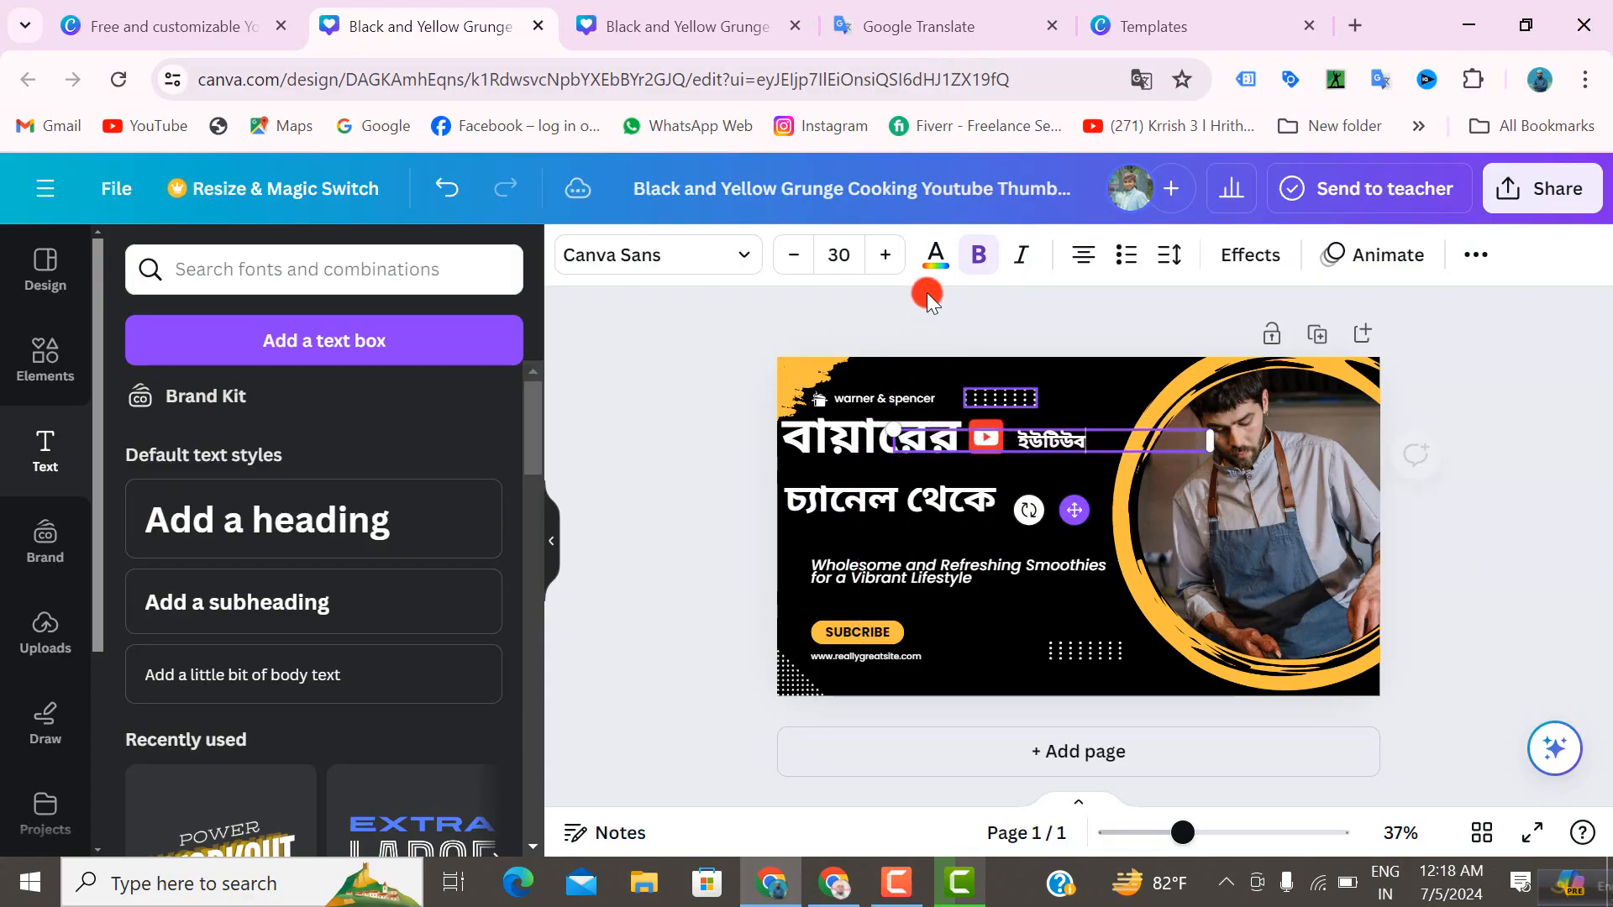
- Set the font size of ইউটিউব to 40 and nudge it slightly up and away from the YouTube icon
{"action": "left_click", "coordinate": [892, 256]}
{"action": "left_click", "coordinate": [892, 257]}
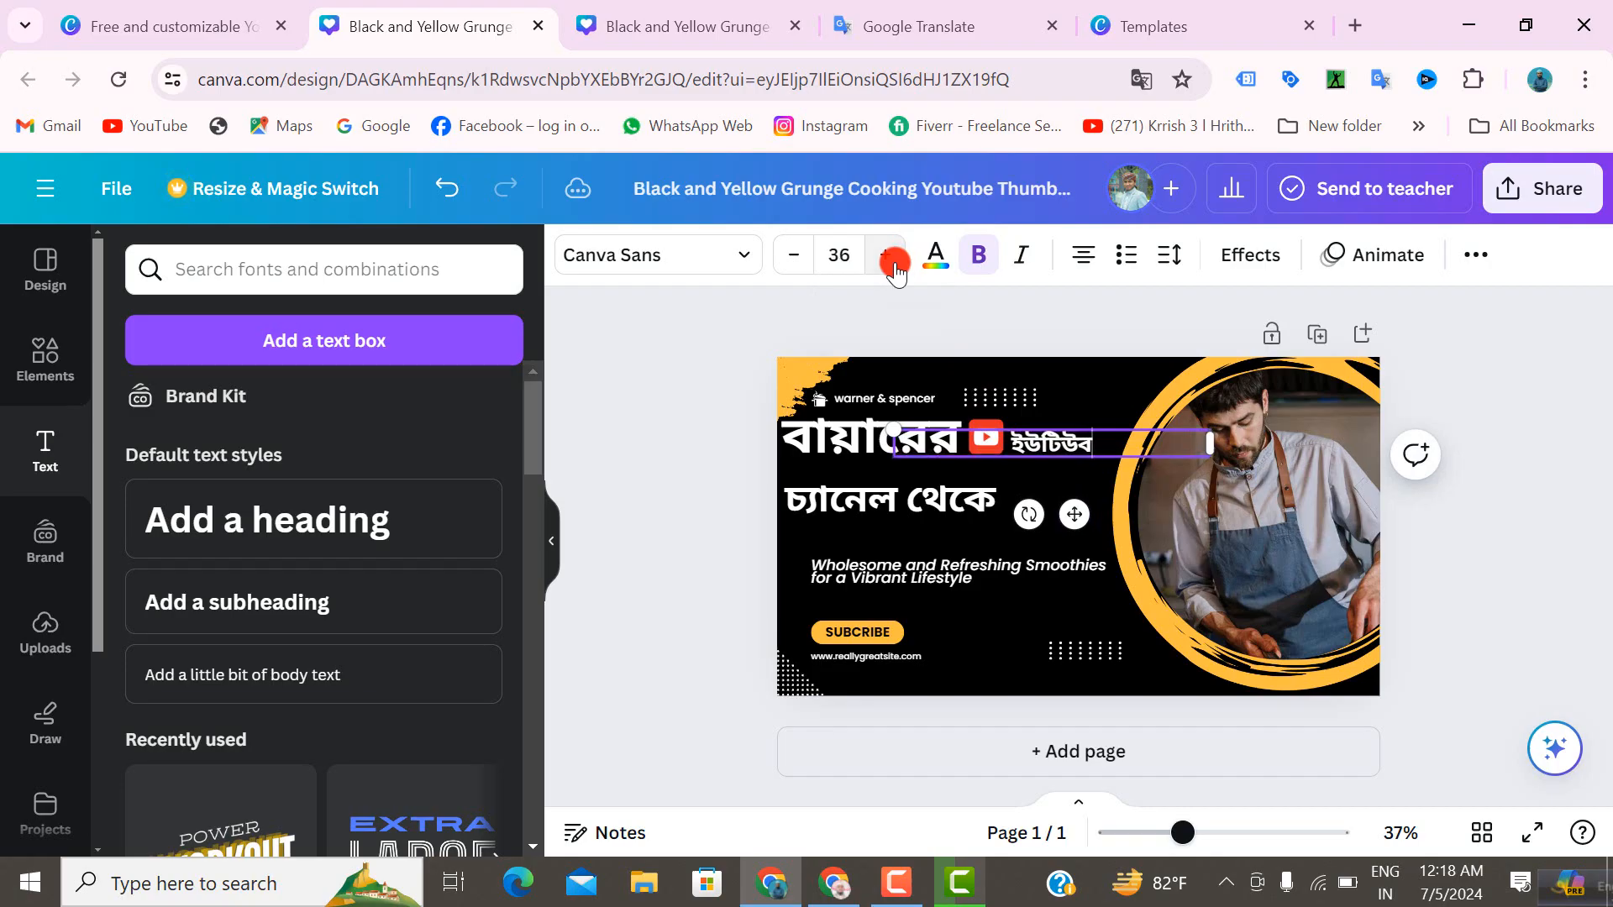
{"action": "left_click", "coordinate": [892, 256]}
{"action": "left_click", "coordinate": [892, 256]}
{"action": "left_click", "coordinate": [990, 468]}
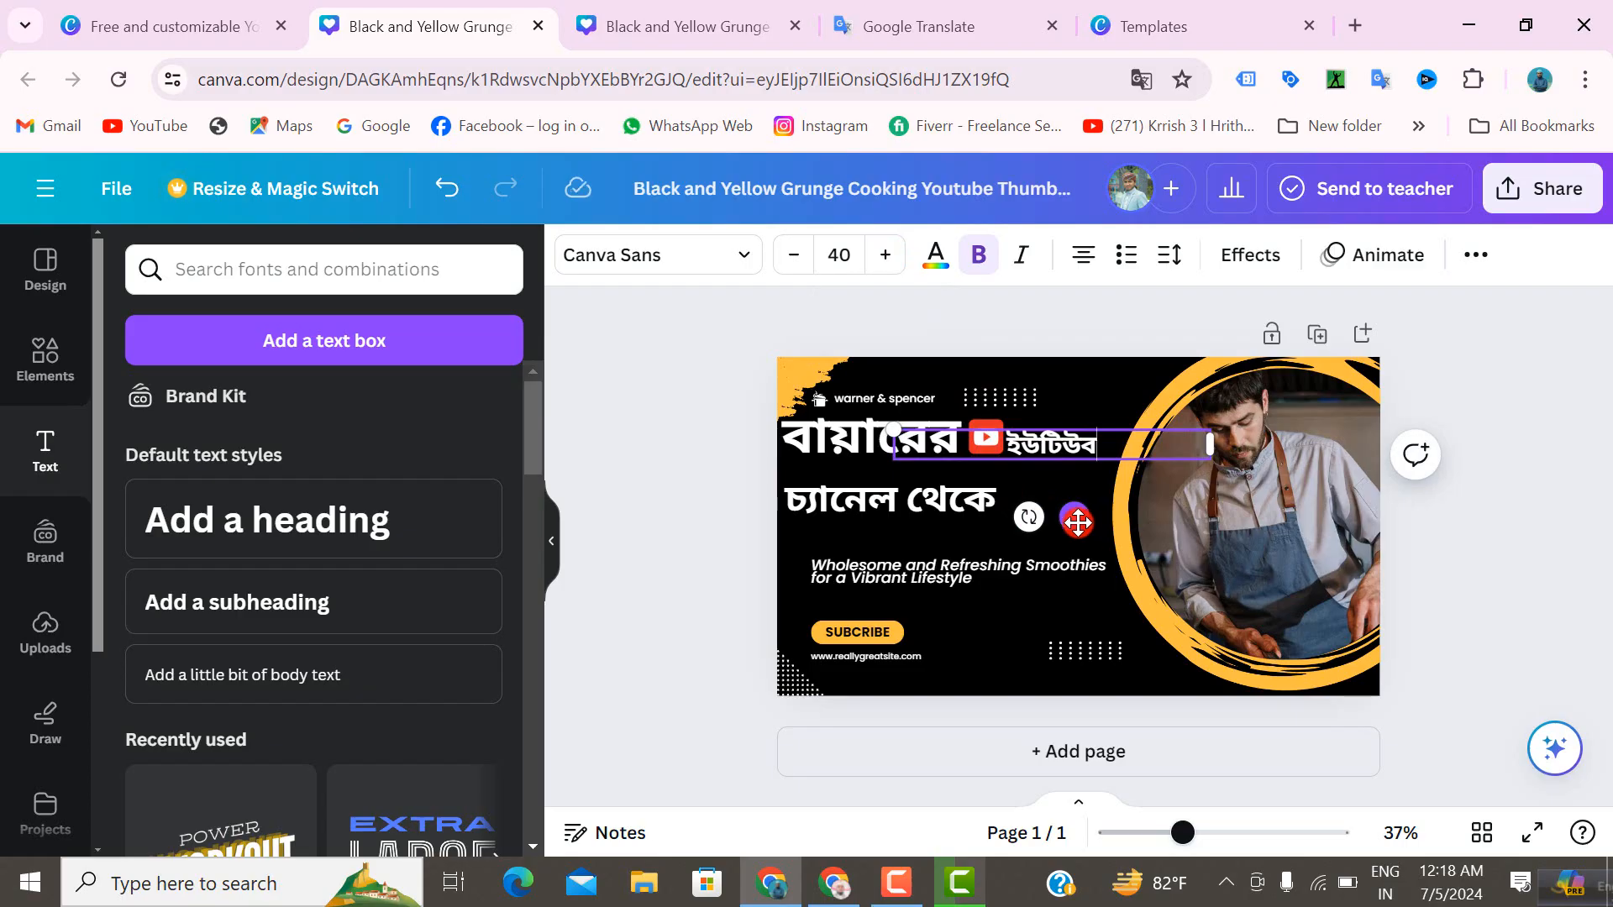
{"action": "left_click_drag", "start_coordinate": [1078, 523], "coordinate": [1083, 510]}
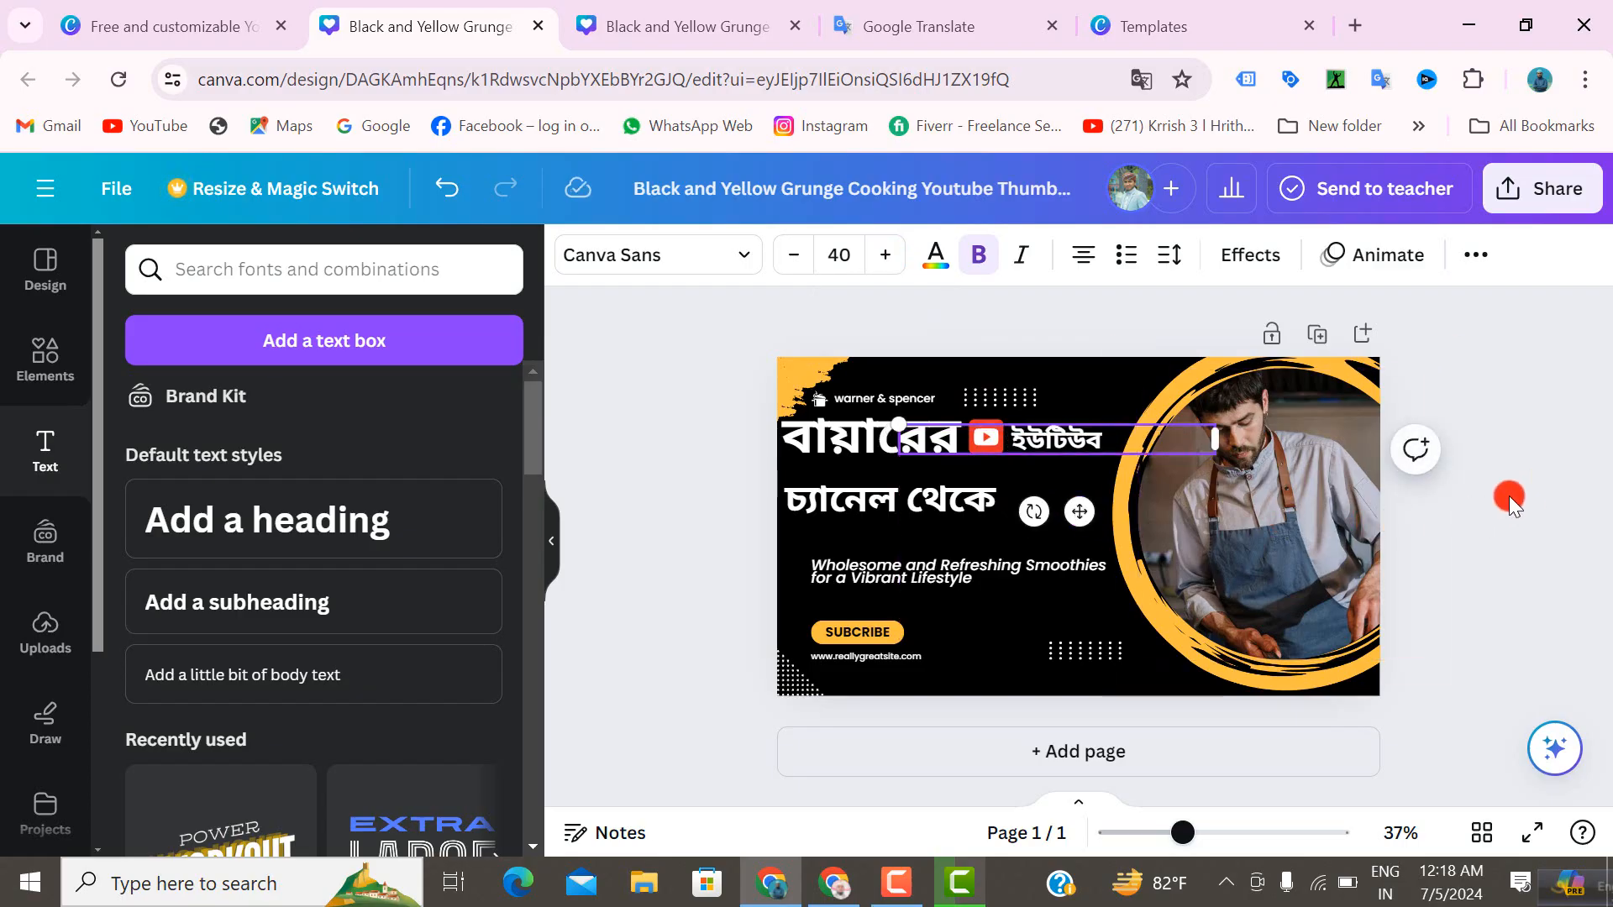
{"action": "left_click", "coordinate": [1509, 495]}
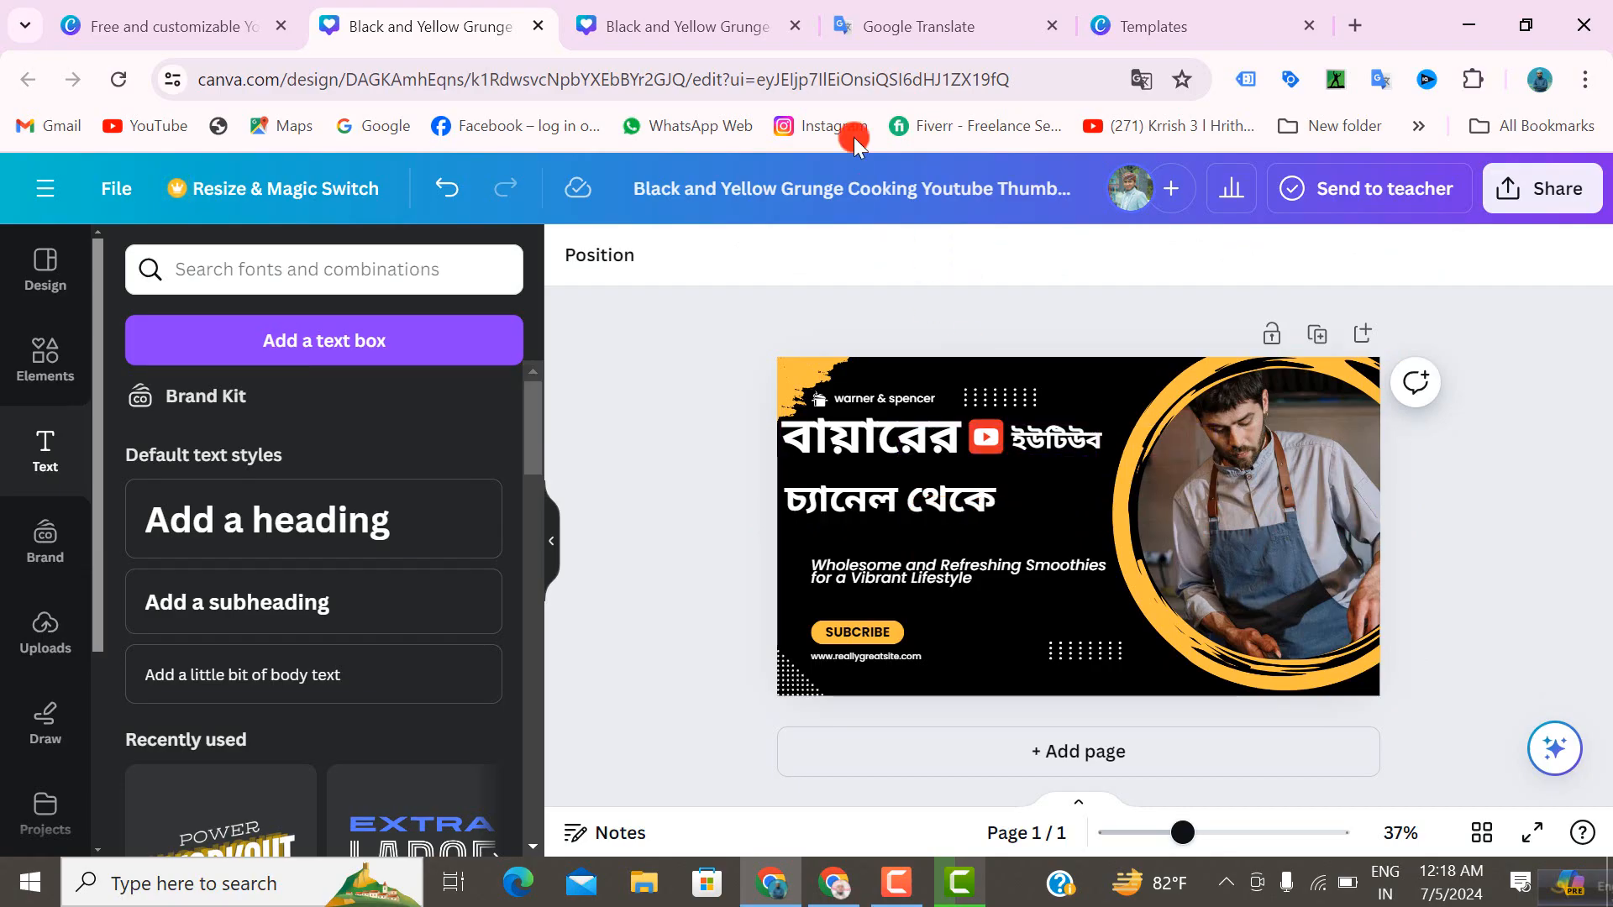
- Copy the words কিভাবে নিজের from the Bengali sentence in Google Translate and return to the Canva thumbnail
{"action": "left_click", "coordinate": [971, 24]}
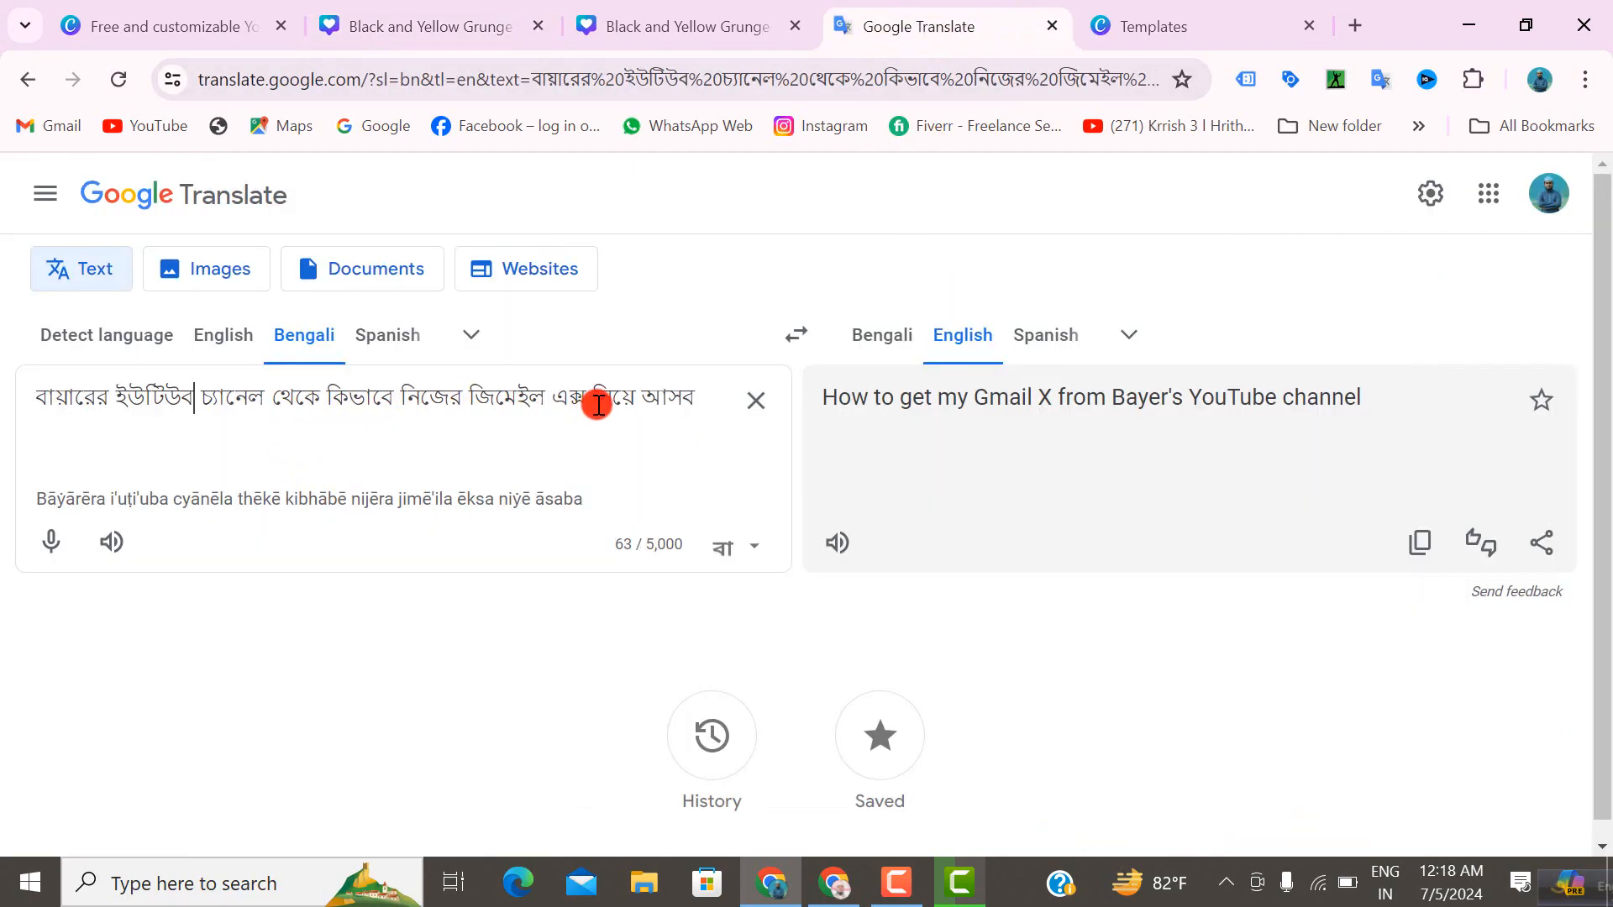
{"action": "left_click_drag", "start_coordinate": [330, 398], "coordinate": [467, 404]}
{"action": "right_click", "coordinate": [431, 399]}
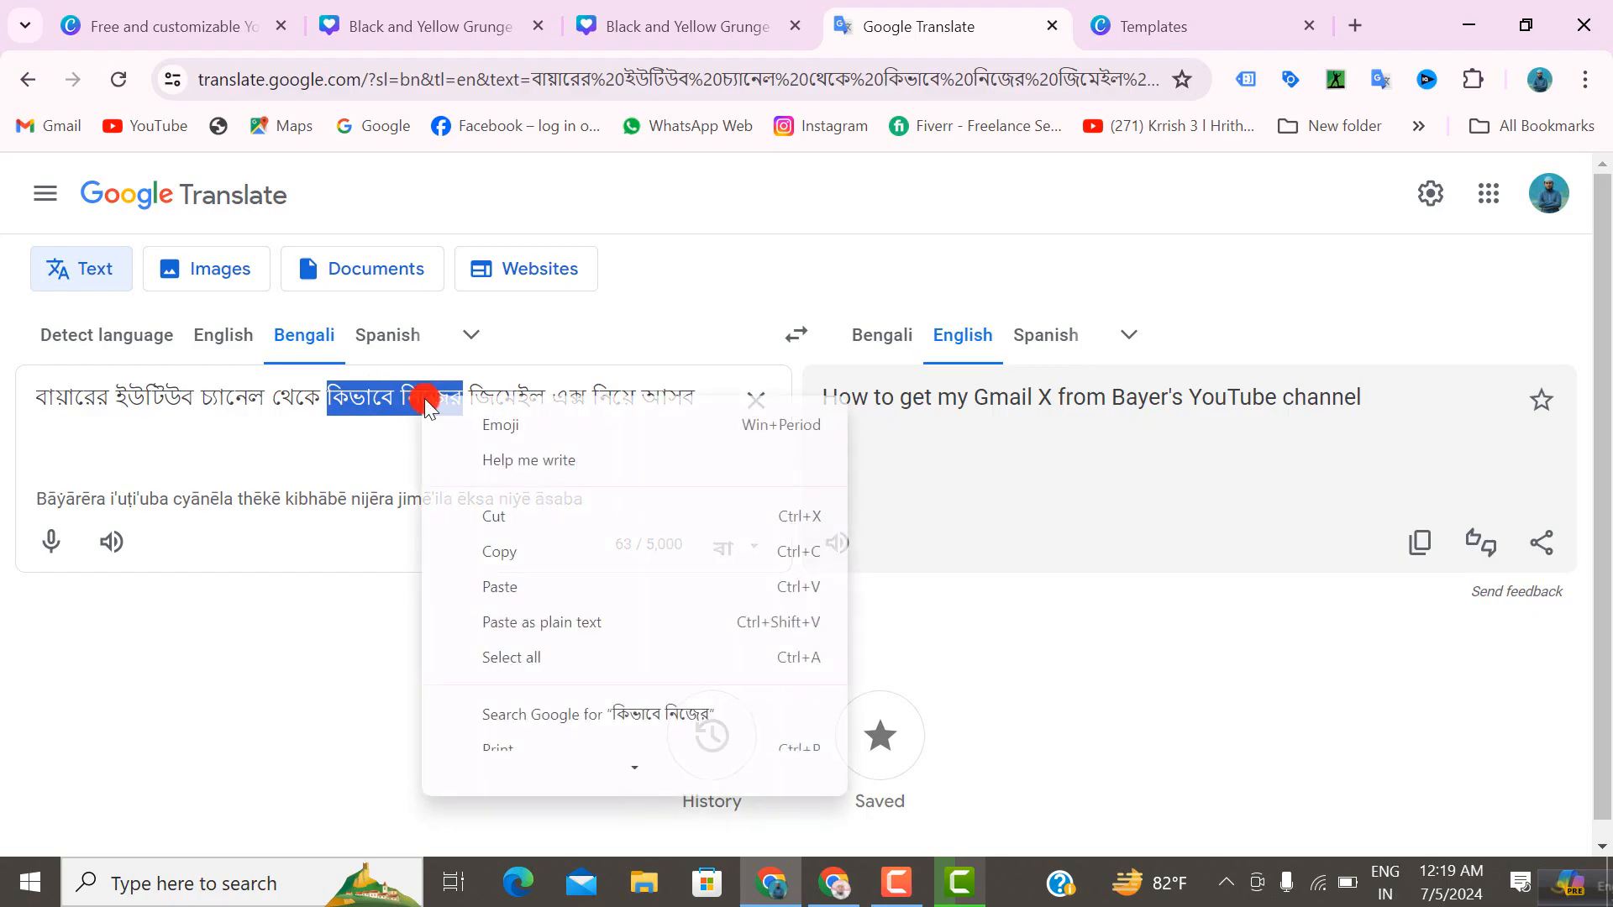
{"action": "left_click", "coordinate": [529, 551]}
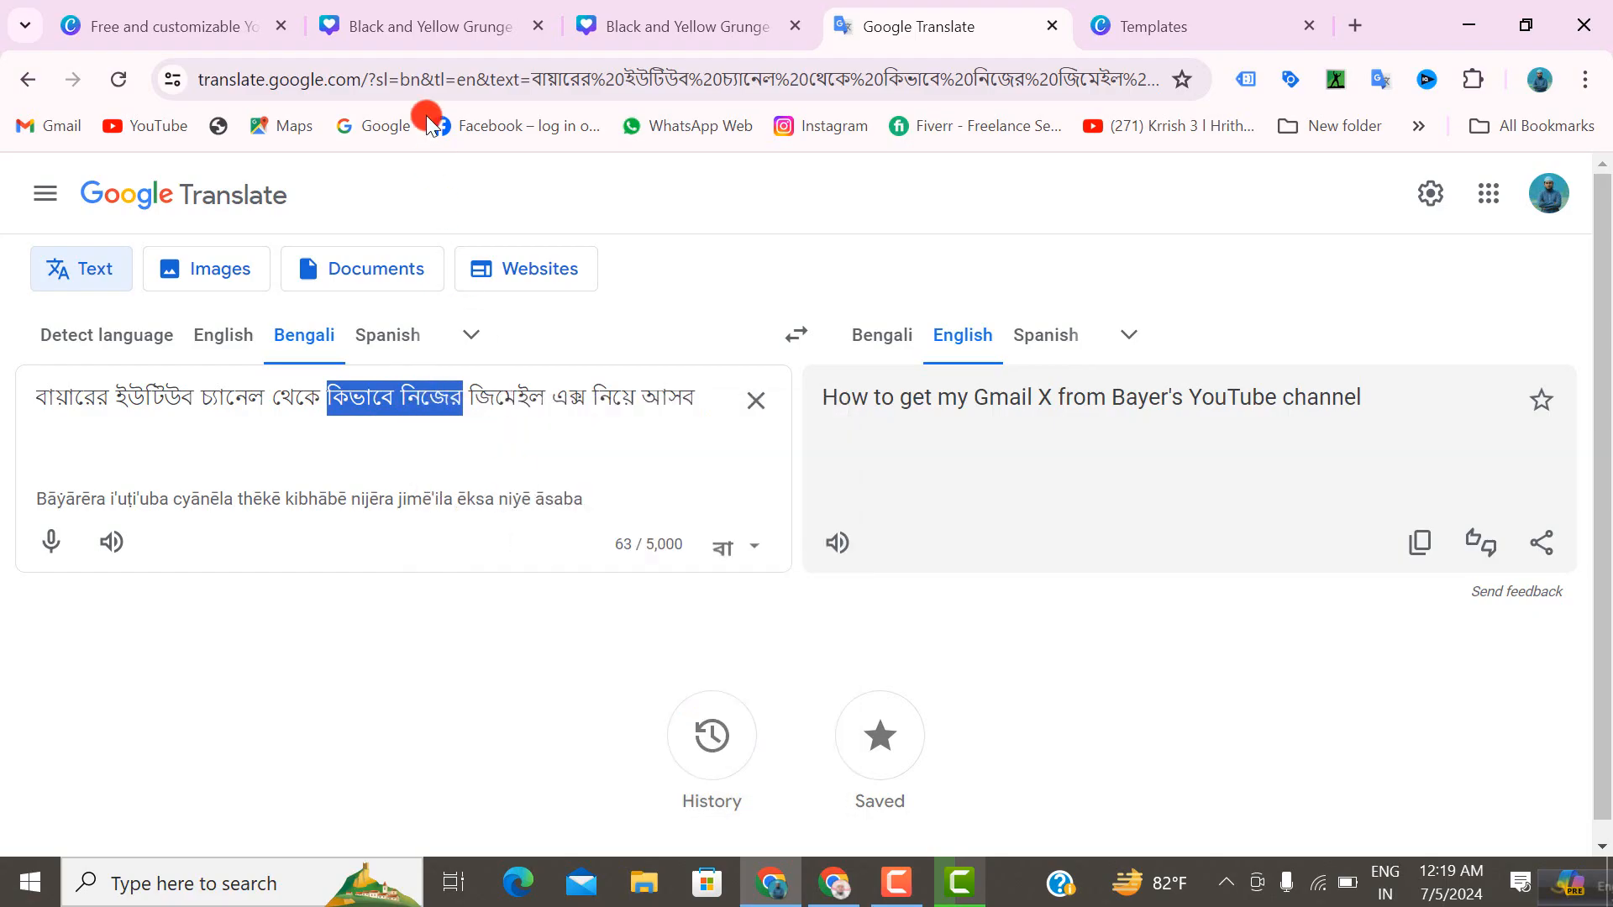
{"action": "left_click", "coordinate": [414, 27]}
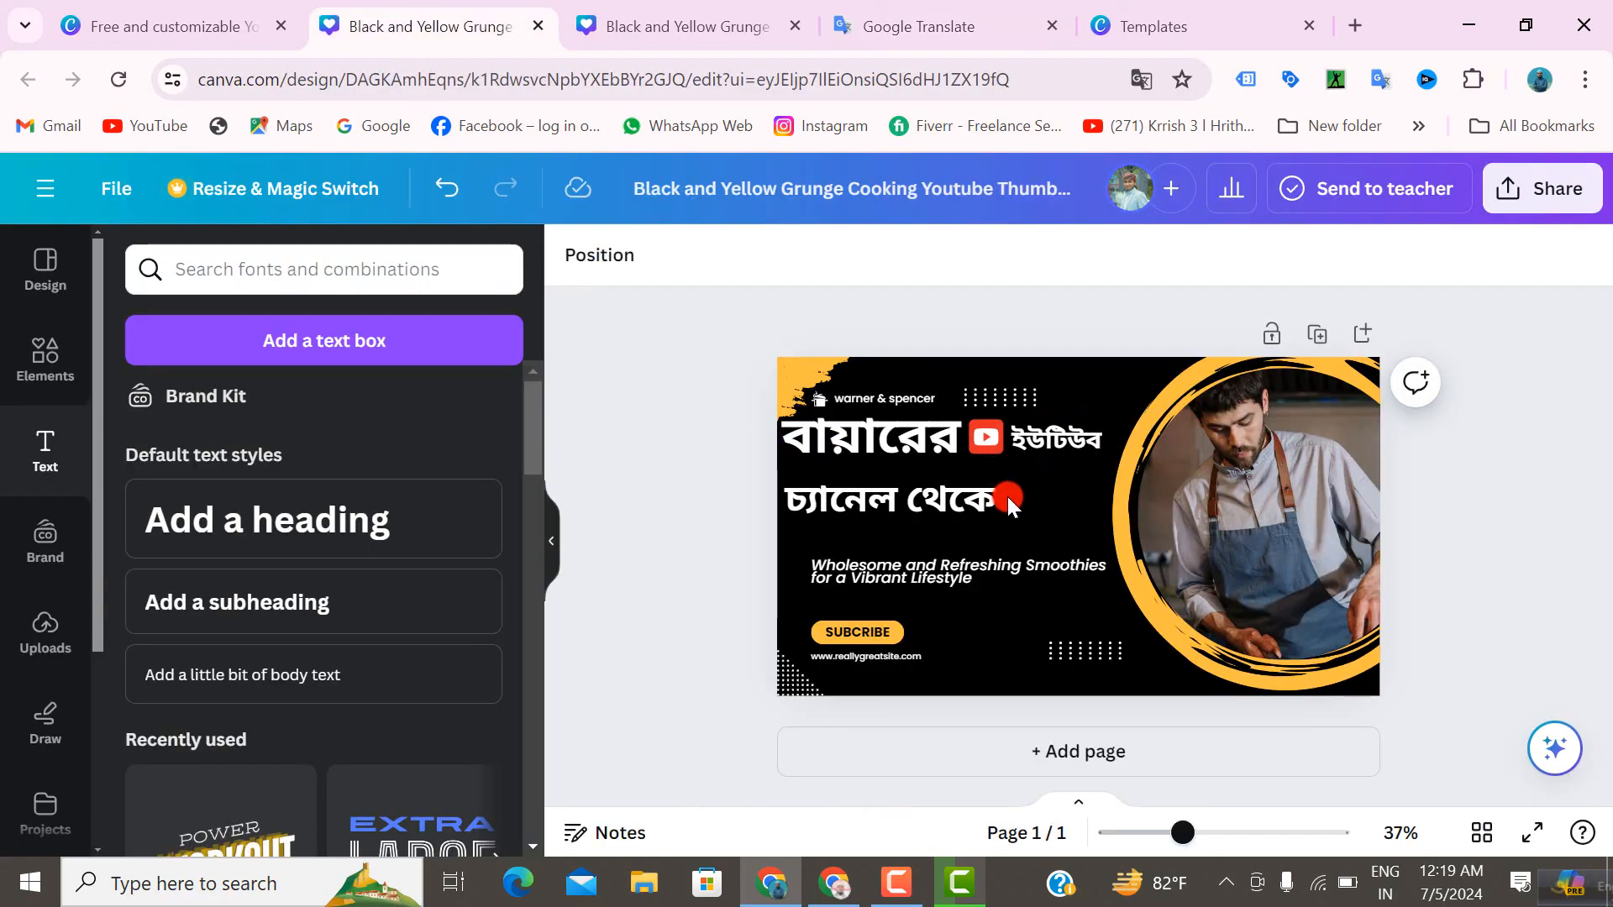
- Move the চ্যানেল থেকে heading up and slightly left so it sits closer beneath বায়ারের
{"action": "left_click", "coordinate": [885, 504]}
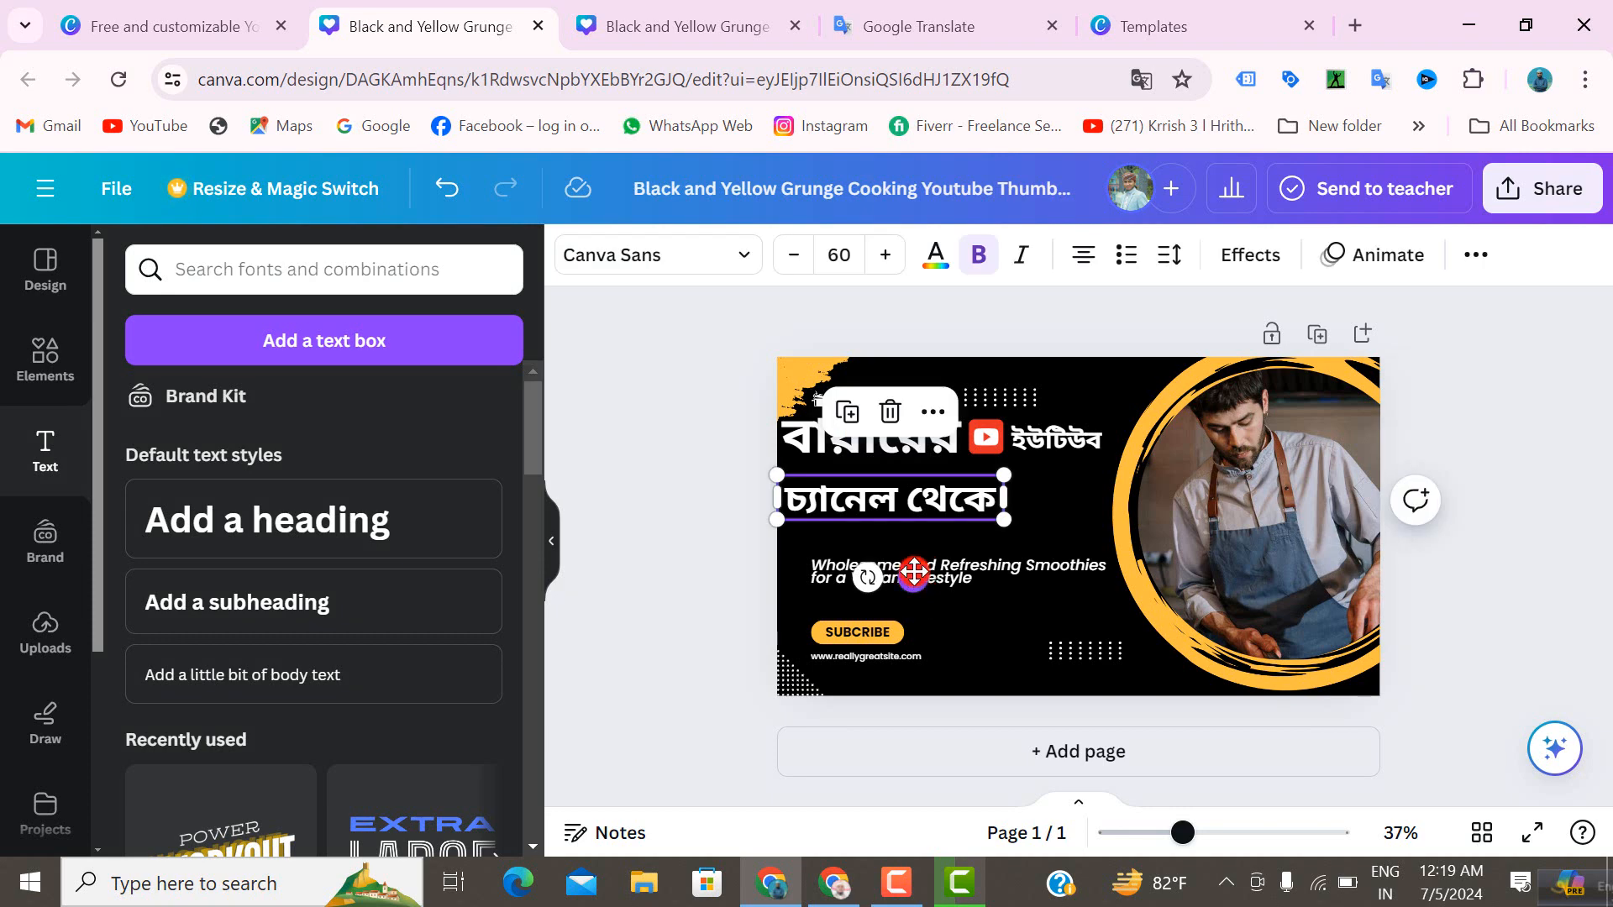
{"action": "left_click_drag", "start_coordinate": [921, 593], "coordinate": [989, 547]}
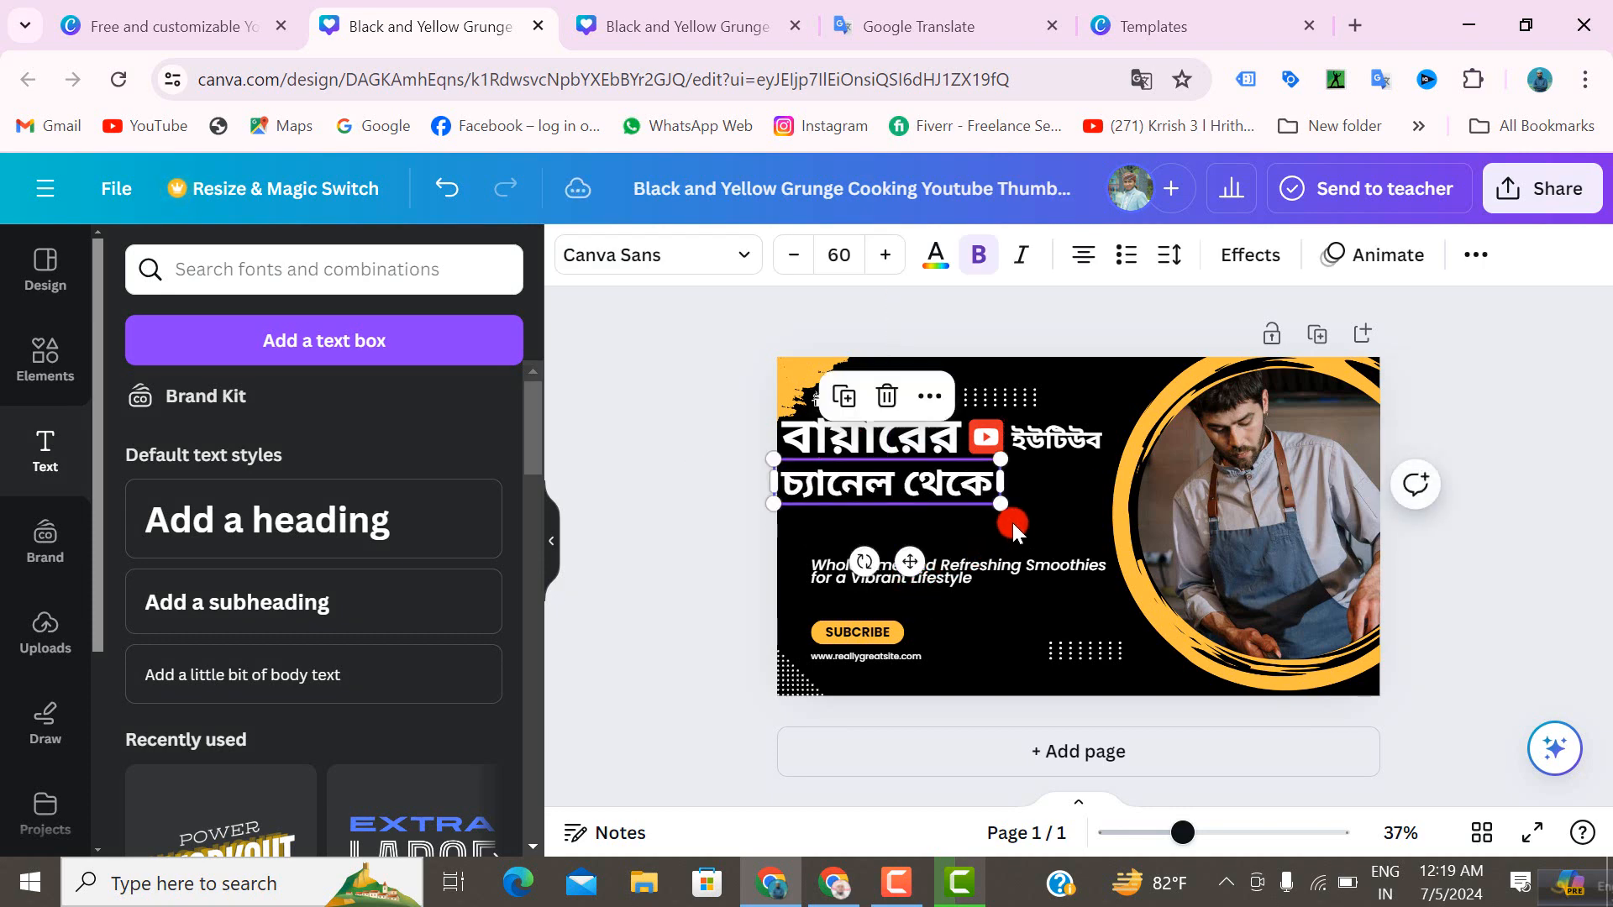
{"action": "left_click", "coordinate": [1011, 522]}
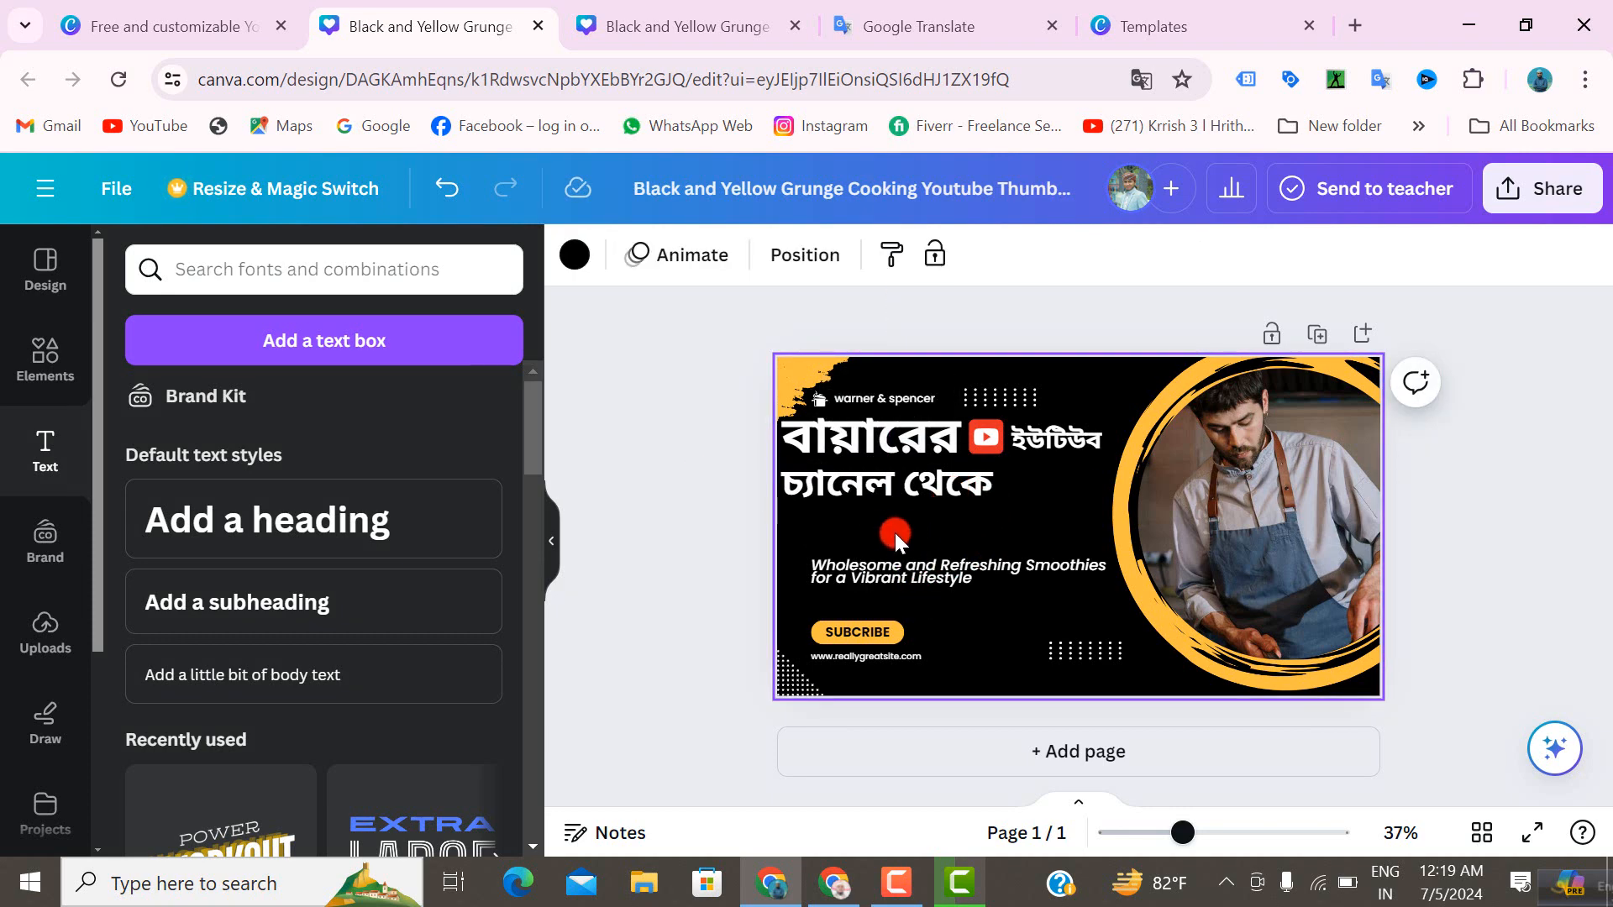
- Add a subheading with the copied words কিভাবে নিজের and place it beneath চ্যানেল থেকে
{"action": "left_click", "coordinate": [256, 604]}
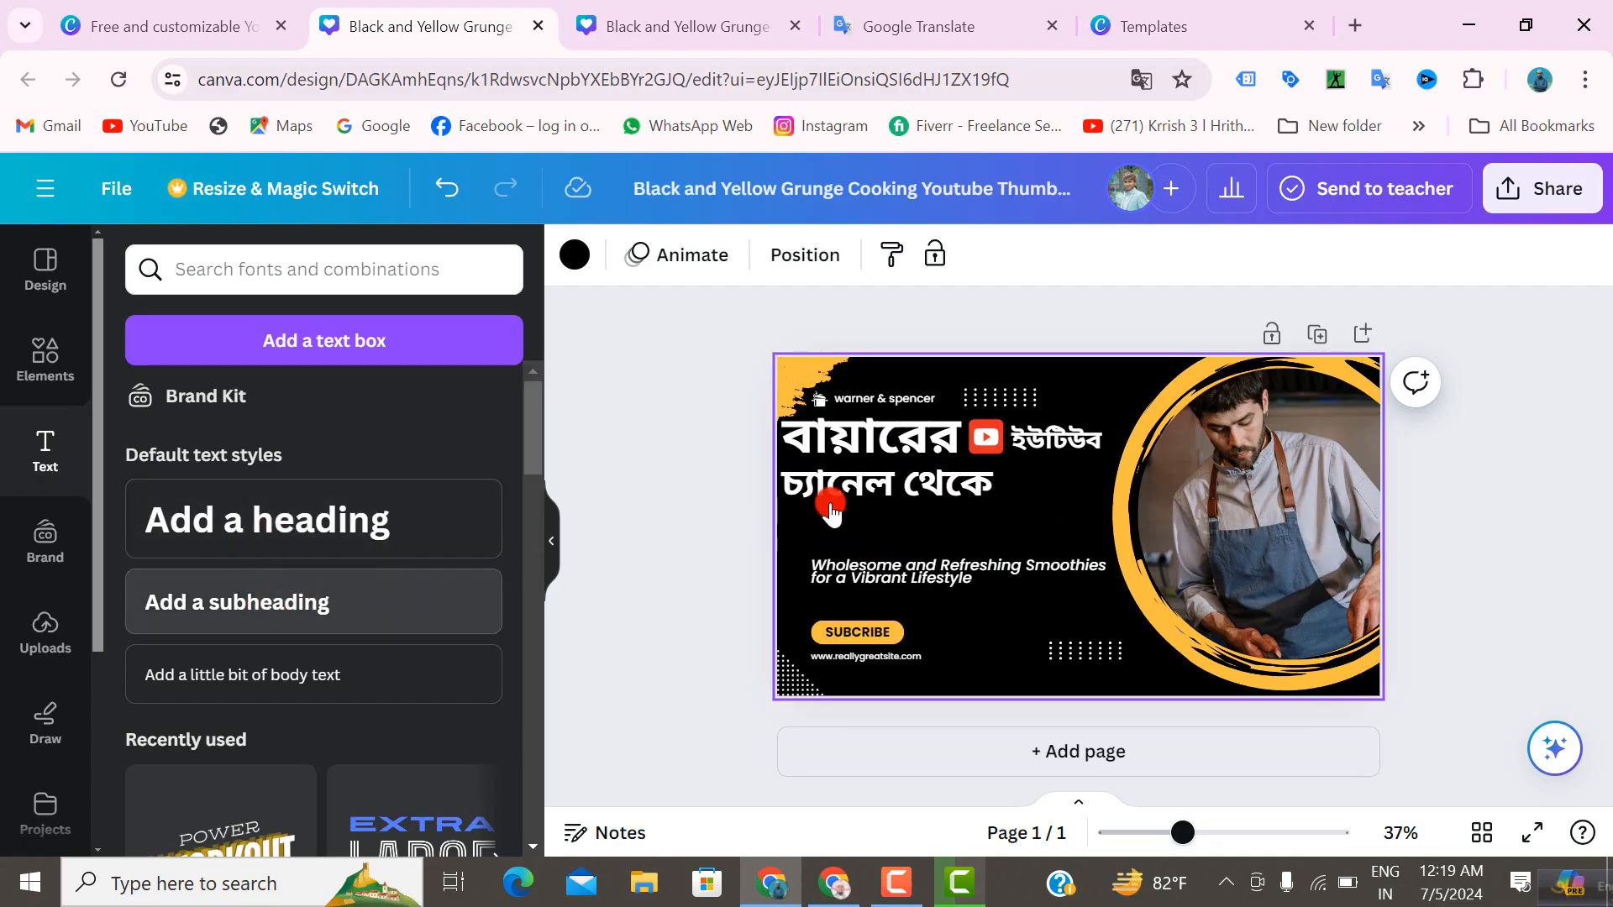
{"action": "left_click", "coordinate": [1078, 452]}
{"action": "right_click", "coordinate": [1050, 527]}
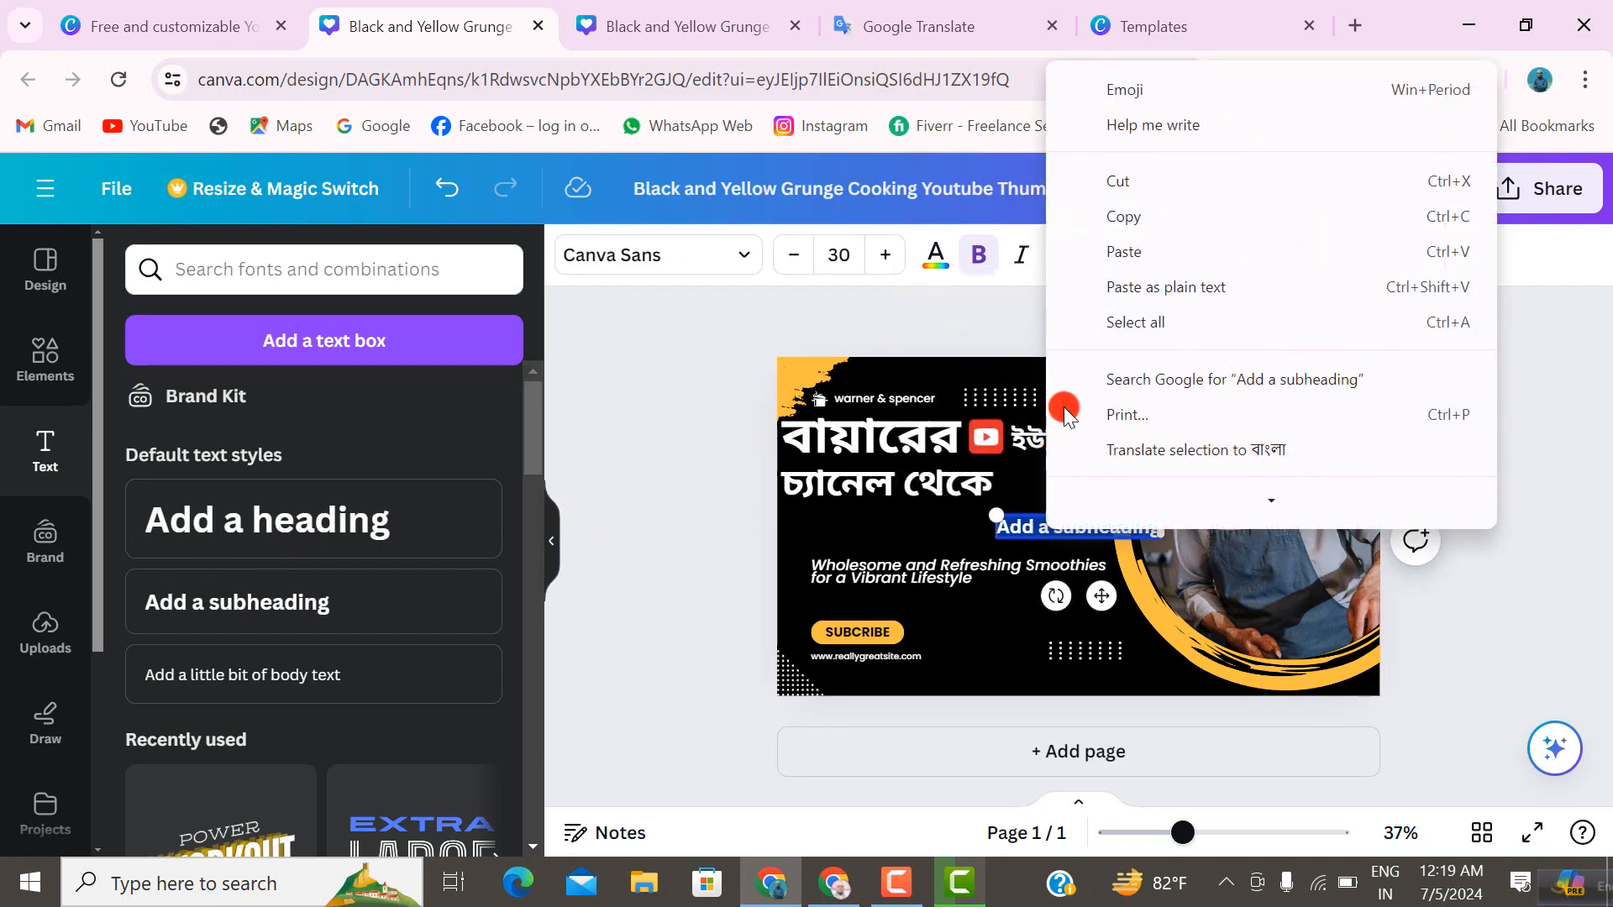
{"action": "left_click", "coordinate": [1124, 251]}
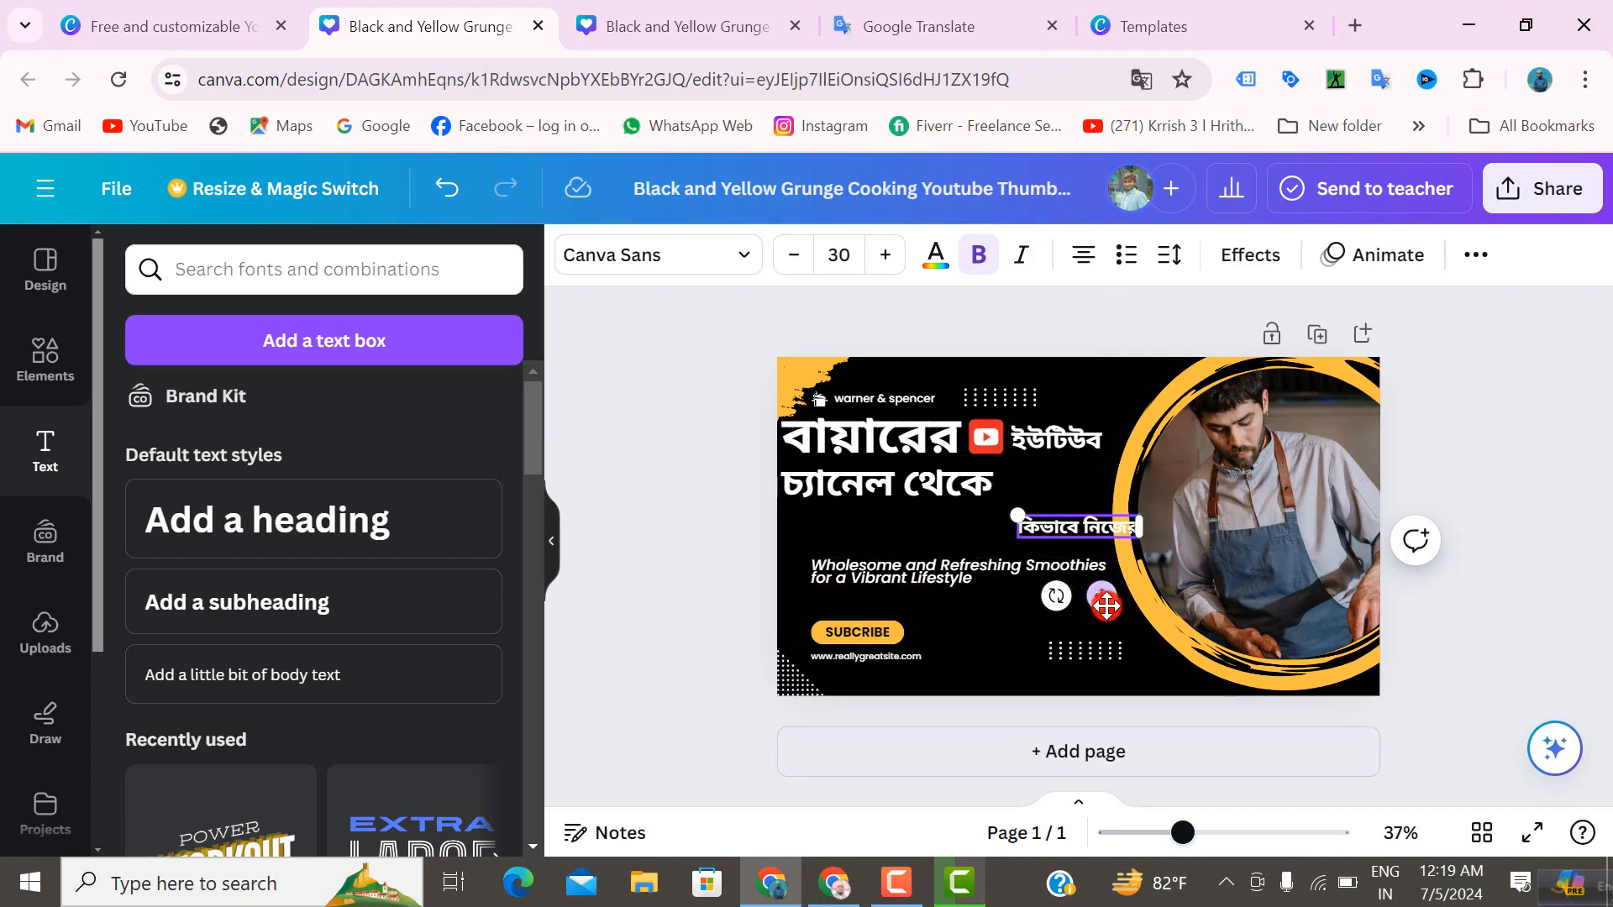
{"action": "left_click_drag", "start_coordinate": [1092, 605], "coordinate": [906, 594]}
- Set the font size of the কিভাবে নিজের text to 50
{"action": "left_click", "coordinate": [886, 254]}
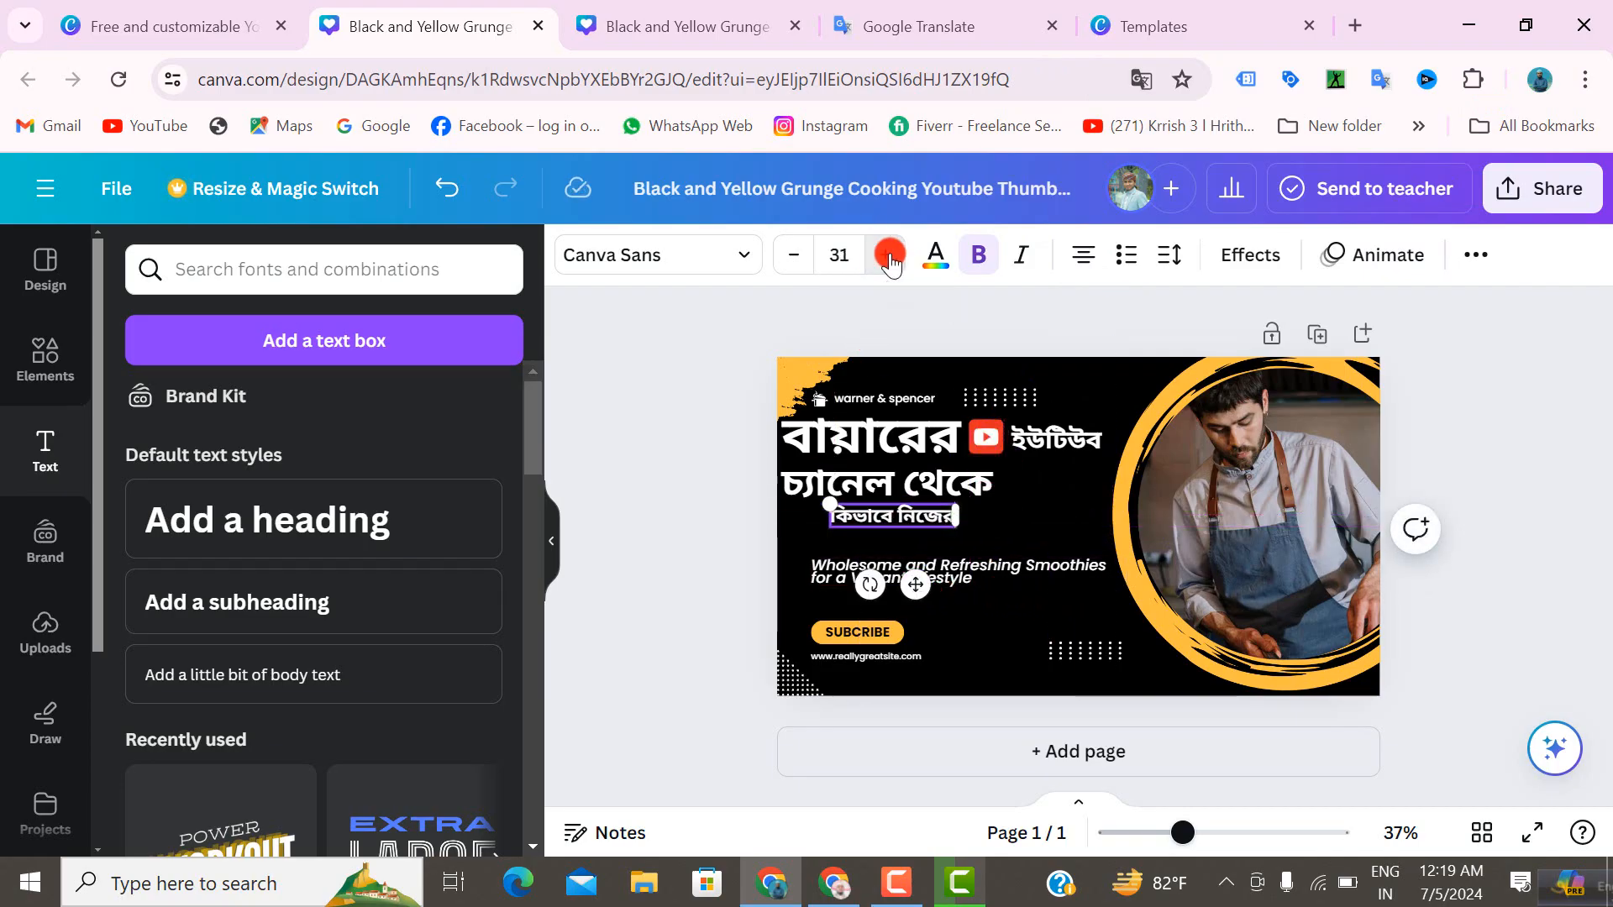
{"action": "left_click", "coordinate": [887, 255]}
{"action": "left_click", "coordinate": [888, 257]}
{"action": "left_click", "coordinate": [889, 257]}
{"action": "left_click", "coordinate": [890, 258]}
{"action": "left_click", "coordinate": [890, 255]}
{"action": "left_click", "coordinate": [890, 255]}
{"action": "left_click", "coordinate": [890, 254]}
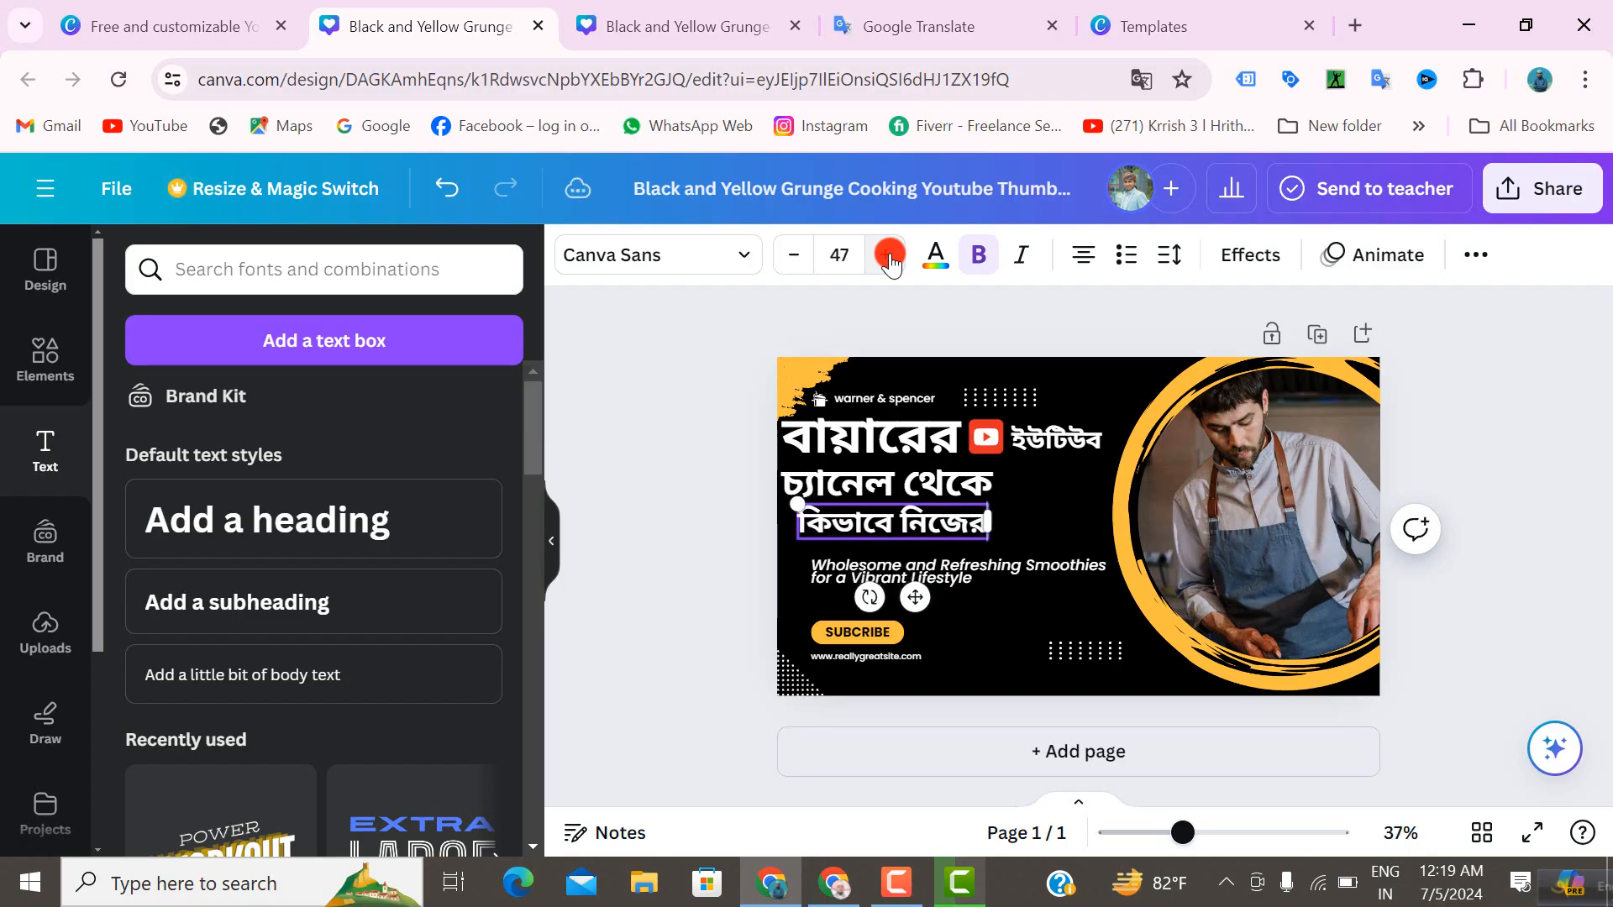
{"action": "left_click", "coordinate": [889, 255]}
{"action": "left_click", "coordinate": [919, 611]}
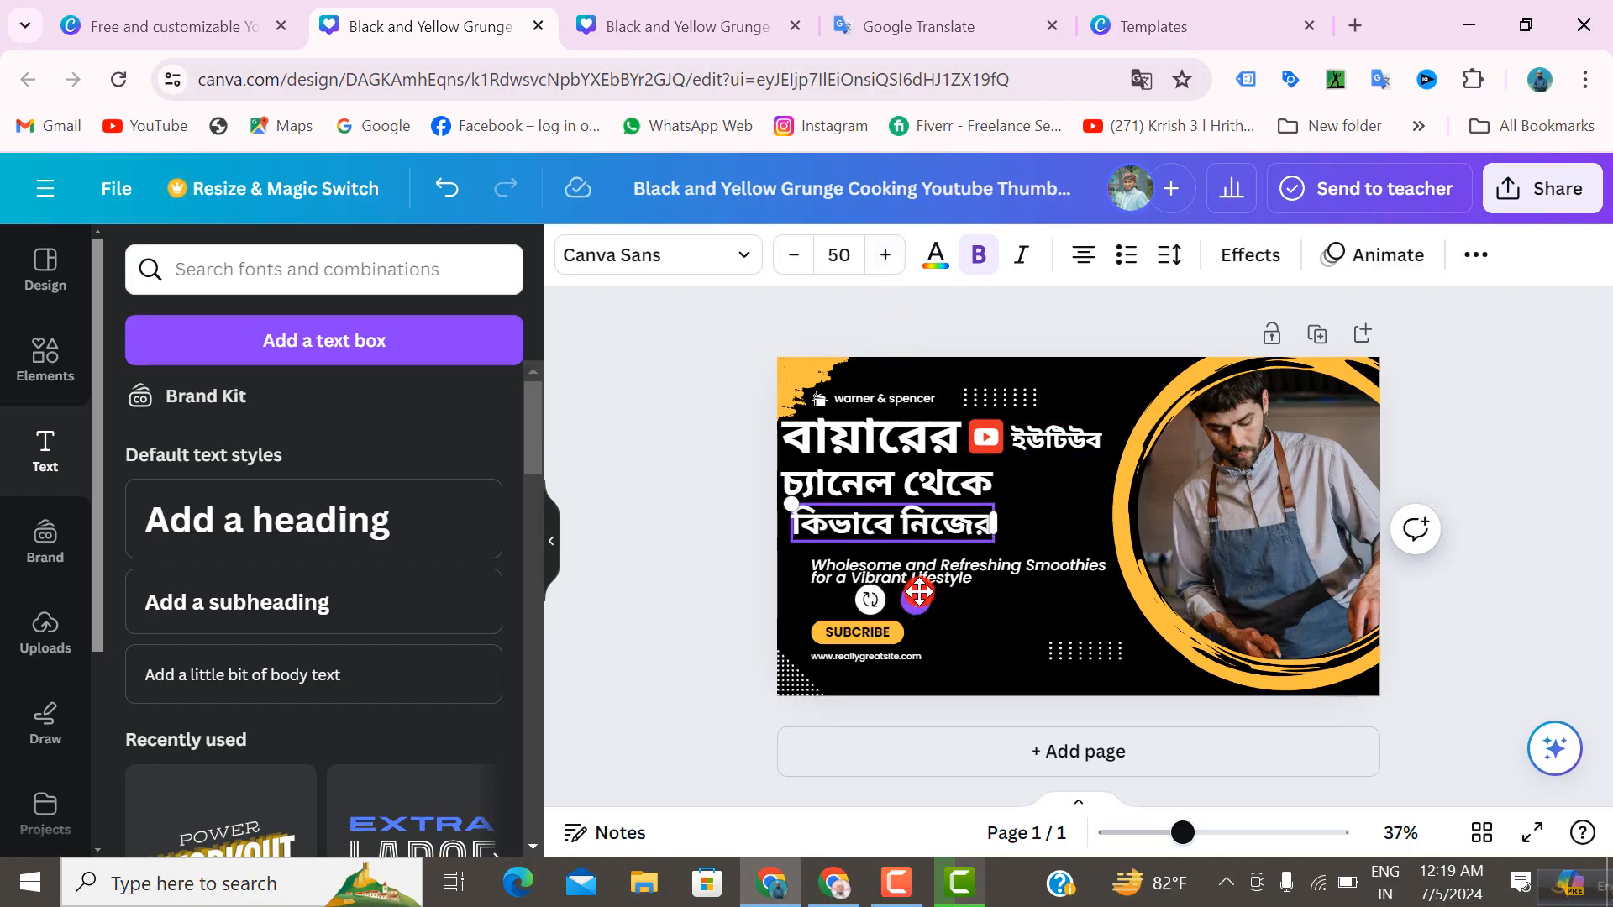
- Move the চ্যানেল থেকে heading to the right and slightly up, beneath বায়ারের and the YouTube icon
{"action": "left_click", "coordinate": [908, 482]}
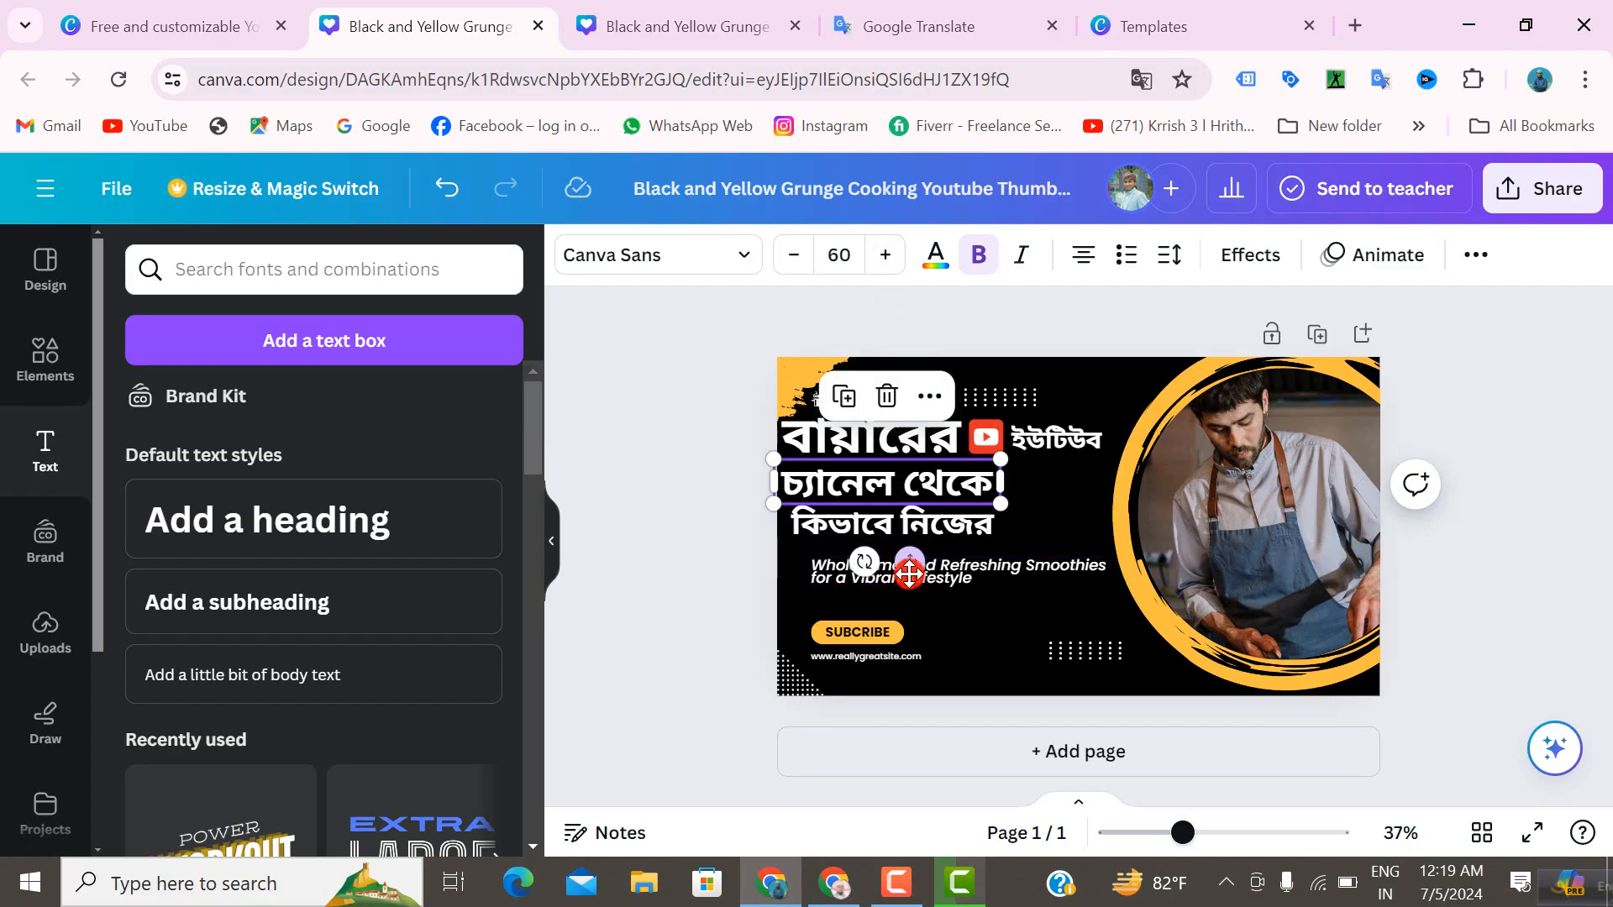
{"action": "left_click", "coordinate": [963, 469]}
{"action": "left_click_drag", "start_coordinate": [910, 561], "coordinate": [951, 555]}
{"action": "left_click", "coordinate": [909, 536]}
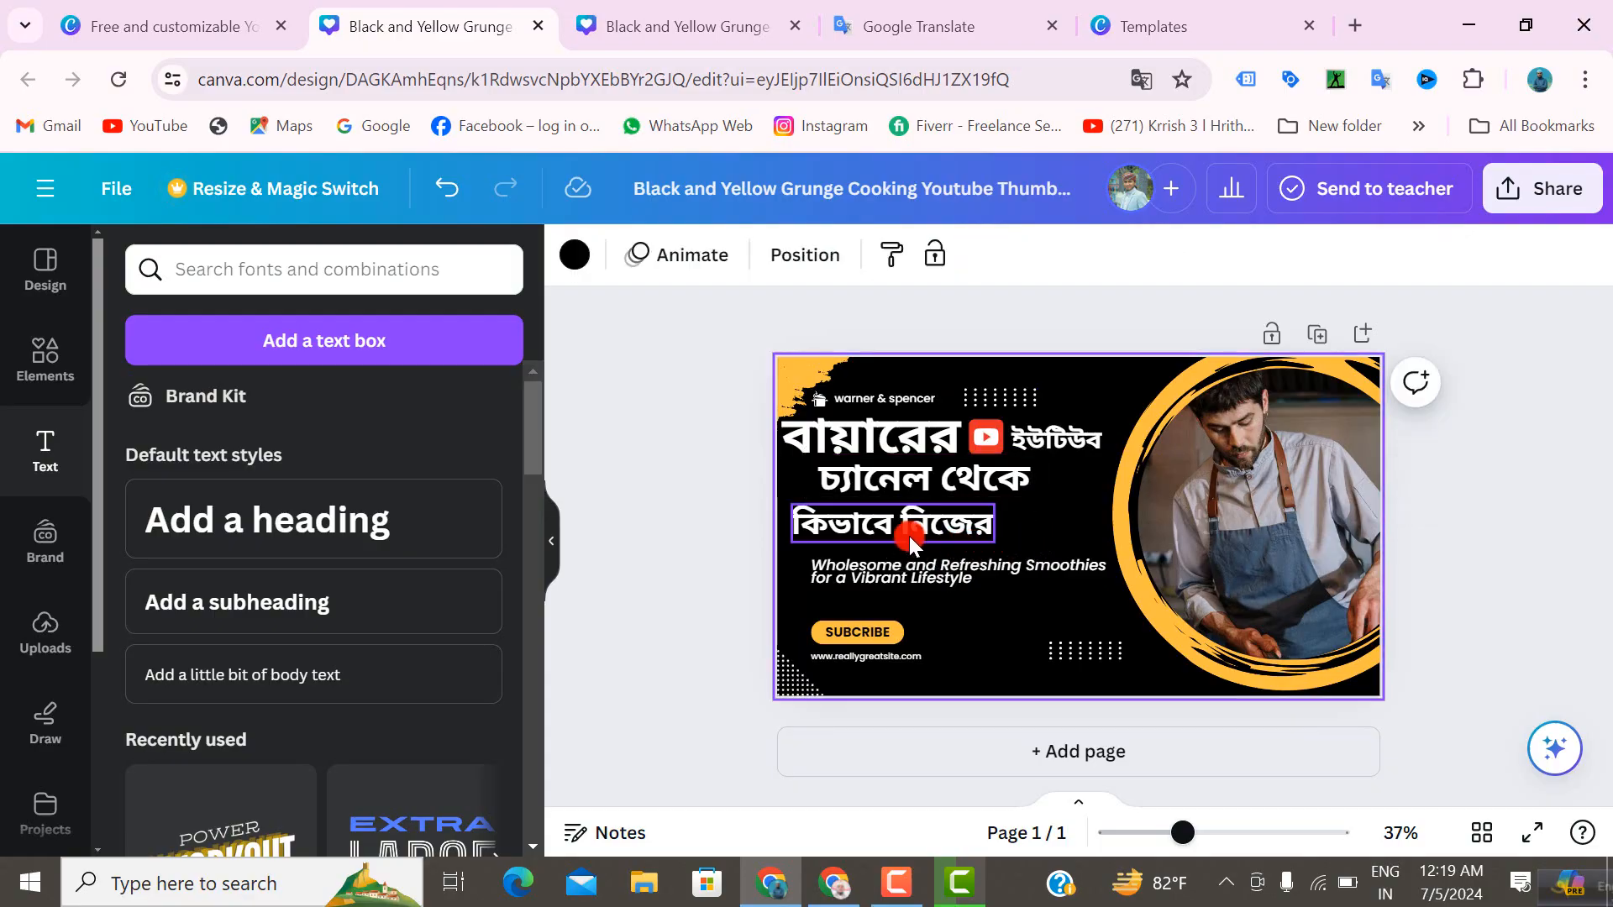
- Move কিভাবে নিজের slightly up and left so it starts at the thumbnail's left edge
{"action": "left_click", "coordinate": [865, 532]}
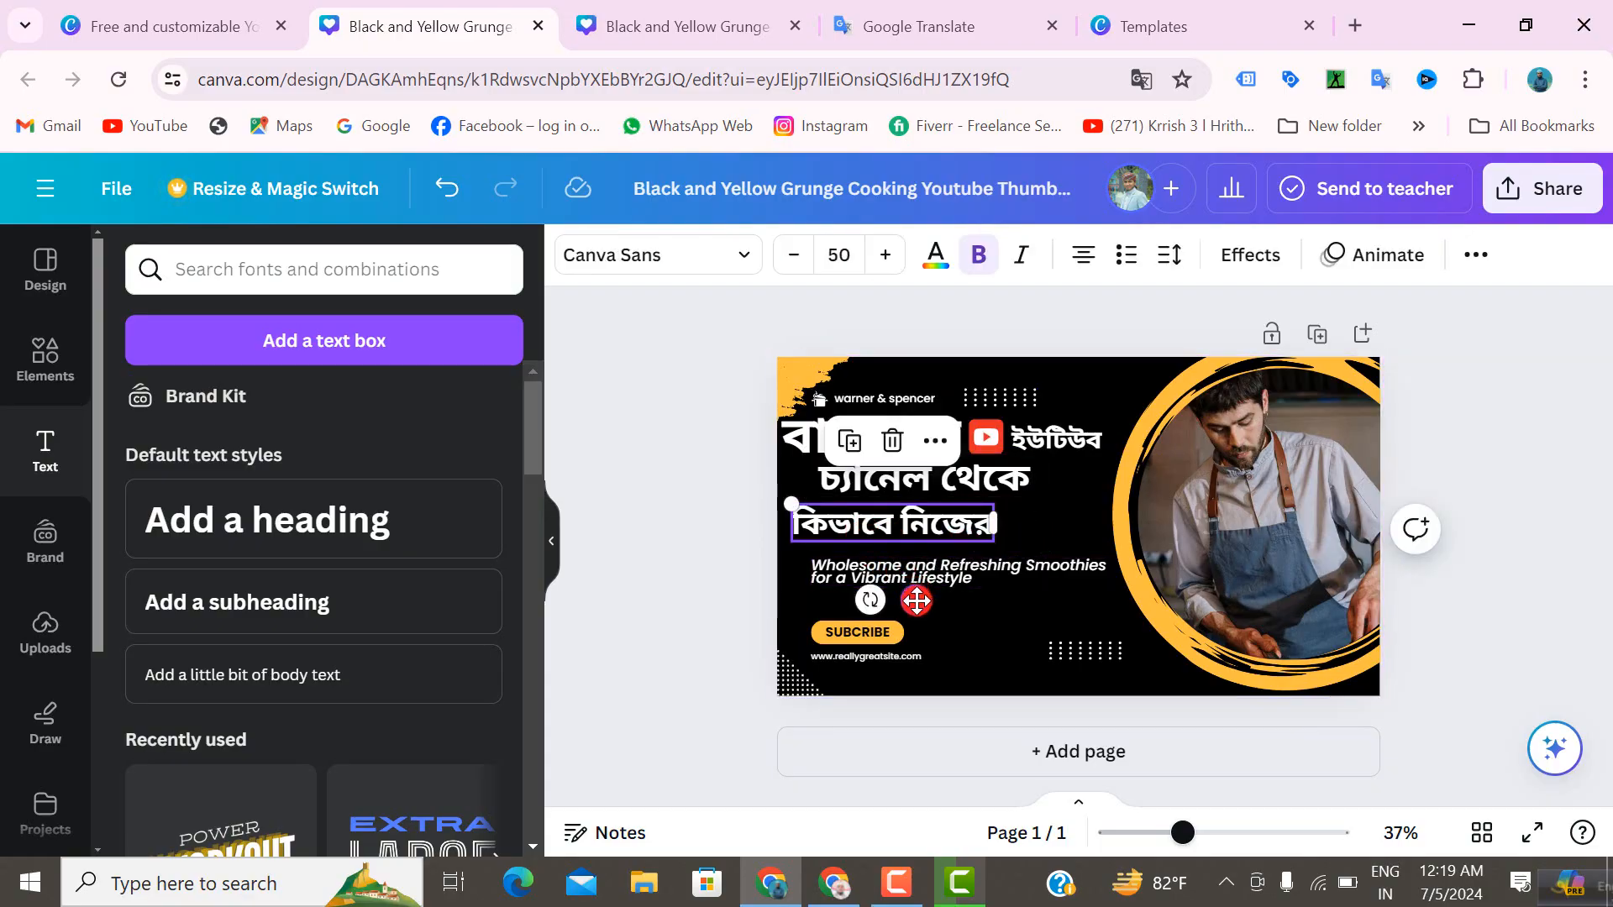
{"action": "left_click_drag", "start_coordinate": [915, 599], "coordinate": [902, 590]}
{"action": "left_click", "coordinate": [1010, 516]}
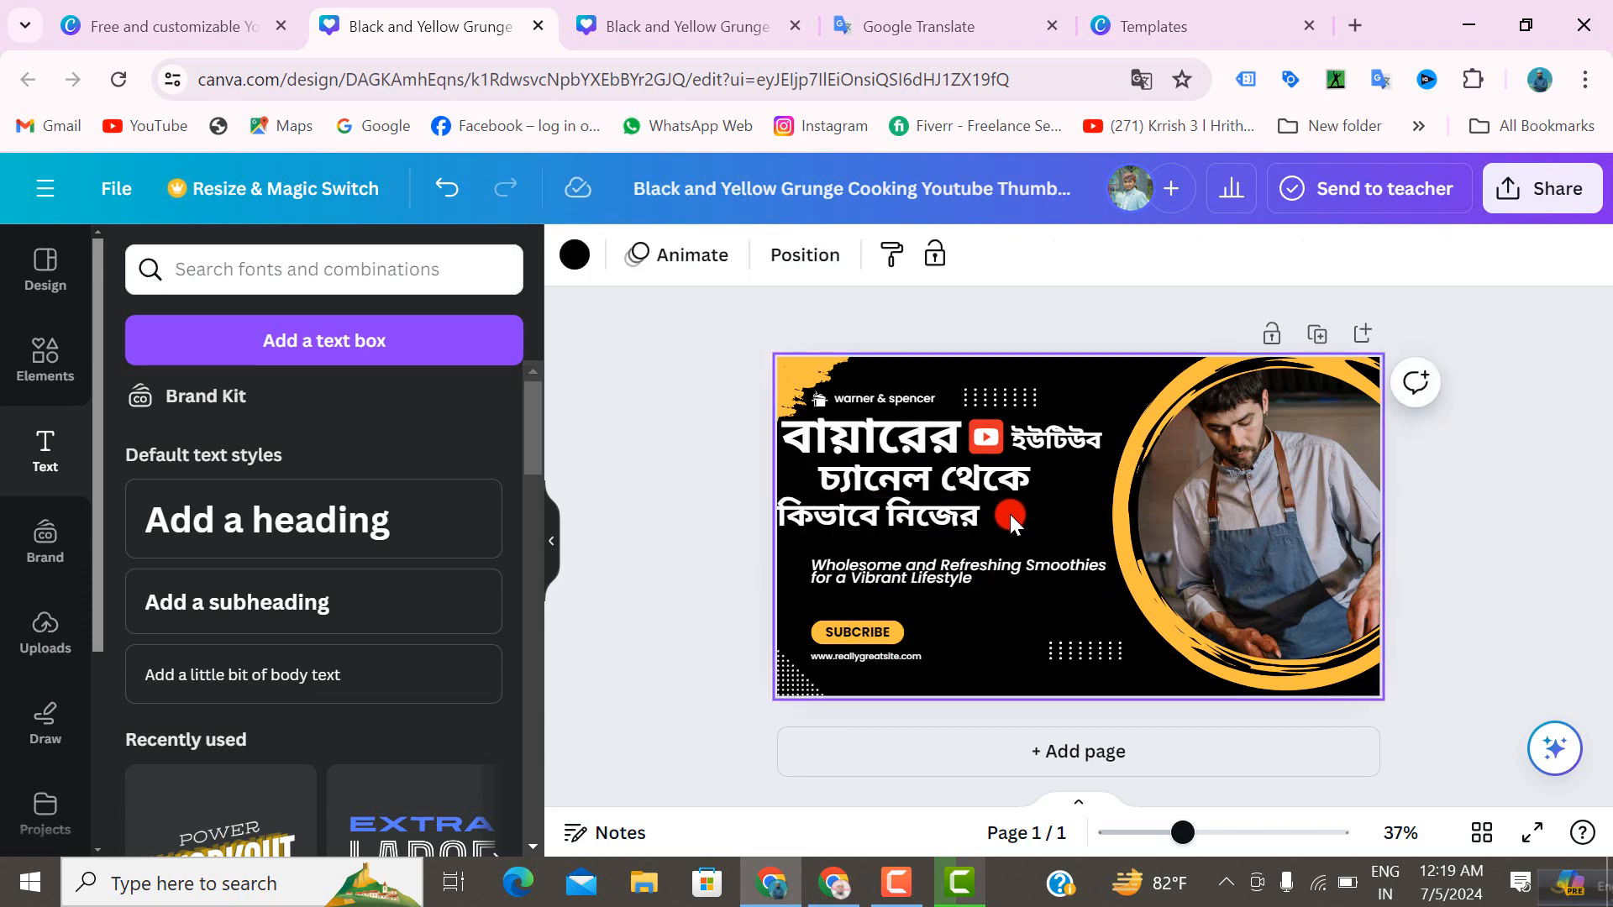
- Replace the youtube search in the element library with "gmail icon" and show all matching graphics
{"action": "left_click", "coordinate": [42, 360]}
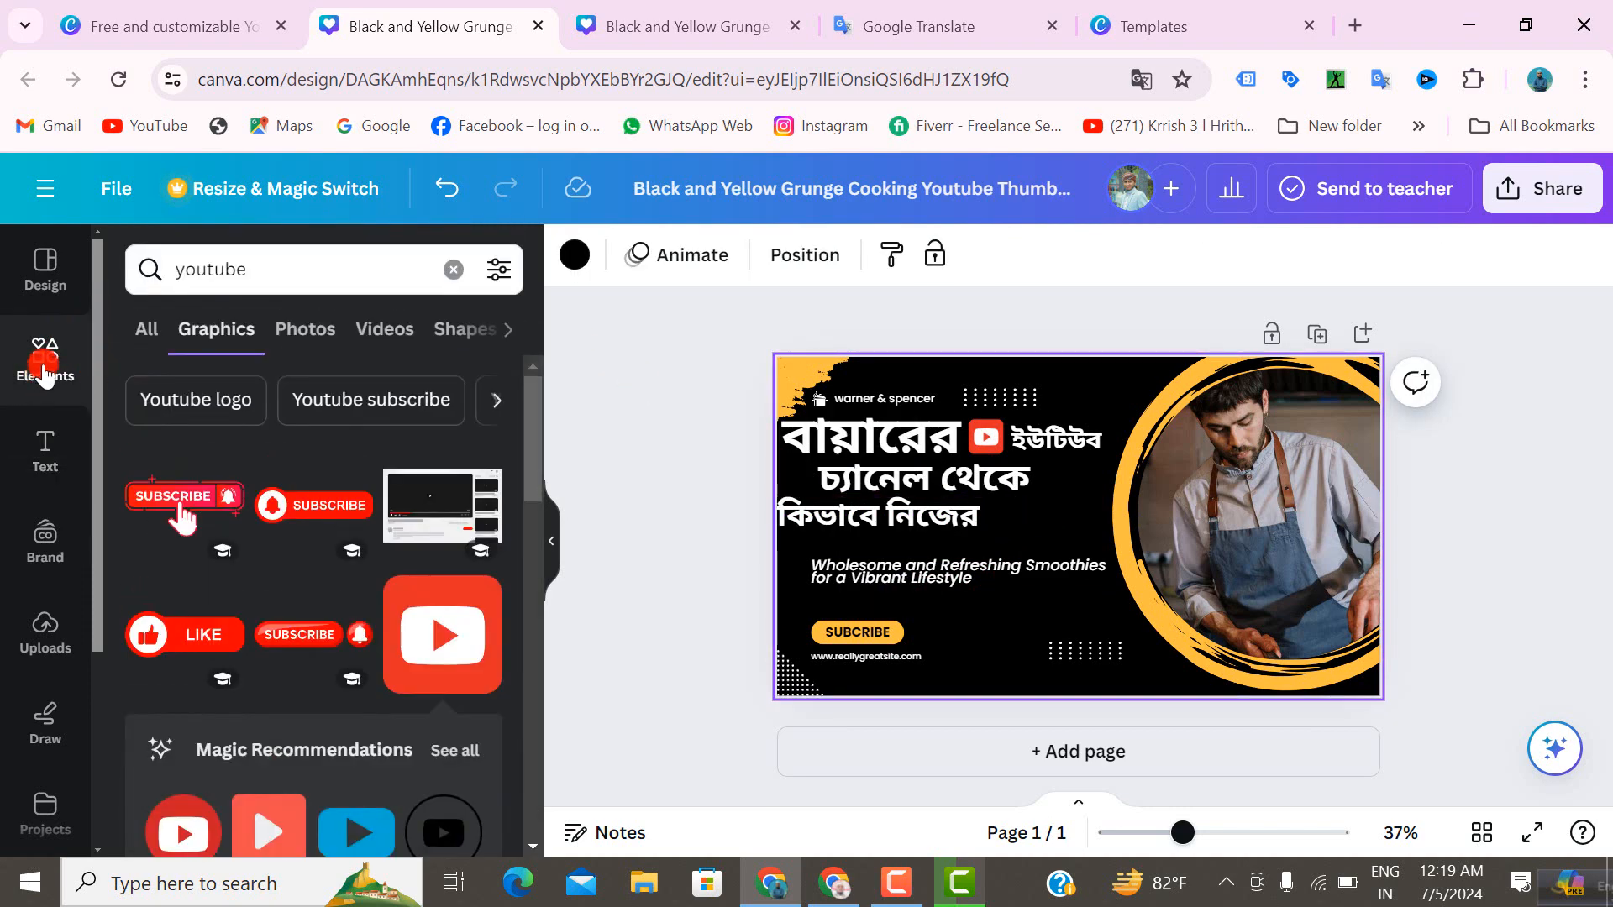
{"action": "left_click", "coordinate": [205, 271]}
{"action": "left_click", "coordinate": [454, 269]}
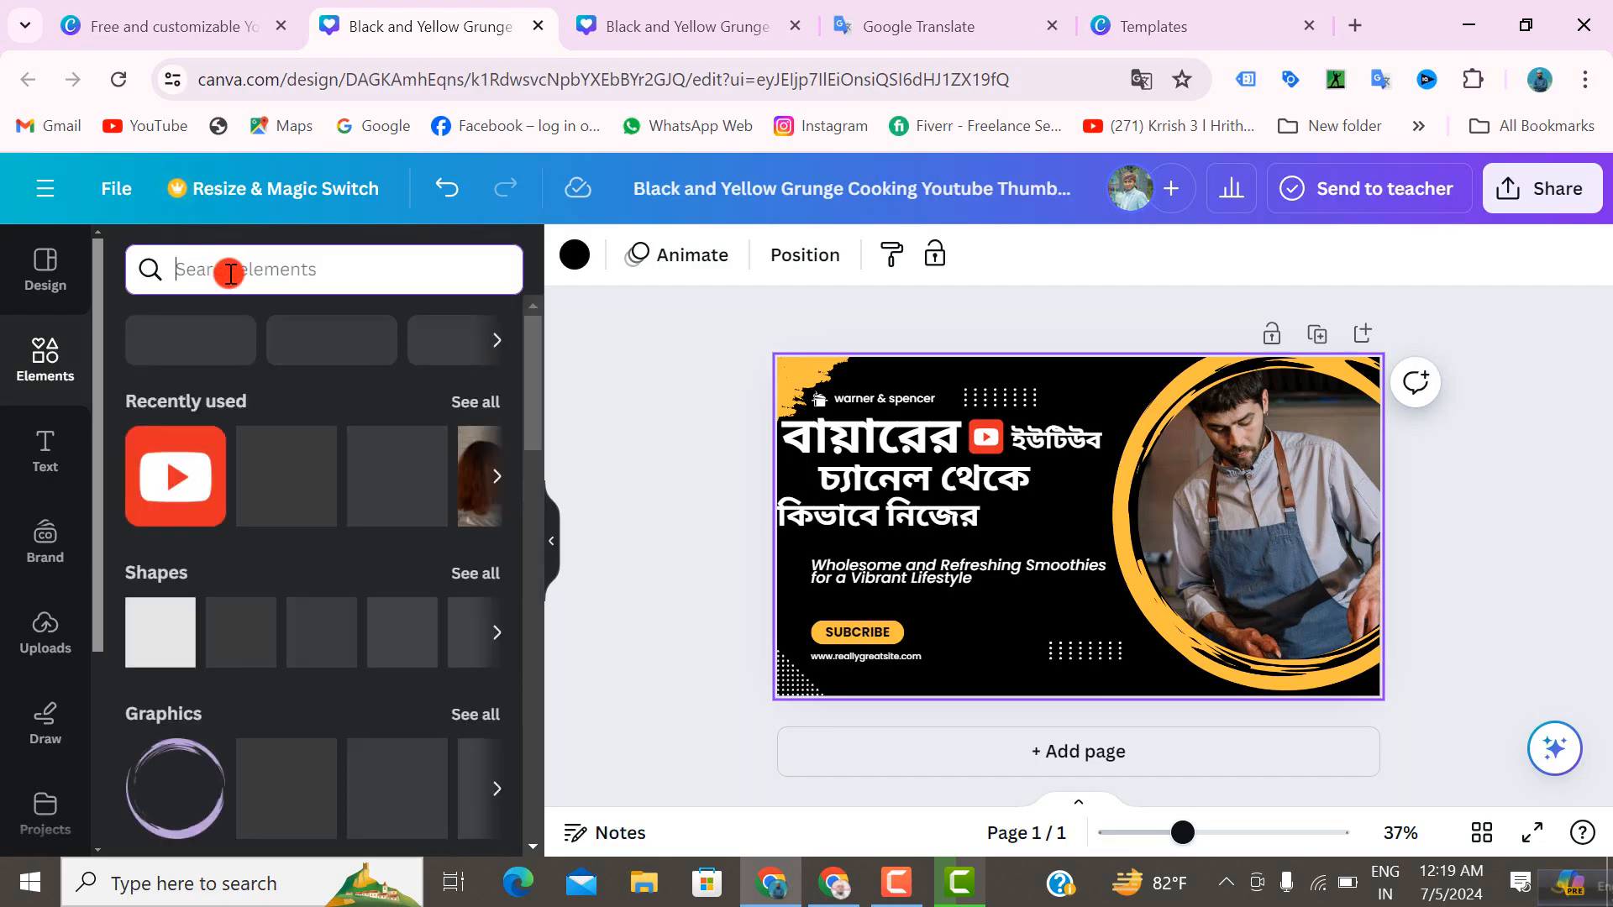
{"action": "type", "text": "gma"}
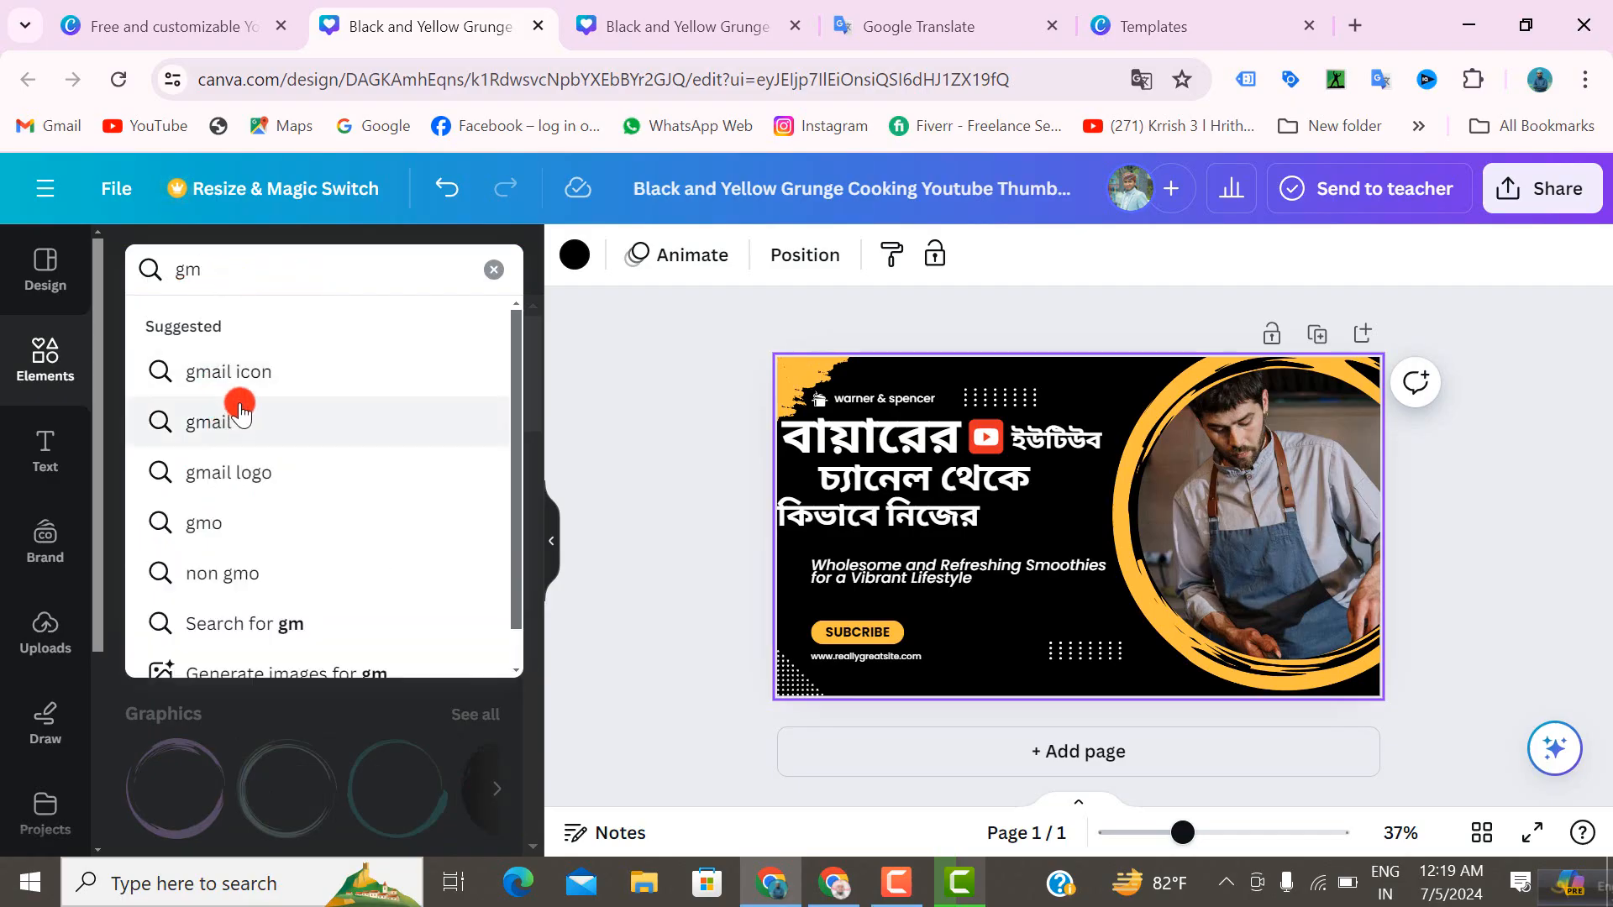
{"action": "left_click", "coordinate": [242, 374]}
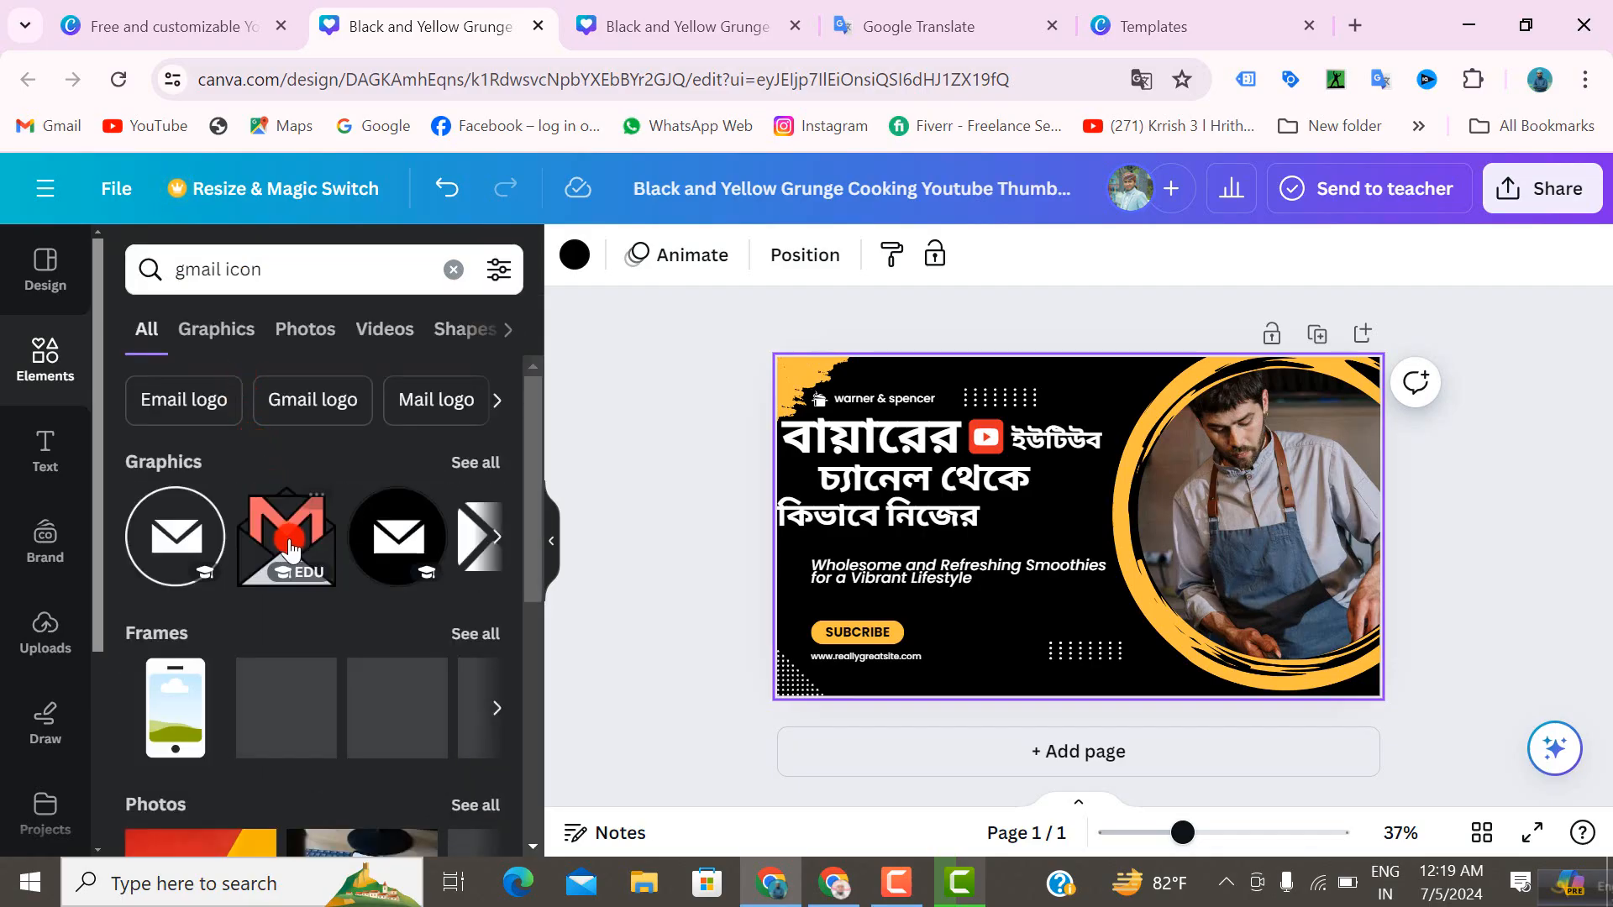
{"action": "scroll", "coordinate": [336, 588], "scroll_direction": "down", "scroll_amount": 5}
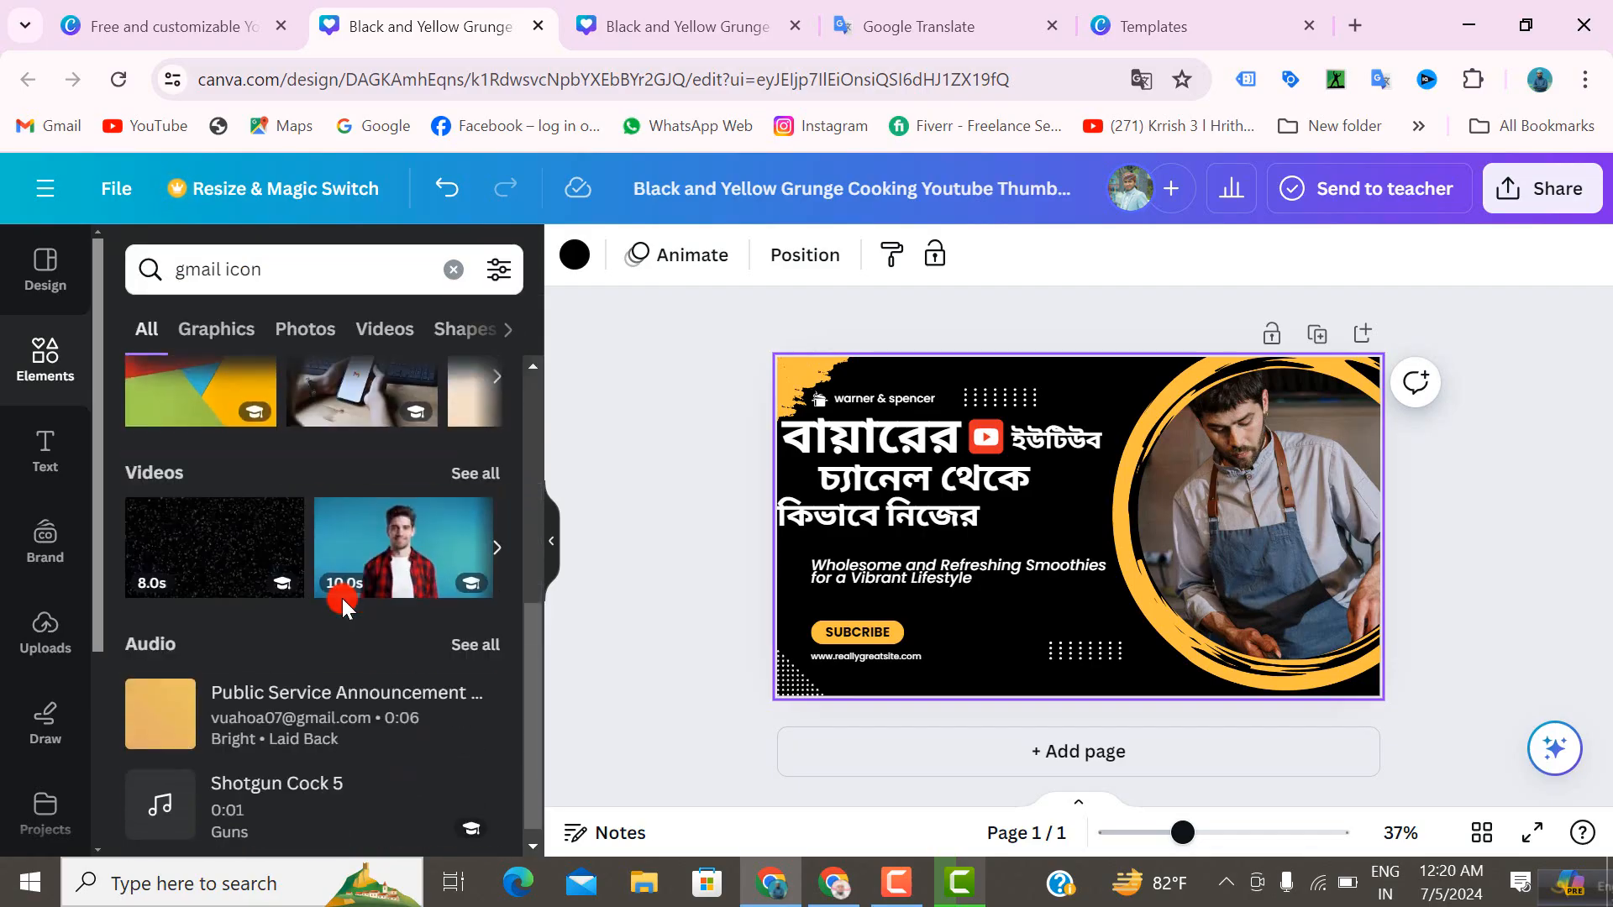
{"action": "scroll", "coordinate": [349, 608], "scroll_direction": "up", "scroll_amount": 4}
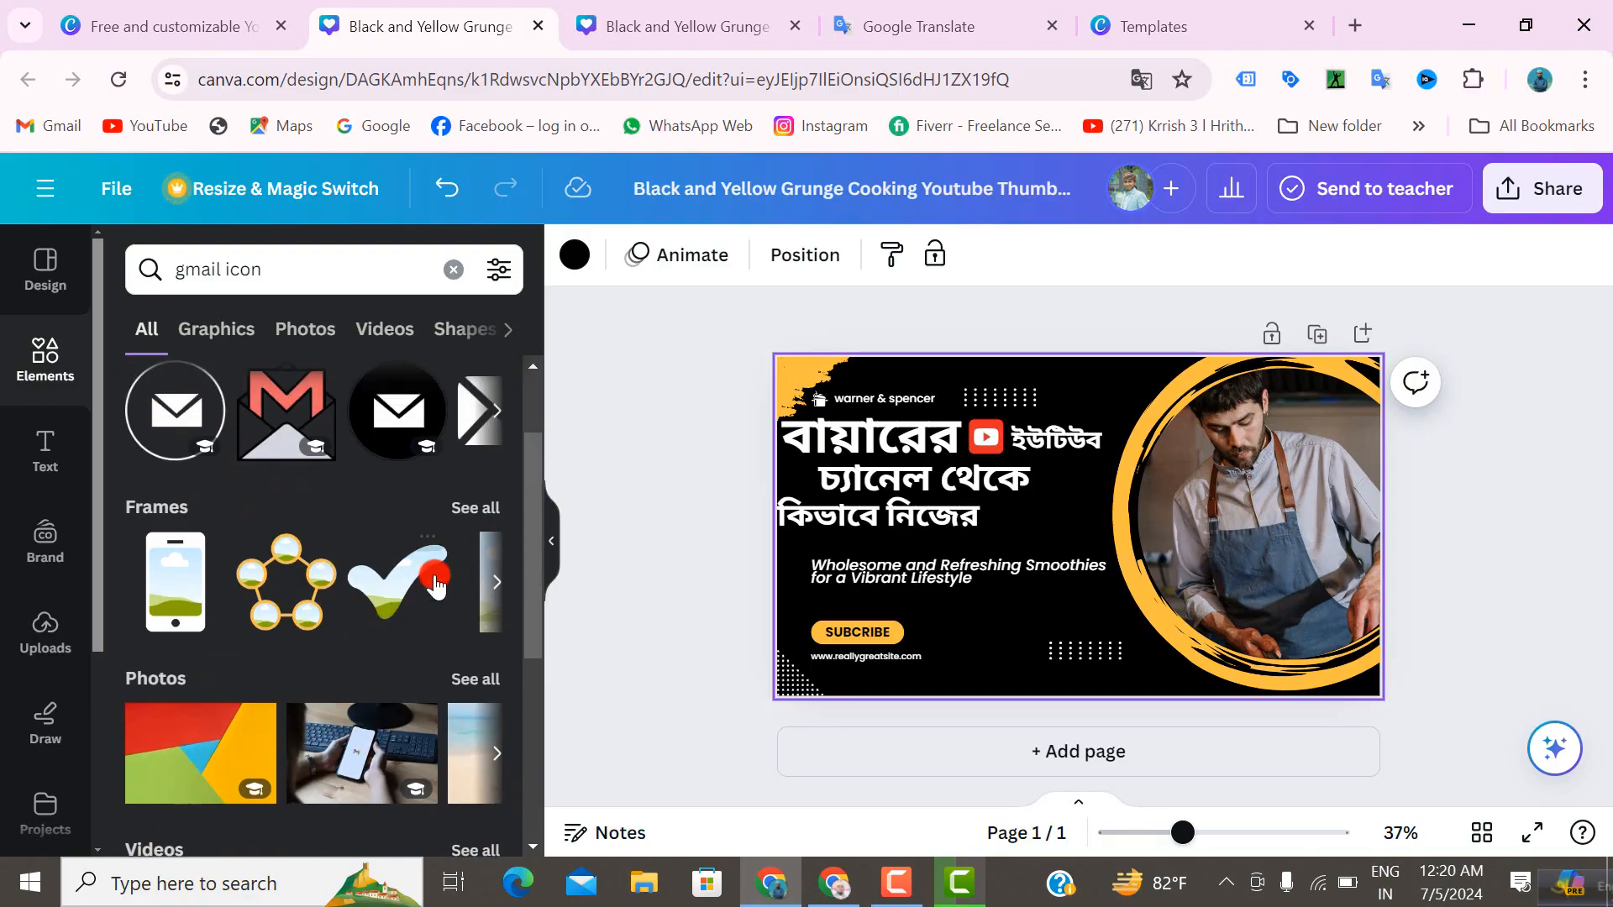
{"action": "left_click", "coordinate": [496, 417]}
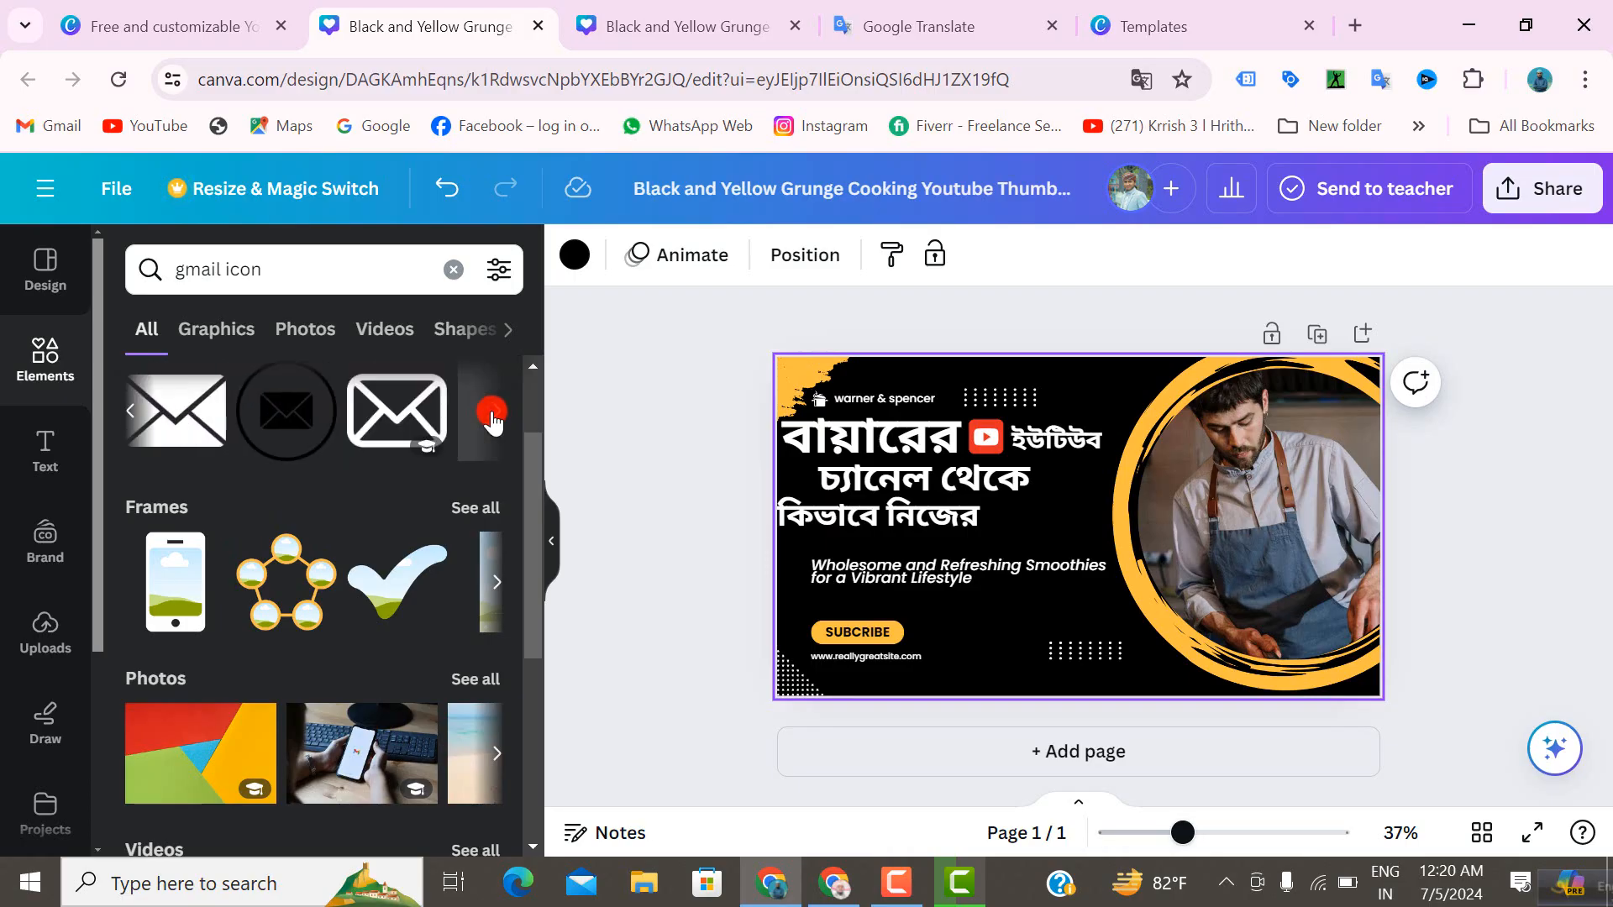
{"action": "left_click", "coordinate": [494, 414]}
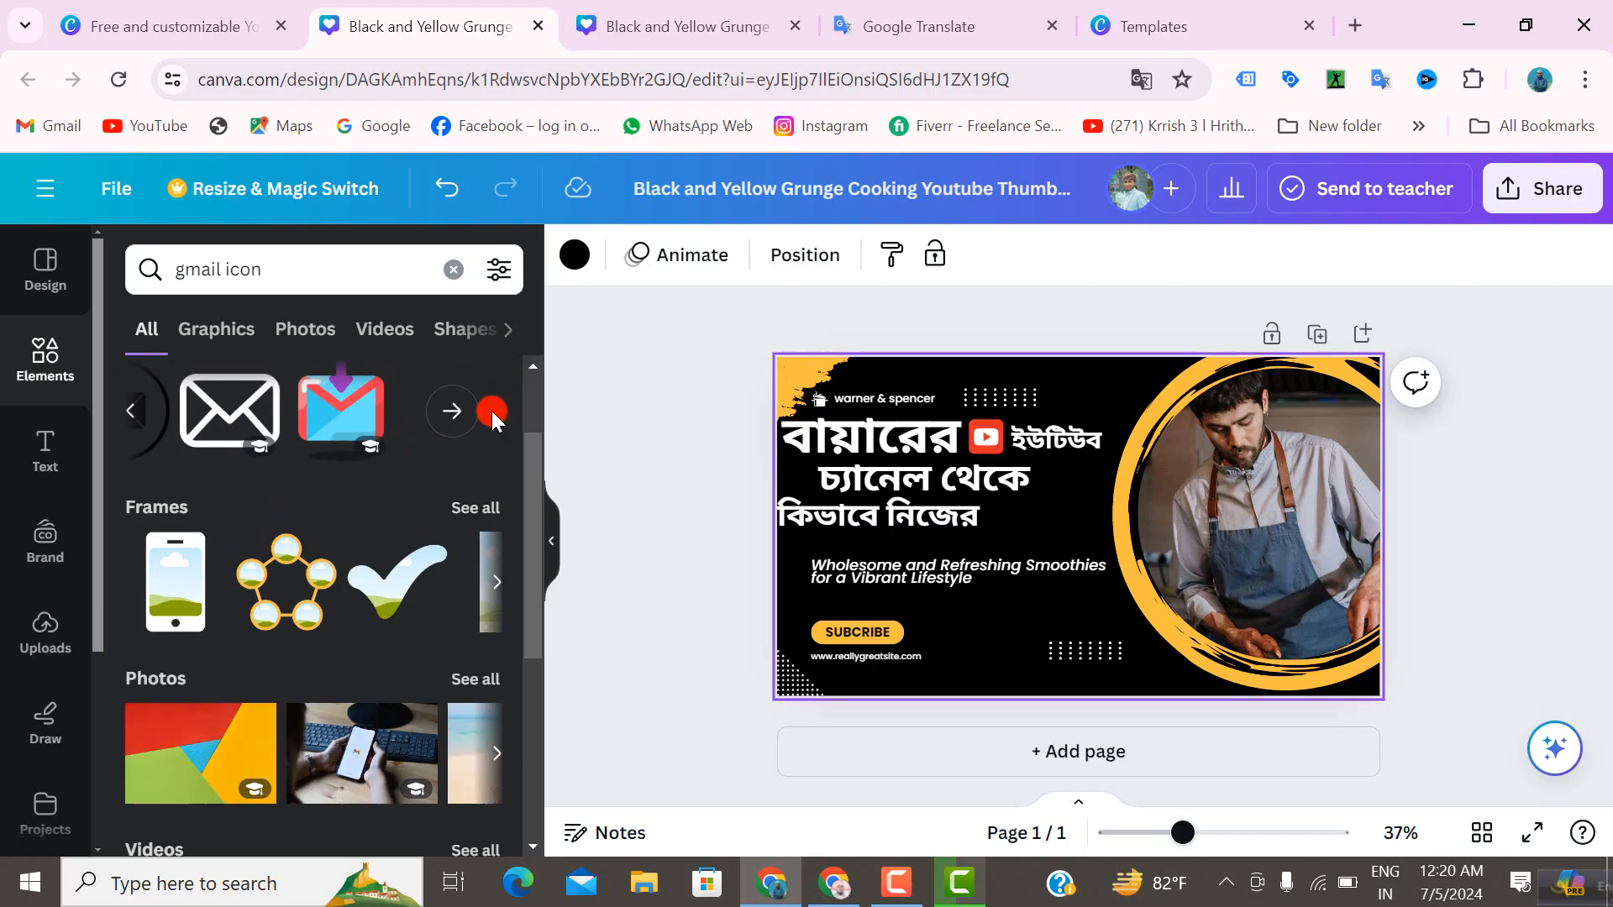
{"action": "left_click", "coordinate": [443, 411]}
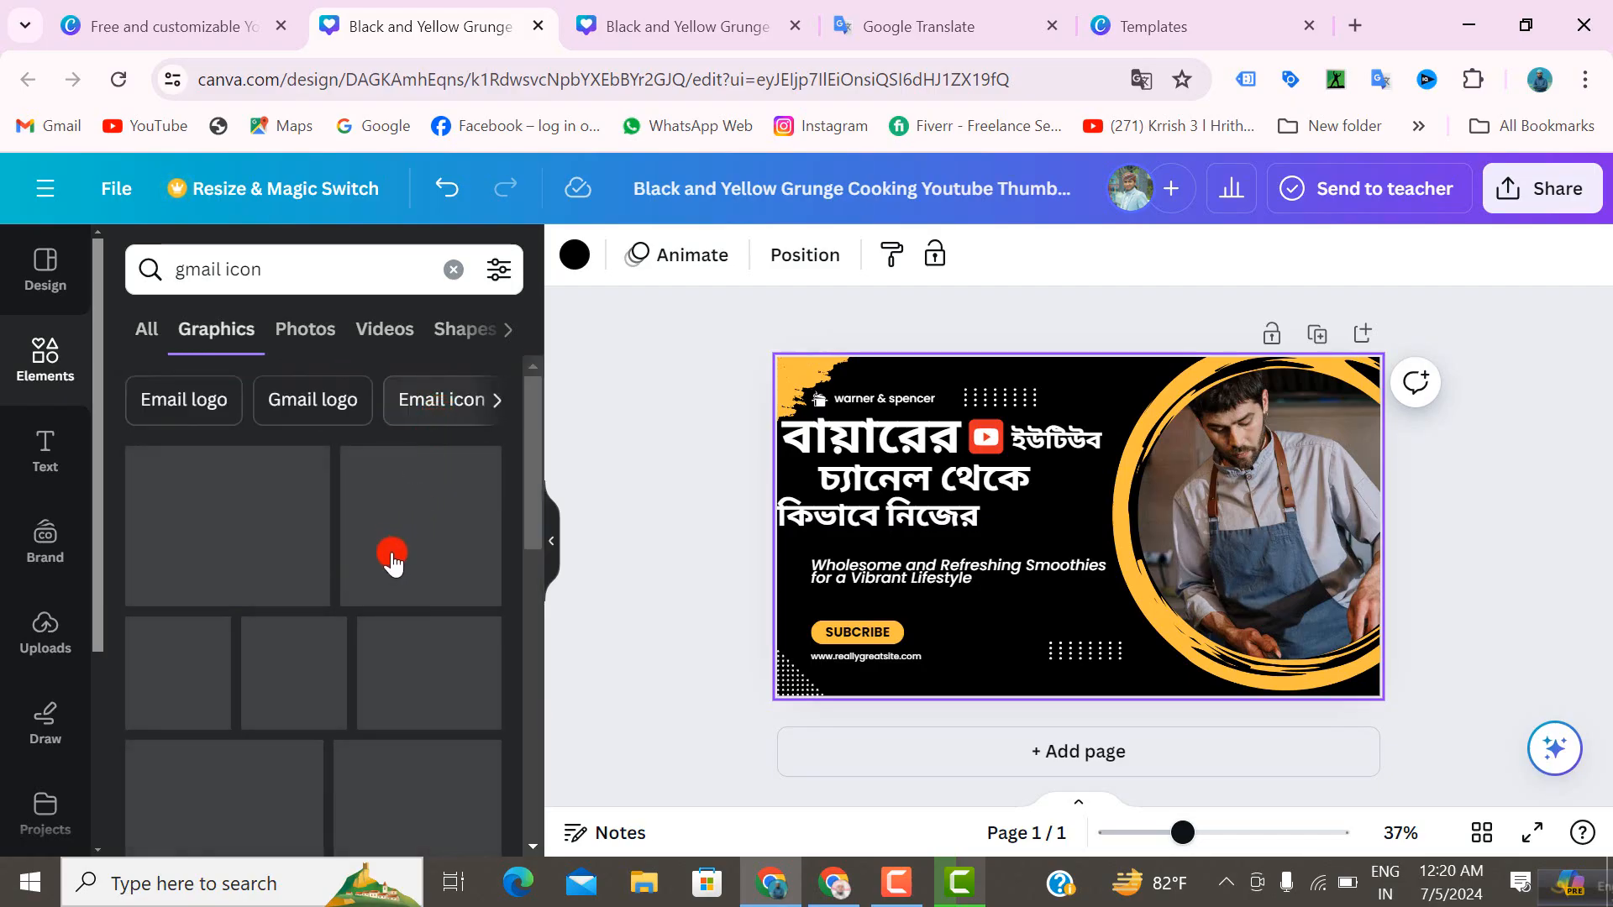
- Add the red-framed envelope graphic from the results and shrink it to sit right after কিভাবে নিজের
{"action": "scroll", "coordinate": [386, 576], "scroll_direction": "down", "scroll_amount": 5}
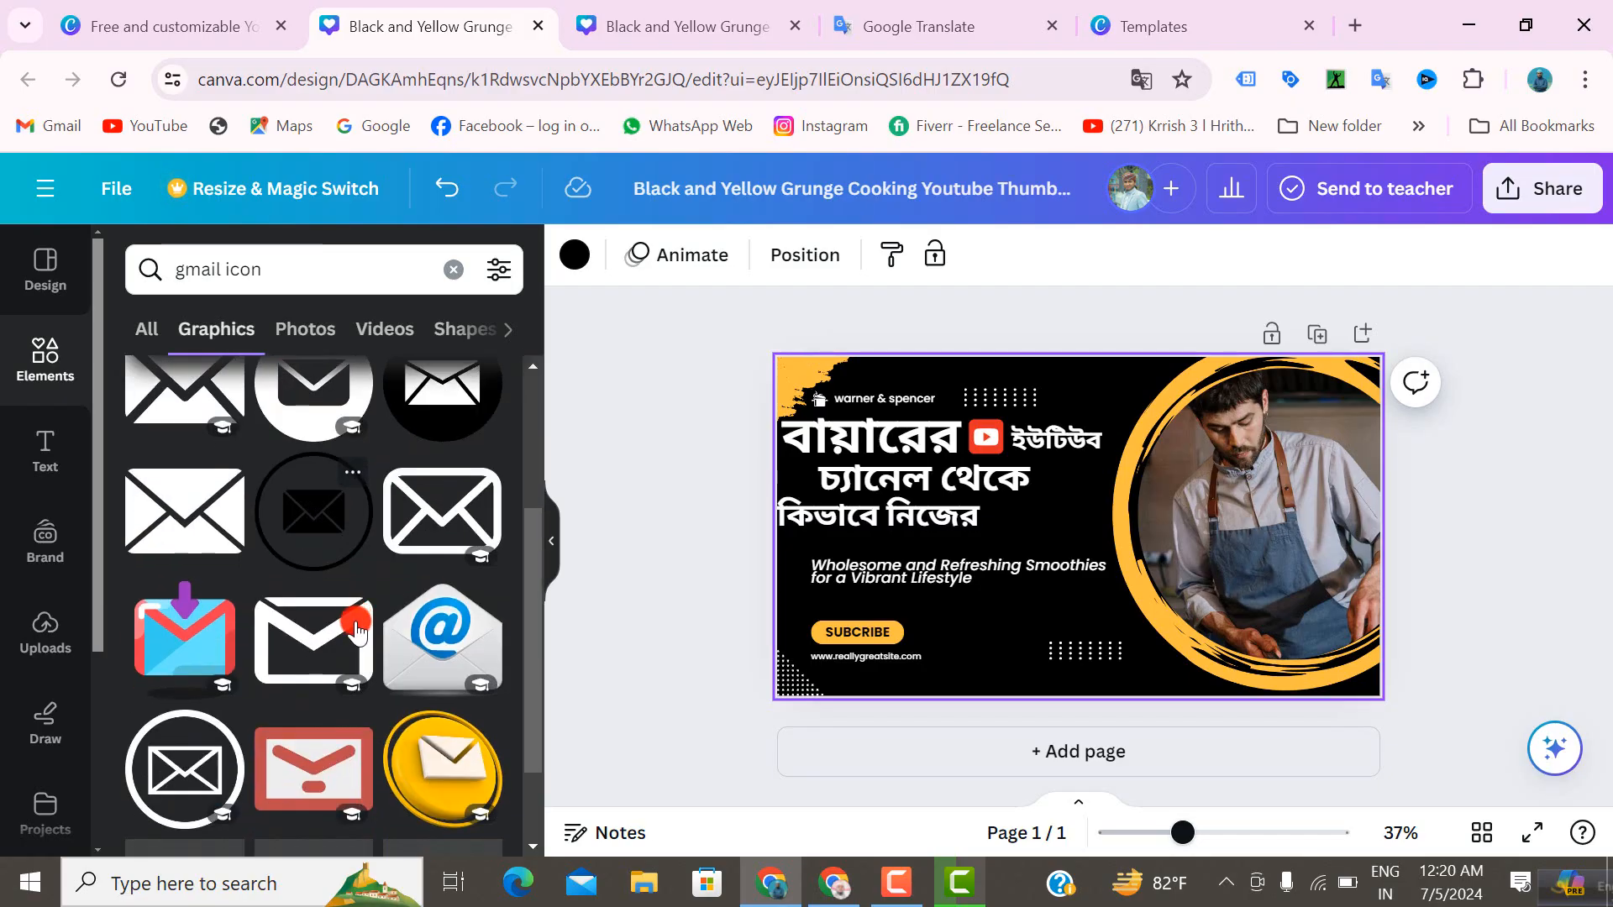
{"action": "scroll", "coordinate": [355, 628], "scroll_direction": "down", "scroll_amount": 5}
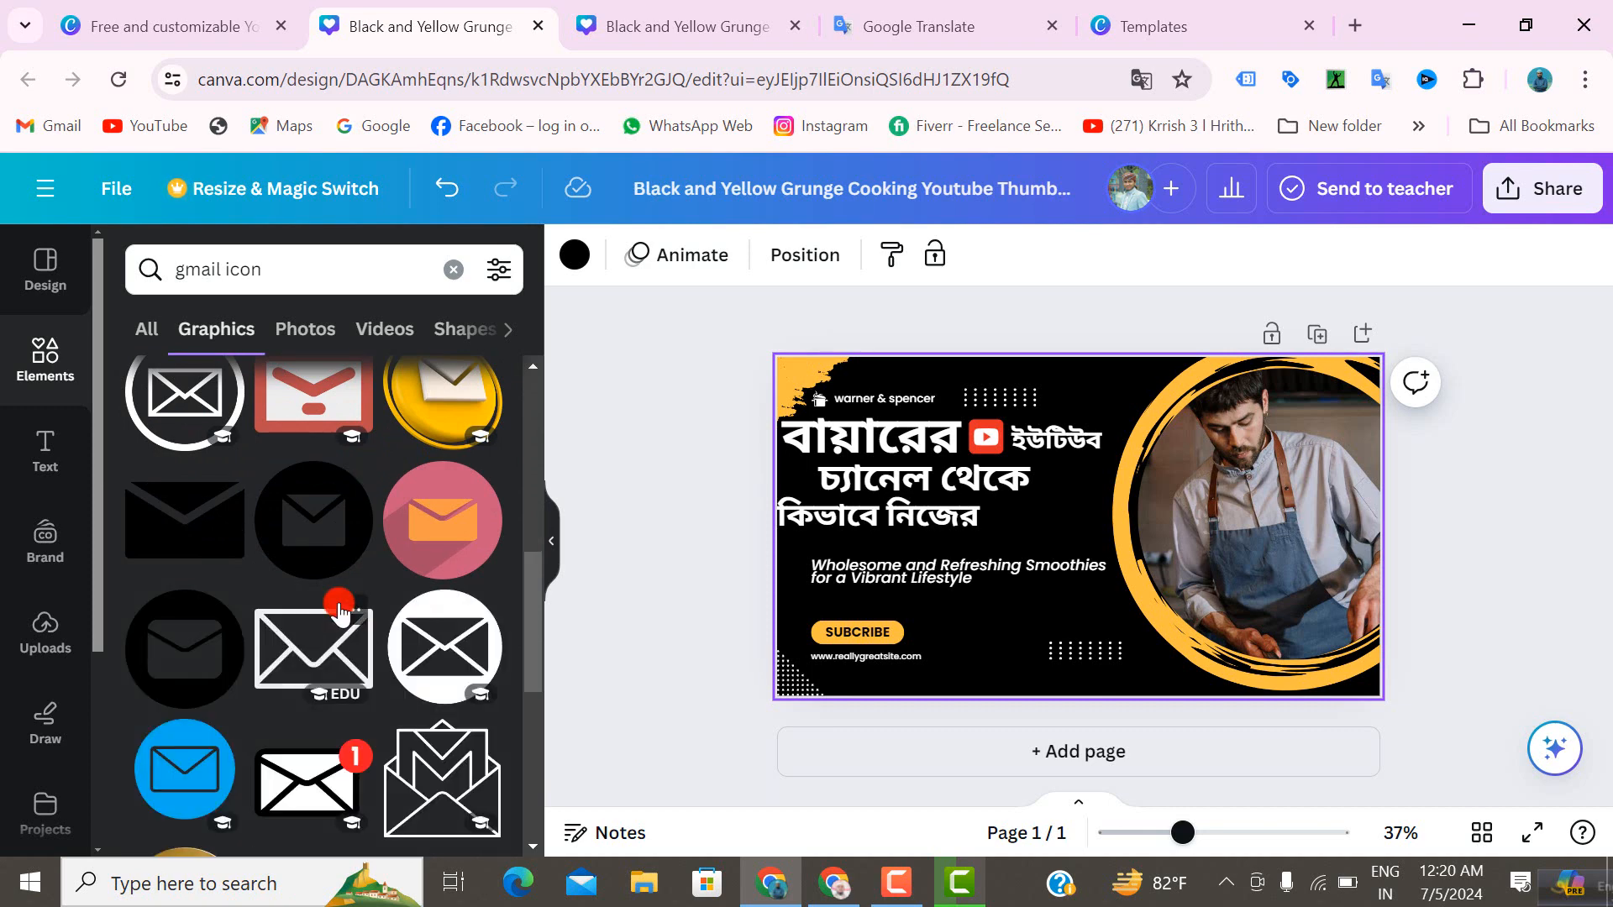
{"action": "scroll", "coordinate": [340, 614], "scroll_direction": "down", "scroll_amount": 5}
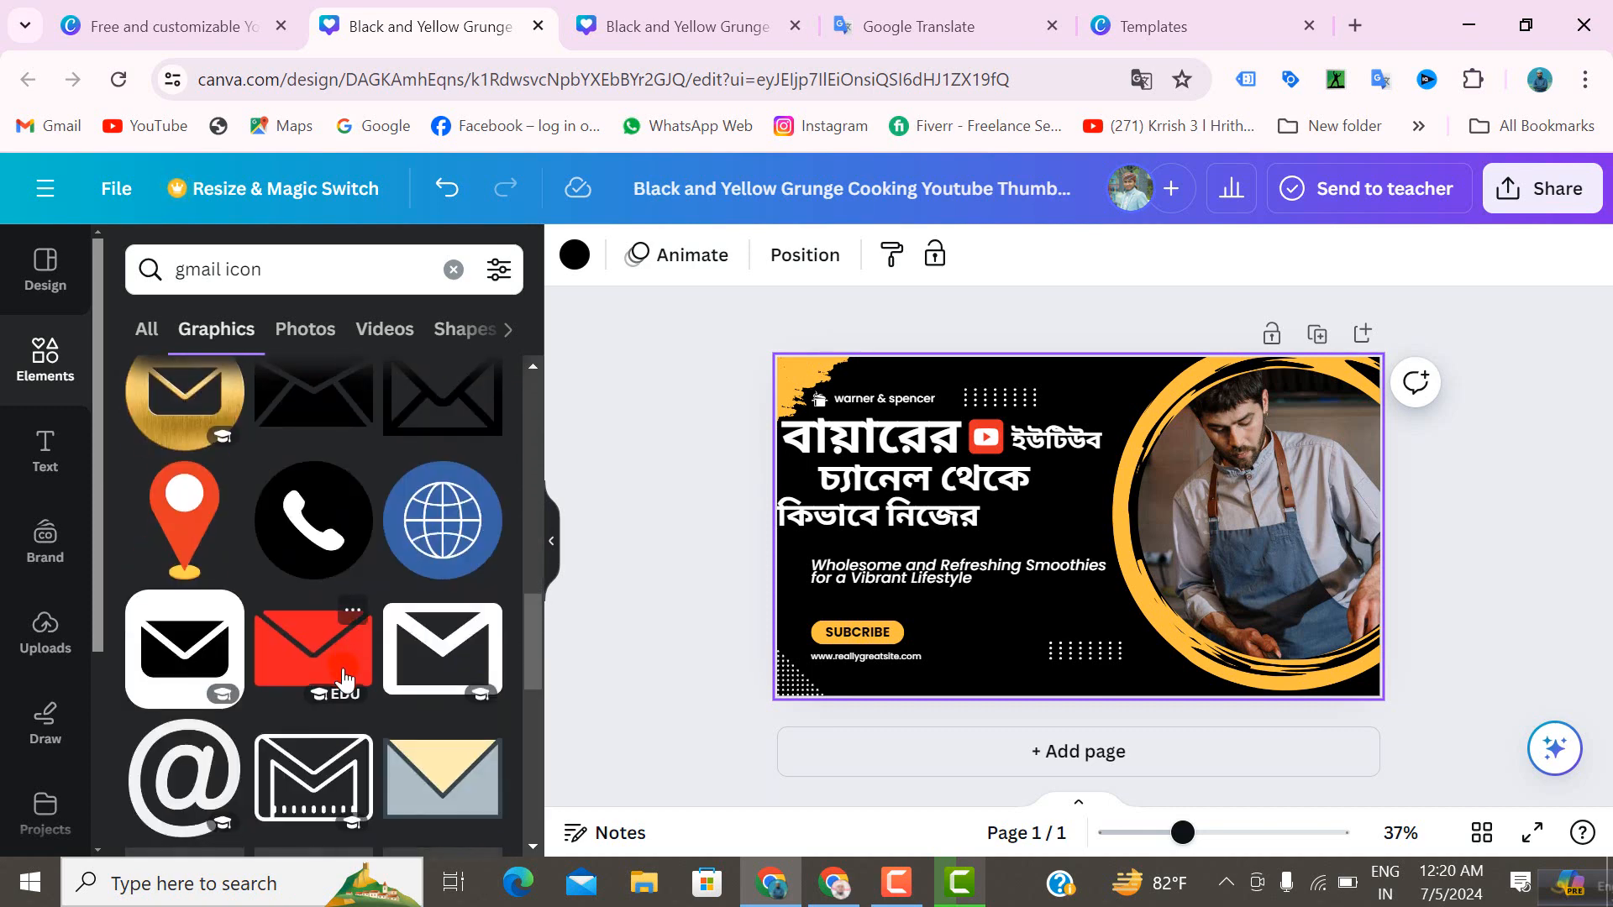
{"action": "scroll", "coordinate": [344, 677], "scroll_direction": "down", "scroll_amount": 3}
{"action": "scroll", "coordinate": [356, 672], "scroll_direction": "up", "scroll_amount": 8}
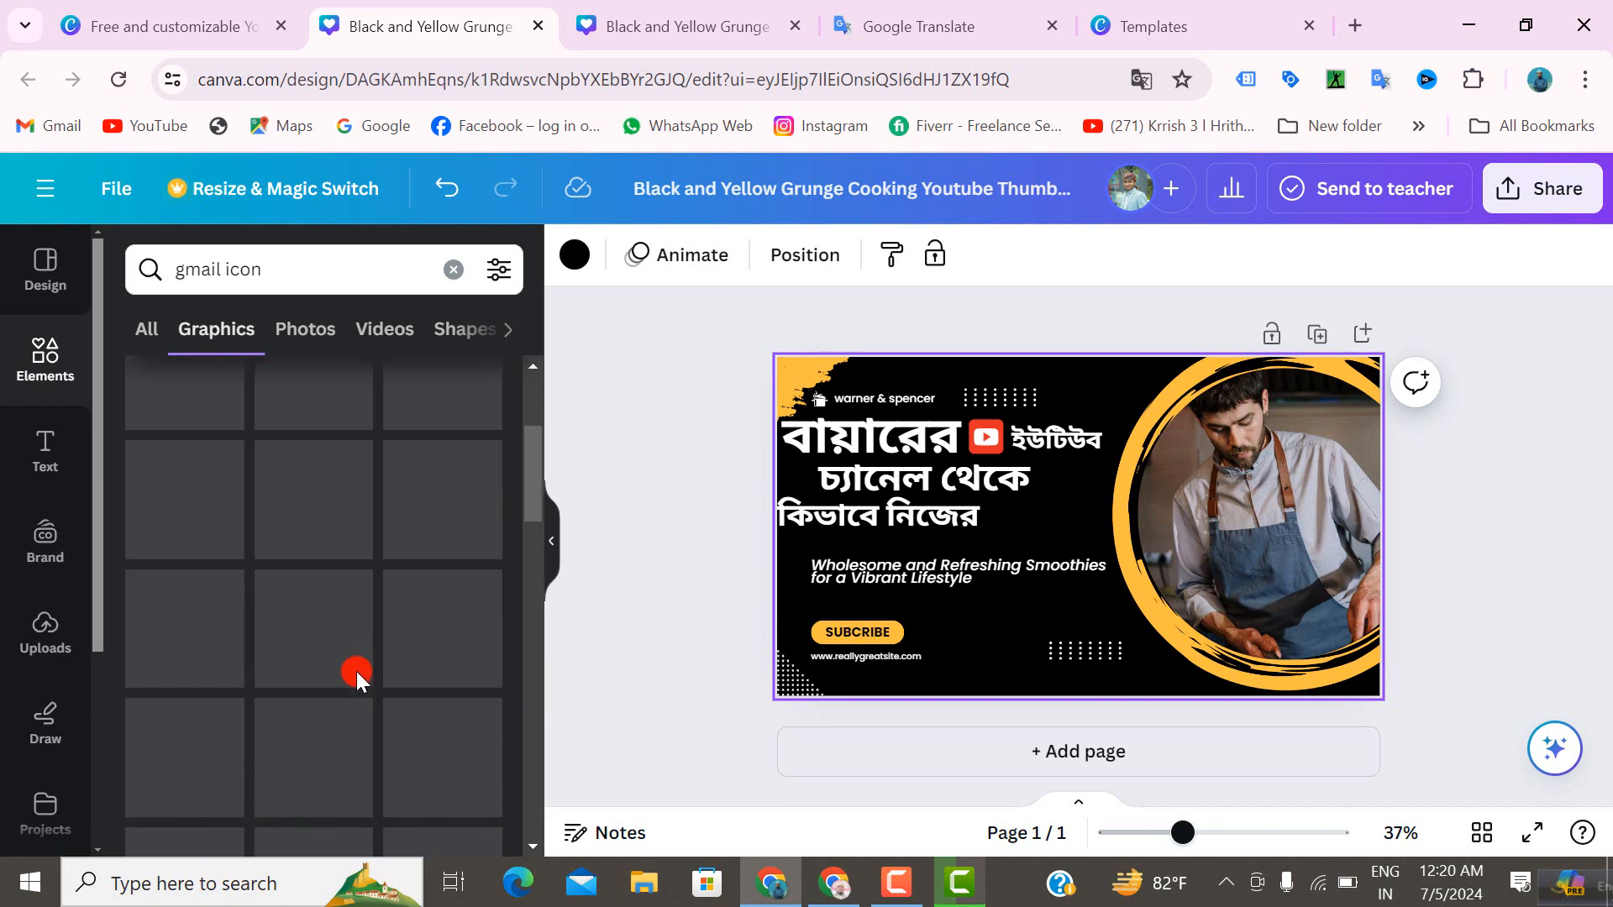
{"action": "scroll", "coordinate": [356, 672], "scroll_direction": "up", "scroll_amount": 3}
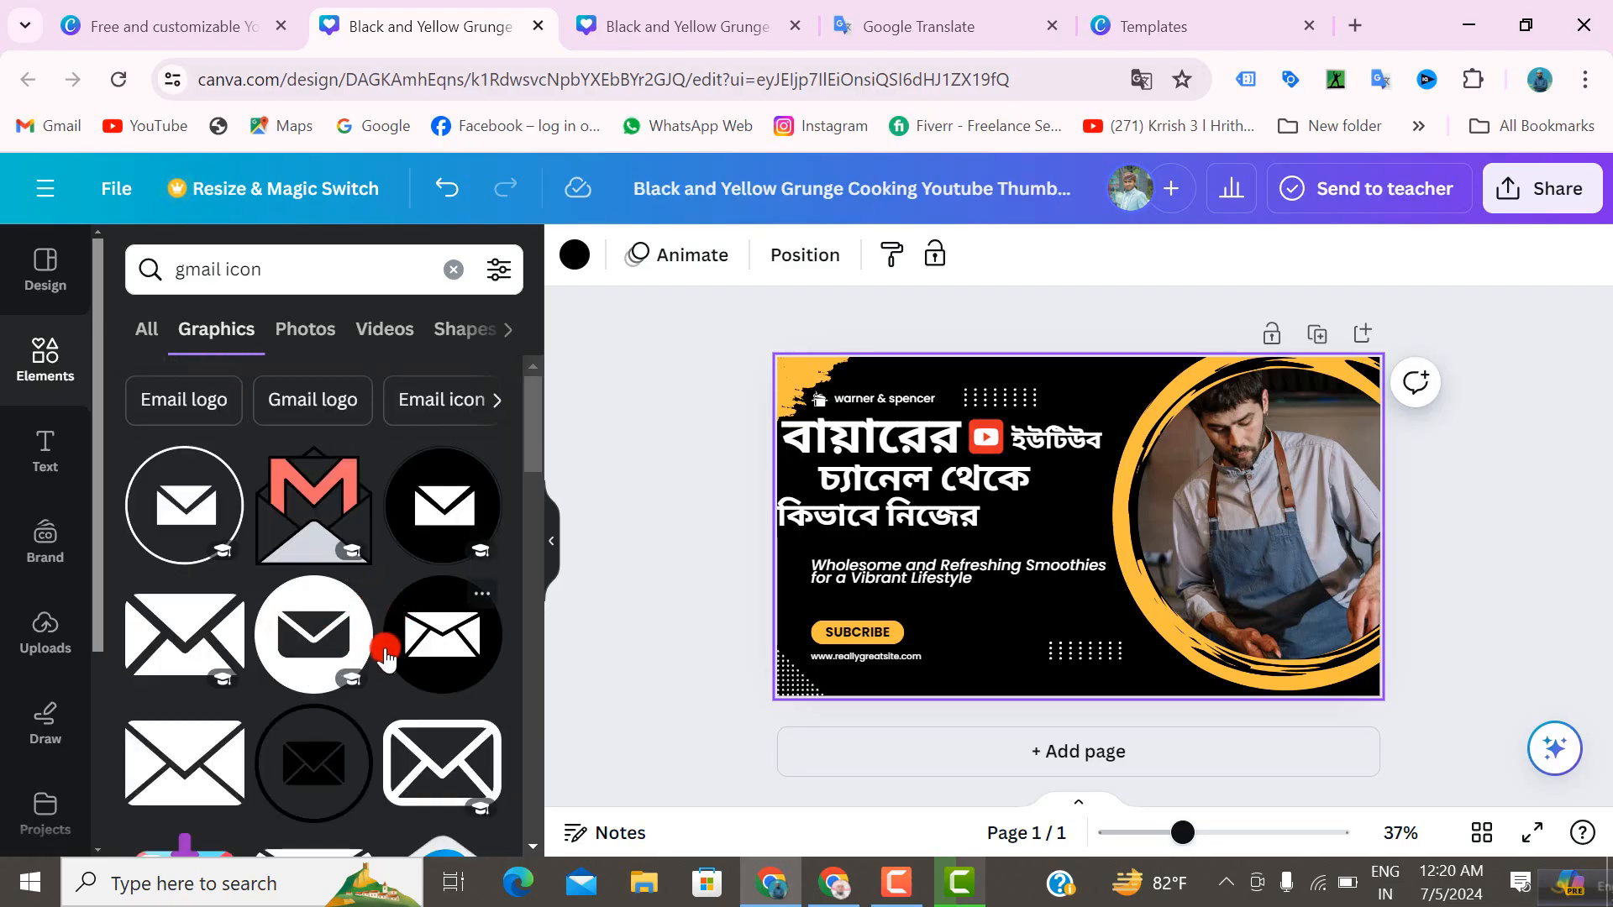
{"action": "scroll", "coordinate": [420, 685], "scroll_direction": "down", "scroll_amount": 4}
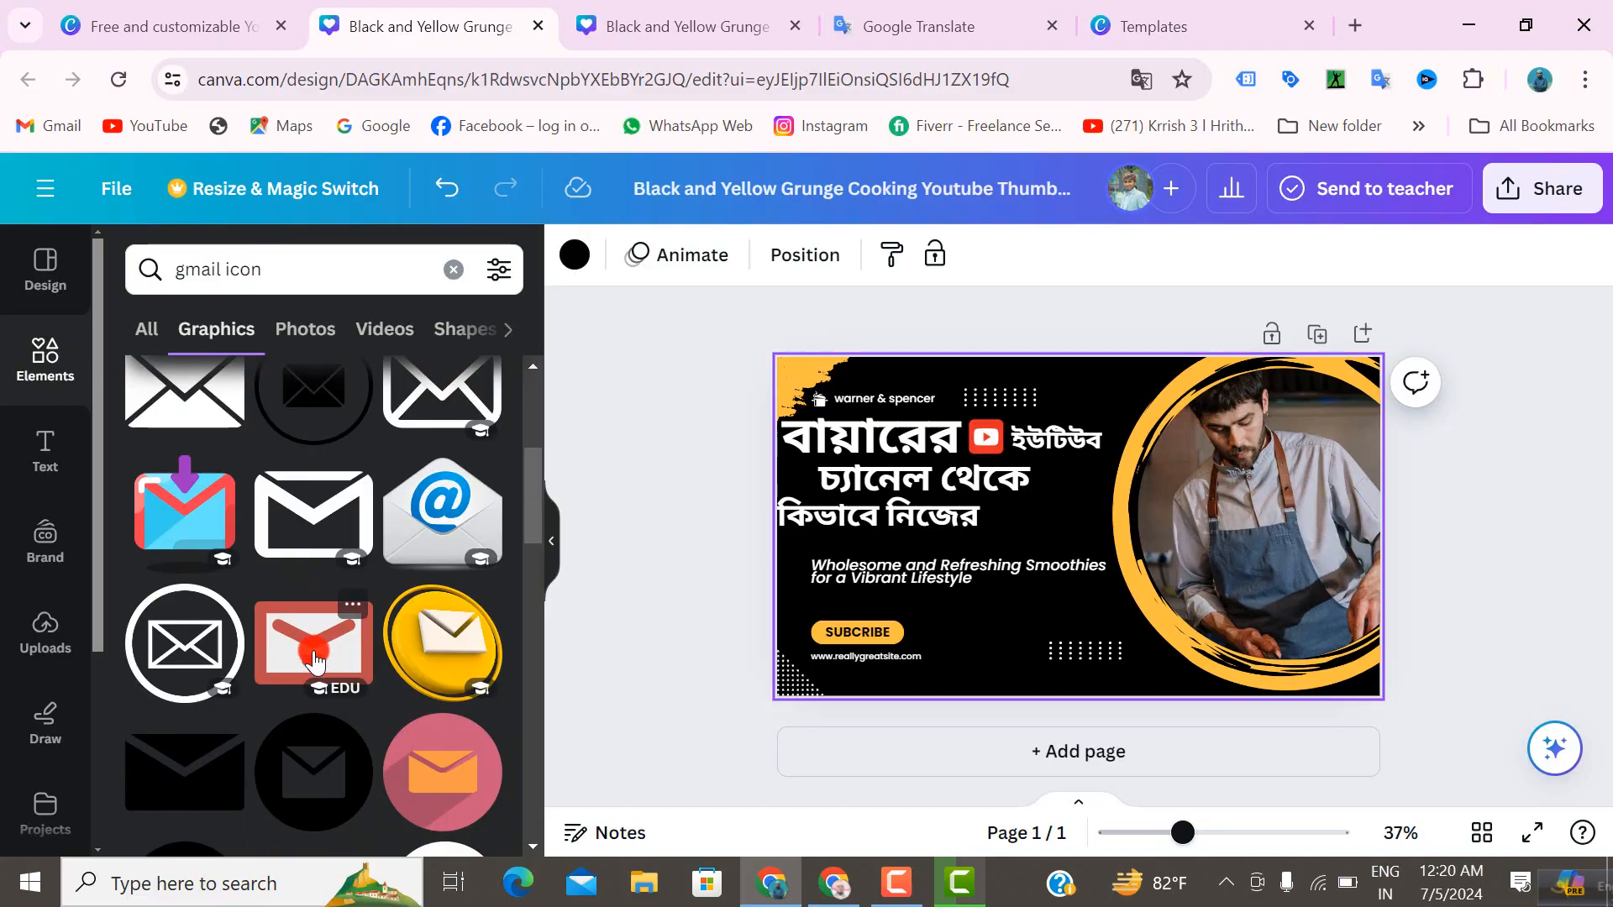
{"action": "left_click", "coordinate": [315, 661]}
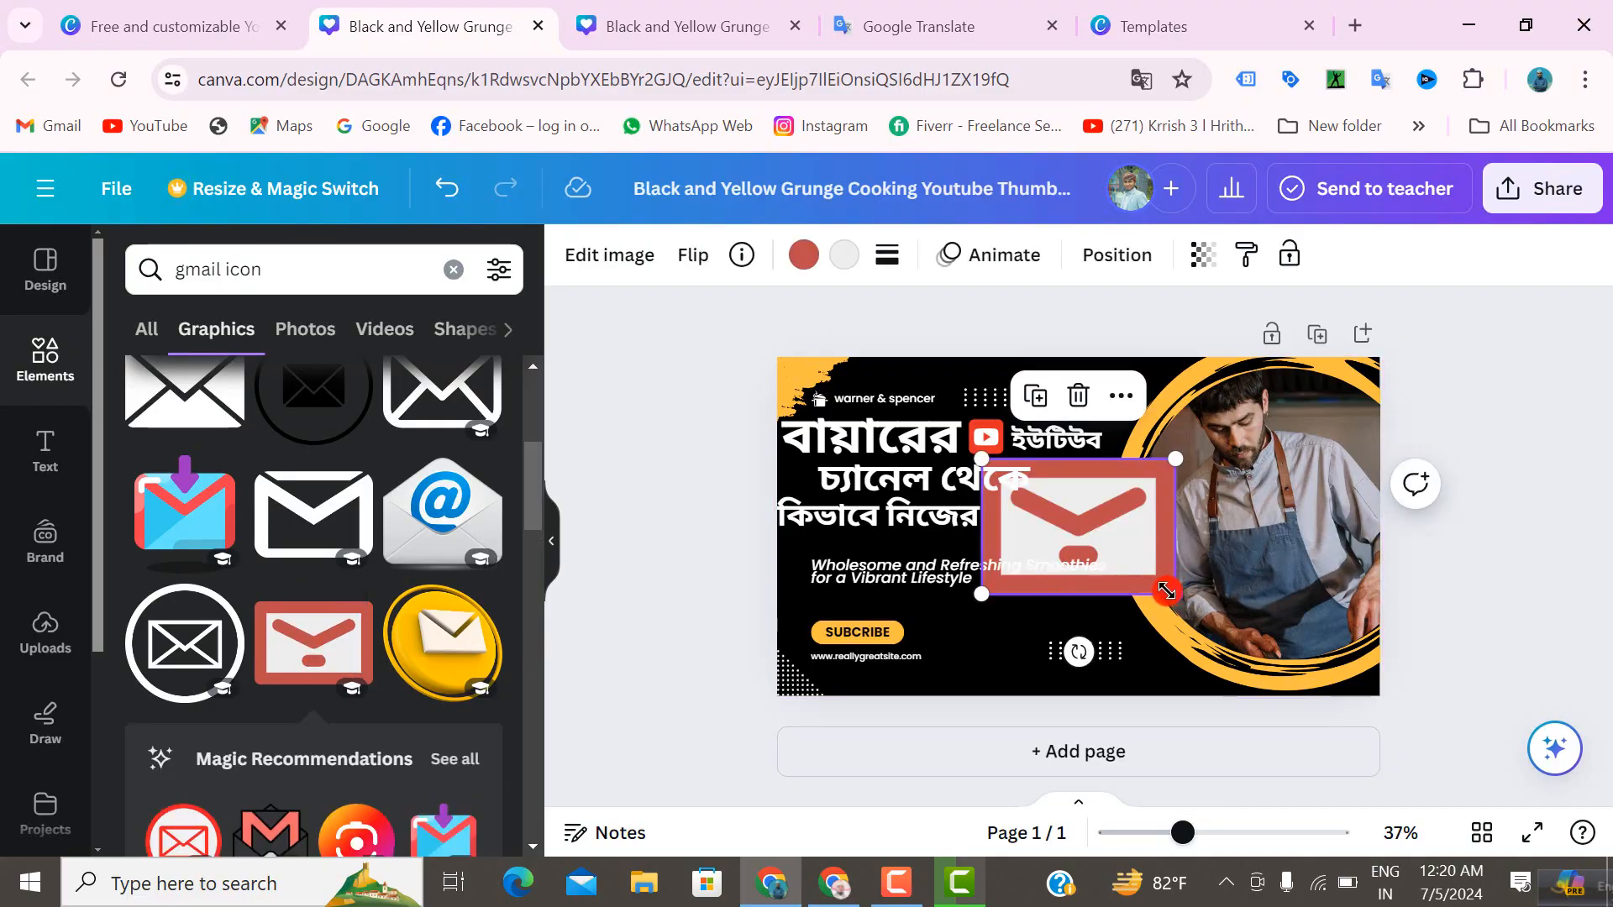
{"action": "left_click_drag", "start_coordinate": [1167, 591], "coordinate": [1058, 596]}
- Add the white envelope graphic with the blue @ sign and shrink it near the thumbnail's lower edge, beside the chef photo
{"action": "scroll", "coordinate": [332, 672], "scroll_direction": "down", "scroll_amount": 5}
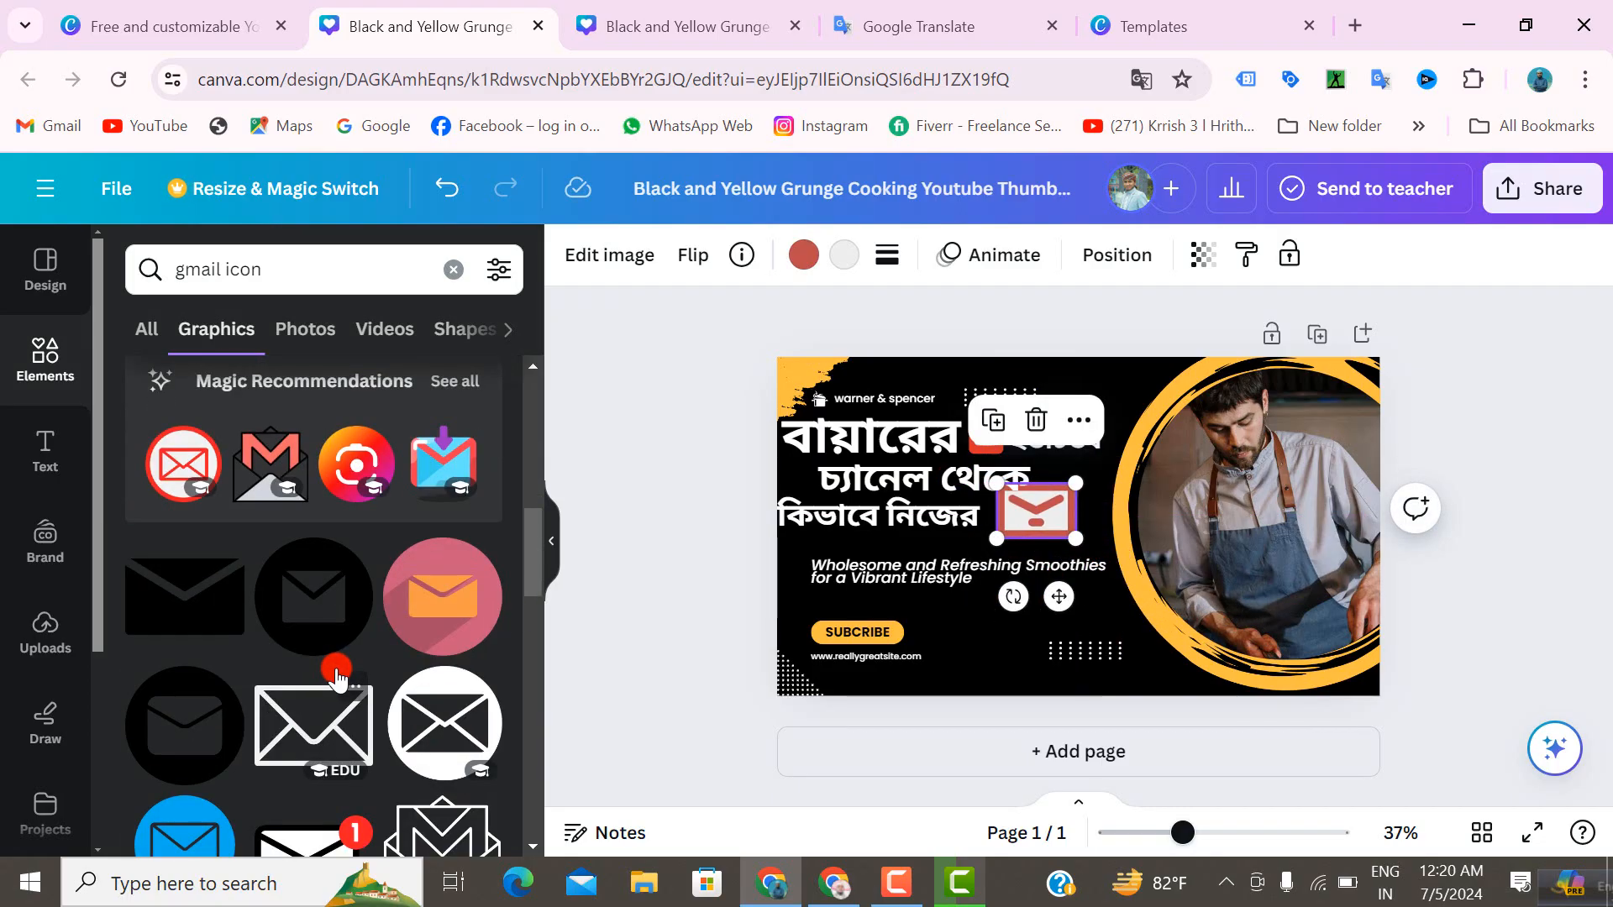
{"action": "scroll", "coordinate": [337, 672], "scroll_direction": "down", "scroll_amount": 3}
{"action": "scroll", "coordinate": [336, 673], "scroll_direction": "up", "scroll_amount": 5}
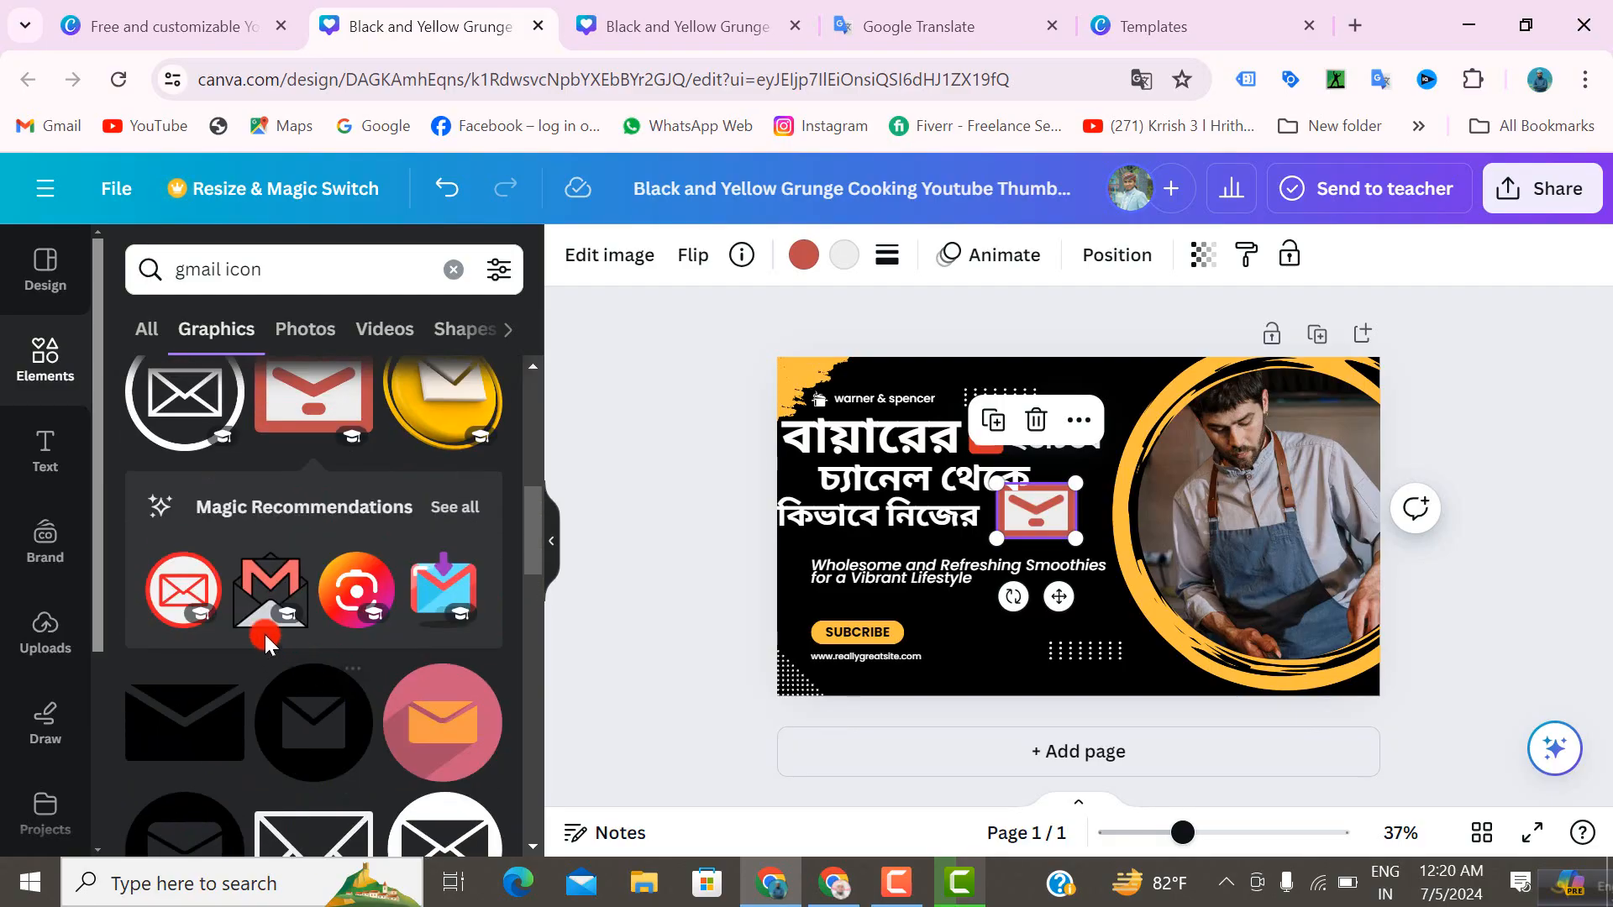
{"action": "scroll", "coordinate": [244, 605], "scroll_direction": "up", "scroll_amount": 3}
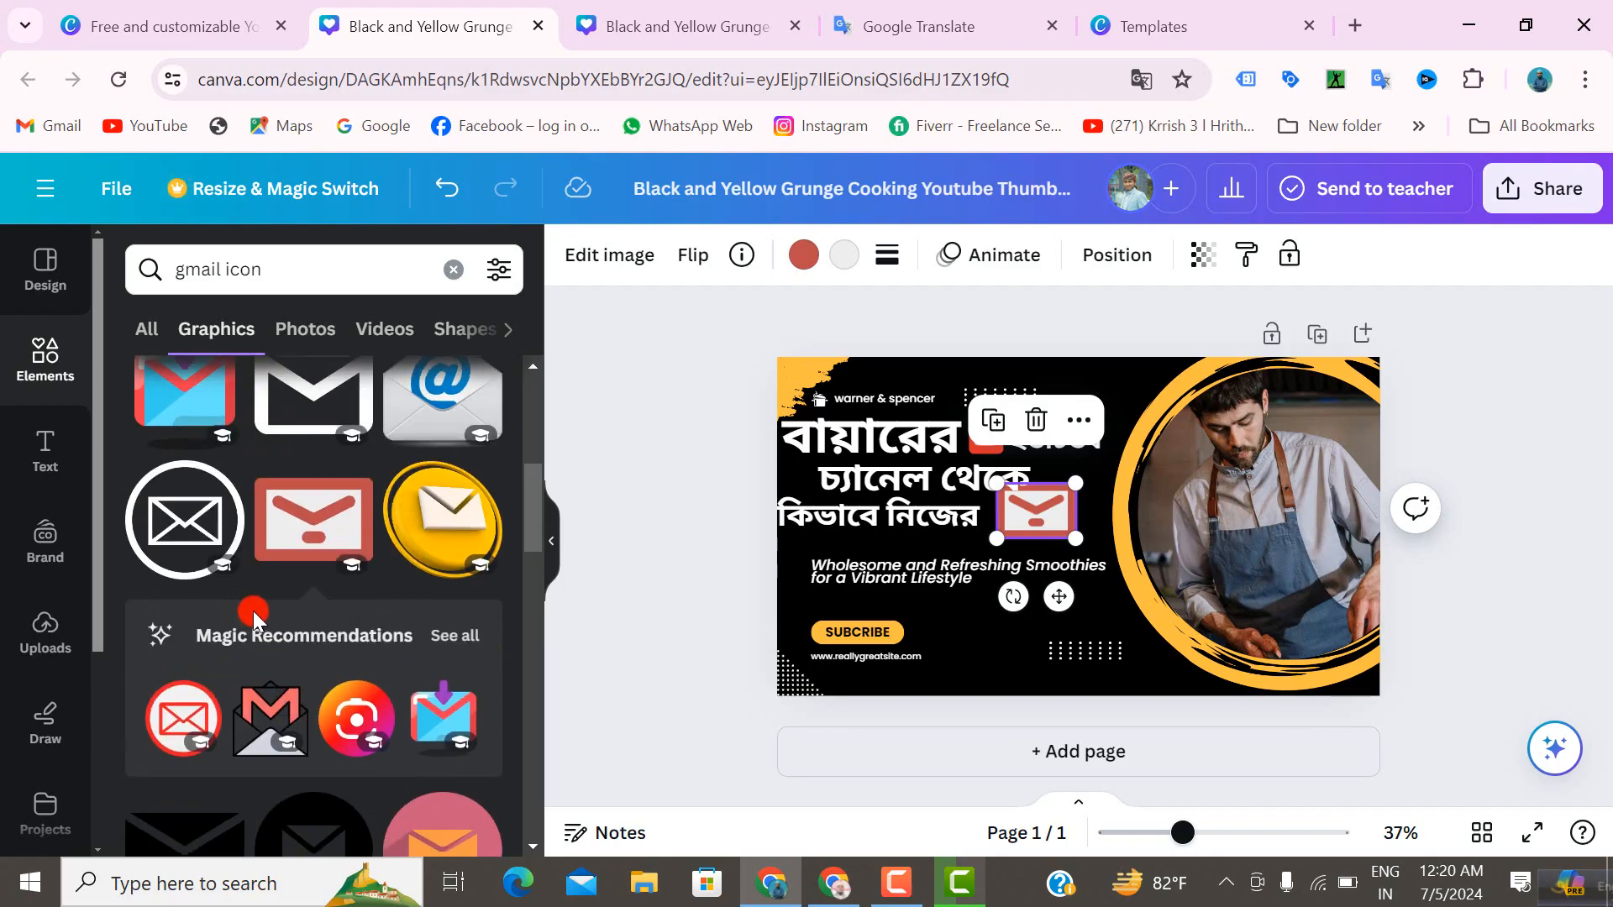
{"action": "left_click", "coordinate": [443, 534]}
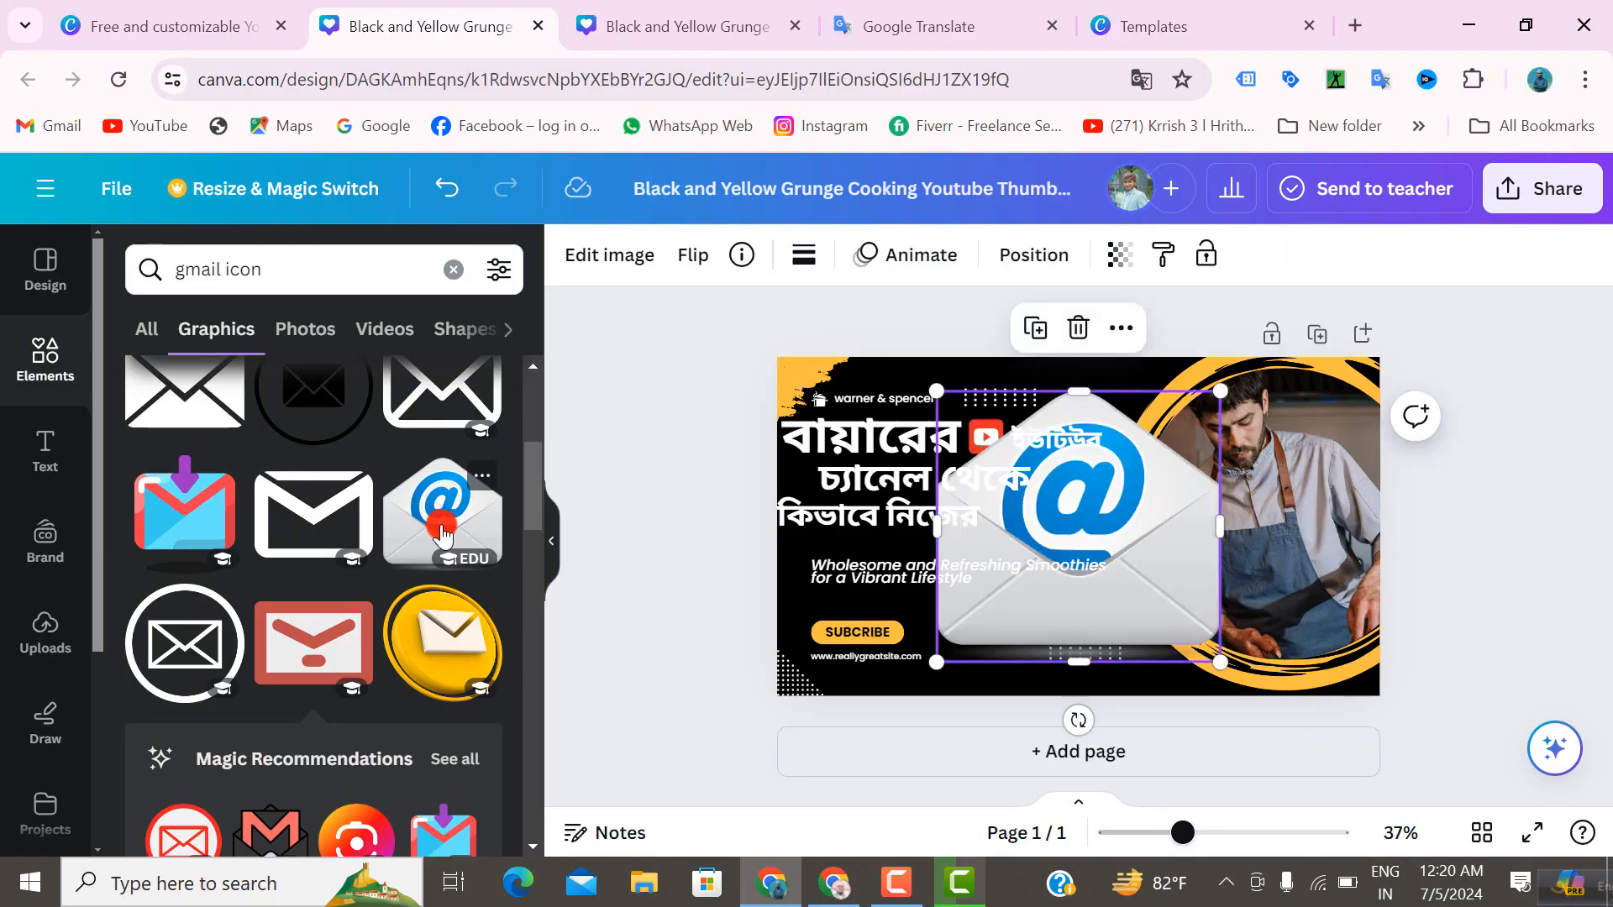
{"action": "left_click_drag", "start_coordinate": [1104, 535], "coordinate": [1151, 582]}
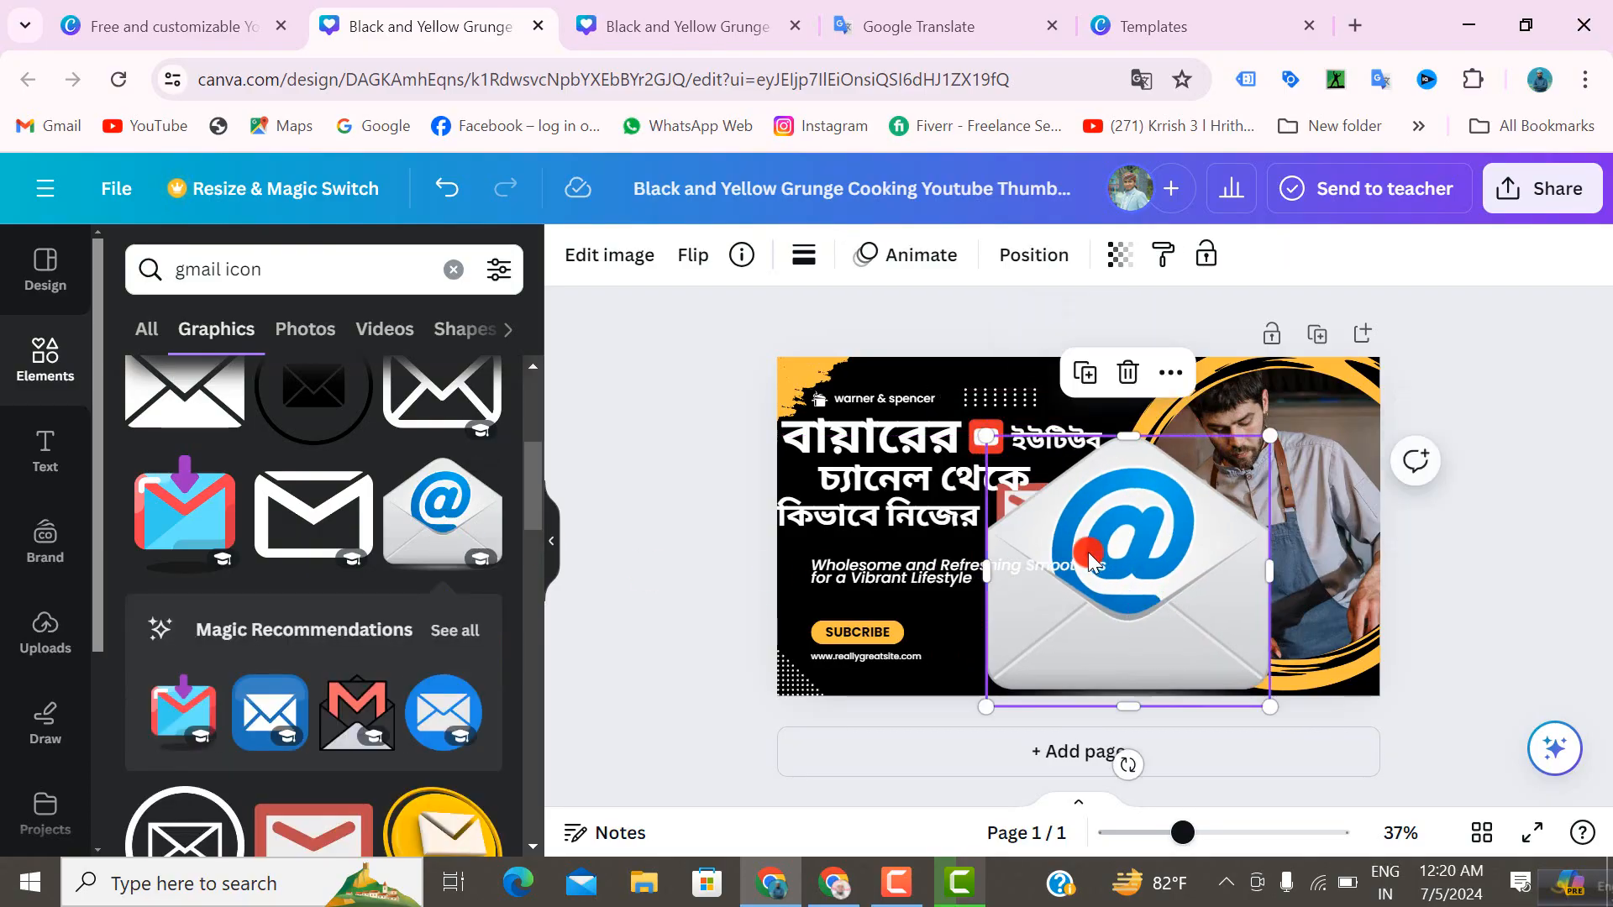
{"action": "left_click", "coordinate": [961, 436]}
{"action": "left_click_drag", "start_coordinate": [1012, 482], "coordinate": [1140, 578]}
- Delete the red envelope and put the @ envelope, reduced to small icon size, in its place after কিভাবে নিজের
{"action": "left_click", "coordinate": [1042, 524]}
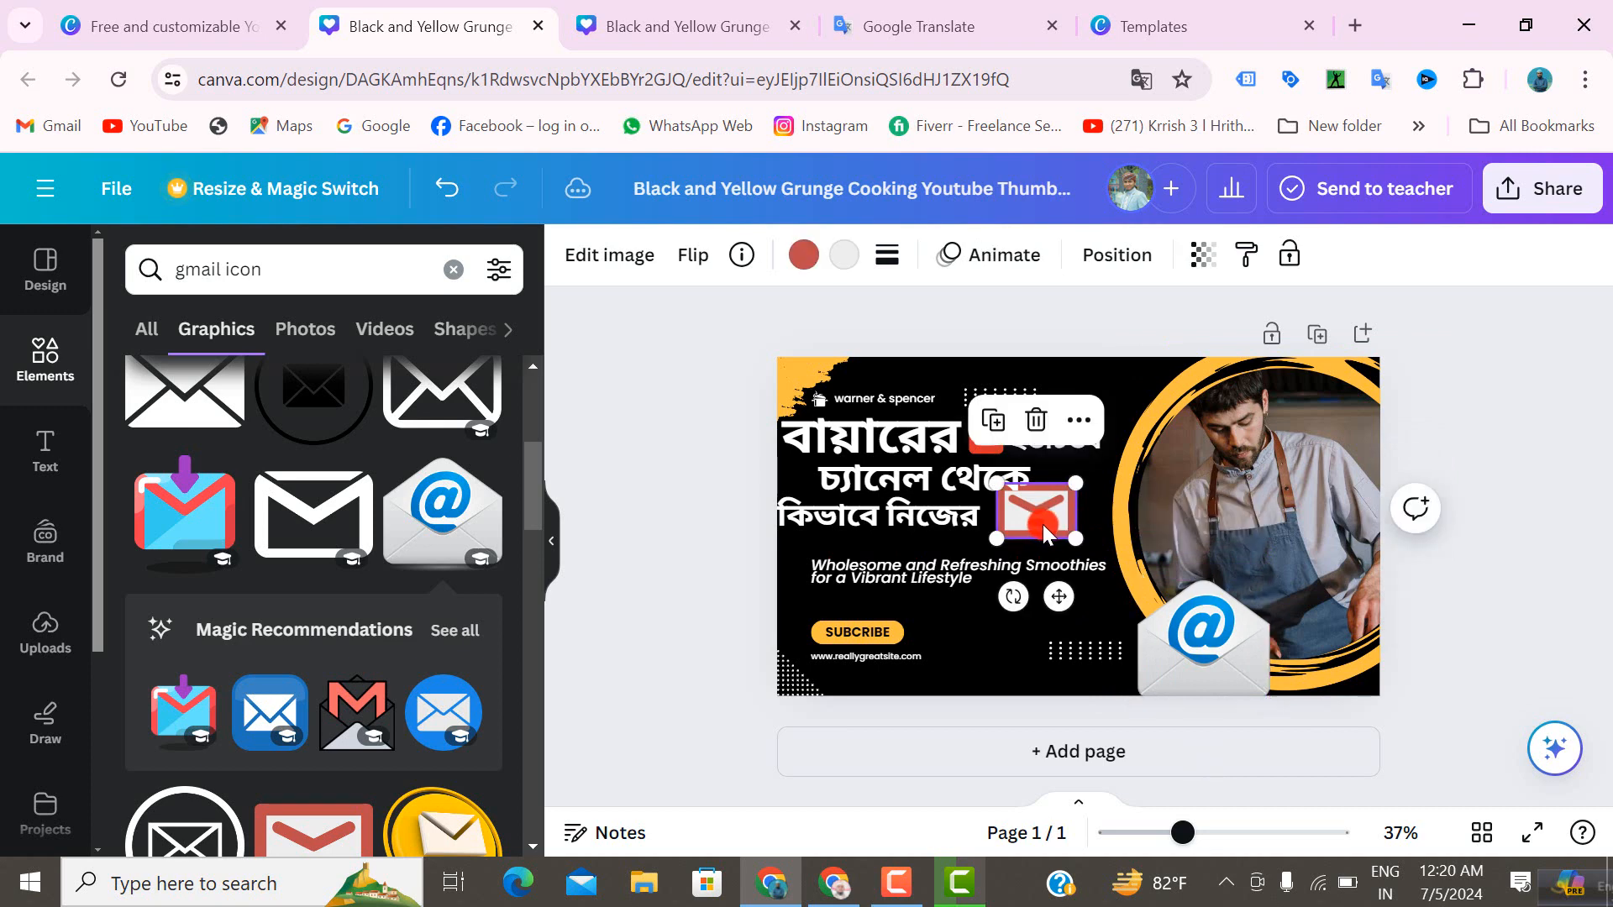
{"action": "left_click", "coordinate": [1036, 420]}
{"action": "left_click", "coordinate": [1216, 652]}
{"action": "left_click_drag", "start_coordinate": [1217, 663], "coordinate": [1058, 529]}
{"action": "left_click_drag", "start_coordinate": [1112, 576], "coordinate": [1051, 514]}
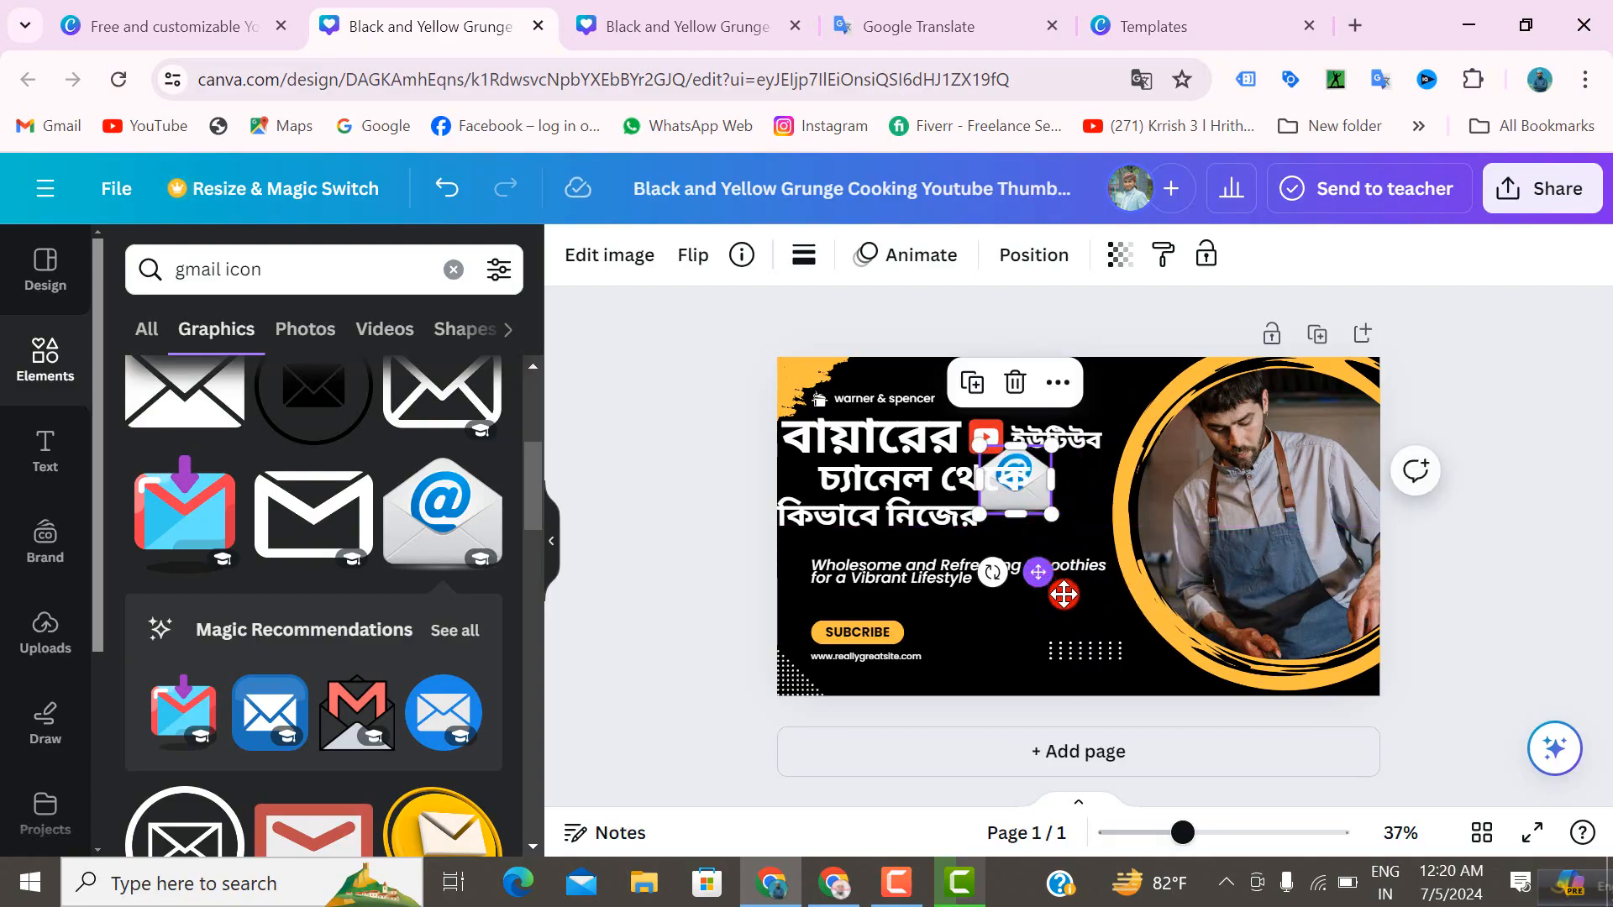
{"action": "mouse_move", "coordinate": [1064, 594]}
{"action": "left_mouse_down"}
{"action": "mouse_move", "coordinate": [1069, 613]}
{"action": "mouse_move", "coordinate": [1085, 607]}
{"action": "left_mouse_up"}
{"action": "left_click_drag", "start_coordinate": [1023, 544], "coordinate": [1063, 592]}
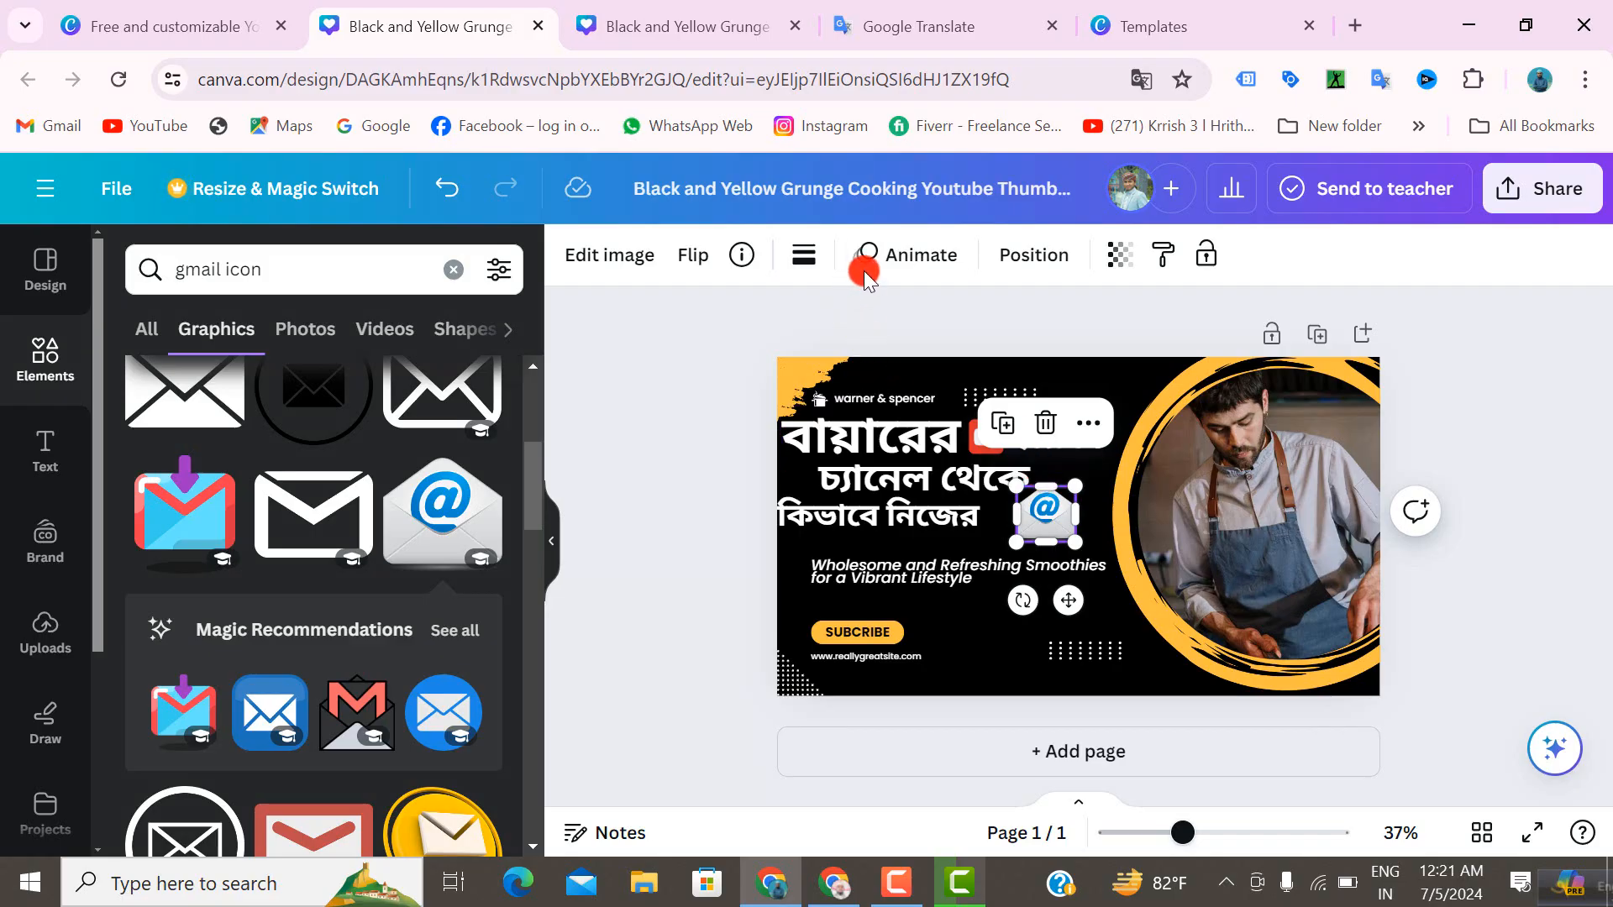
{"action": "left_click", "coordinate": [677, 351]}
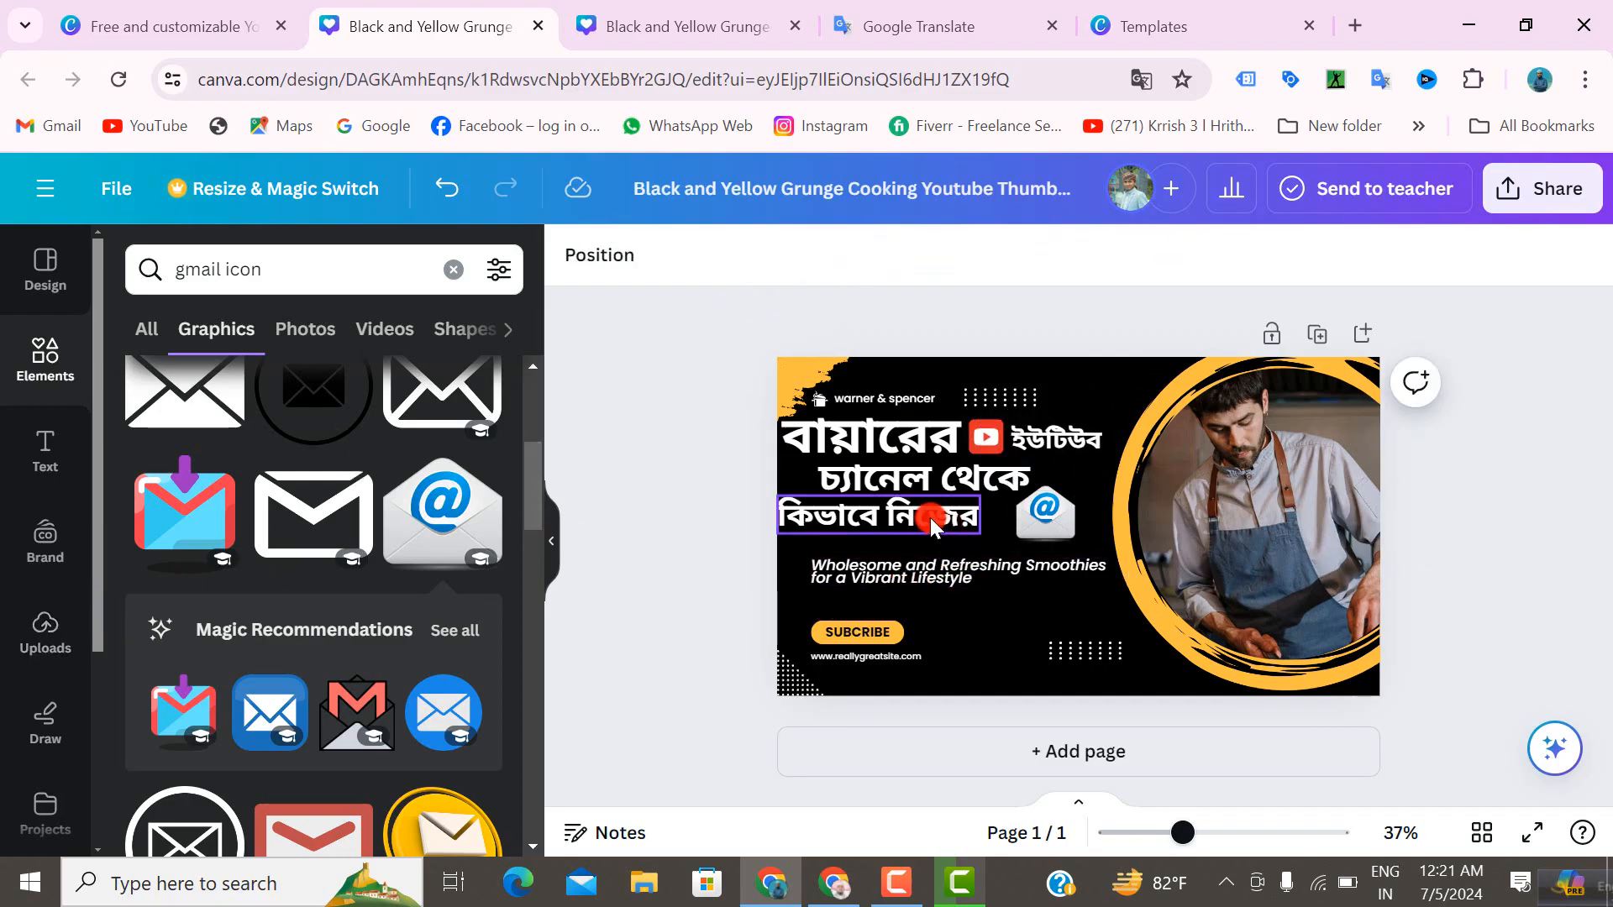
- Shift the @ envelope slightly away from কিভাবে নিজের, towards the chef photo
{"action": "left_click", "coordinate": [1046, 525]}
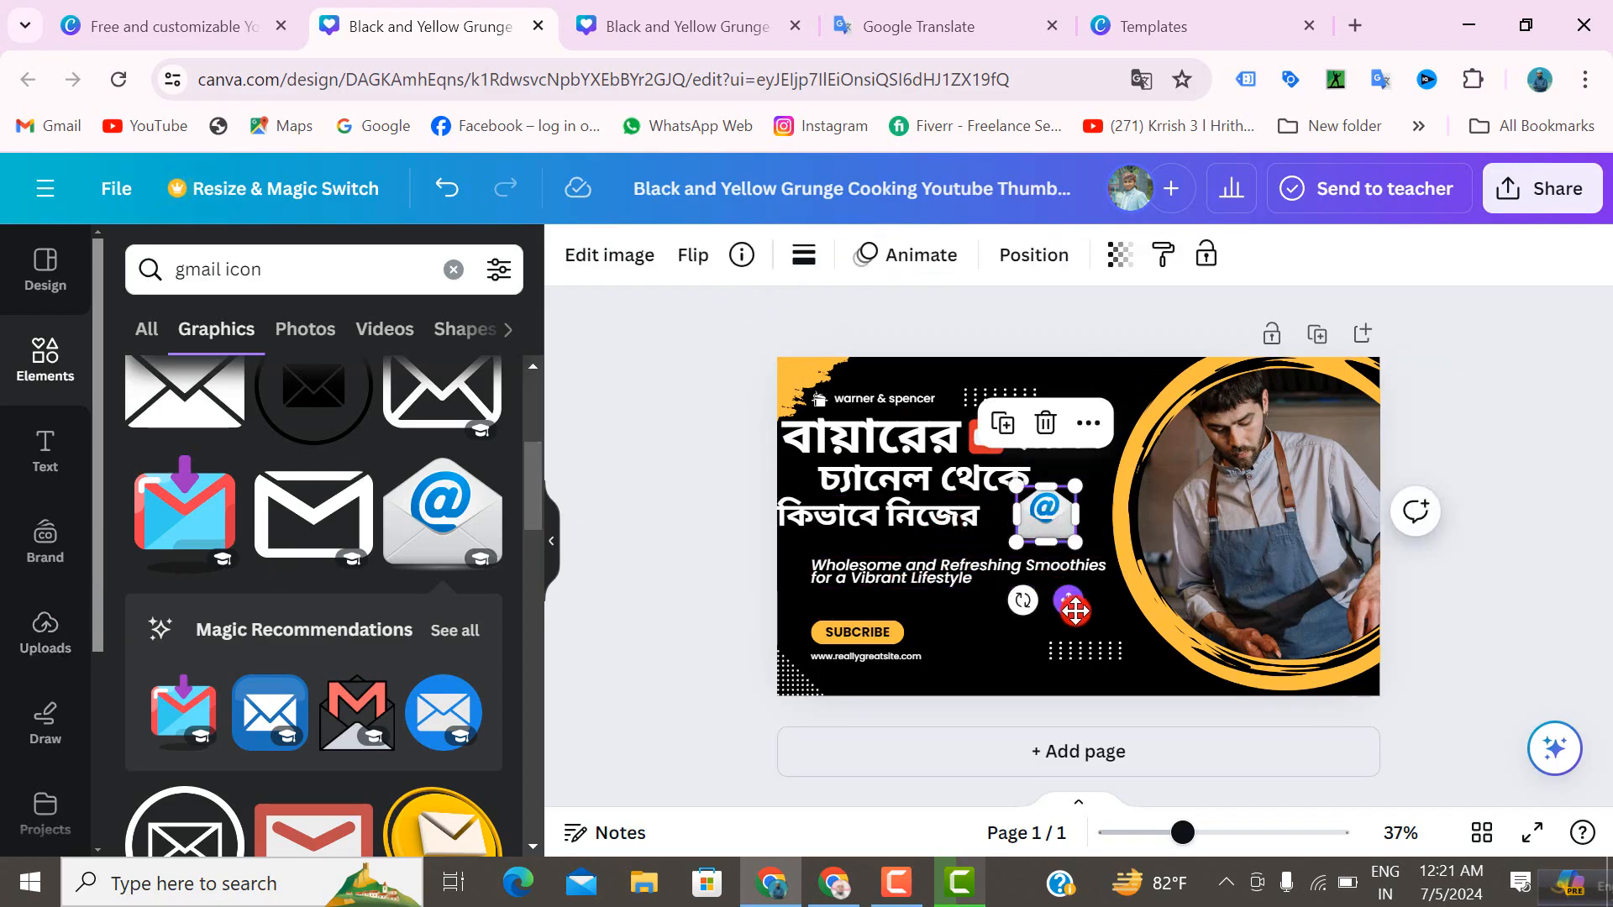
{"action": "left_click_drag", "start_coordinate": [1075, 611], "coordinate": [1098, 609]}
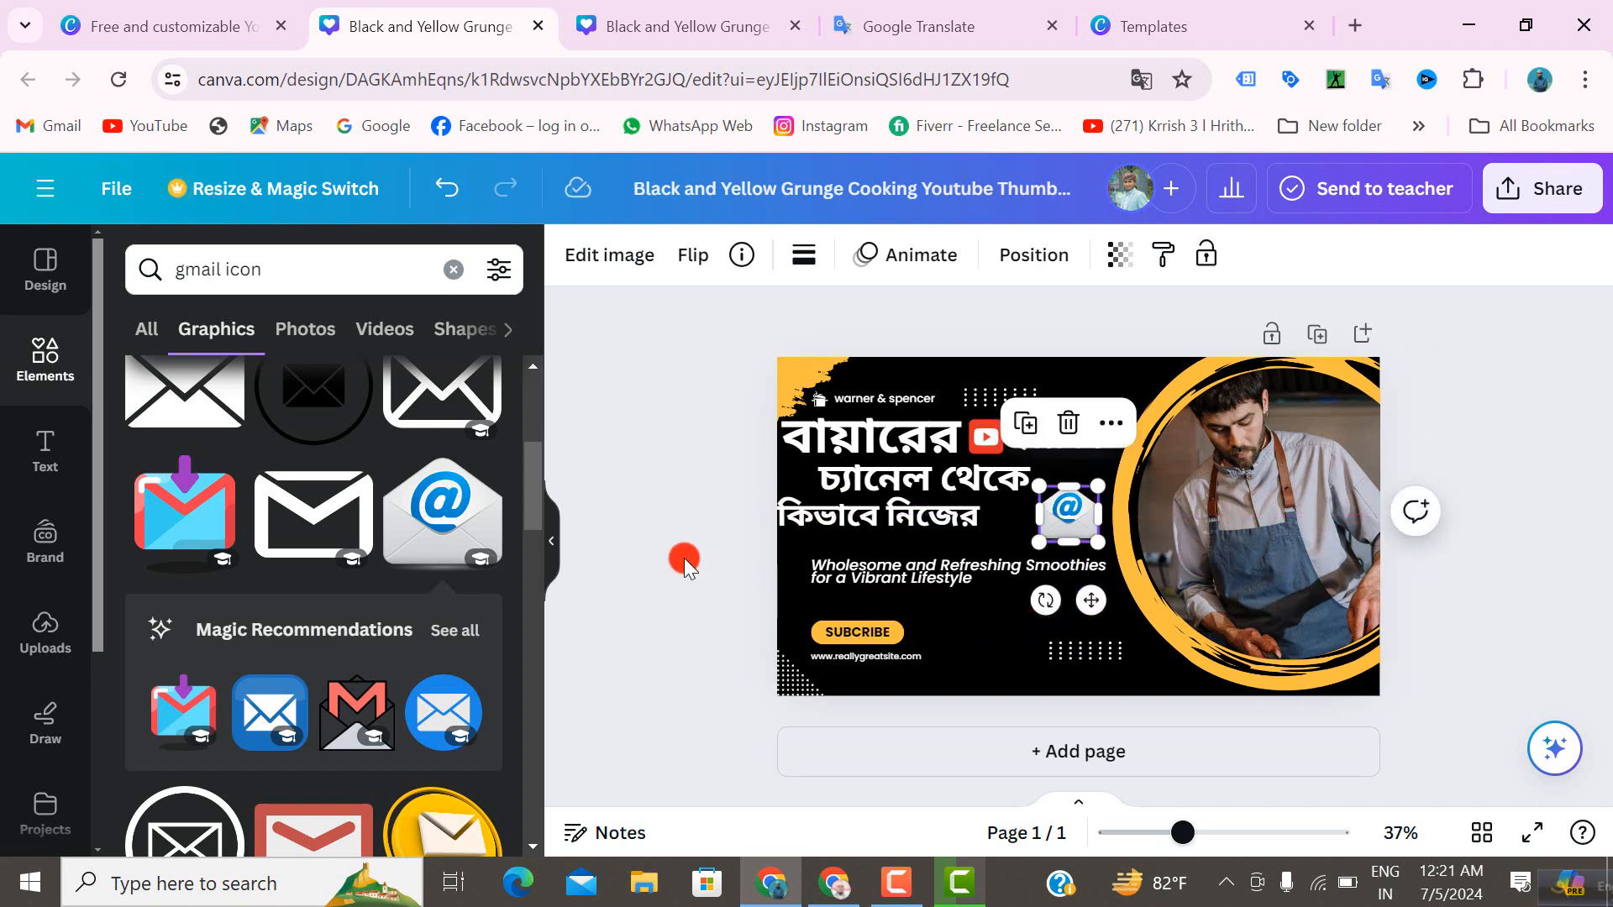
{"action": "left_click", "coordinate": [684, 558]}
- Copy the word জিমেইল from the Bengali text in Google Translate and return to the thumbnail in Canva
{"action": "left_click", "coordinate": [919, 26]}
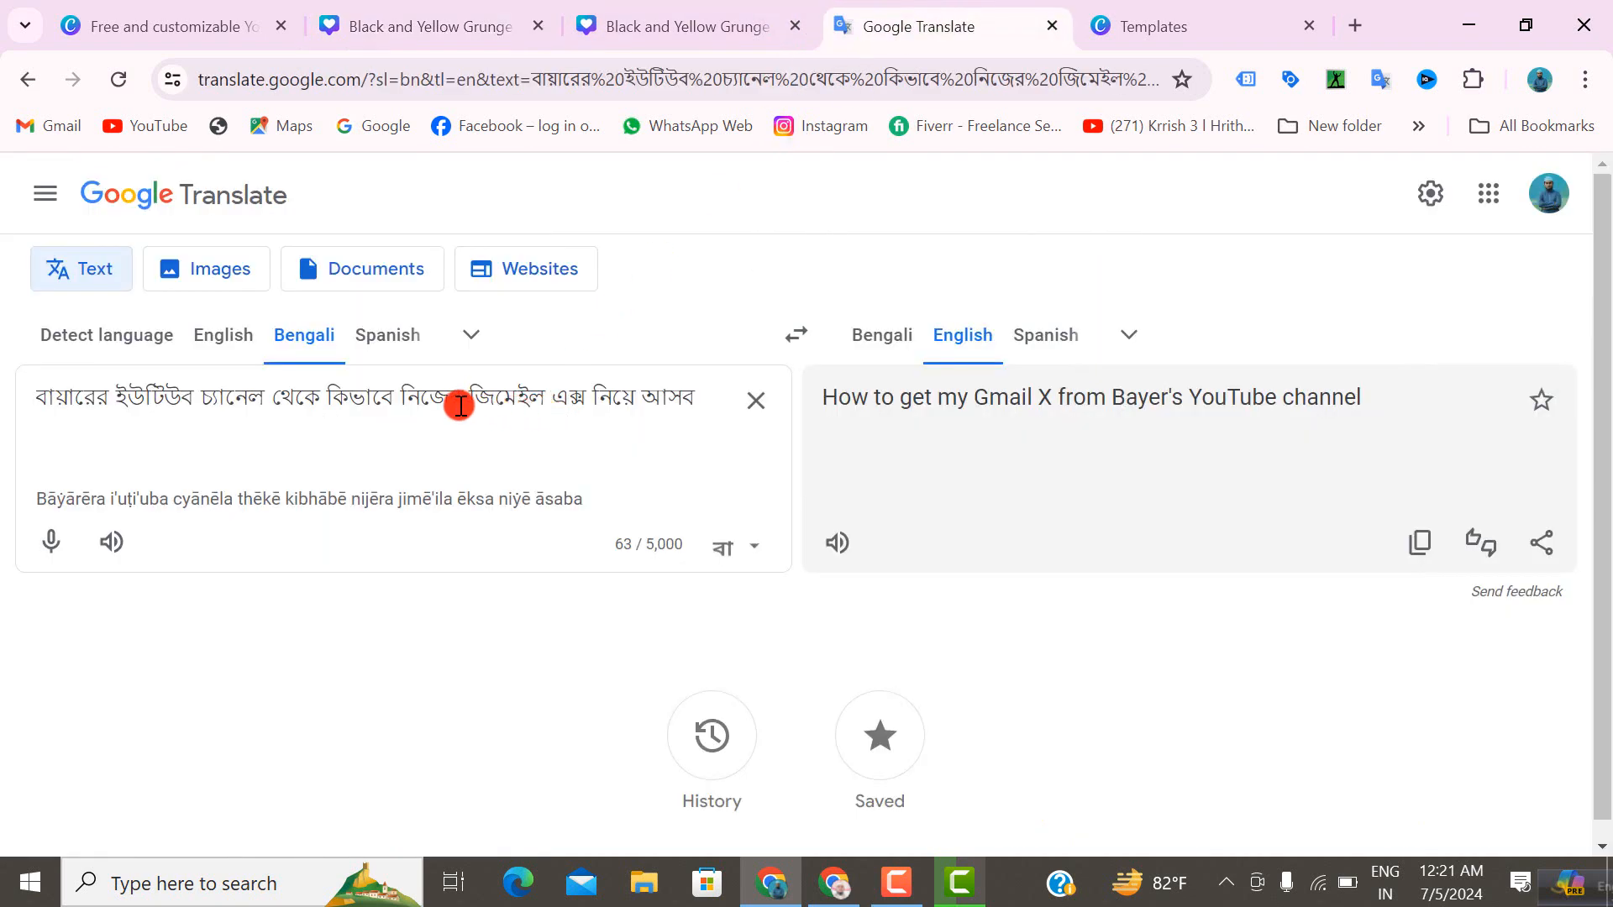
{"action": "left_click_drag", "start_coordinate": [540, 399], "coordinate": [485, 401]}
{"action": "right_click", "coordinate": [488, 403]}
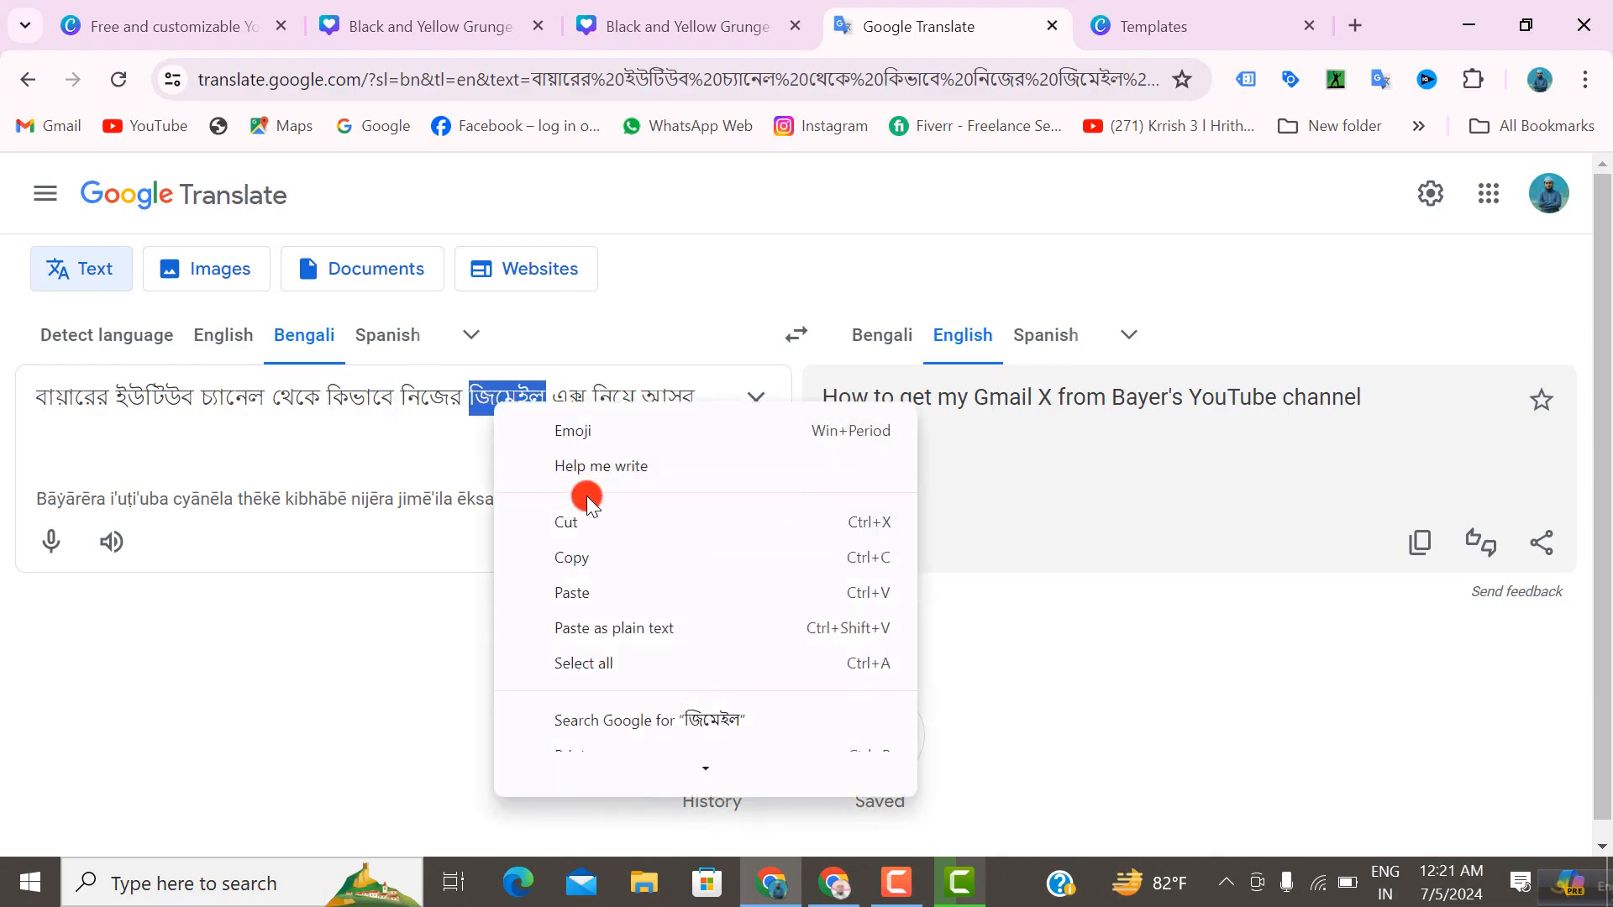
{"action": "left_click", "coordinate": [578, 558]}
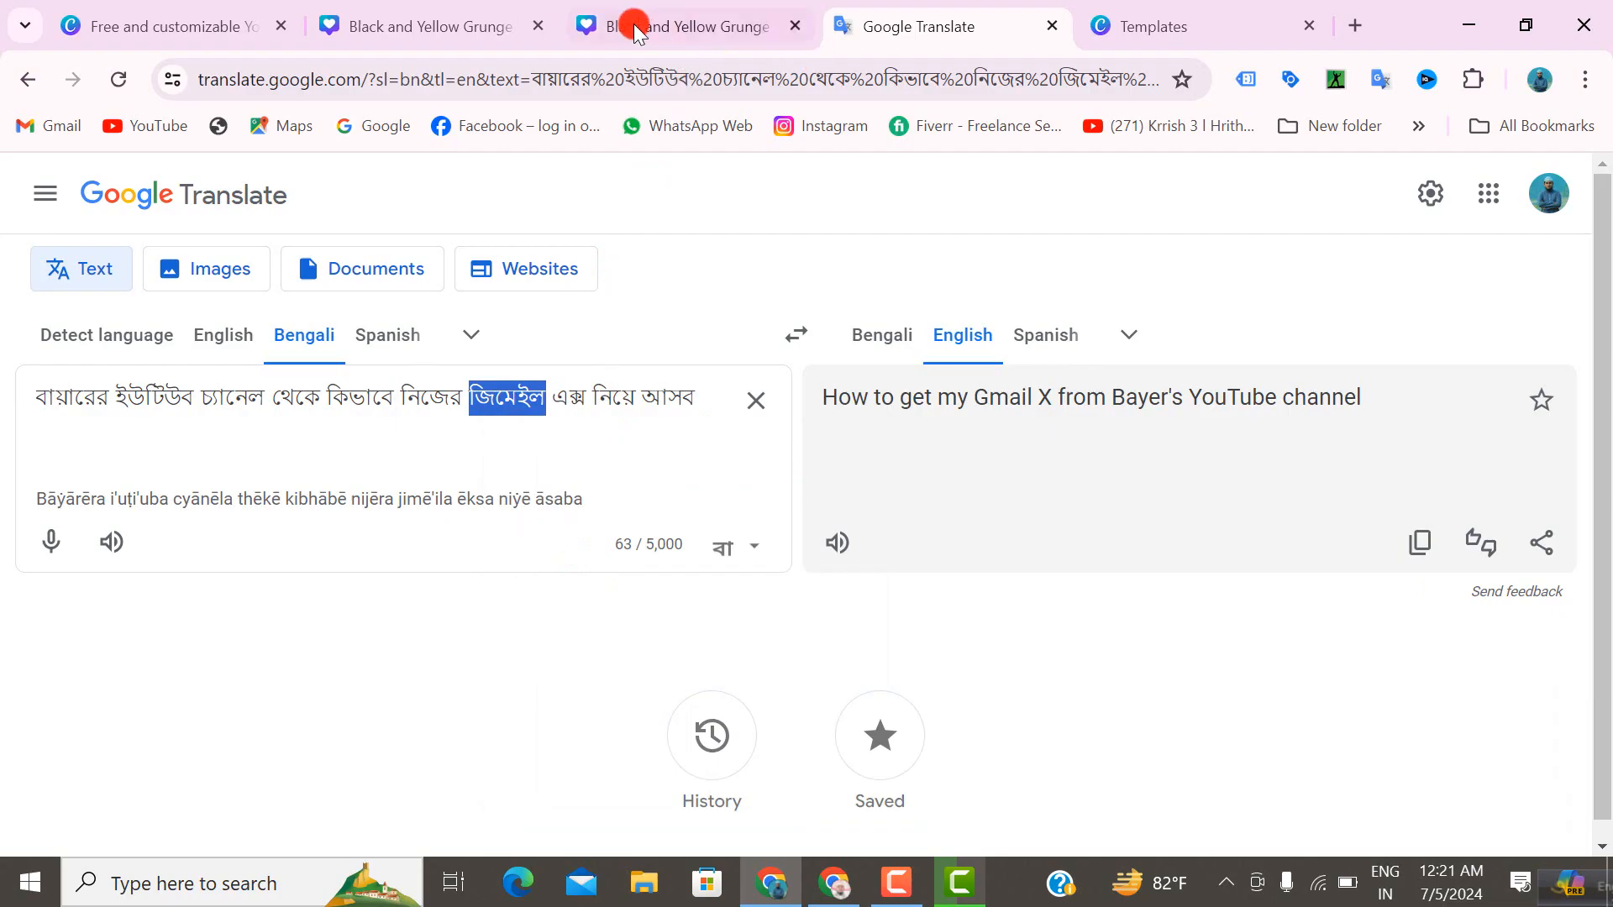
{"action": "left_click", "coordinate": [450, 26]}
- Add a subheading, replace its text with the copied word জিমেইল and place it beside the SUBSCRIBE label
{"action": "left_click", "coordinate": [976, 518]}
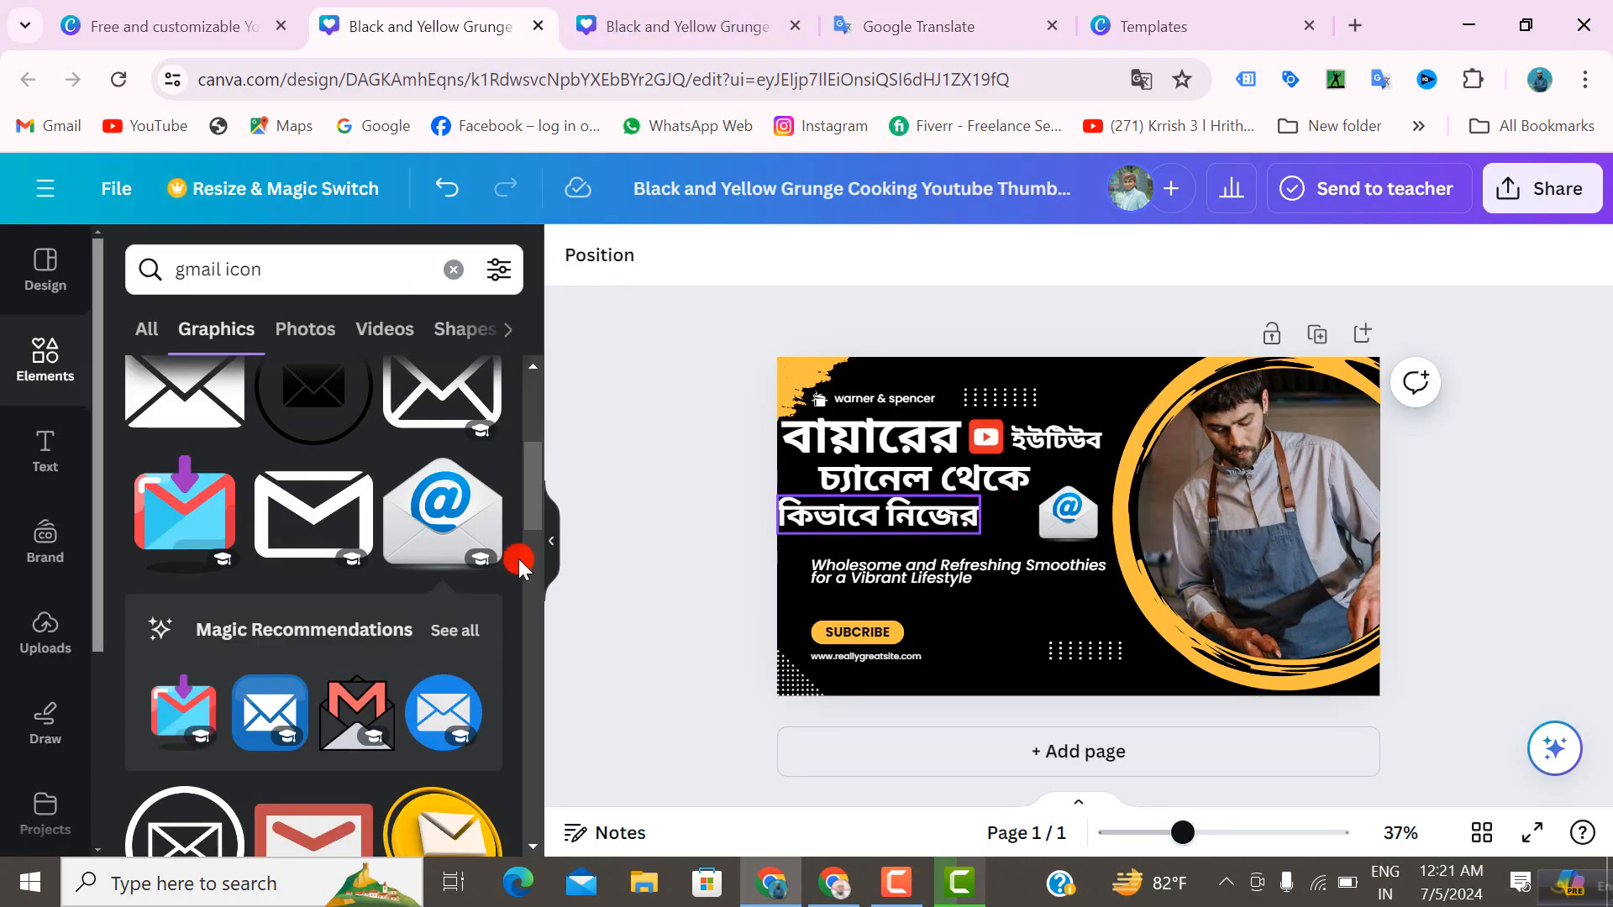
{"action": "left_click", "coordinate": [40, 458]}
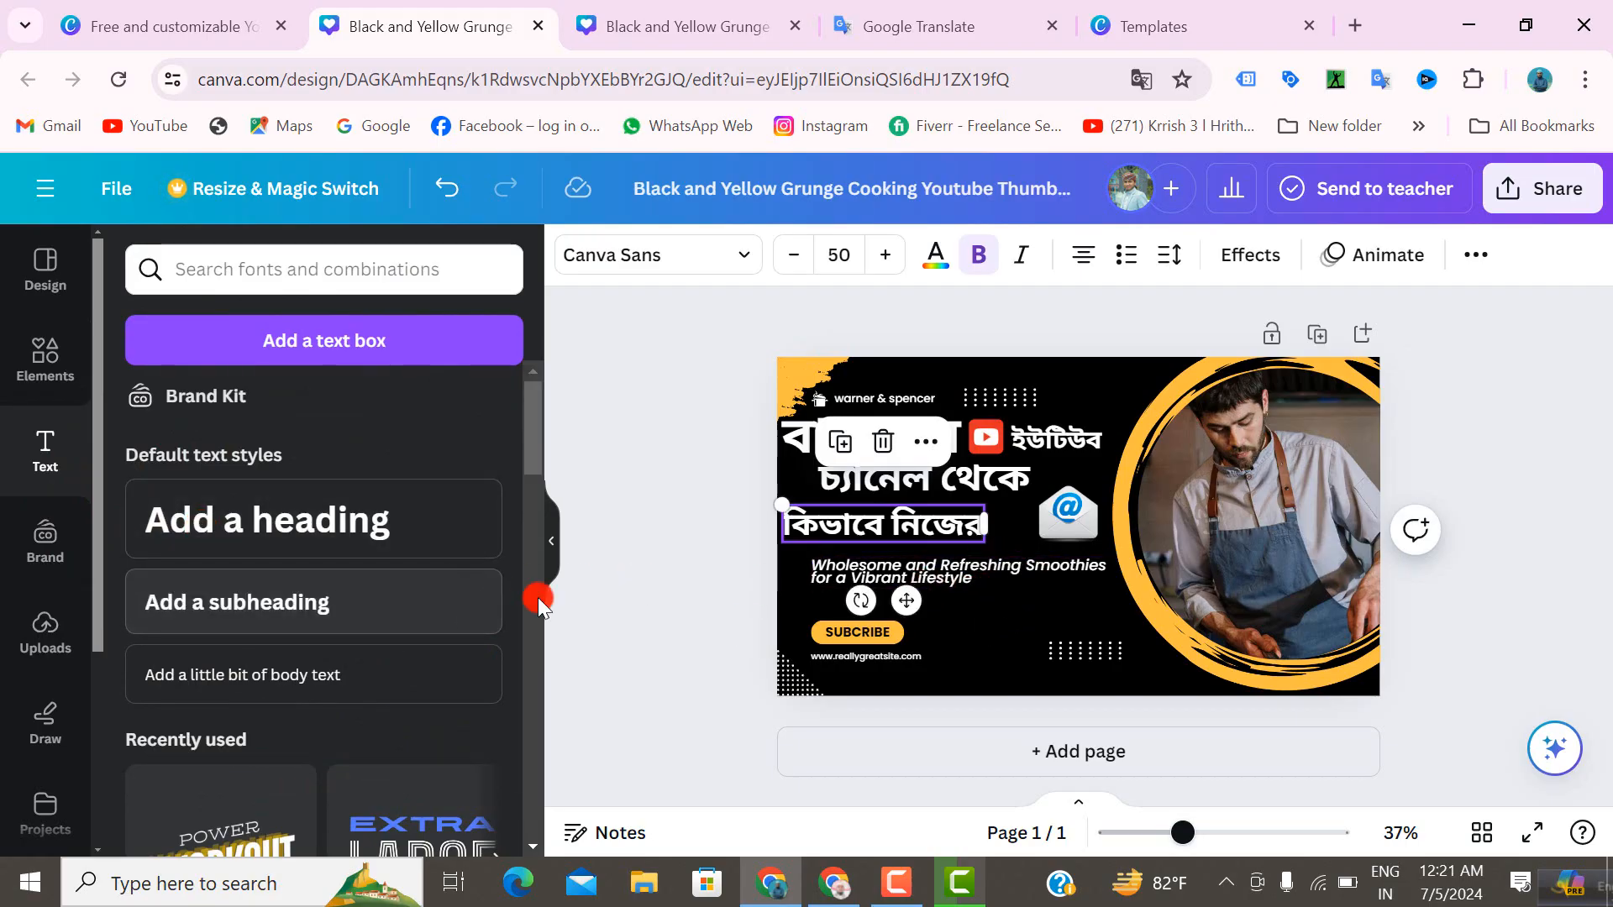
{"action": "triple_click", "coordinate": [336, 612]}
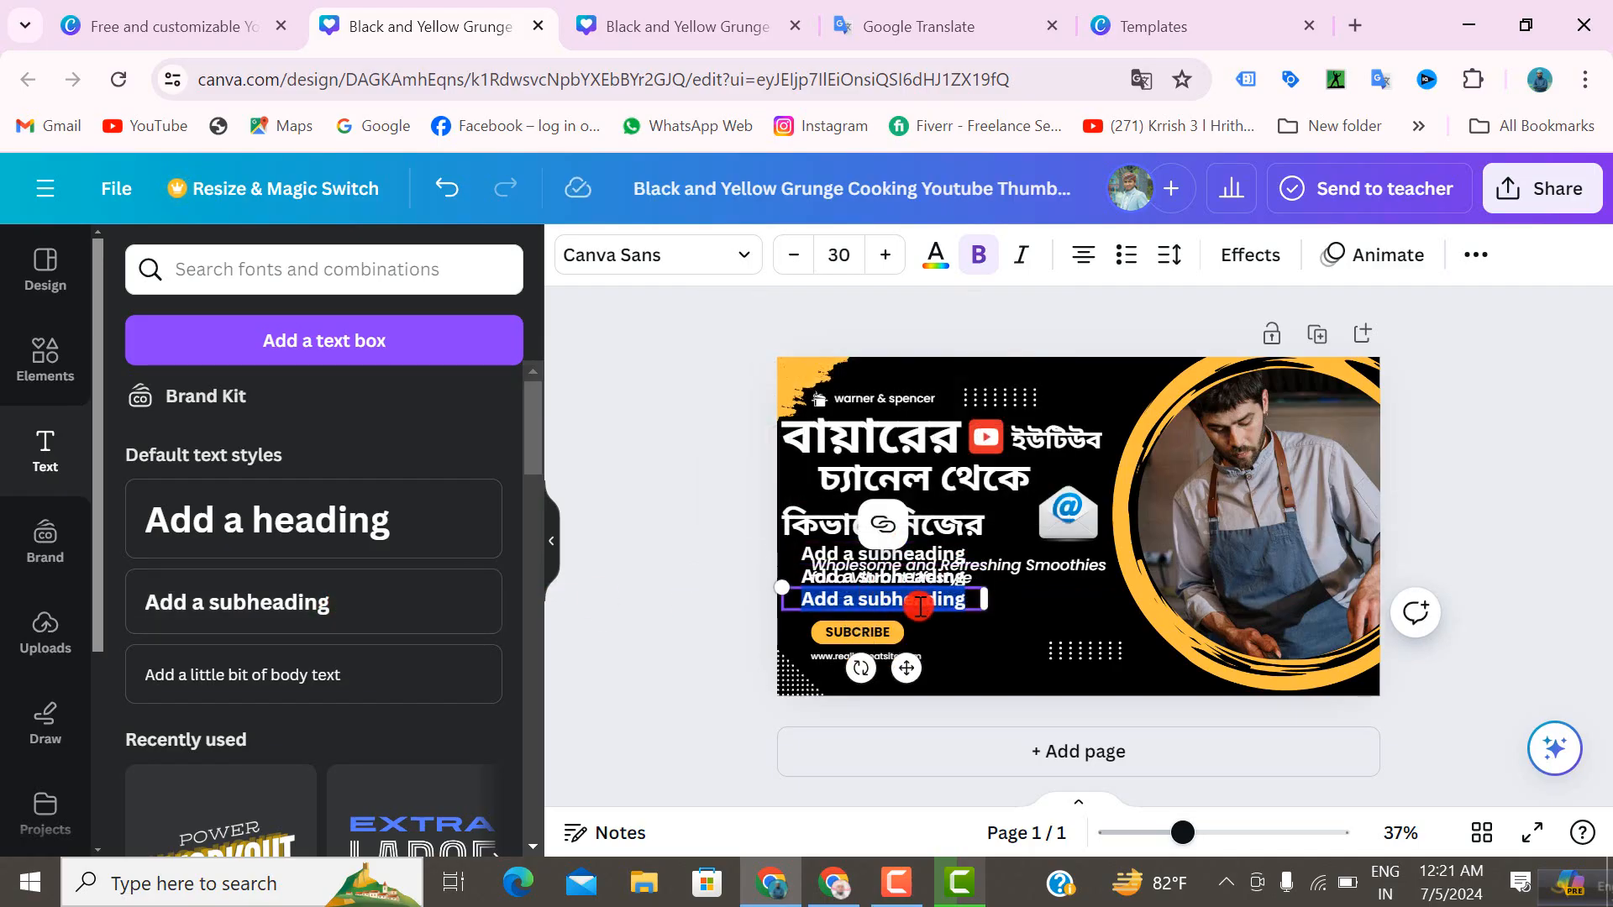
{"action": "right_click", "coordinate": [896, 601]}
{"action": "left_click", "coordinate": [1017, 280]}
{"action": "left_click_drag", "start_coordinate": [906, 668], "coordinate": [991, 699]}
- Delete the two surplus "Add a subheading" placeholders below কিভাবে নিজের
{"action": "left_click", "coordinate": [871, 552]}
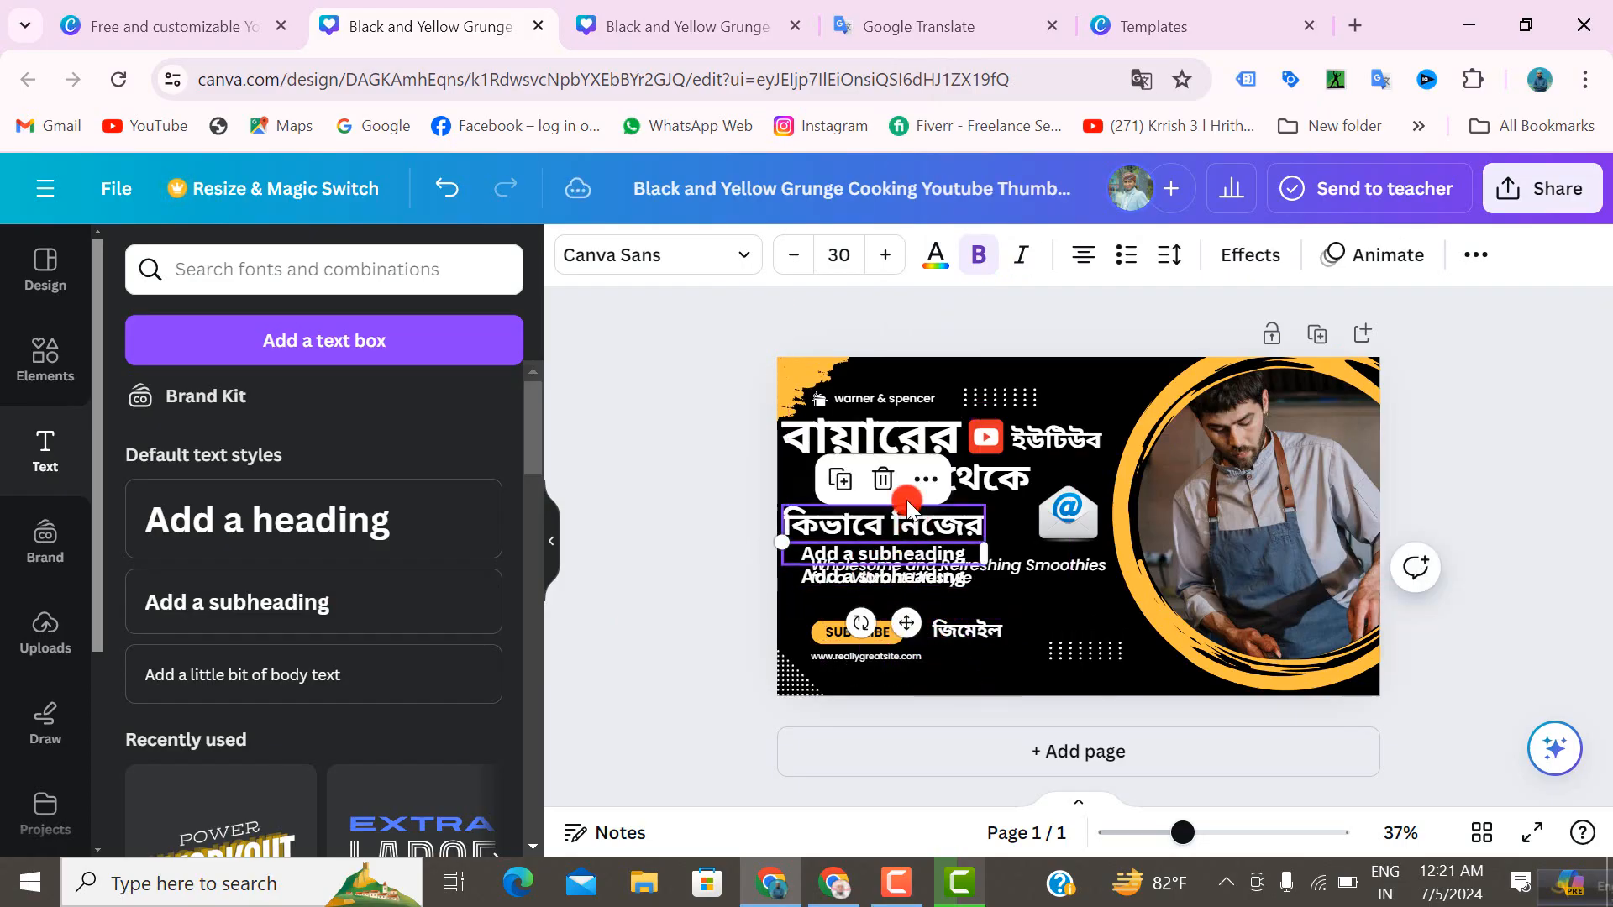
{"action": "left_click", "coordinate": [879, 481]}
{"action": "left_click", "coordinate": [873, 574]}
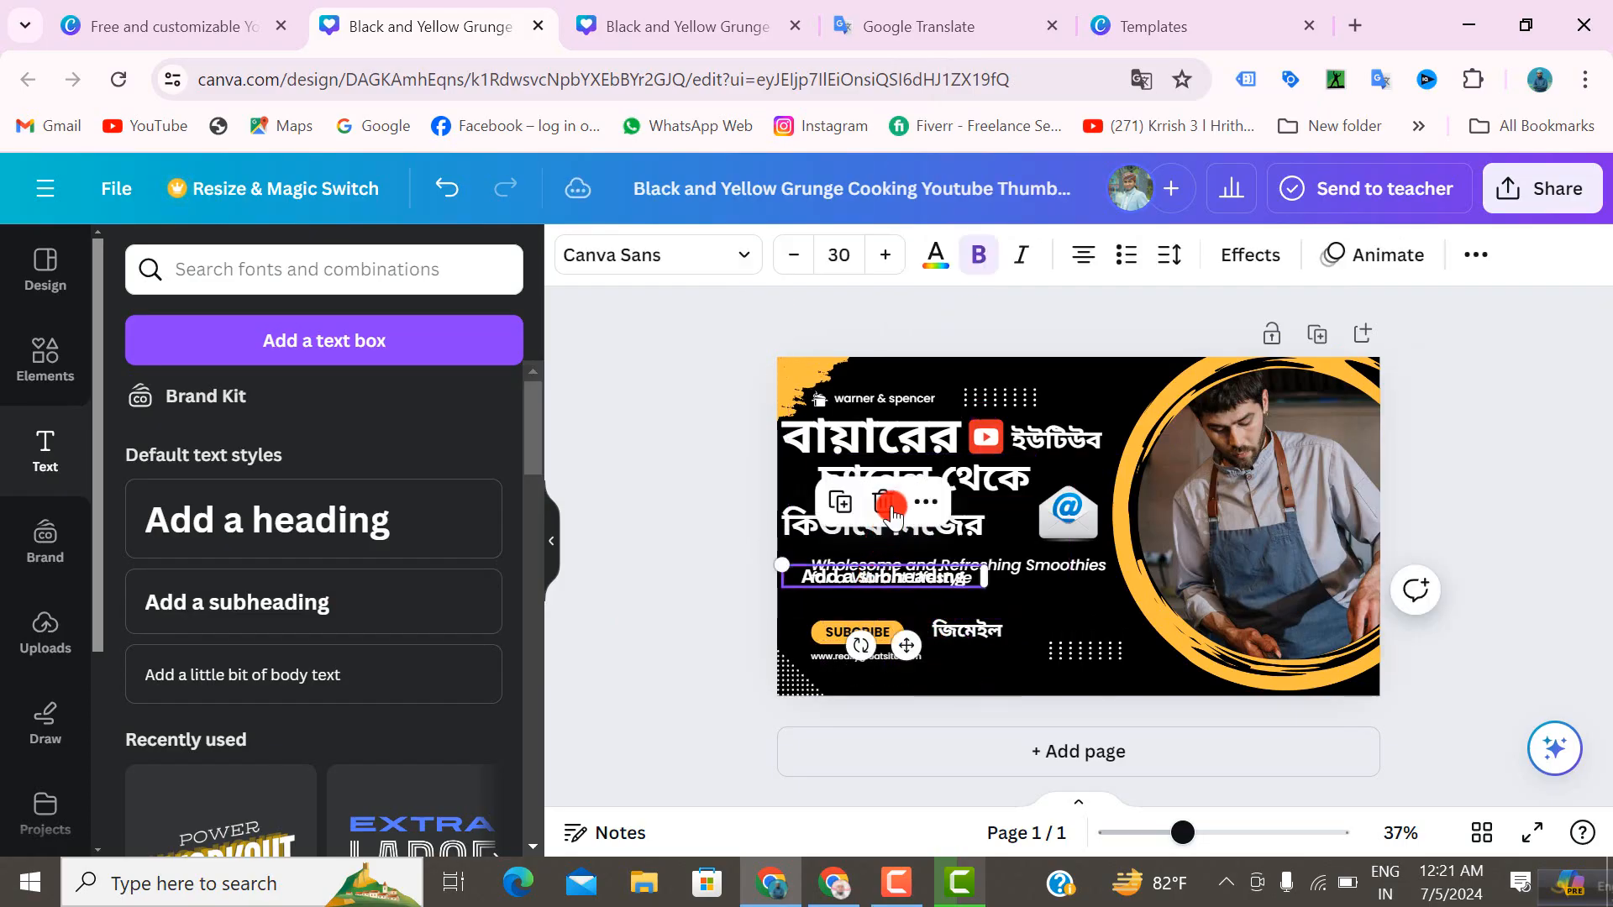
{"action": "left_click", "coordinate": [884, 503]}
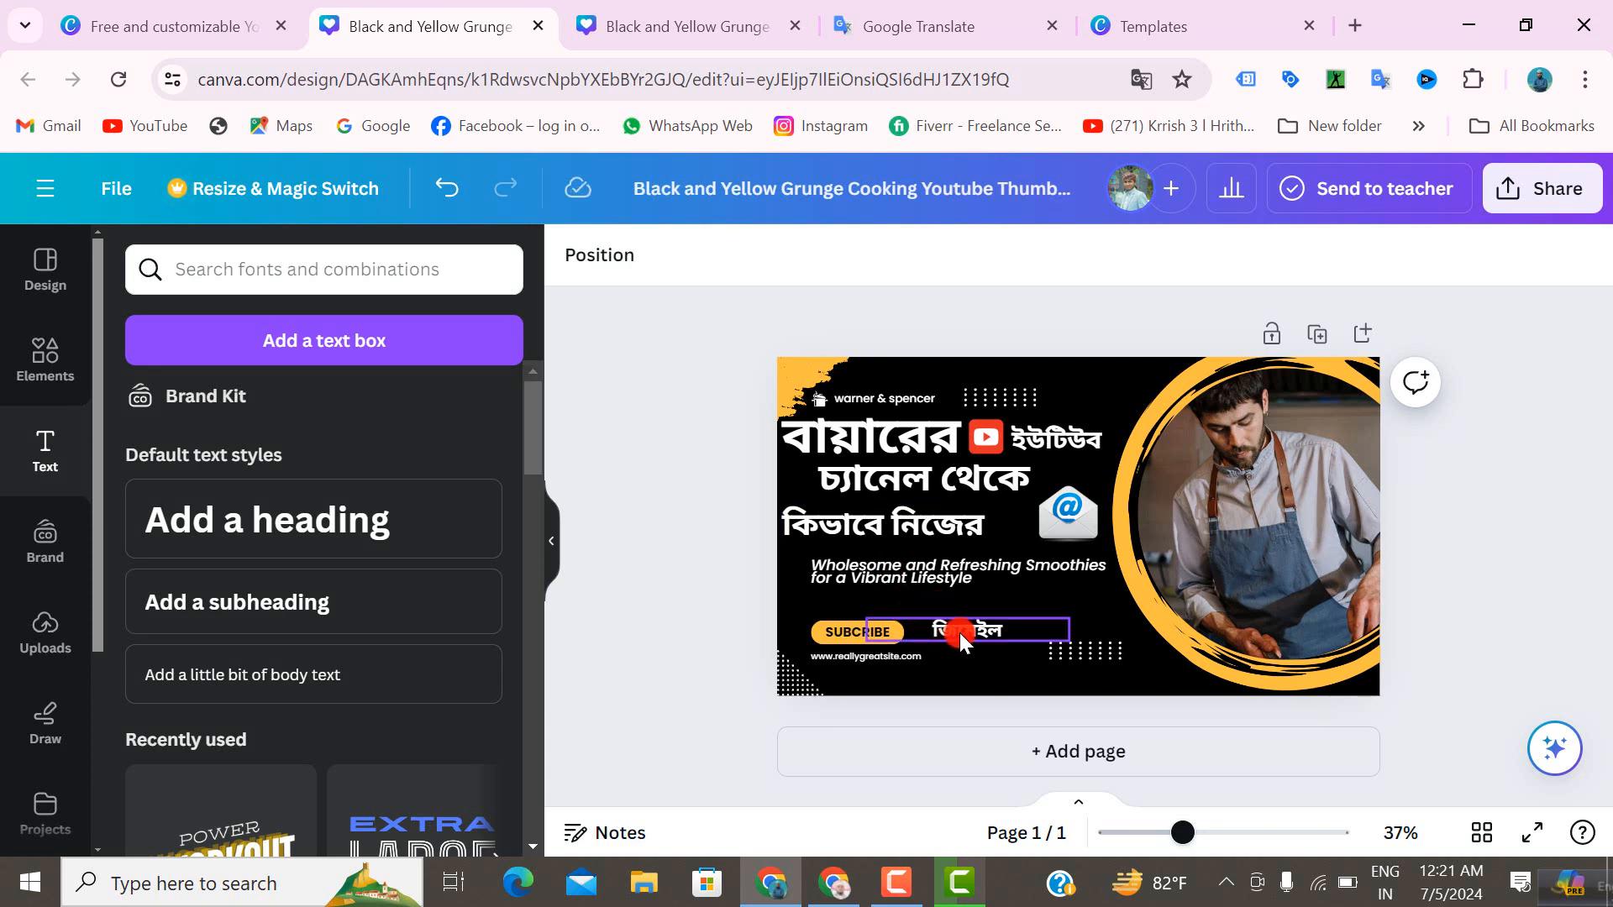
- Move জিমেইল between কিভাবে নিজের and the @ envelope and reduce its font size to 20
{"action": "left_click", "coordinate": [990, 652]}
{"action": "left_click_drag", "start_coordinate": [988, 694], "coordinate": [1026, 593]}
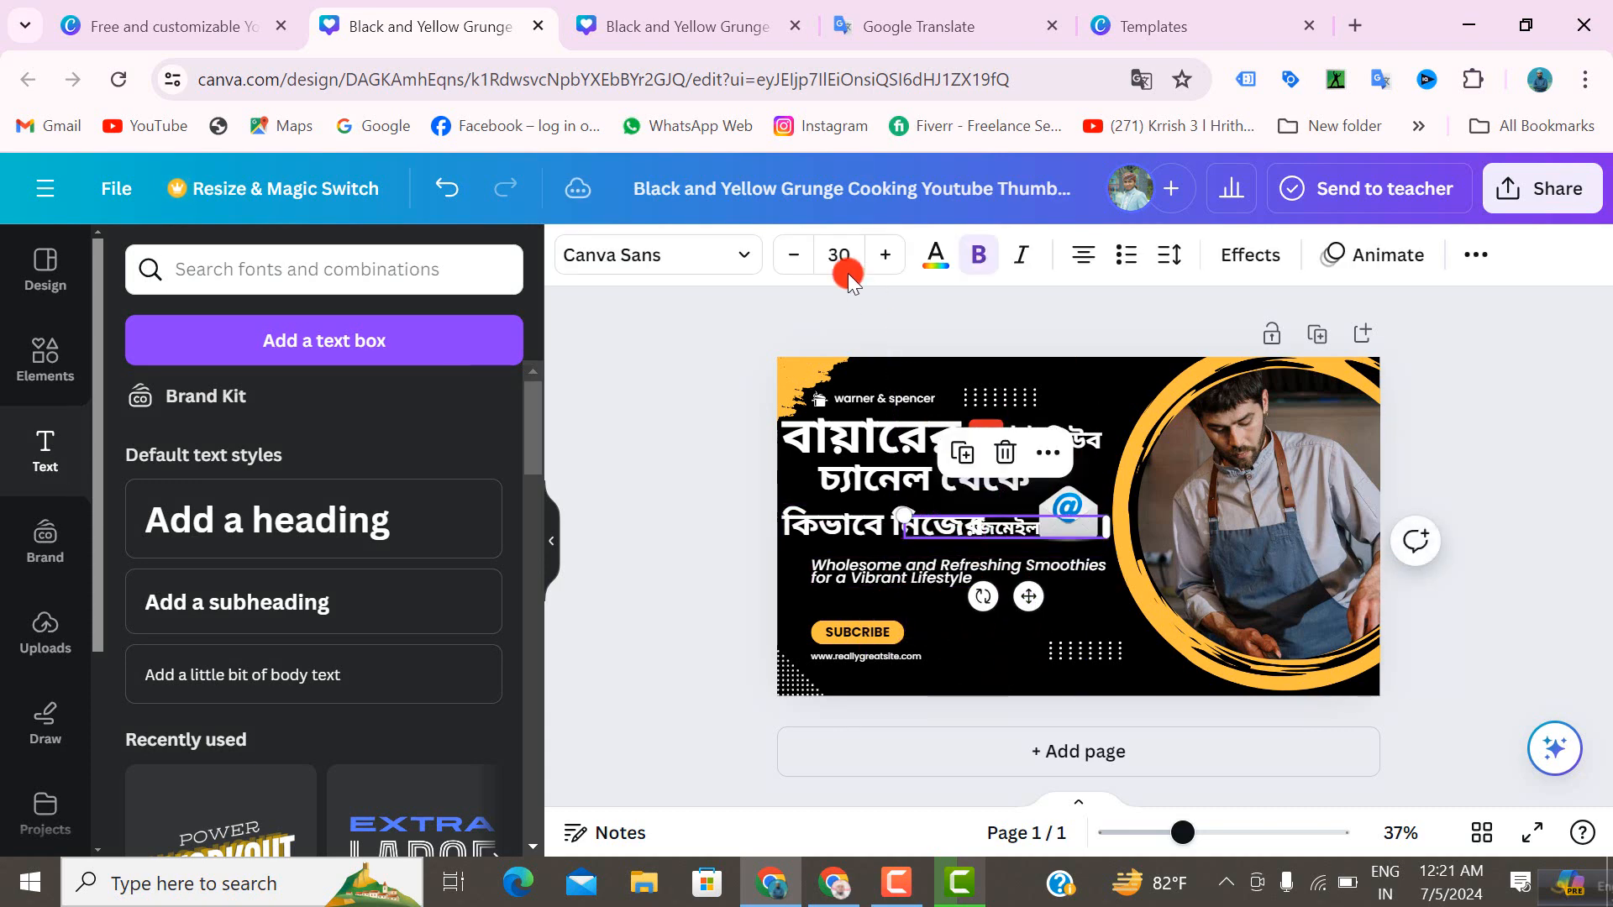
{"action": "left_click", "coordinate": [800, 257]}
{"action": "double_click", "coordinate": [800, 257]}
{"action": "left_click", "coordinate": [800, 257]}
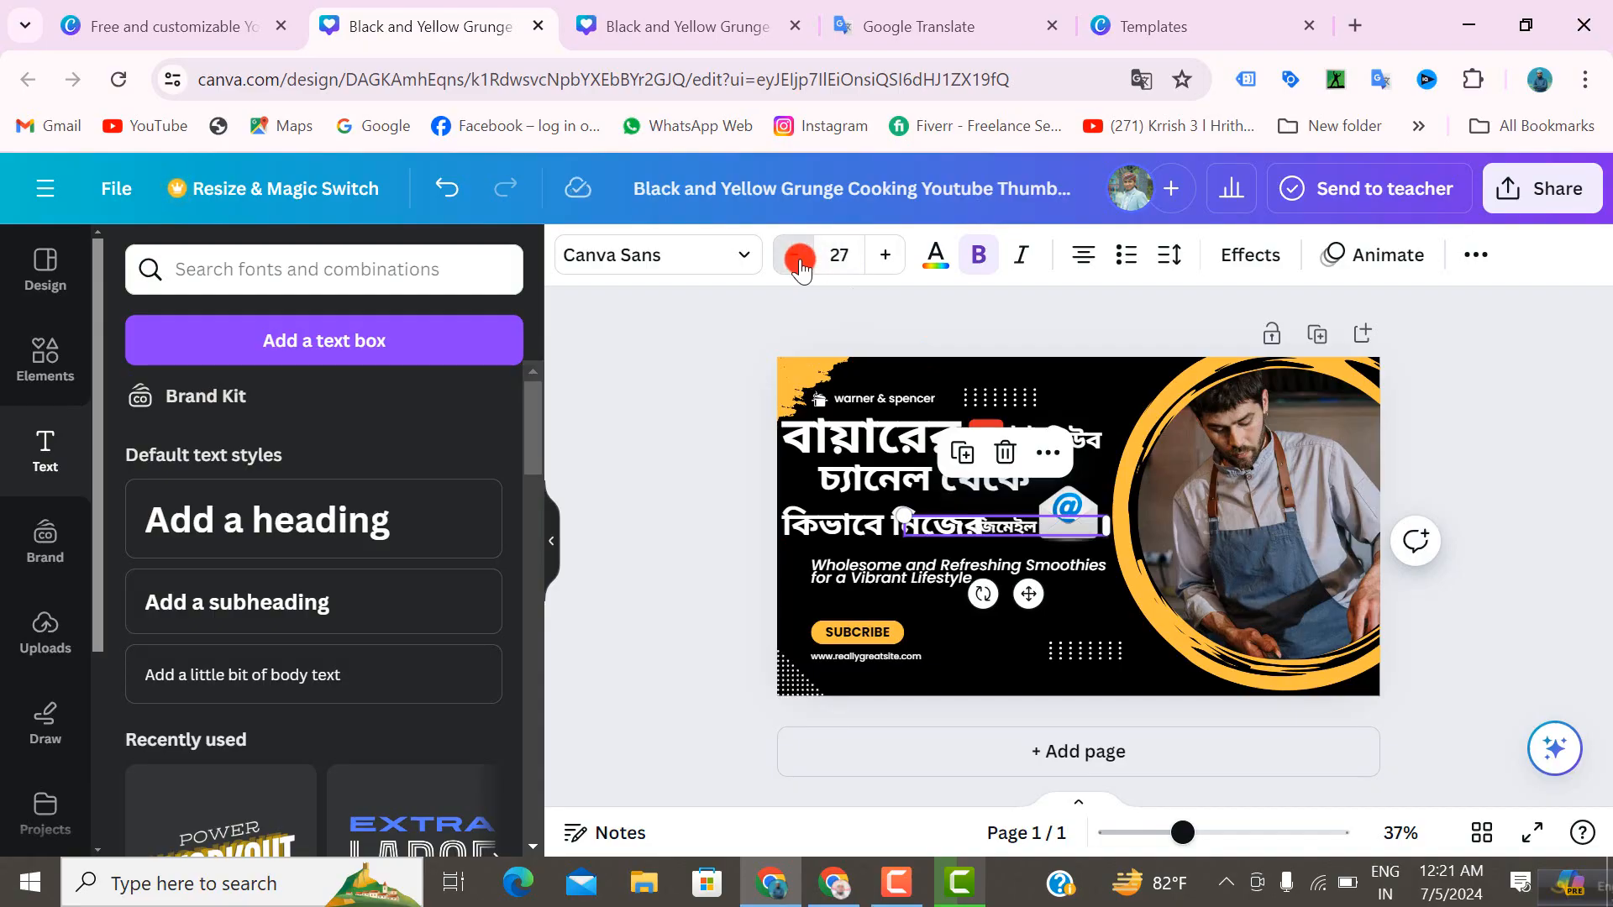
{"action": "triple_click", "coordinate": [800, 257]}
{"action": "triple_click", "coordinate": [800, 257]}
{"action": "left_click", "coordinate": [800, 257]}
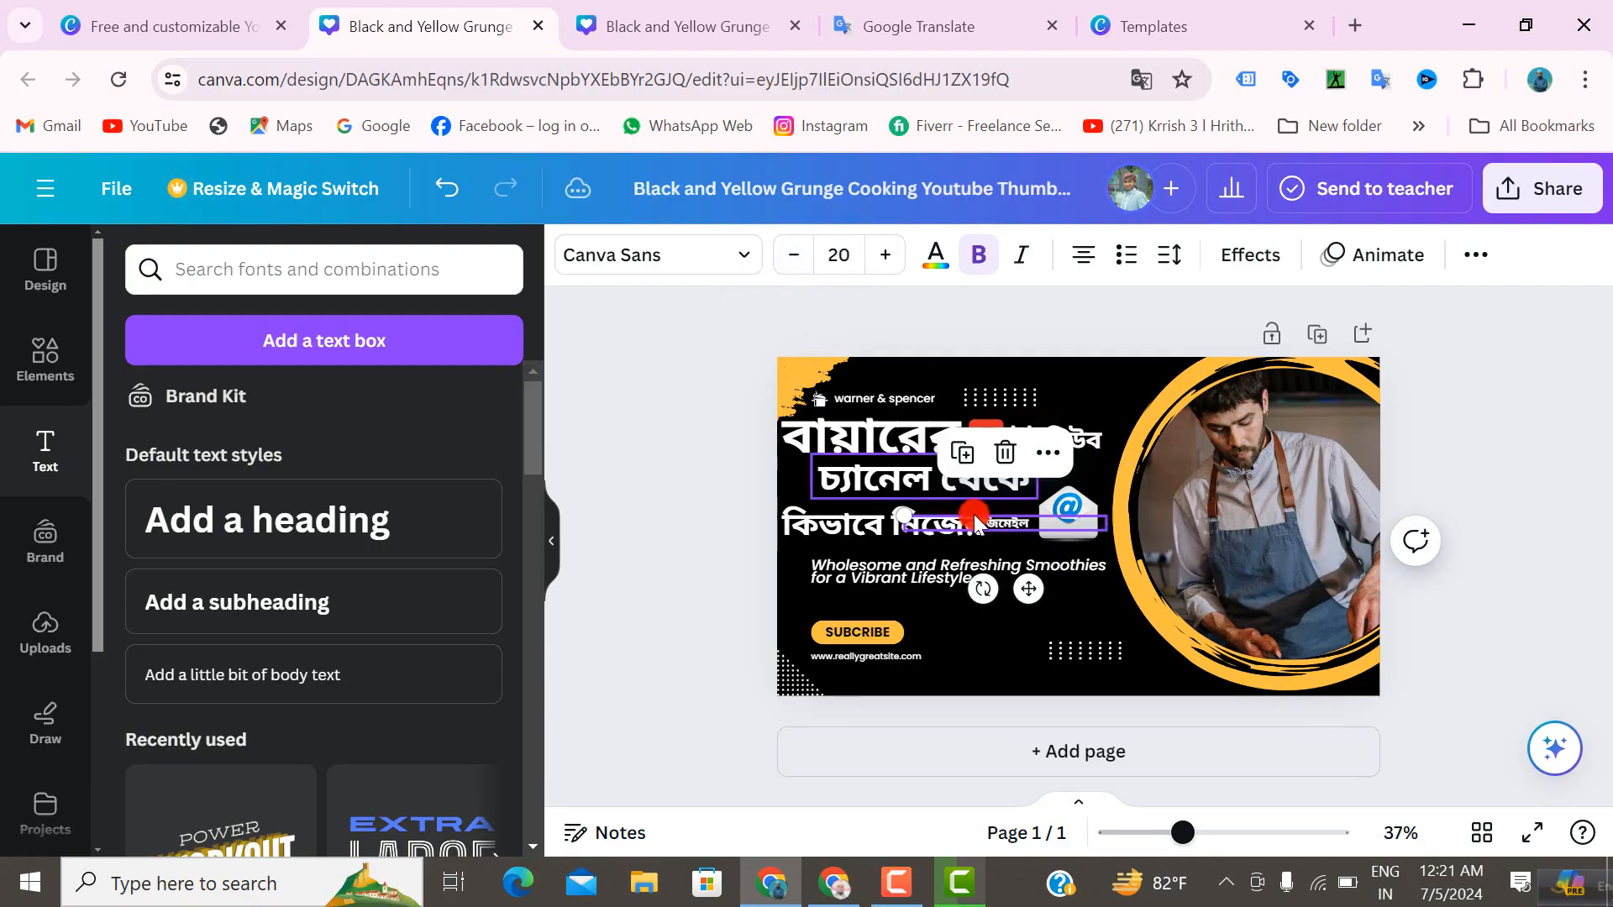
{"action": "left_click_drag", "start_coordinate": [1032, 591], "coordinate": [1036, 591]}
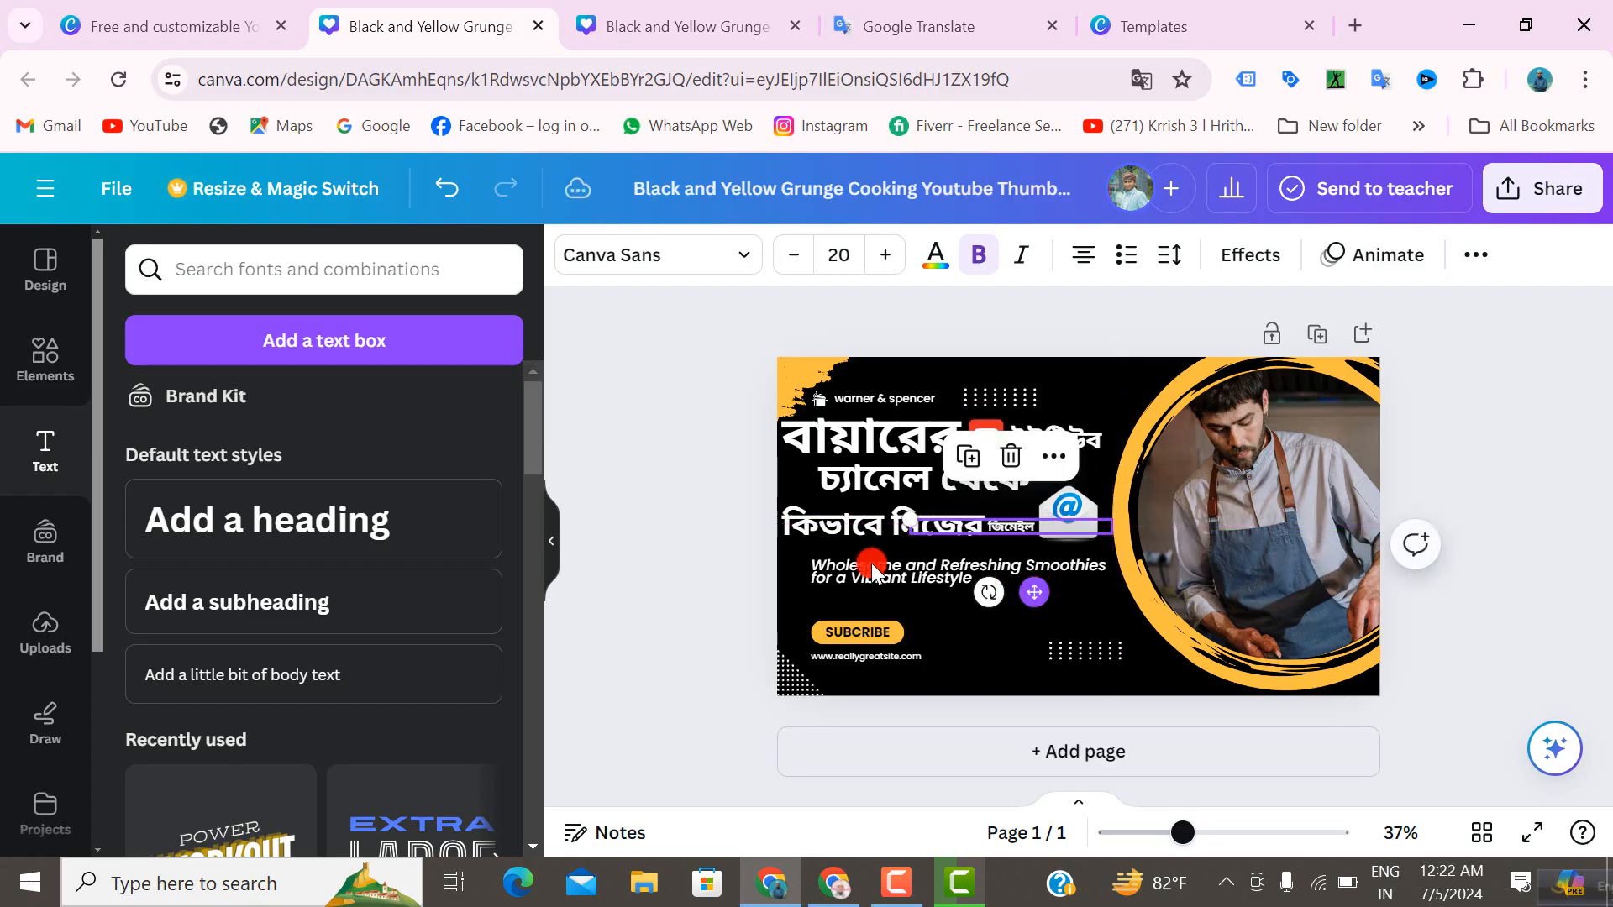
{"action": "left_click", "coordinate": [668, 525]}
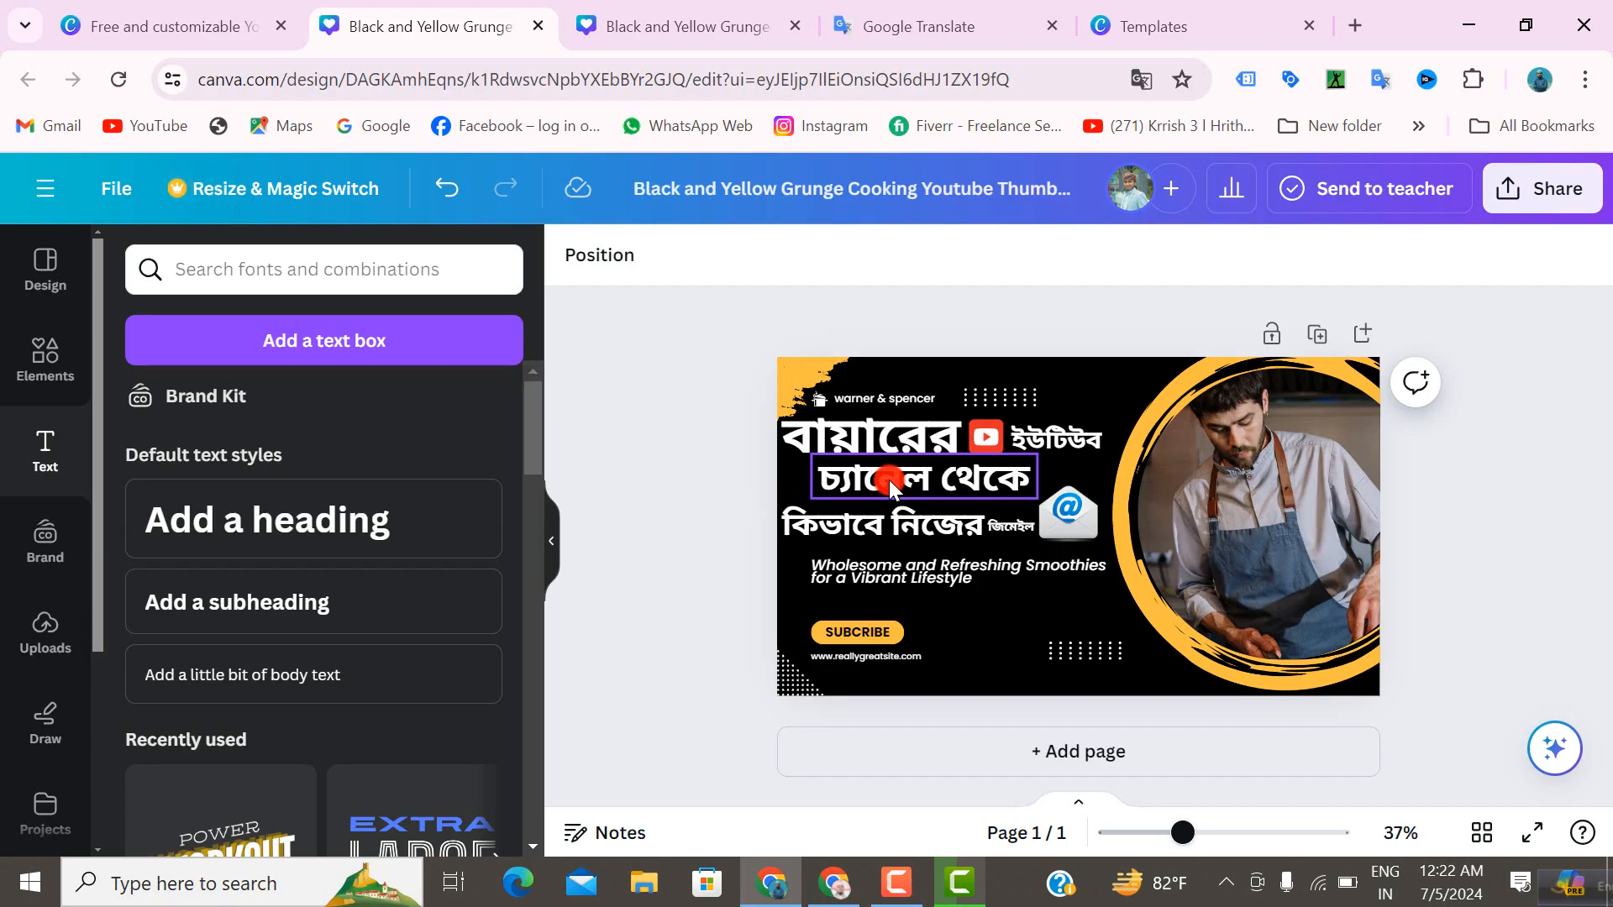
- Swap জিমেইল and the @ envelope so the envelope directly follows কিভাবে নিজের and the word comes after it
{"action": "left_click", "coordinate": [1005, 534]}
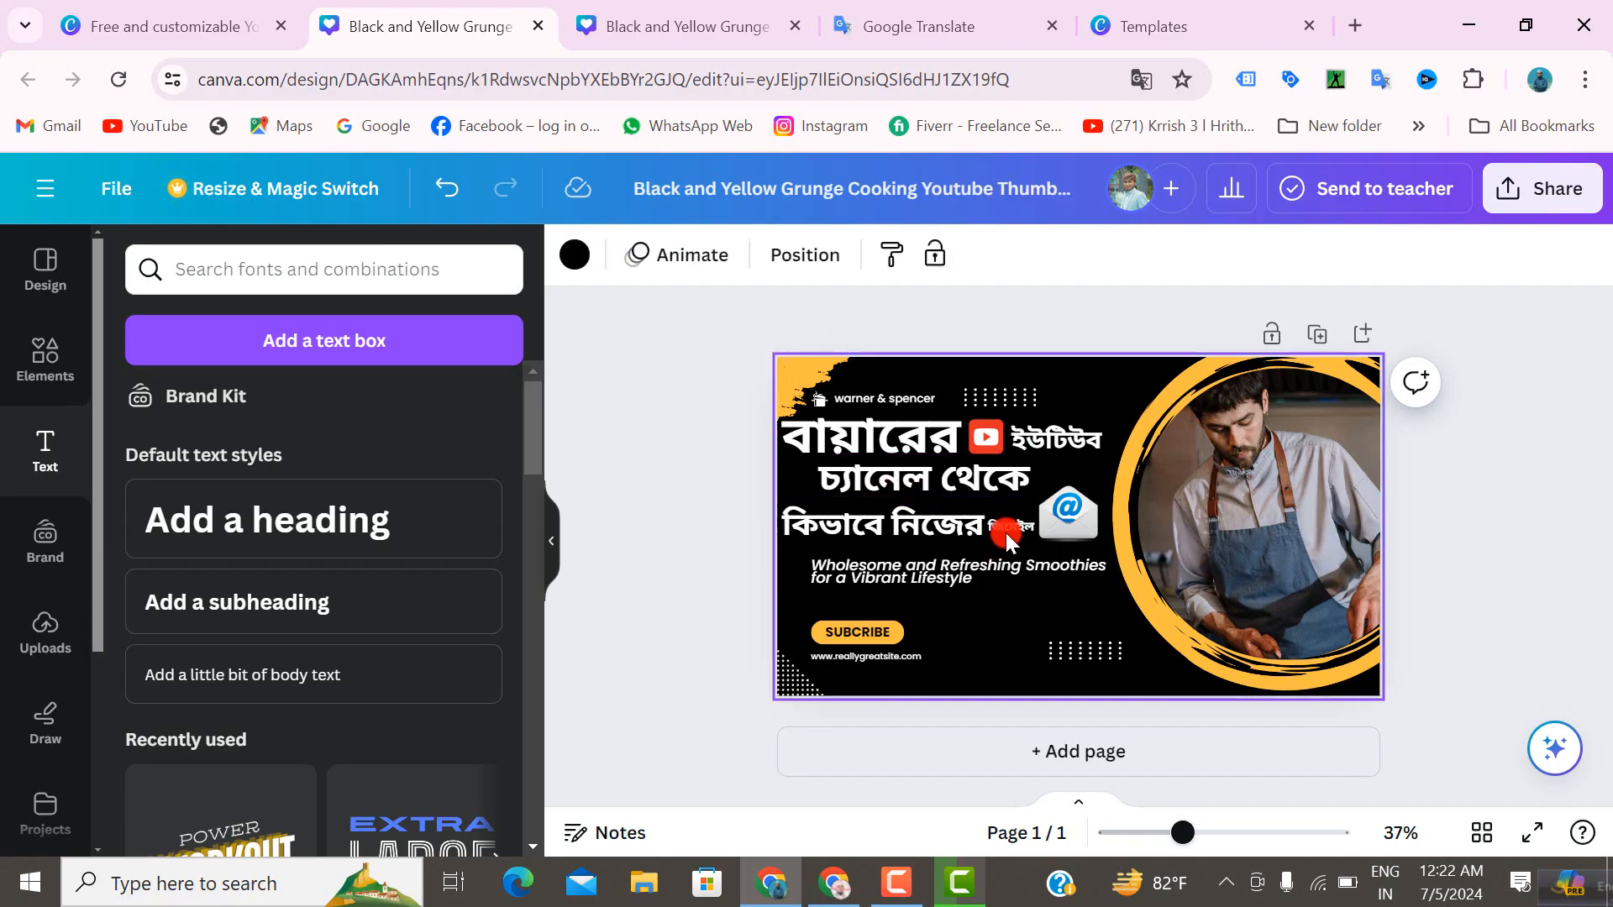
{"action": "left_click", "coordinate": [1006, 523]}
{"action": "left_click_drag", "start_coordinate": [1037, 614], "coordinate": [1103, 608]}
{"action": "left_click", "coordinate": [1072, 522]}
{"action": "left_click", "coordinate": [1076, 556]}
{"action": "left_click", "coordinate": [1457, 635]}
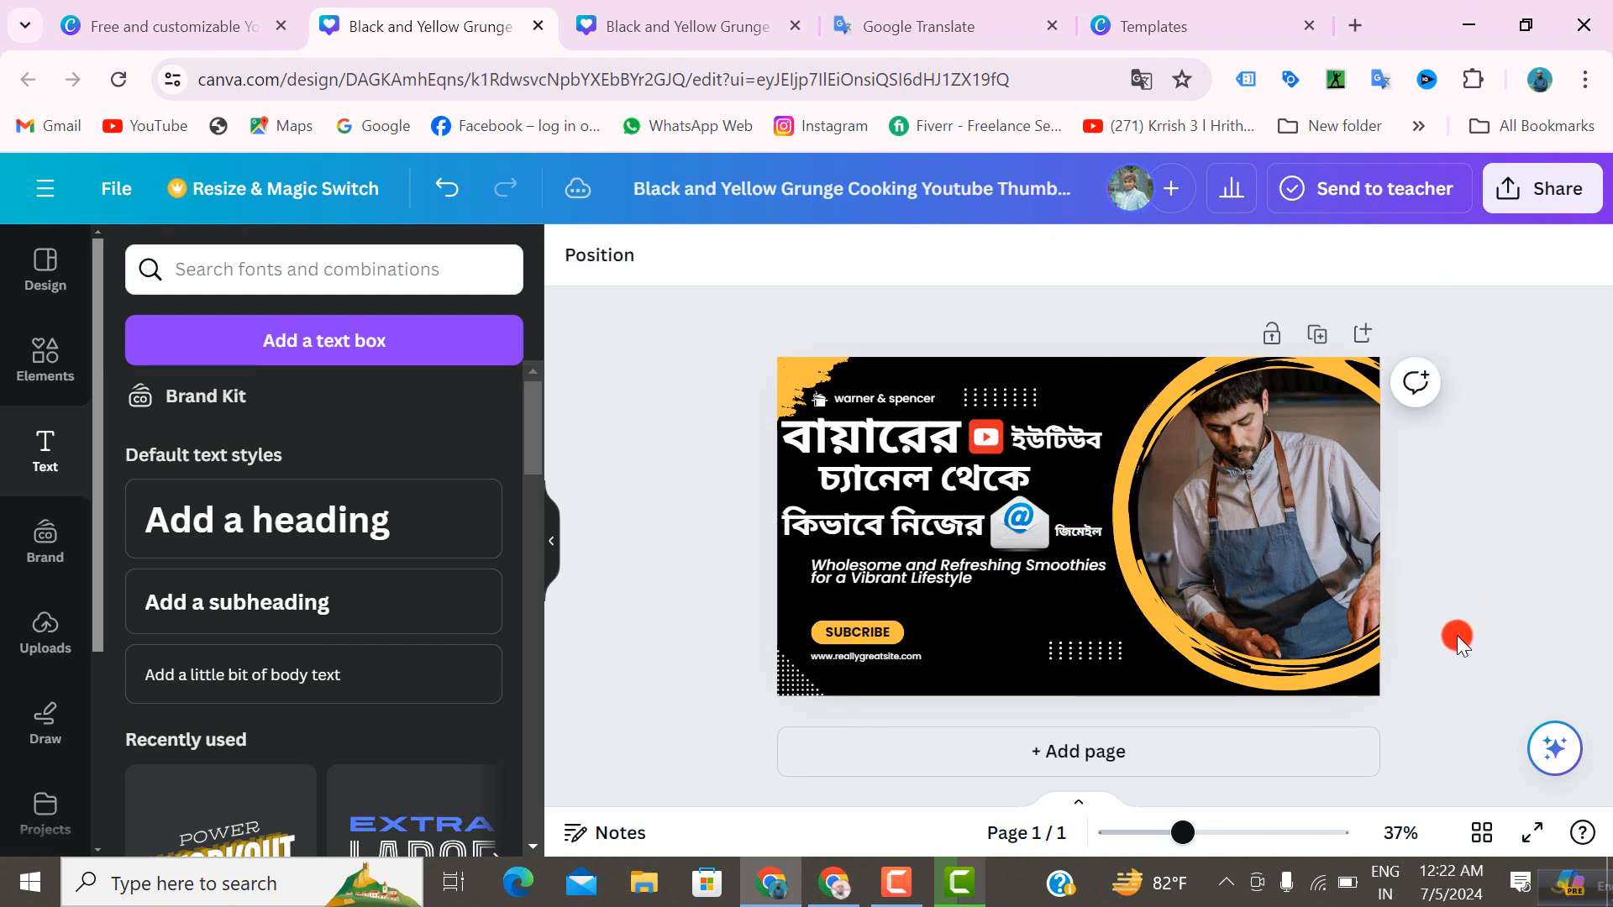
- Delete the English tagline "Wholesome and Refreshing Smoothies for a Vibrant Lifestyle"
{"action": "left_click", "coordinate": [882, 573]}
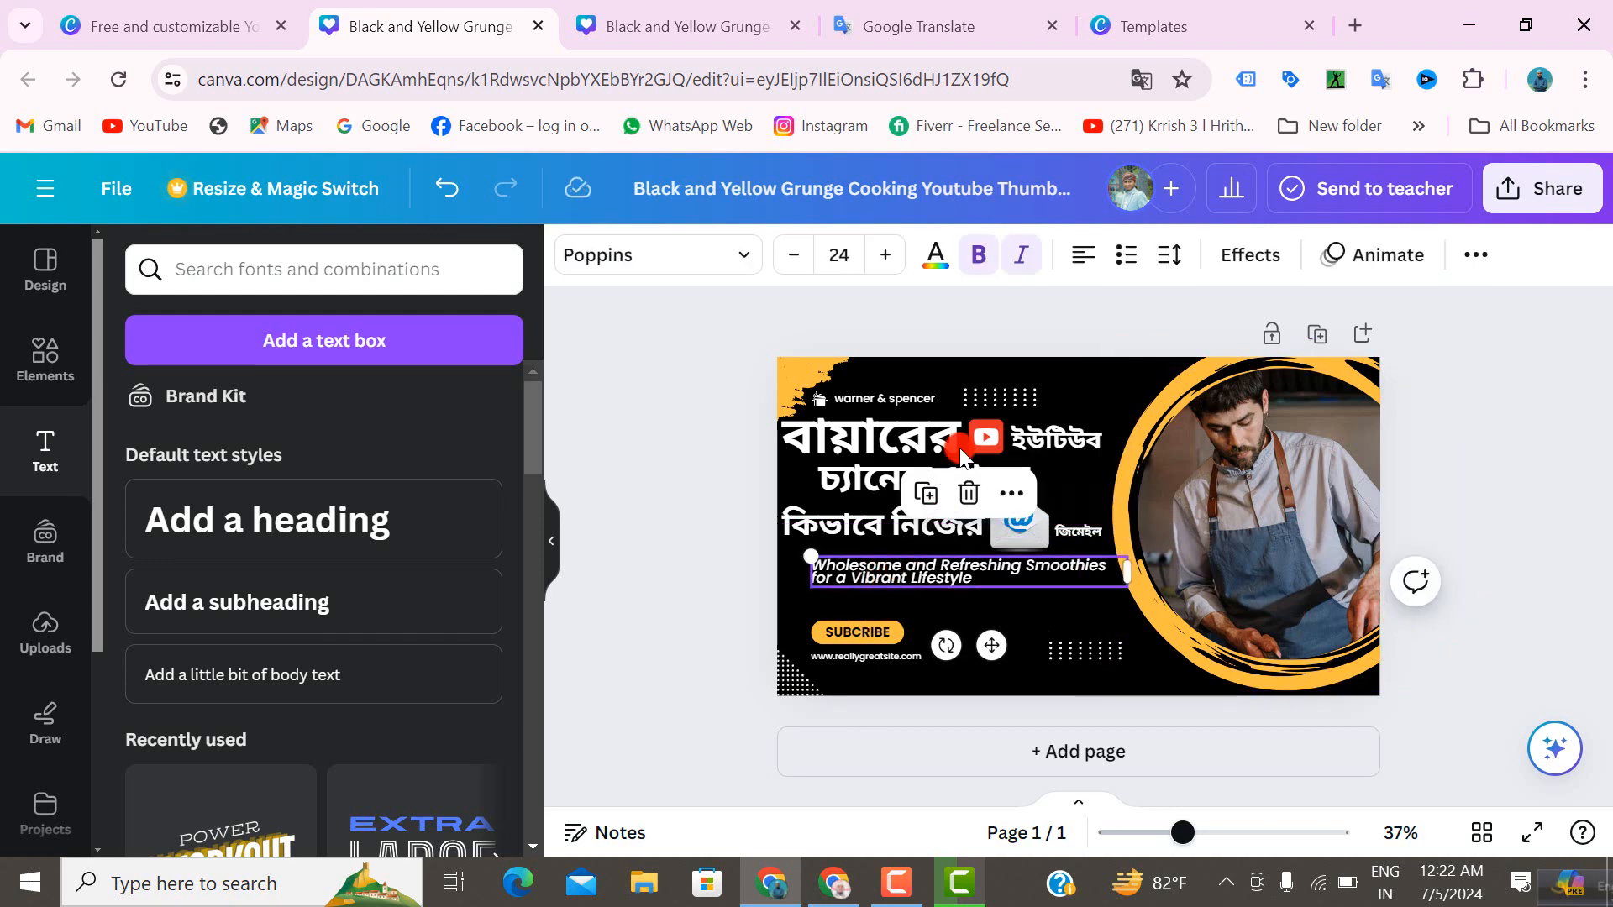
{"action": "left_click", "coordinate": [987, 495]}
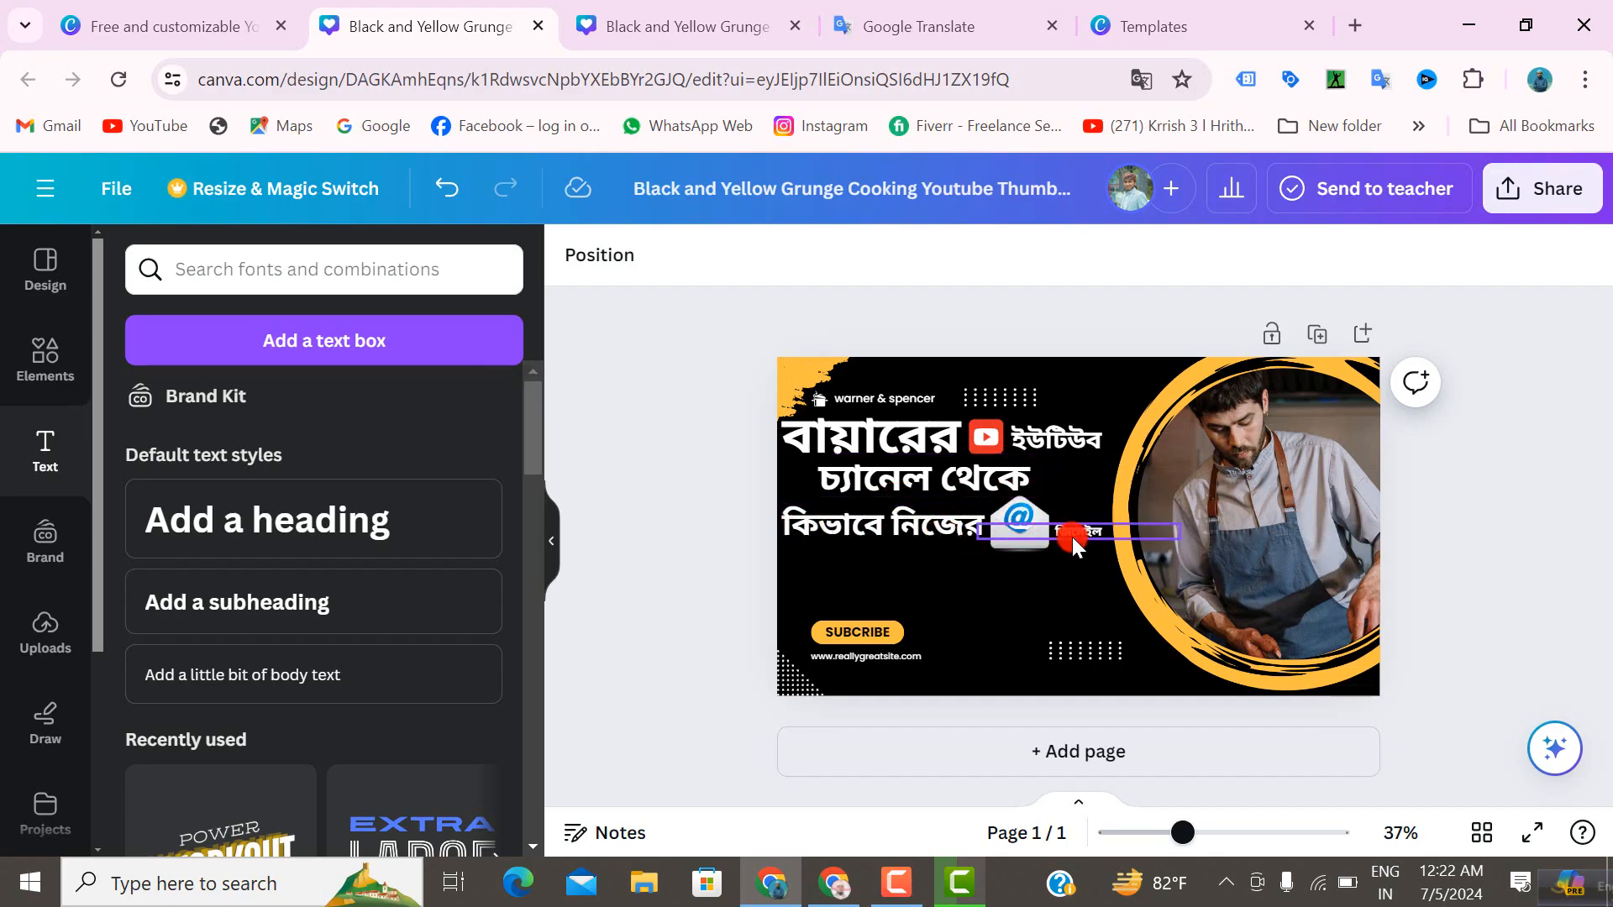
- Switch to Google Translate, clear the old Bengali text and enter এক্সেস নিয়ে আসব by voice input
{"action": "left_click", "coordinate": [919, 32]}
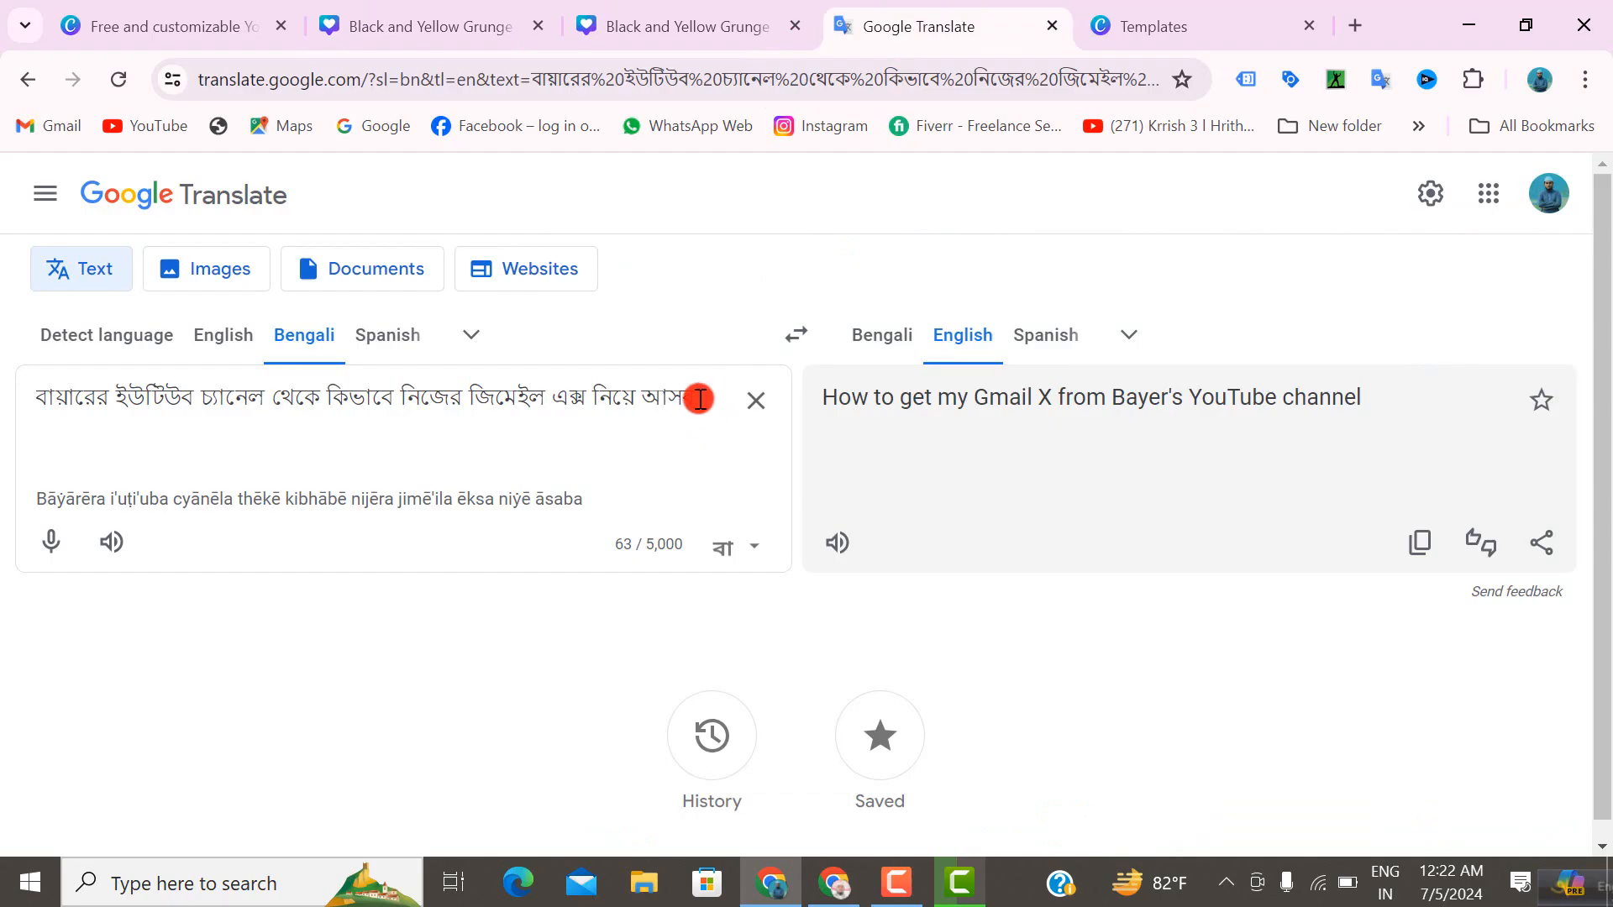
{"action": "left_click_drag", "start_coordinate": [699, 399], "coordinate": [578, 397]}
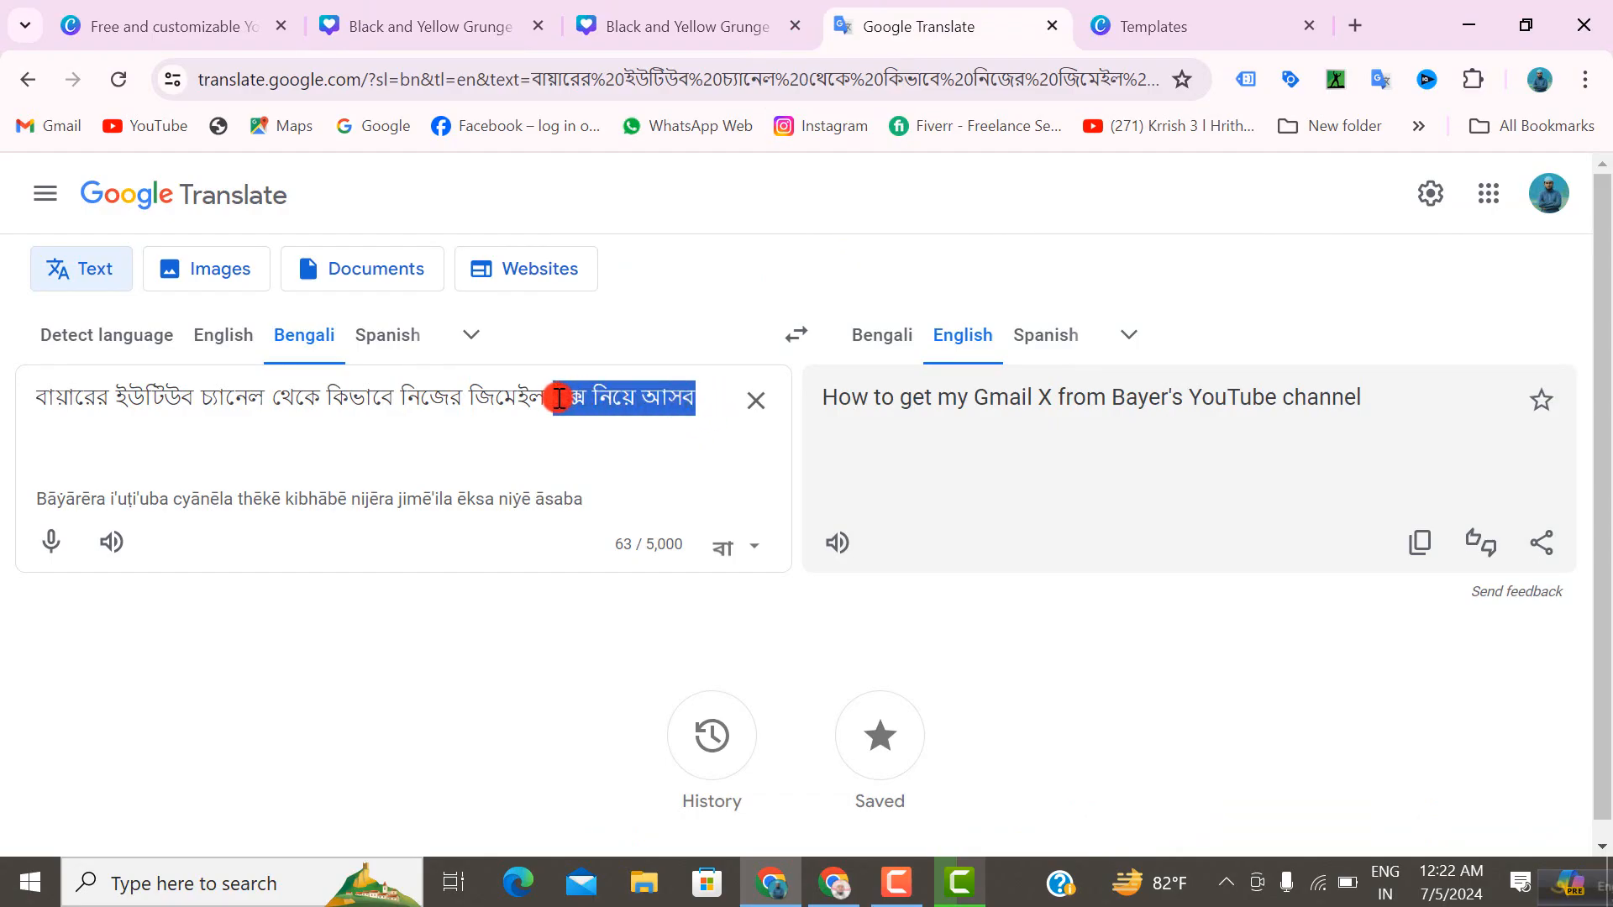
{"action": "right_click", "coordinate": [568, 400]}
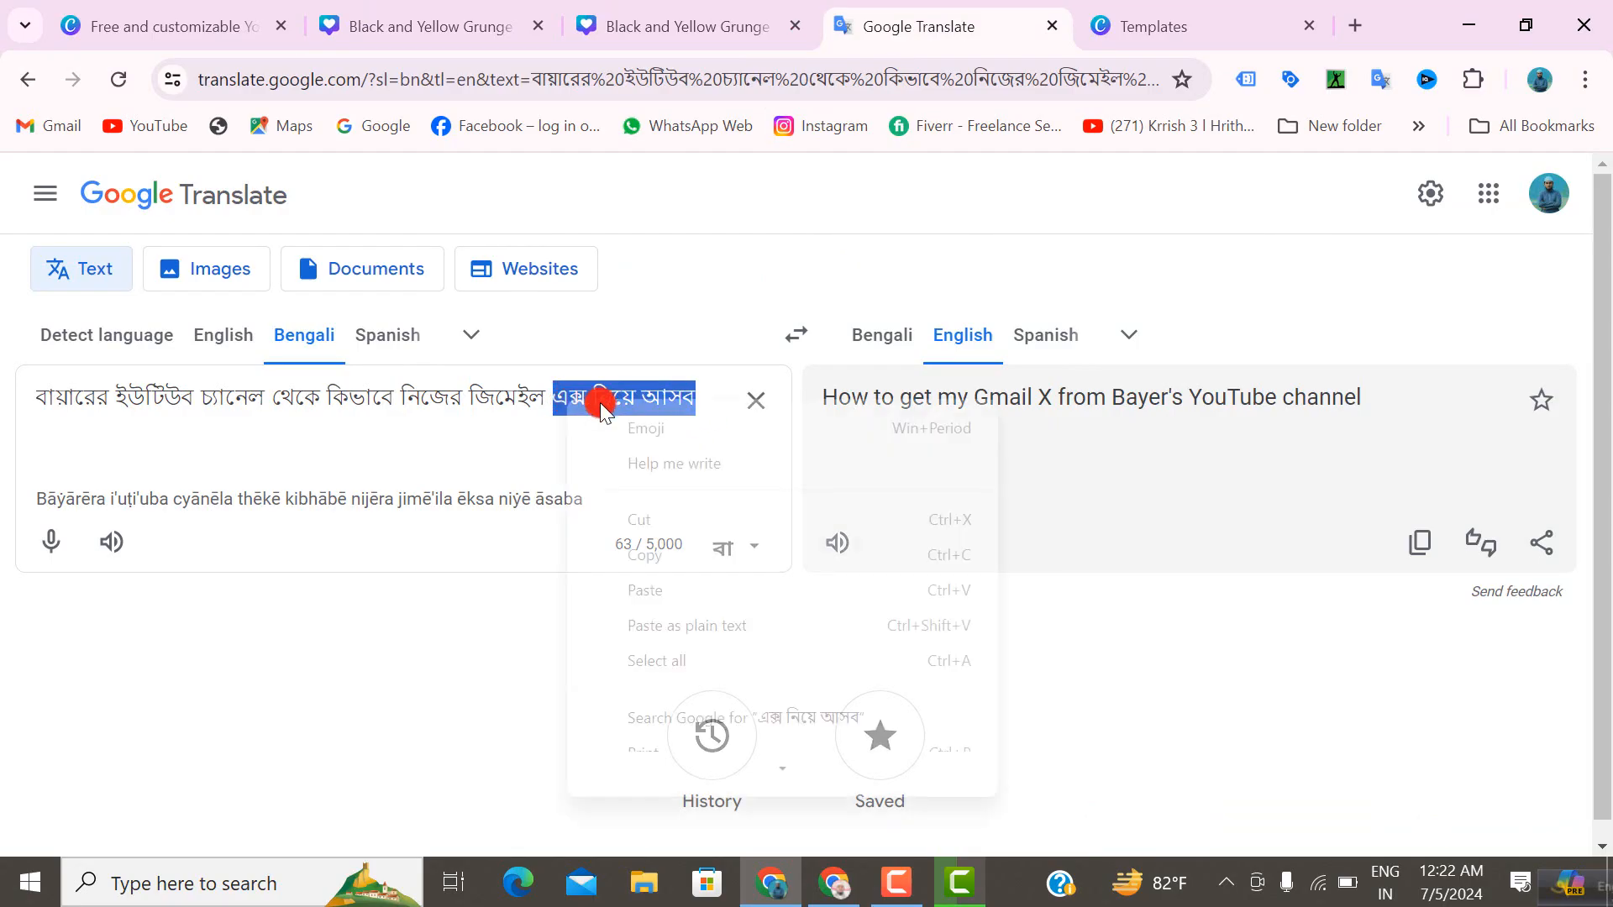
{"action": "left_click", "coordinate": [750, 395]}
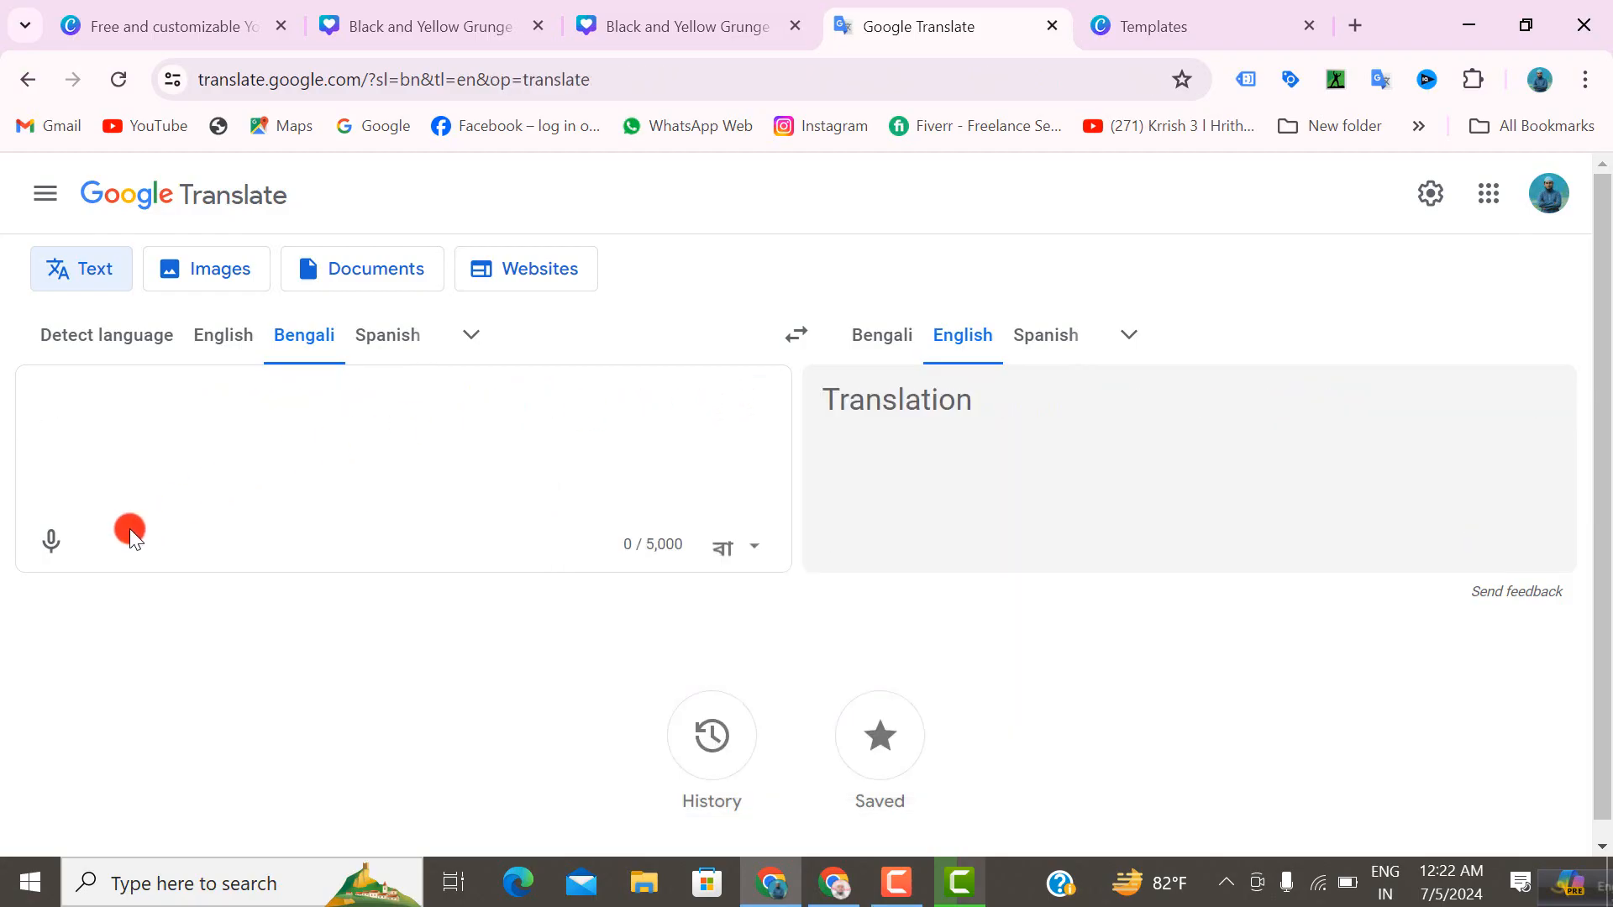
{"action": "left_click", "coordinate": [54, 544]}
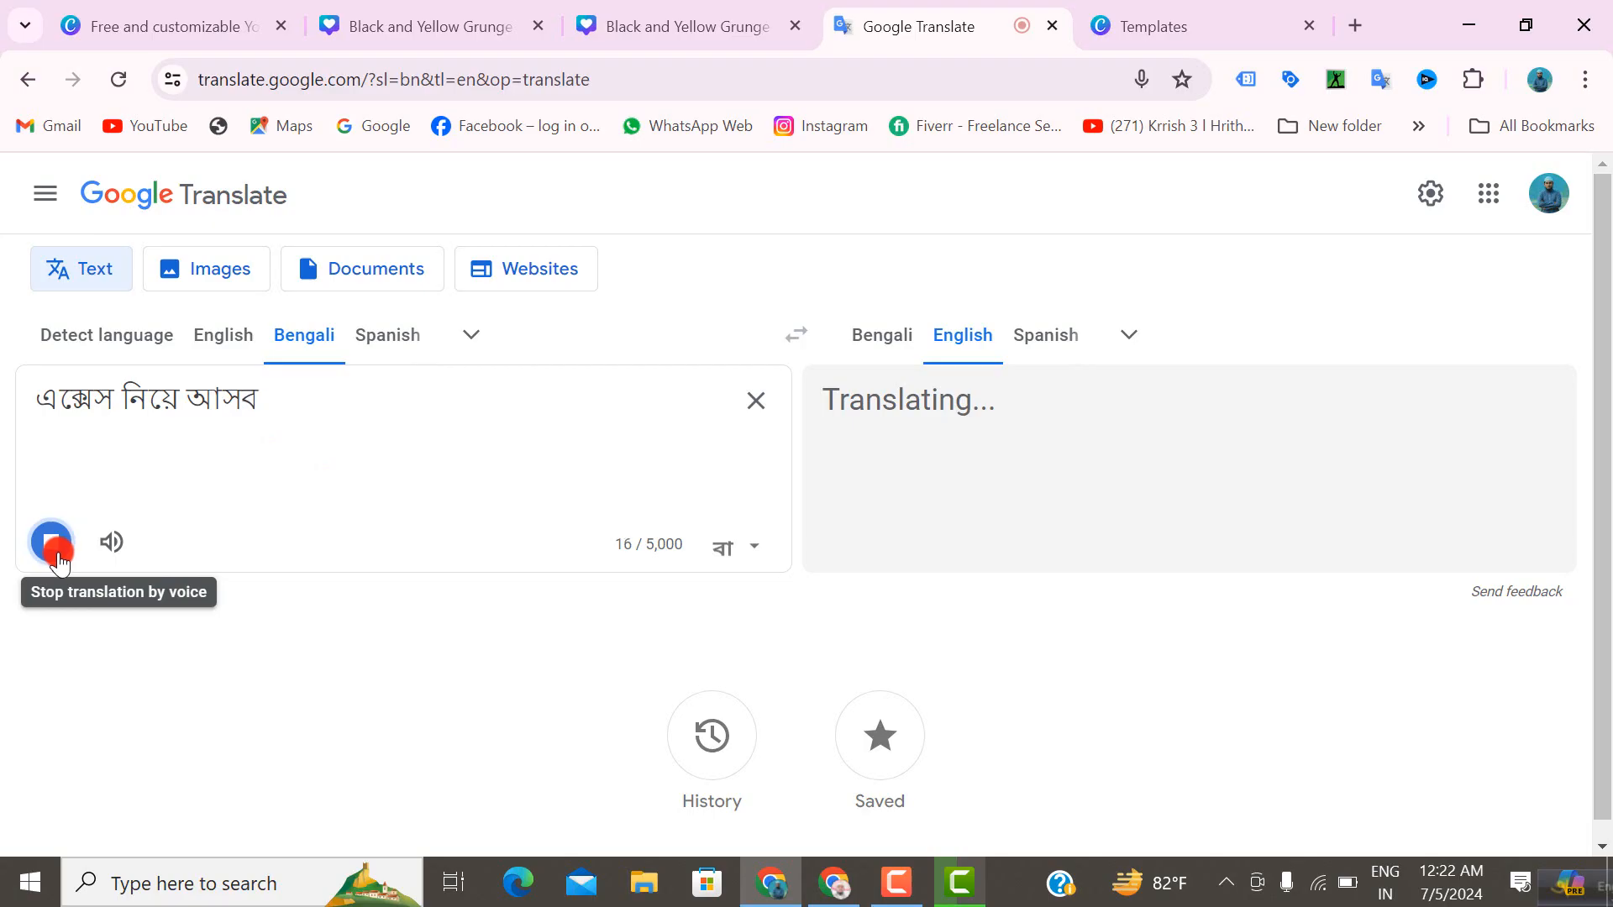
{"action": "left_click", "coordinate": [48, 552]}
- Copy the phrase এক্সেস নিয়ে আসব and return to the thumbnail in Canva
{"action": "left_click_drag", "start_coordinate": [277, 401], "coordinate": [35, 396]}
{"action": "right_click", "coordinate": [72, 406]}
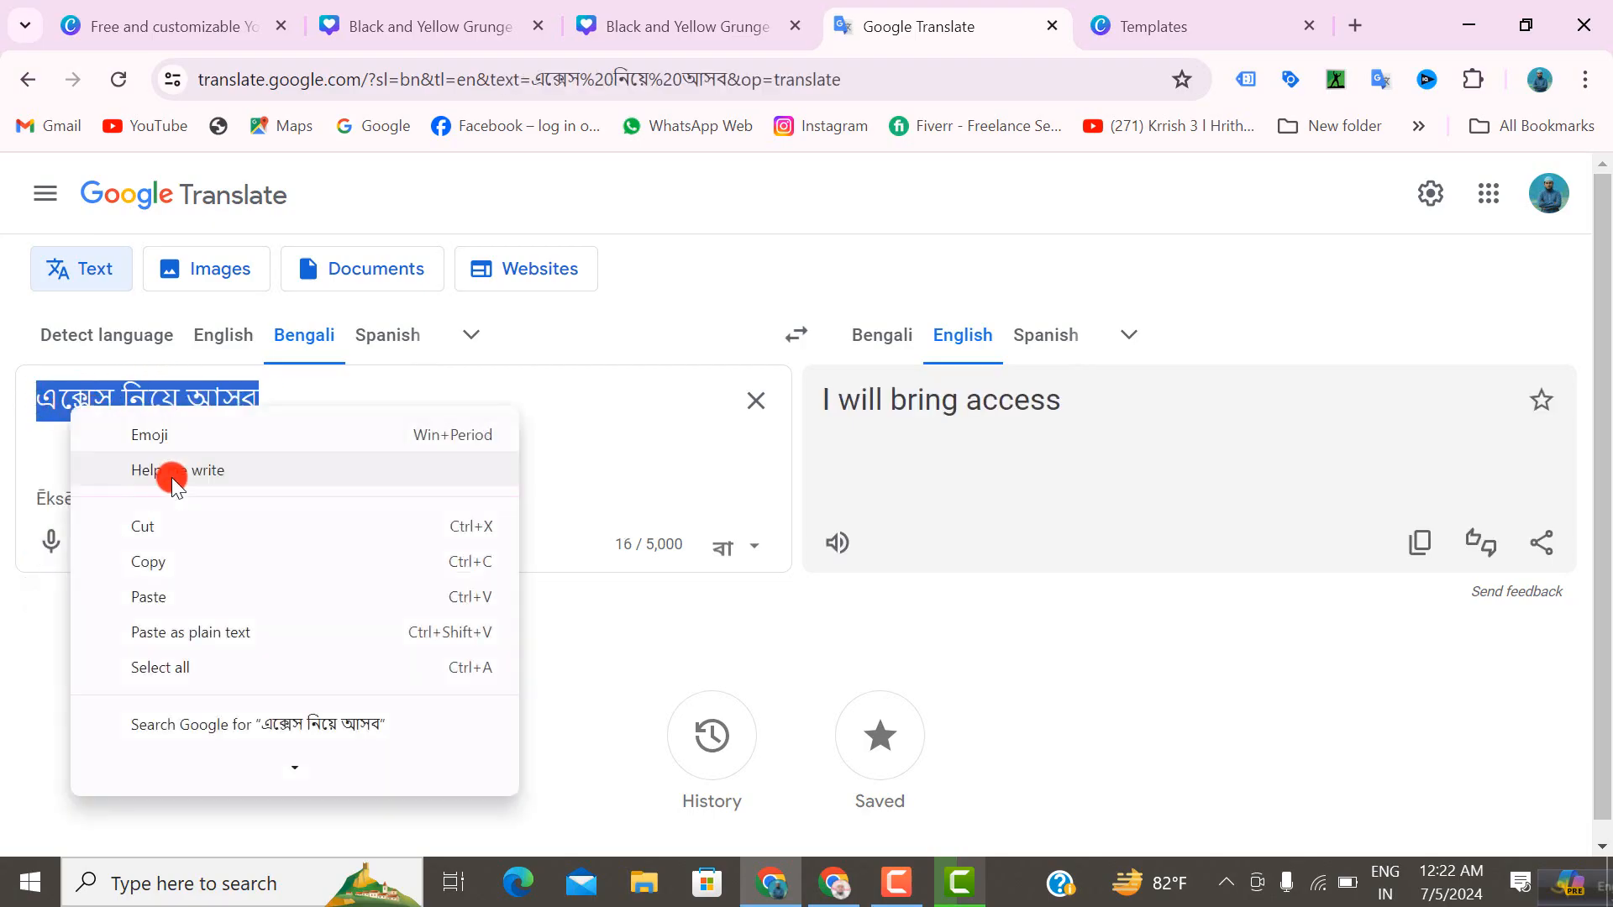
{"action": "left_click", "coordinate": [168, 561]}
{"action": "left_click", "coordinate": [374, 26]}
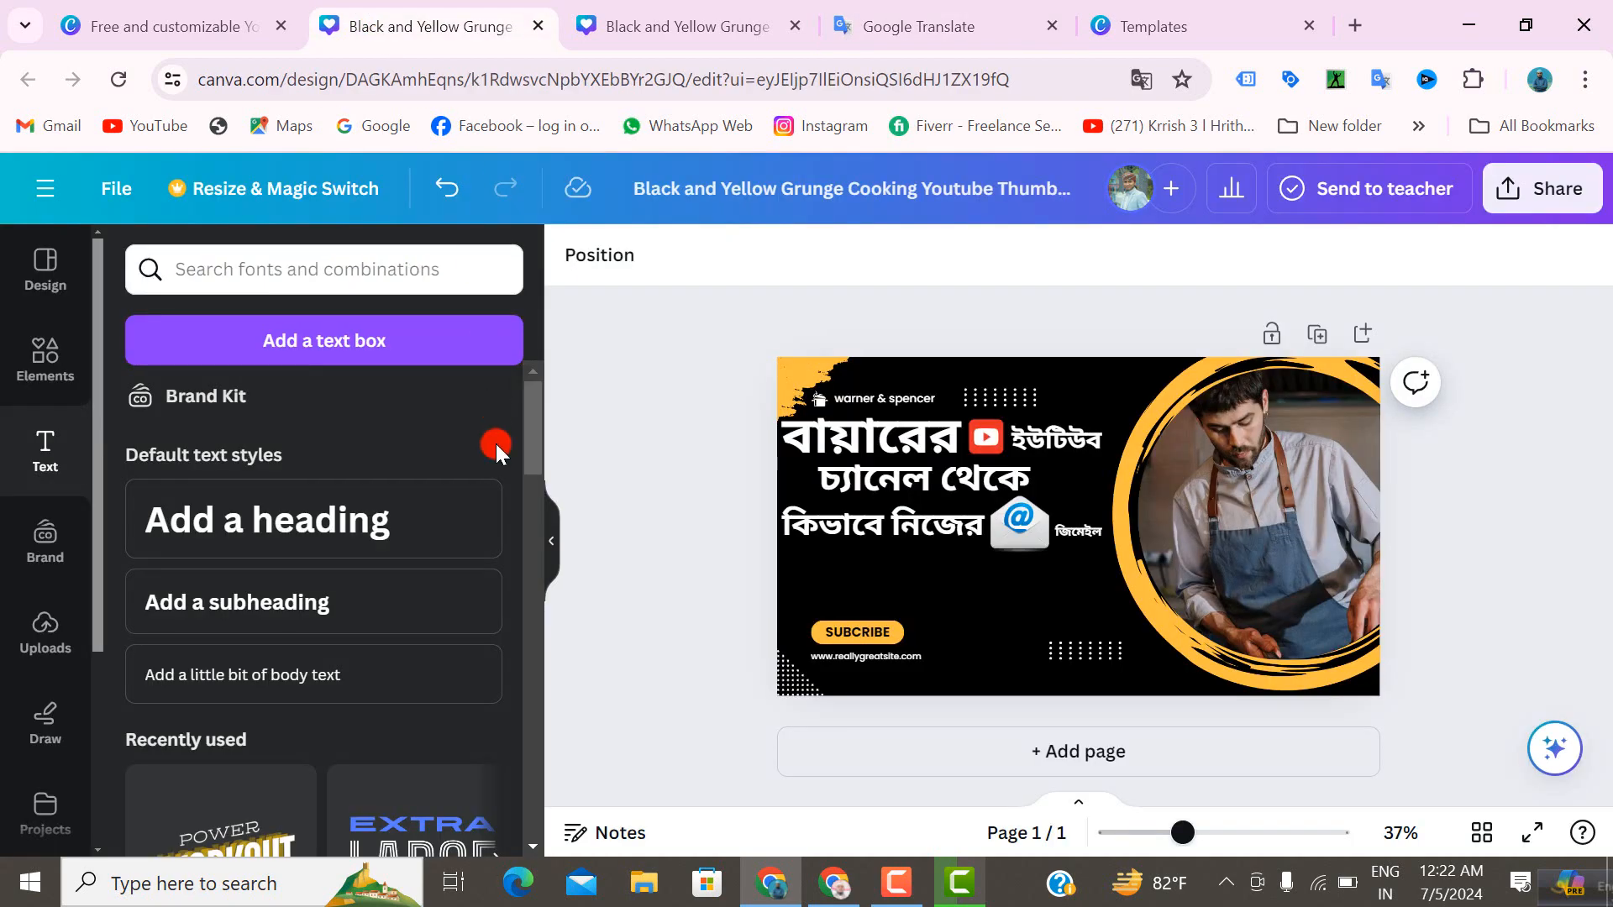
- Add a heading, replace its text with the copied এক্সেস নিয়ে আসব and place it below the কিভাবে নিজের line
{"action": "left_click", "coordinate": [326, 526]}
{"action": "right_click", "coordinate": [1046, 530]}
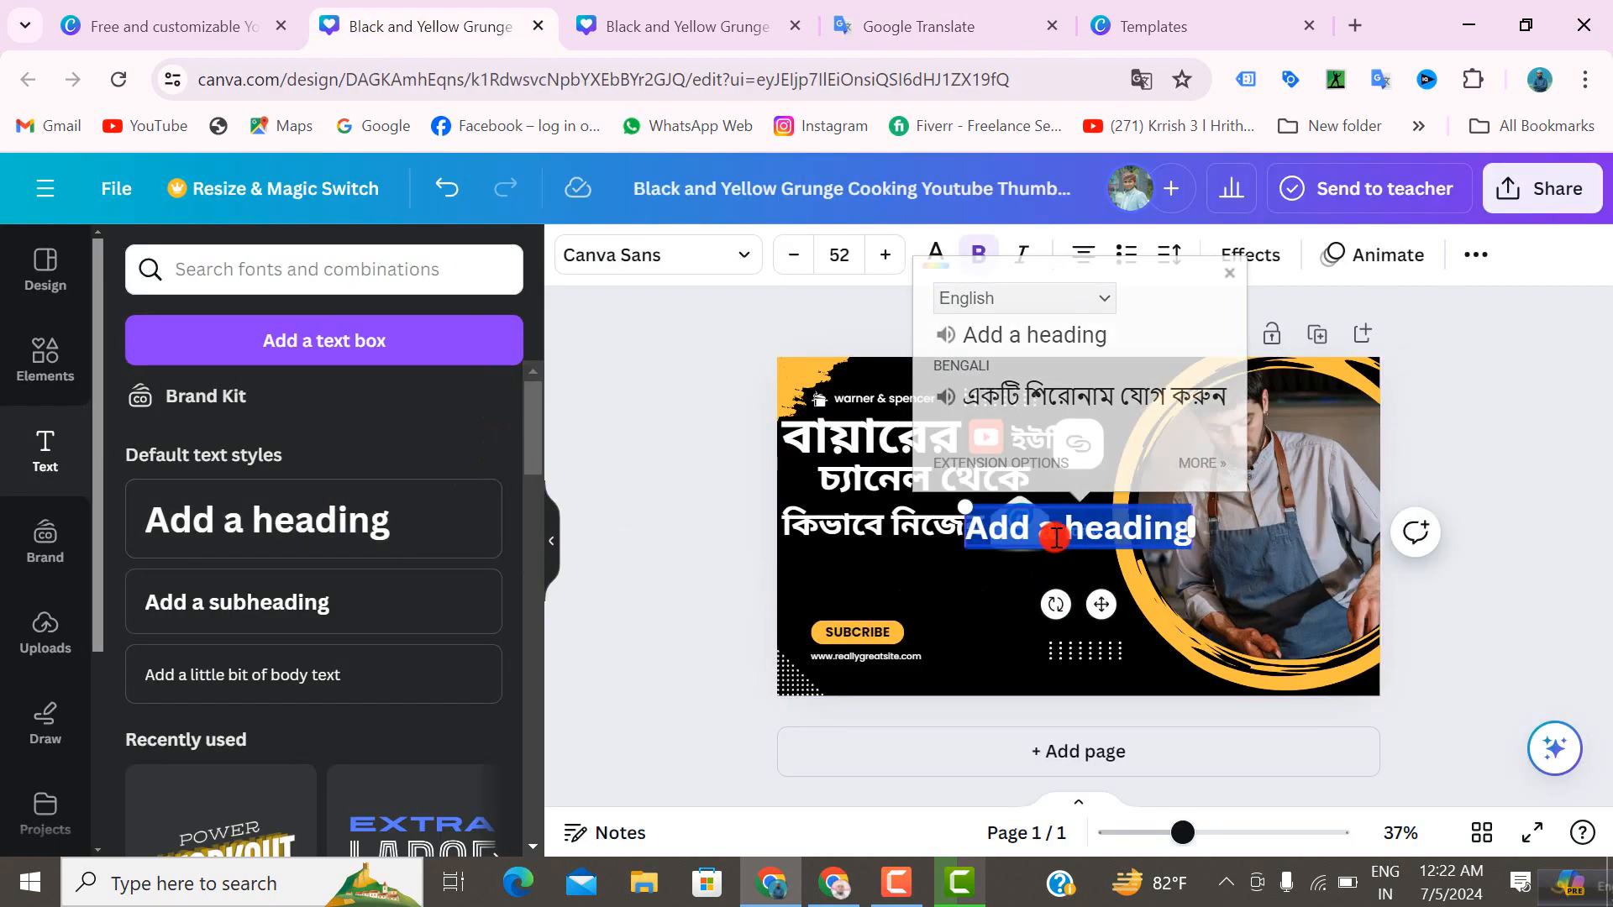
{"action": "left_click", "coordinate": [1156, 268]}
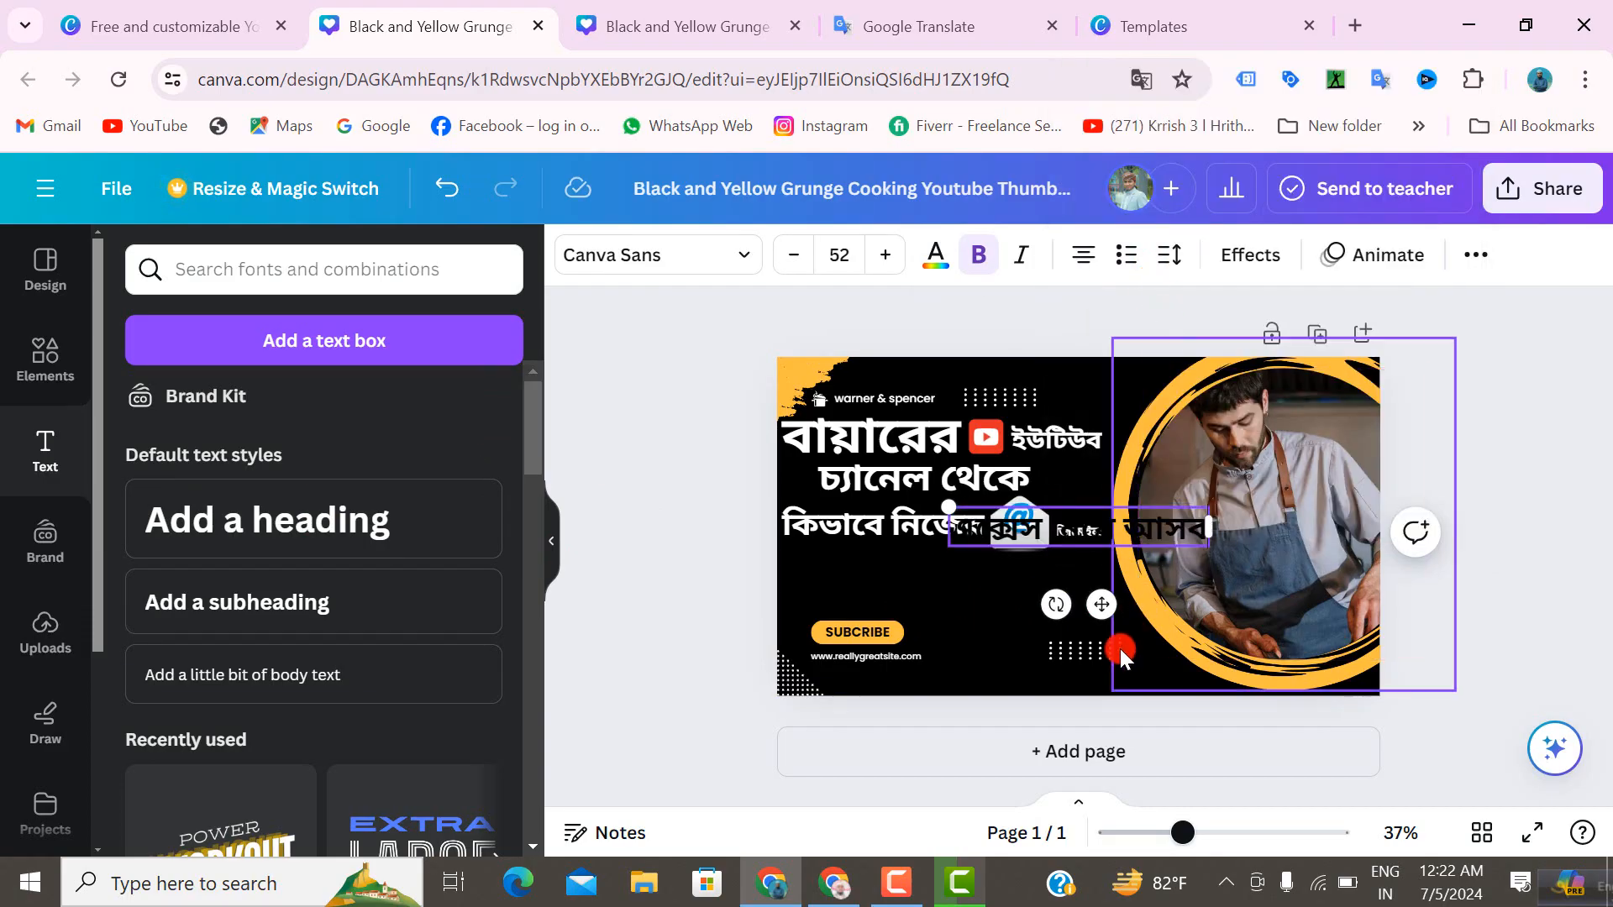
{"action": "left_click_drag", "start_coordinate": [1101, 605], "coordinate": [976, 651]}
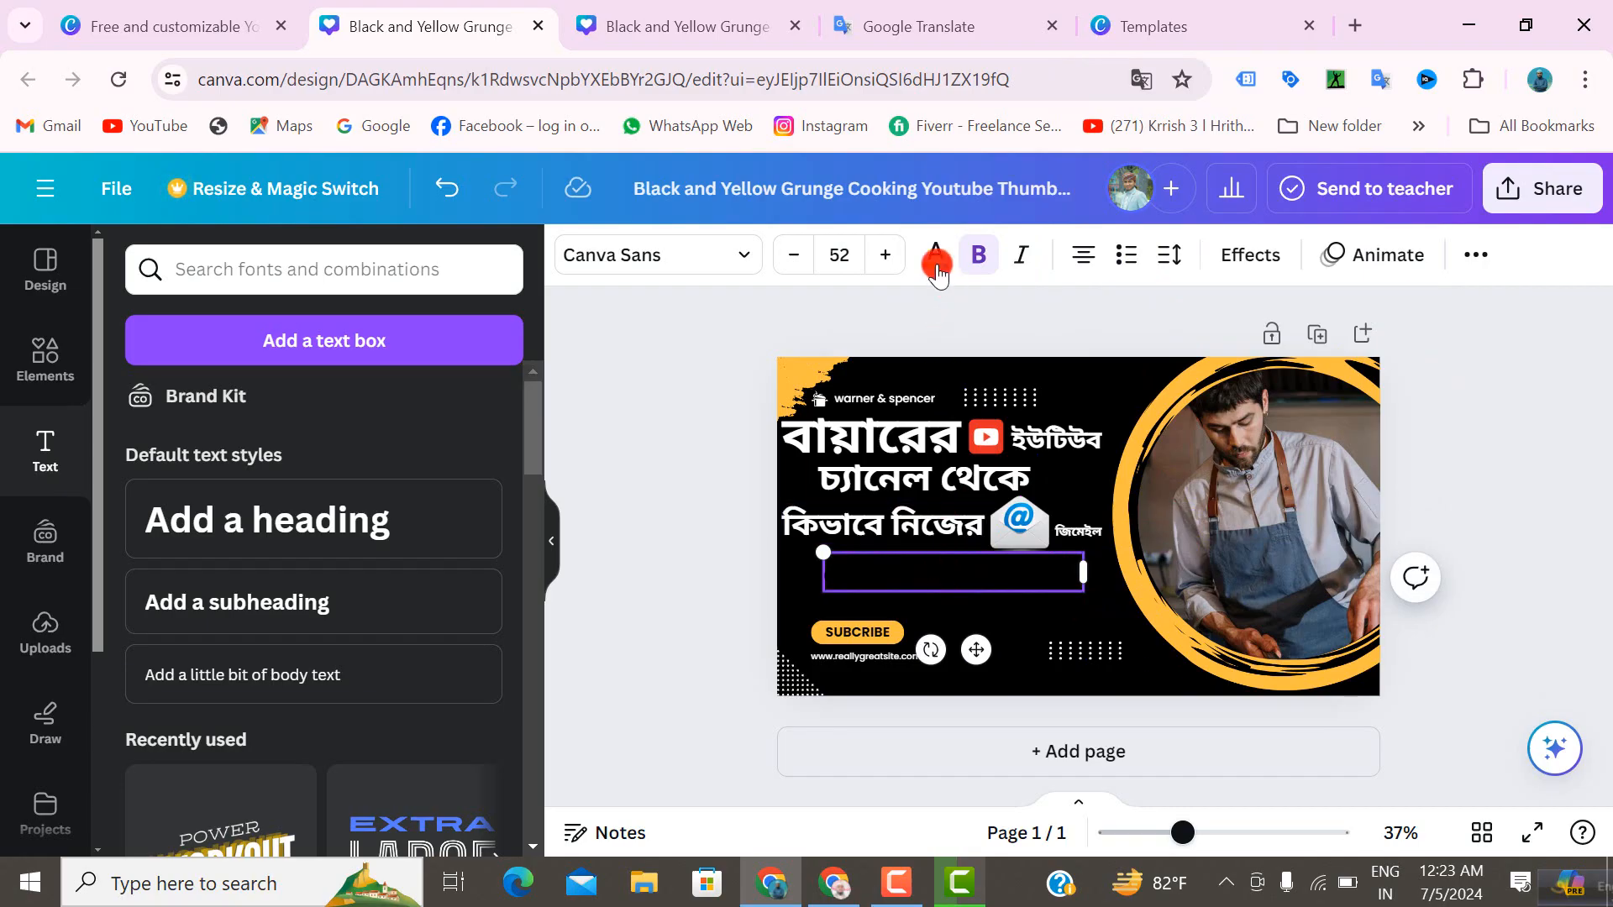
- Move the এক্সেস নিয়ে আসব line directly under কিভাবে নিজের, starting at the thumbnail's left edge
{"action": "triple_click", "coordinate": [935, 574]}
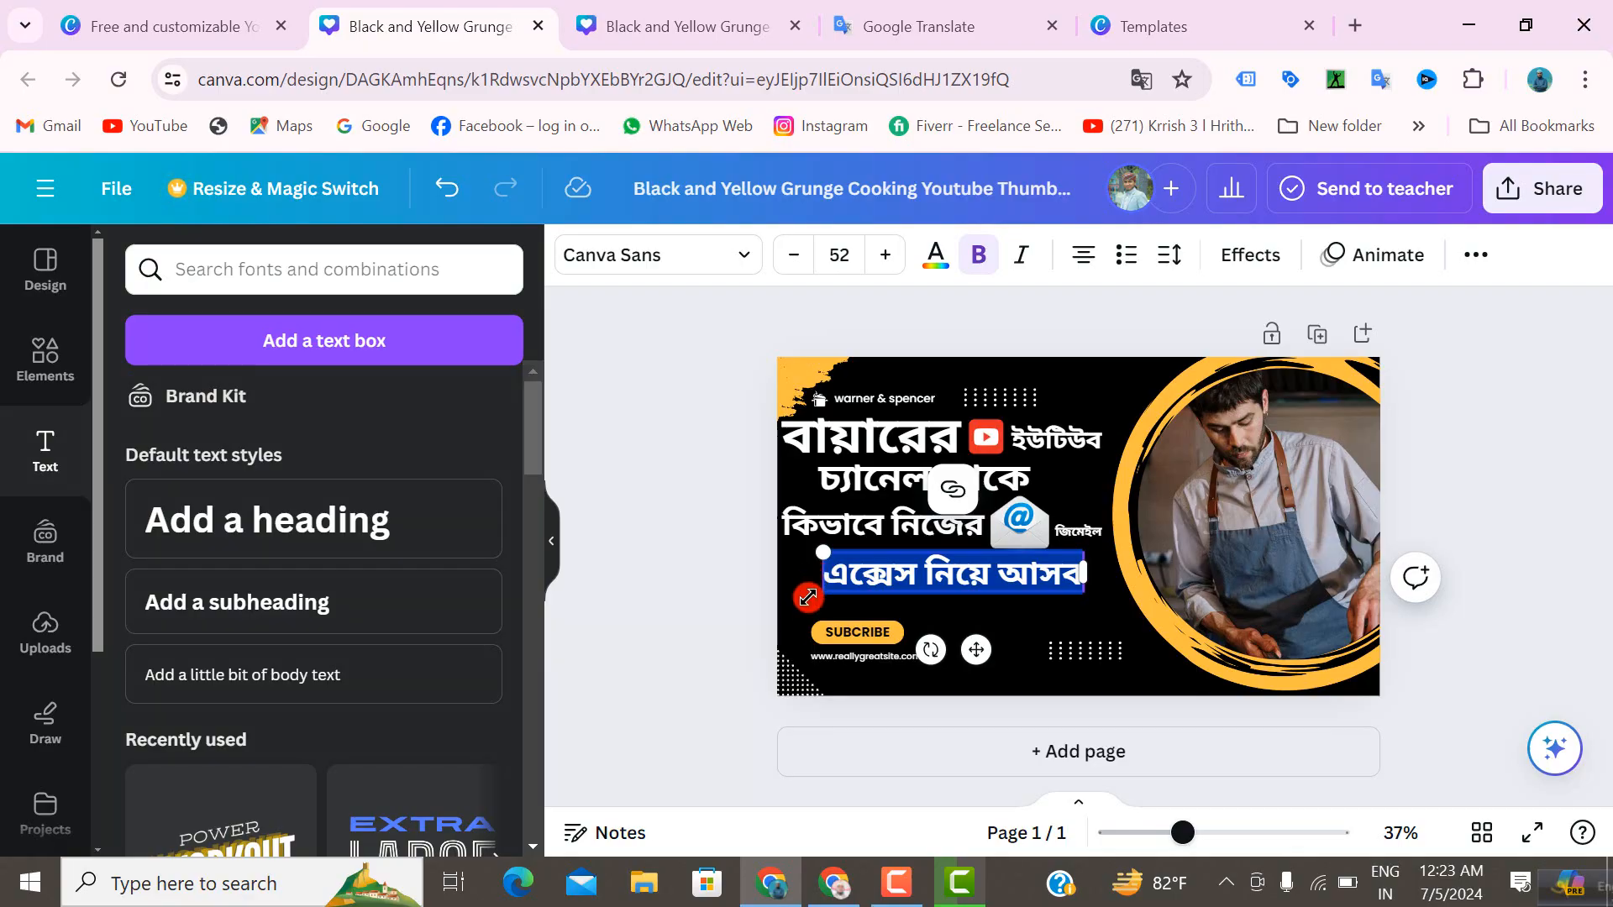
{"action": "left_click_drag", "start_coordinate": [975, 649], "coordinate": [991, 628]}
{"action": "left_click", "coordinate": [991, 629]}
{"action": "left_click", "coordinate": [931, 566]}
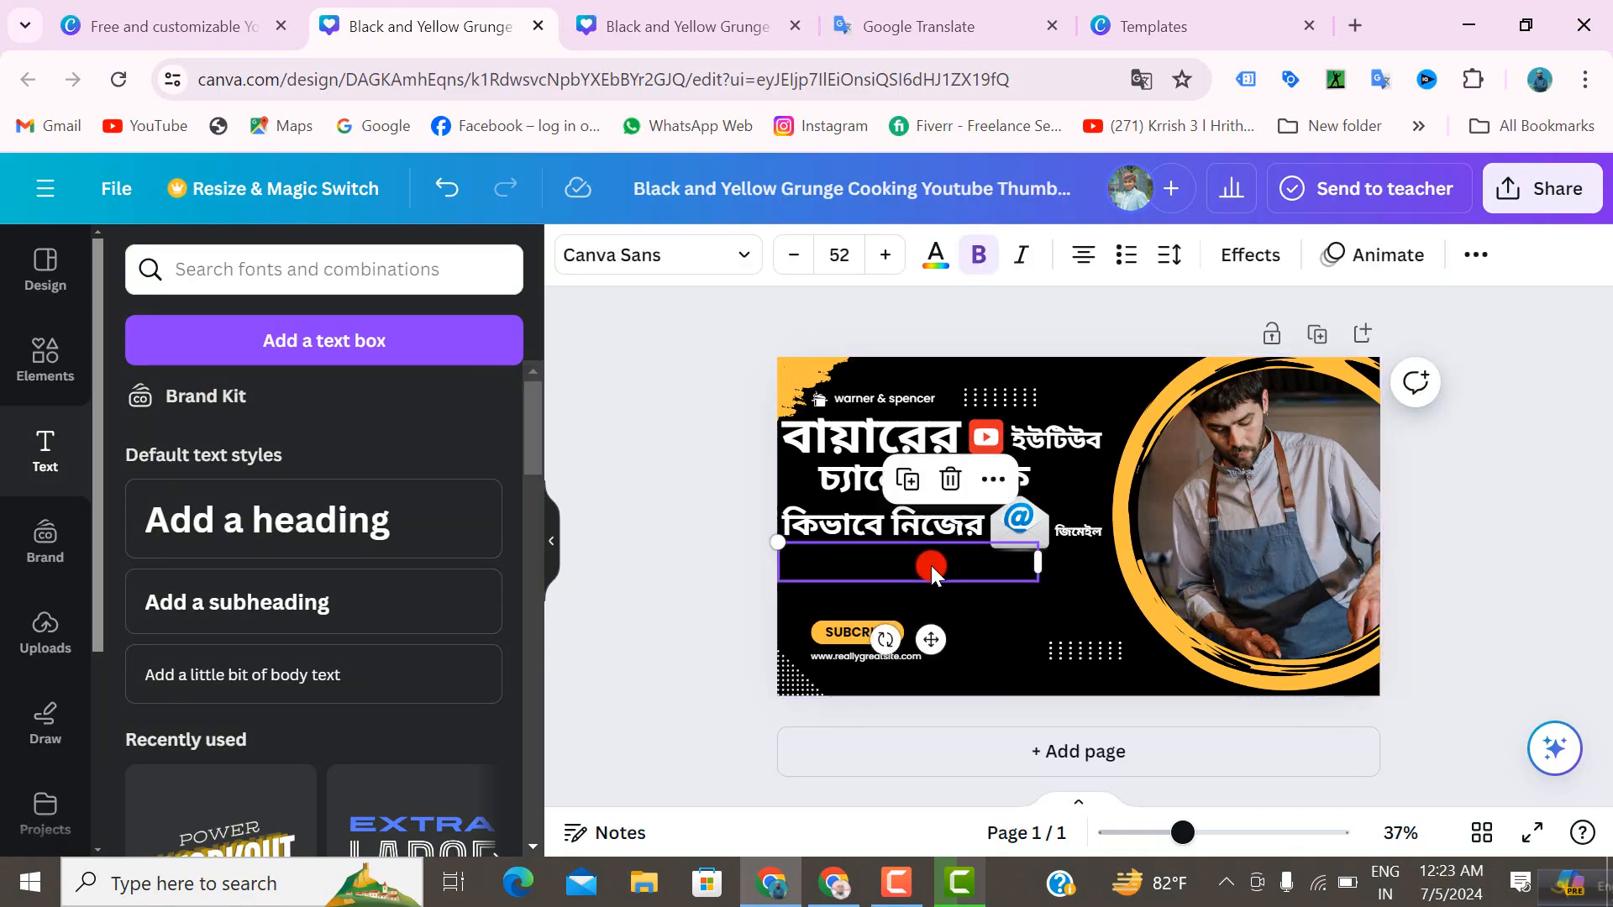
- Color the whole এক্সেস নিয়ে আসব line white (#ffffff) and move it slightly lower, away from the thumbnail's left edge
{"action": "left_click", "coordinate": [931, 566]}
{"action": "double_click", "coordinate": [927, 573]}
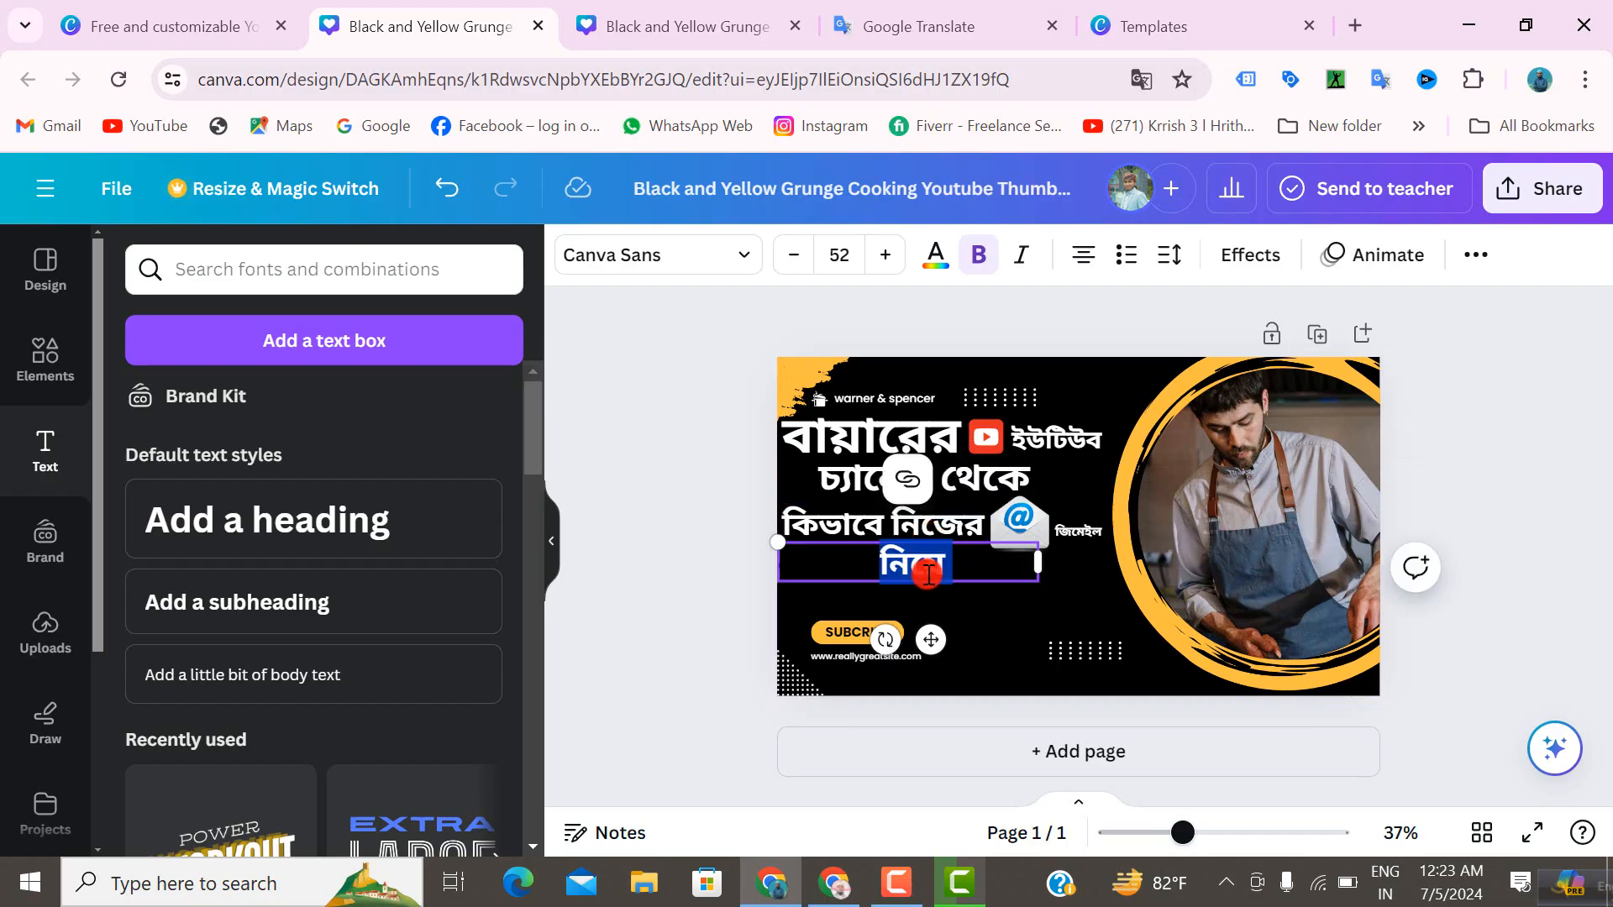
{"action": "key", "text": "BackSpace"}
{"action": "double_click", "coordinate": [926, 568]}
{"action": "double_click", "coordinate": [926, 567]}
{"action": "double_click", "coordinate": [856, 559]}
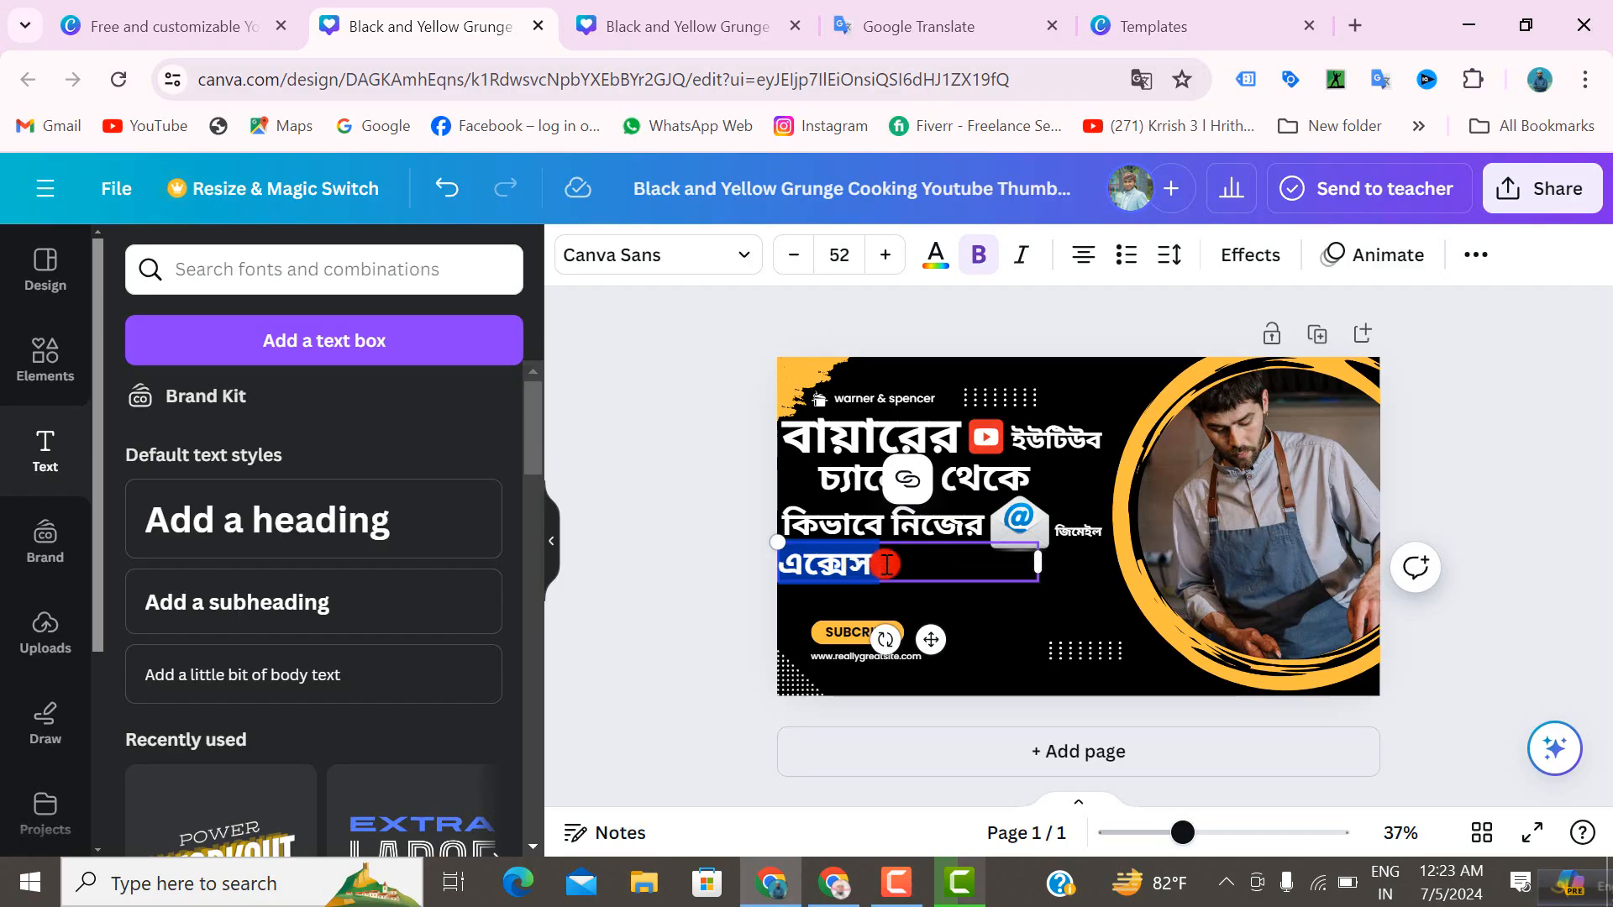
{"action": "triple_click", "coordinate": [887, 565]}
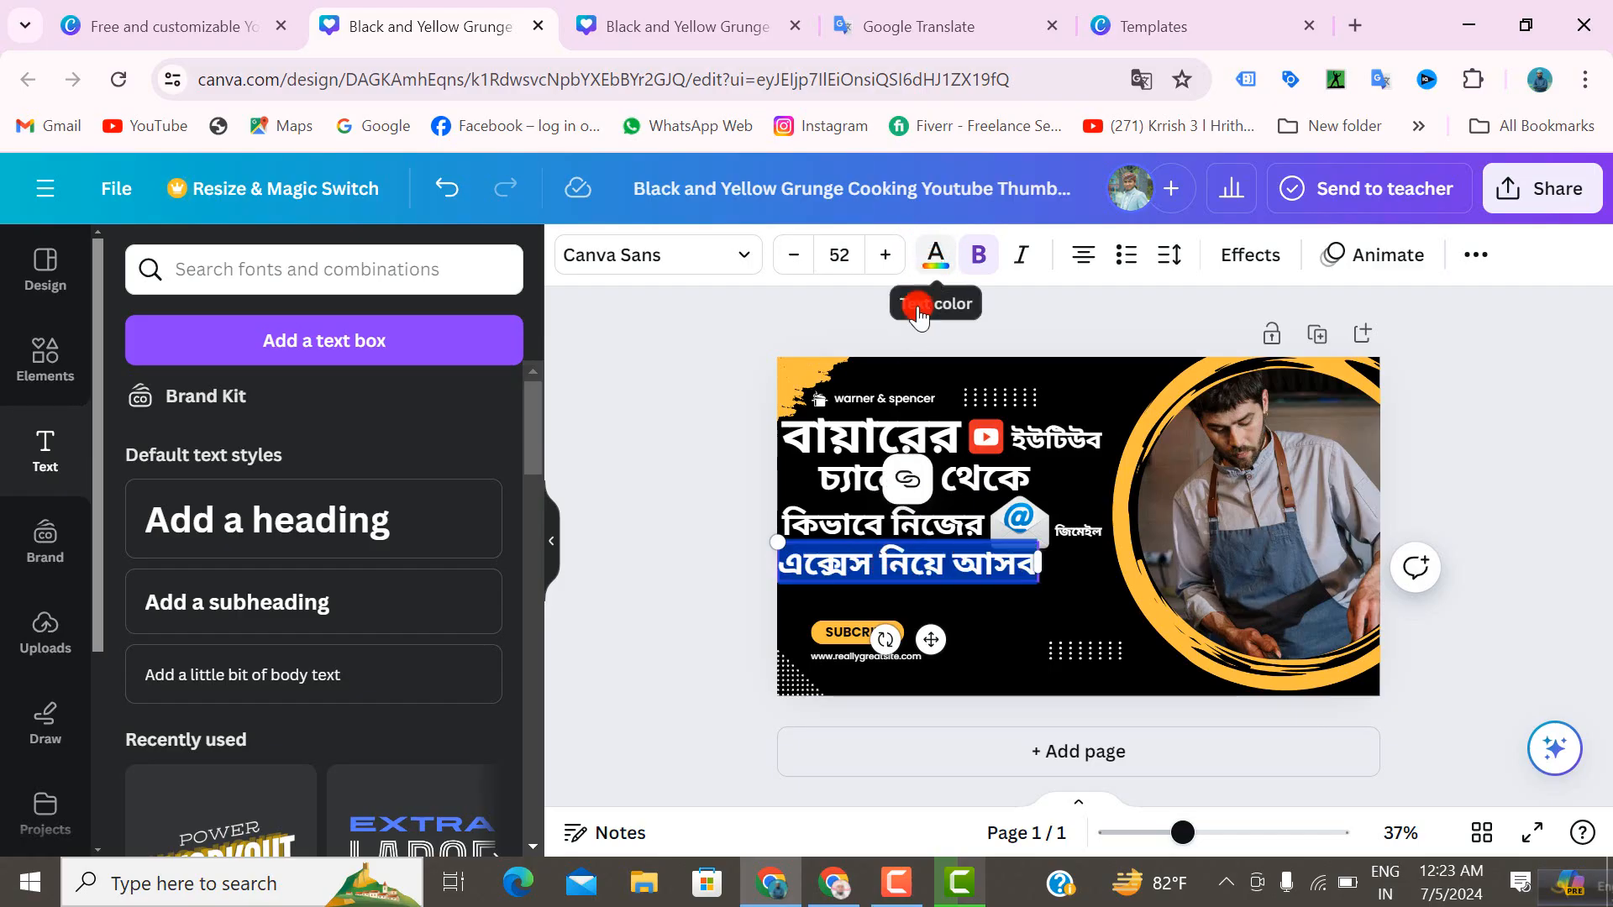
{"action": "left_click", "coordinate": [935, 267]}
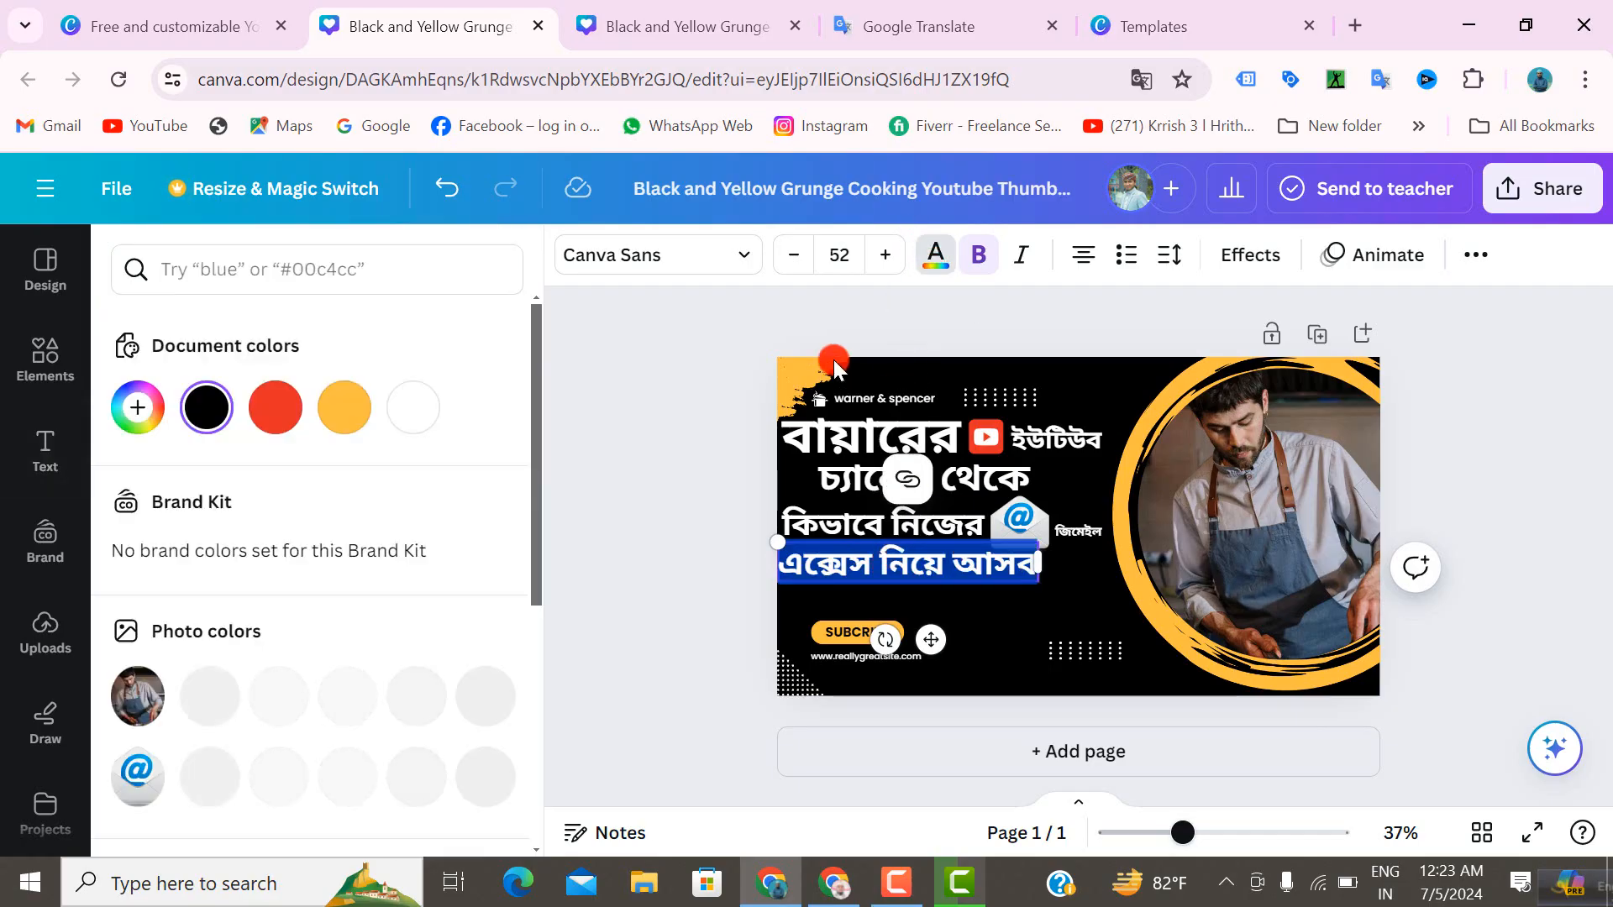
{"action": "left_click", "coordinate": [409, 422]}
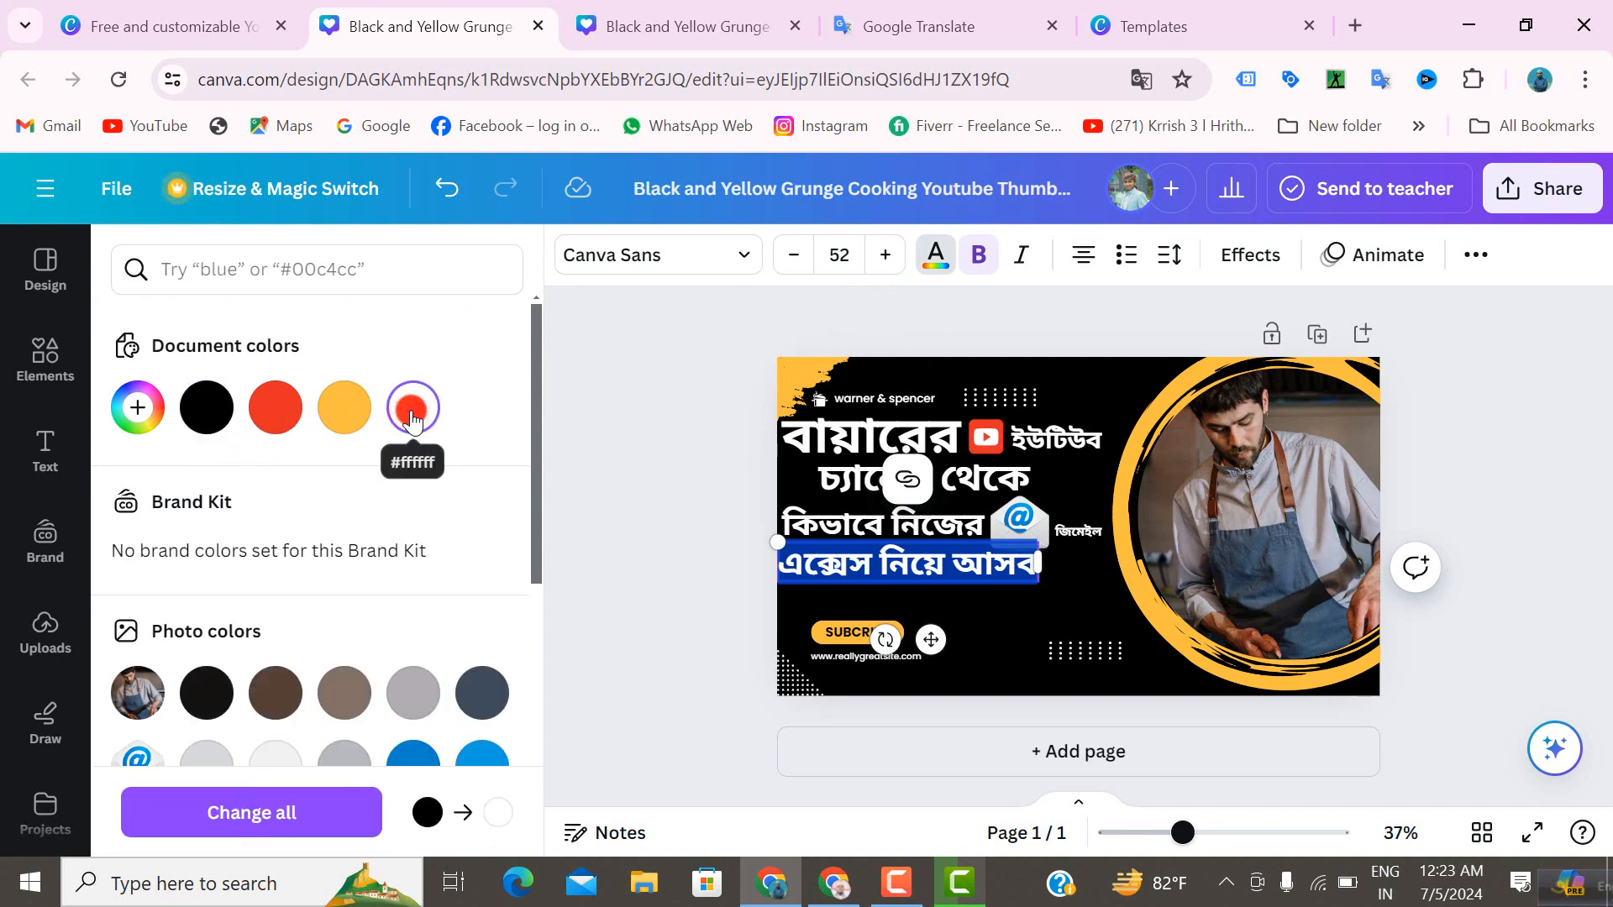
{"action": "left_click", "coordinate": [591, 445]}
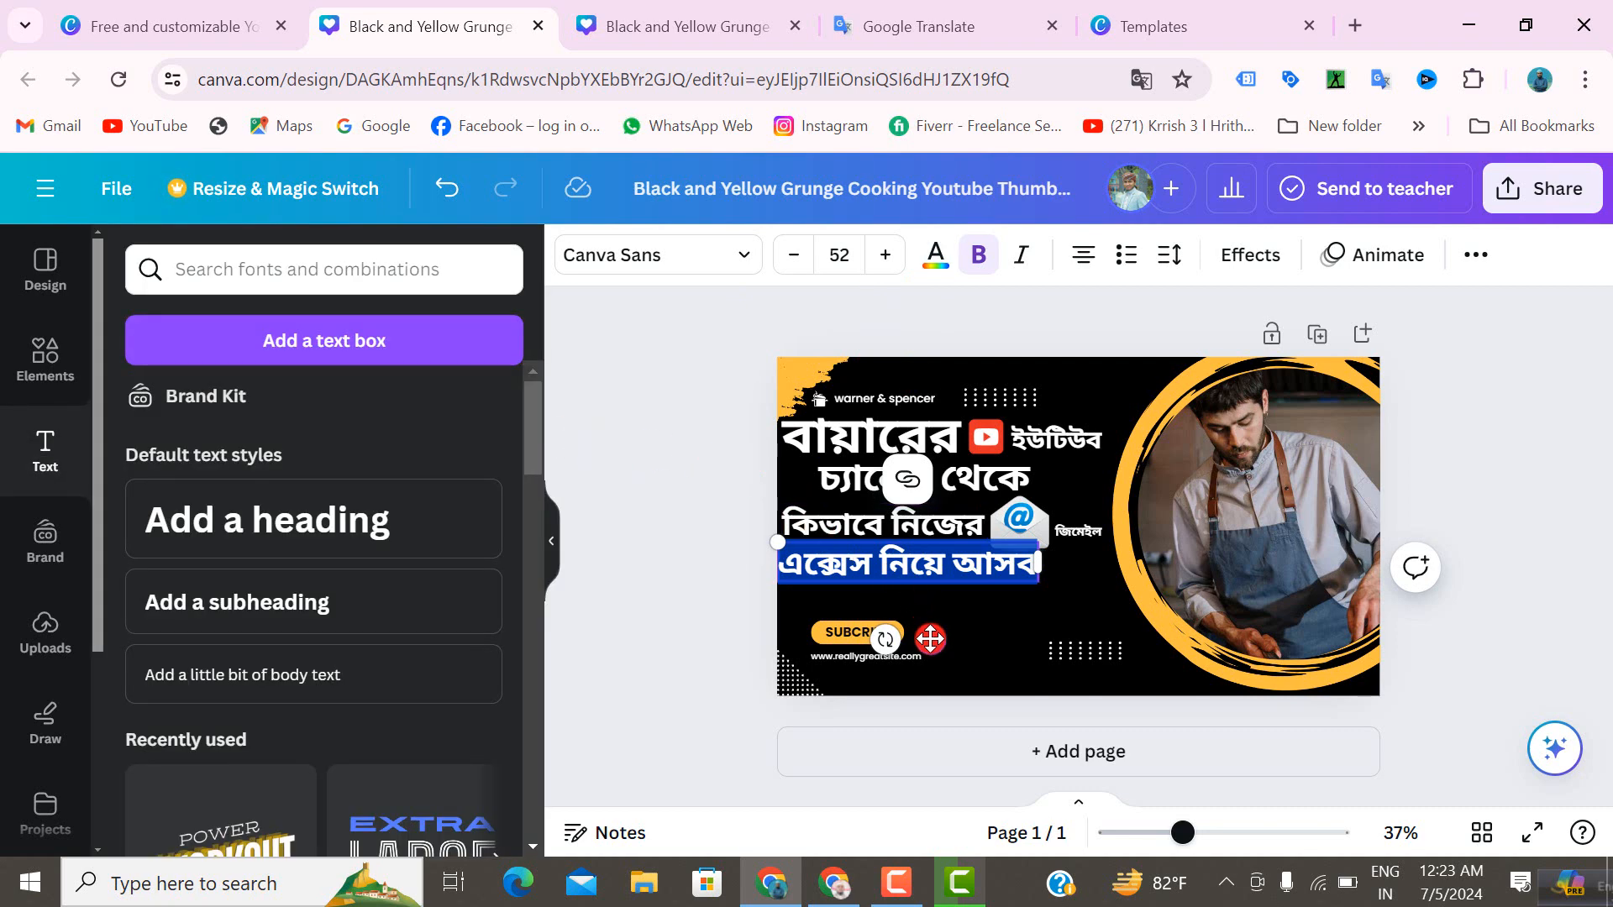
{"action": "left_click_drag", "start_coordinate": [931, 639], "coordinate": [985, 618]}
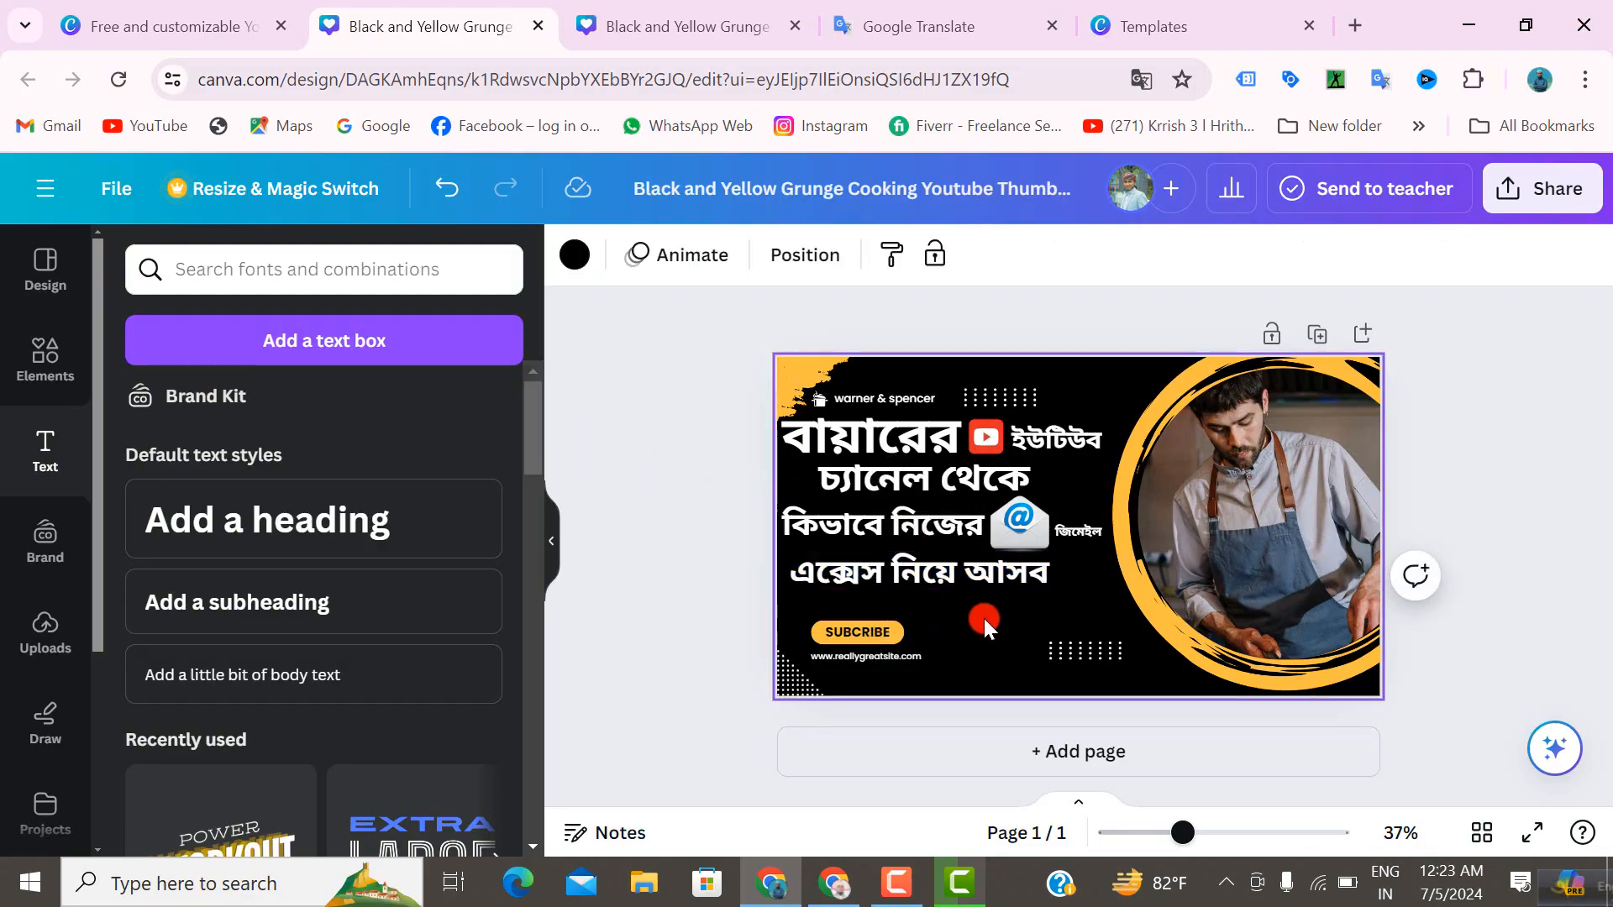
- Try several purple shades from the default solid colors on the এক্সেস নিয়ে আসব line
{"action": "left_click", "coordinate": [950, 573]}
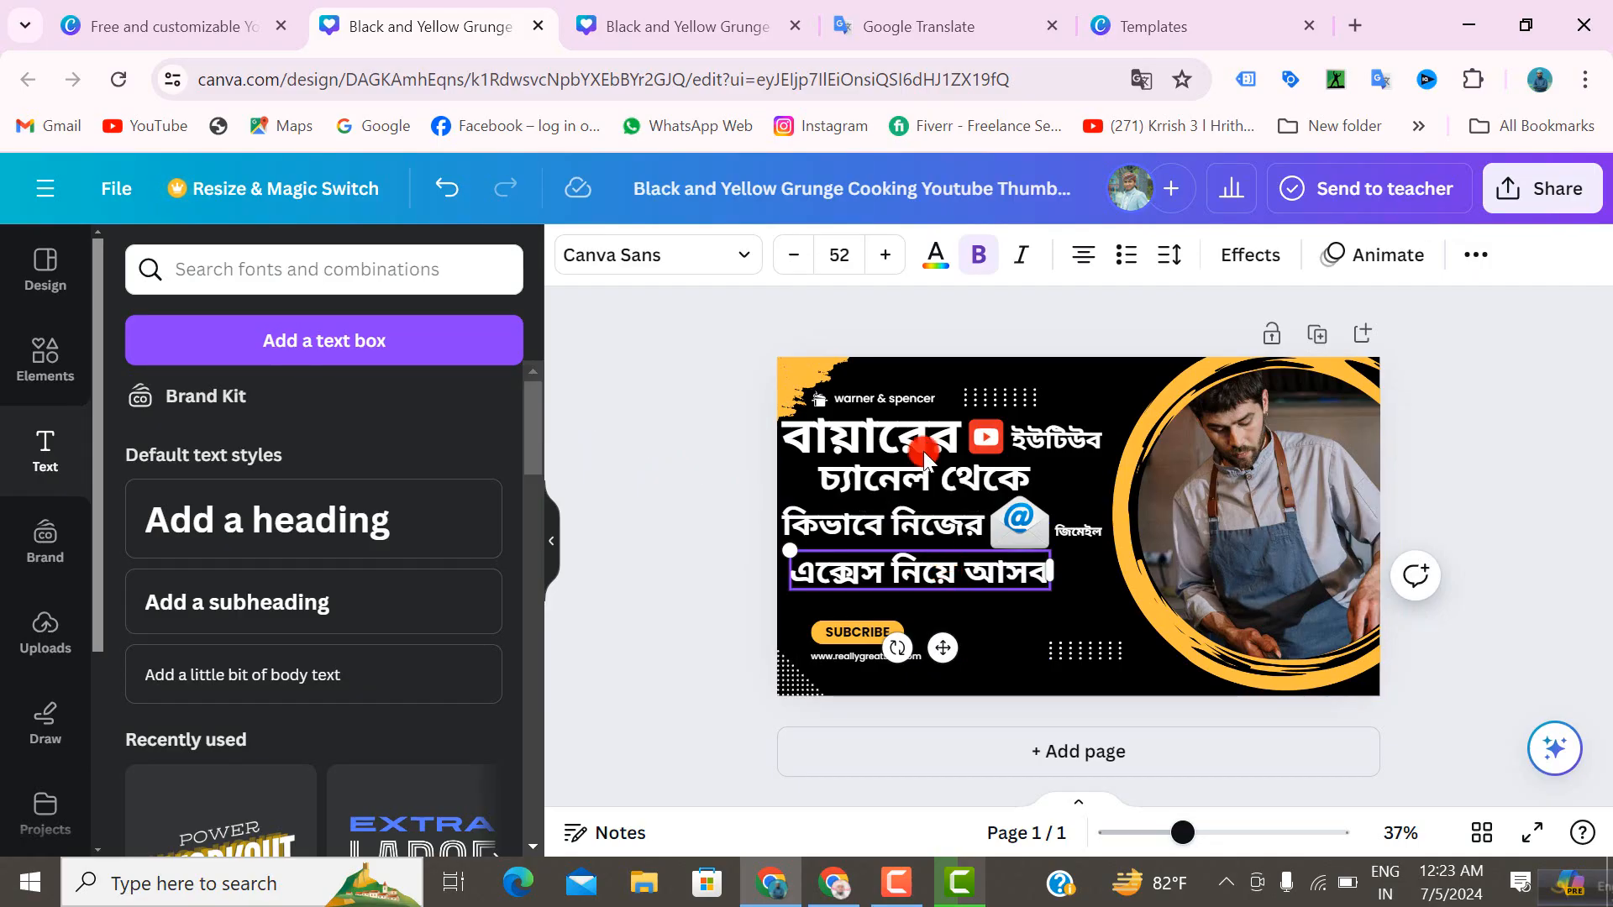
{"action": "left_click", "coordinate": [935, 254]}
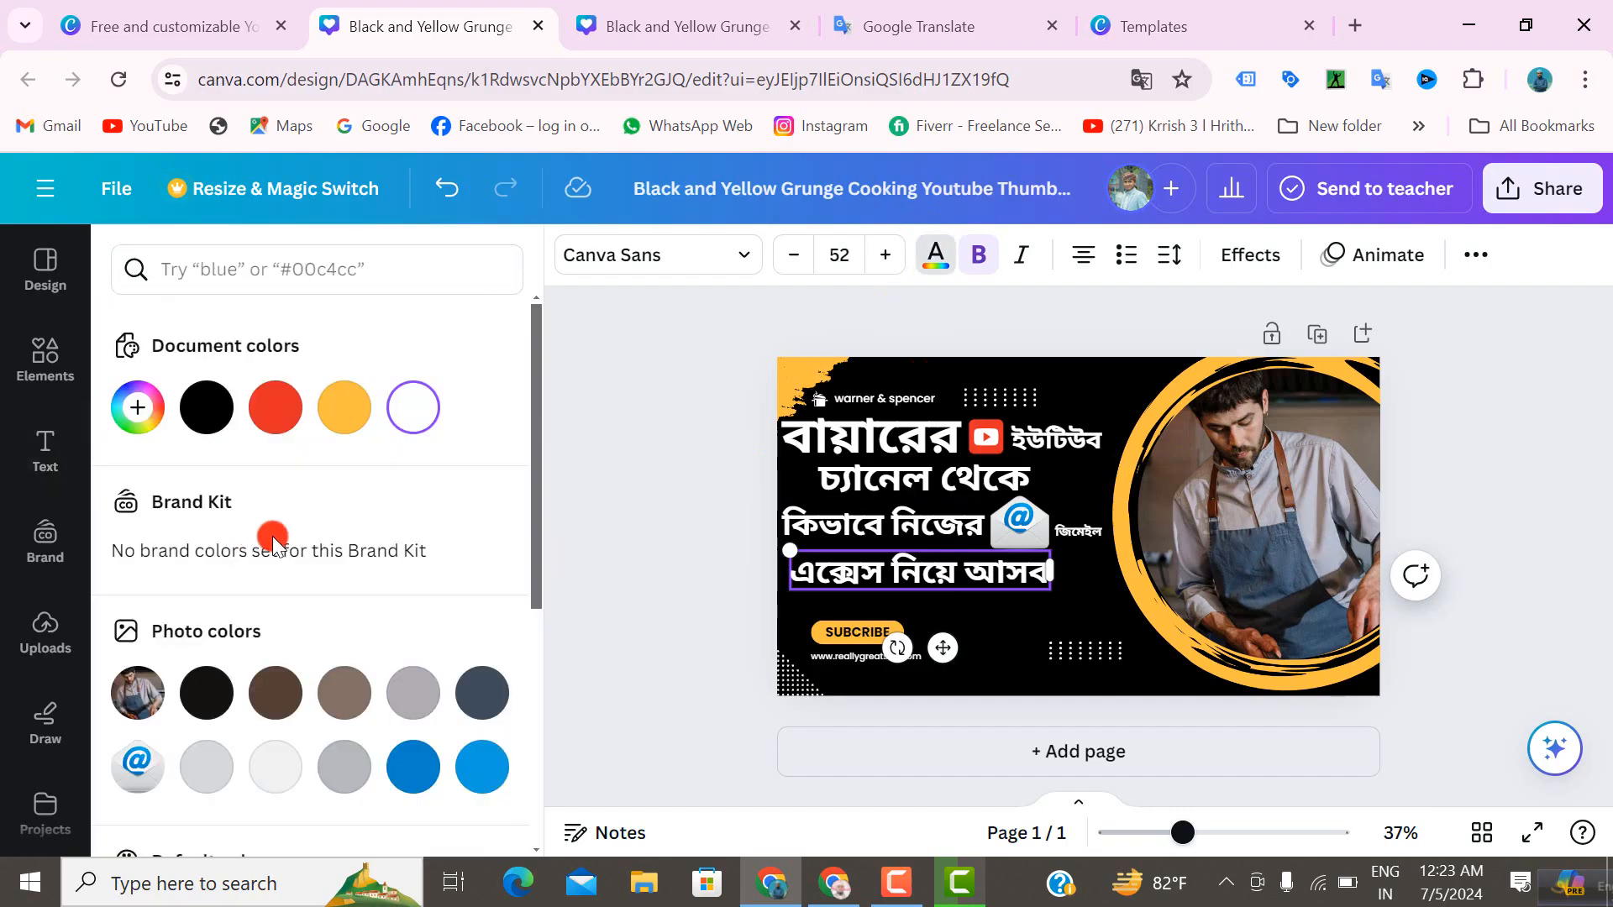
{"action": "scroll", "coordinate": [335, 623], "scroll_direction": "down", "scroll_amount": 2}
{"action": "scroll", "coordinate": [335, 638], "scroll_direction": "down", "scroll_amount": 4}
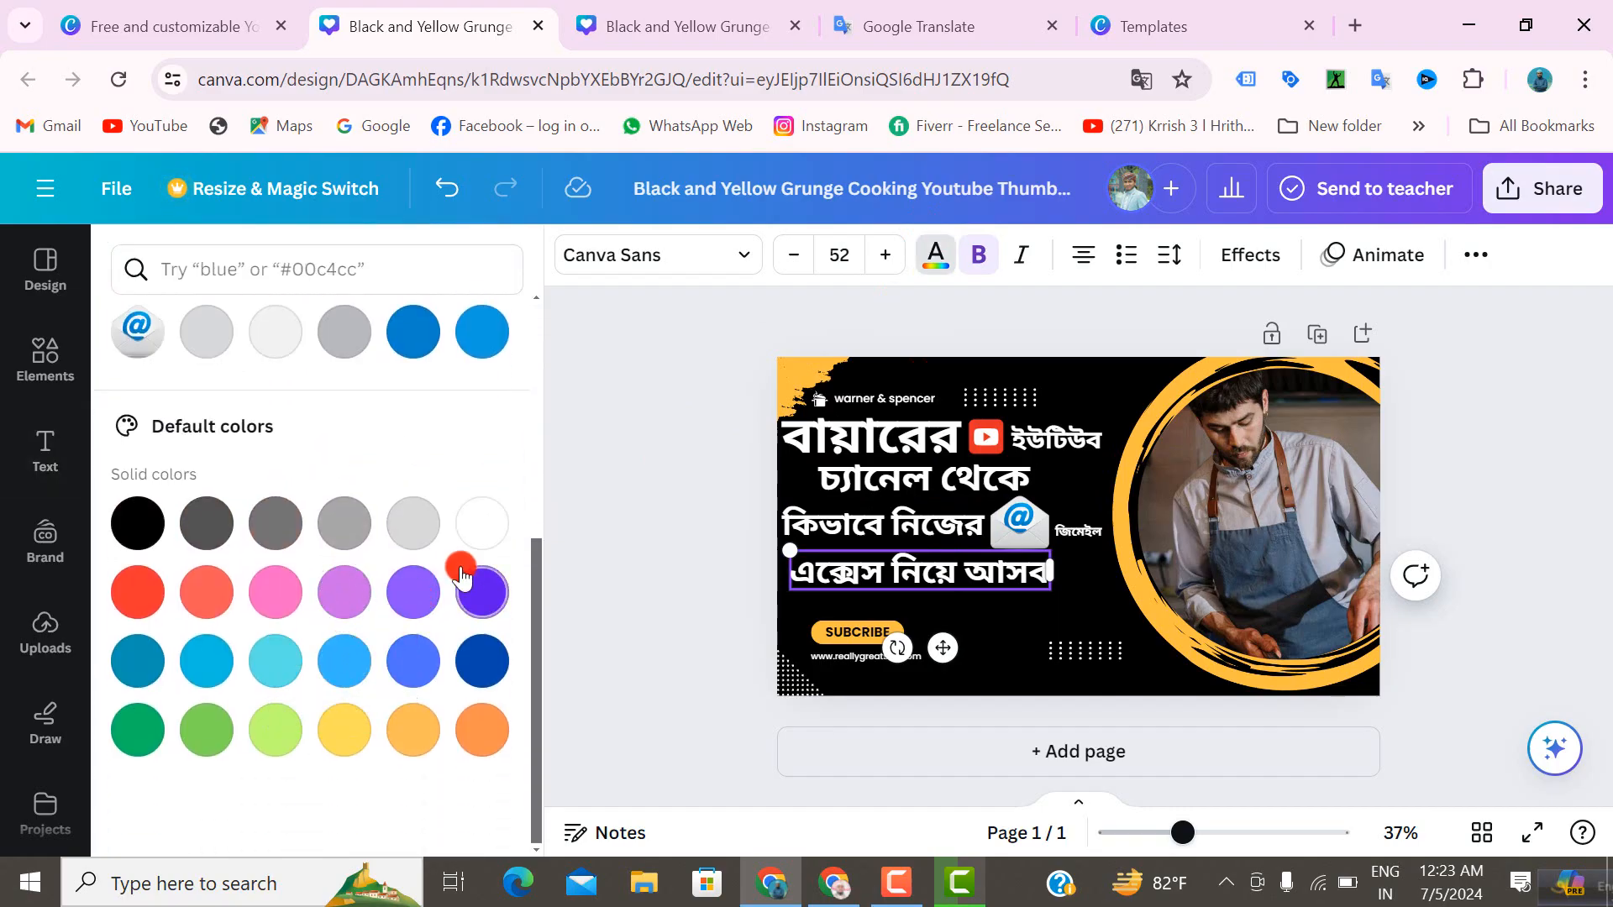
{"action": "left_click", "coordinate": [480, 600]}
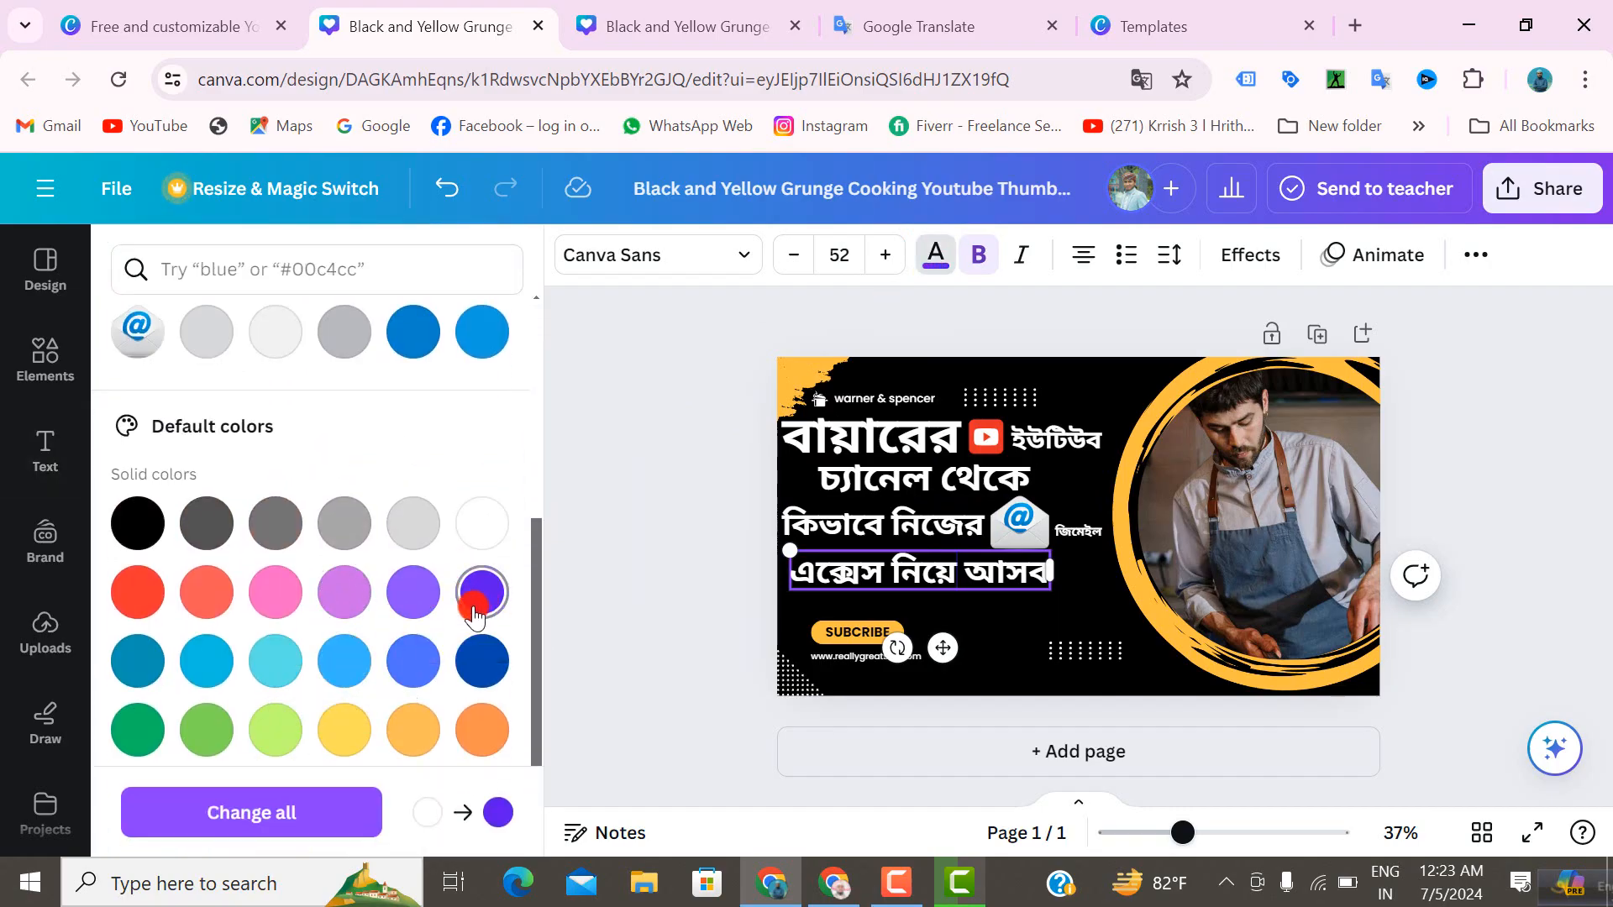
{"action": "left_click", "coordinate": [415, 606]}
{"action": "left_click", "coordinate": [341, 597]}
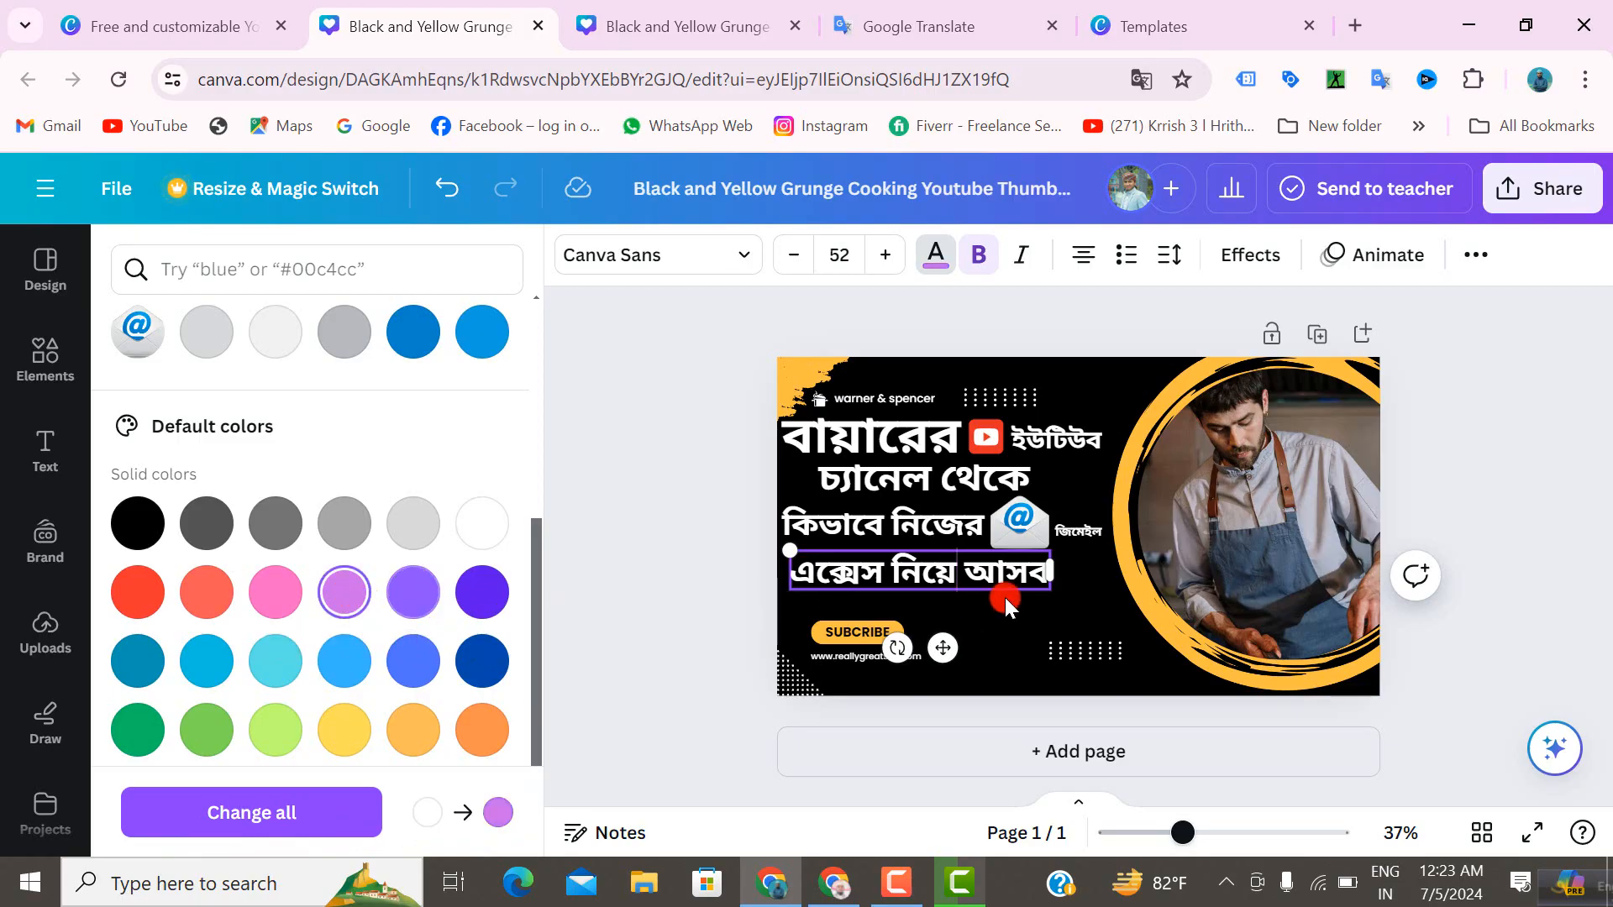
- Color the whole এক্সেস নিয়ে আসব line with the yellow-orange document color
{"action": "double_click", "coordinate": [909, 572]}
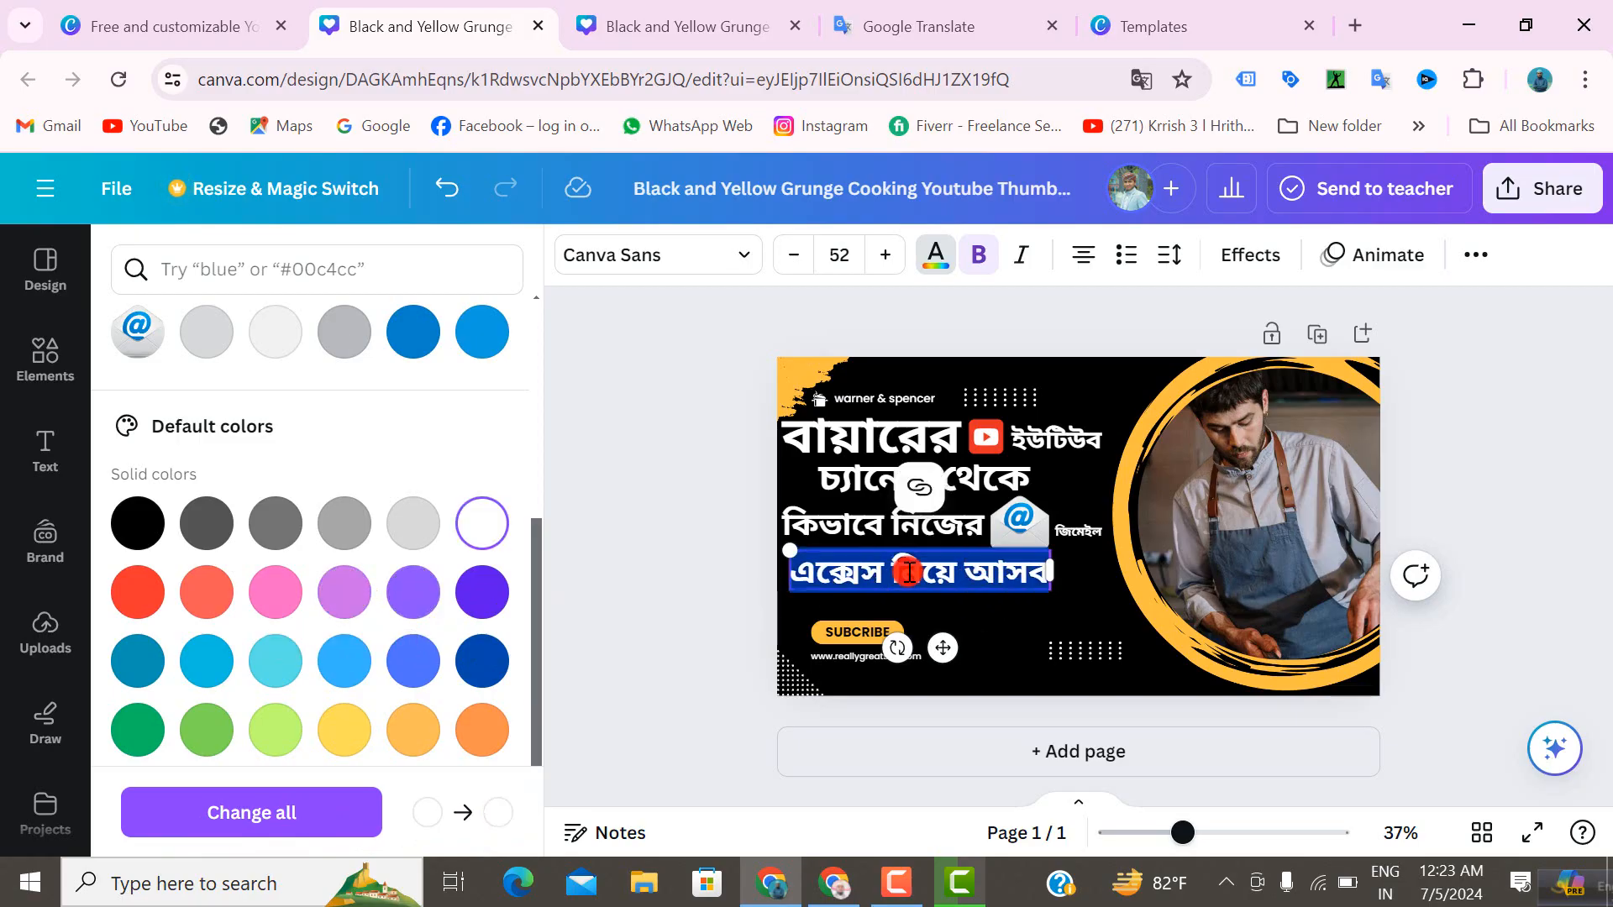
{"action": "left_click", "coordinate": [939, 271]}
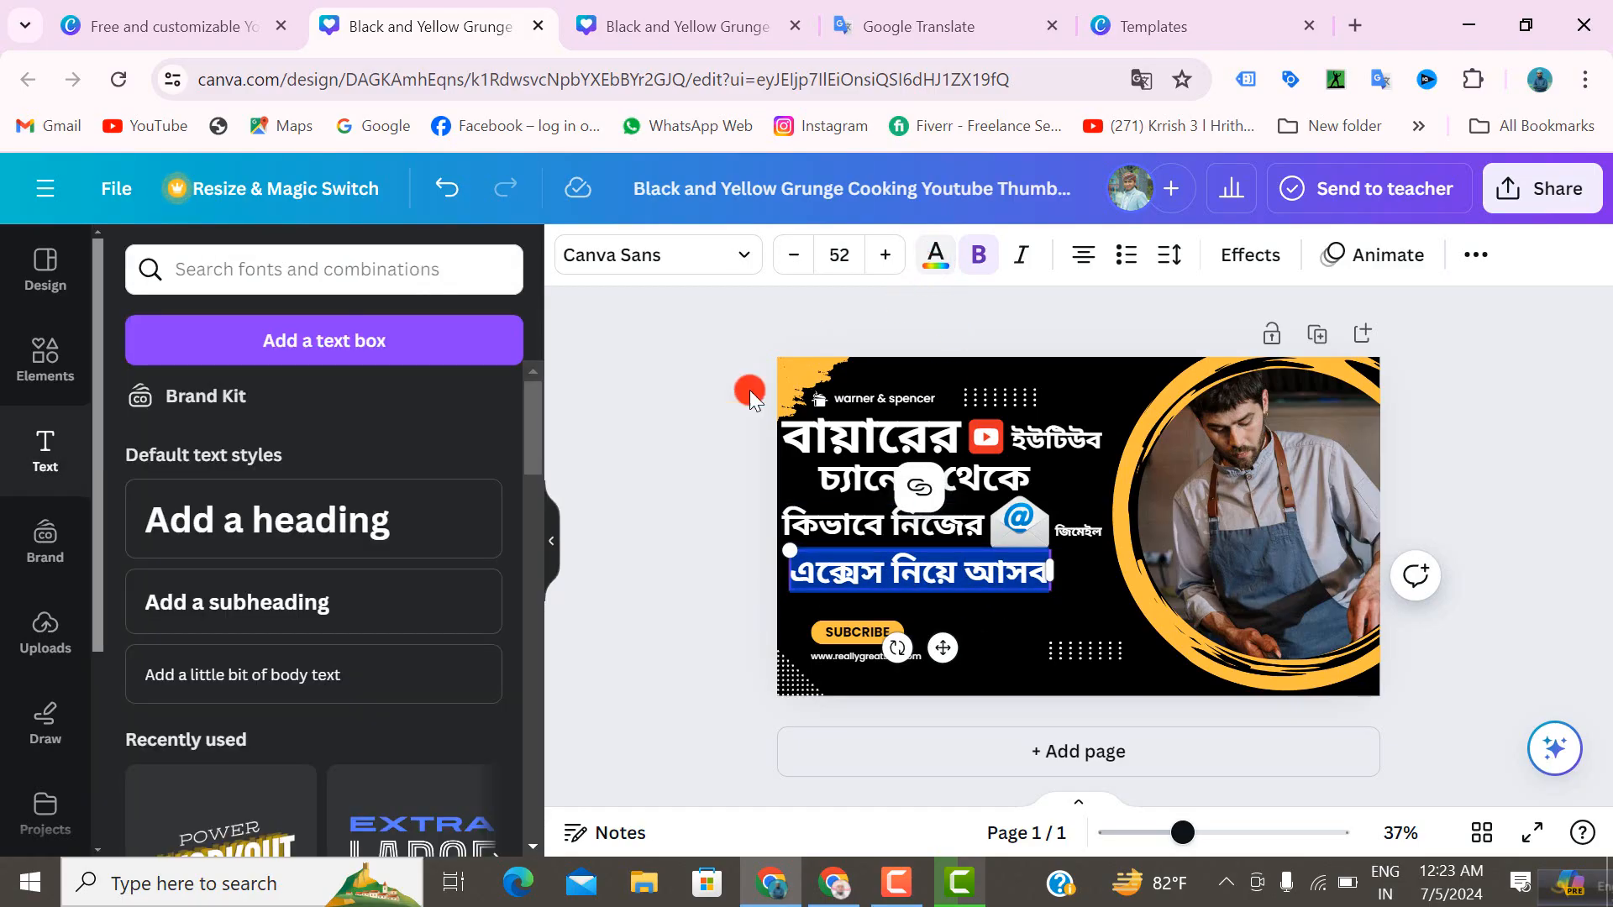
{"action": "left_click", "coordinate": [940, 256]}
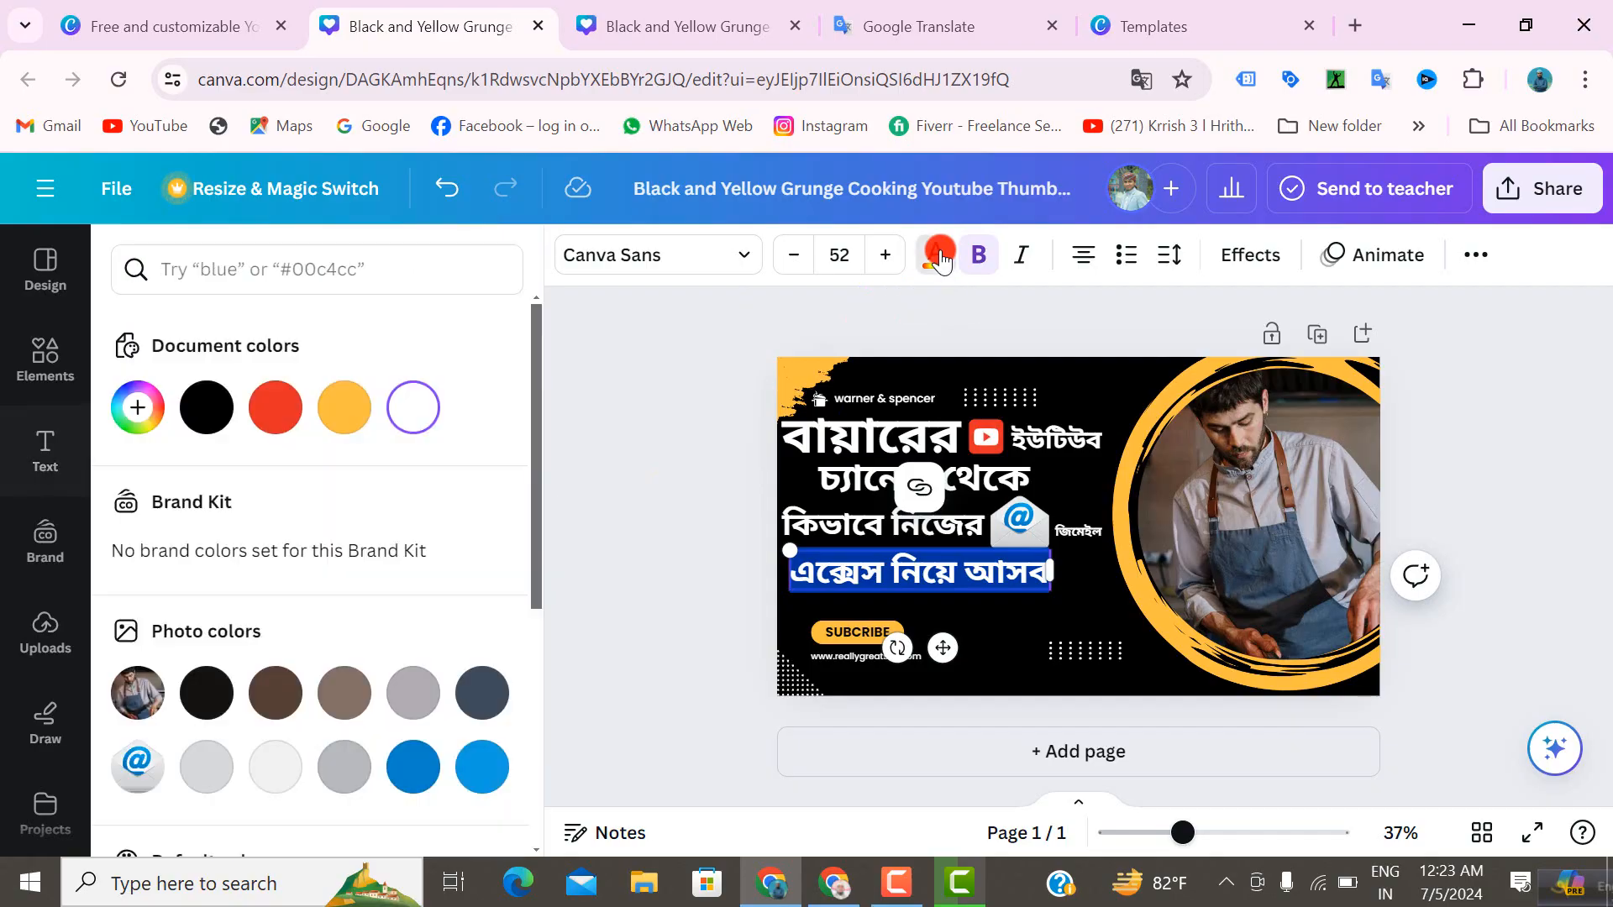
{"action": "left_click", "coordinate": [343, 427]}
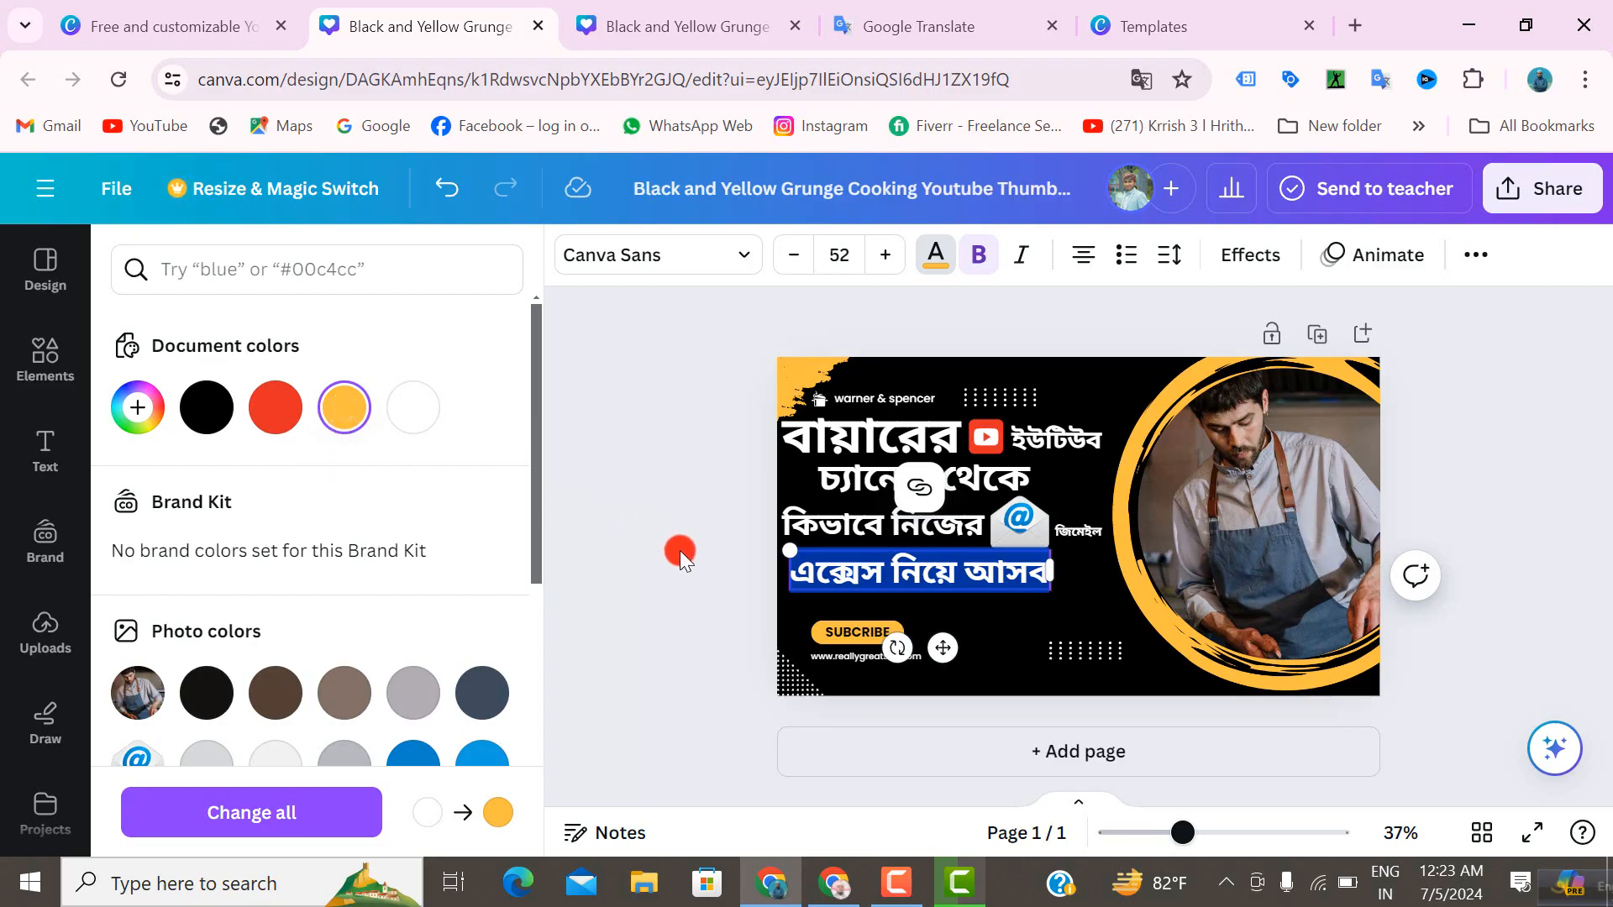
{"action": "left_click", "coordinate": [679, 551]}
{"action": "left_click", "coordinate": [733, 541]}
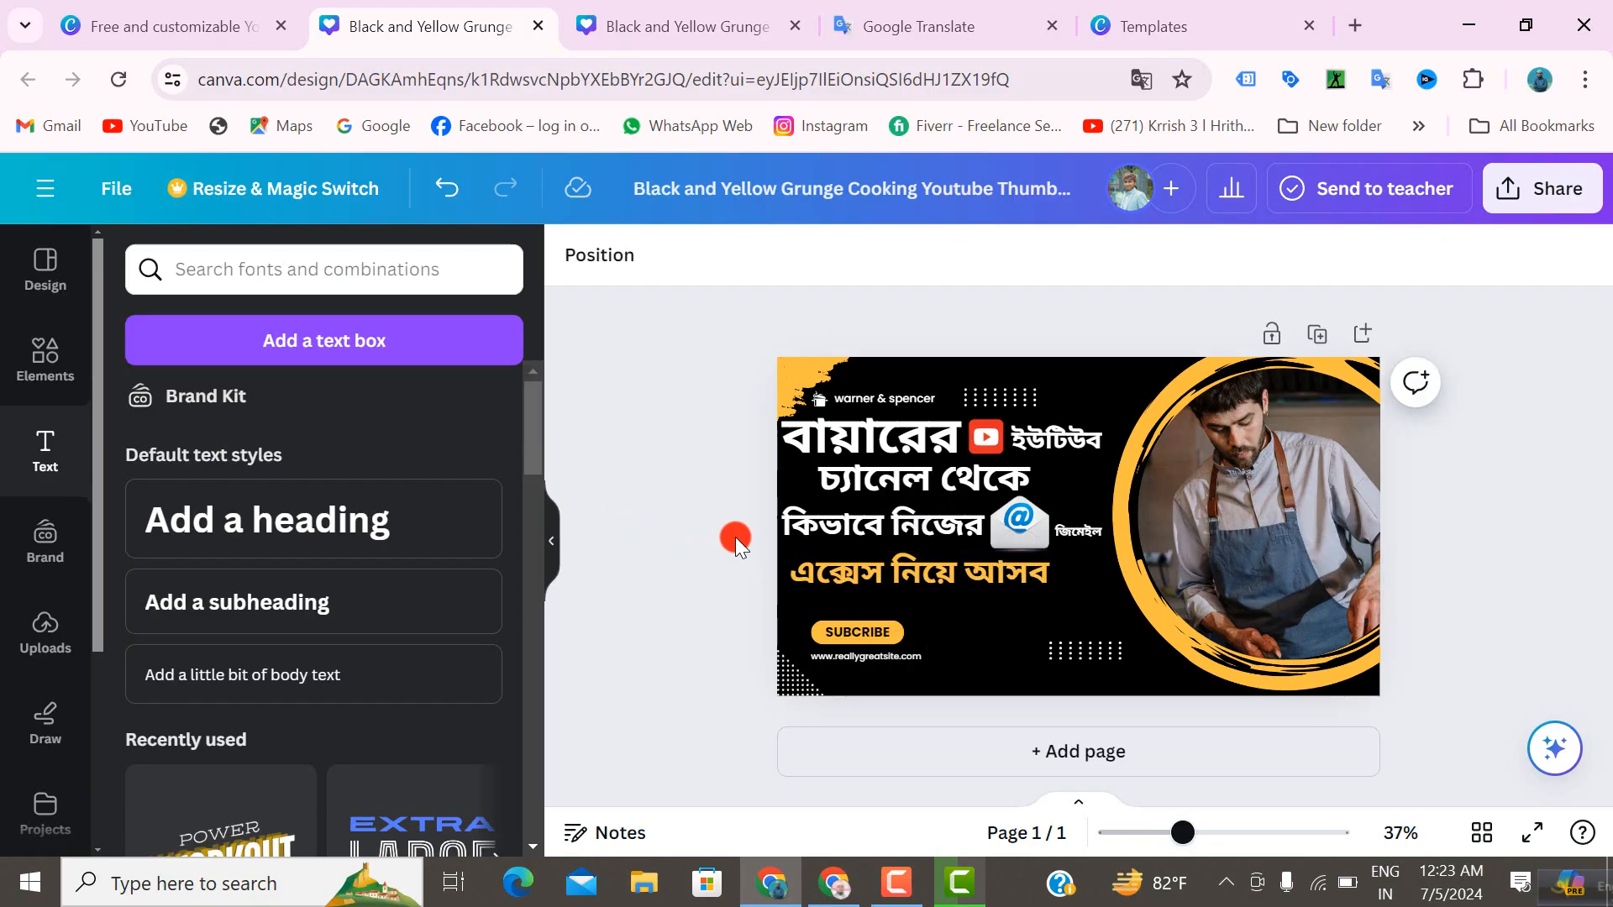
- Move the এক্সেস নিয়ে আসব line down to just above the subscribe button and set its font size to 56
{"action": "left_click", "coordinate": [925, 578]}
{"action": "left_click_drag", "start_coordinate": [943, 650], "coordinate": [948, 663]}
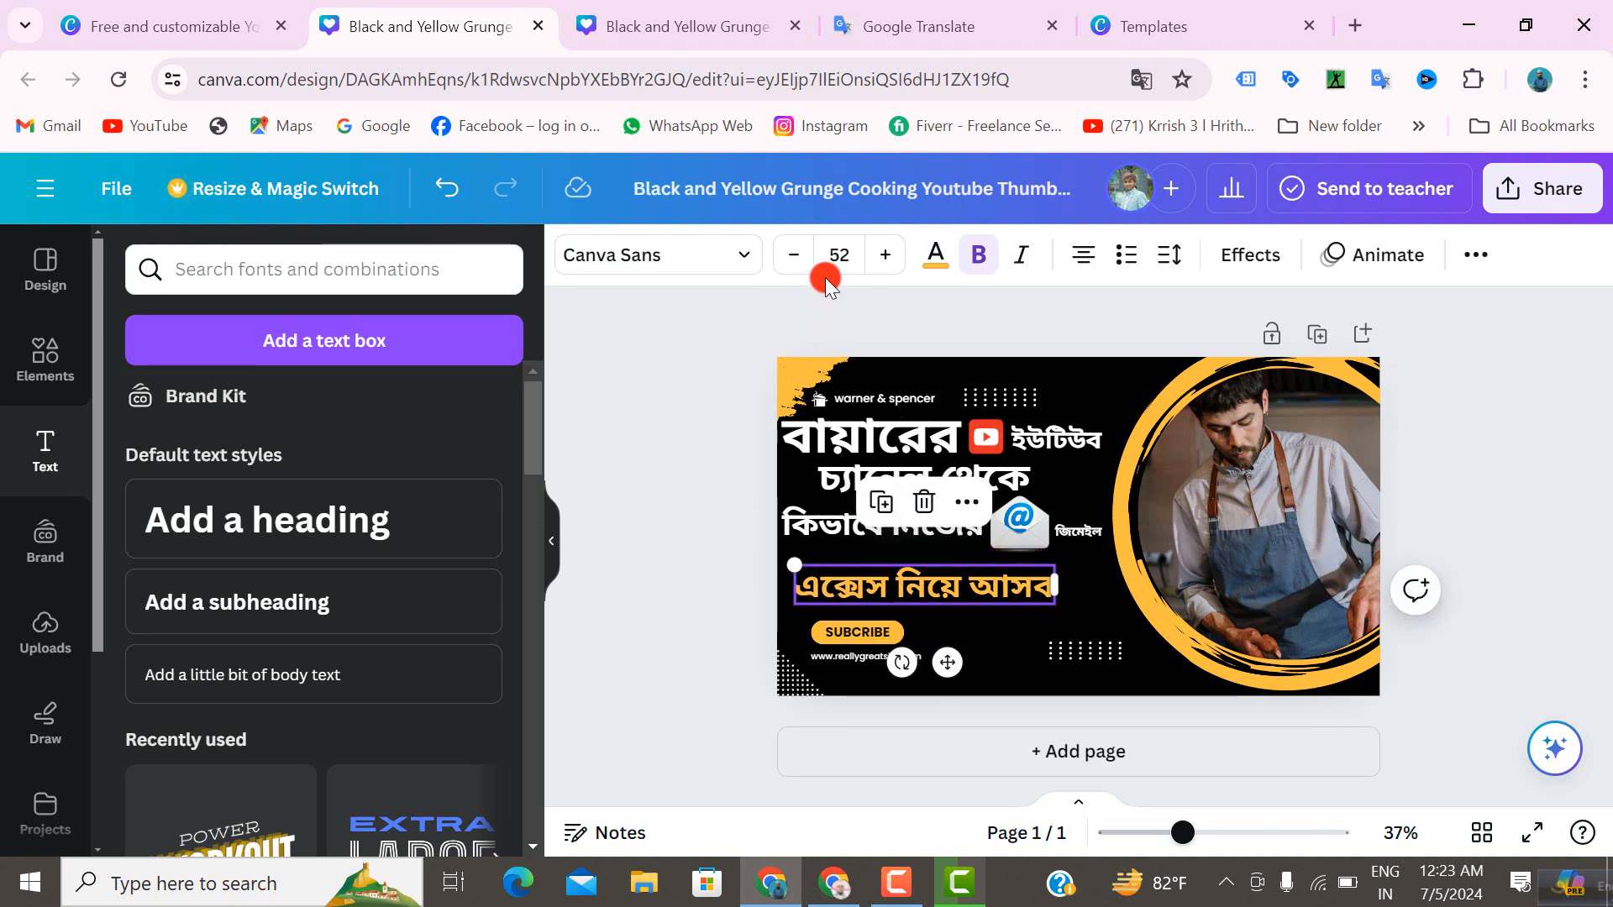
{"action": "left_click", "coordinate": [888, 255]}
{"action": "left_click", "coordinate": [887, 255]}
{"action": "left_click", "coordinate": [887, 256]}
{"action": "left_click", "coordinate": [887, 256]}
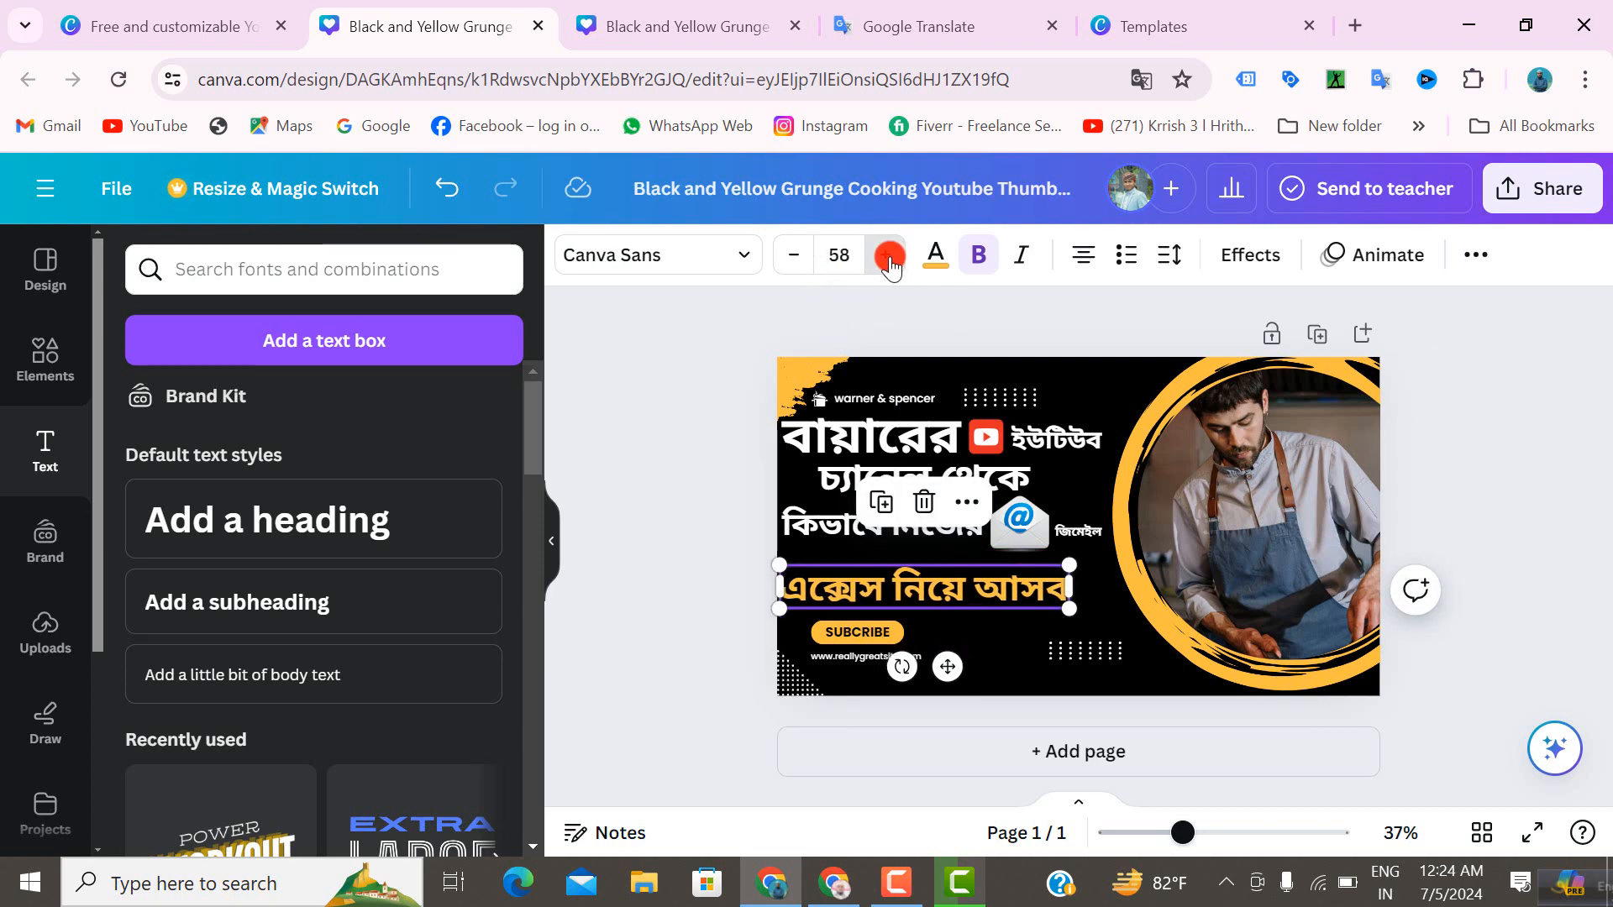
{"action": "left_click", "coordinate": [887, 255]}
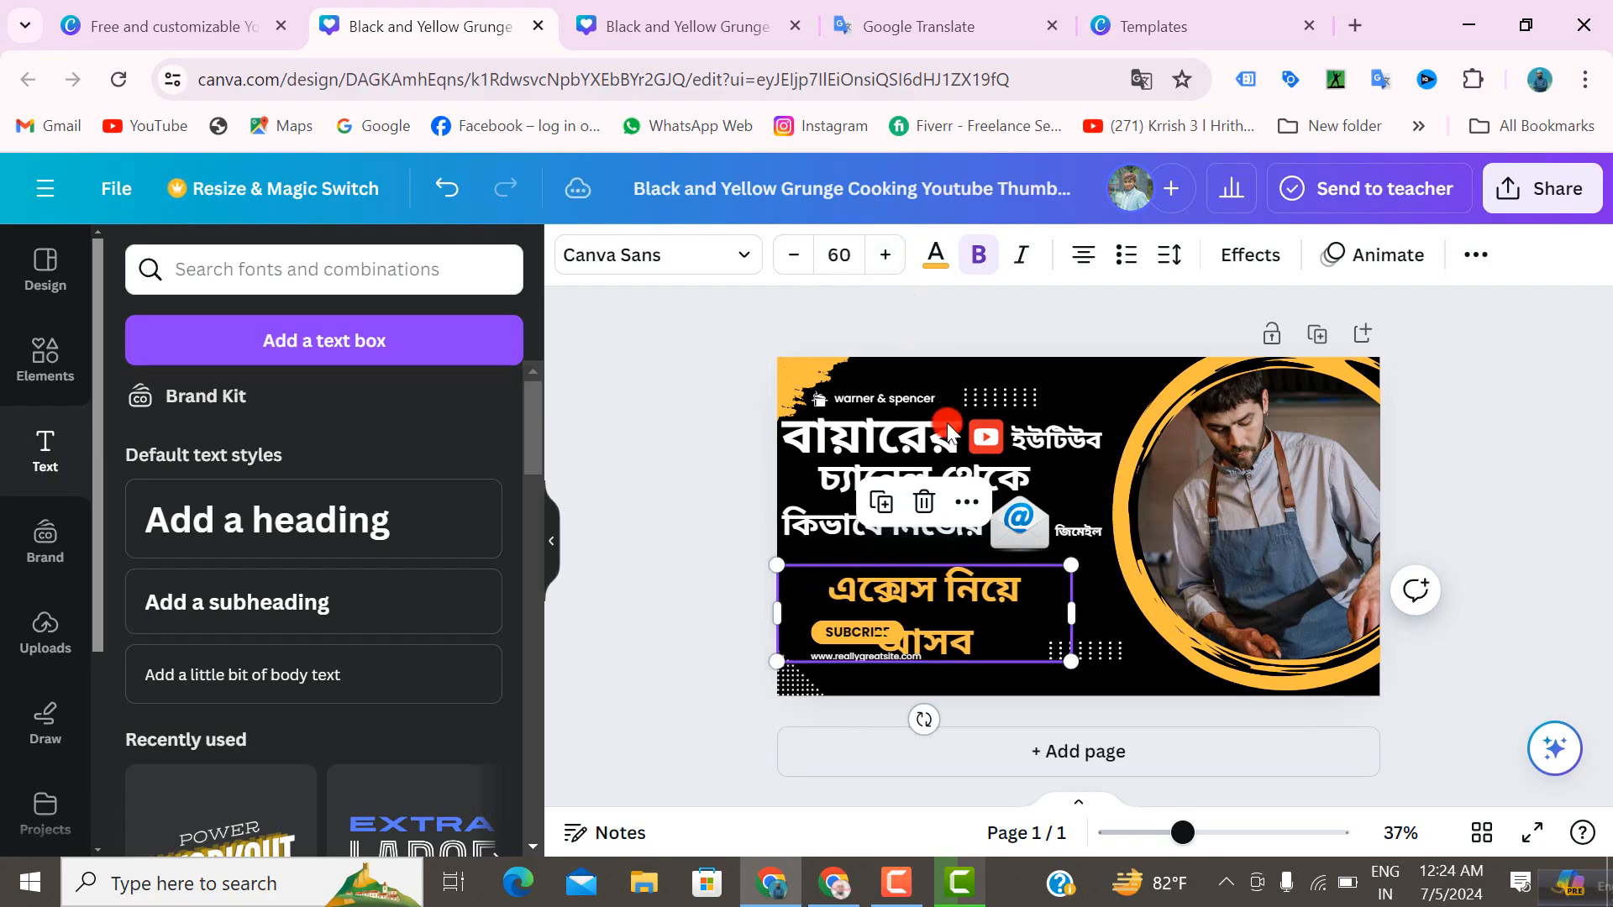
{"action": "left_click", "coordinate": [793, 256]}
{"action": "left_click", "coordinate": [793, 256]}
{"action": "left_click", "coordinate": [793, 255]}
{"action": "left_click", "coordinate": [794, 255]}
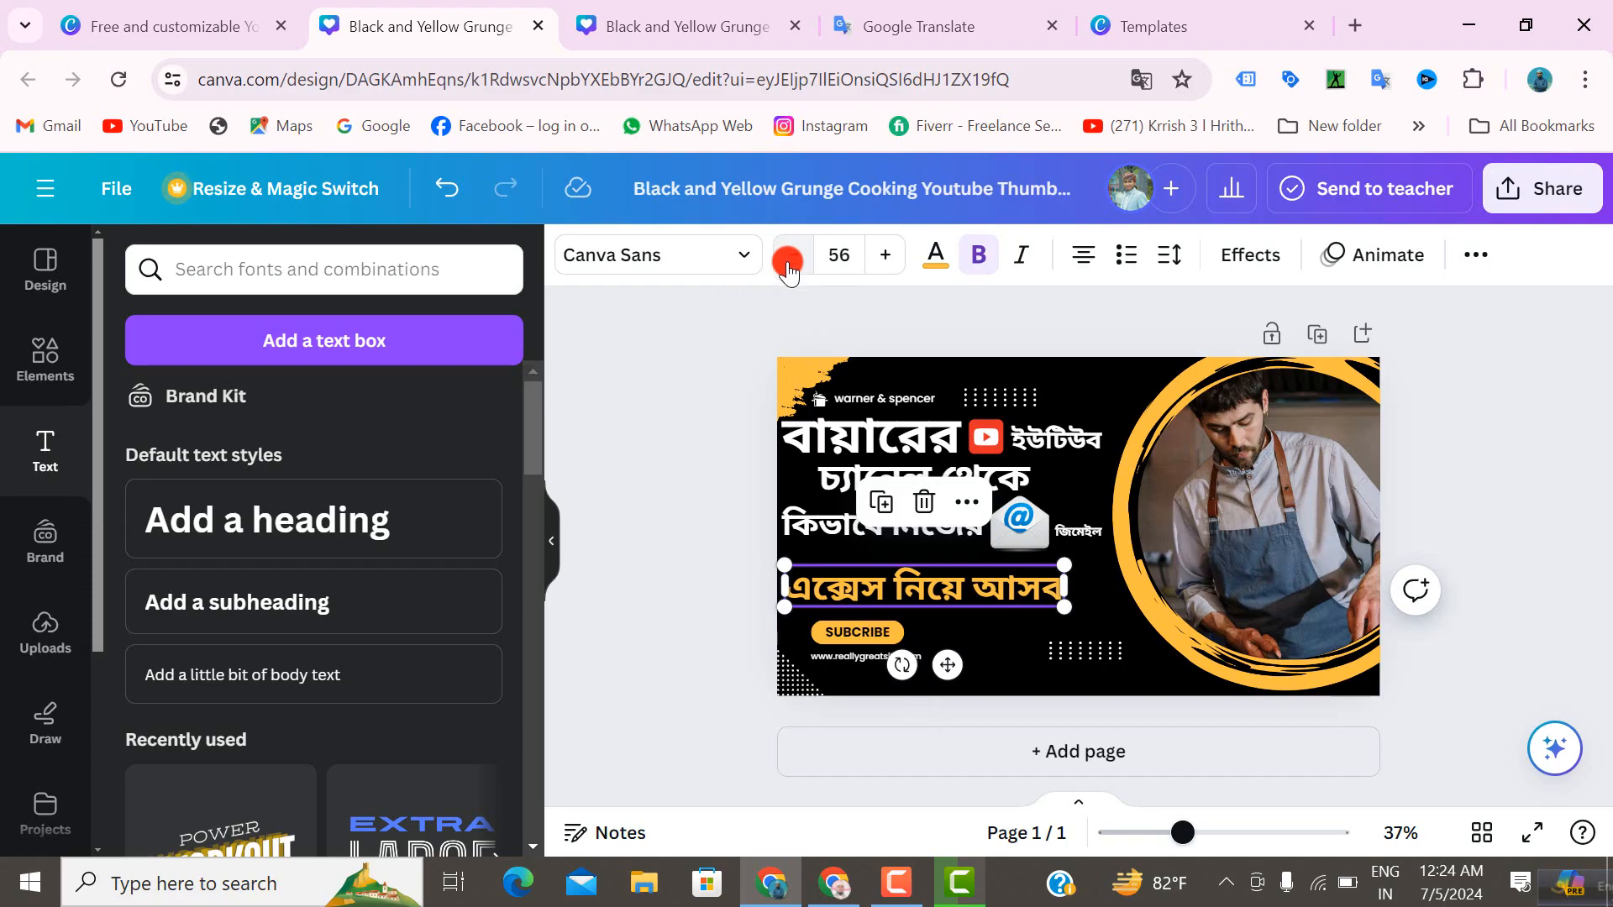
{"action": "left_click", "coordinate": [986, 637]}
{"action": "left_click", "coordinate": [869, 632]}
{"action": "left_click", "coordinate": [872, 657]}
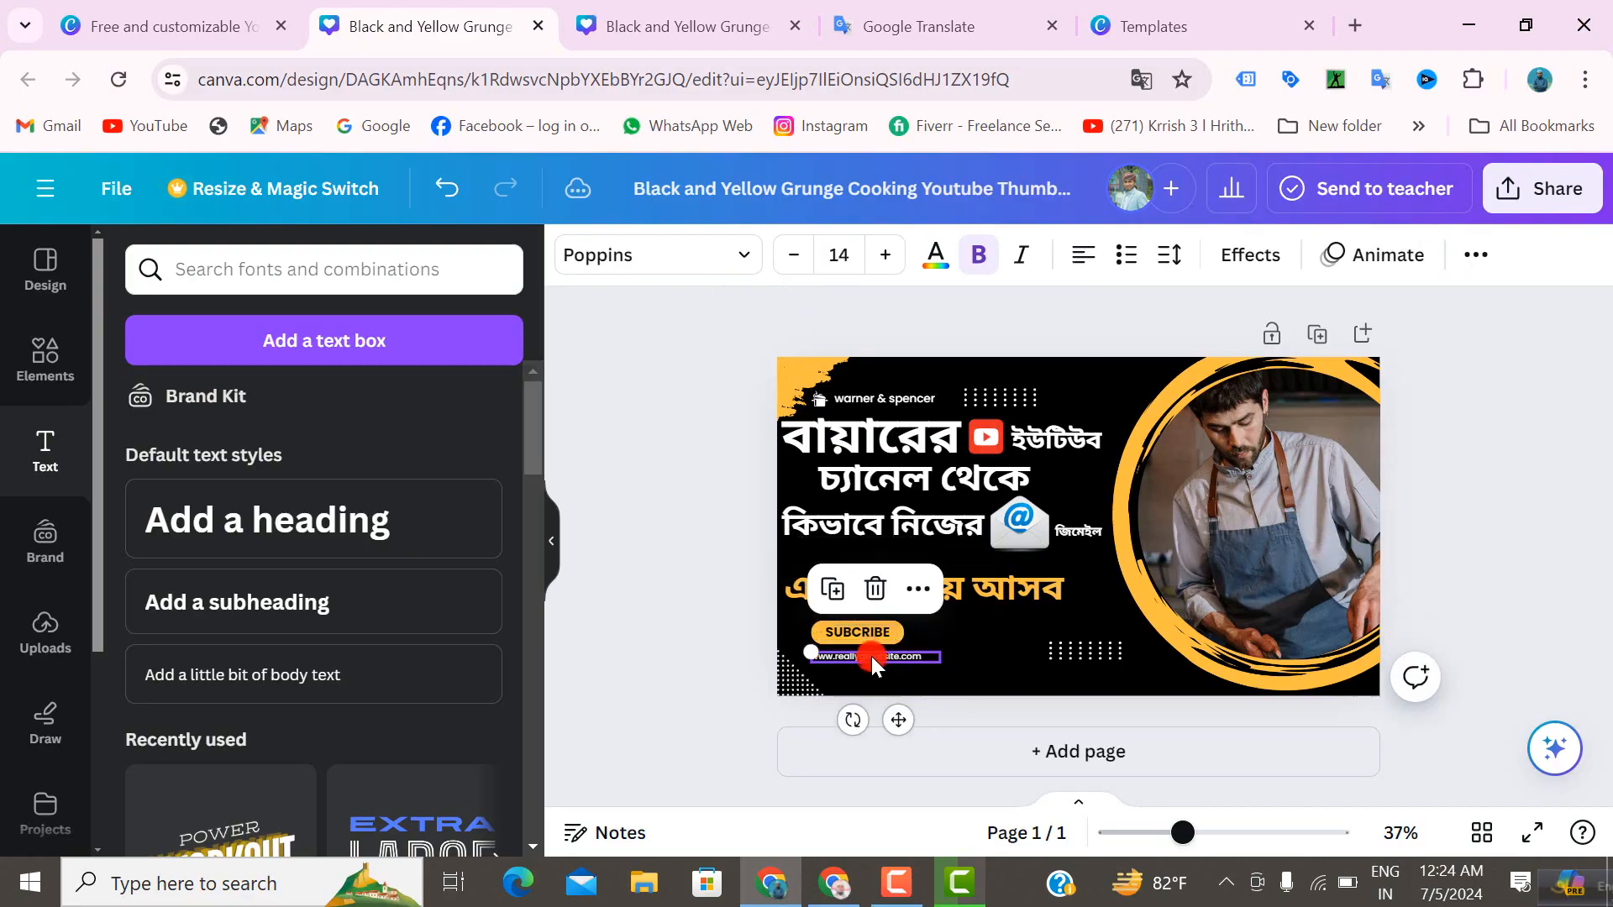
{"action": "left_click_drag", "start_coordinate": [872, 657], "coordinate": [880, 694]}
{"action": "left_click", "coordinate": [893, 605]}
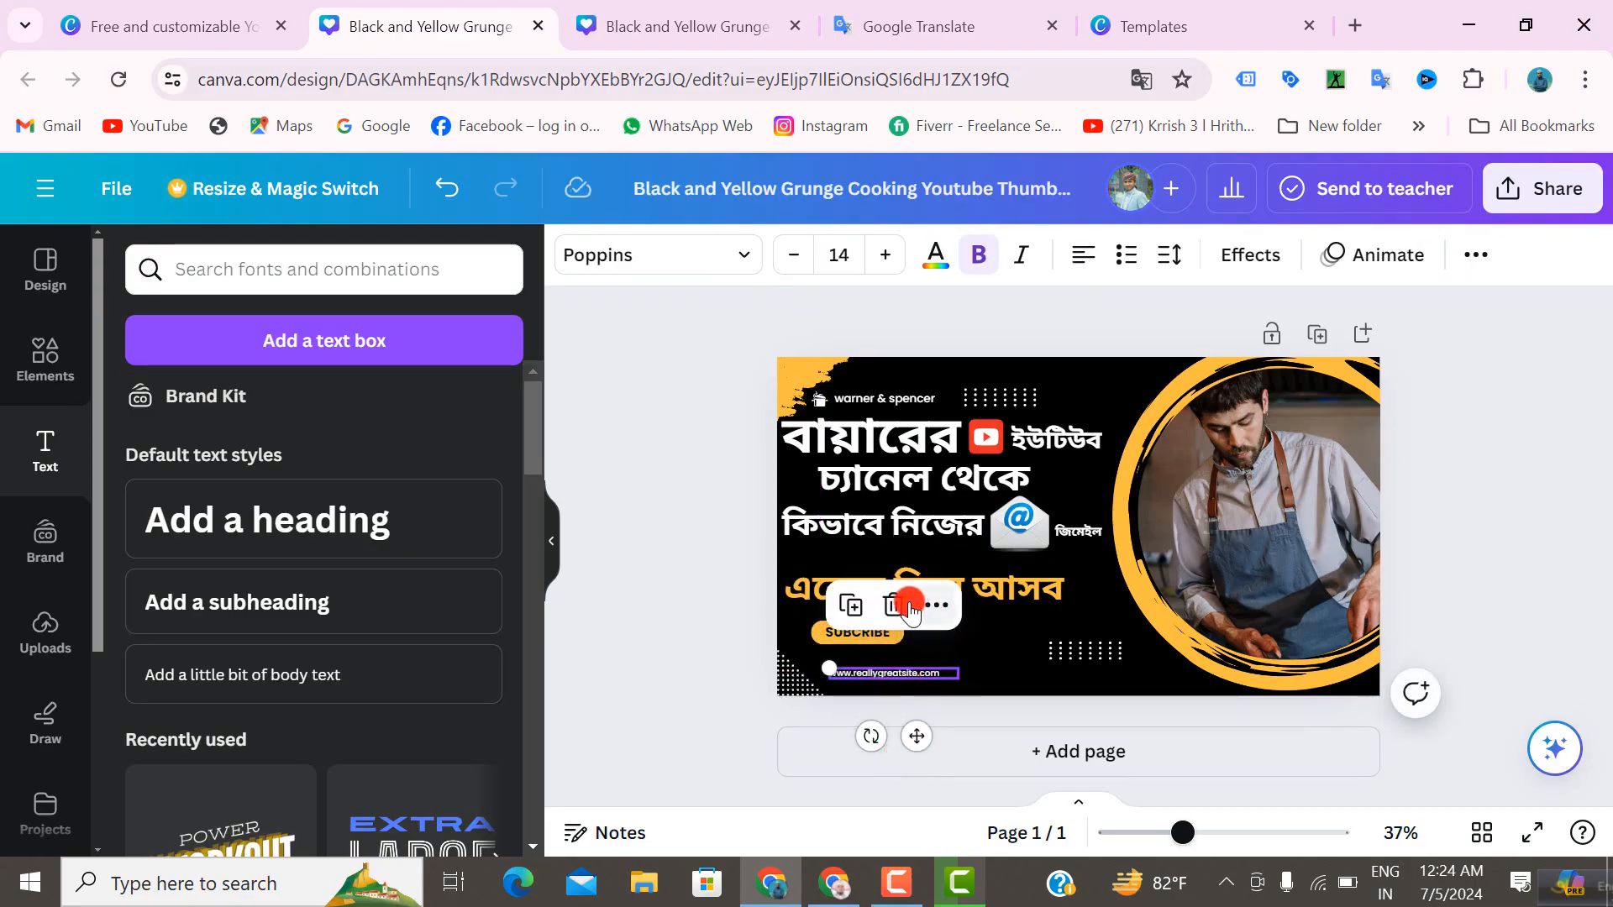
- Move the yellow subscribe button down and slightly right, into the space near the thumbnail's bottom edge
{"action": "left_click_drag", "start_coordinate": [866, 634], "coordinate": [898, 723]}
{"action": "left_click", "coordinate": [862, 632]}
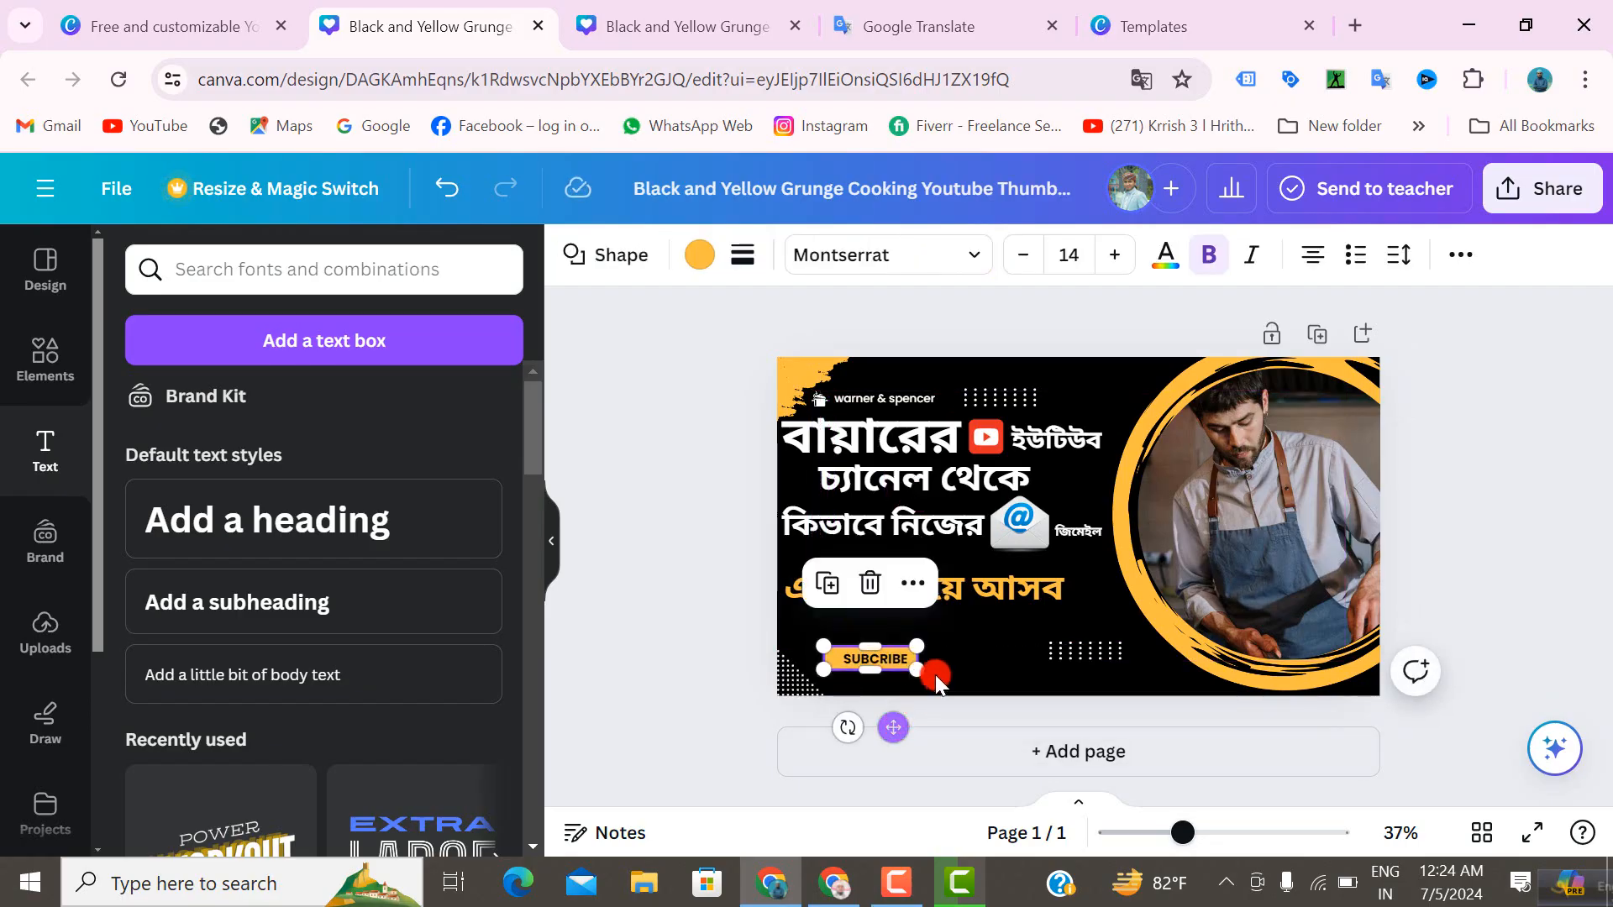
{"action": "left_click", "coordinate": [971, 651]}
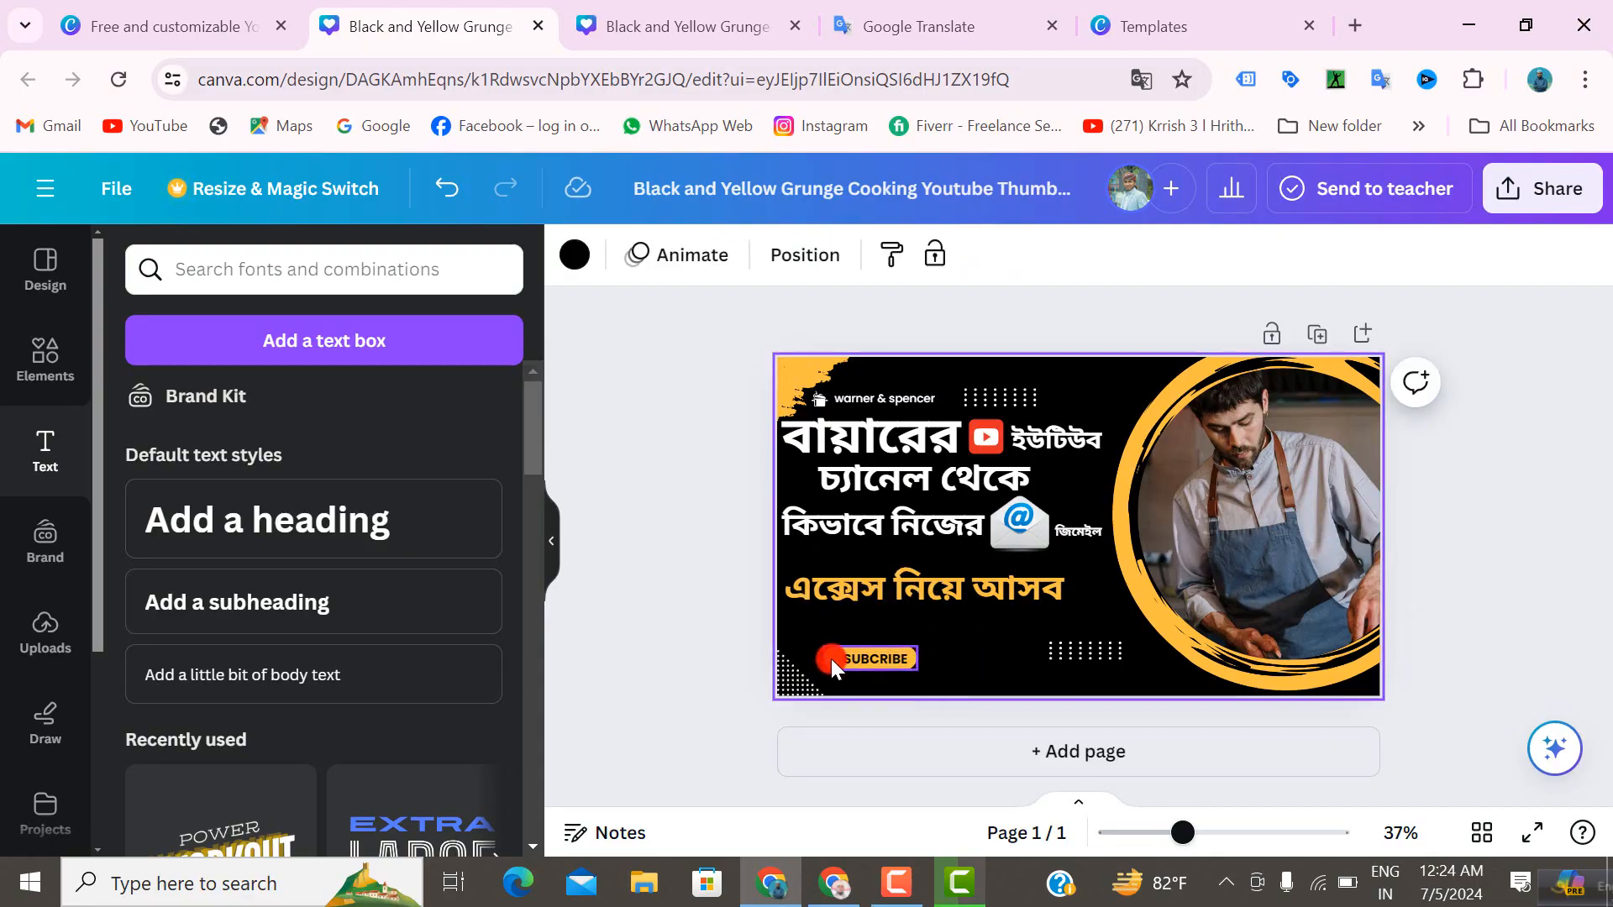
{"action": "left_click", "coordinate": [882, 667]}
{"action": "left_click_drag", "start_coordinate": [893, 725], "coordinate": [896, 722]}
{"action": "left_click", "coordinate": [995, 673]}
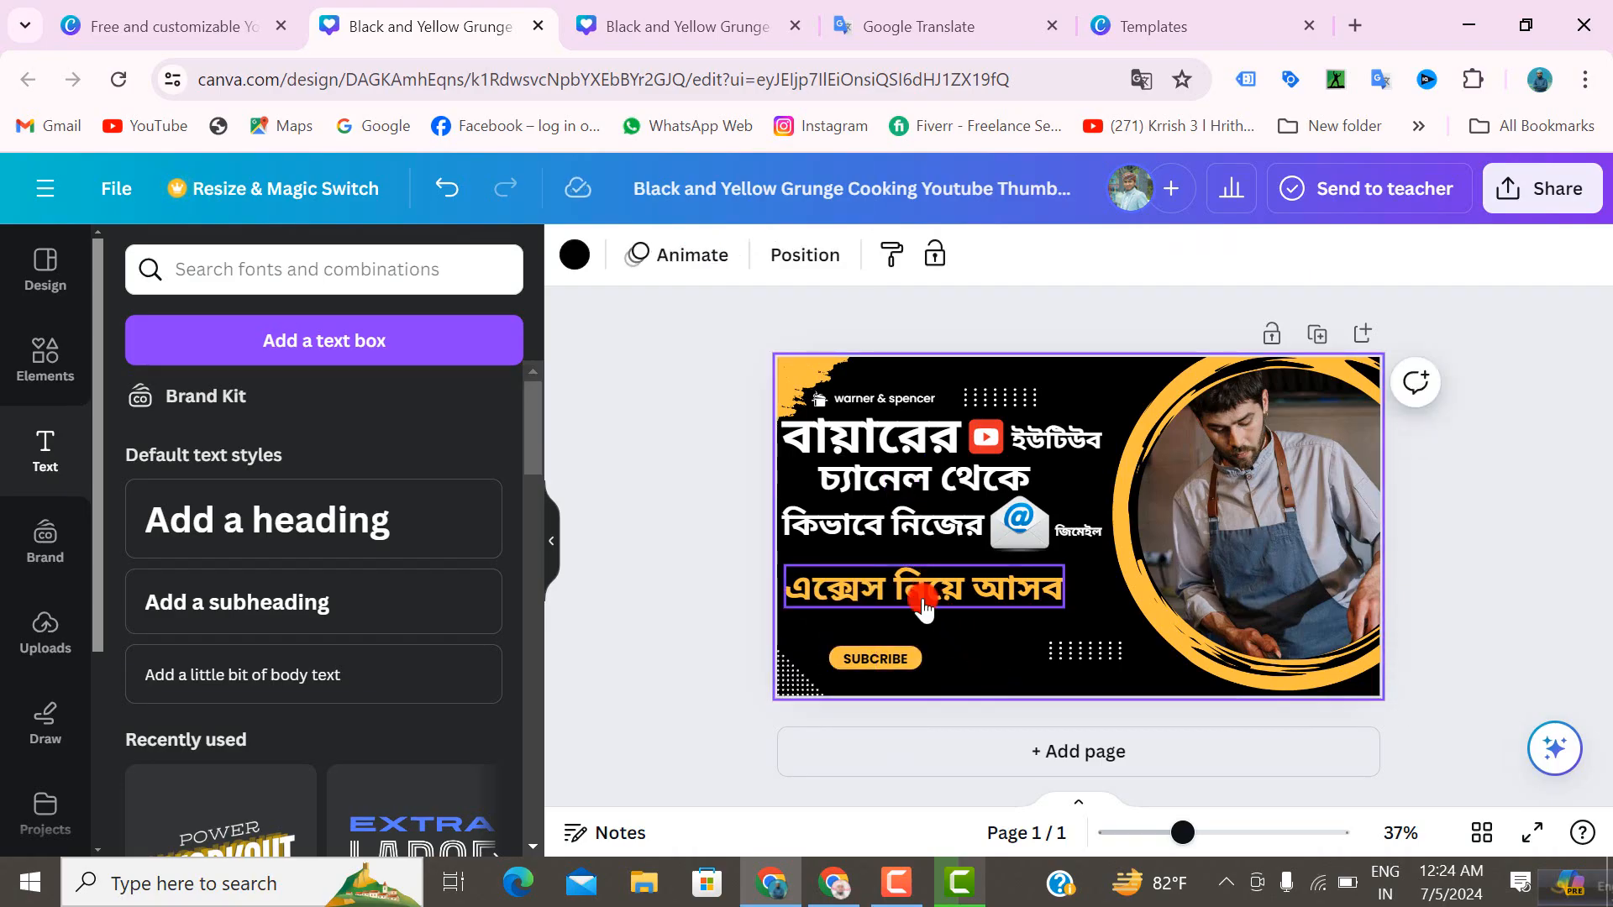
- Move the yellow এক্সেস নিয়ে আসব line slightly down and right, closer to the subscribe button
{"action": "left_click", "coordinate": [924, 605]}
{"action": "left_click_drag", "start_coordinate": [944, 667], "coordinate": [962, 675]}
{"action": "left_click", "coordinate": [1008, 644]}
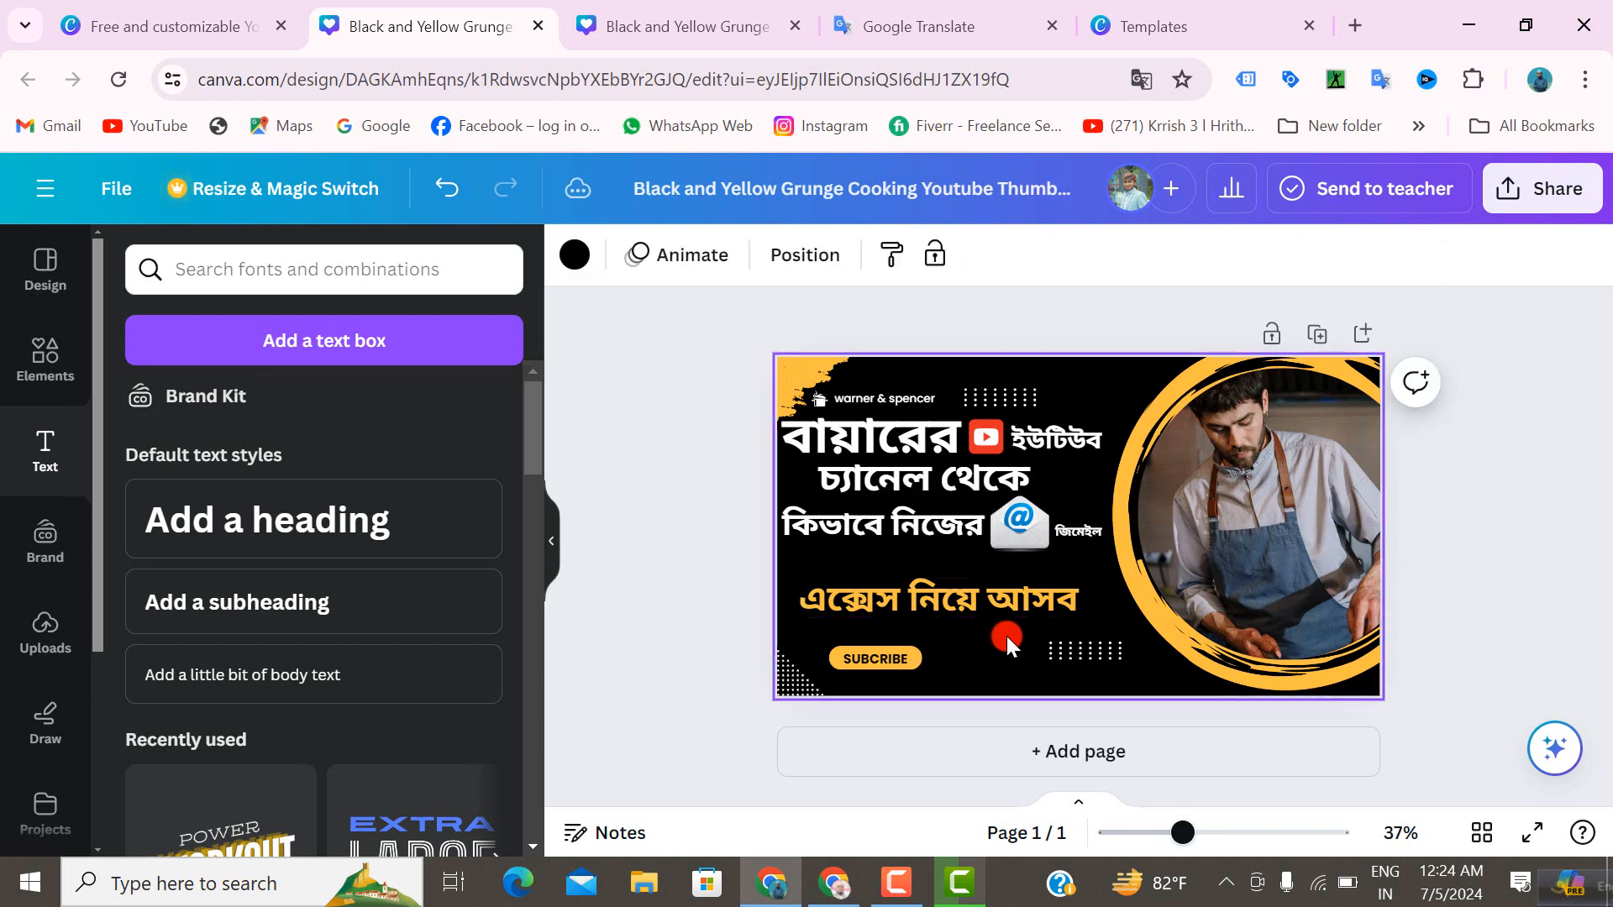
- Move the কিভাবে নিজের line, the email icon and the জিমেইল label slightly lower, keeping them in one row
{"action": "left_click", "coordinate": [941, 527]}
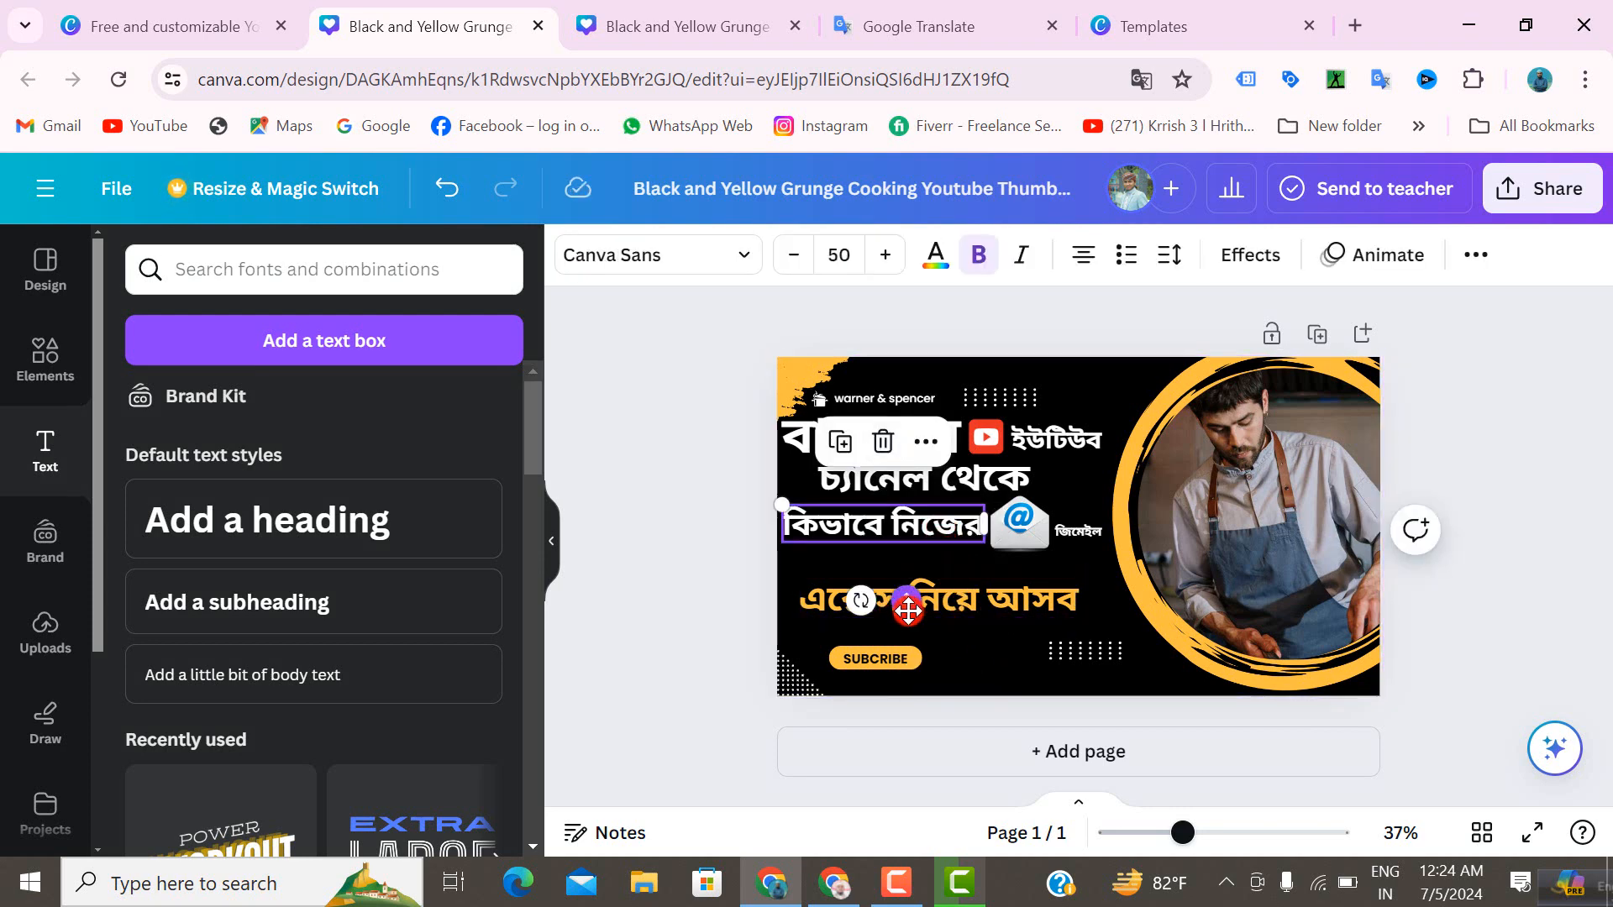
{"action": "left_click_drag", "start_coordinate": [906, 600], "coordinate": [908, 612]}
{"action": "left_click", "coordinate": [1025, 552]}
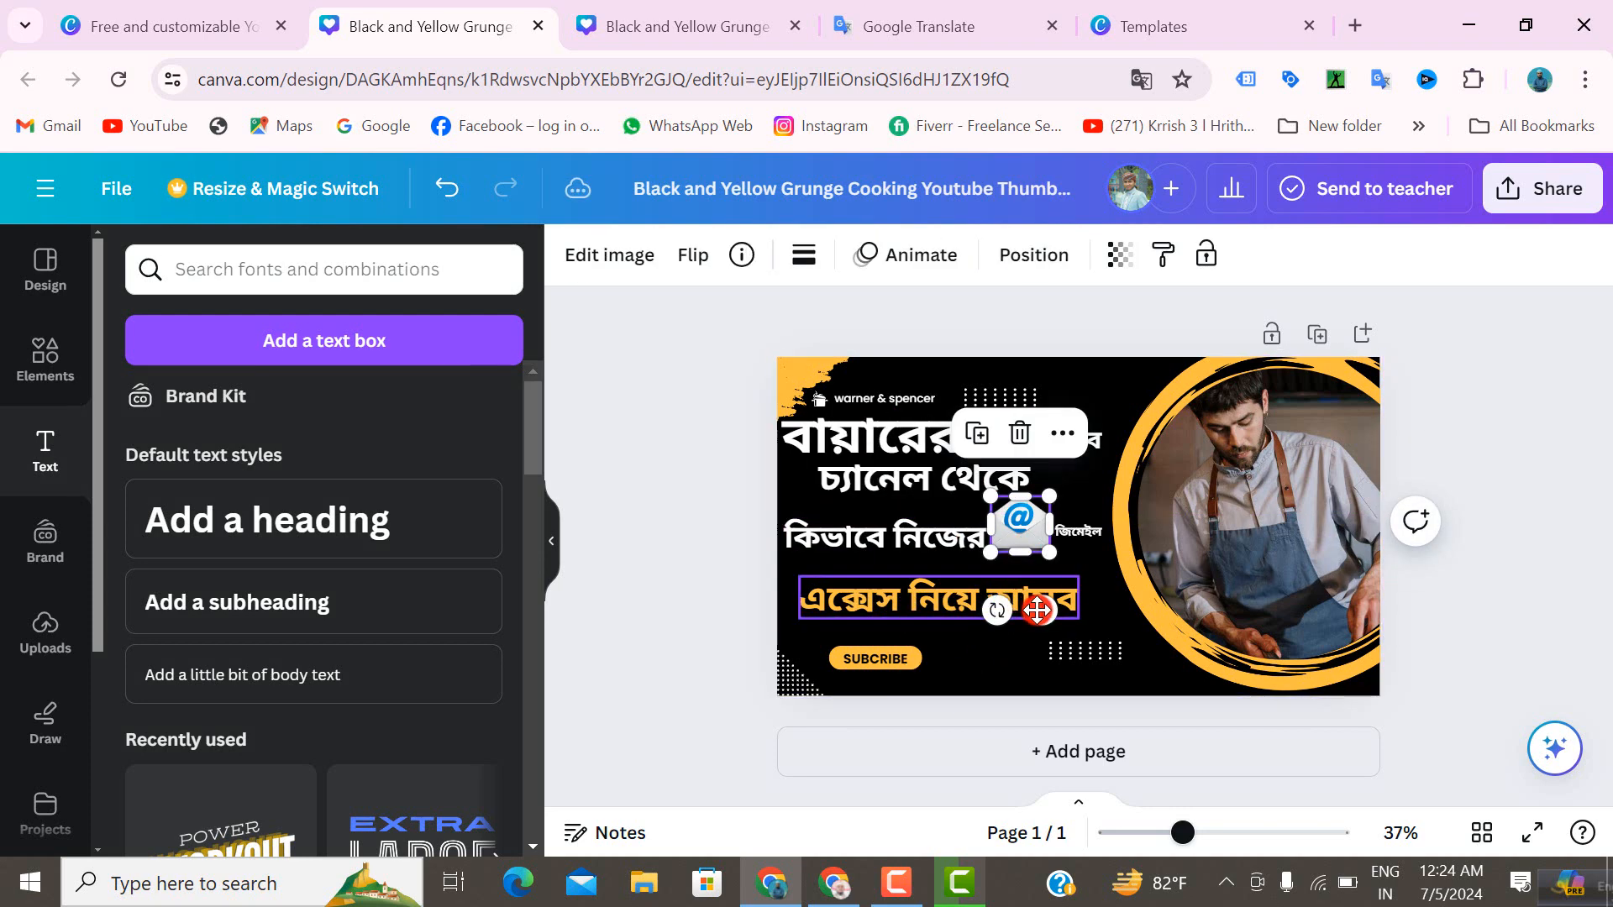
{"action": "left_click_drag", "start_coordinate": [1039, 611], "coordinate": [1103, 598]}
{"action": "left_click", "coordinate": [1080, 530]}
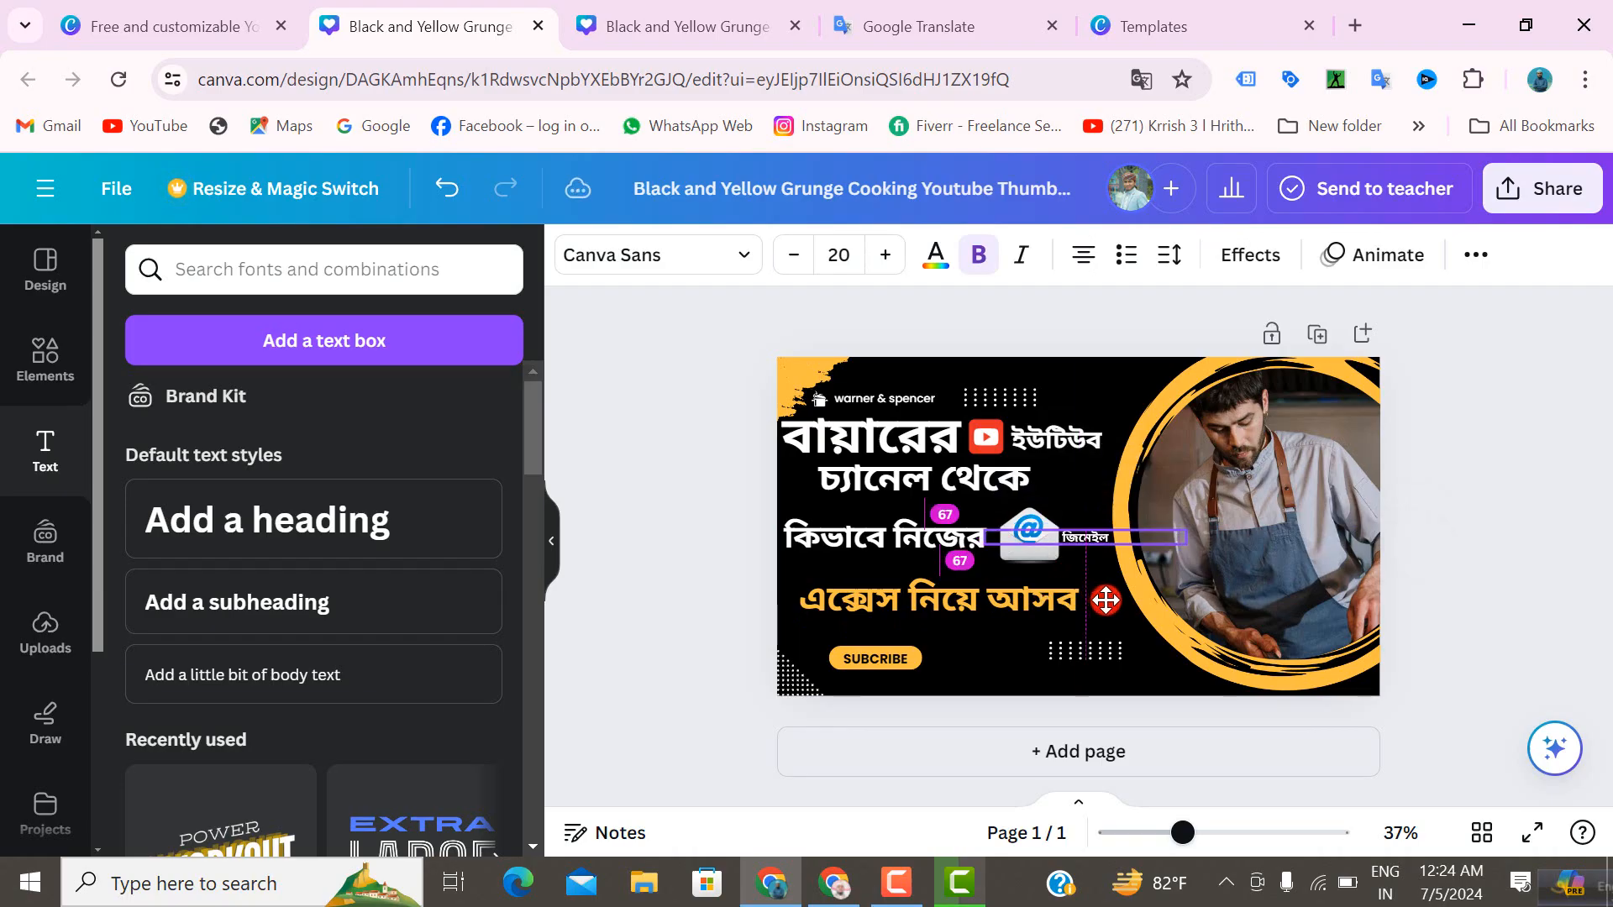
{"action": "left_click", "coordinate": [1132, 632]}
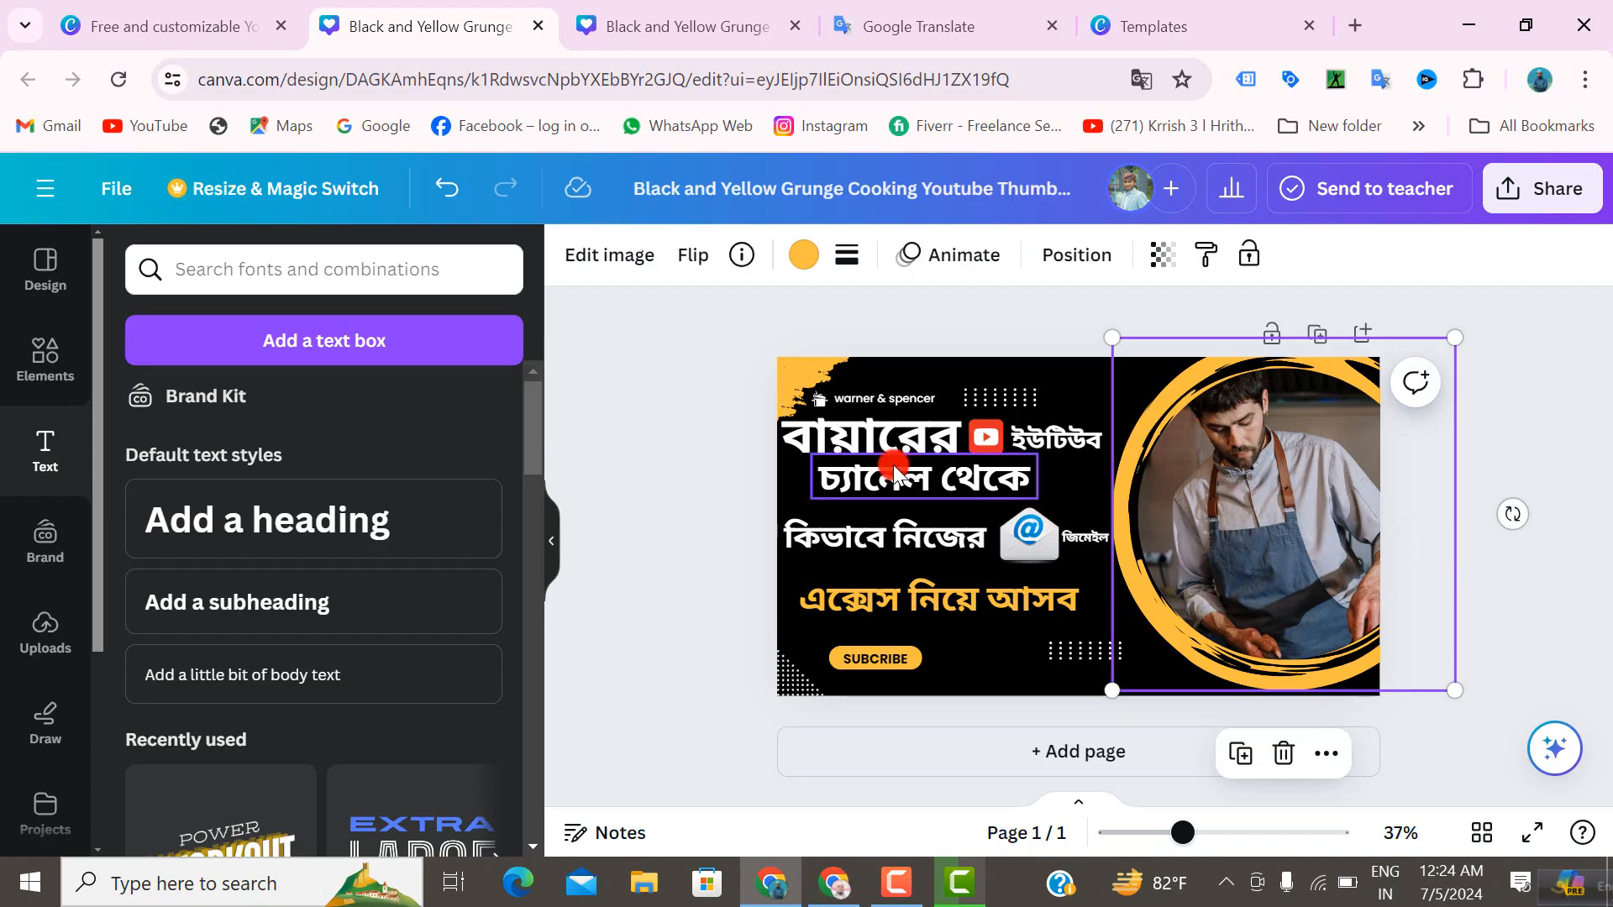
- Move the চ্যানেল থেকে line slightly lower to even out the spacing between the title lines
{"action": "left_click", "coordinate": [936, 495]}
{"action": "left_click_drag", "start_coordinate": [947, 557], "coordinate": [947, 565]}
{"action": "left_click", "coordinate": [1457, 513]}
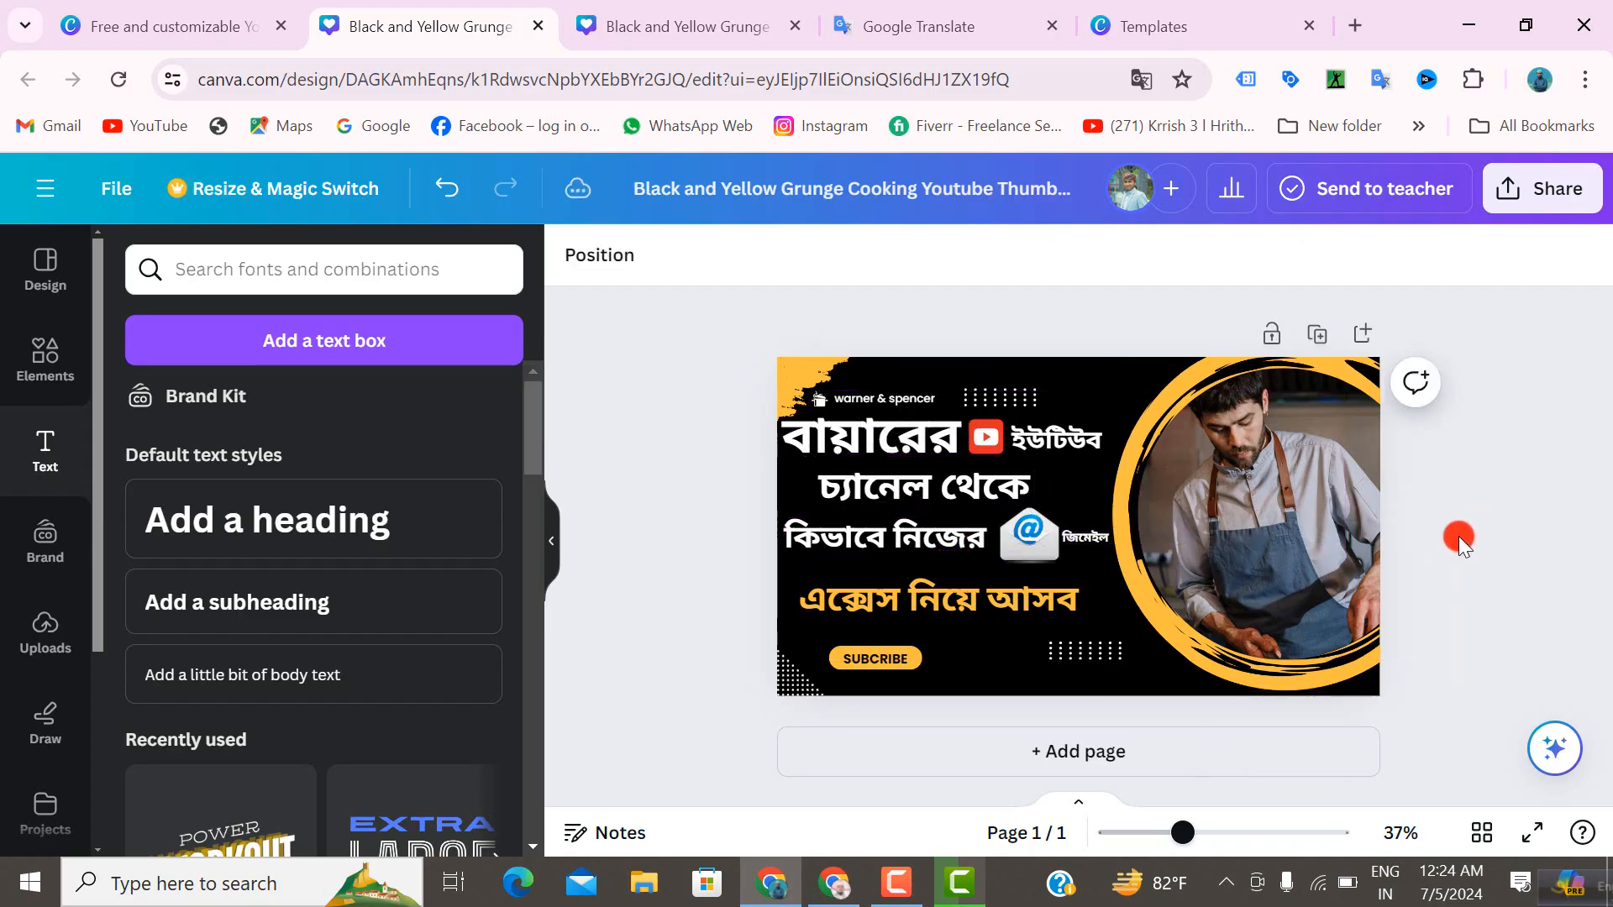
- Color the whole চ্যানেল থেকে line with the red document color #e52d27
{"action": "left_click", "coordinate": [925, 484]}
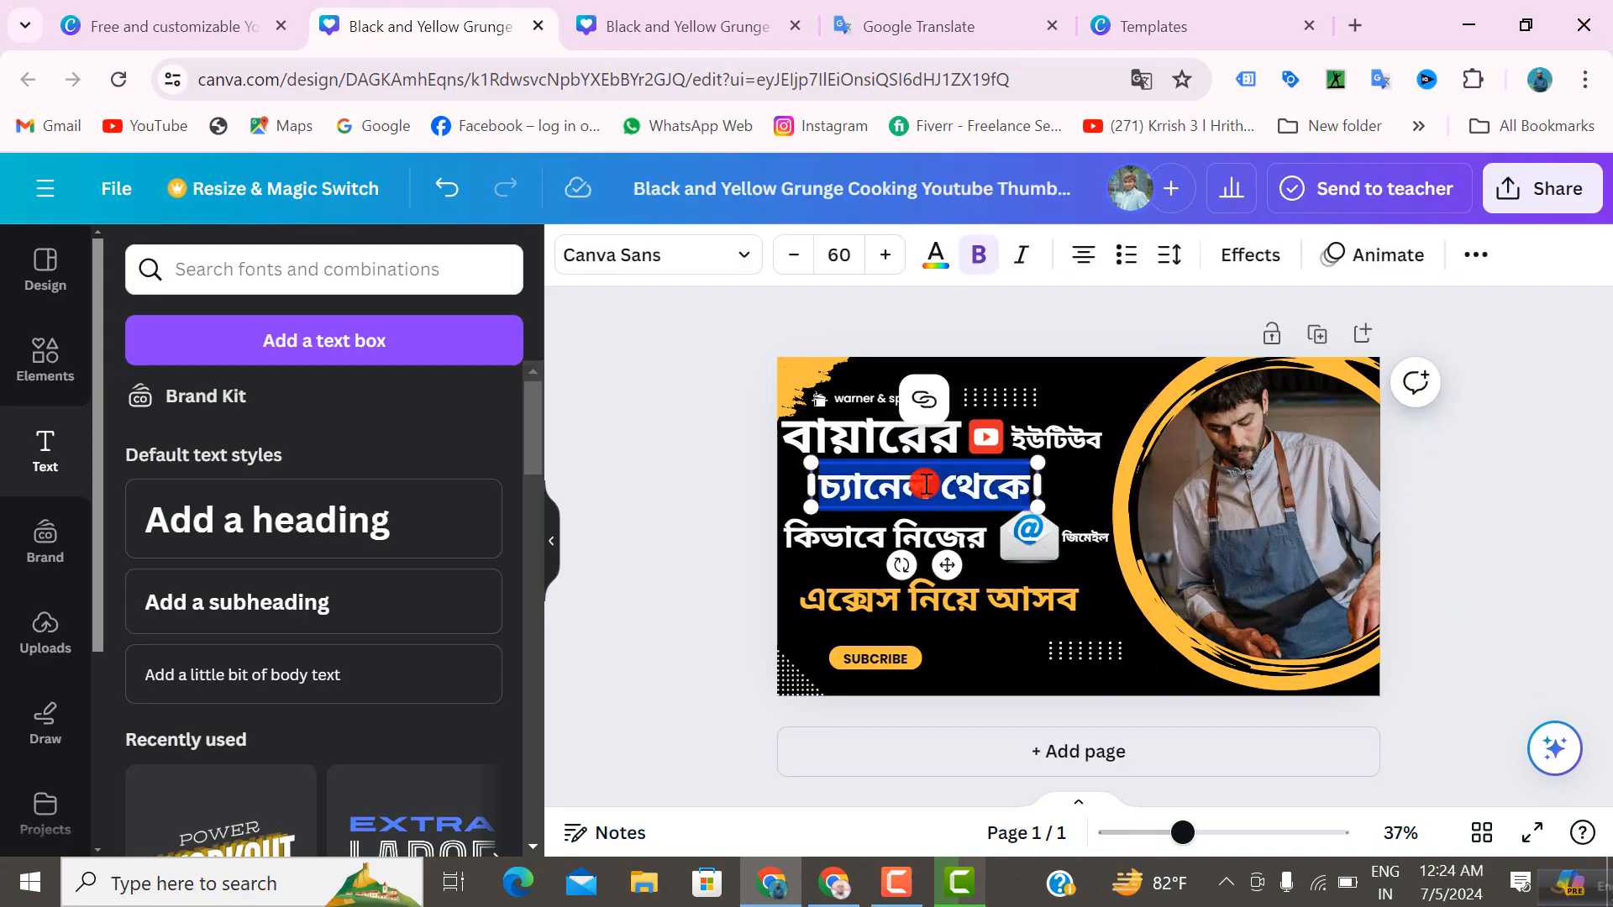
{"action": "left_click", "coordinate": [924, 487]}
{"action": "triple_click", "coordinate": [924, 487]}
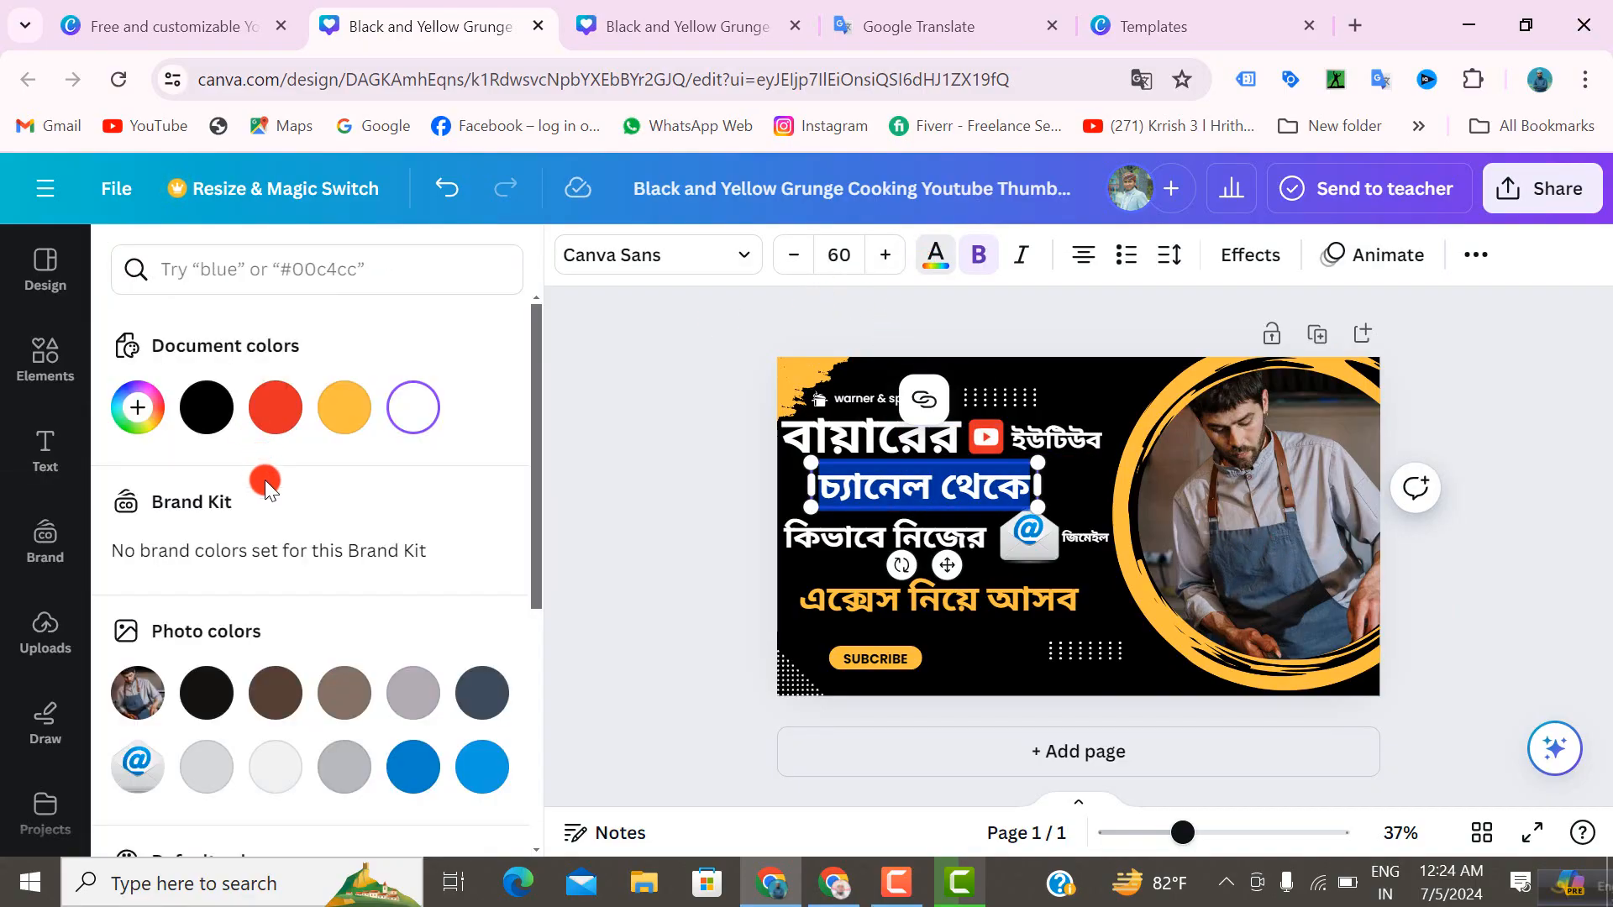
{"action": "left_click", "coordinate": [274, 408]}
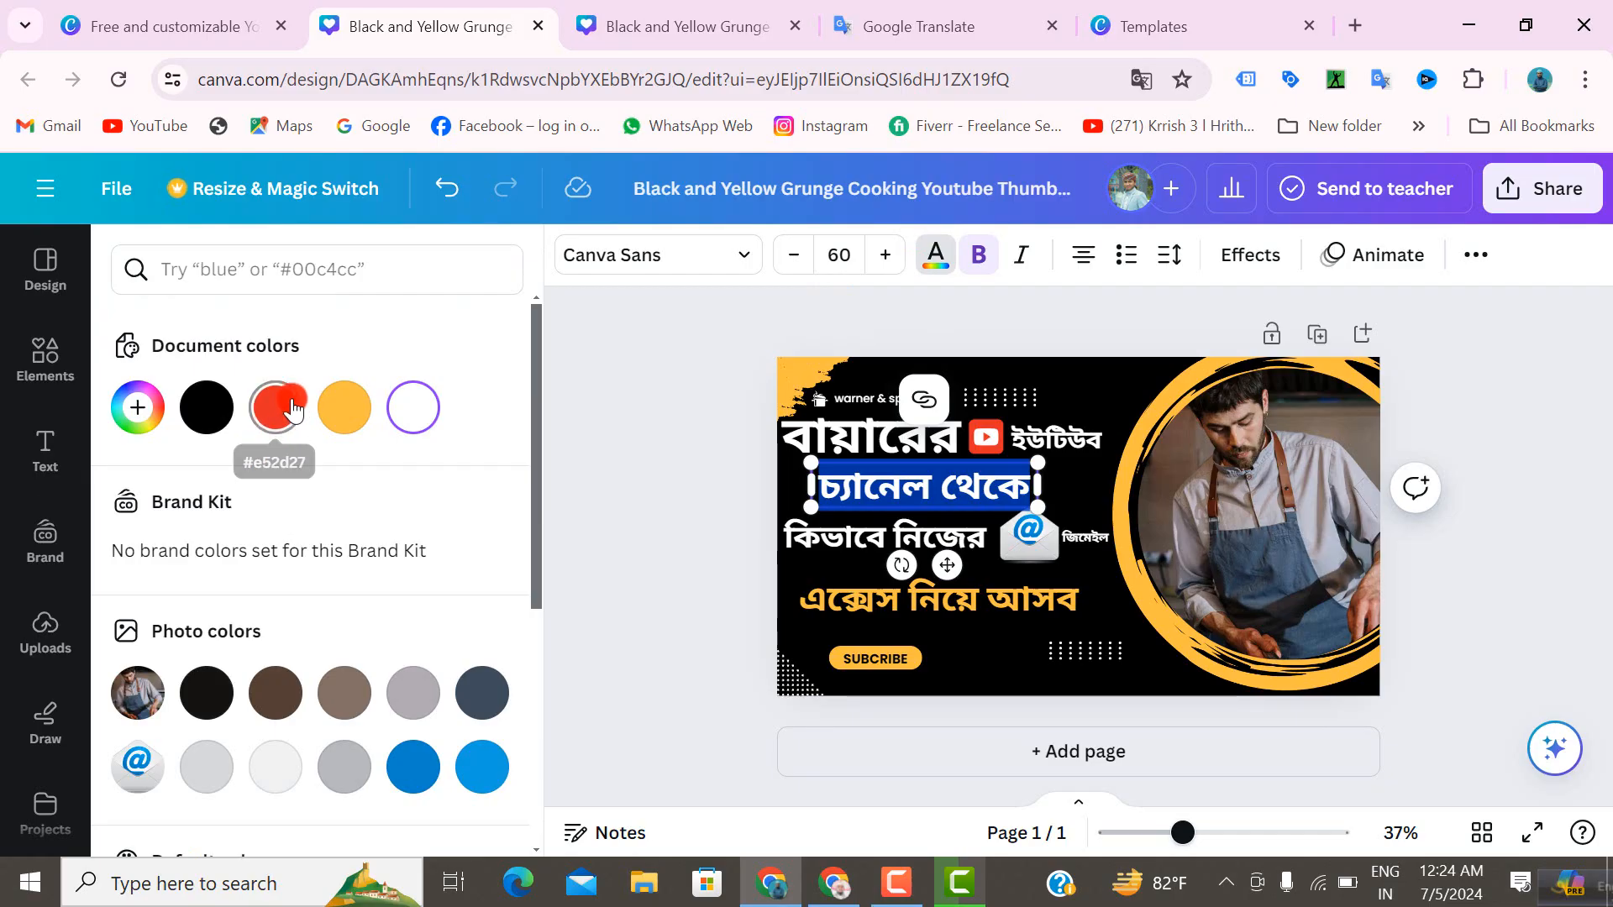
- Try the document color #ffbf42 and then white on the চ্যানেল থেকে line
{"action": "left_click", "coordinate": [588, 463]}
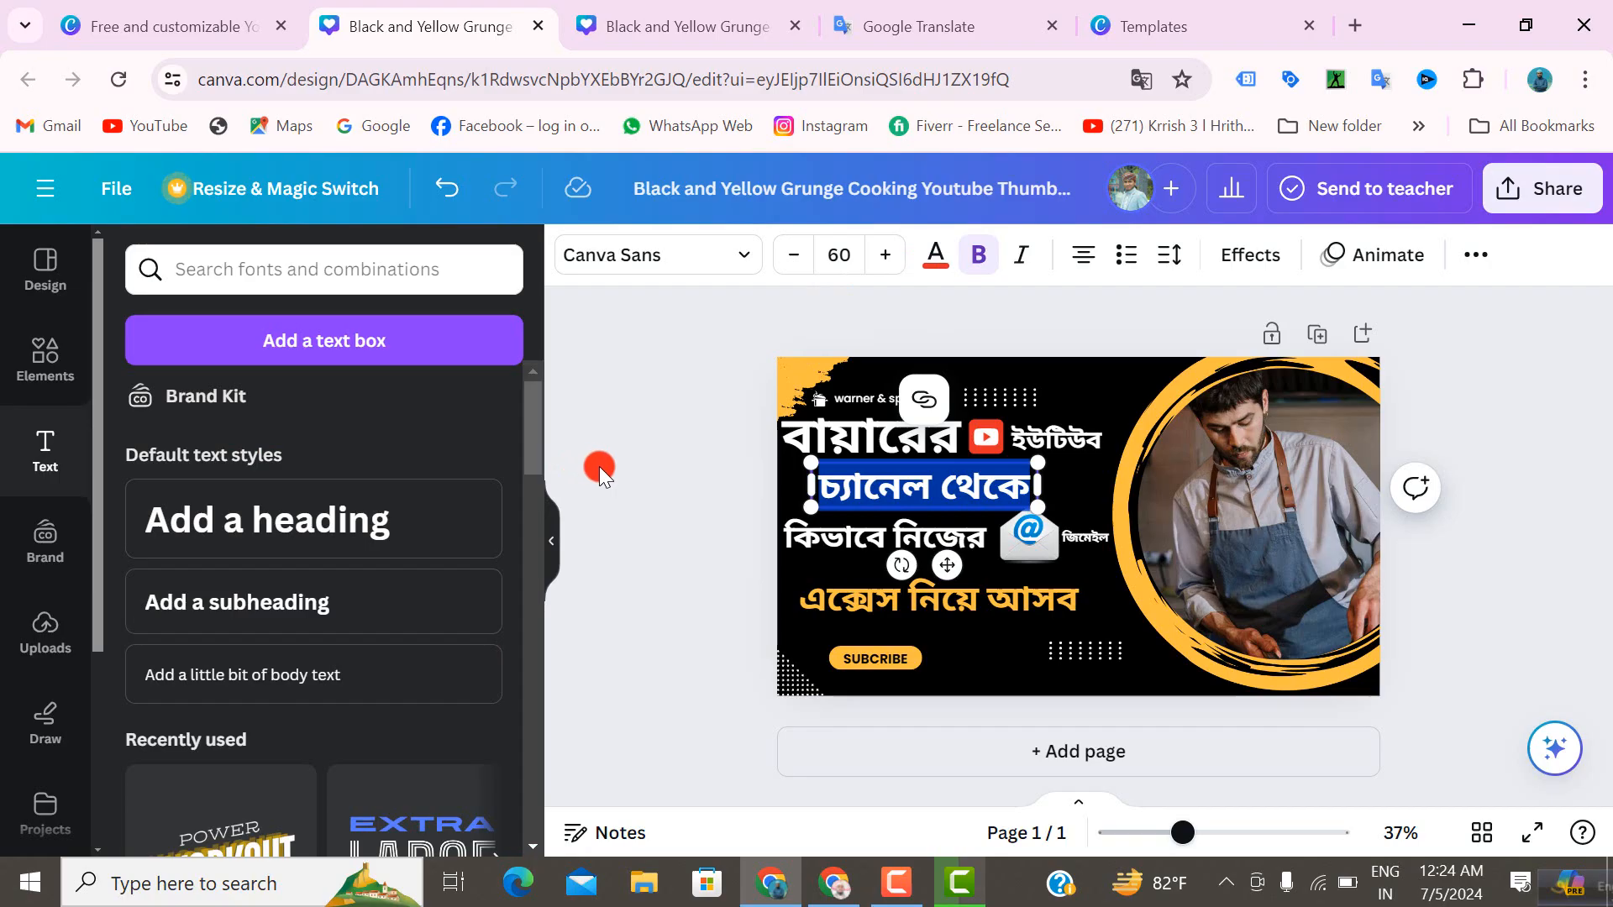
{"action": "left_click", "coordinate": [1083, 490]}
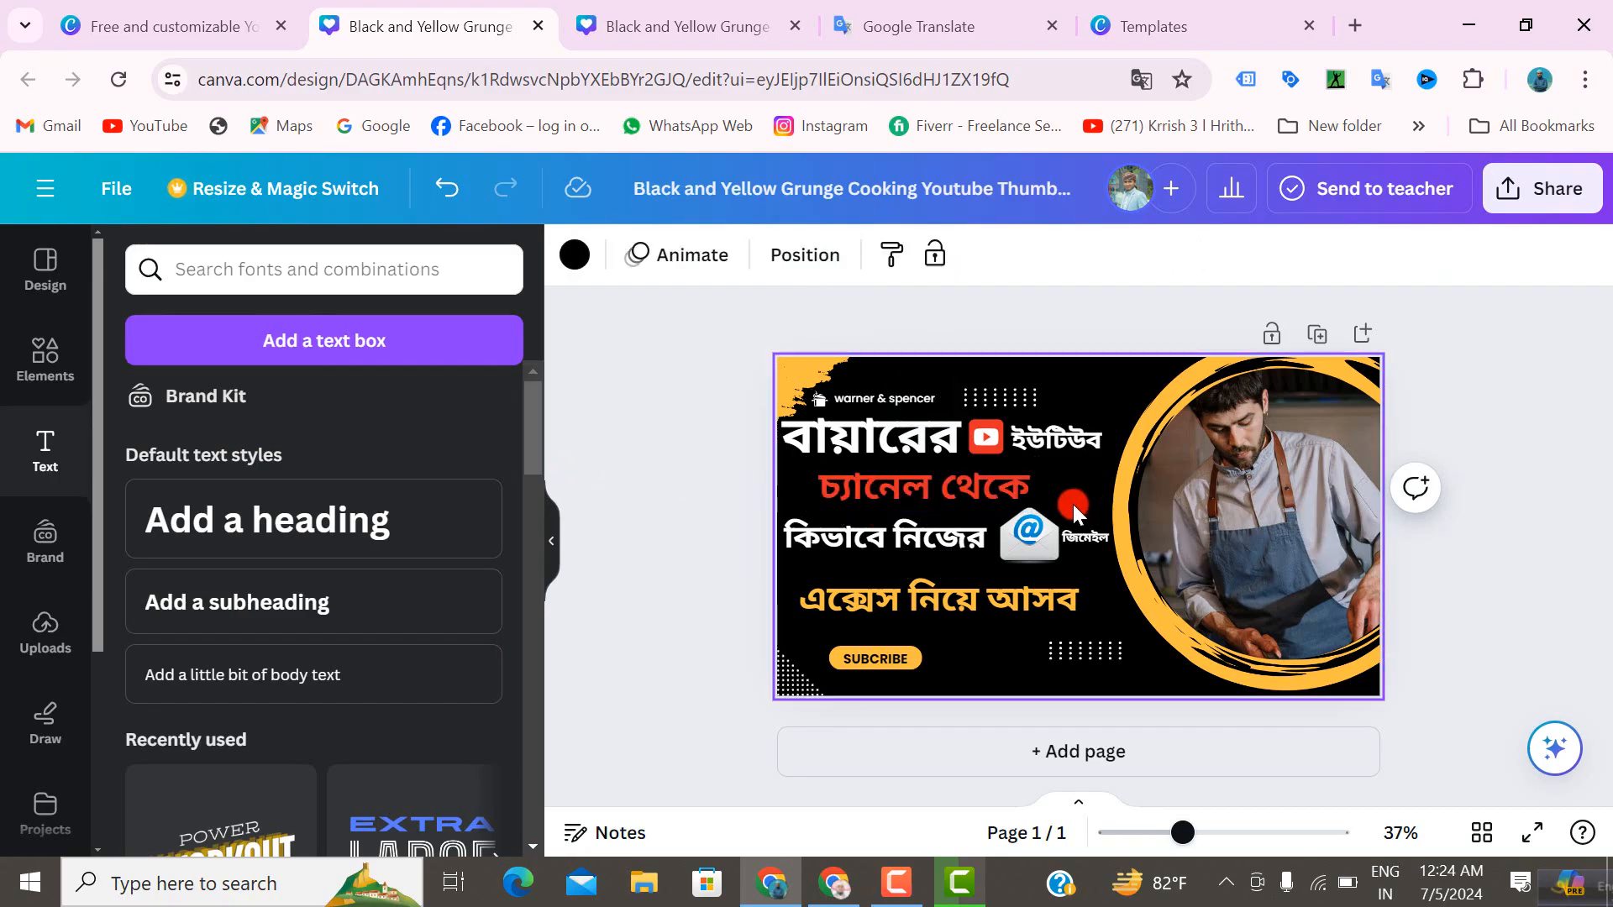
{"action": "left_click", "coordinate": [921, 477]}
{"action": "left_click", "coordinate": [920, 477]}
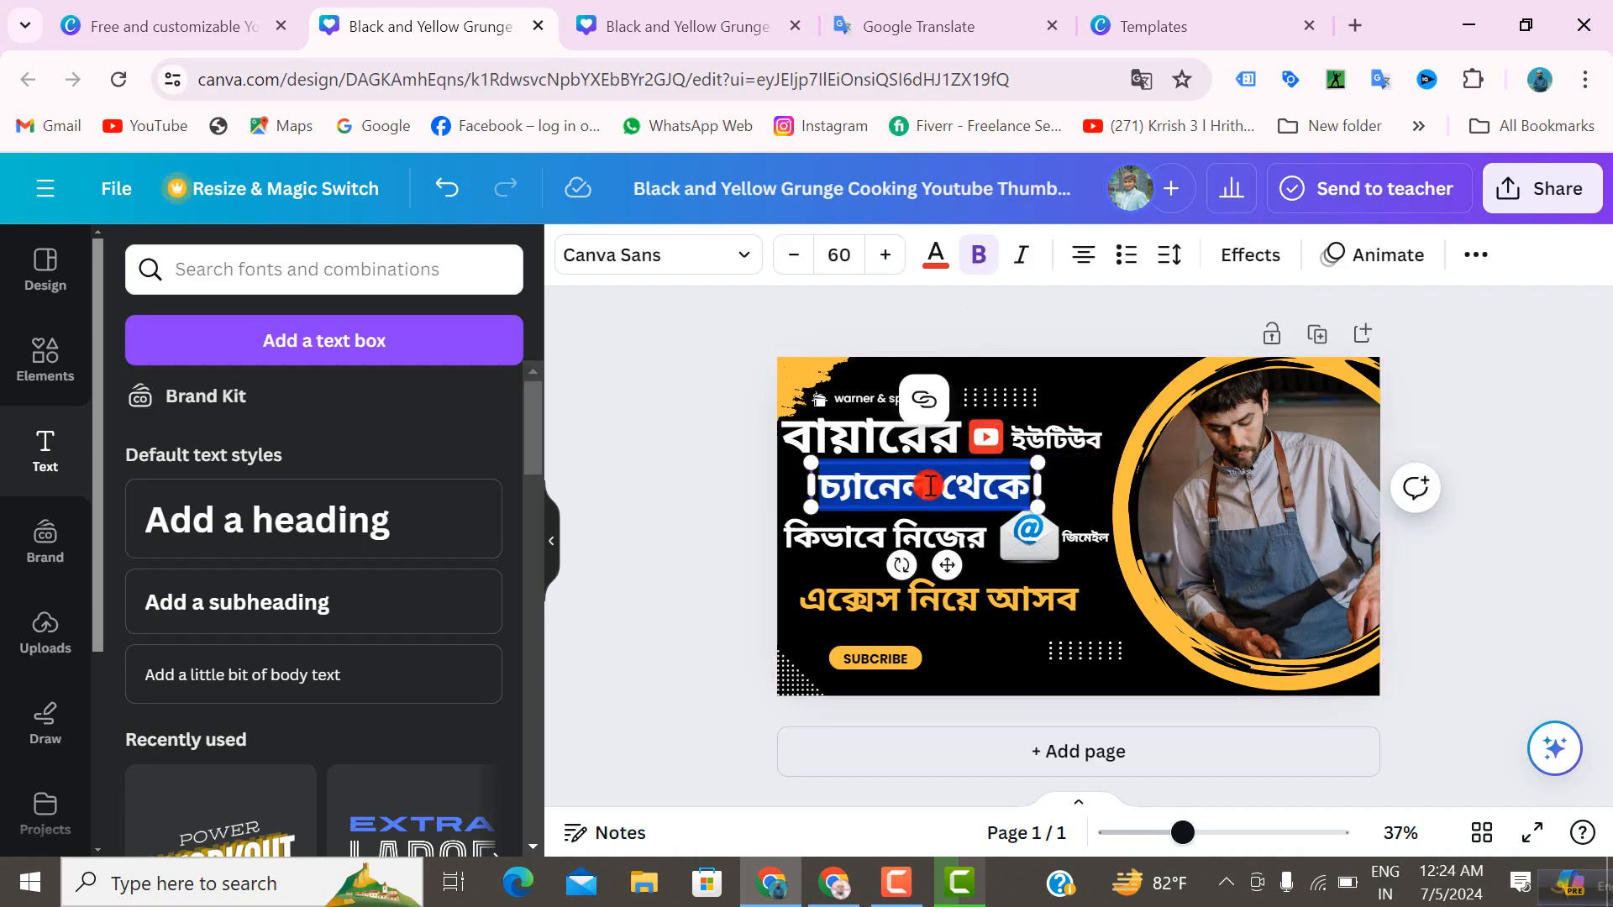
{"action": "left_click", "coordinate": [935, 257]}
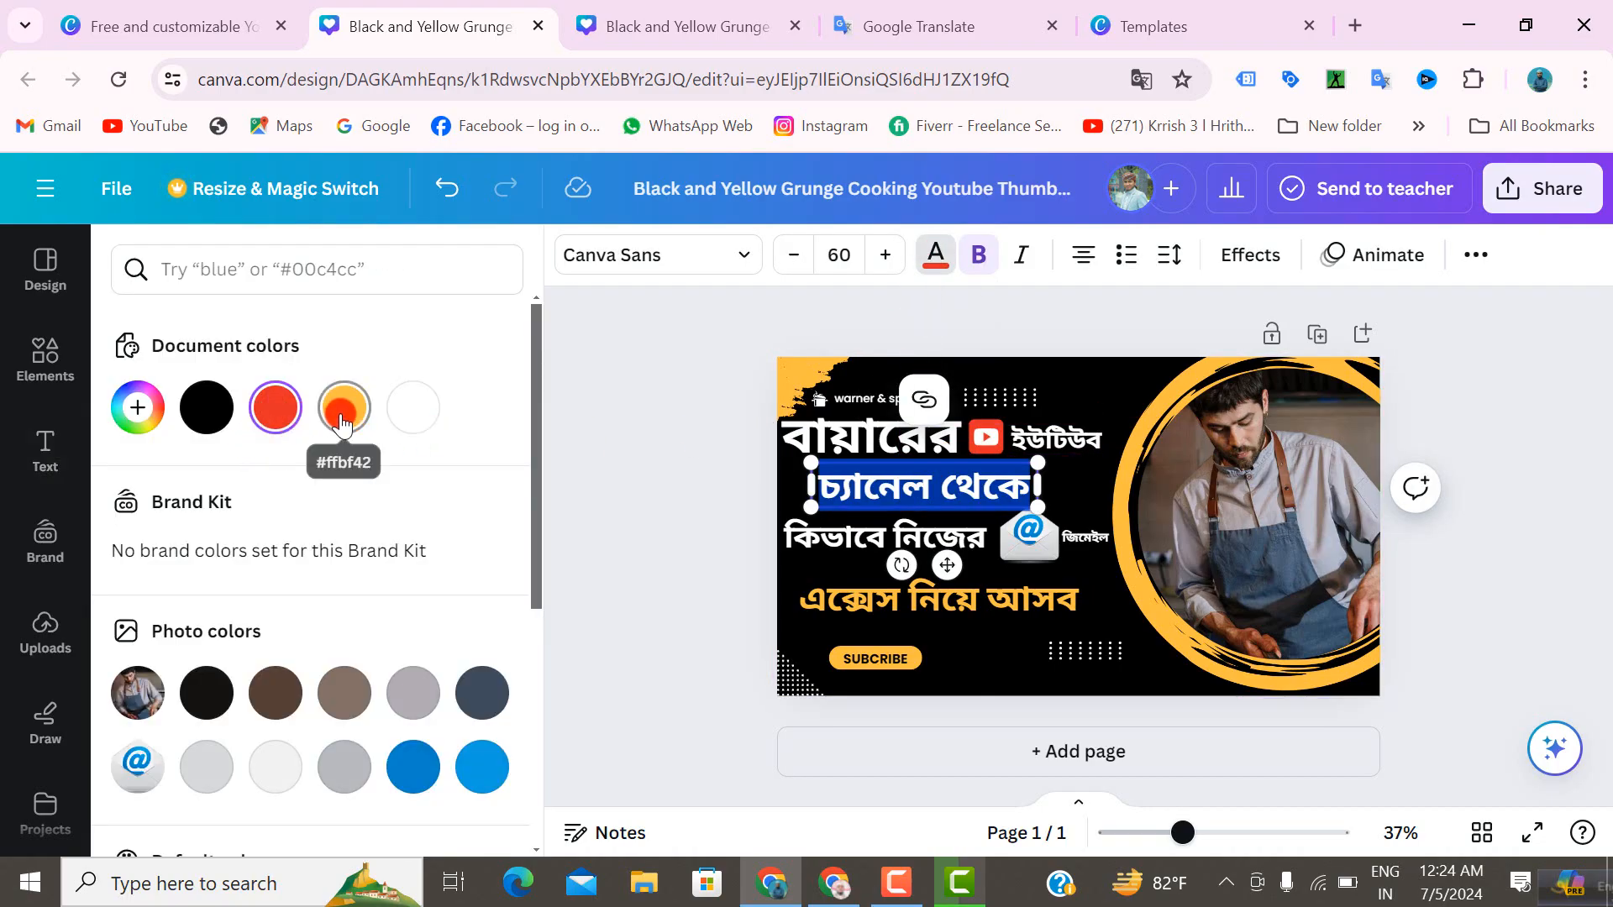
{"action": "left_click", "coordinate": [345, 422]}
{"action": "key", "text": "Escape"}
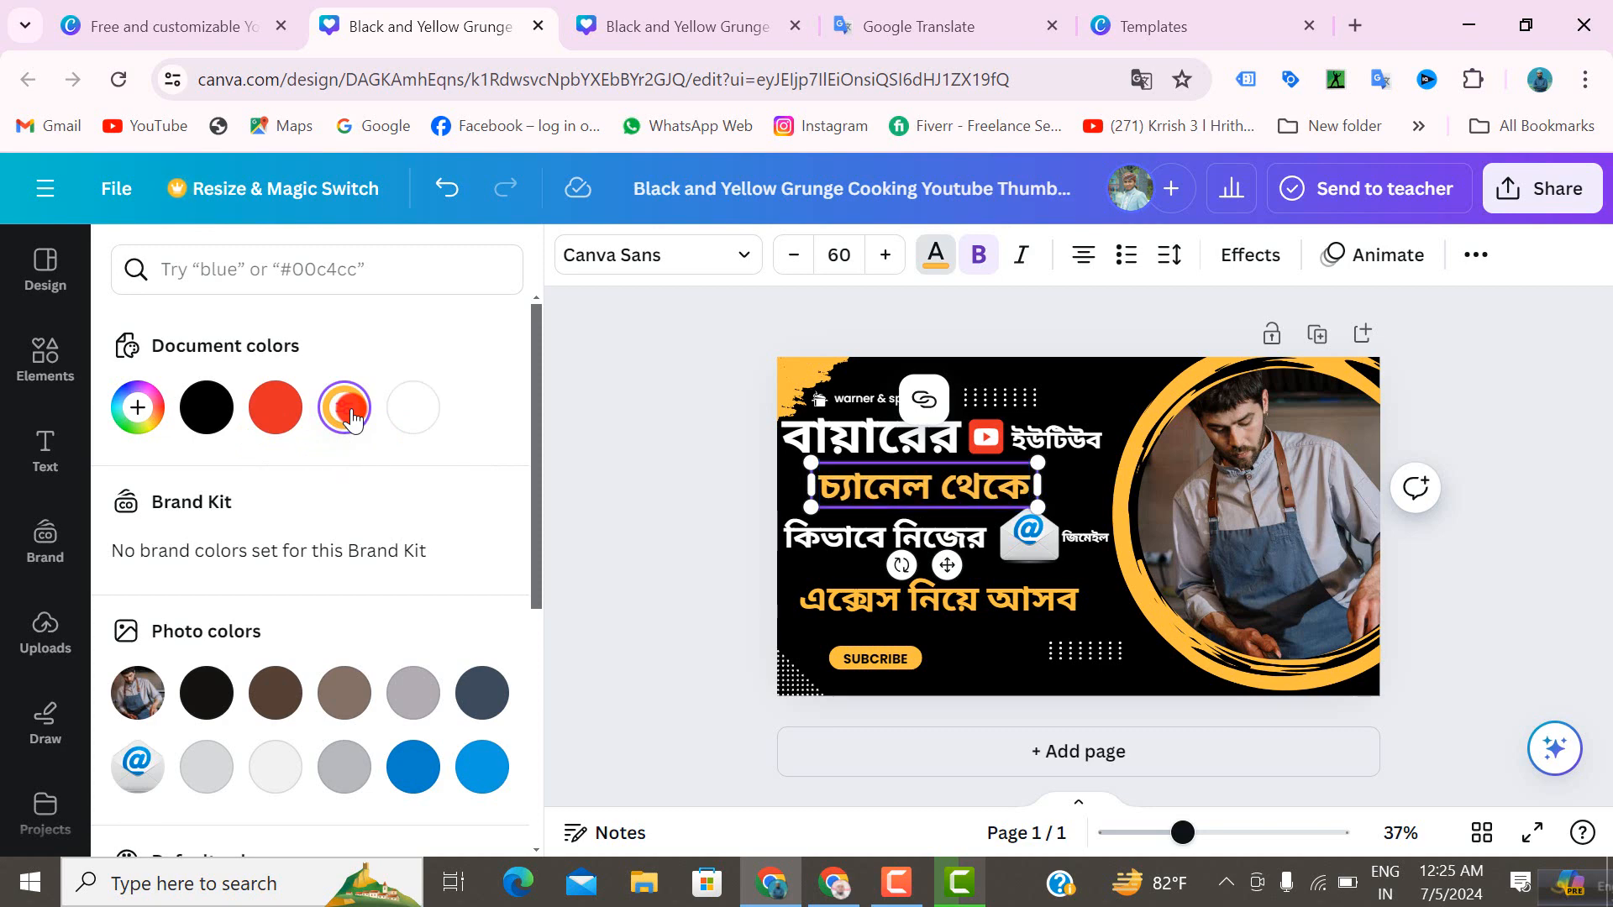
{"action": "left_click", "coordinate": [412, 407]}
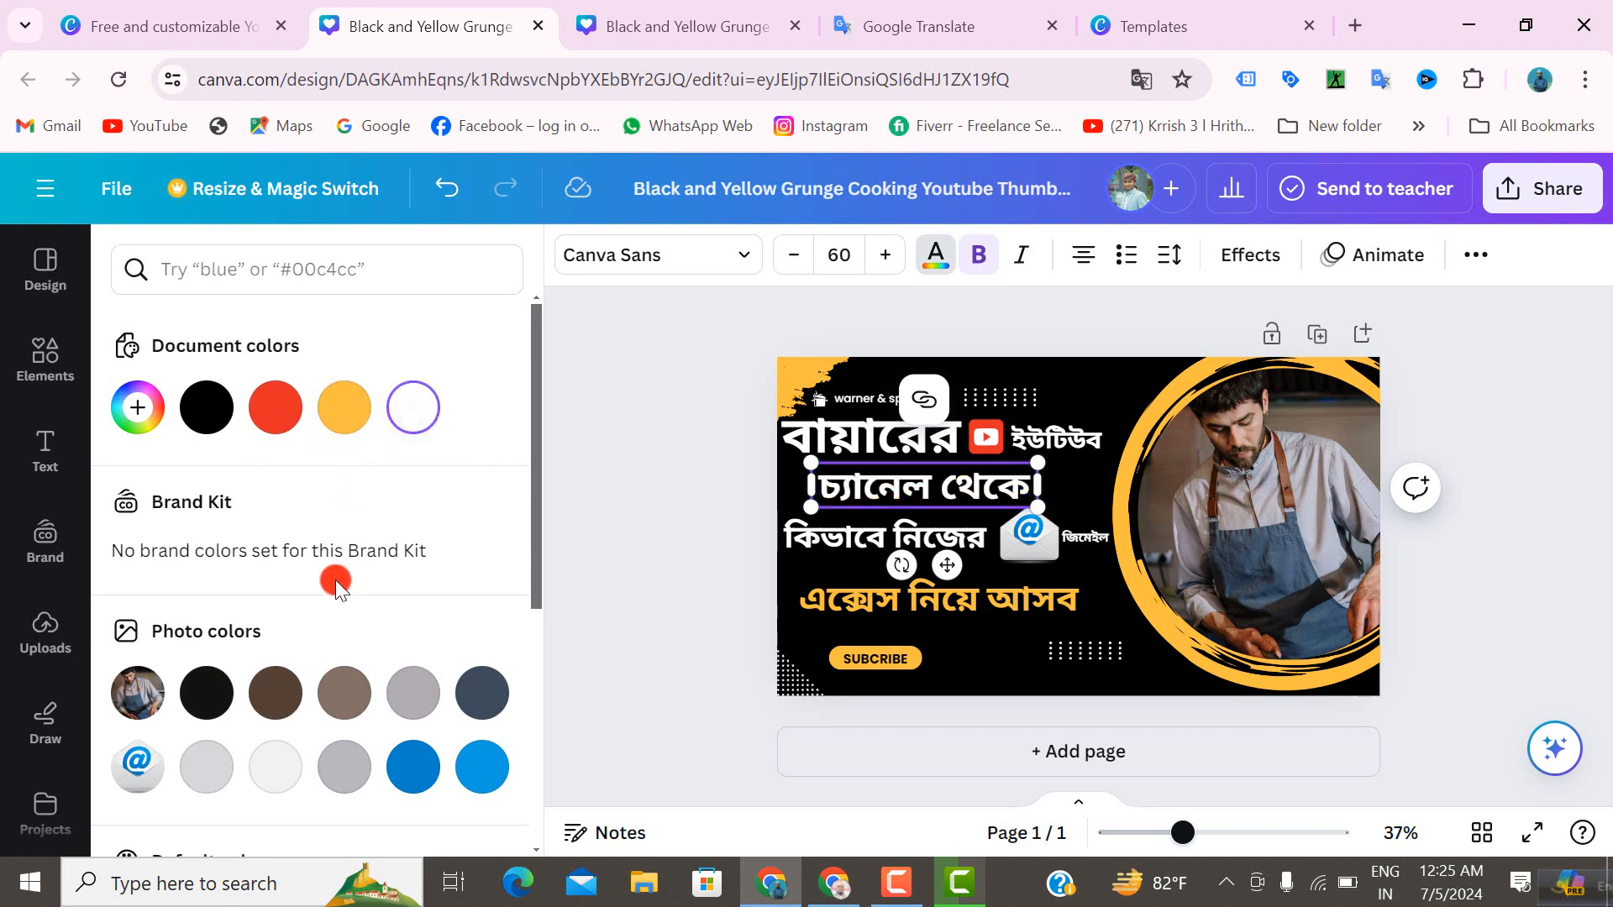
- Try red, pink and purple default colors on the চ্যানেল থেকে line, finally coloring it with the solid light yellow
{"action": "scroll", "coordinate": [335, 580], "scroll_direction": "down", "scroll_amount": 3}
{"action": "left_click", "coordinate": [206, 775]}
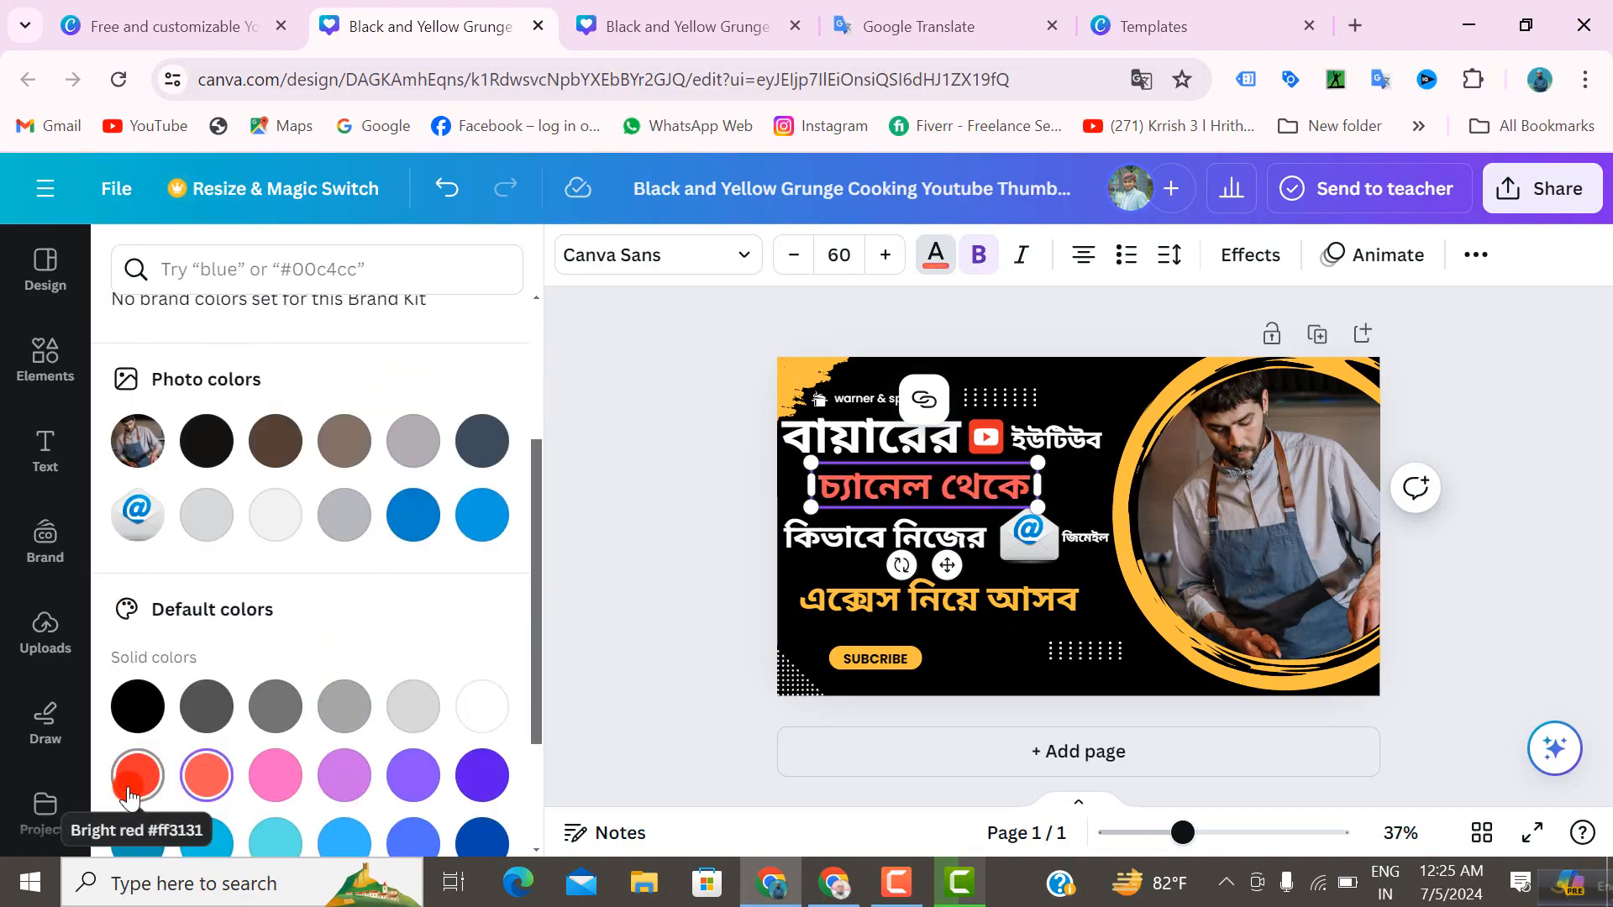
{"action": "left_click", "coordinate": [344, 775]}
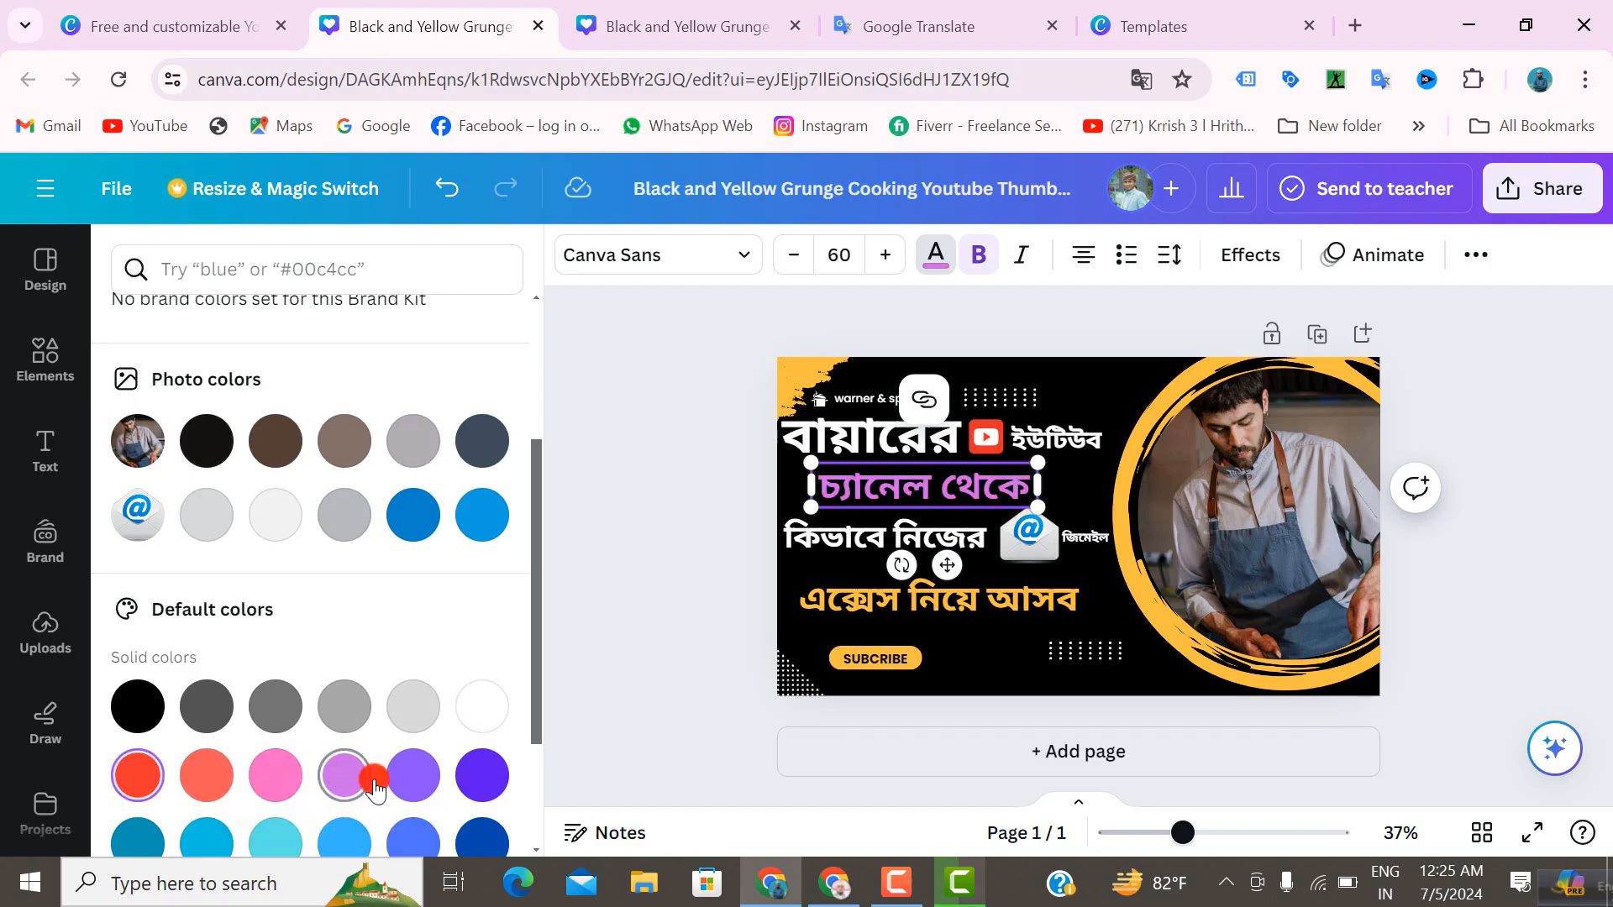
{"action": "scroll", "coordinate": [395, 797], "scroll_direction": "down", "scroll_amount": 3}
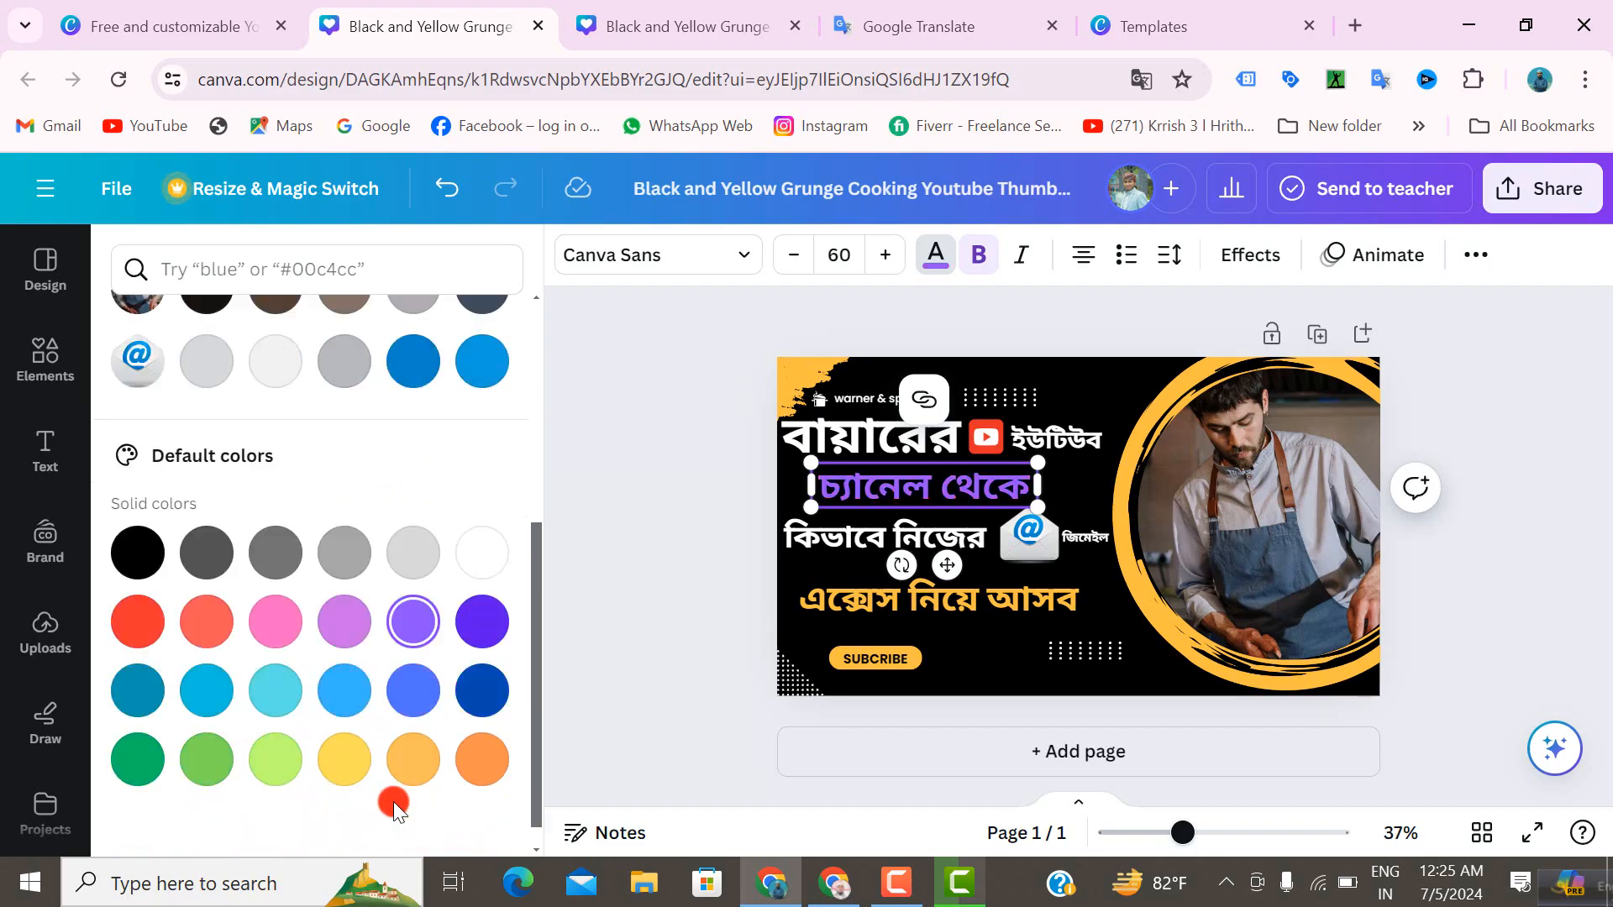
{"action": "left_click", "coordinate": [347, 740]}
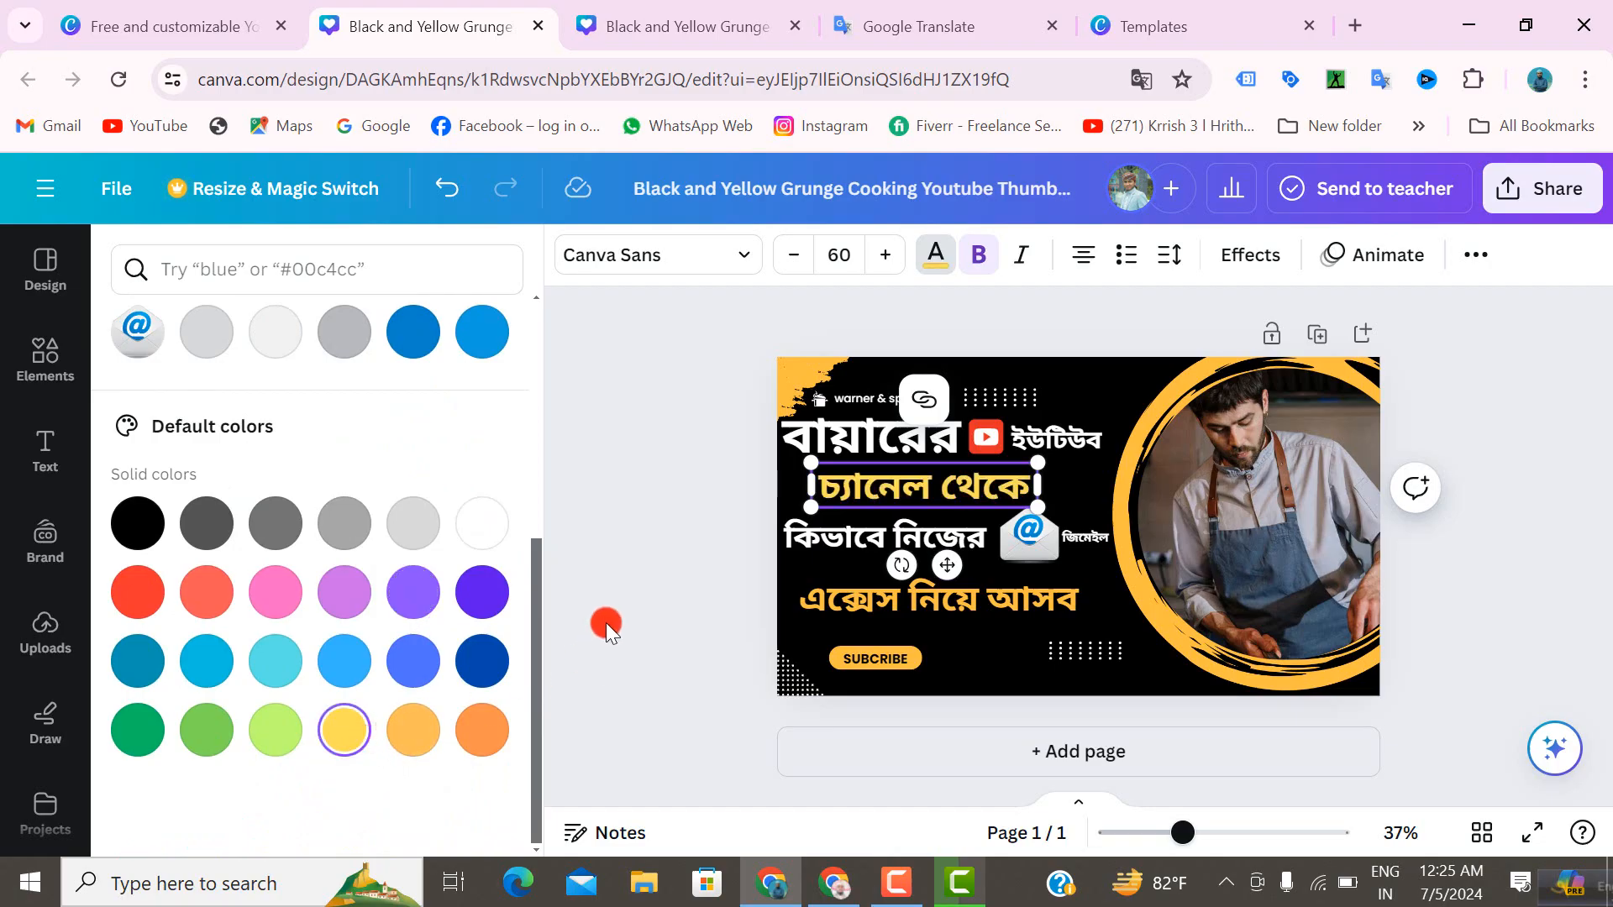
{"action": "key", "text": "Escape"}
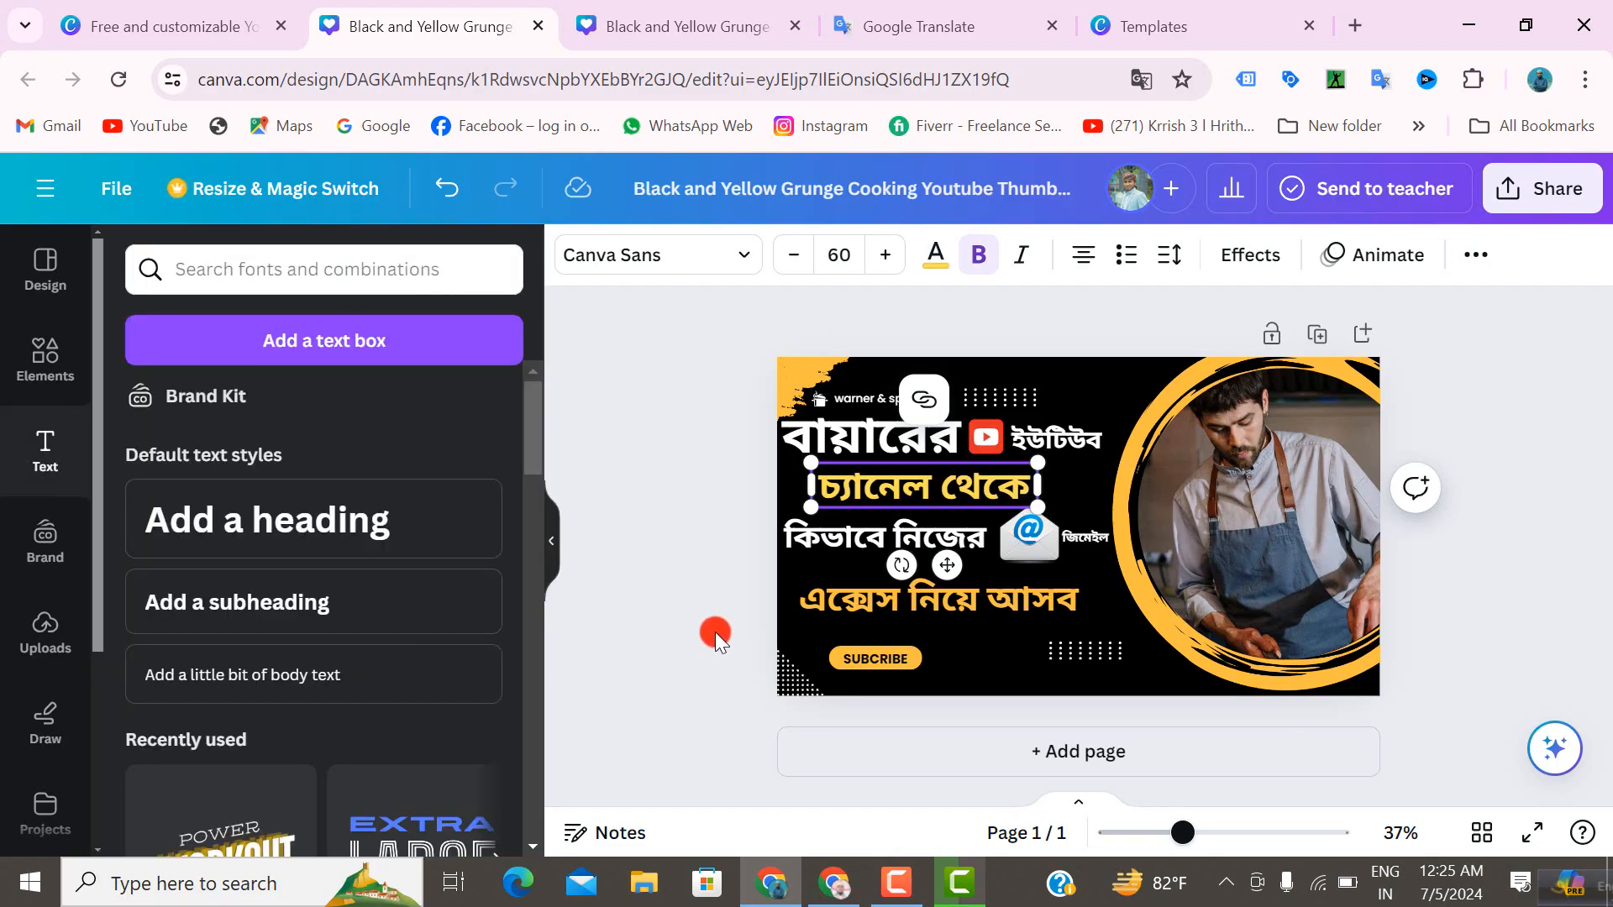
{"action": "left_click", "coordinate": [1076, 490]}
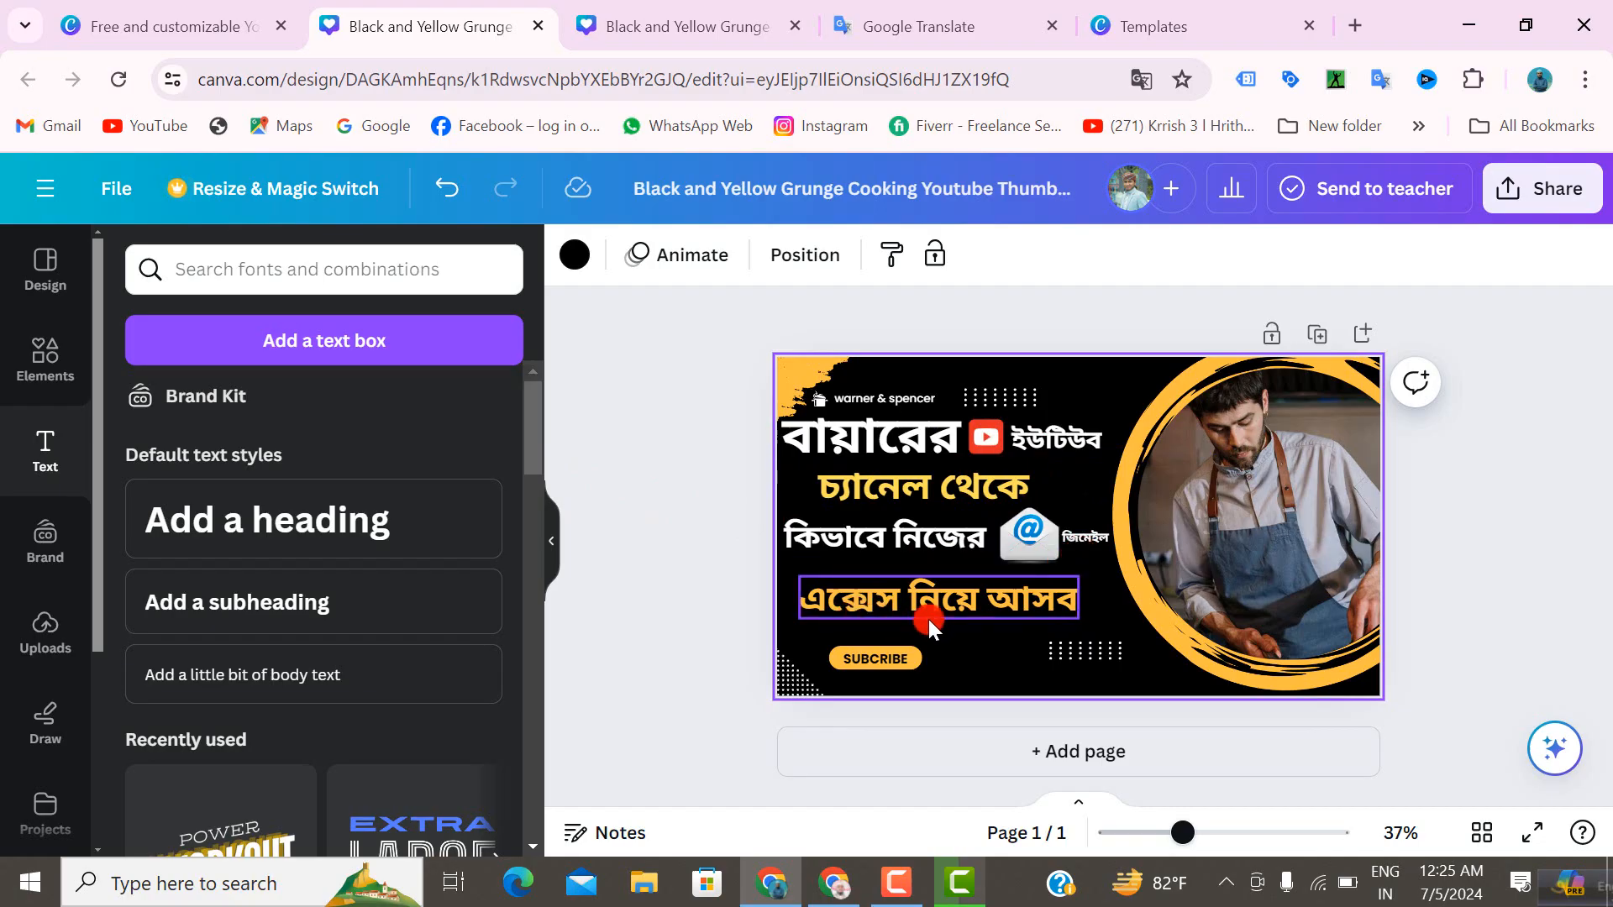
{"action": "left_click", "coordinate": [699, 532]}
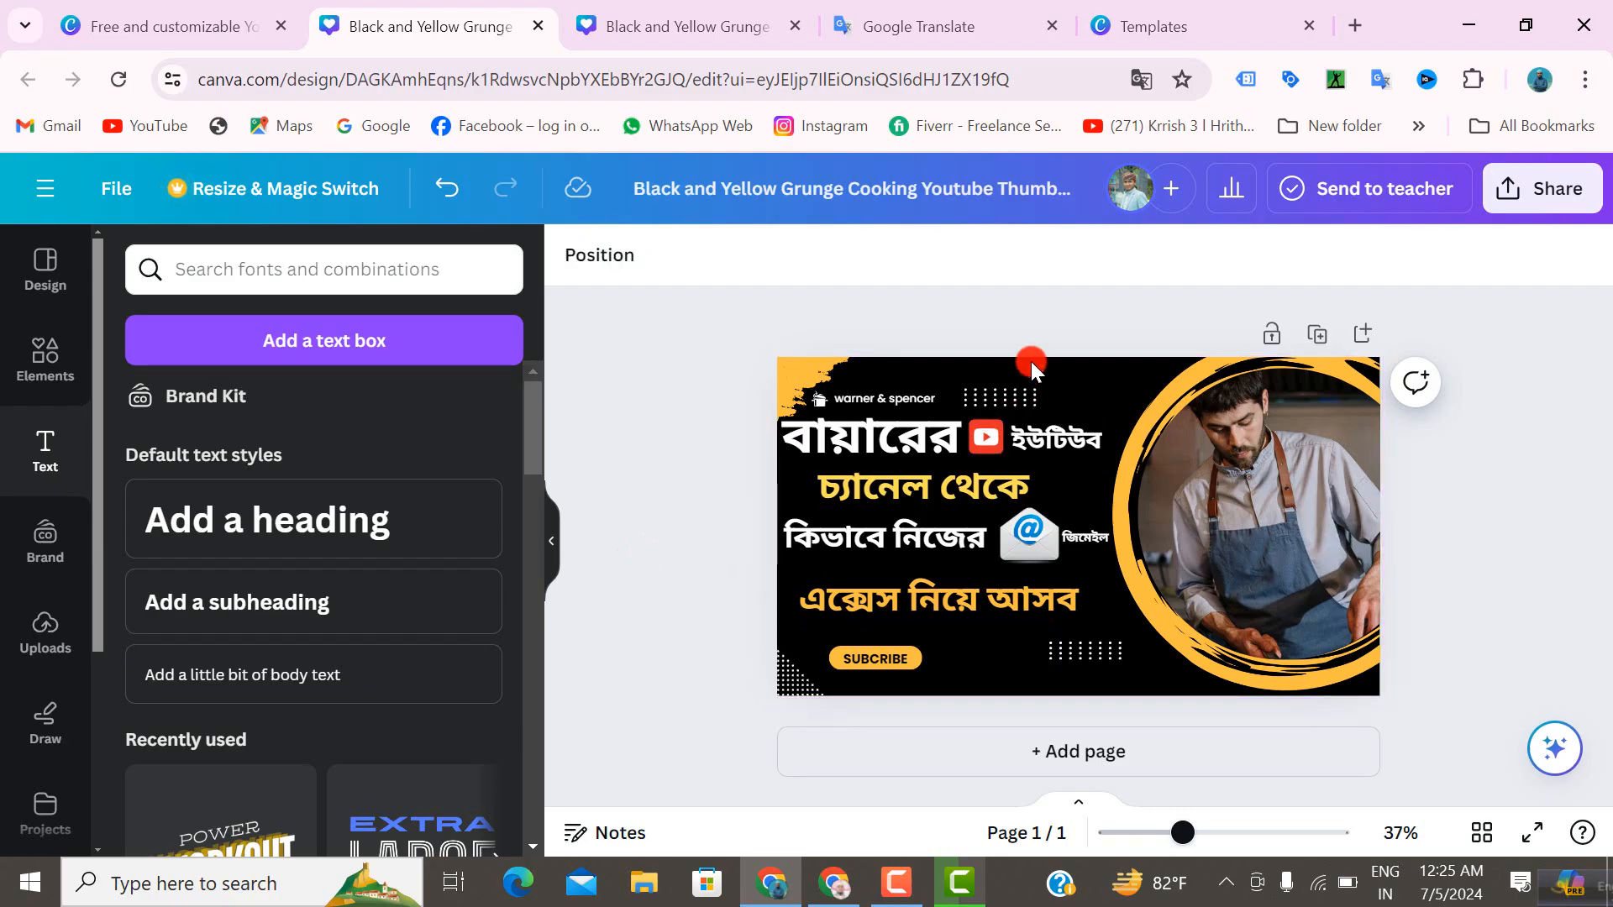
- Move the upper dot pattern up near the thumbnail's top edge and delete the warner & spencer text
{"action": "left_click", "coordinate": [1001, 392]}
{"action": "left_click_drag", "start_coordinate": [1010, 390], "coordinate": [968, 381]}
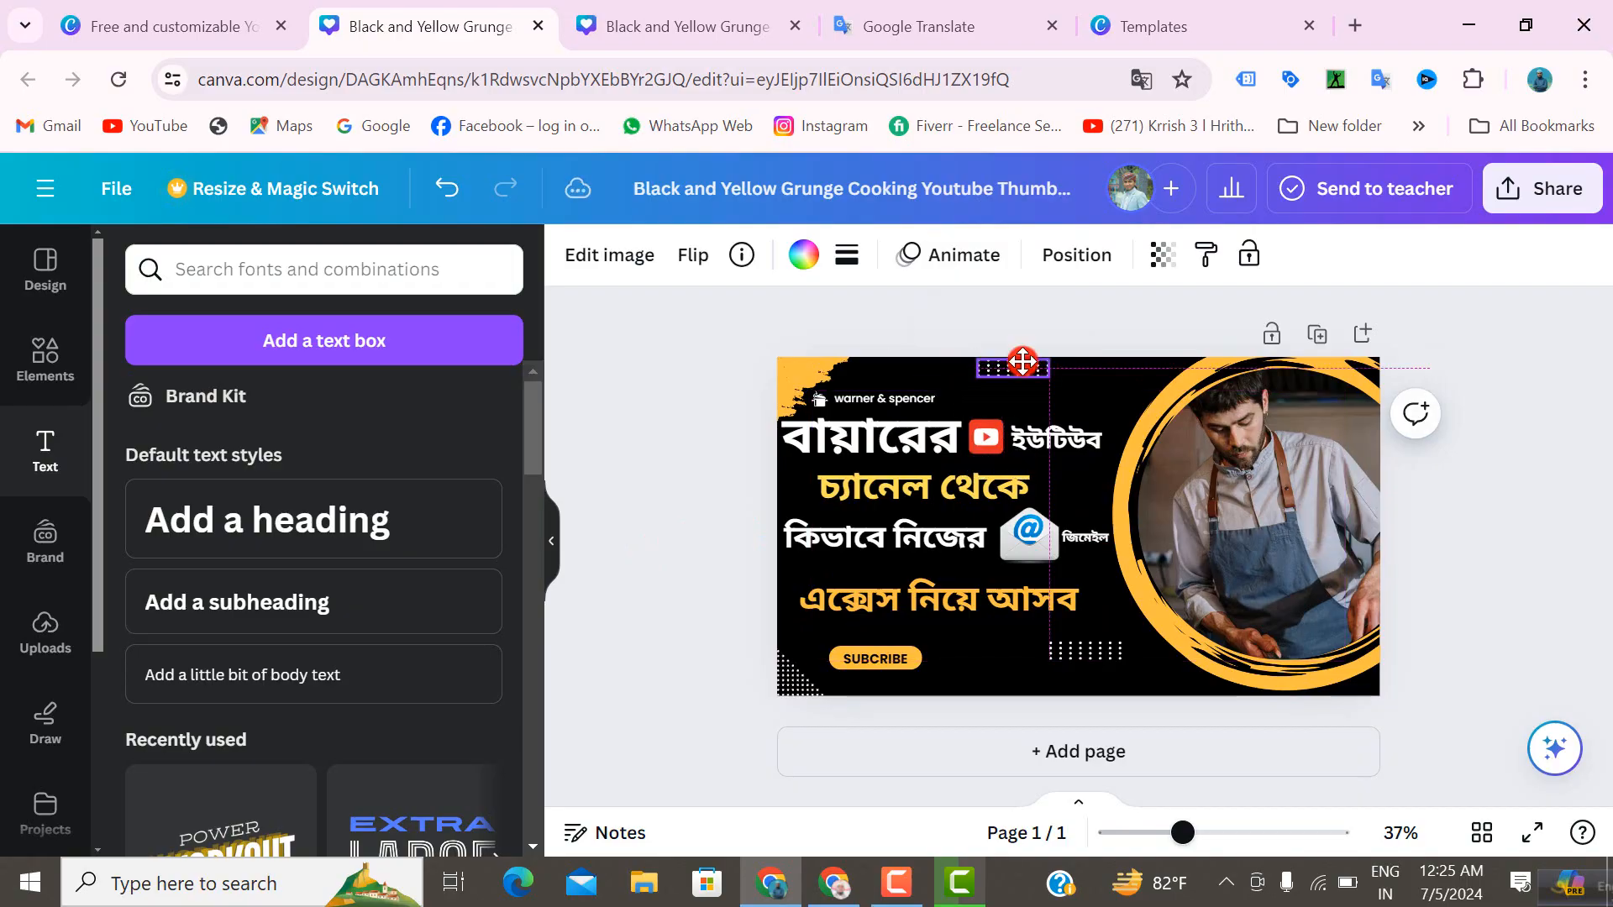
{"action": "left_click", "coordinate": [887, 392]}
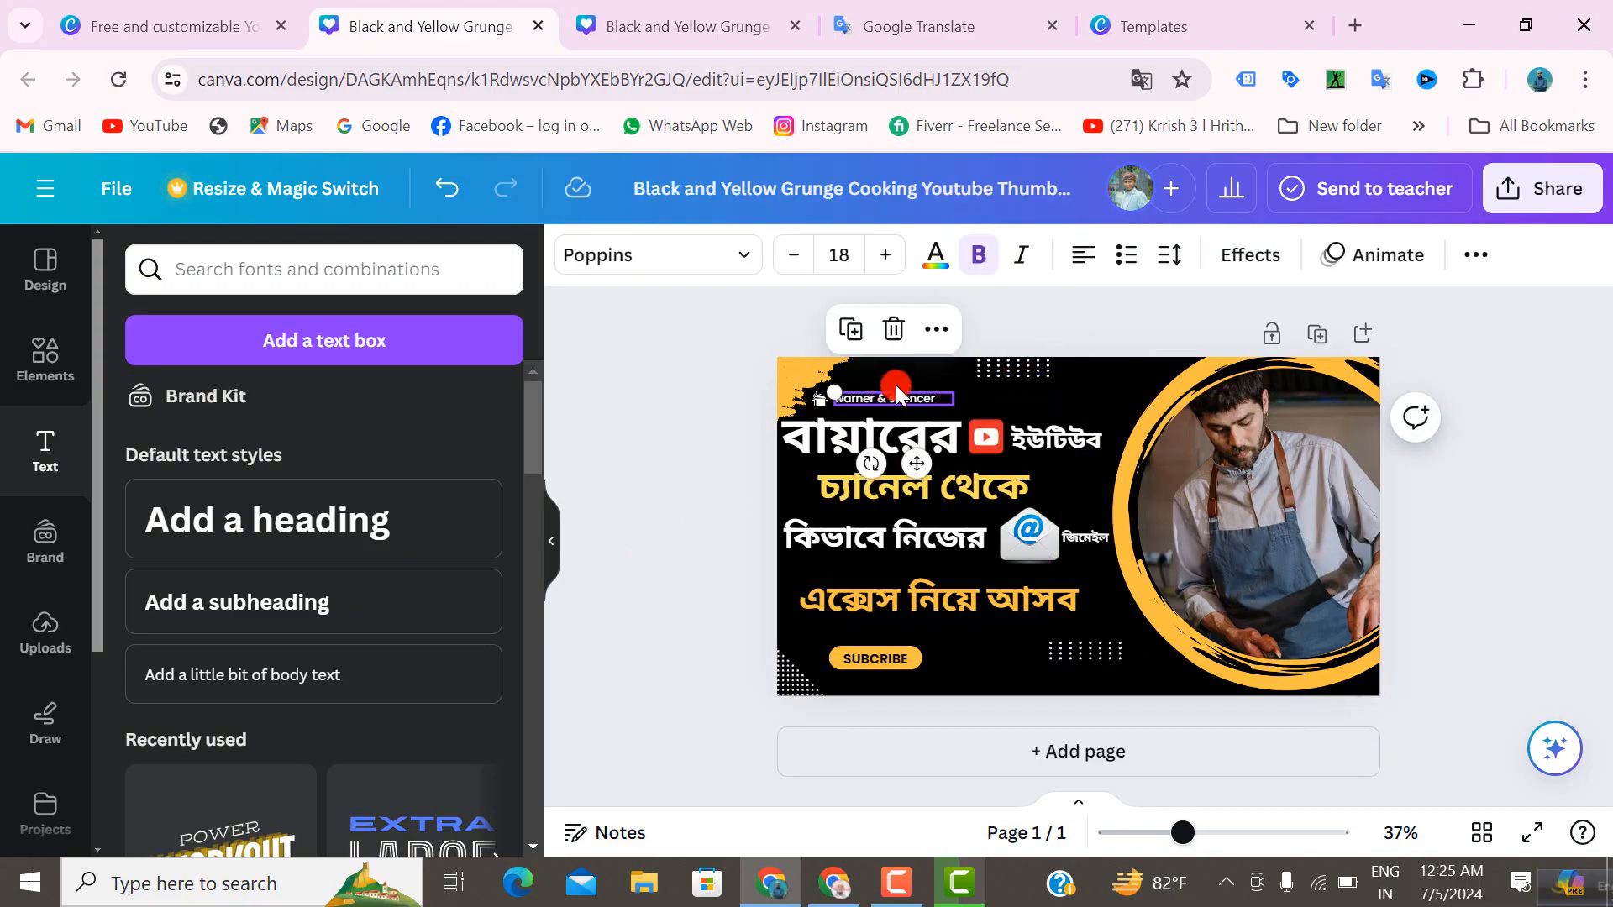
{"action": "left_click", "coordinate": [905, 331]}
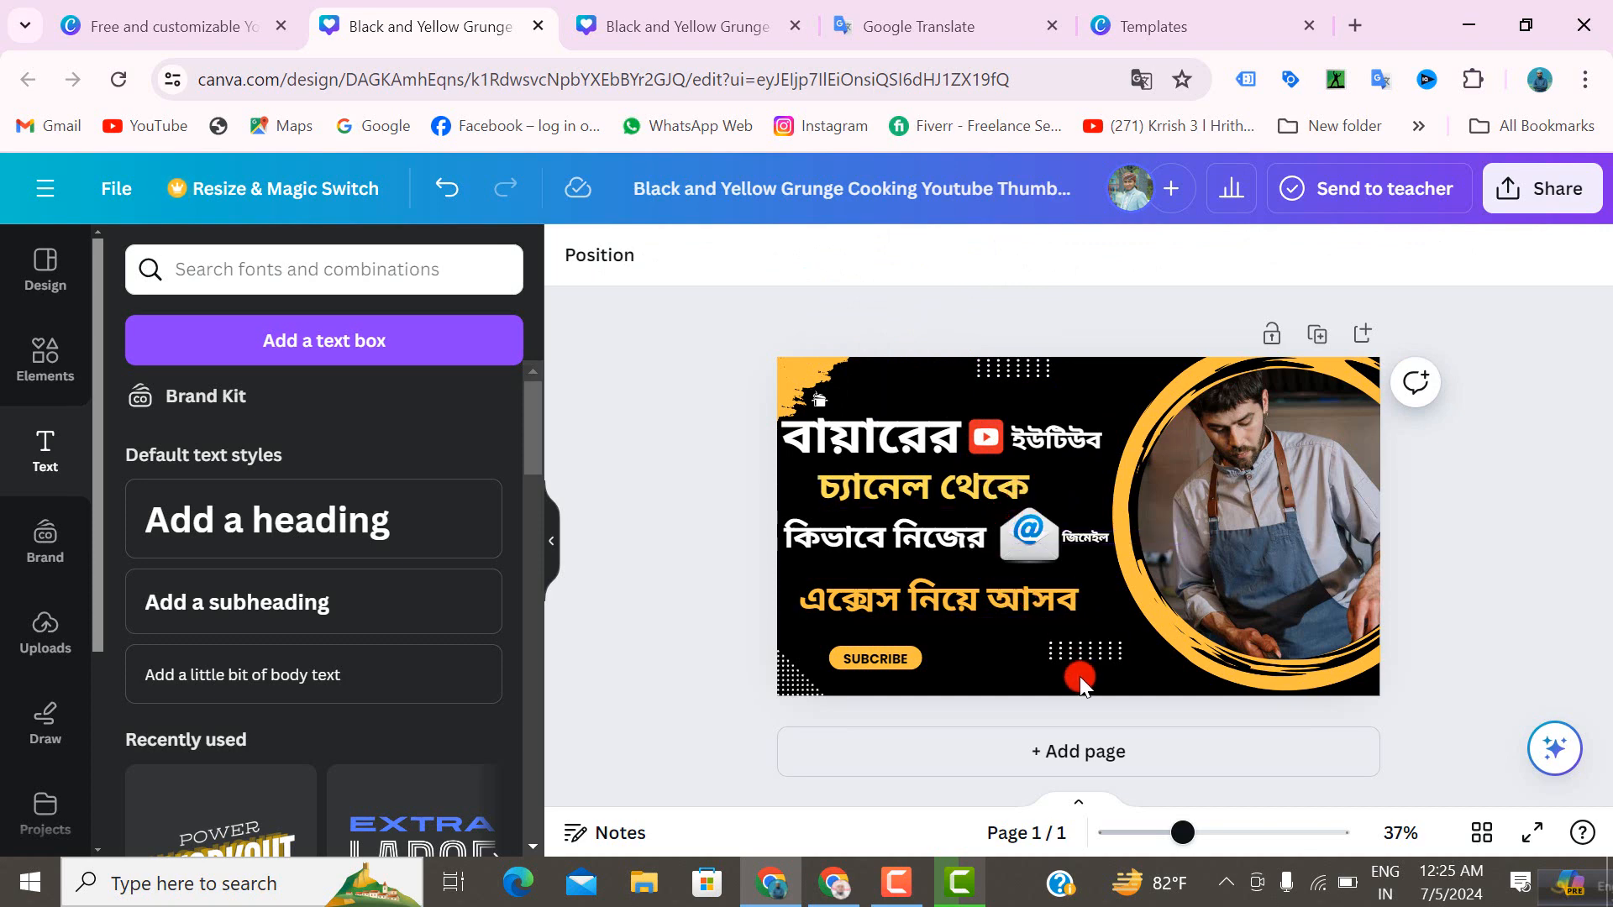
- Move the lower dot pattern slightly down and left, closer to the thumbnail's bottom edge
{"action": "left_click_drag", "start_coordinate": [1077, 655], "coordinate": [1064, 672]}
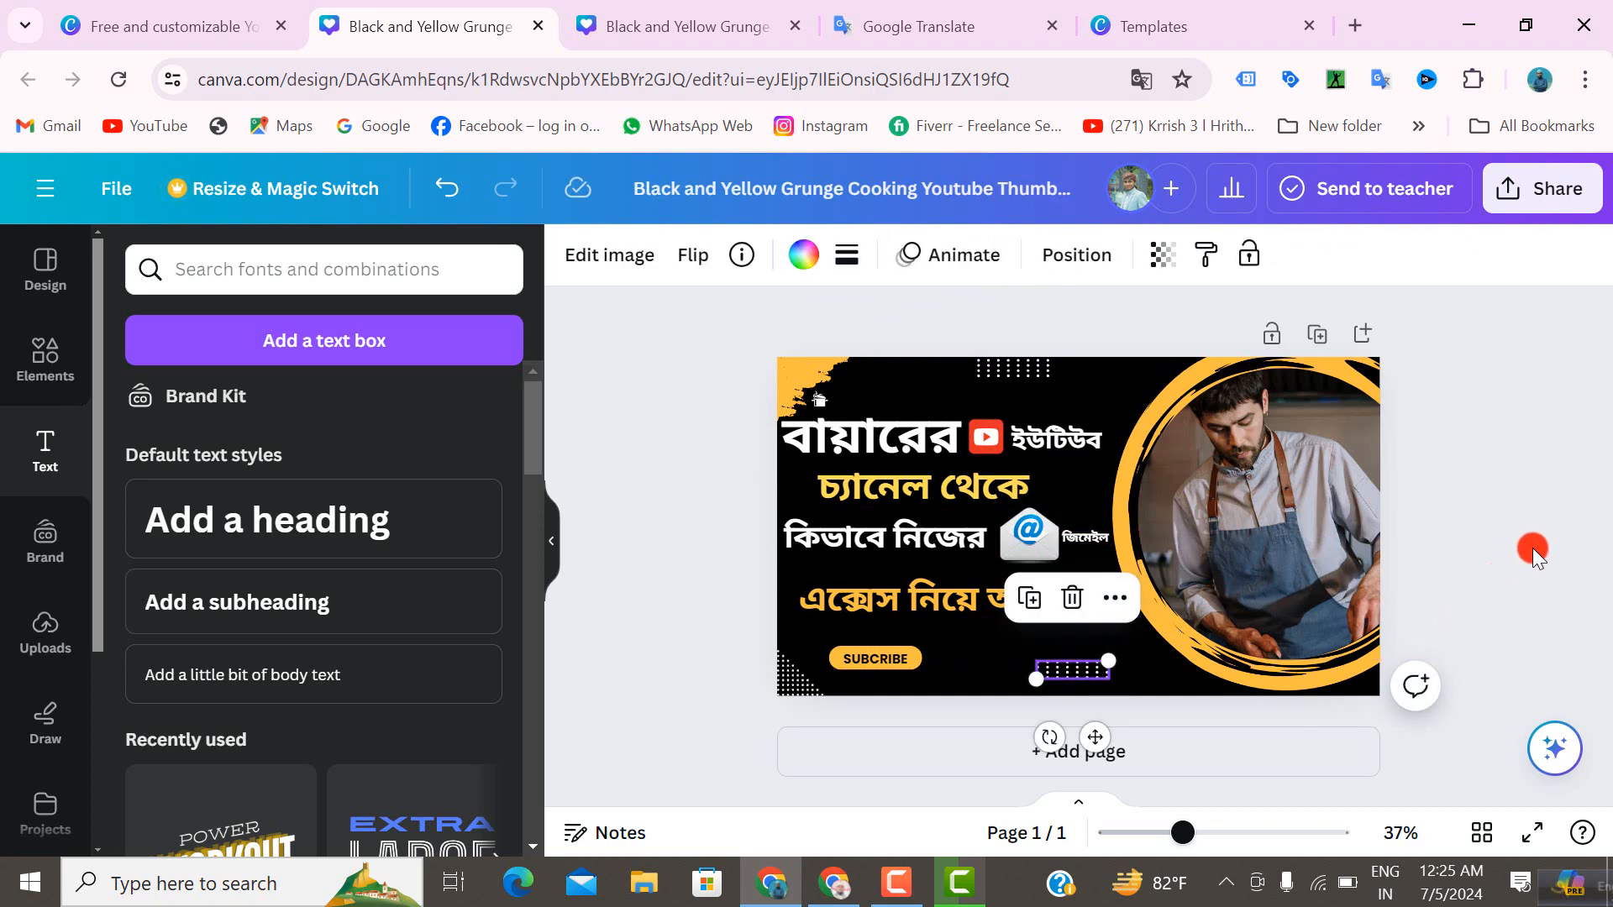
{"action": "left_click", "coordinate": [1423, 536]}
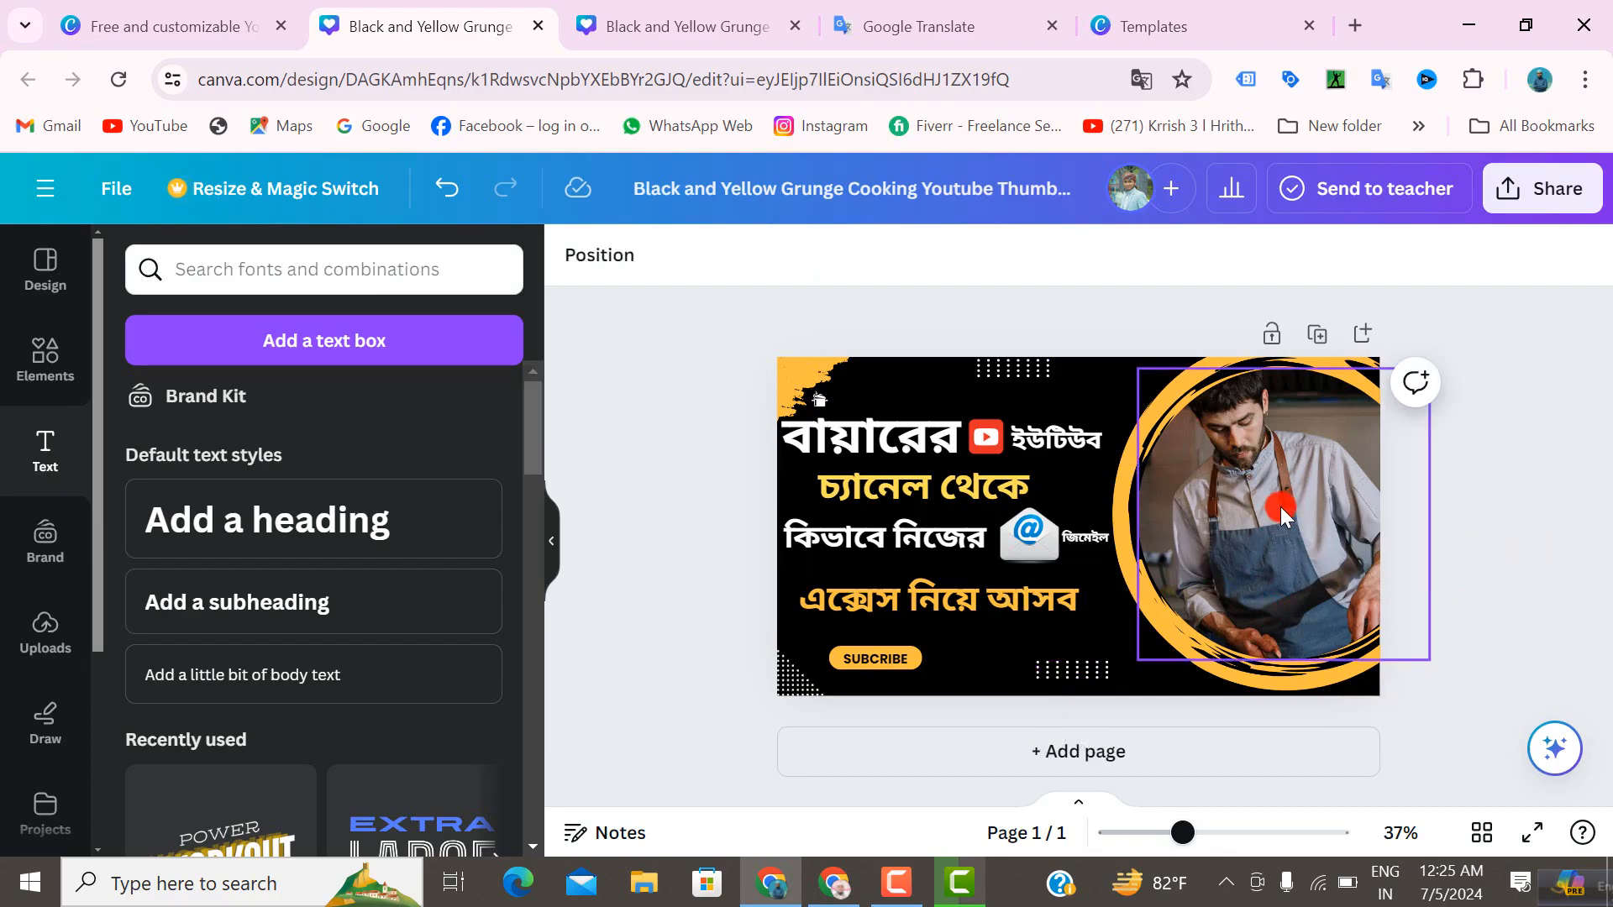
- Delete the cook's photo but keep its circular frame, aligning the empty frame inside the yellow brush ring
{"action": "mouse_move", "coordinate": [1269, 509]}
{"action": "left_mouse_down"}
{"action": "mouse_move", "coordinate": [1248, 588]}
{"action": "mouse_move", "coordinate": [1287, 521]}
{"action": "mouse_move", "coordinate": [1254, 504]}
{"action": "mouse_move", "coordinate": [1276, 509]}
{"action": "left_mouse_up"}
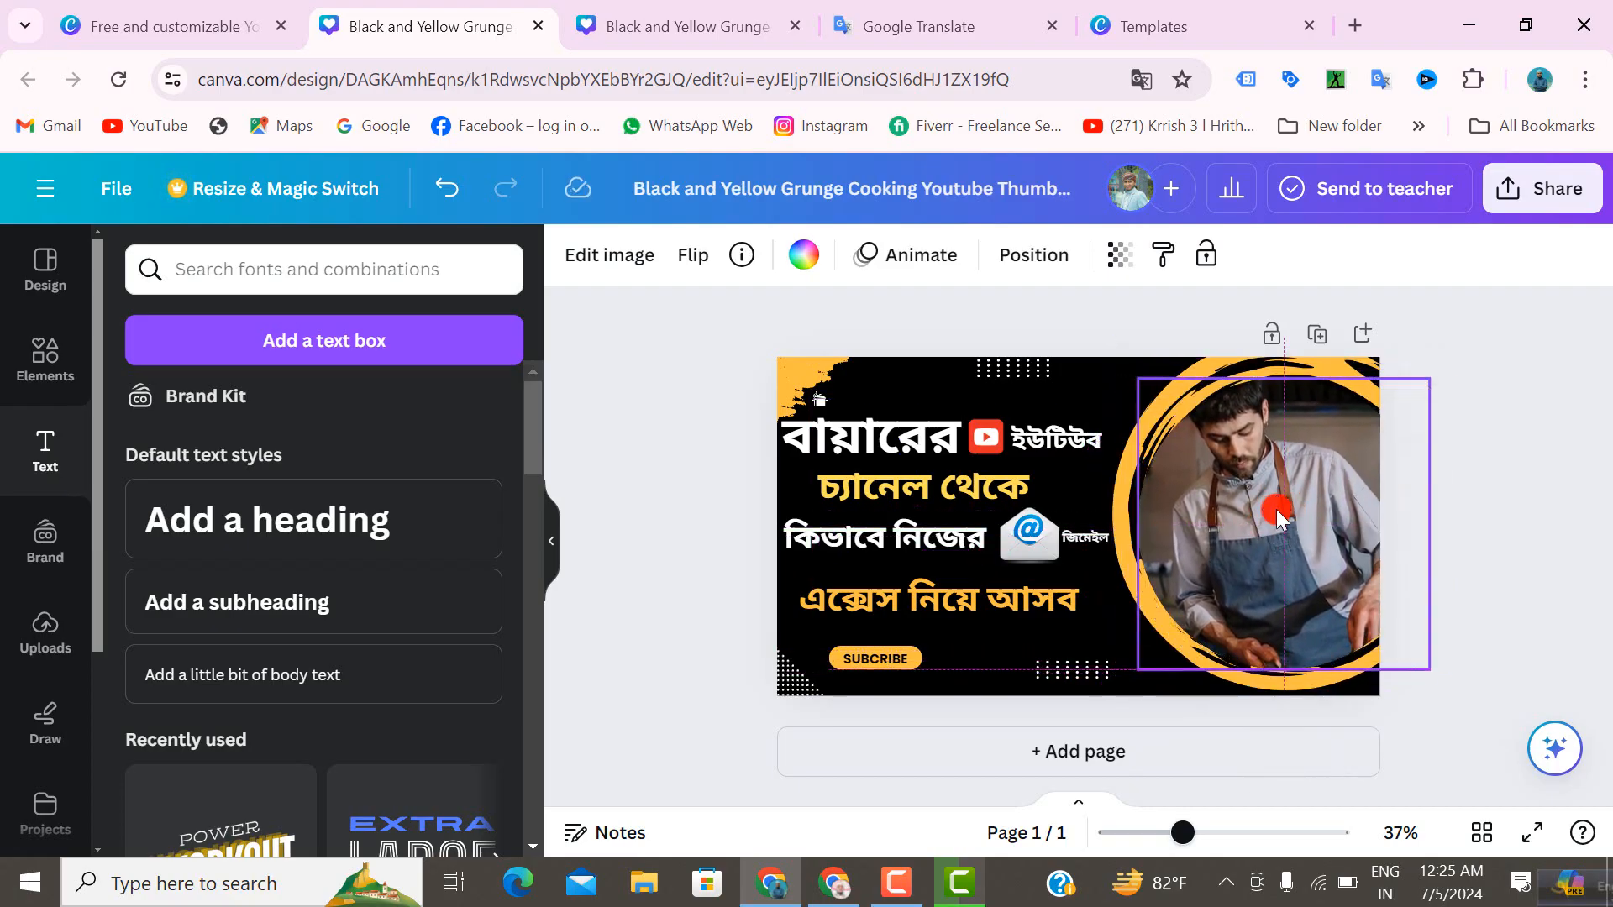
{"action": "right_click", "coordinate": [1274, 516]}
{"action": "left_click", "coordinate": [1279, 739]}
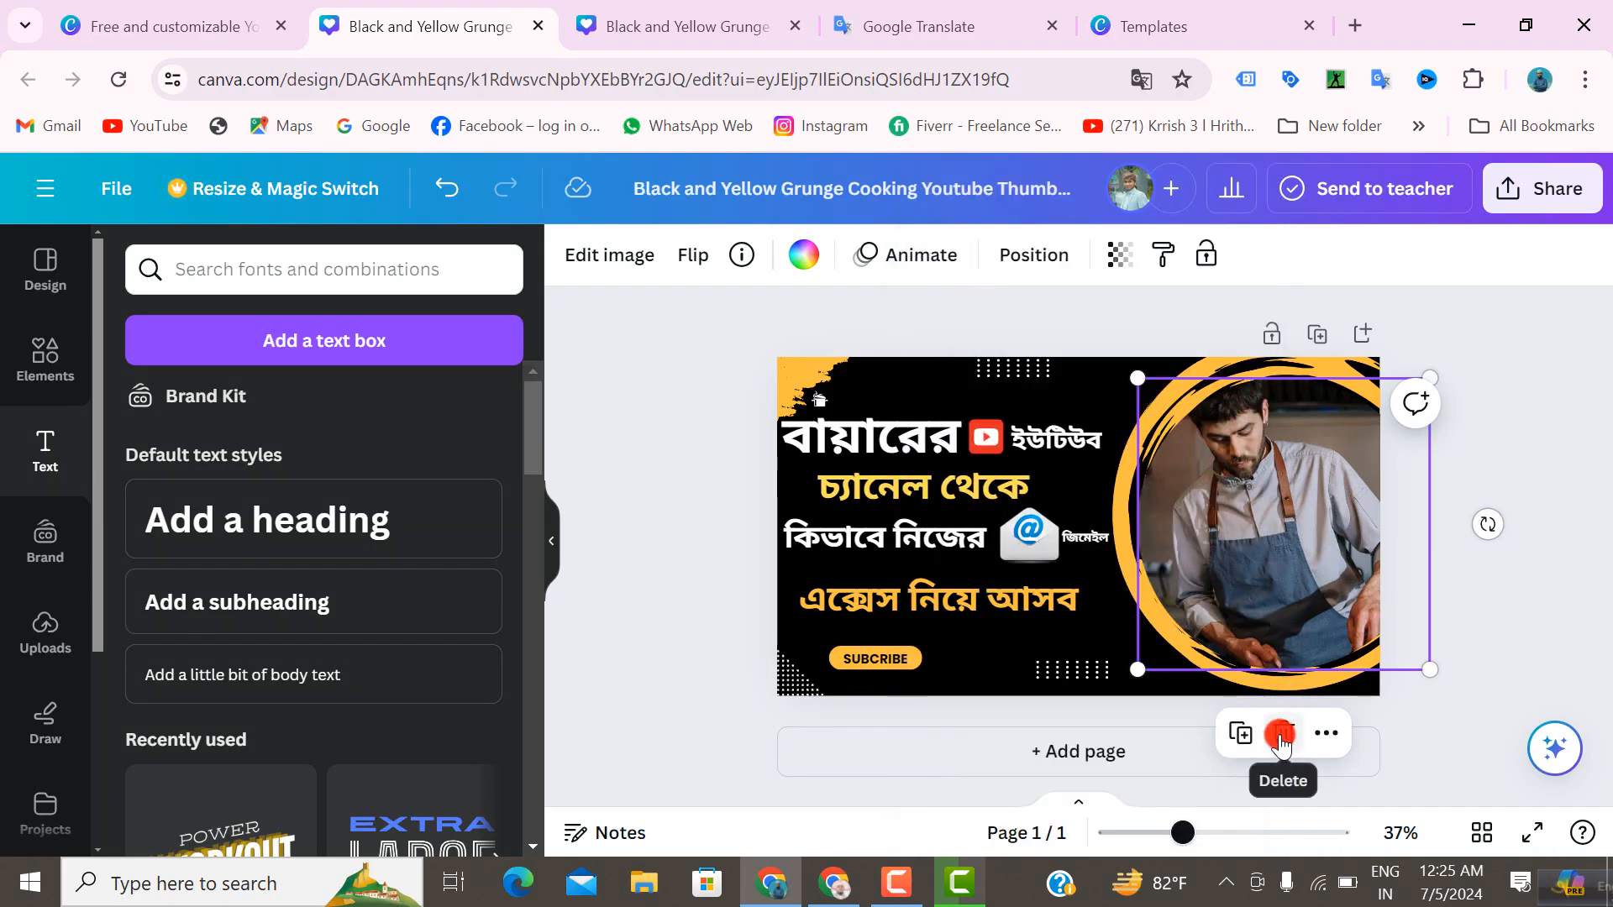
{"action": "left_click", "coordinate": [1281, 738]}
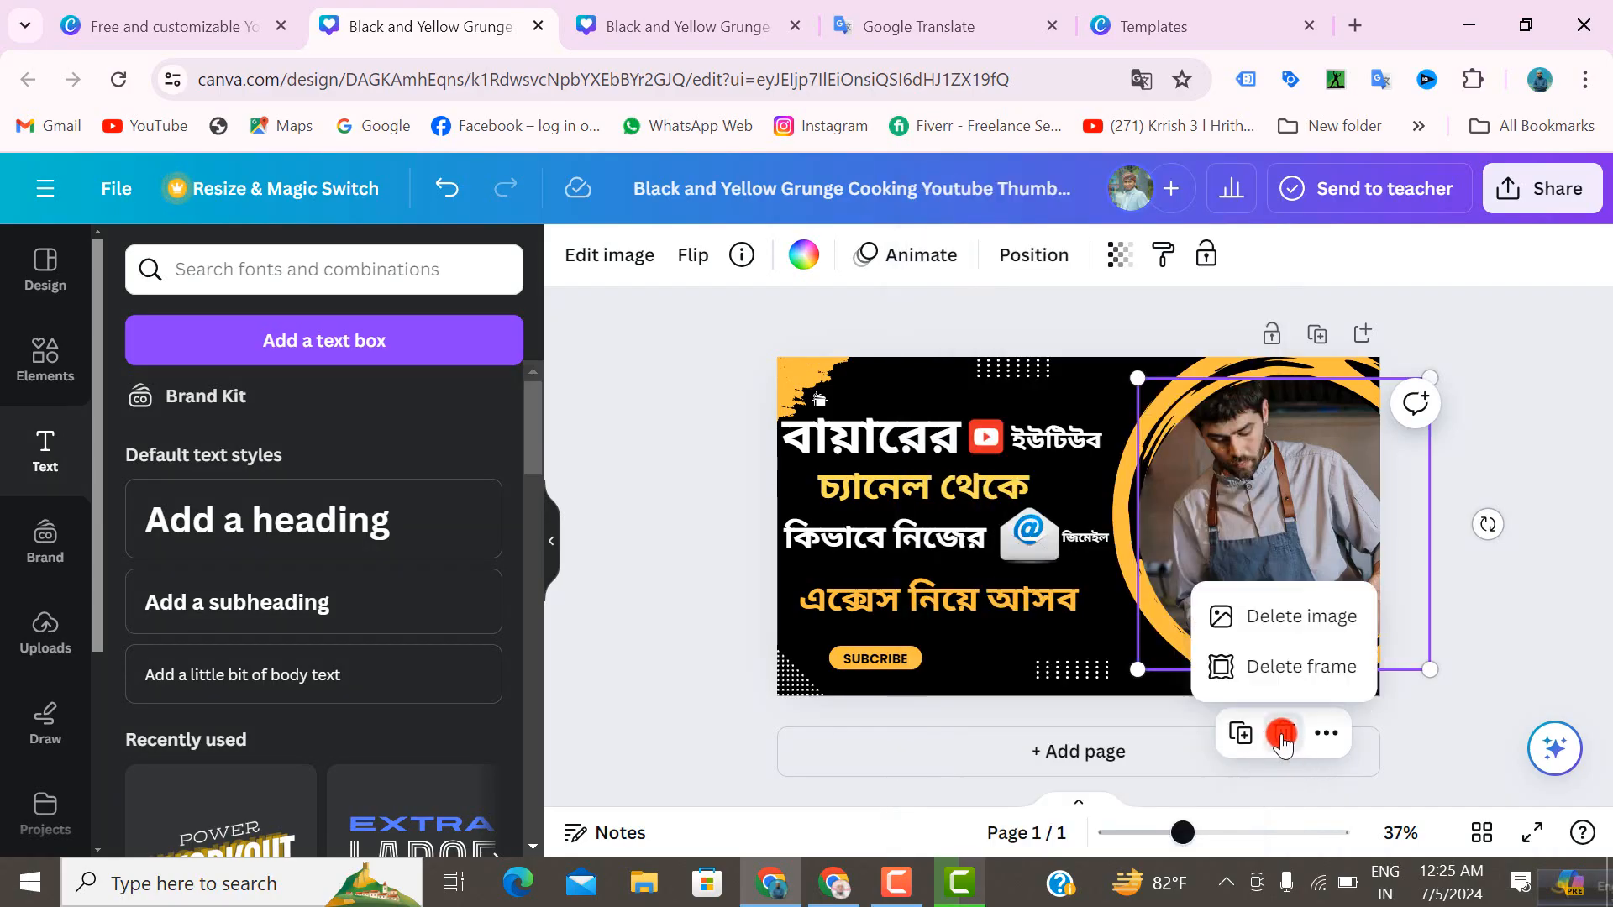
{"action": "left_click", "coordinate": [1308, 619]}
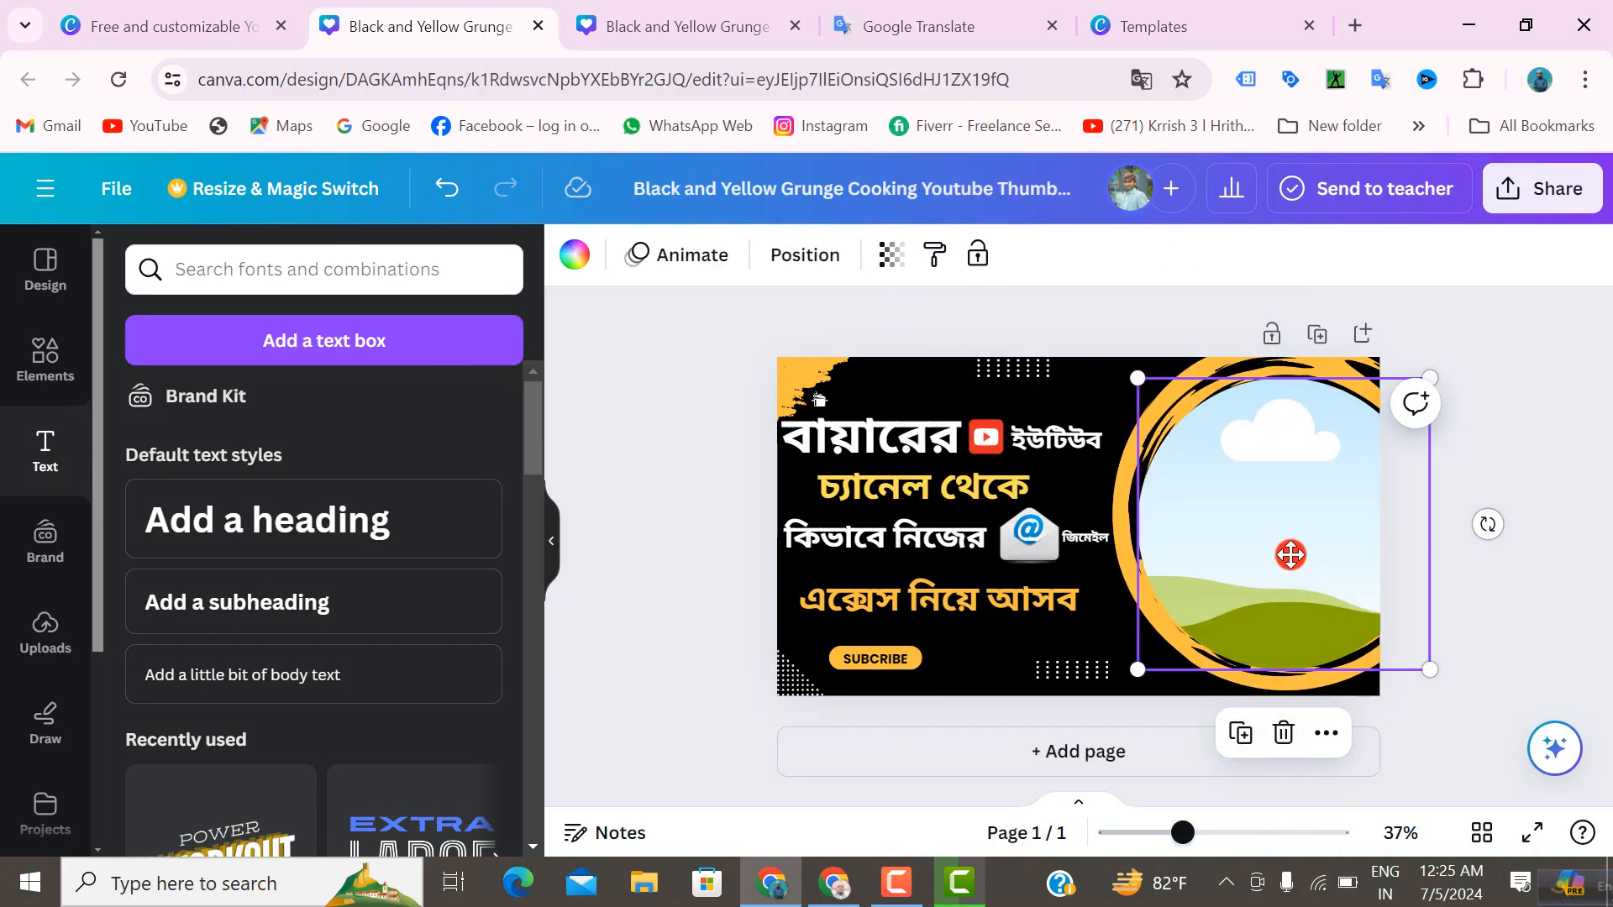
{"action": "left_click_drag", "start_coordinate": [1289, 551], "coordinate": [1302, 593]}
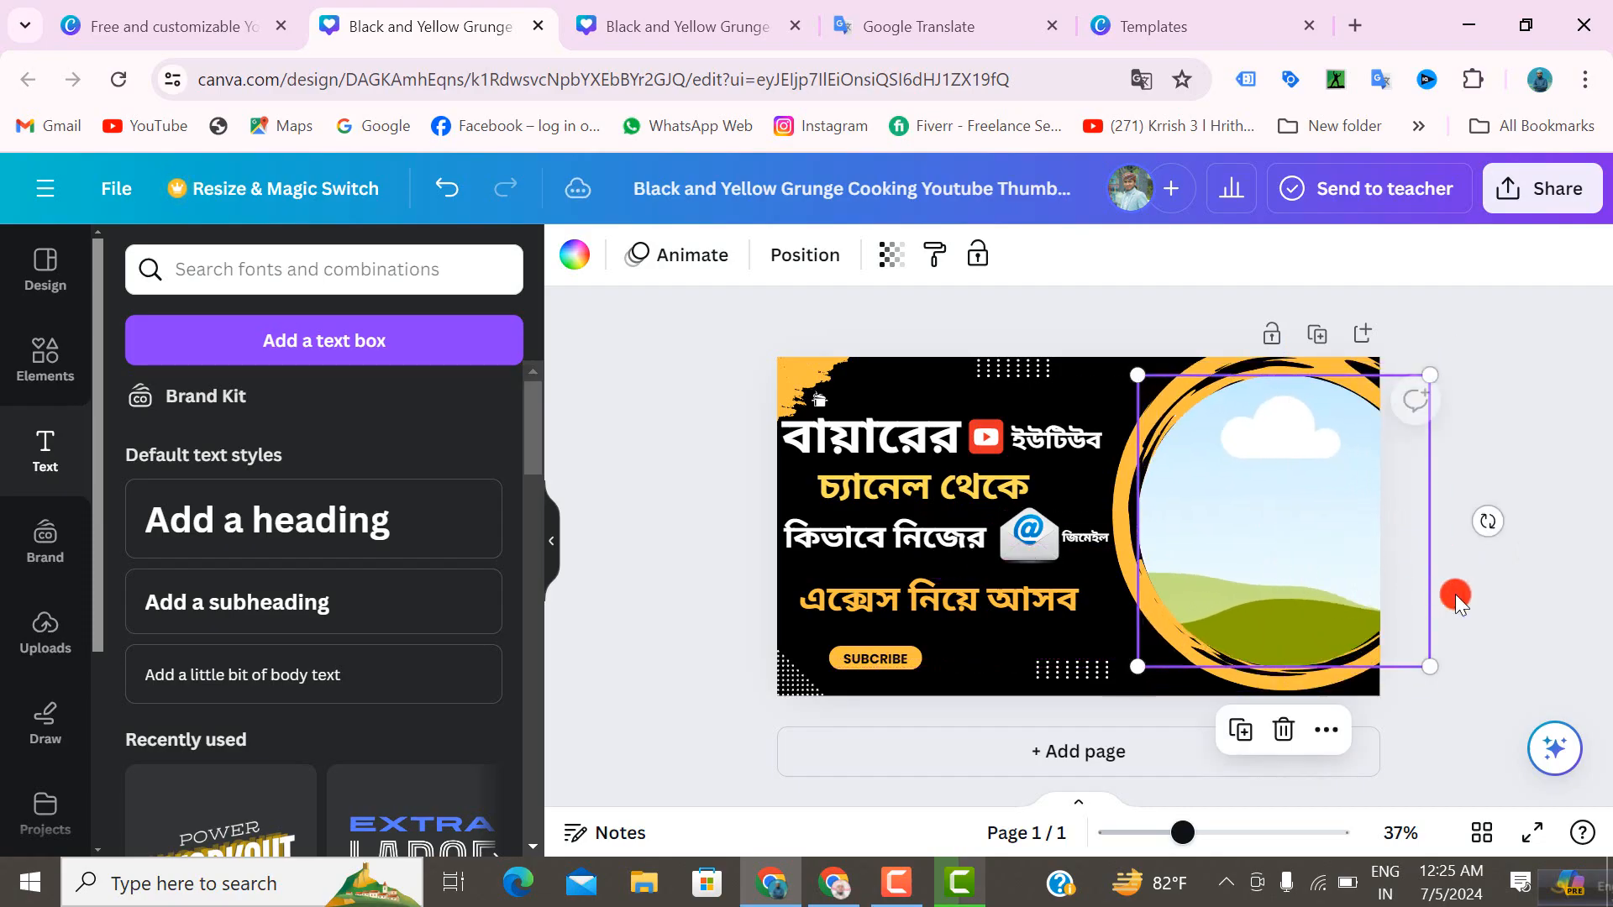
{"action": "left_click", "coordinate": [1487, 572]}
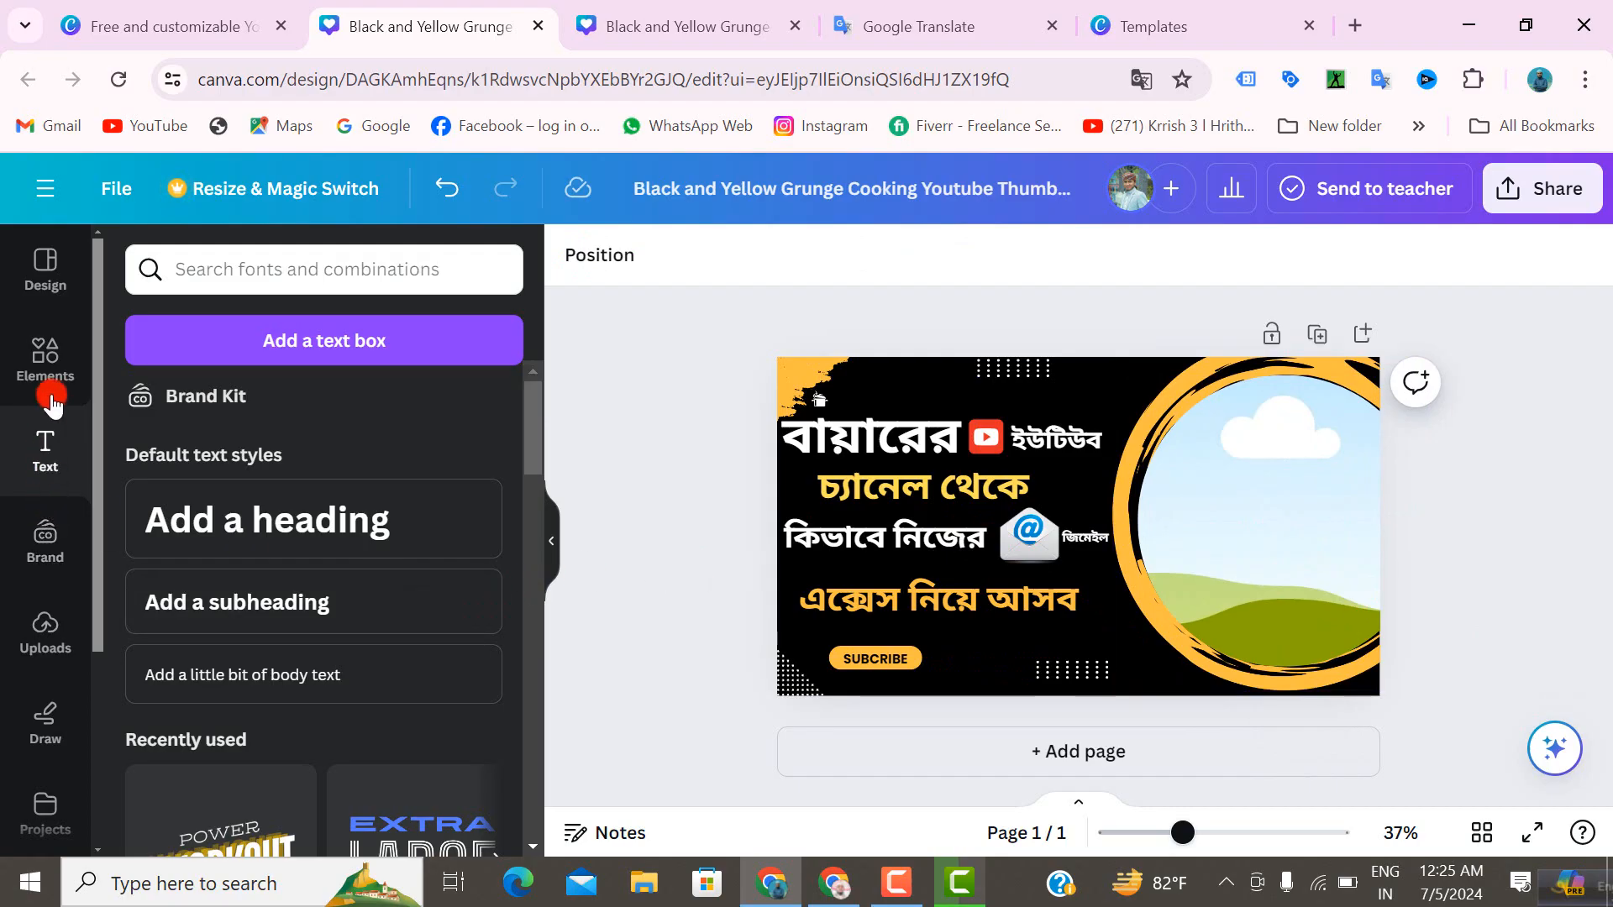
- Fill the empty circular frame with the uploaded portrait of the man in a white cap and glasses
{"action": "left_click", "coordinate": [52, 645]}
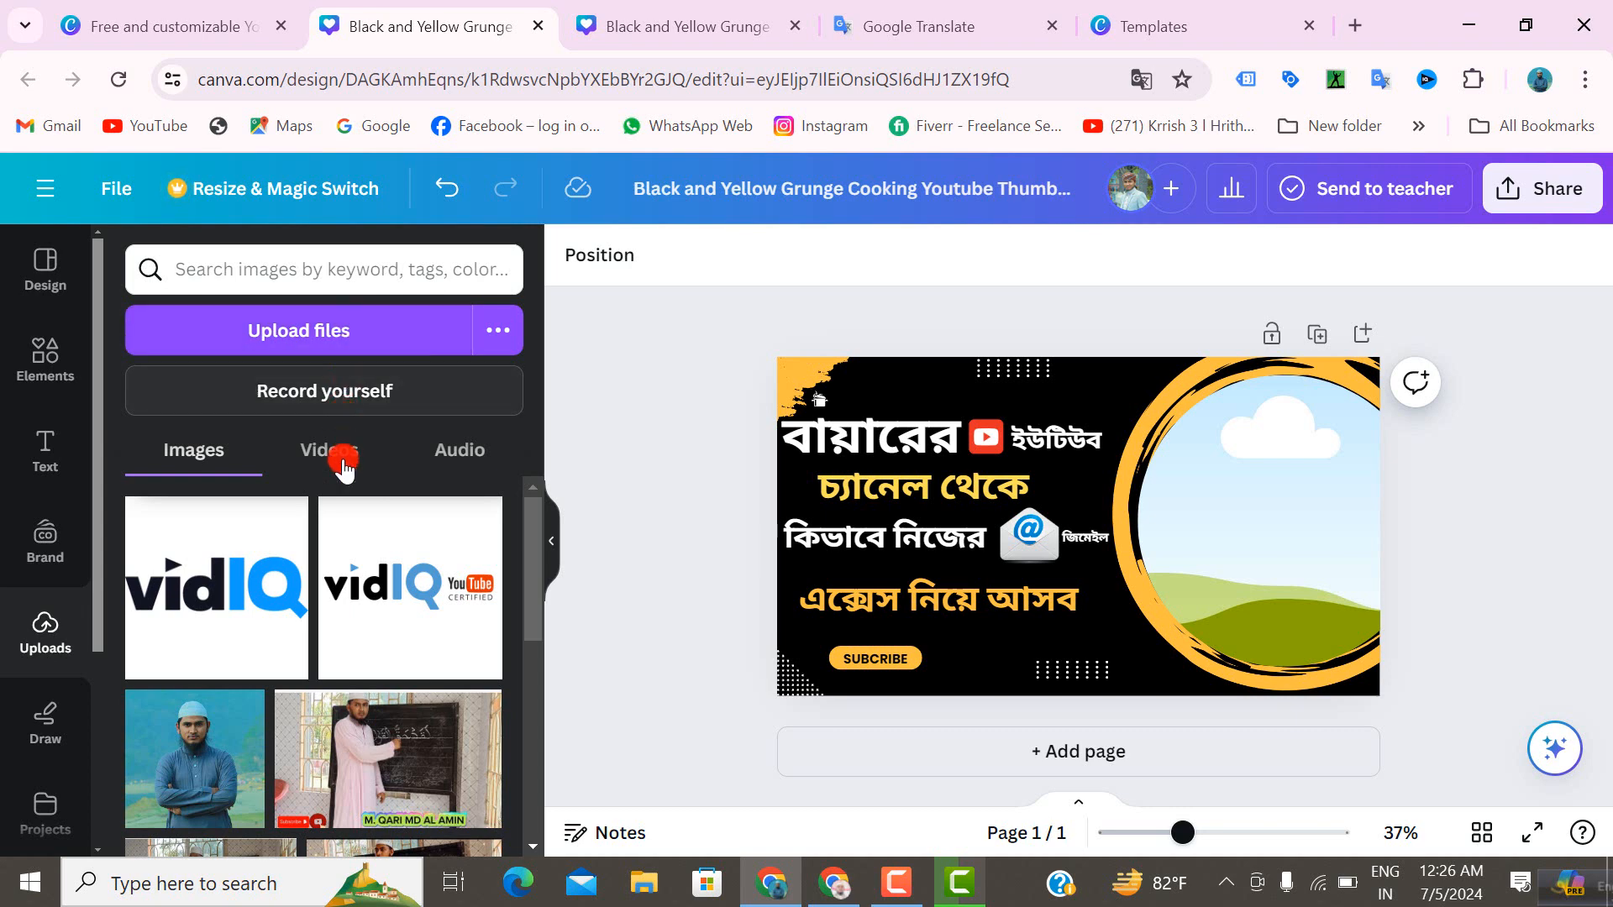
{"action": "scroll", "coordinate": [339, 706], "scroll_direction": "down", "scroll_amount": 5}
{"action": "left_click_drag", "start_coordinate": [262, 703], "coordinate": [1353, 557]}
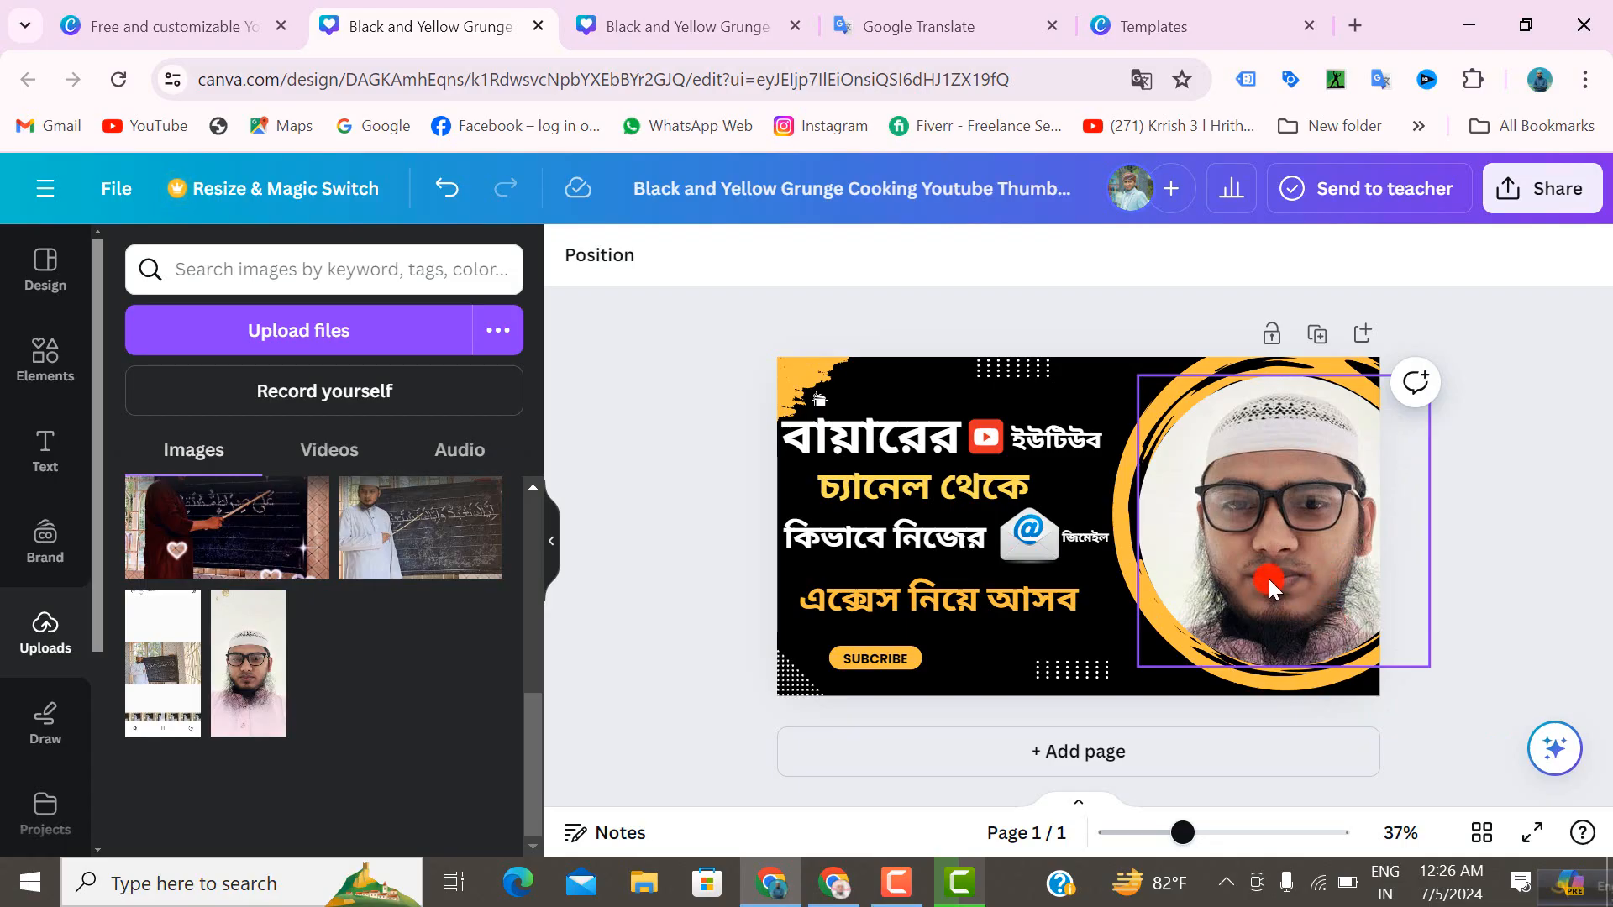
- Shrink the circular portrait frame slightly and reposition it inside the yellow brush ring
{"action": "mouse_move", "coordinate": [1247, 567]}
{"action": "left_mouse_down"}
{"action": "mouse_move", "coordinate": [1239, 583]}
{"action": "mouse_move", "coordinate": [1267, 576]}
{"action": "left_mouse_up"}
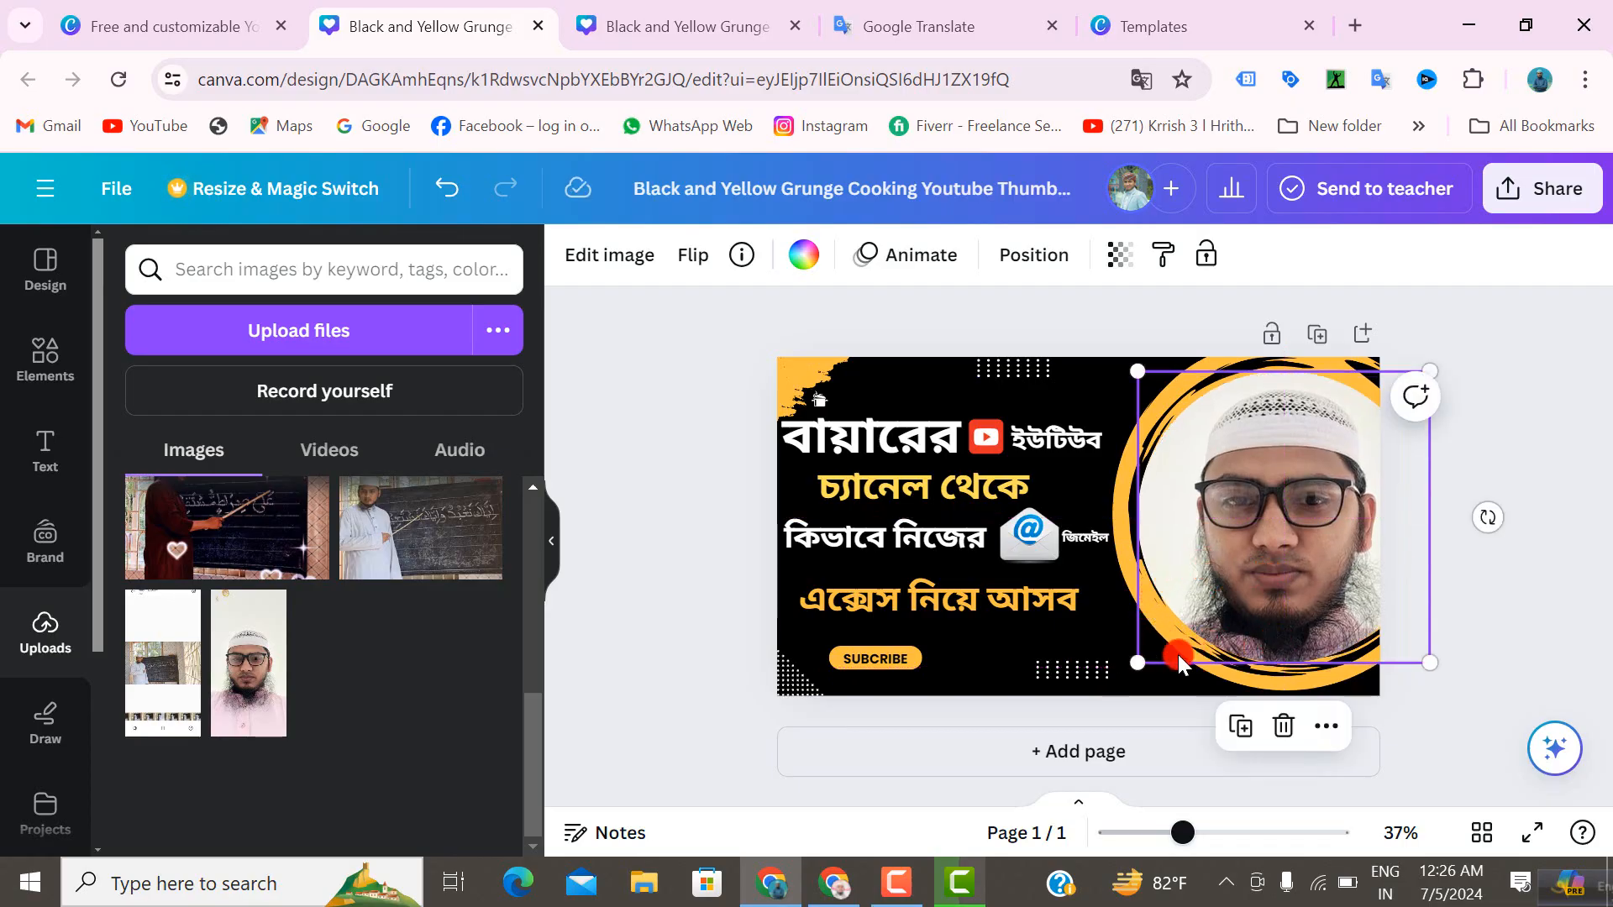
{"action": "left_click_drag", "start_coordinate": [1151, 654], "coordinate": [1159, 648]}
{"action": "left_click_drag", "start_coordinate": [1269, 584], "coordinate": [1241, 583]}
{"action": "left_click", "coordinate": [1449, 563]}
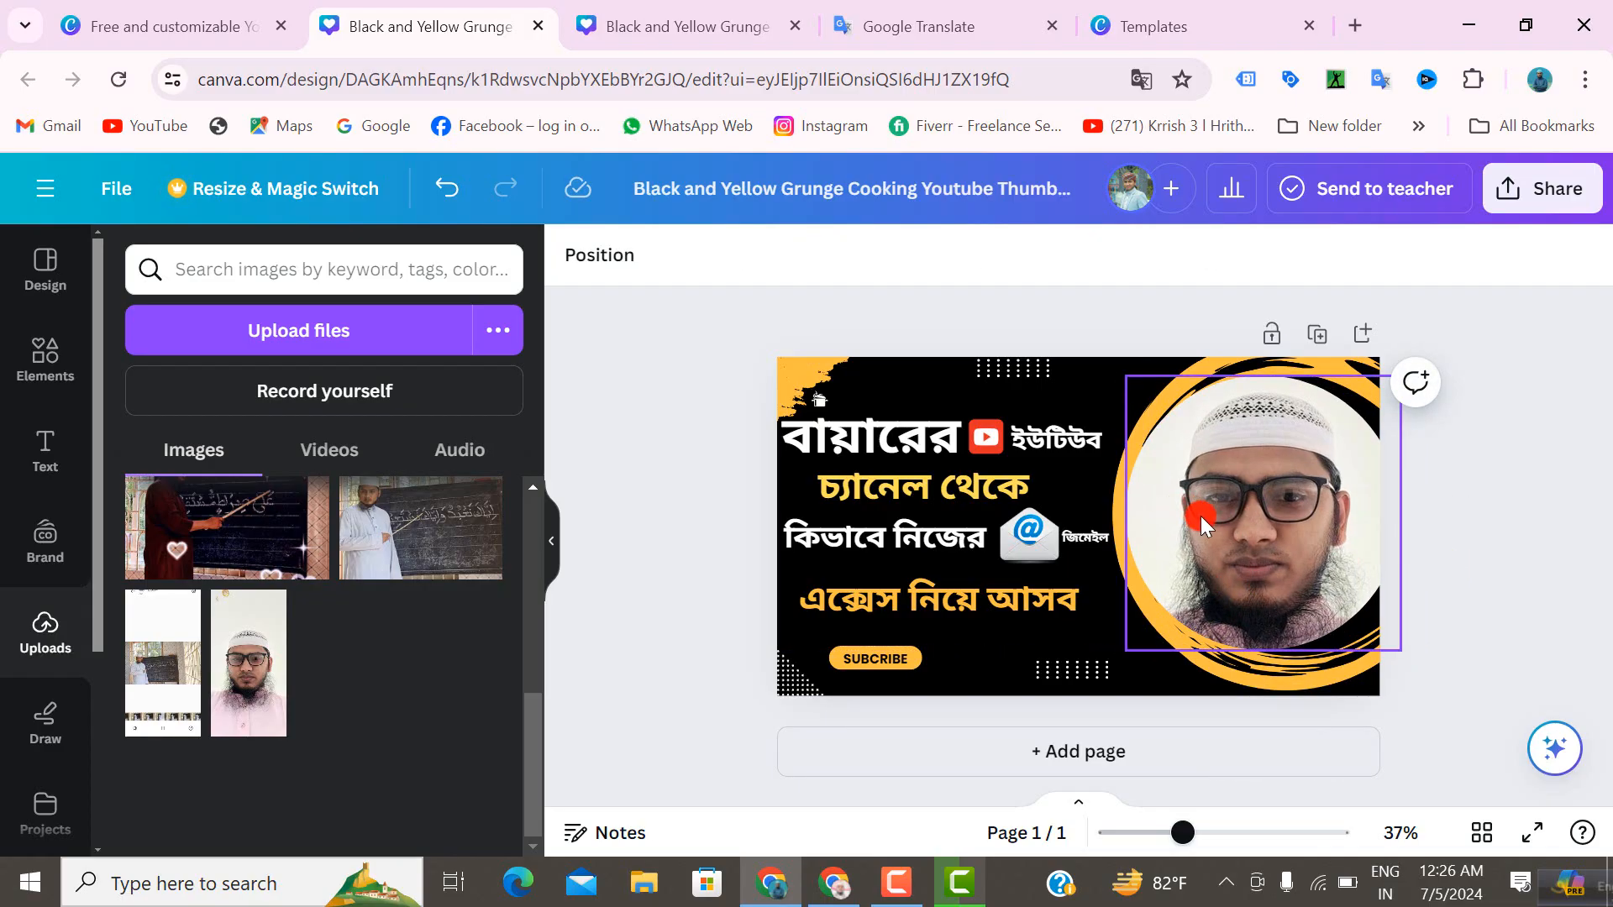
{"action": "left_click_drag", "start_coordinate": [1201, 515], "coordinate": [1229, 524]}
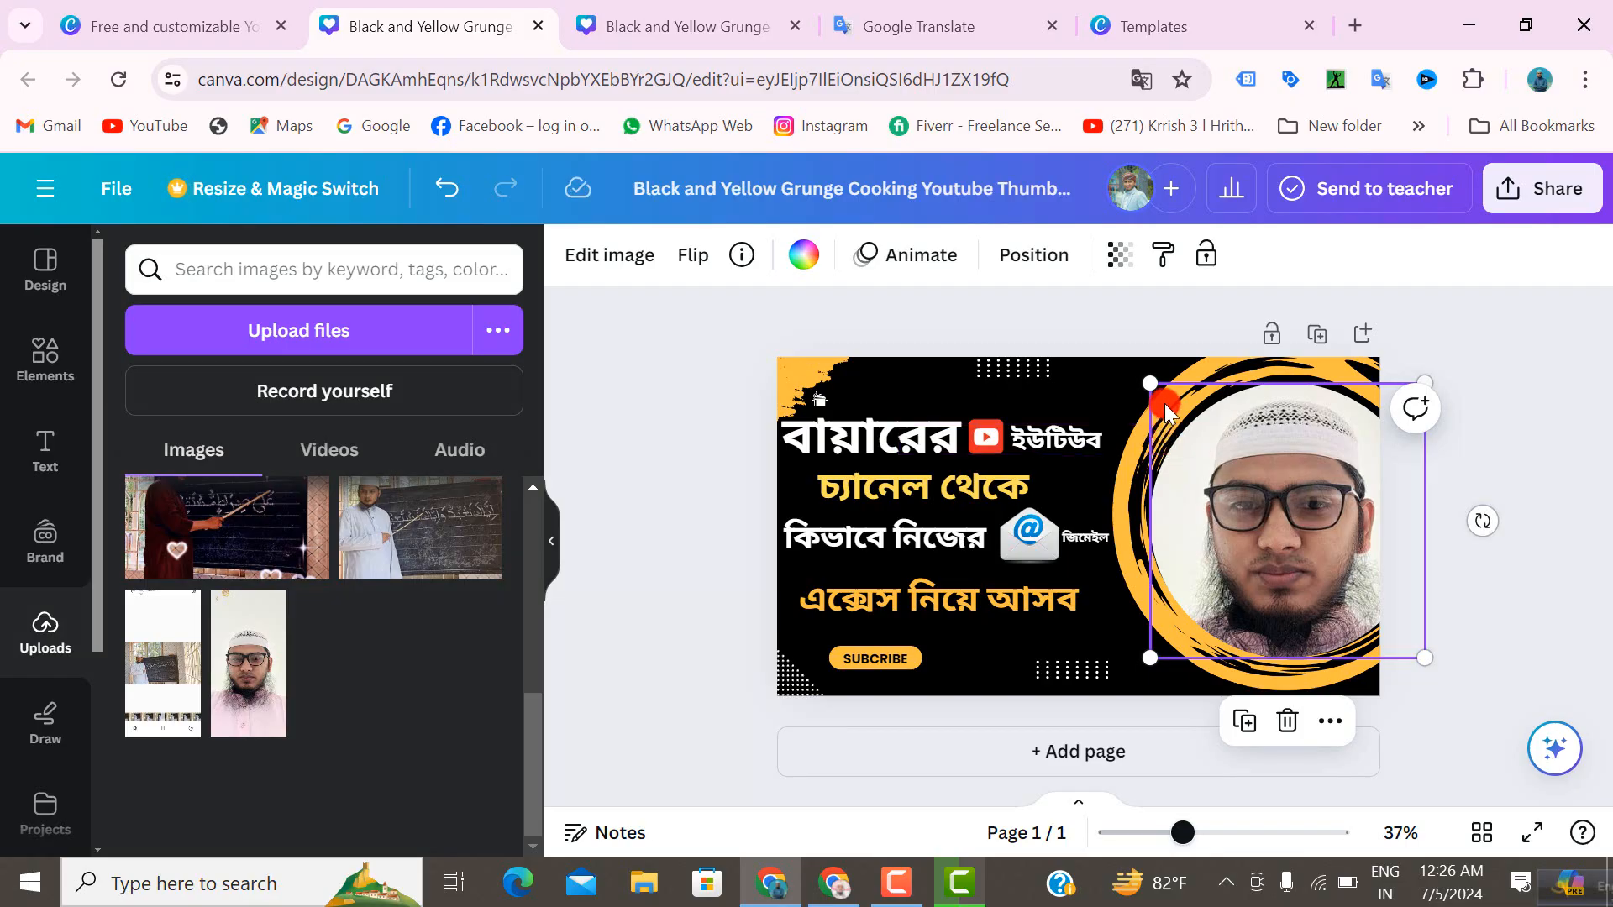
- Enlarge the yellow brush ring slightly toward its upper-left corner and shift the portrait up and left within it
{"action": "left_click", "coordinate": [1132, 416]}
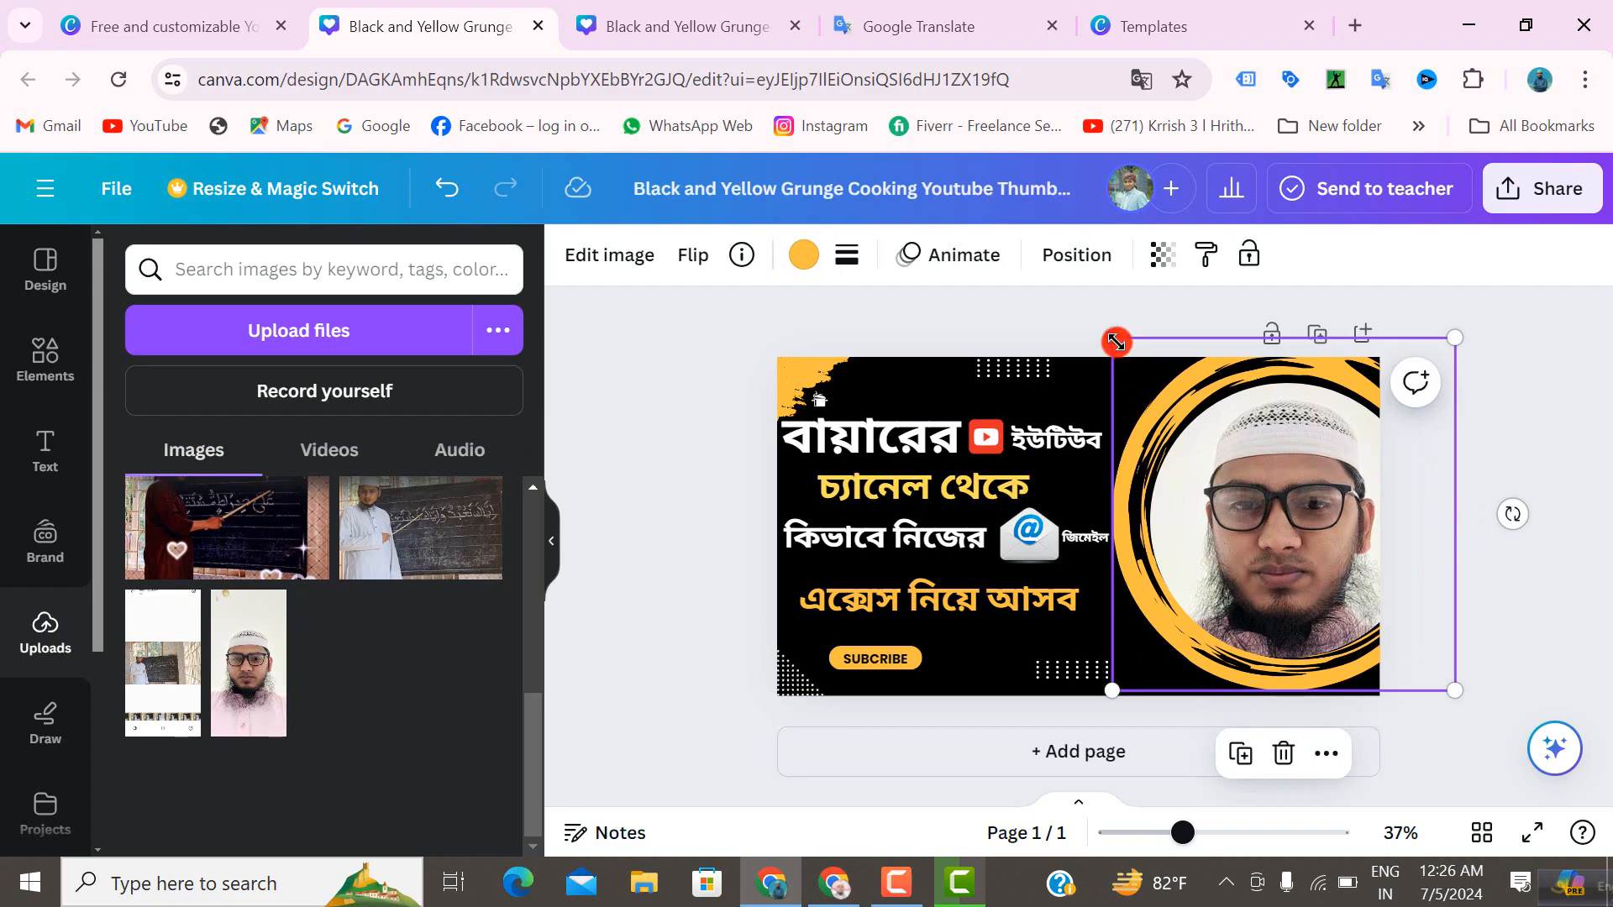
{"action": "left_click_drag", "start_coordinate": [1095, 342], "coordinate": [1092, 340]}
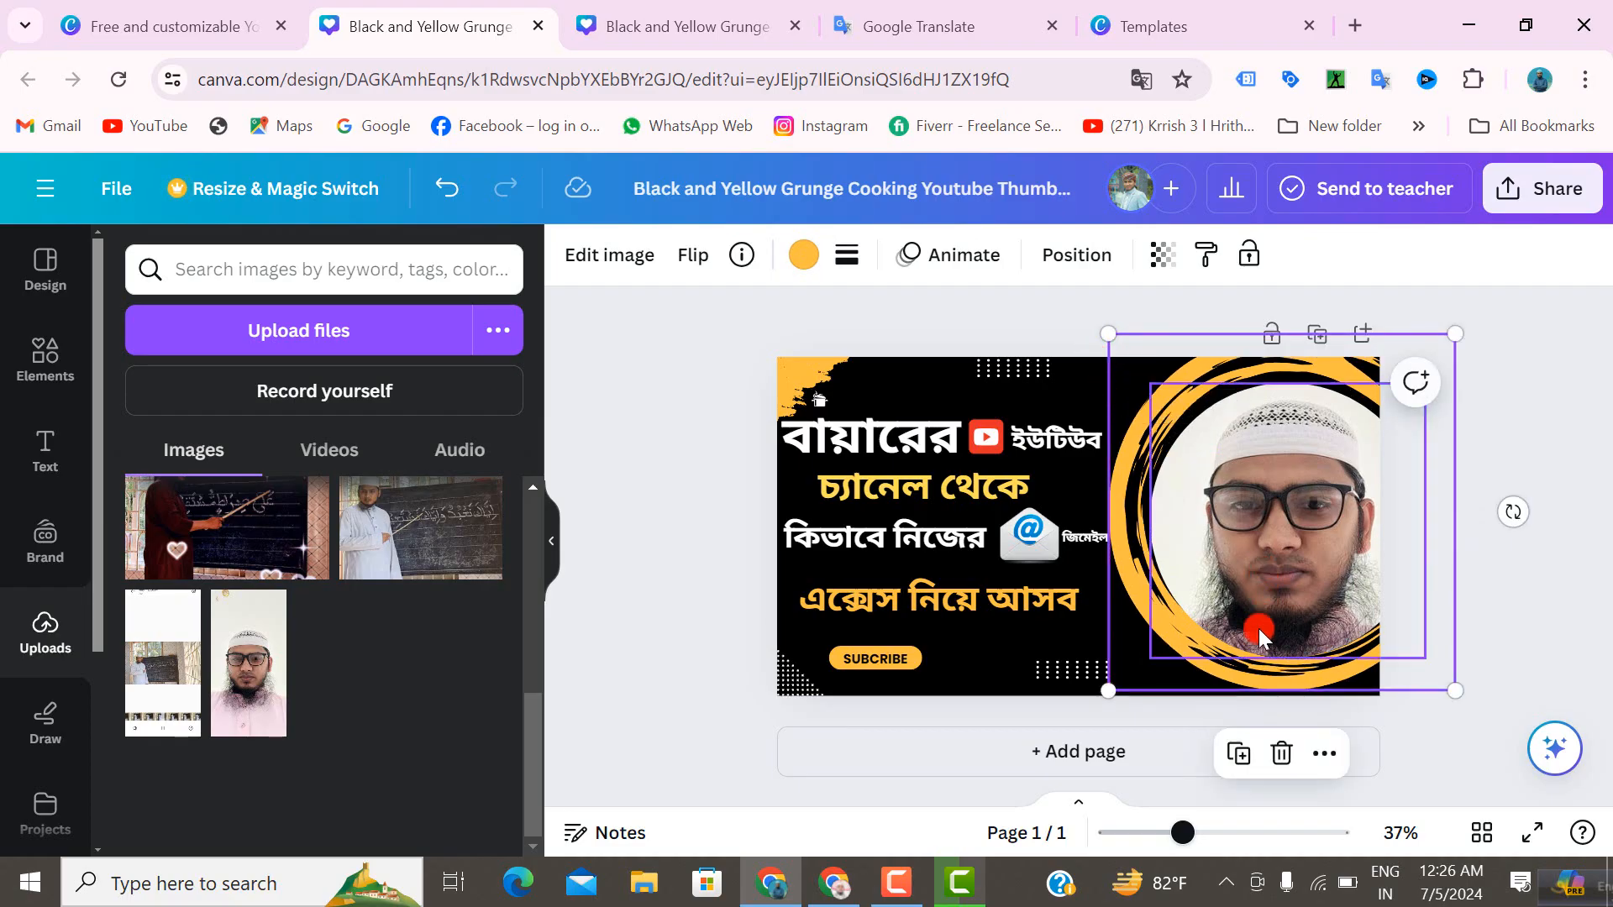
{"action": "left_click", "coordinate": [1277, 549]}
{"action": "left_click_drag", "start_coordinate": [1278, 546], "coordinate": [1273, 538]}
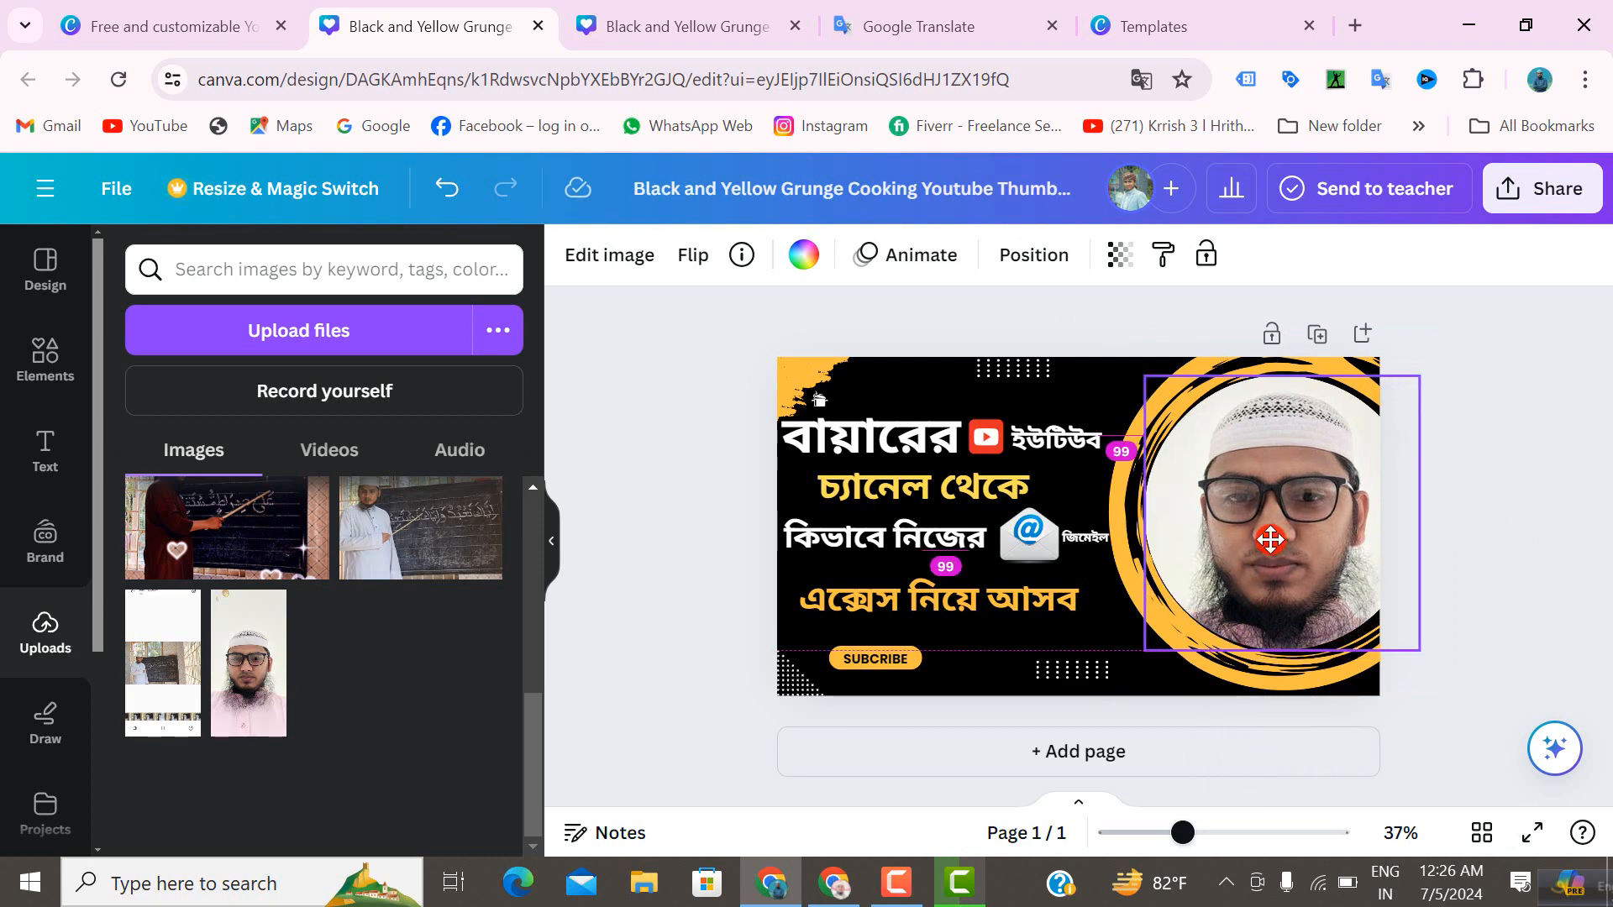
{"action": "left_click", "coordinate": [1484, 578]}
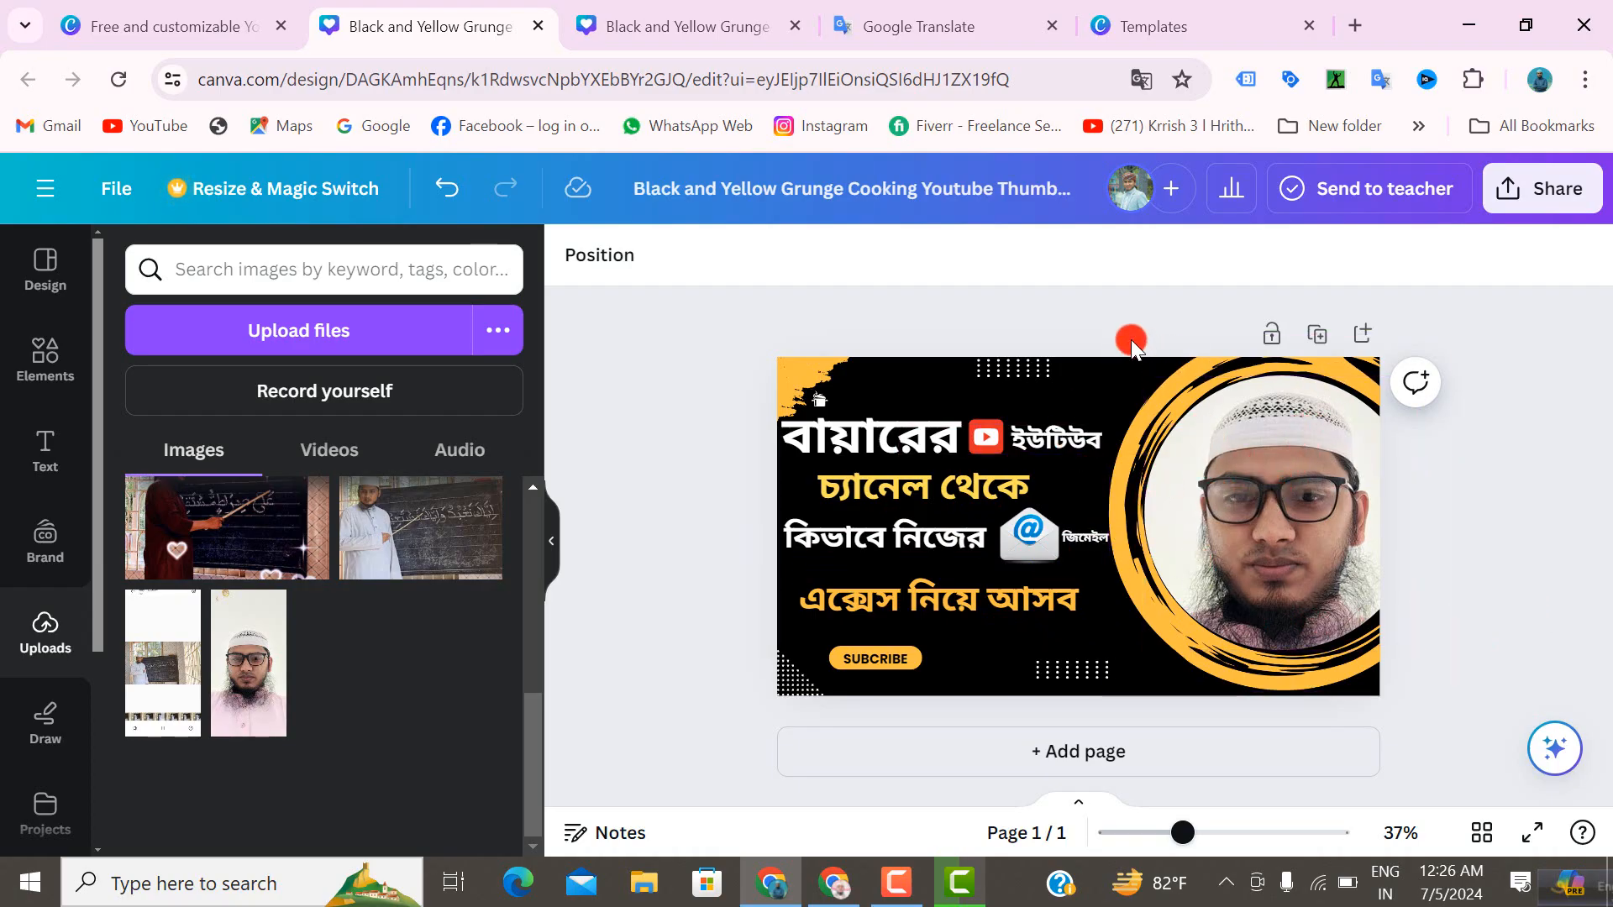
- Try white, light yellow, orange and red from the document colors as the thumbnail's background color
{"action": "left_click", "coordinate": [909, 385]}
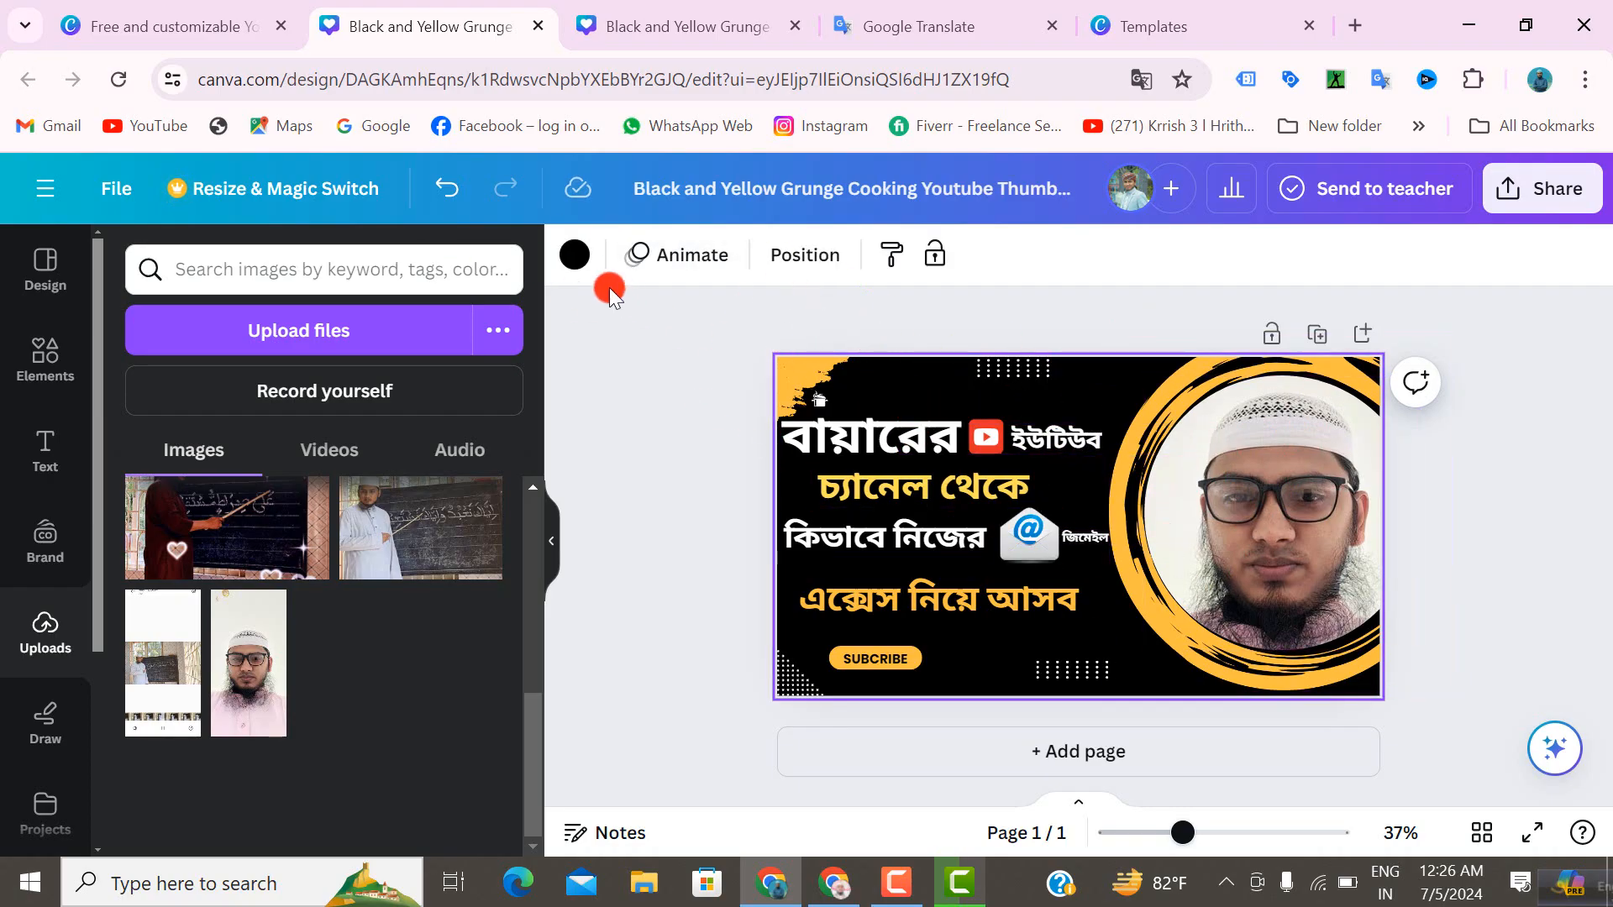
{"action": "left_click", "coordinate": [575, 254]}
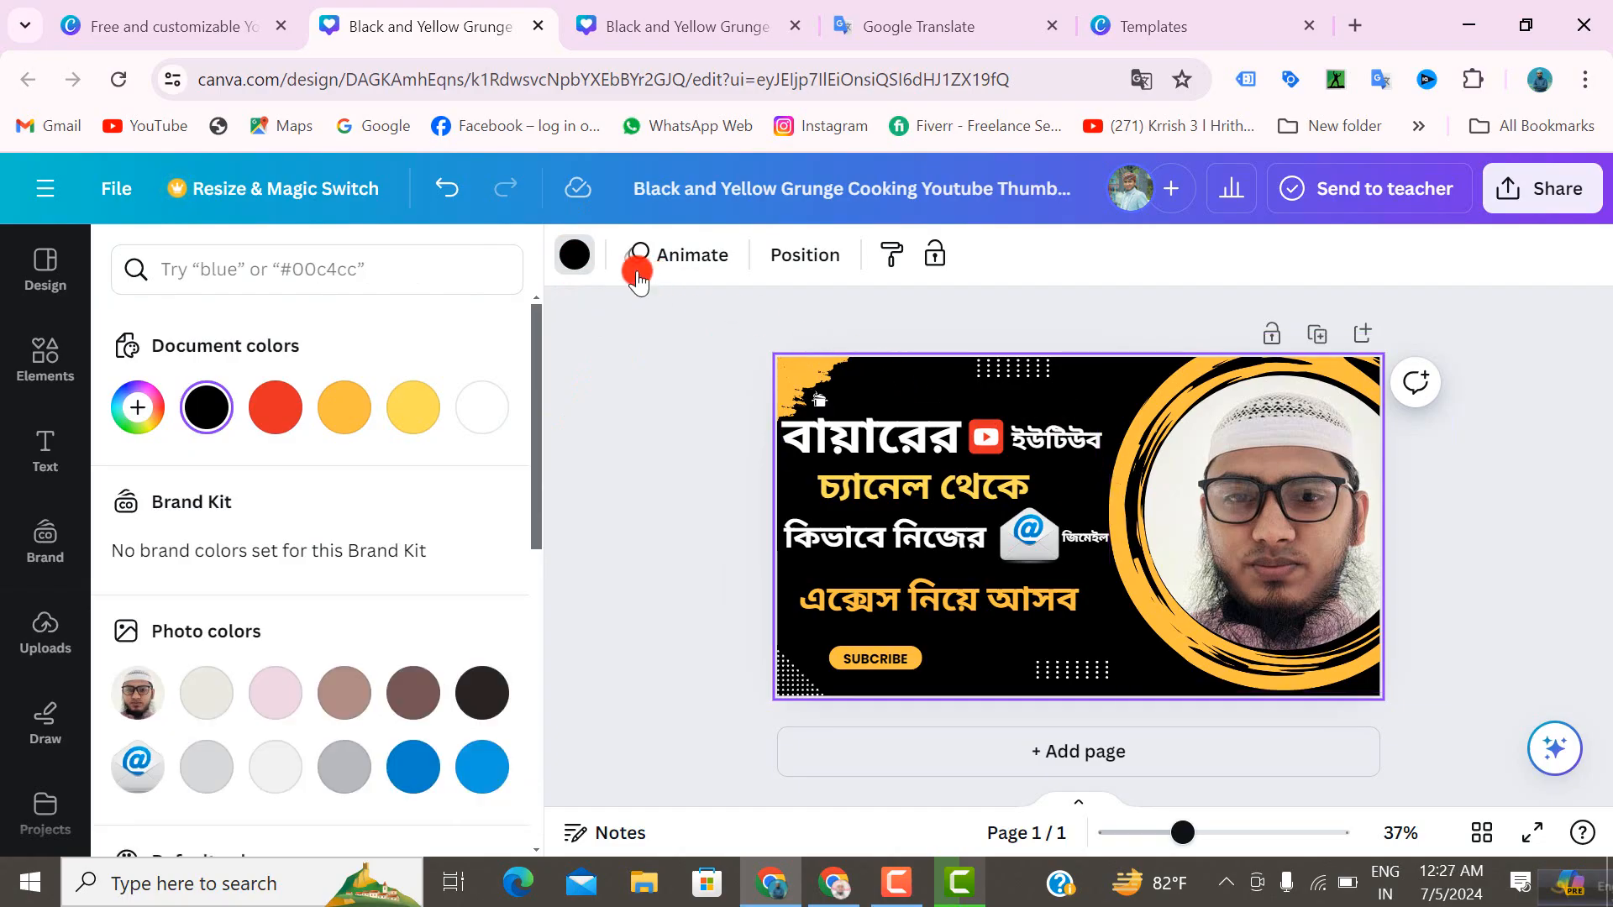
{"action": "left_click", "coordinate": [575, 256]}
{"action": "left_click", "coordinate": [482, 413]}
{"action": "left_click", "coordinate": [412, 411]}
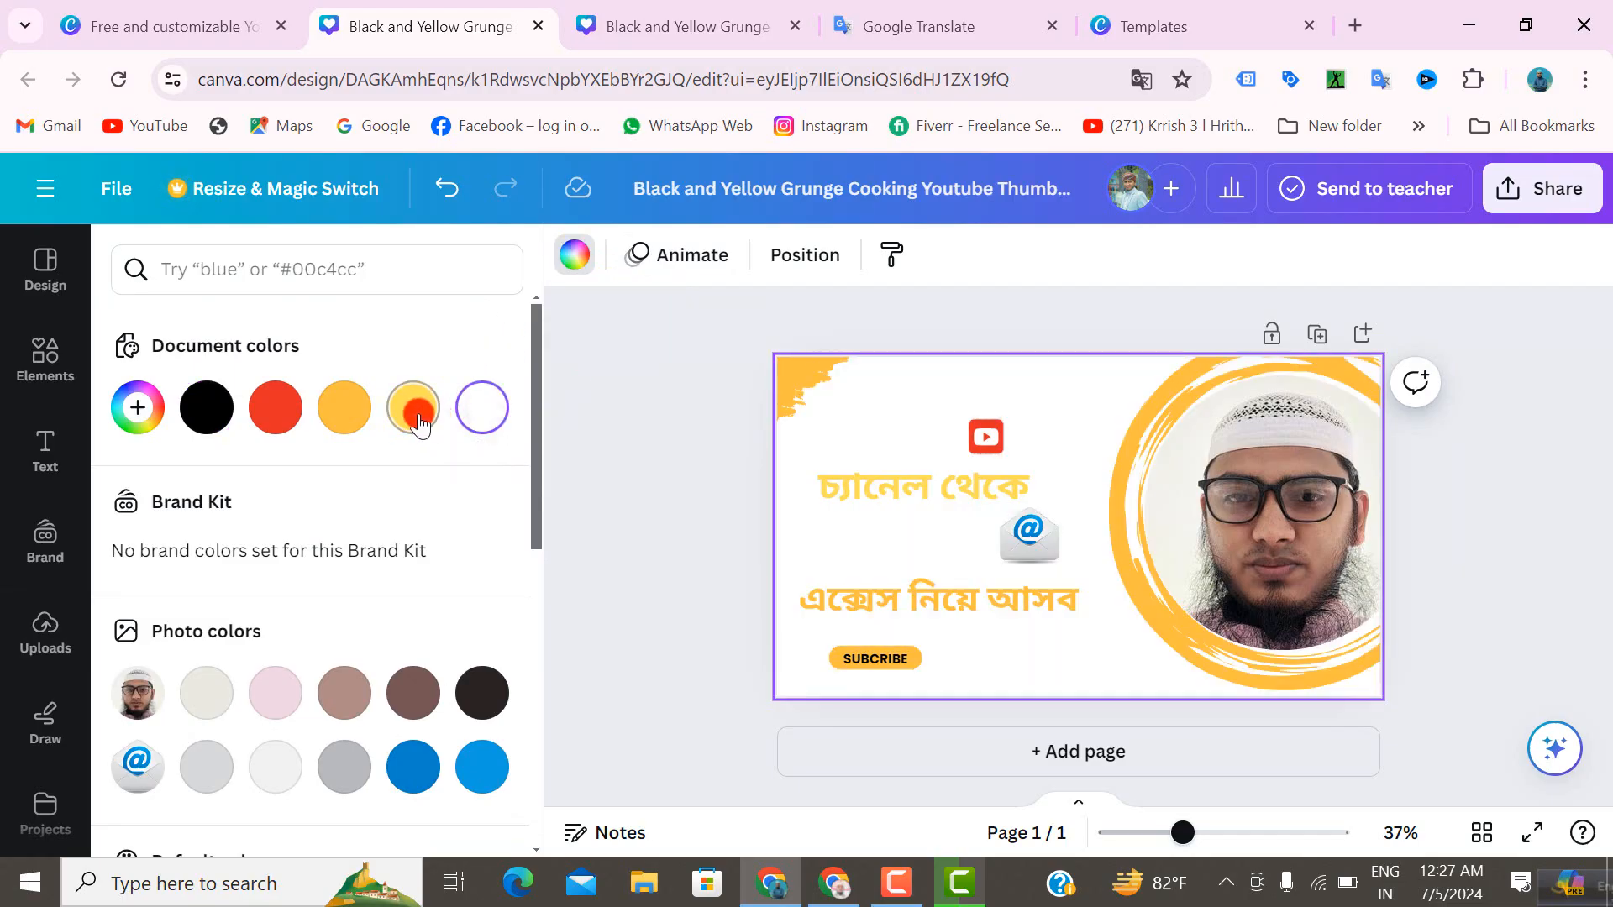
{"action": "left_click", "coordinate": [355, 420]}
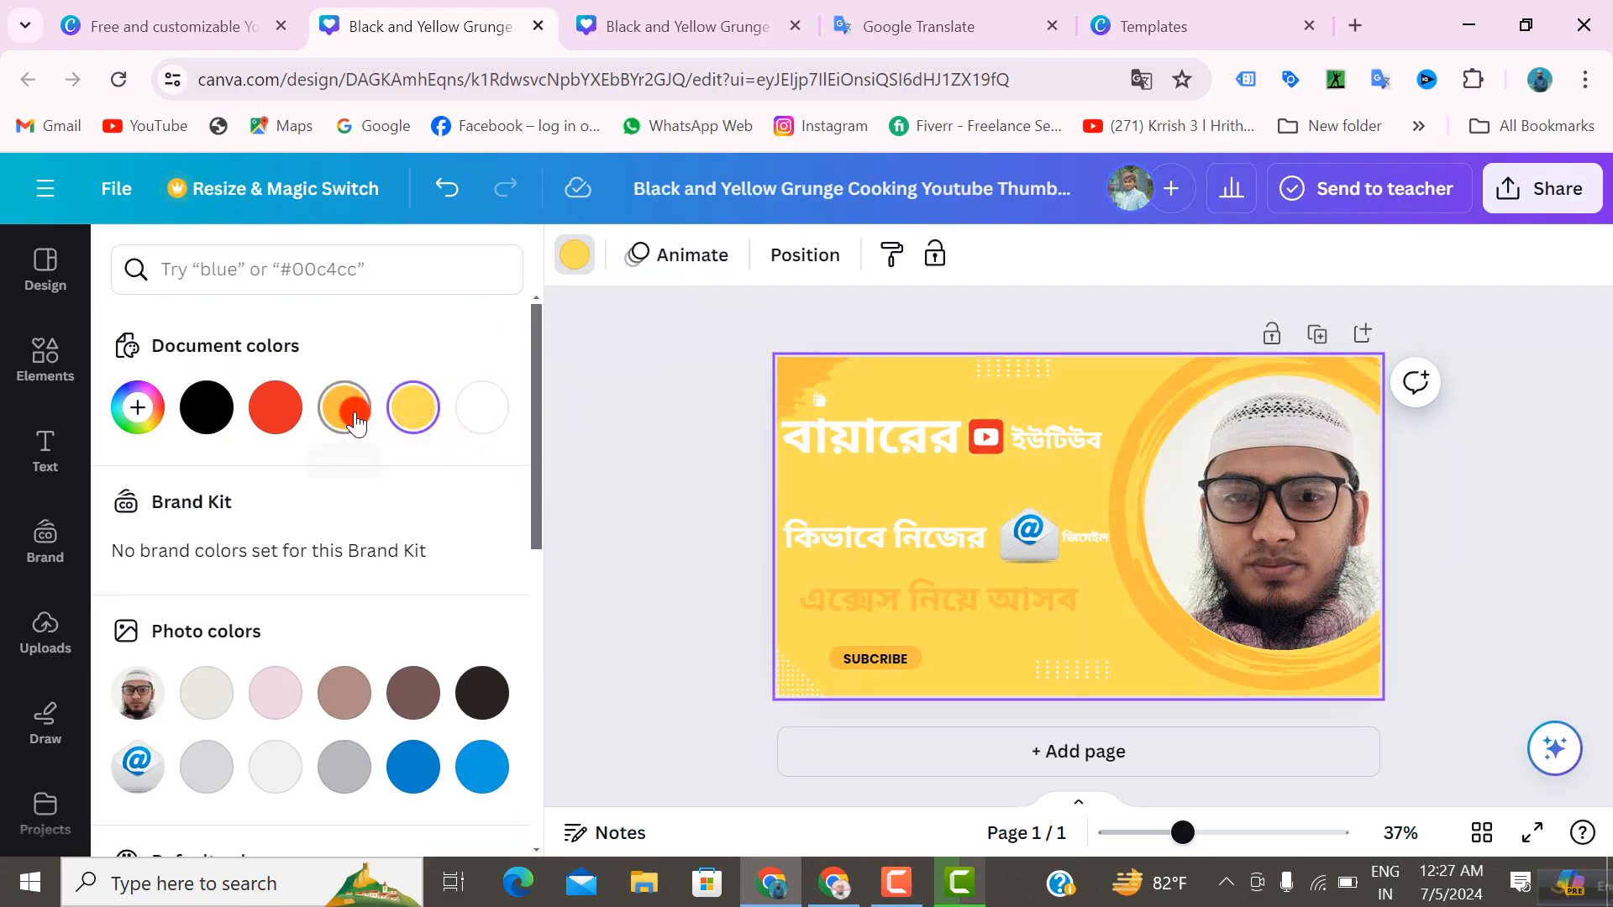
{"action": "left_click", "coordinate": [274, 407]}
{"action": "scroll", "coordinate": [284, 586], "scroll_direction": "down", "scroll_amount": 5}
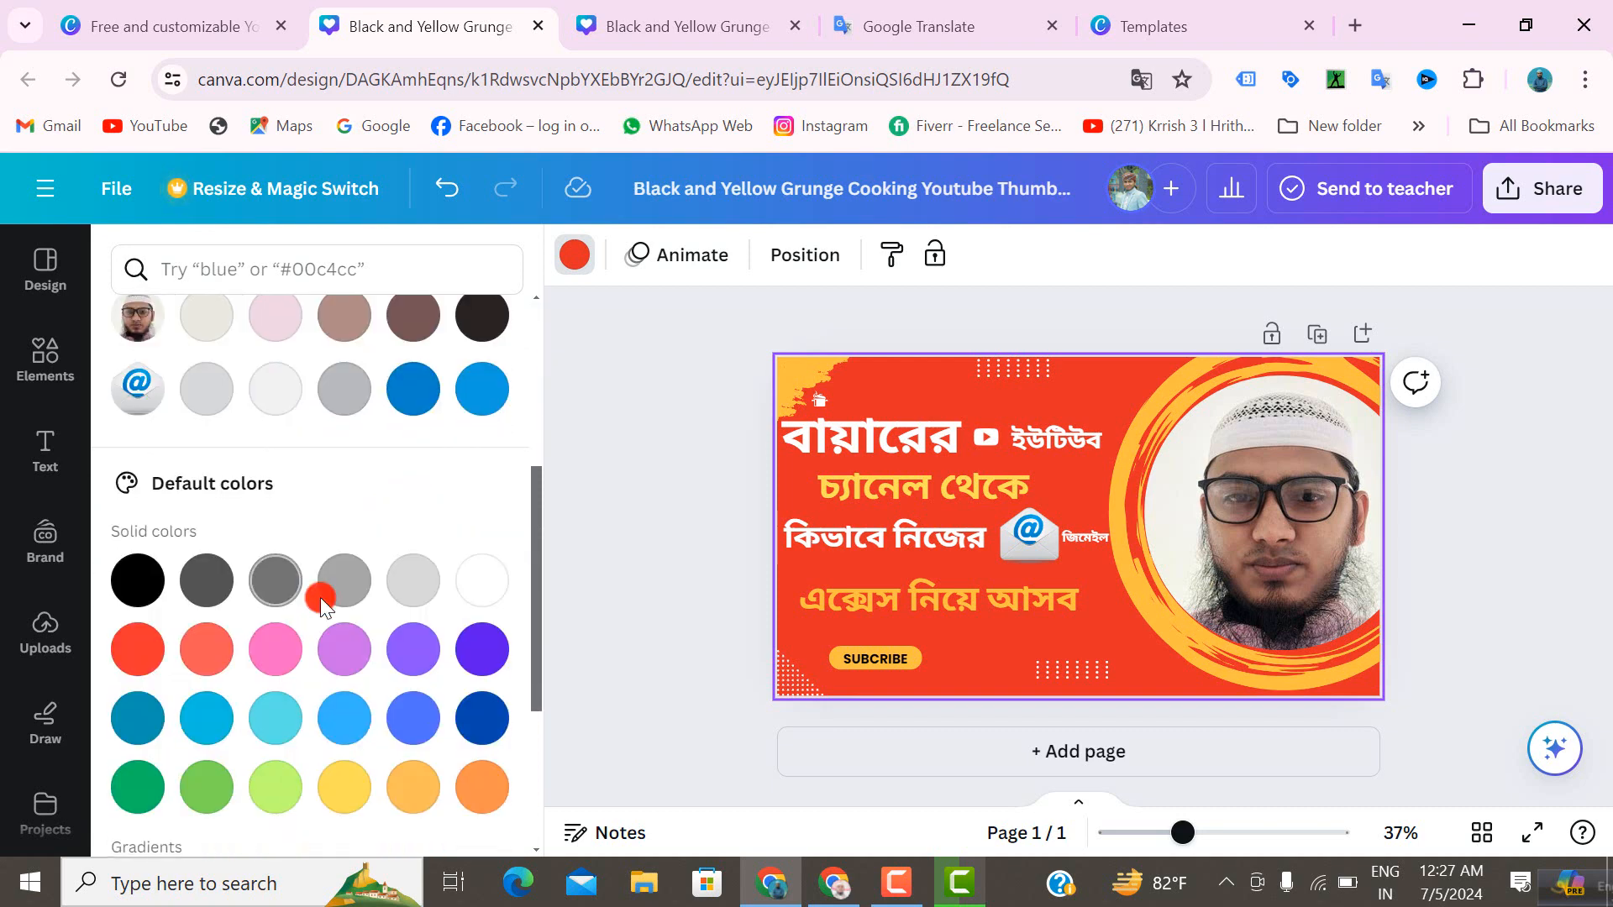
- Try blue, near-black and brown photo colors on the thumbnail's background, and set it back to black
{"action": "left_click", "coordinate": [479, 388]}
{"action": "left_click", "coordinate": [490, 331]}
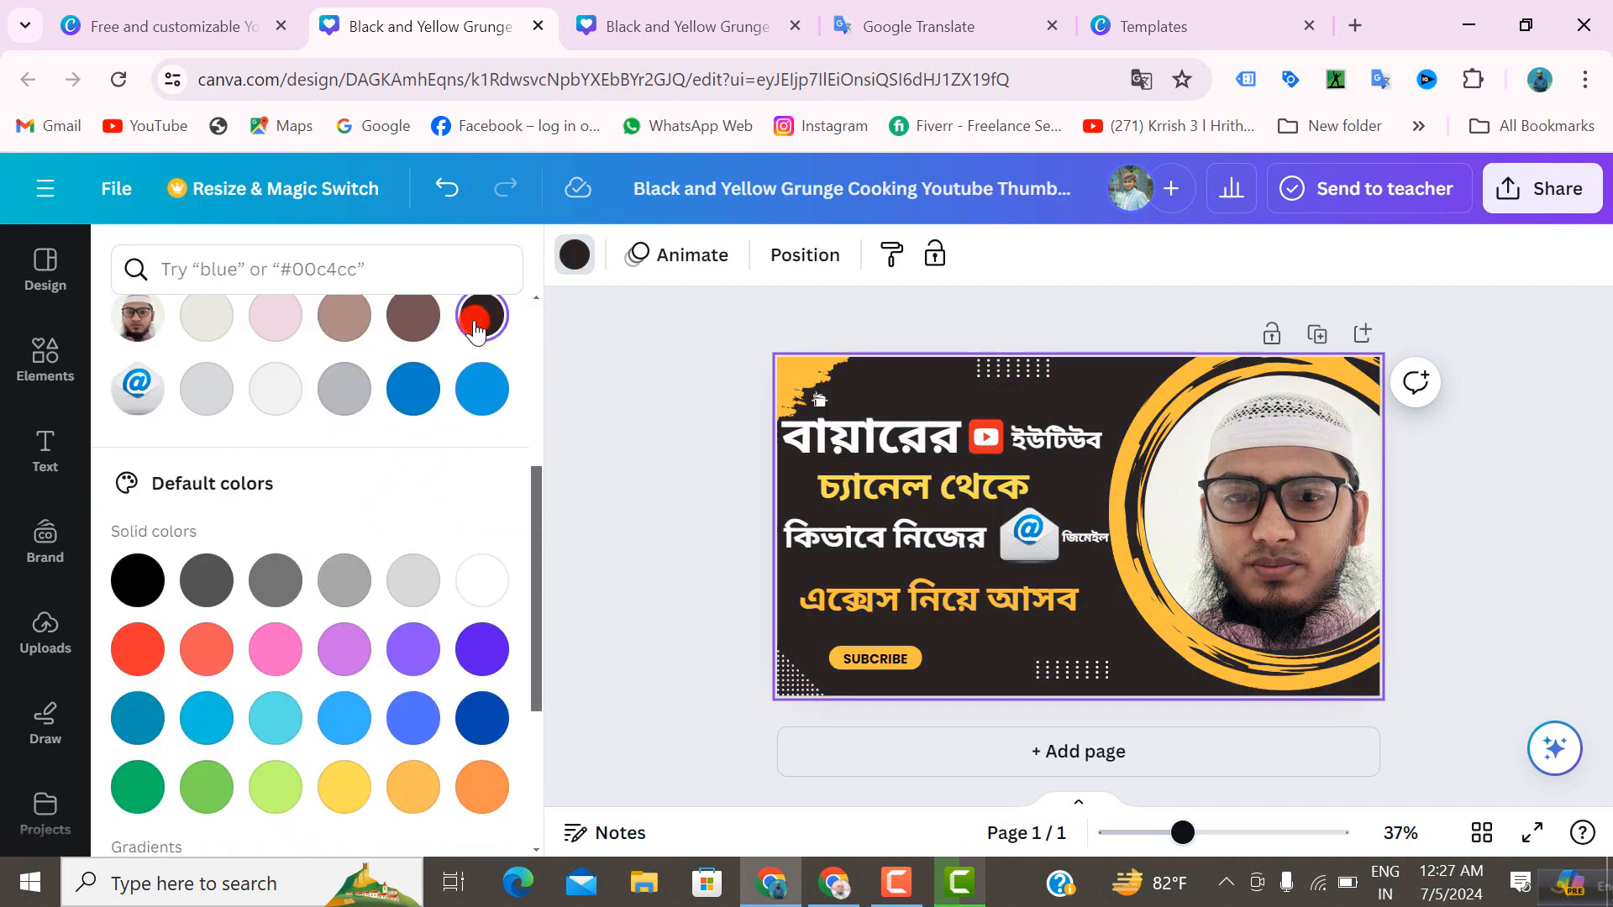
{"action": "left_click", "coordinate": [430, 322]}
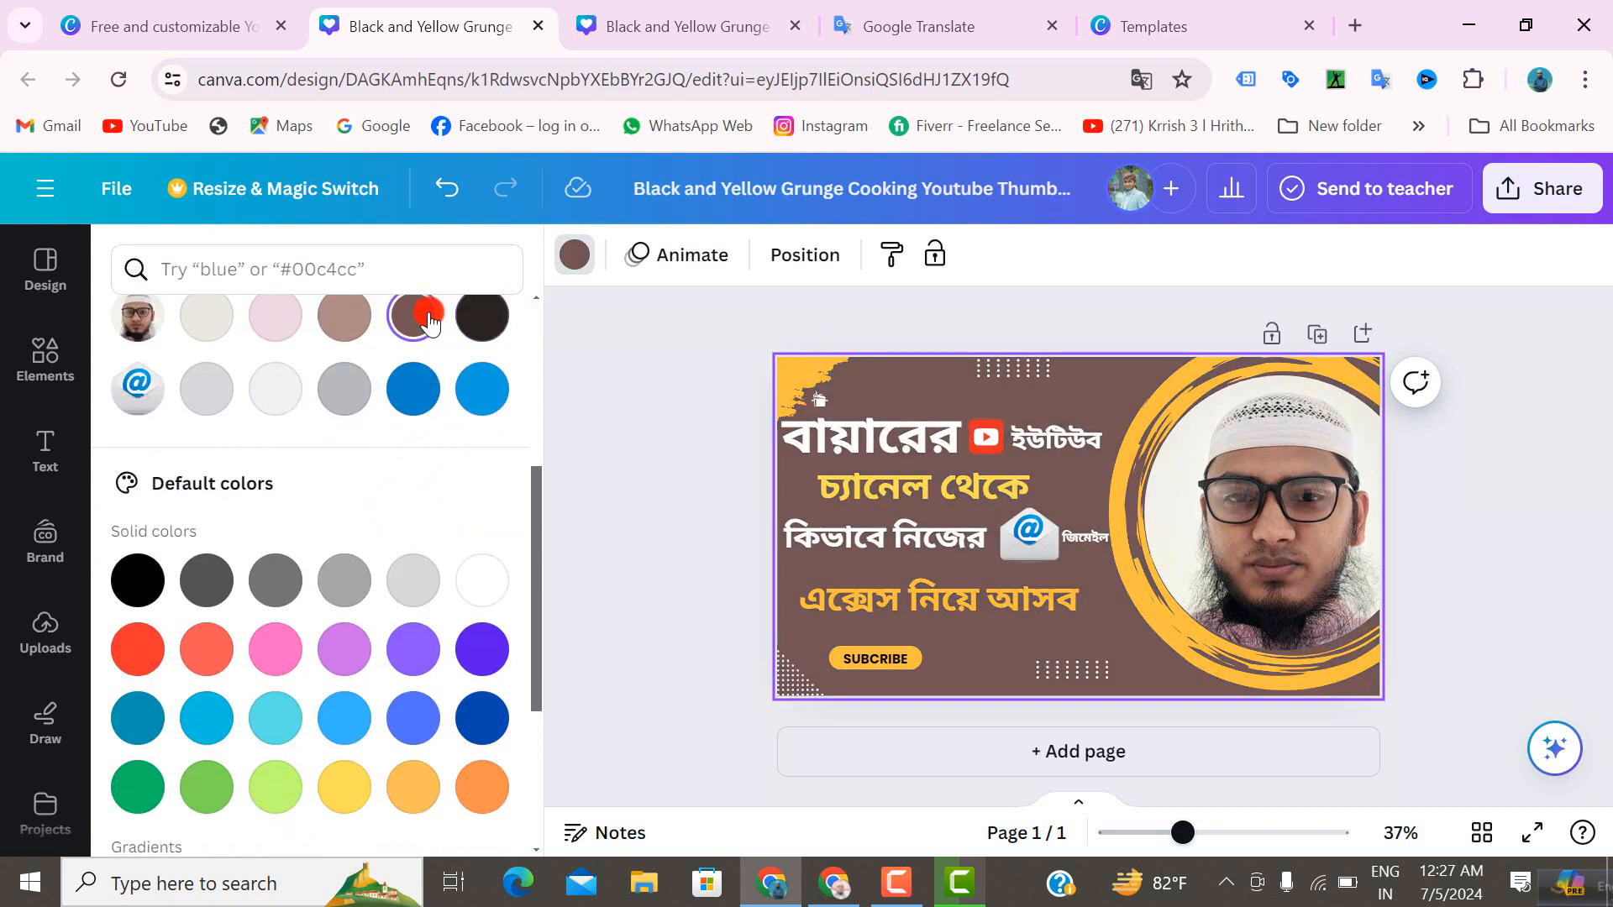
{"action": "scroll", "coordinate": [451, 393], "scroll_direction": "up", "scroll_amount": 3}
{"action": "left_click", "coordinate": [482, 579]}
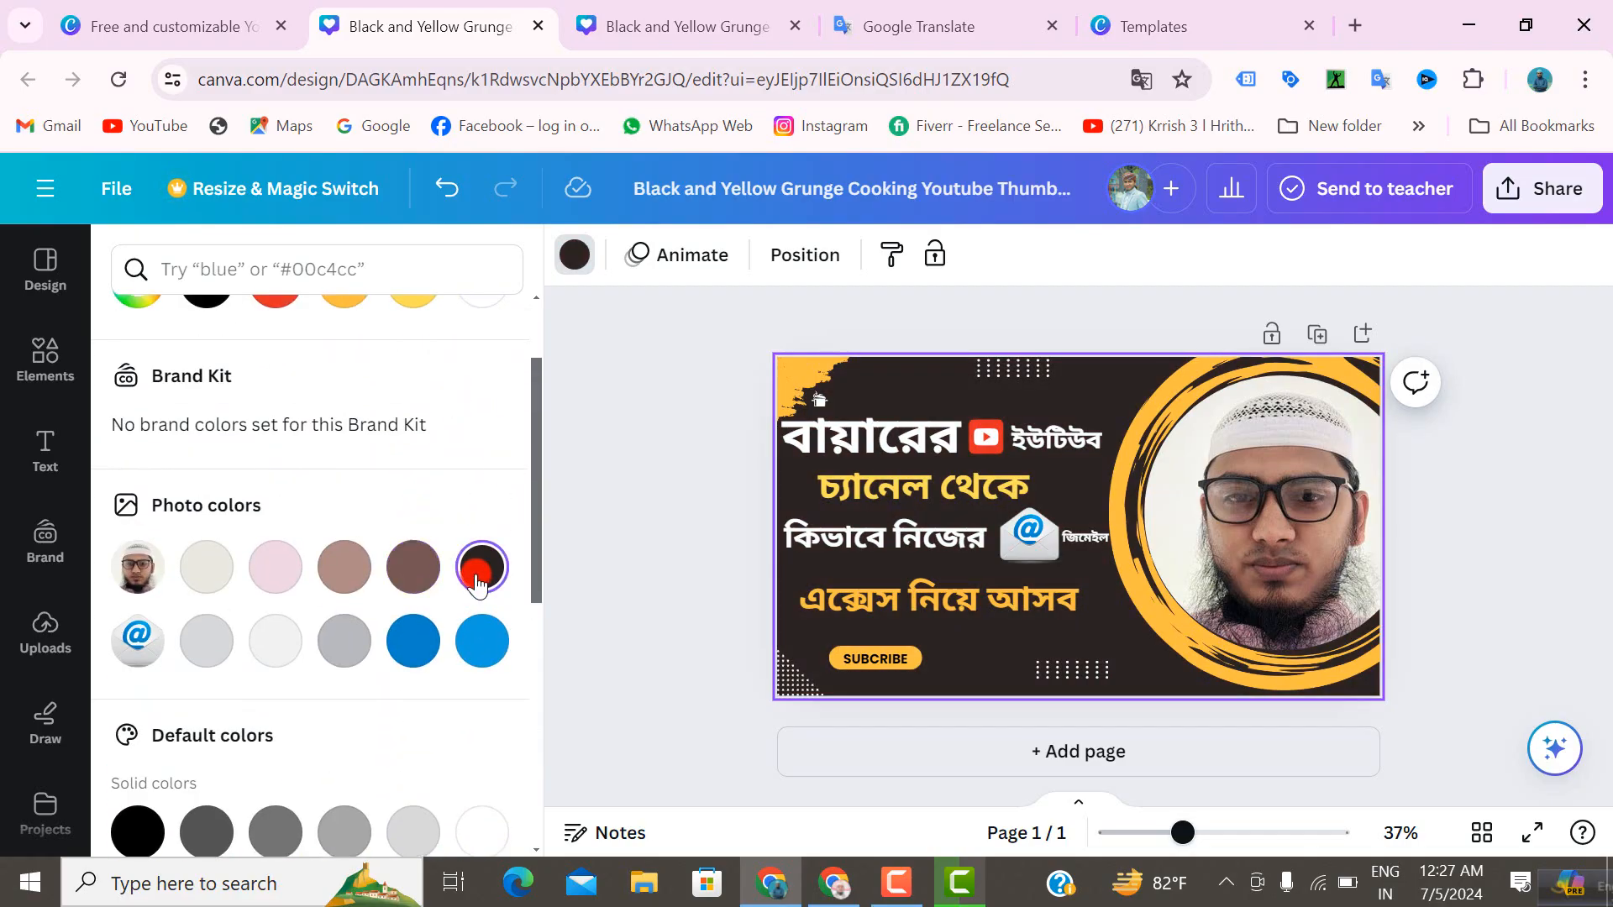
{"action": "scroll", "coordinate": [324, 583], "scroll_direction": "up", "scroll_amount": 2}
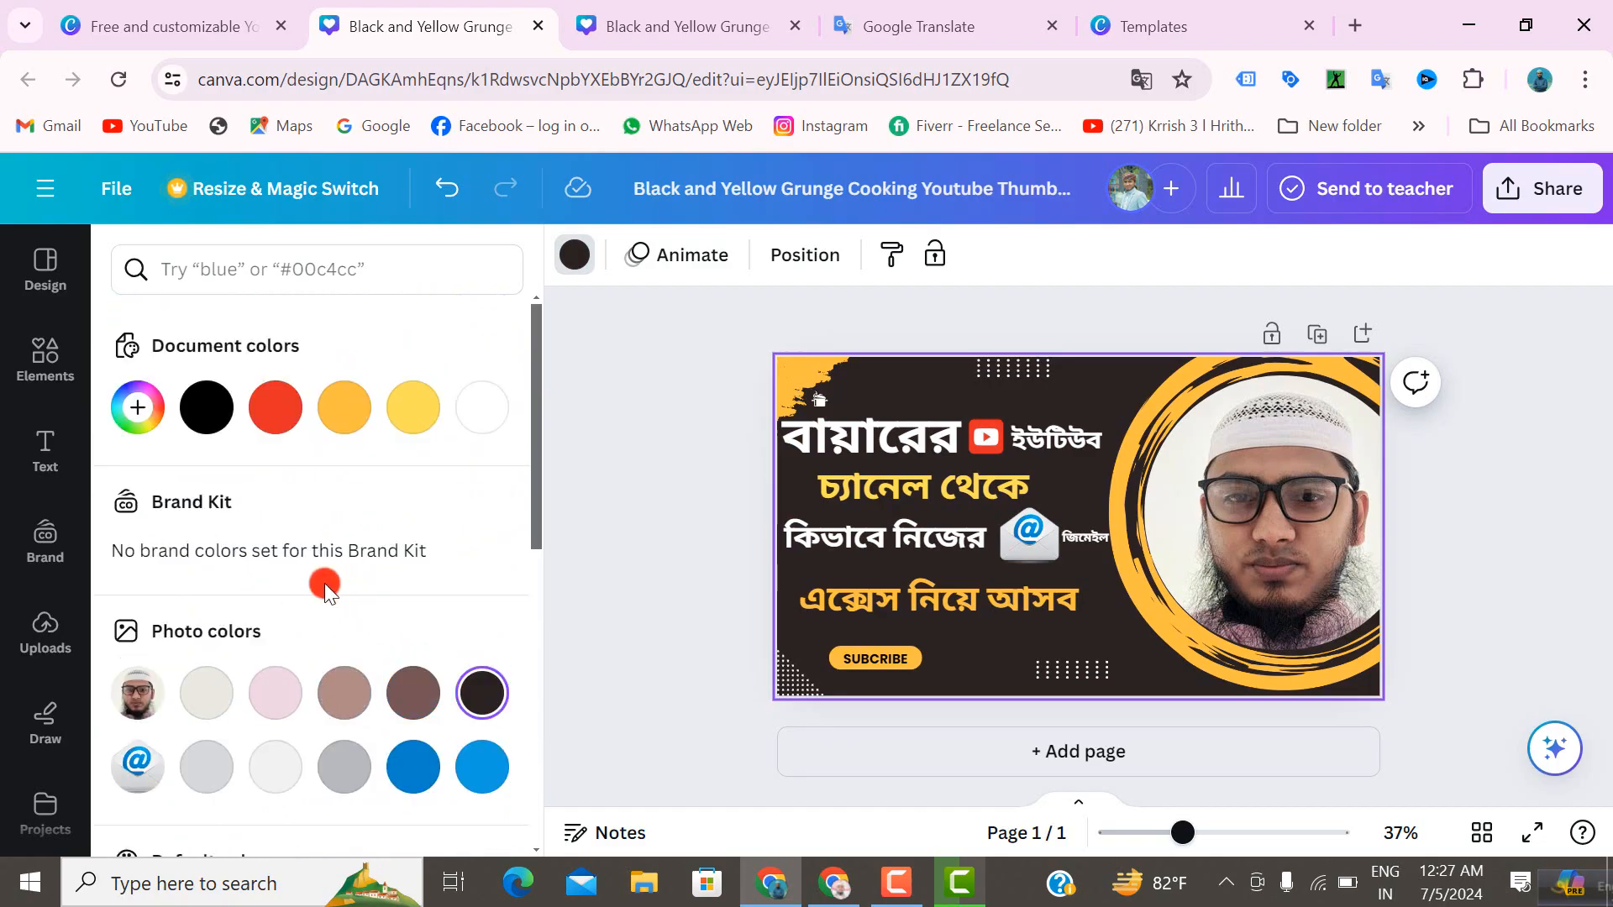
{"action": "left_click", "coordinate": [206, 407]}
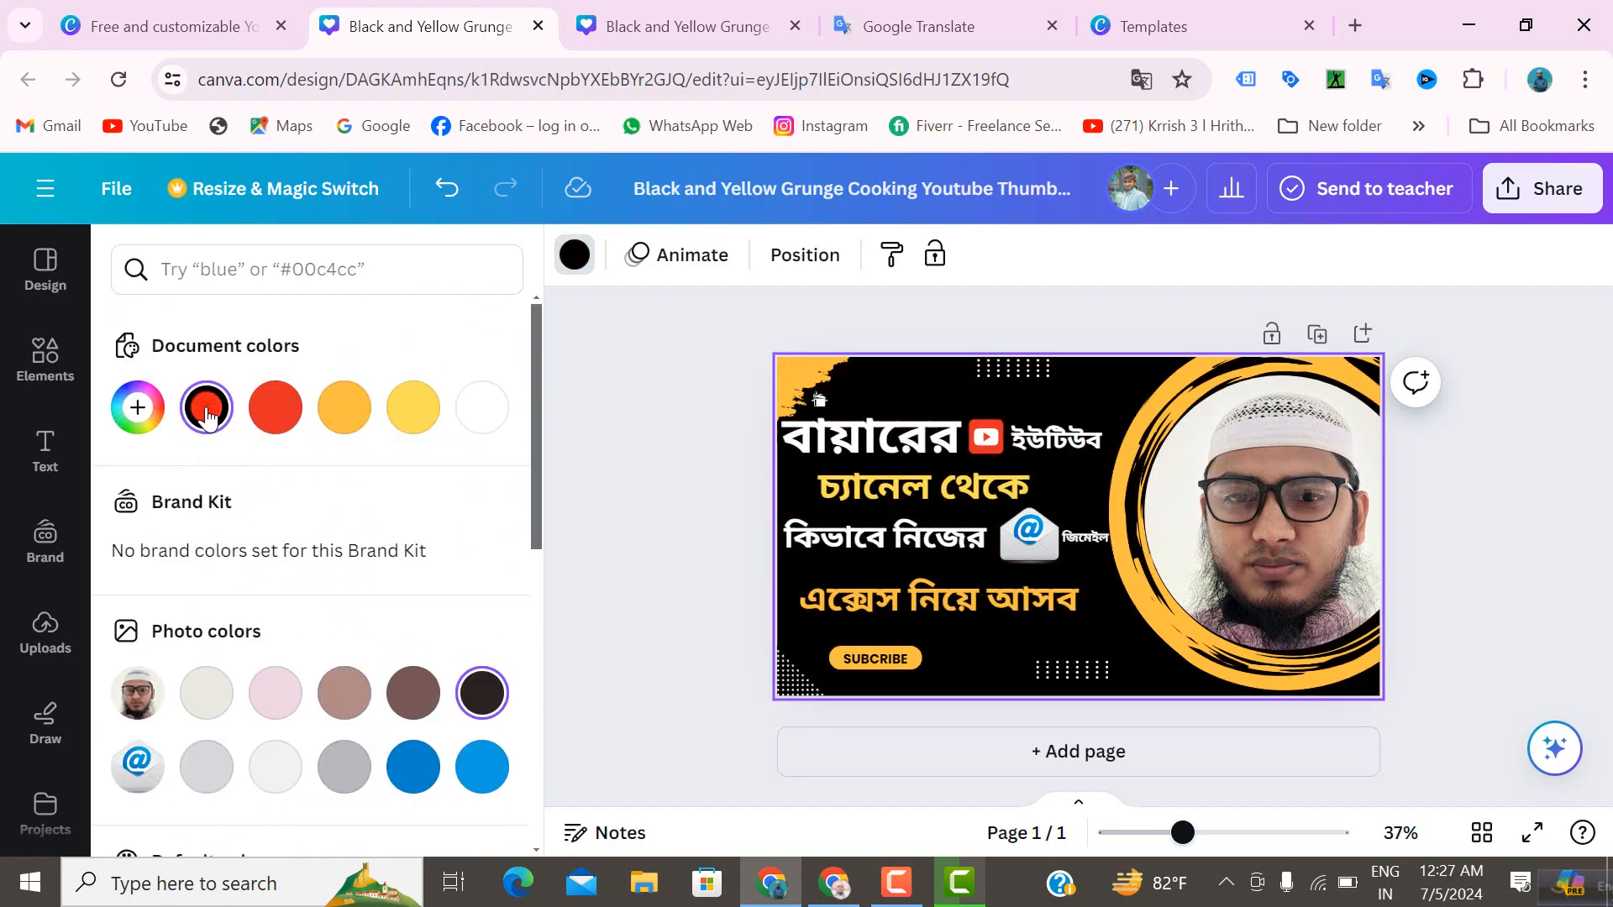
{"action": "left_click", "coordinate": [634, 533]}
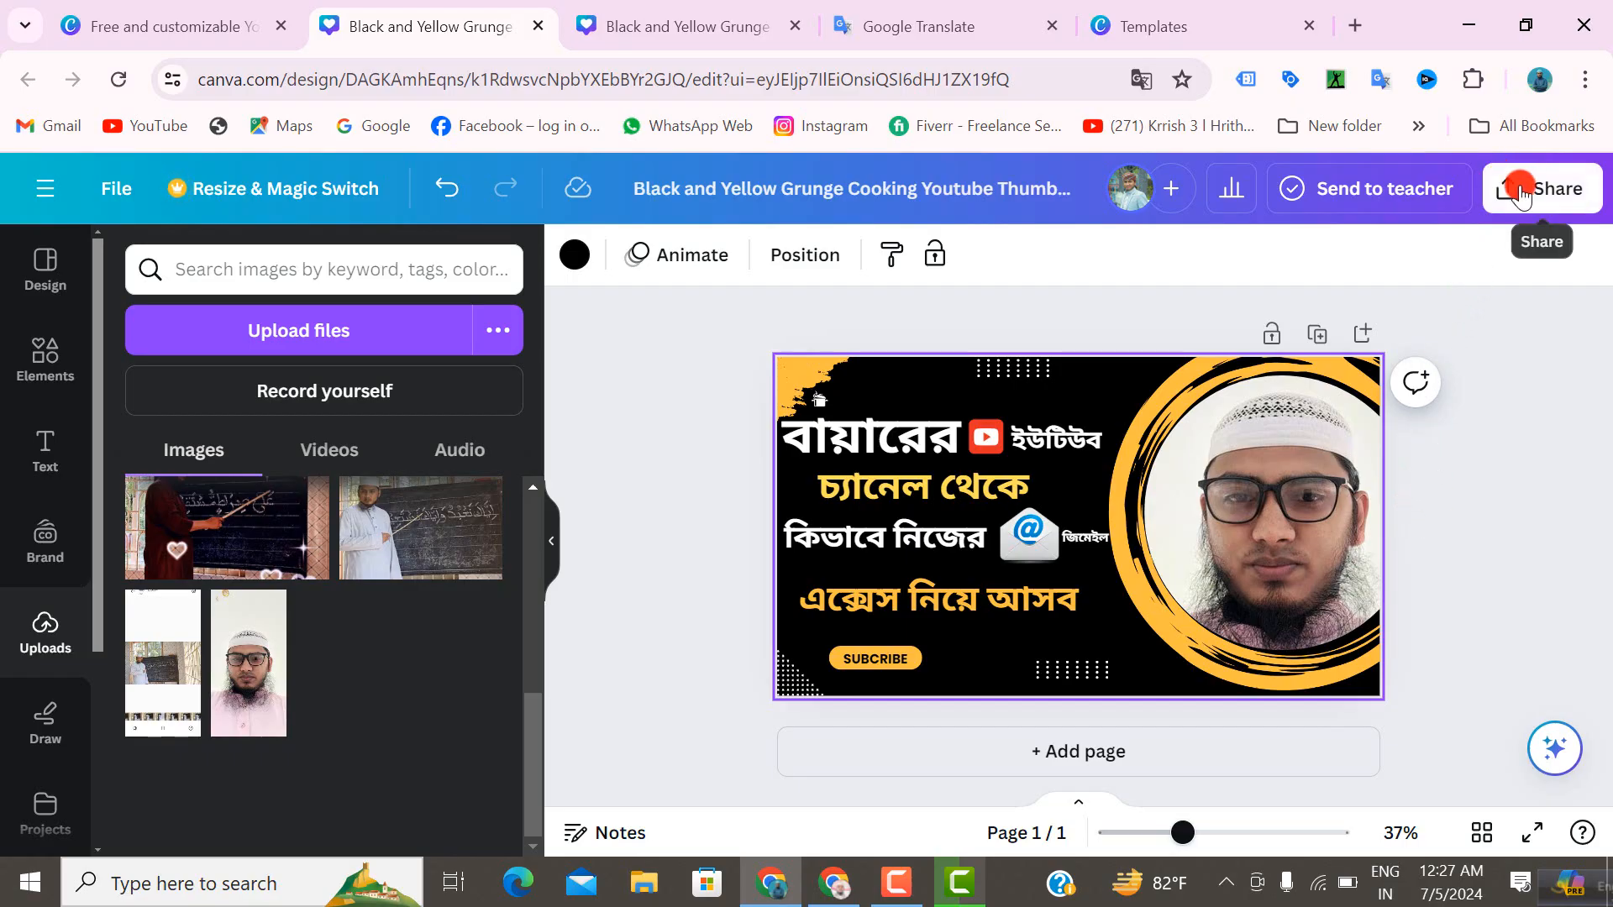
- Download the finished thumbnail as a PNG at 1,280 × 720 px and dismiss the completion message
{"action": "left_click", "coordinate": [1548, 193]}
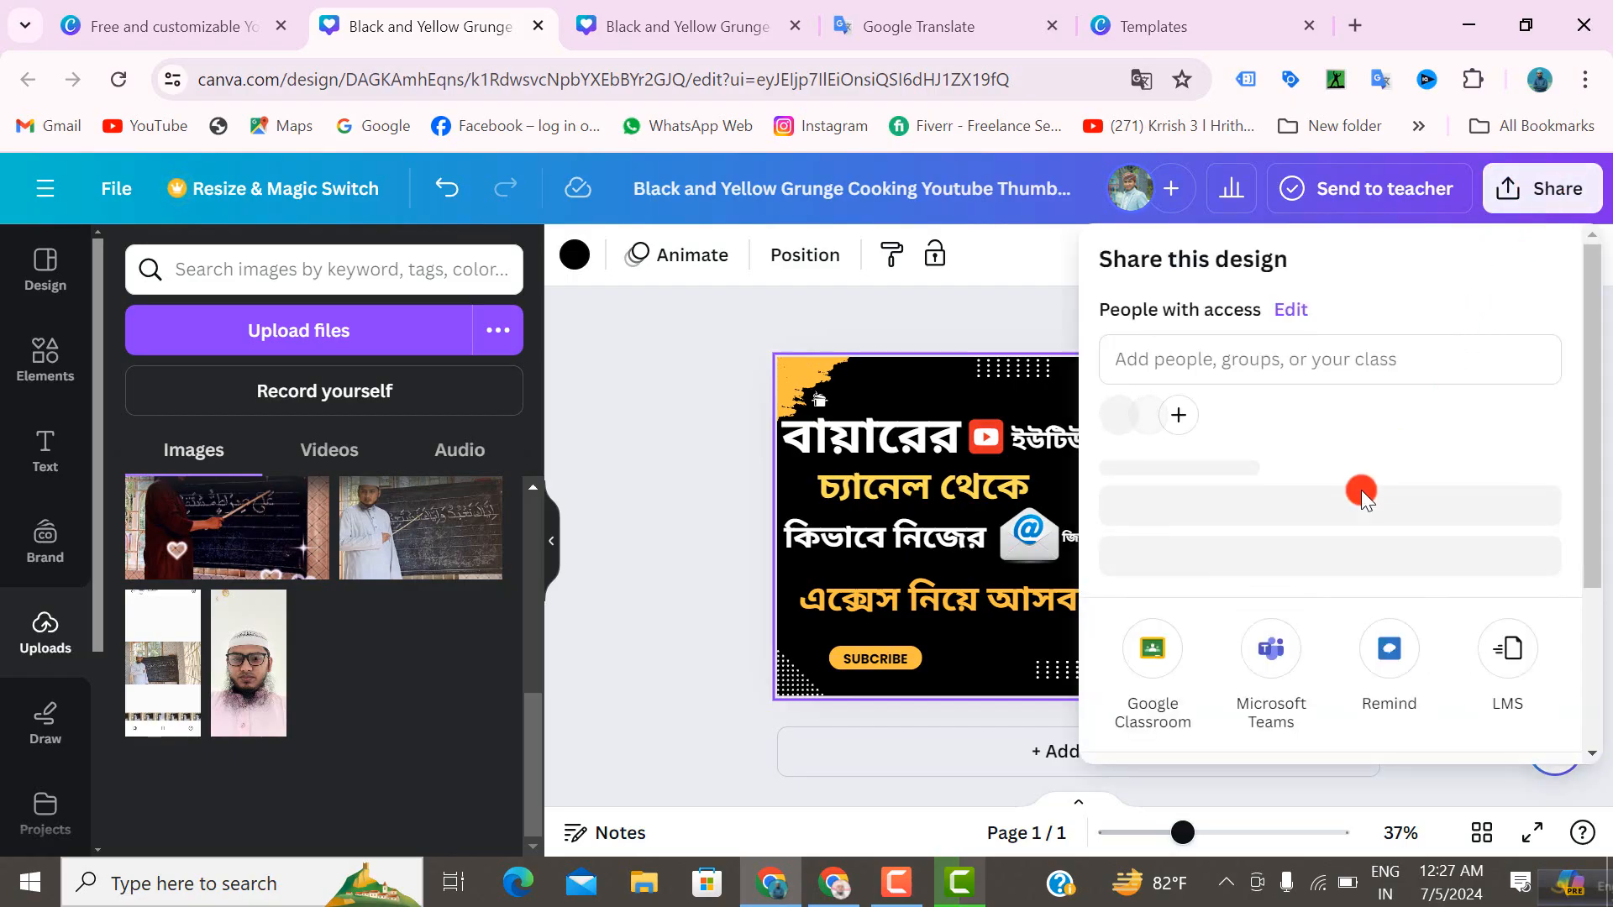
{"action": "scroll", "coordinate": [1352, 504], "scroll_direction": "down", "scroll_amount": 4}
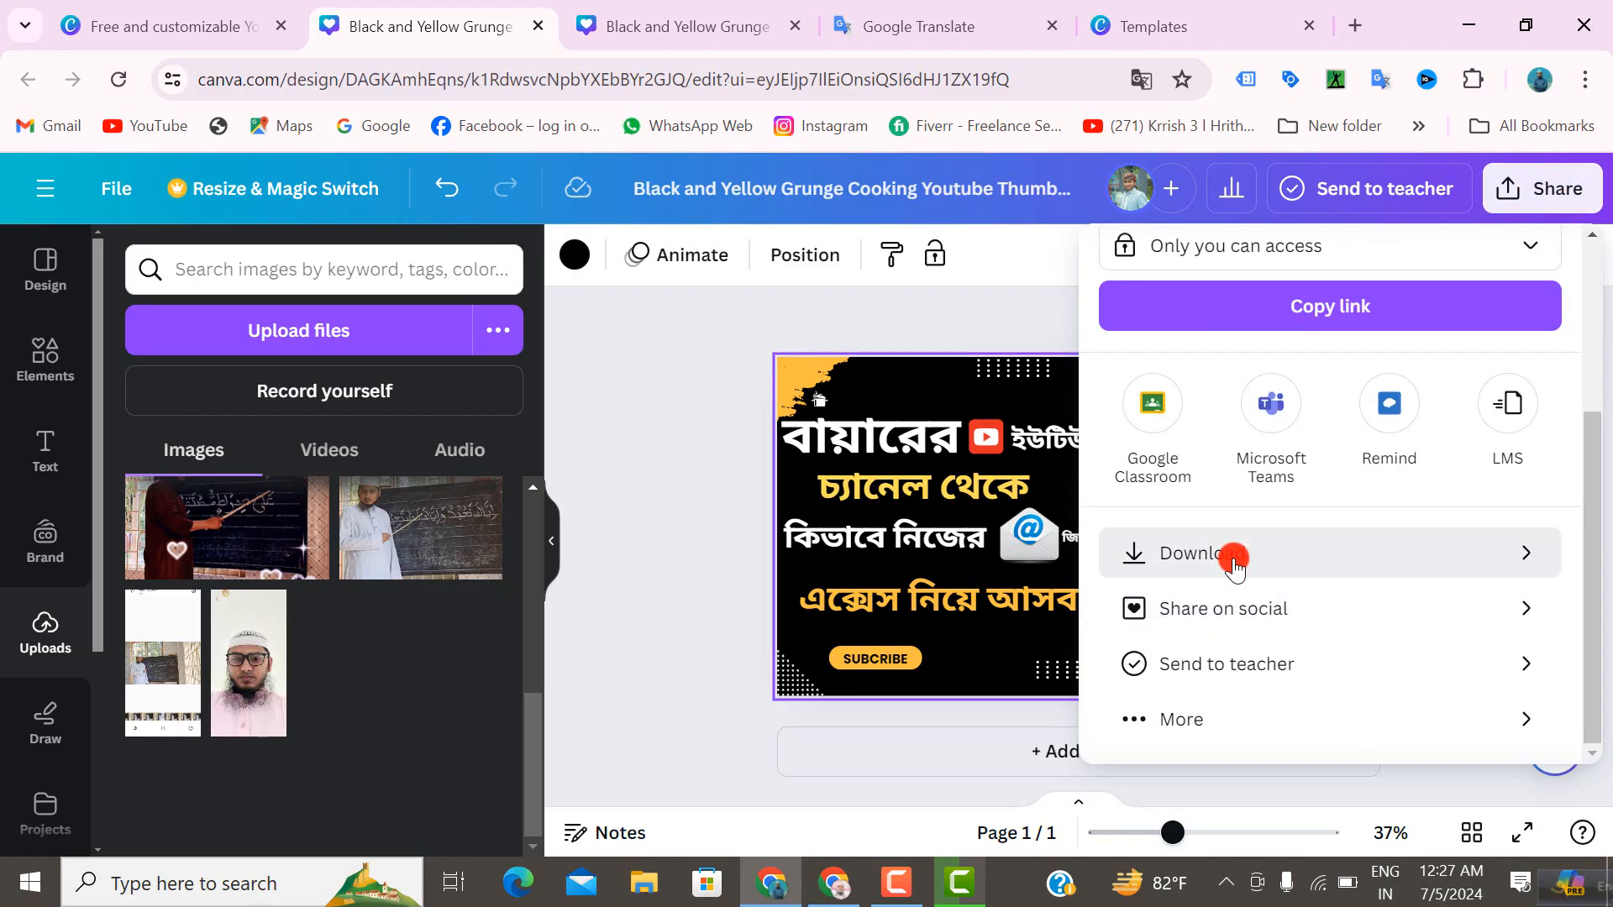
{"action": "left_click", "coordinate": [1231, 561]}
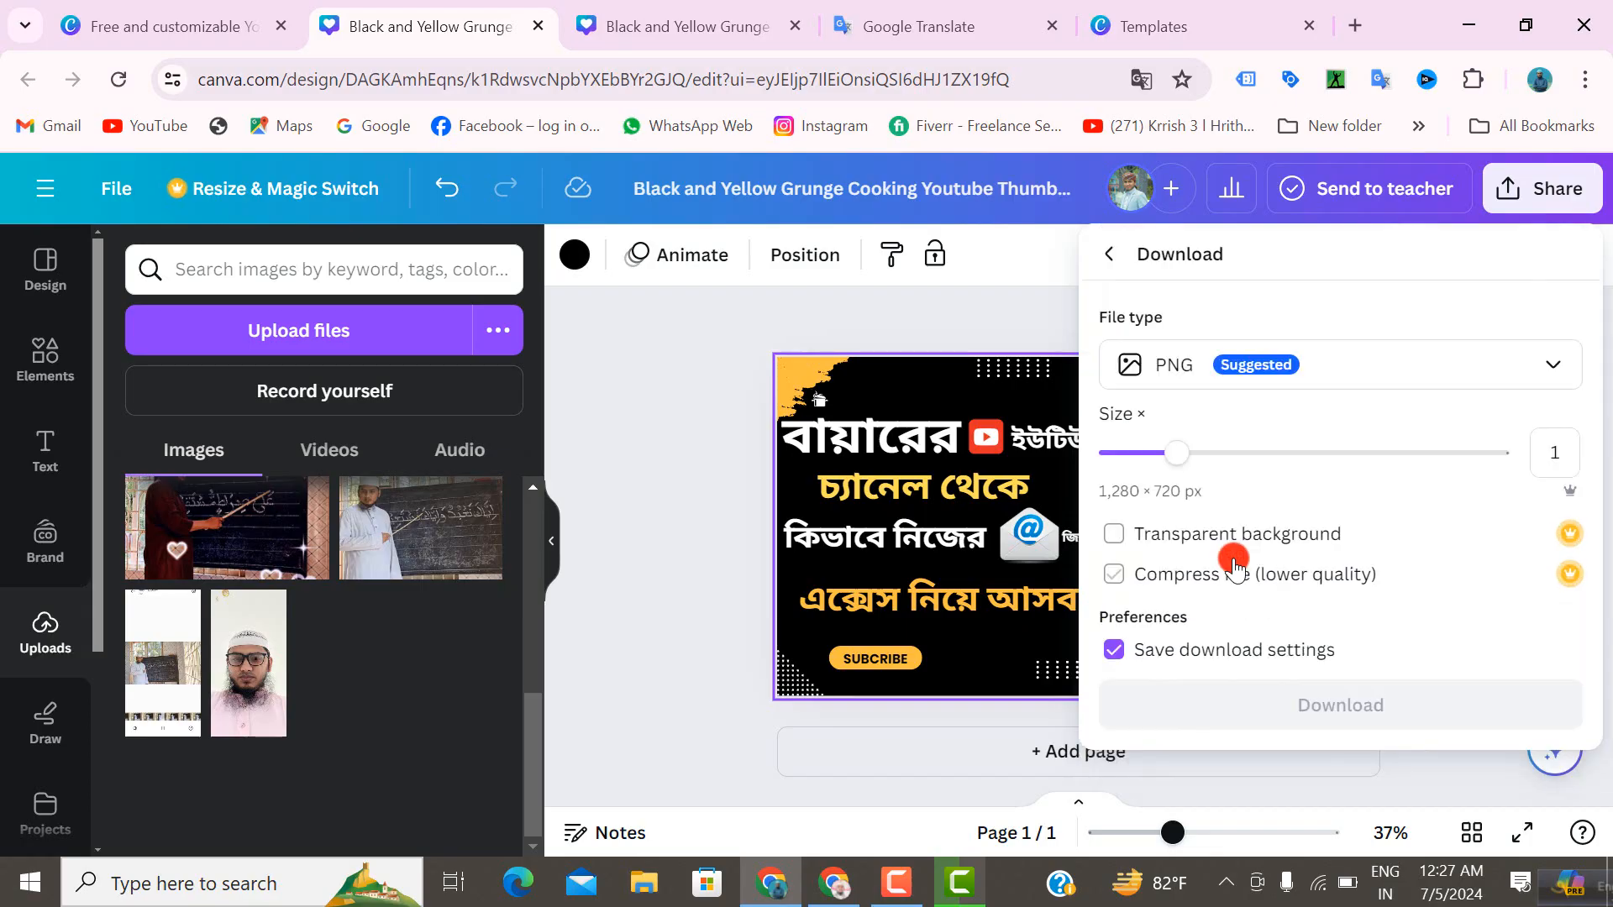
{"action": "left_click", "coordinate": [1339, 704]}
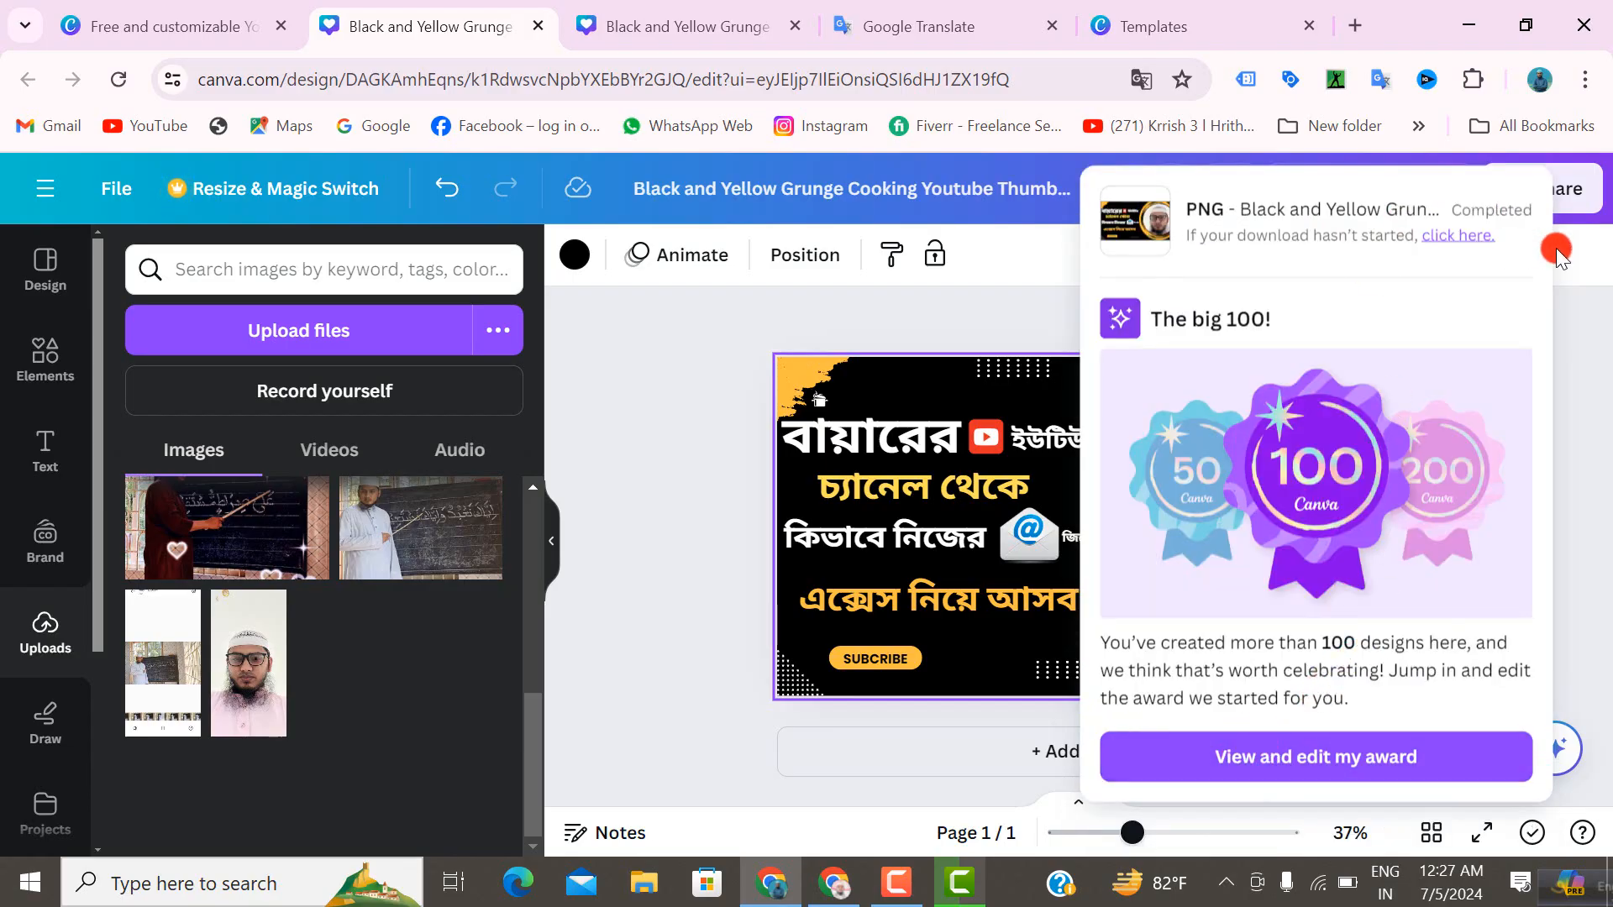
{"action": "left_click", "coordinate": [1583, 324]}
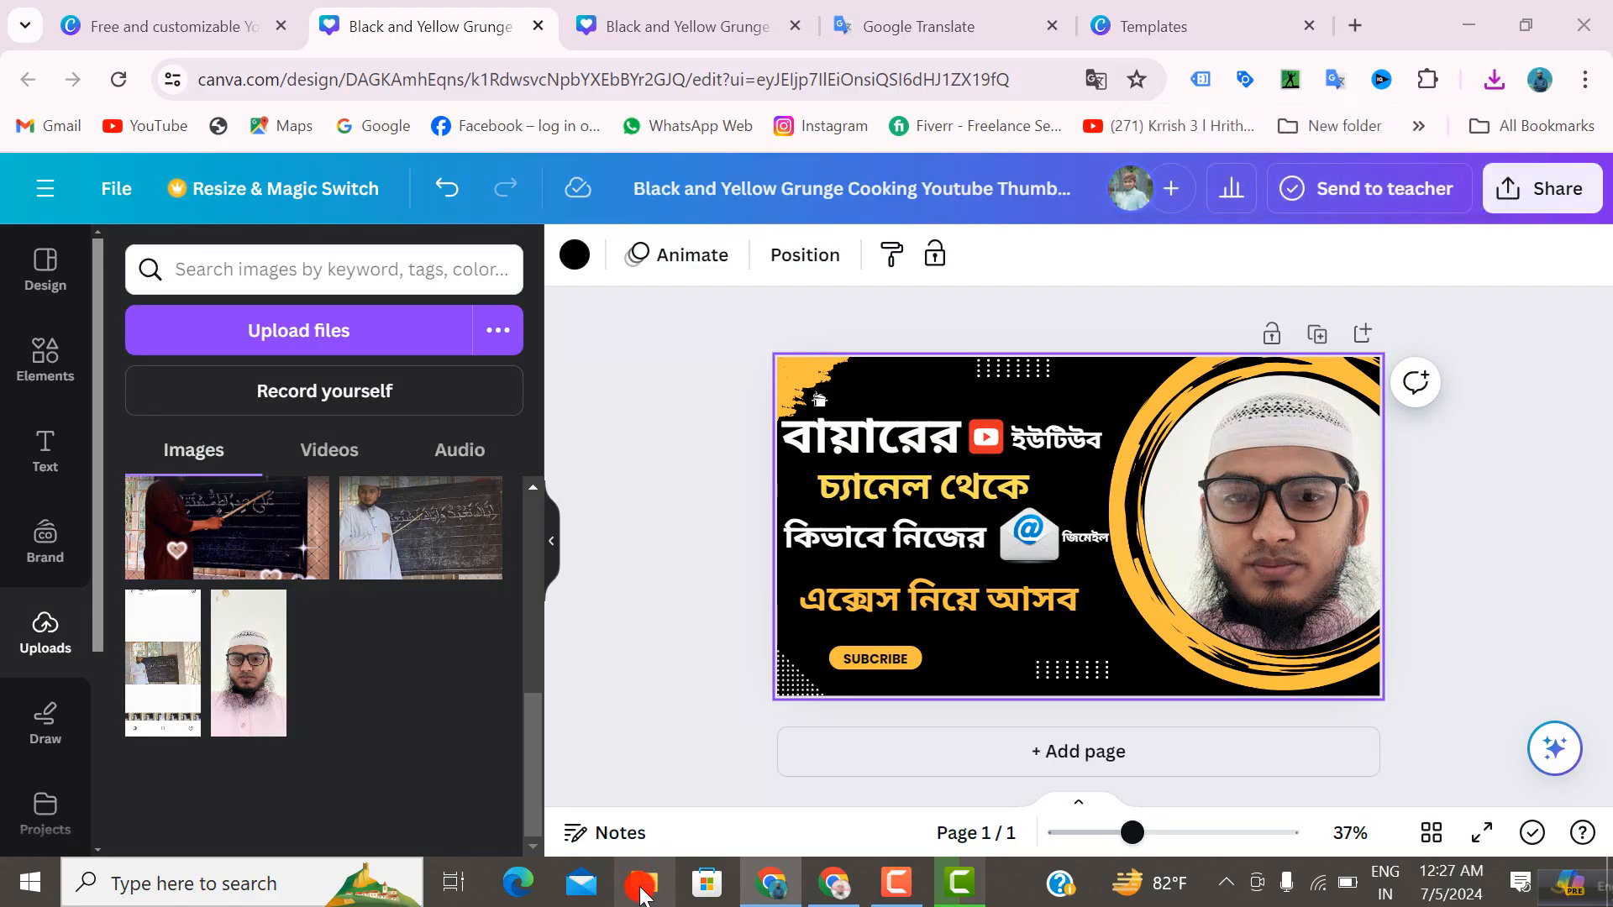
- Switch to a maximized File Explorer window and show the Downloads folder to check the downloaded thumbnail PNG
{"action": "left_click", "coordinate": [644, 883]}
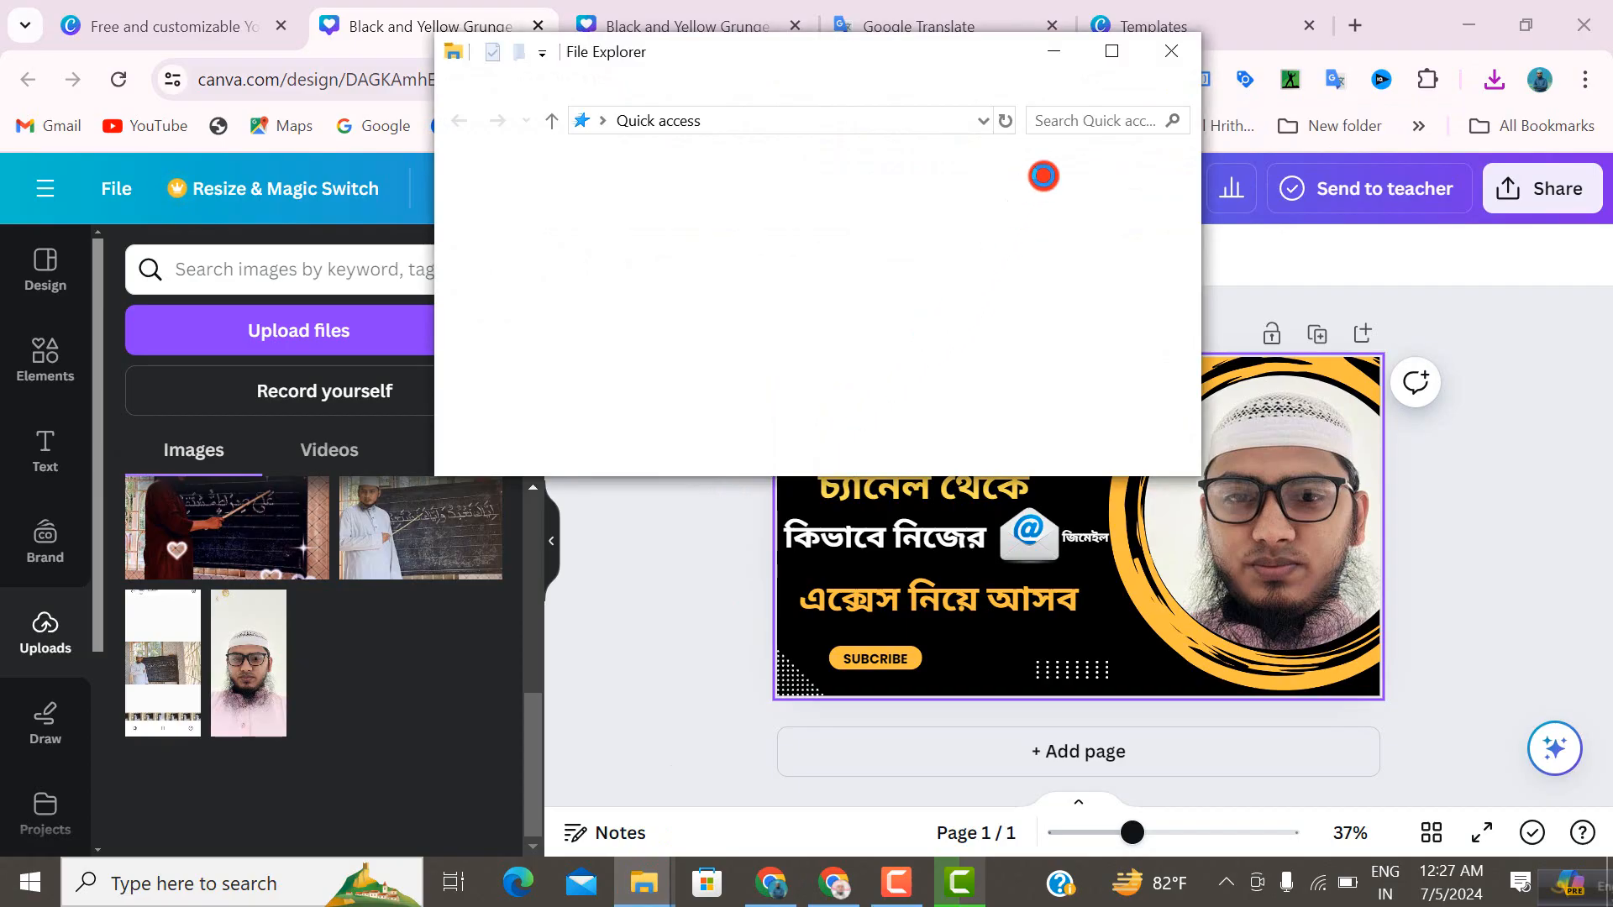
{"action": "left_click", "coordinate": [1113, 52]}
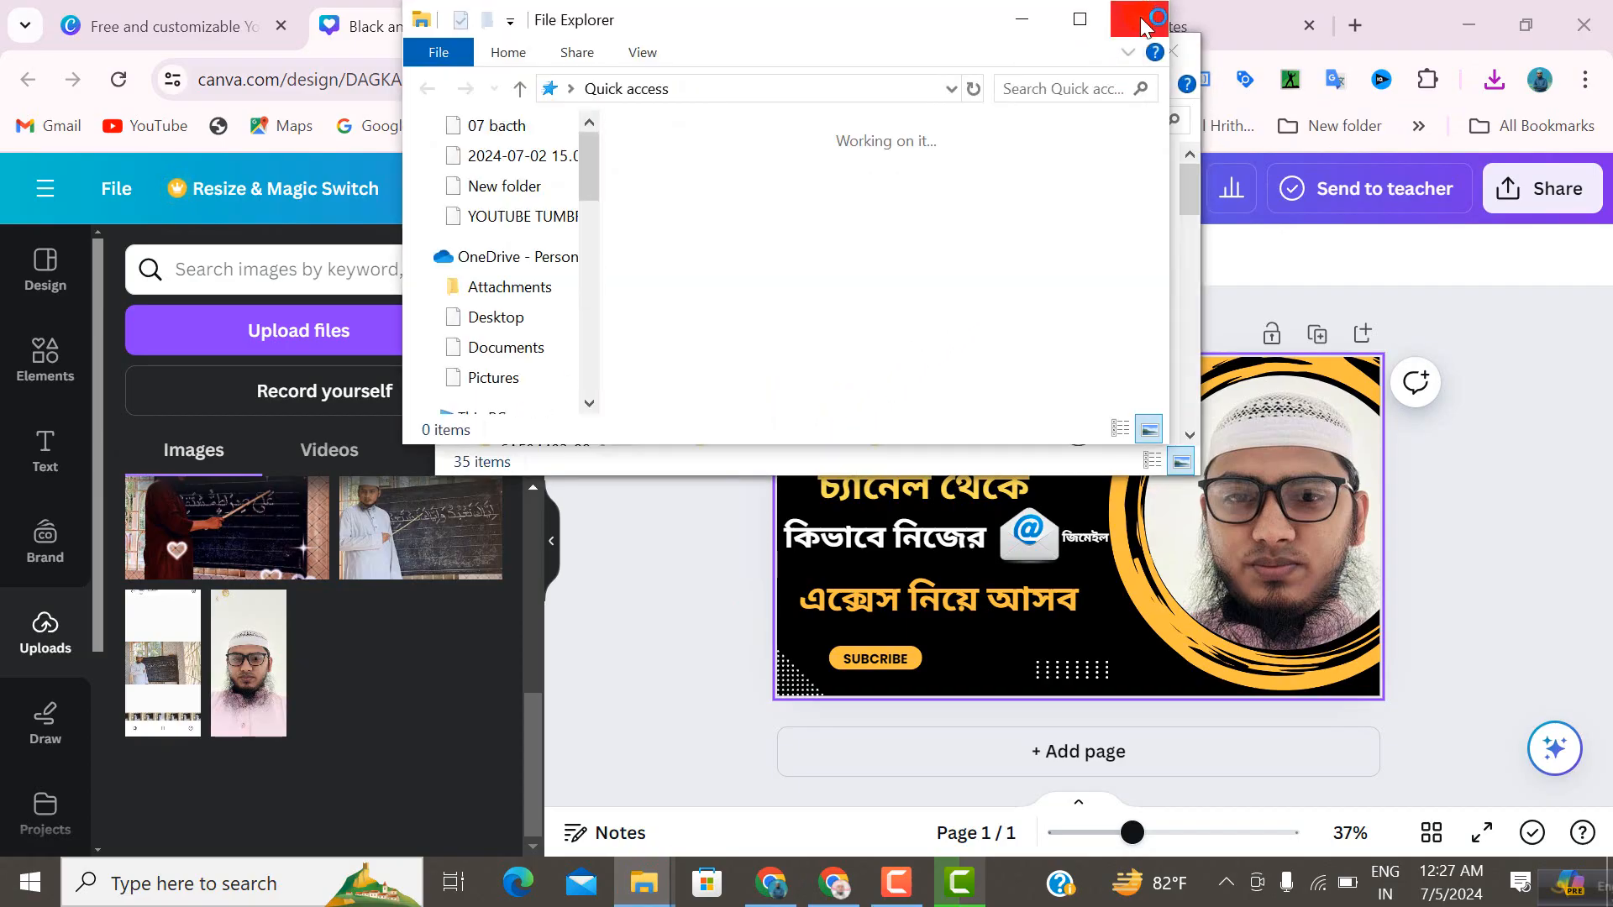
{"action": "left_click", "coordinate": [1113, 52]}
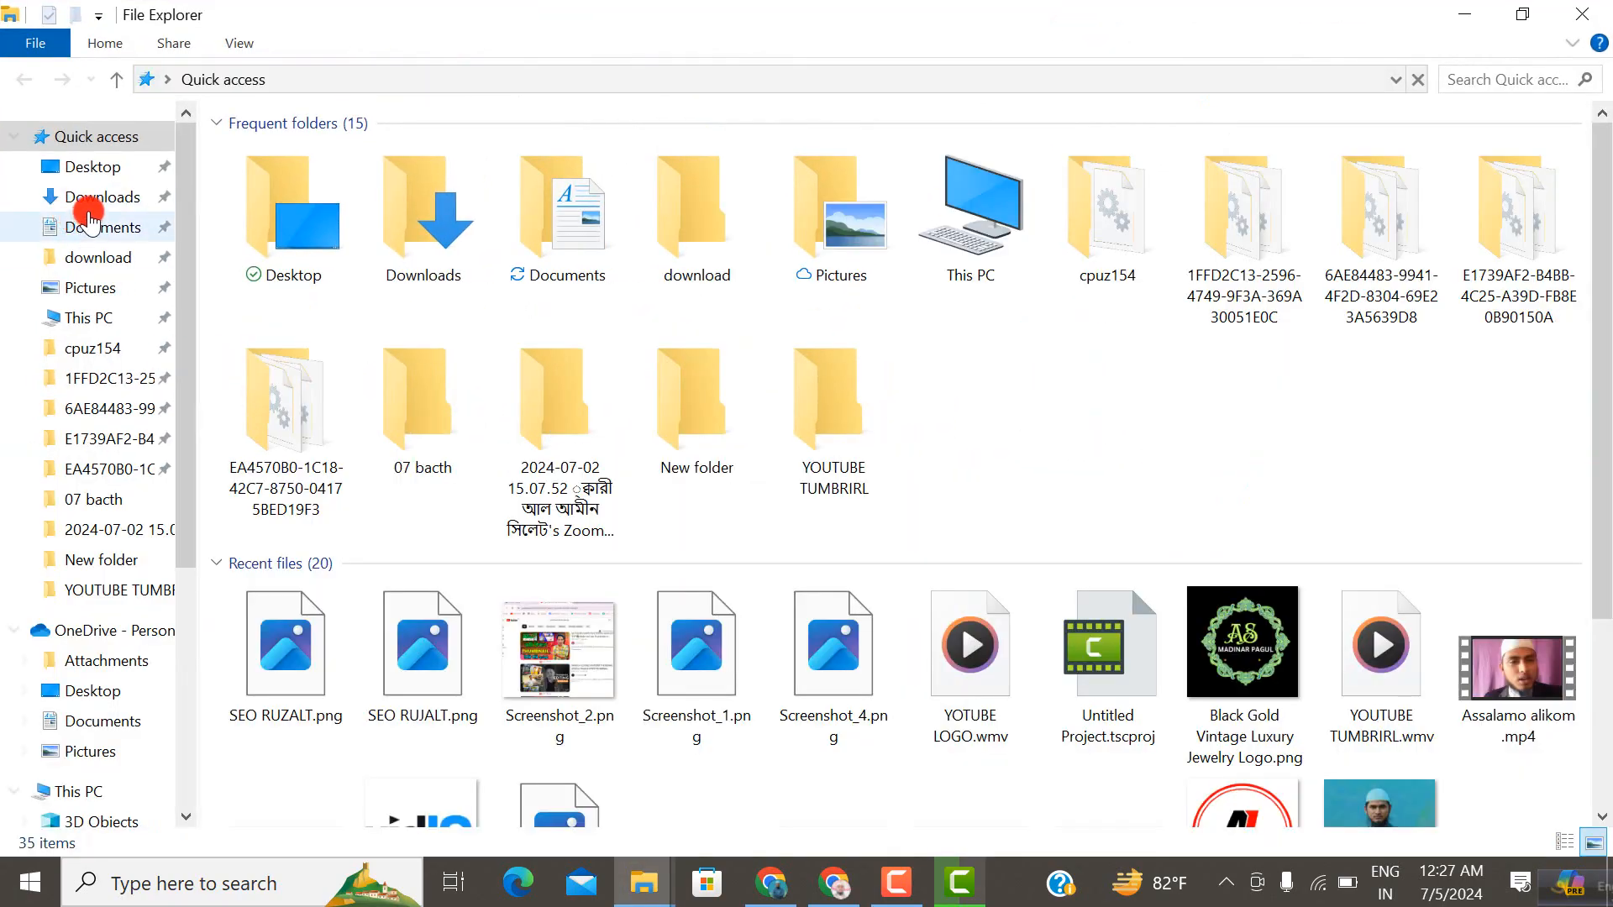
{"action": "left_click", "coordinate": [88, 202]}
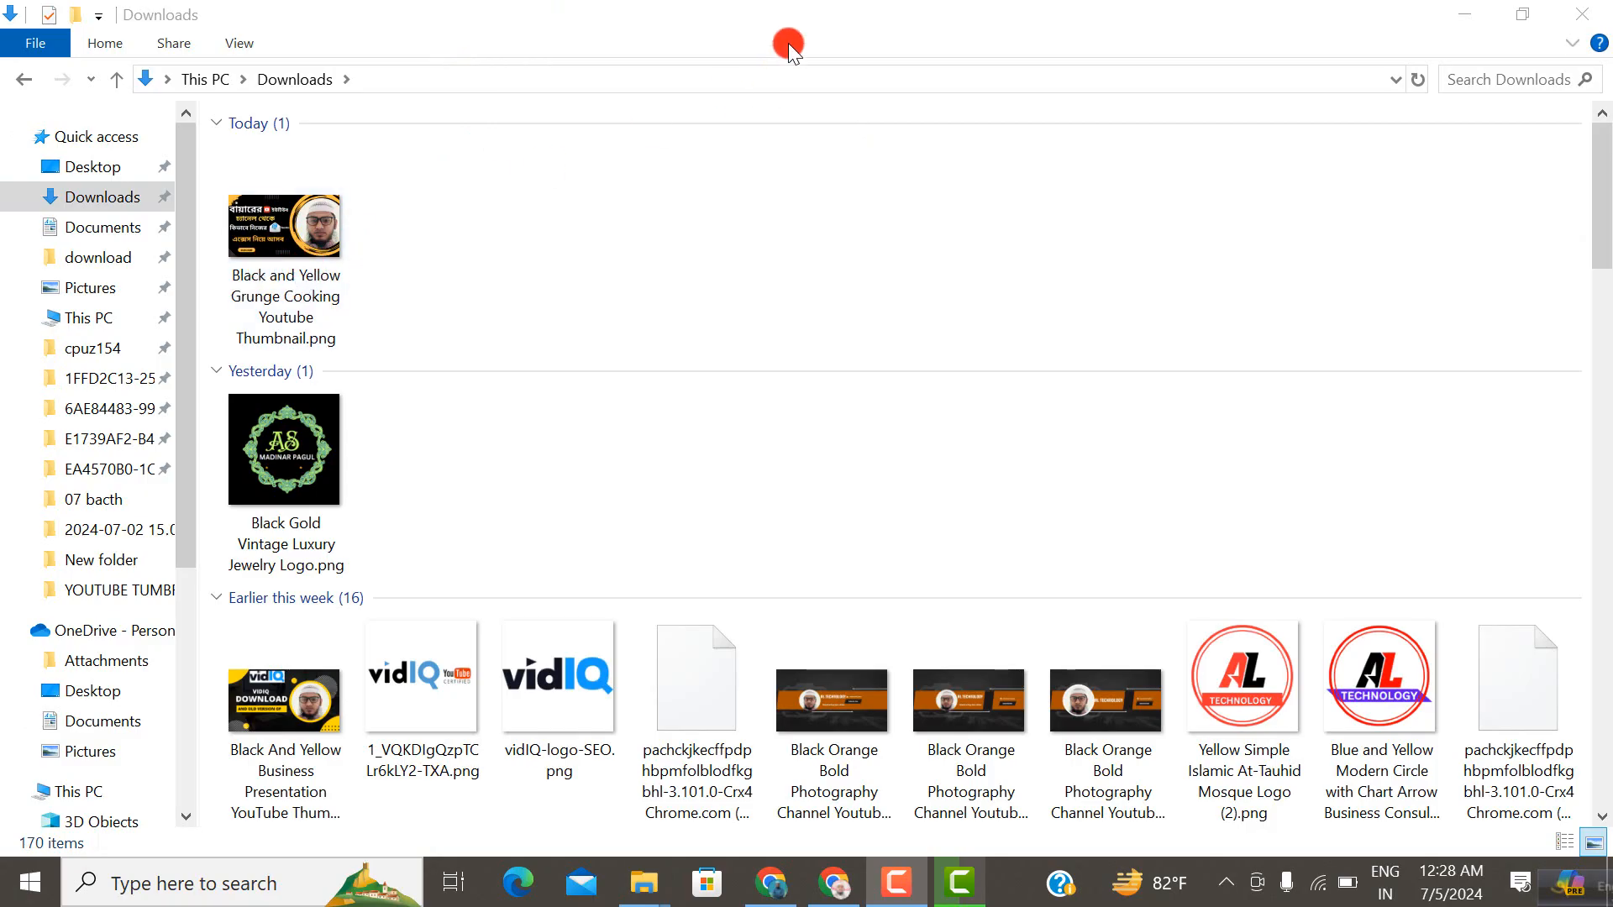
- Switch back to the Canva thumbnail design in Chrome and deselect its background
{"action": "left_click", "coordinate": [766, 885]}
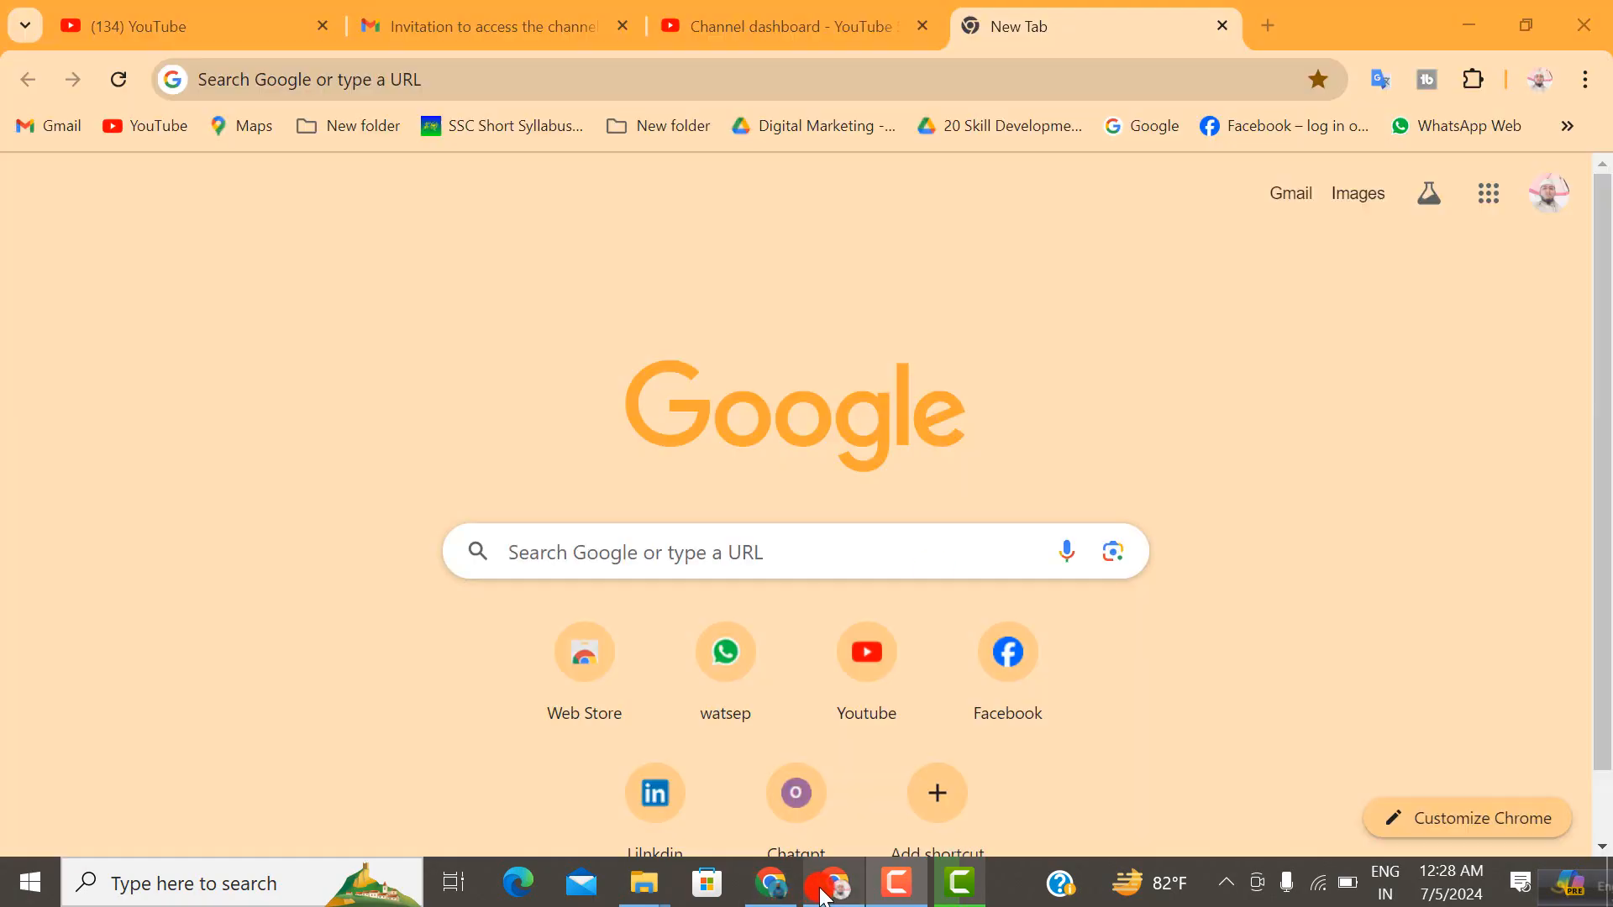
{"action": "left_click", "coordinate": [747, 896]}
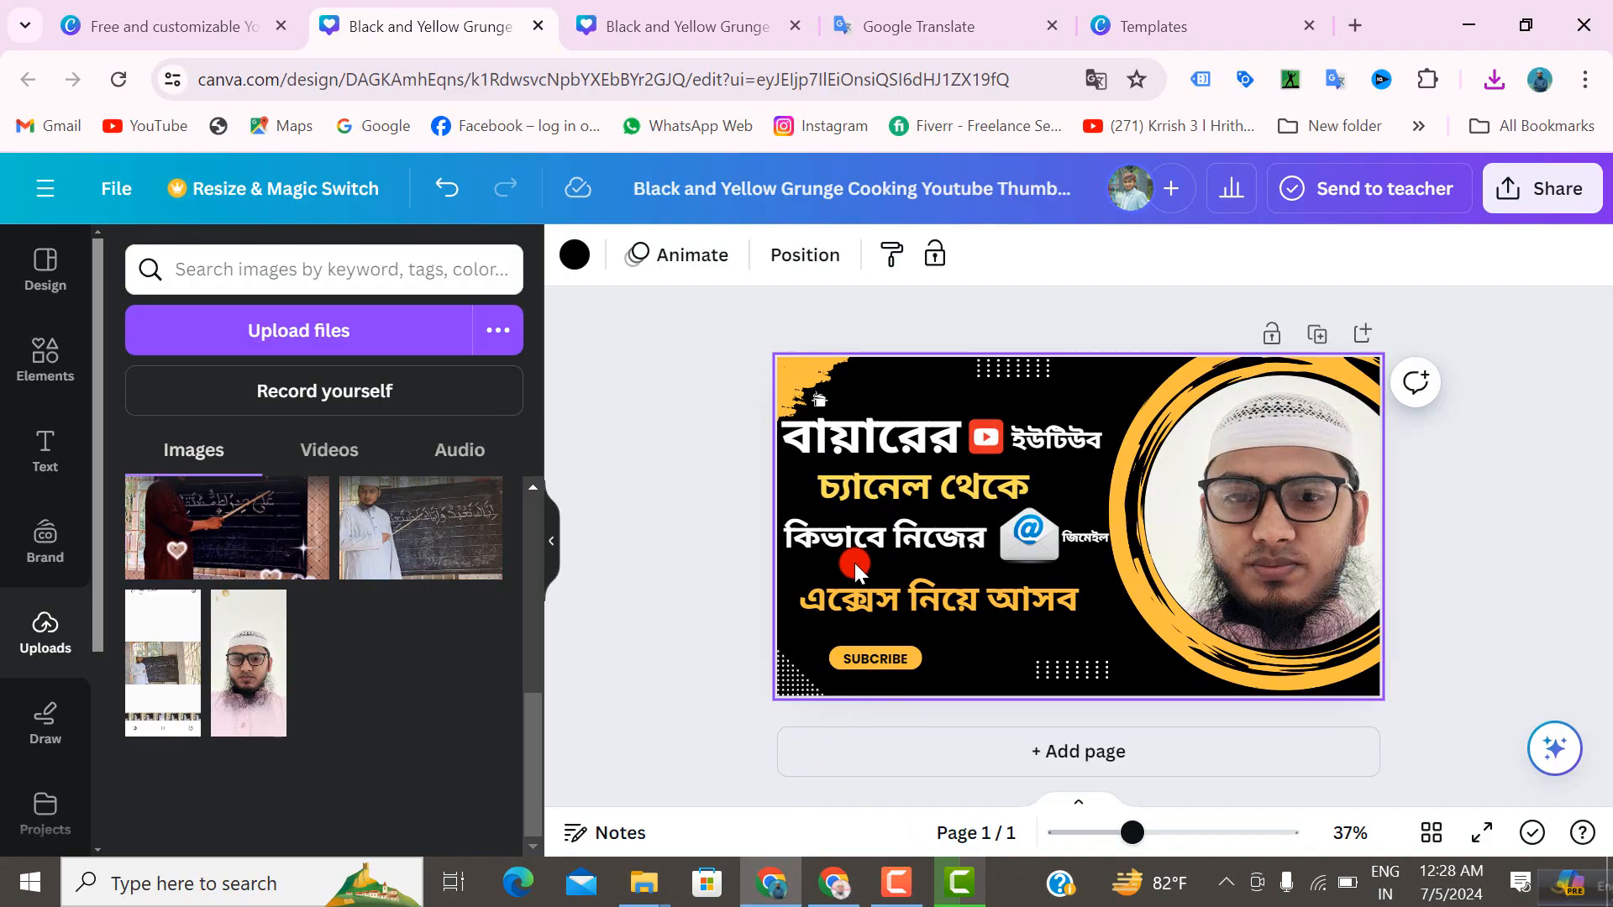
{"action": "left_click", "coordinate": [749, 587]}
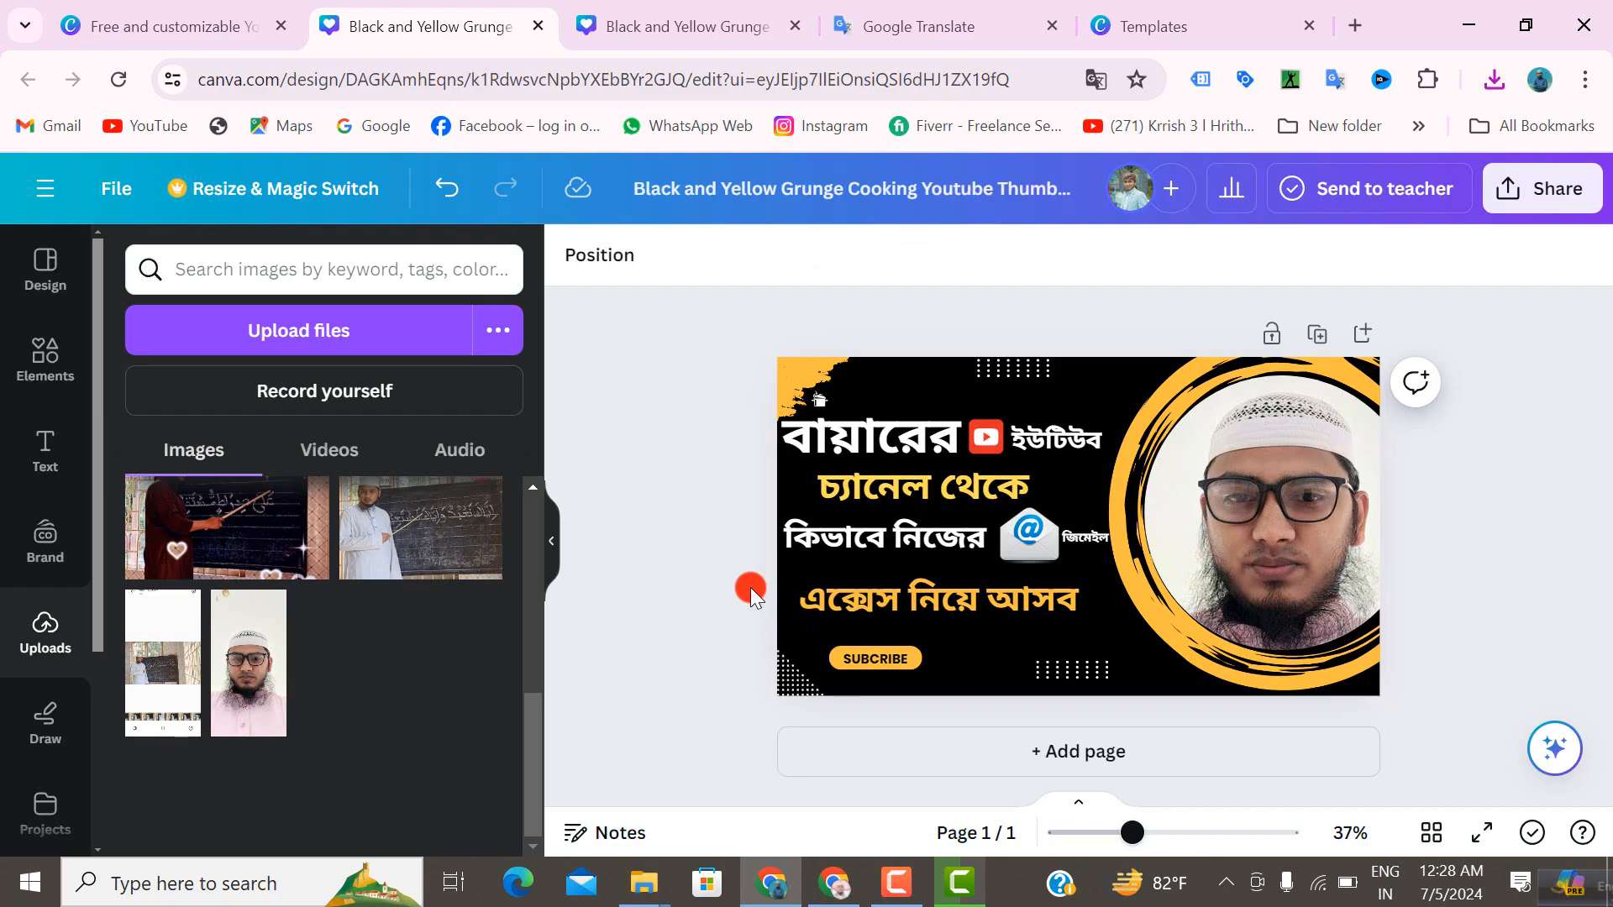